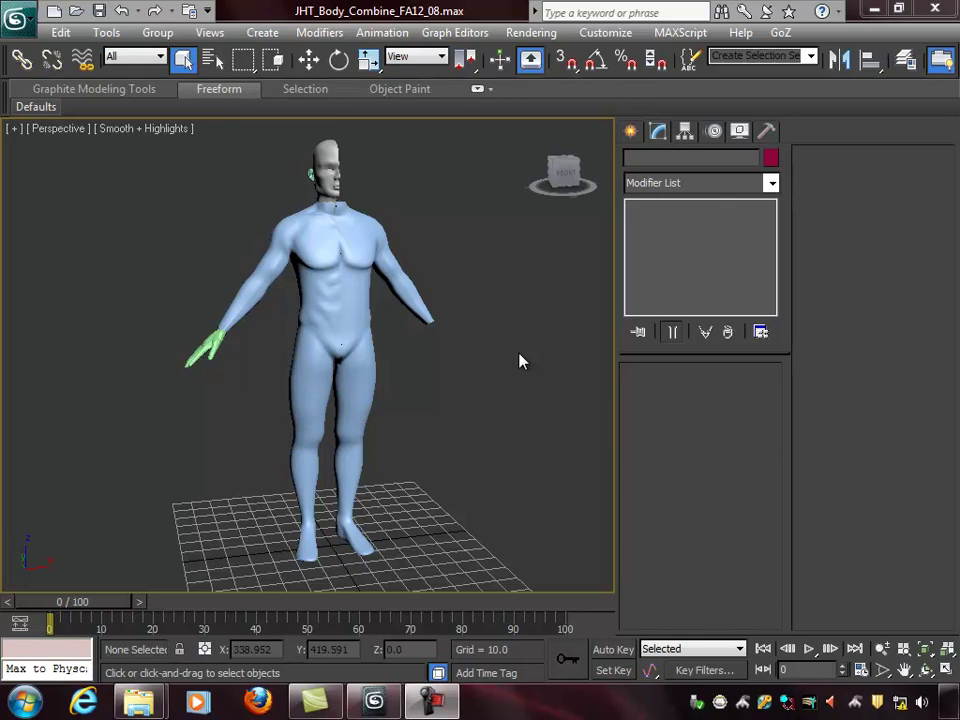
Turn on edged faces in the viewport and inspect the wireframes of the separate body, hand and head.
middle_click_drag(383, 362, 416, 346, "alt")
left_click(325, 270)
middle_click_drag(325, 270, 428, 347, "alt")
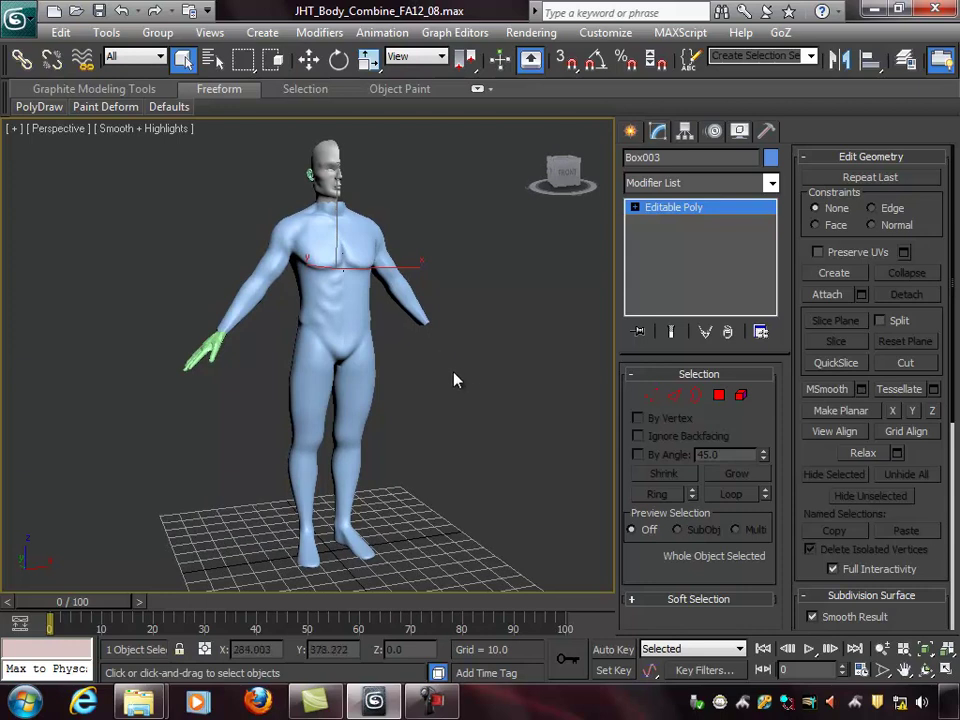
left_click(300, 261)
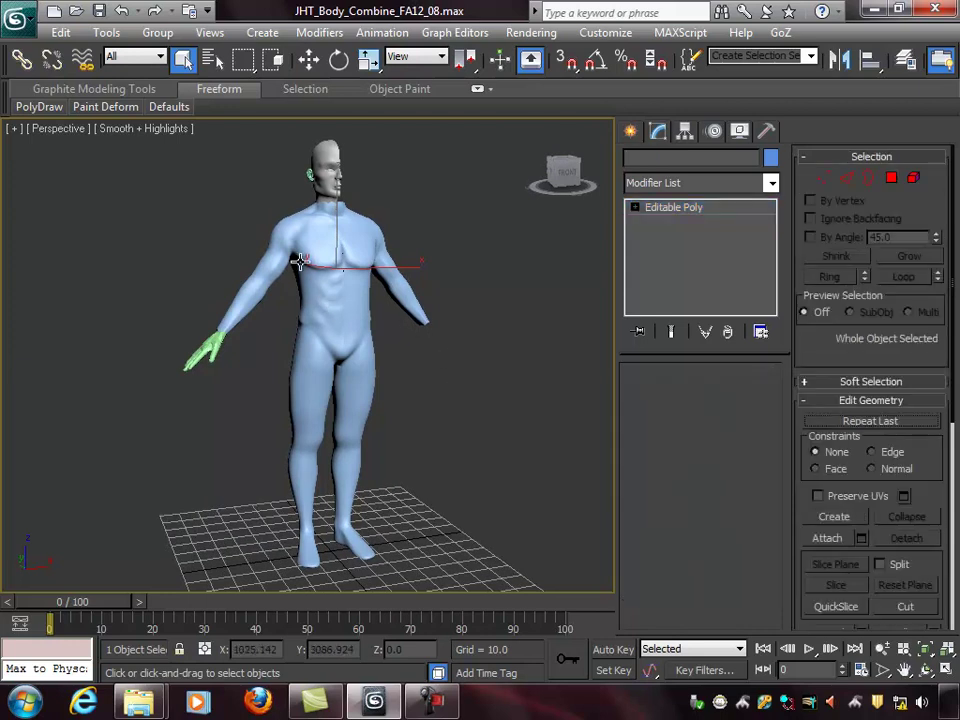
key("F4")
left_click(207, 348)
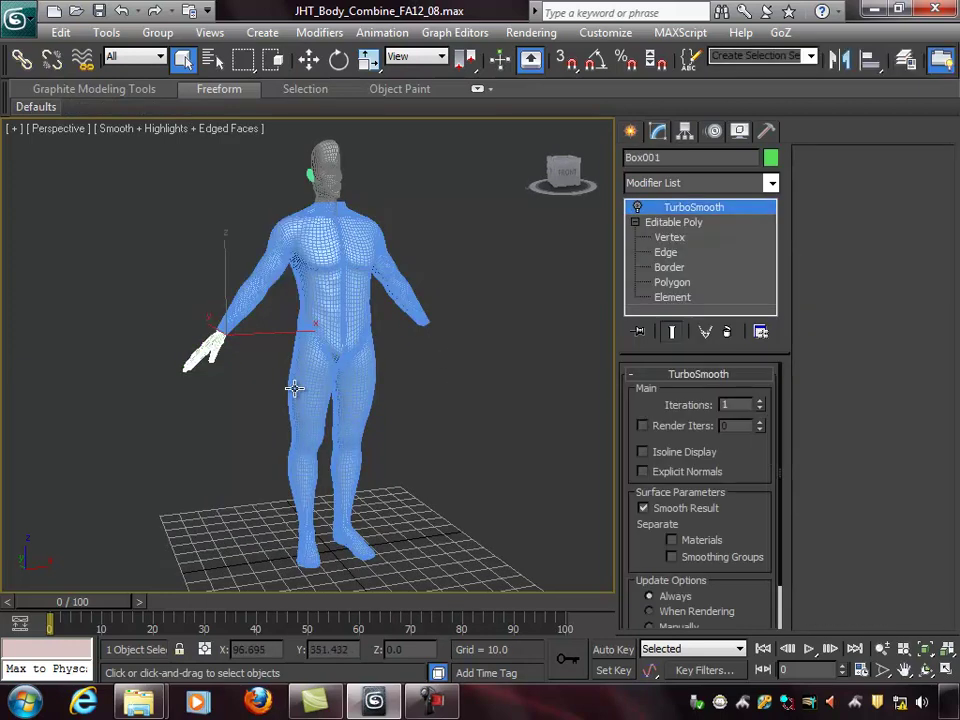
left_click(342, 177)
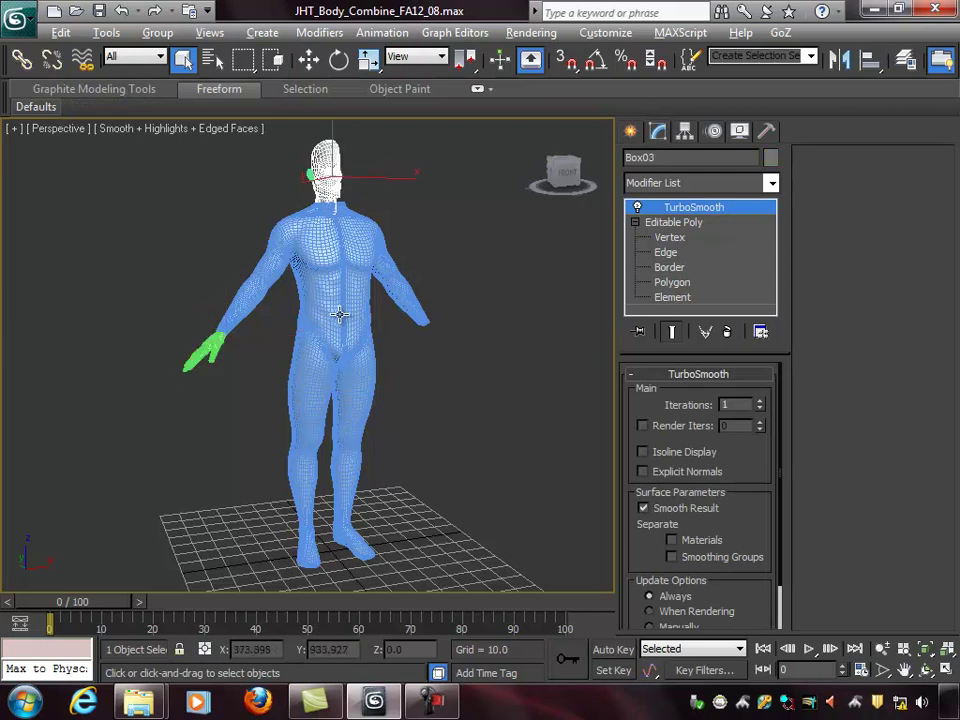
middle_click_drag(268, 240, 363, 247, "alt")
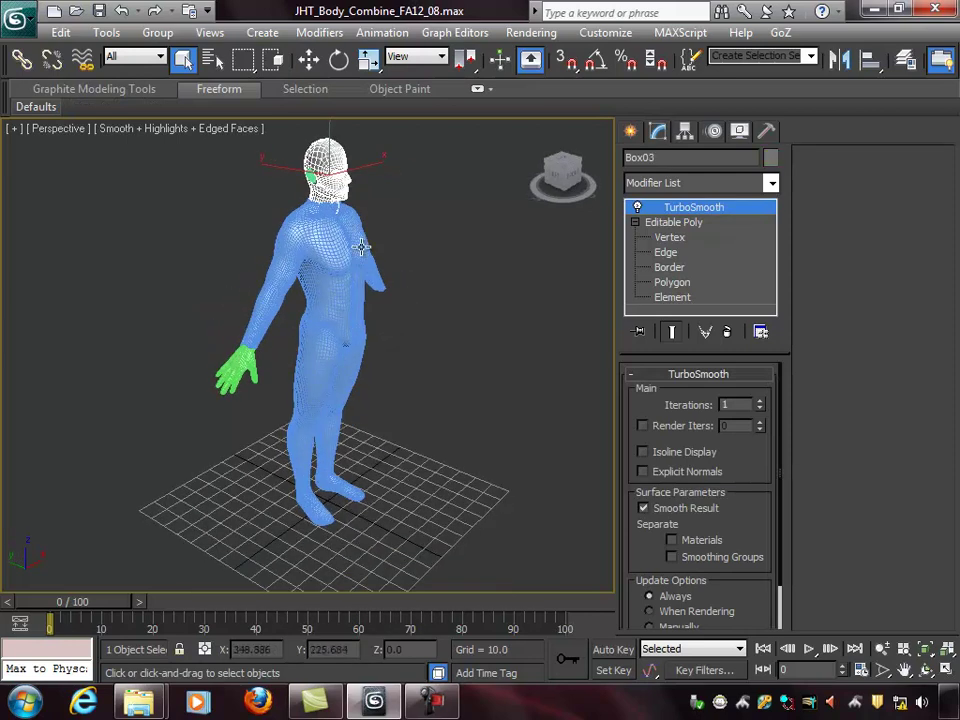
Examine how the head's neck edge meets the body's collar from the front and side.
left_click(303, 178)
key("z")
middle_click_drag(389, 333, 338, 235)
scroll(354, 287, "down", 5)
middle_click_drag(387, 360, 398, 242, "alt")
middle_click_drag(439, 297, 336, 306, "alt")
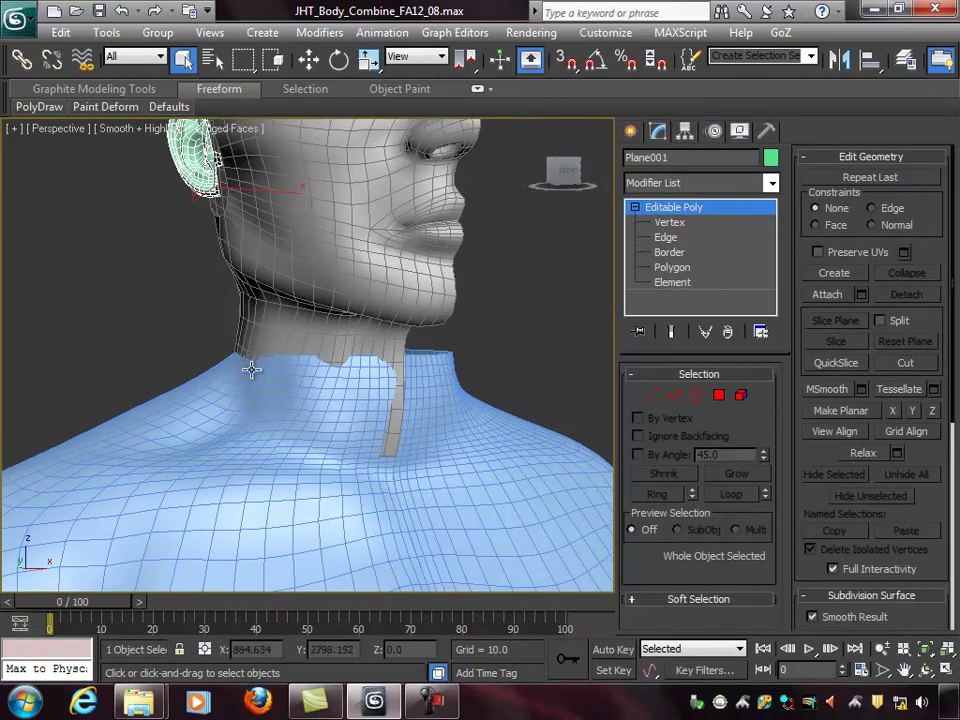
middle_click_drag(258, 369, 213, 324, "alt")
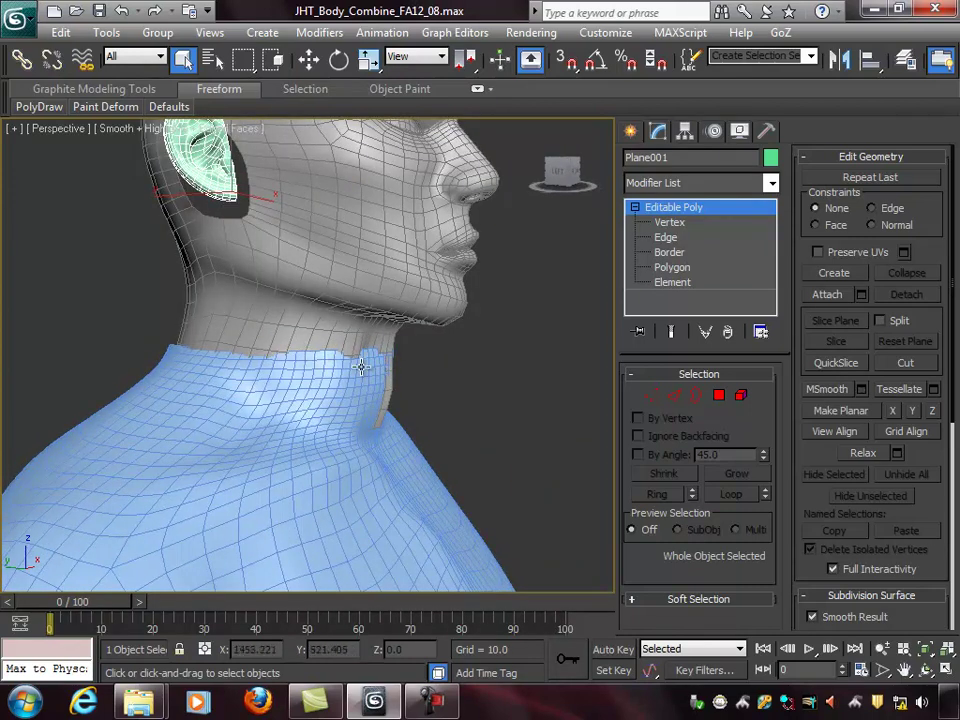
middle_click_drag(221, 315, 363, 366, "alt")
scroll(363, 366, "down", 7)
middle_click_drag(252, 514, 309, 366)
scroll(309, 396, "up", 2)
middle_click_drag(222, 366, 447, 397, "alt")
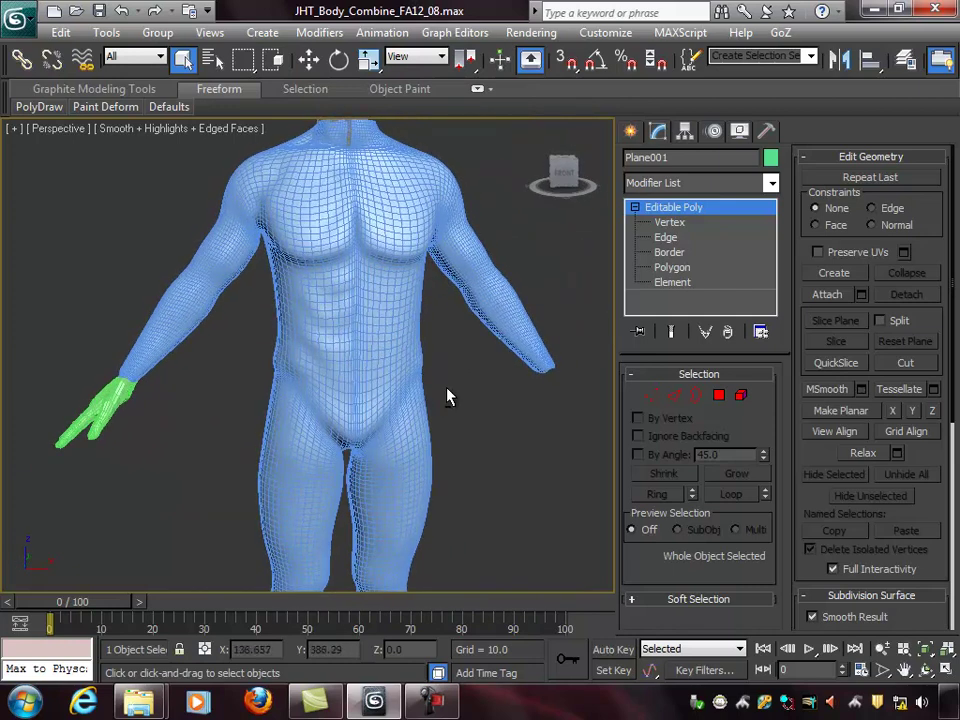
Examine the wrist seam between the body's forearm and the separate hand.
left_click(338, 333)
middle_click_drag(338, 334, 385, 319, "alt")
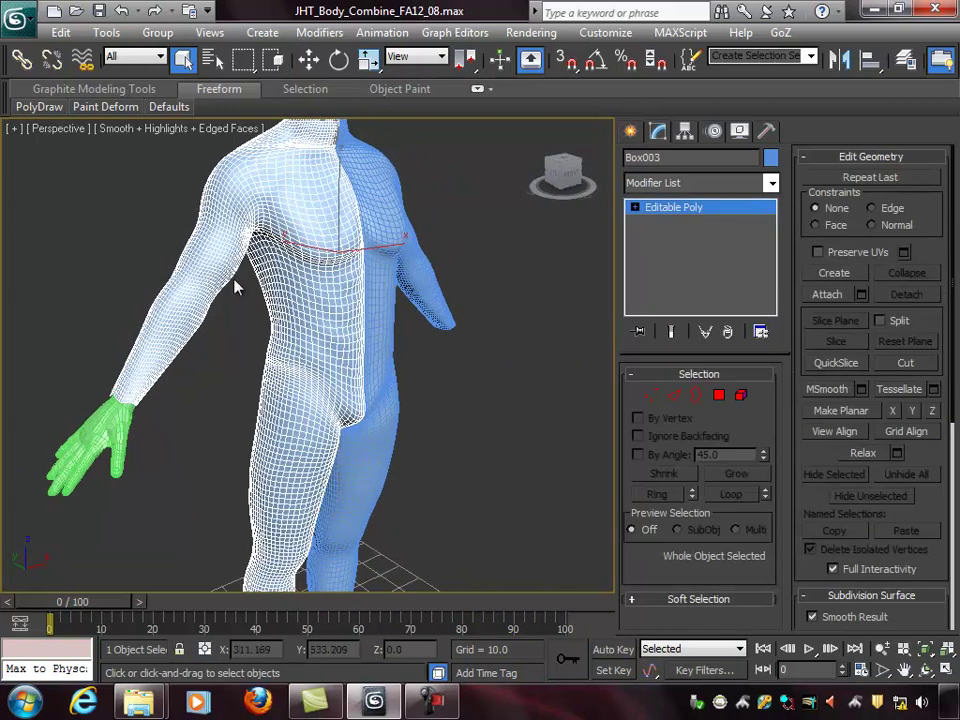
left_click(131, 400)
middle_click_drag(255, 300, 264, 362, "alt")
scroll(266, 380, "up", 5)
middle_click_drag(90, 368, 336, 378)
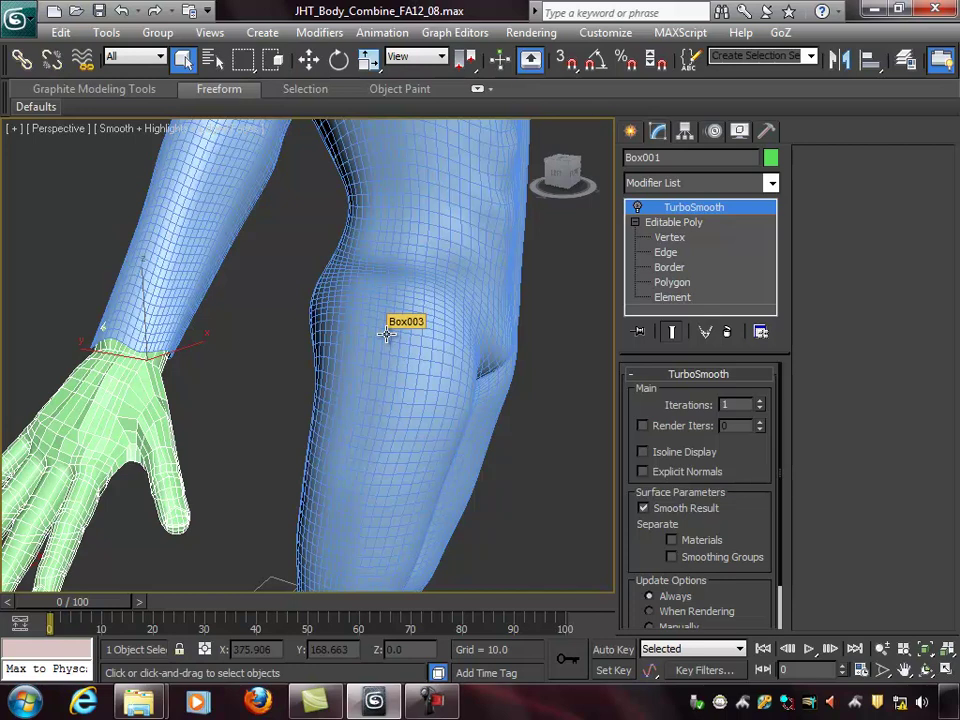
middle_click_drag(411, 298, 351, 287, "alt")
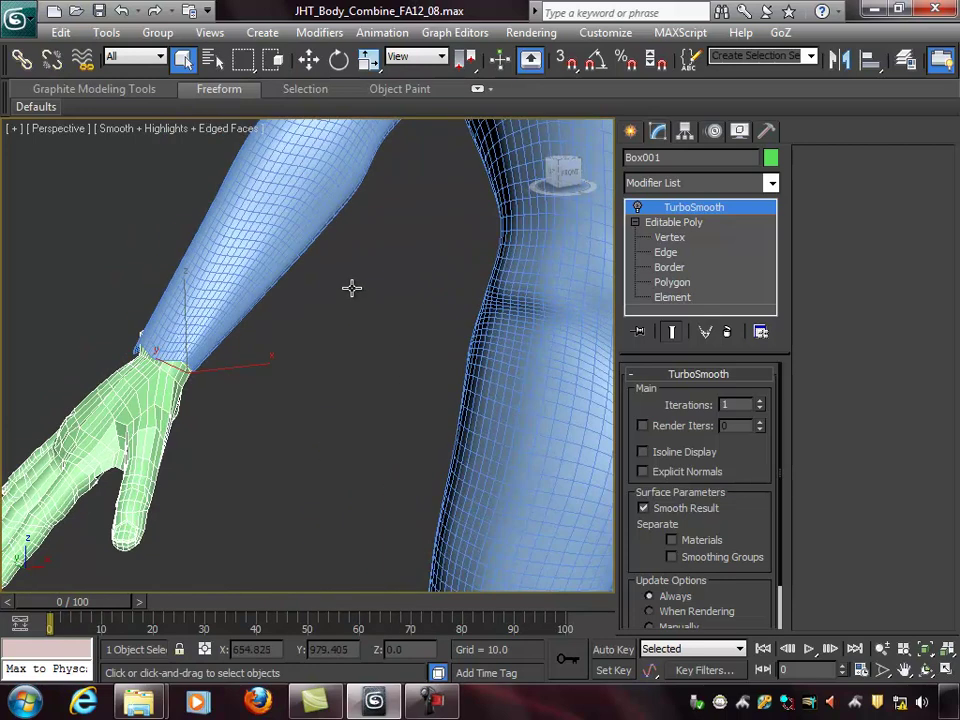
middle_click_drag(457, 309, 371, 307)
scroll(418, 332, "down", 4)
scroll(416, 334, "up", 1)
scroll(356, 328, "down", 3)
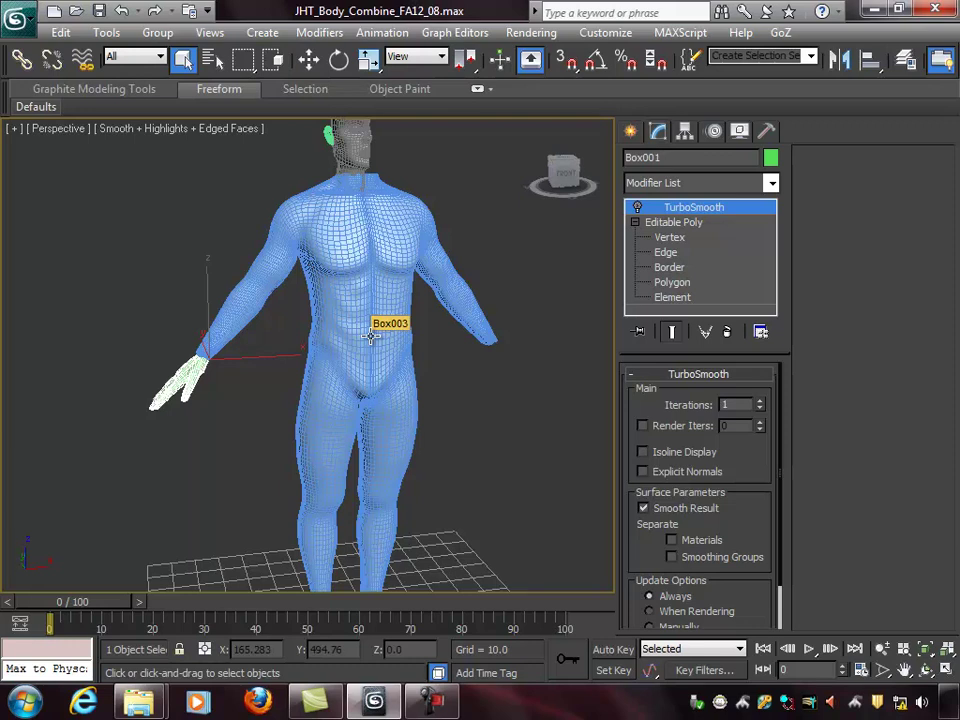
Delete the mirrored half of the body without a hand and select the remaining half.
left_click(370, 337)
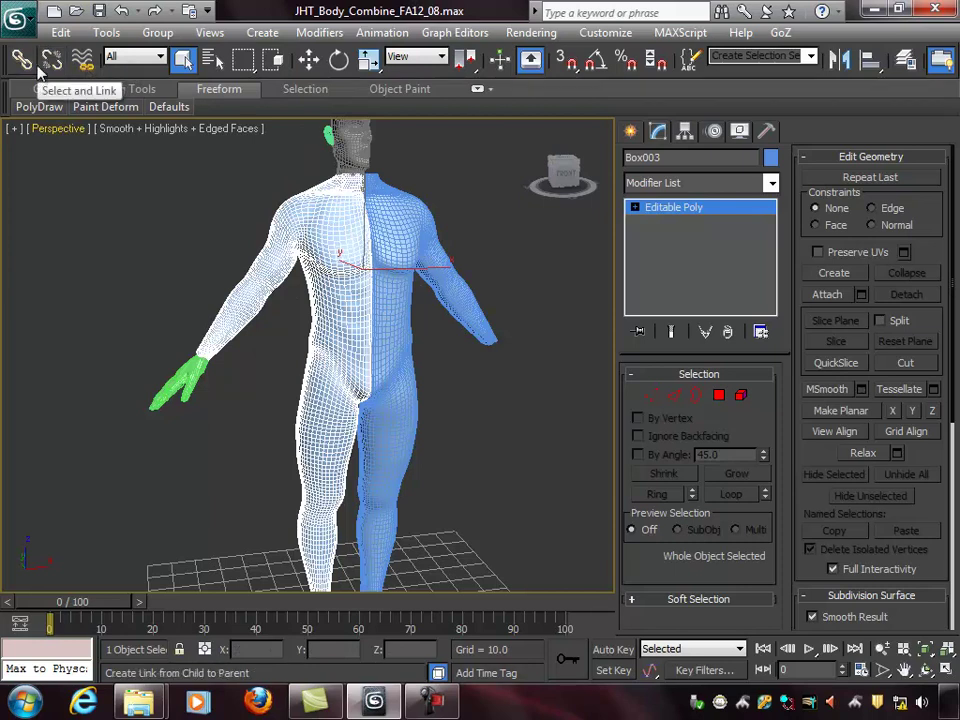
left_click(314, 176)
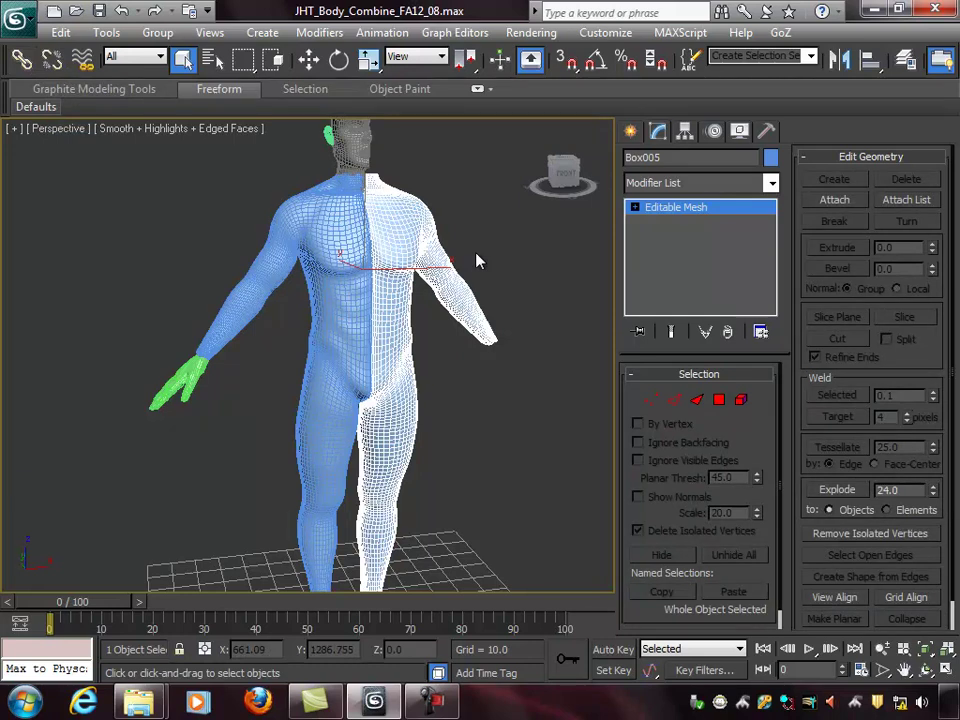
key("Delete")
middle_click_drag(495, 287, 462, 336, "alt")
left_click(381, 261)
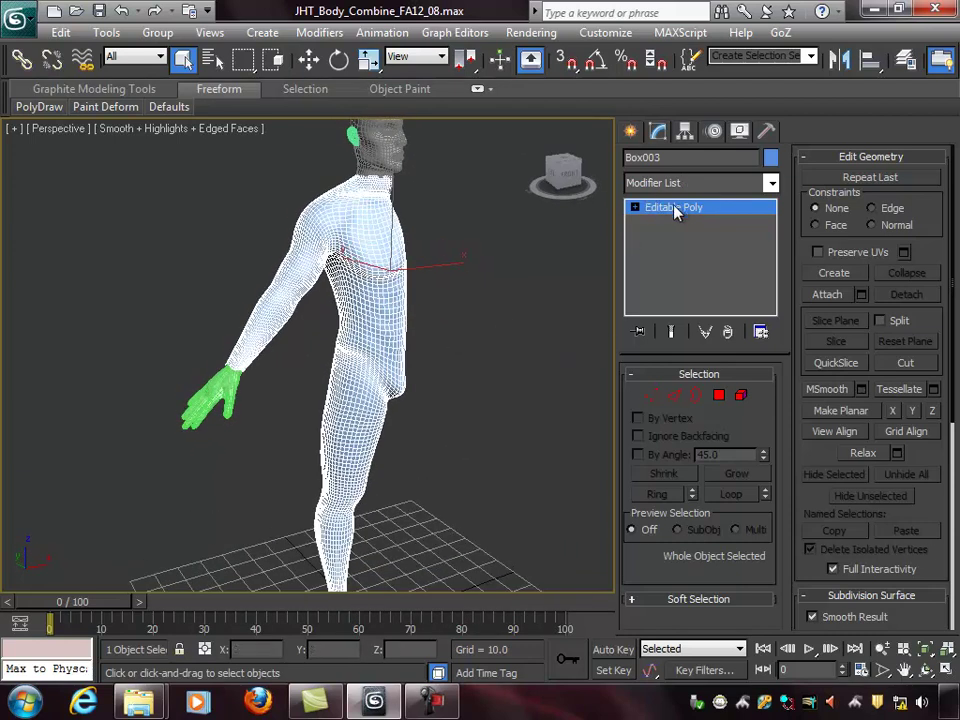
Compare the edge density of the forearm and hand around the wrist from the back and palm sides.
middle_click_drag(557, 231, 512, 254, "alt")
middle_click_drag(384, 322, 488, 418, "alt")
middle_click_drag(488, 418, 391, 344)
scroll(424, 349, "up", 5)
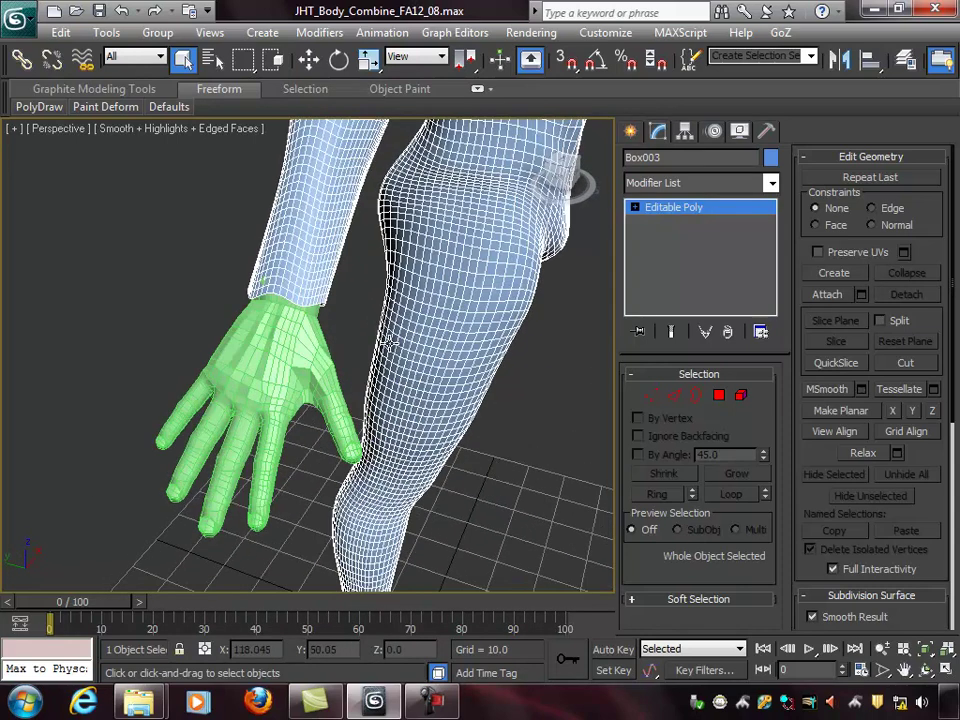
middle_click_drag(307, 304, 328, 332, "alt")
scroll(328, 327, "up", 5)
scroll(328, 327, "down", 5)
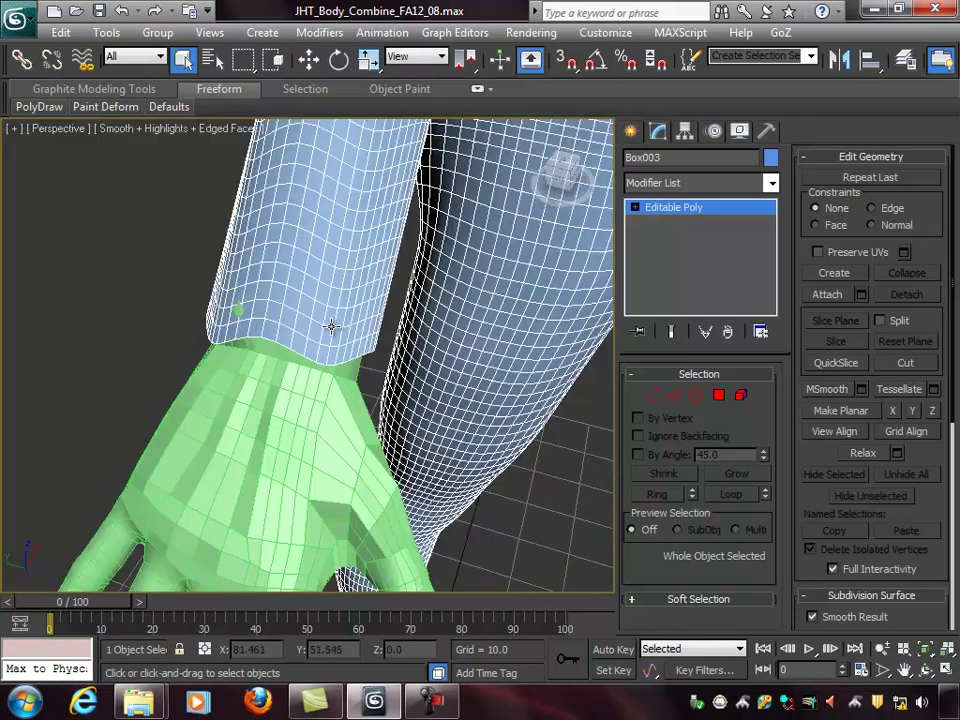
middle_click_drag(345, 338, 317, 322, "alt")
left_click(227, 286)
left_click(263, 248, "ctrl")
middle_click_drag(343, 283, 662, 208, "alt")
middle_click_drag(480, 248, 387, 268, "alt")
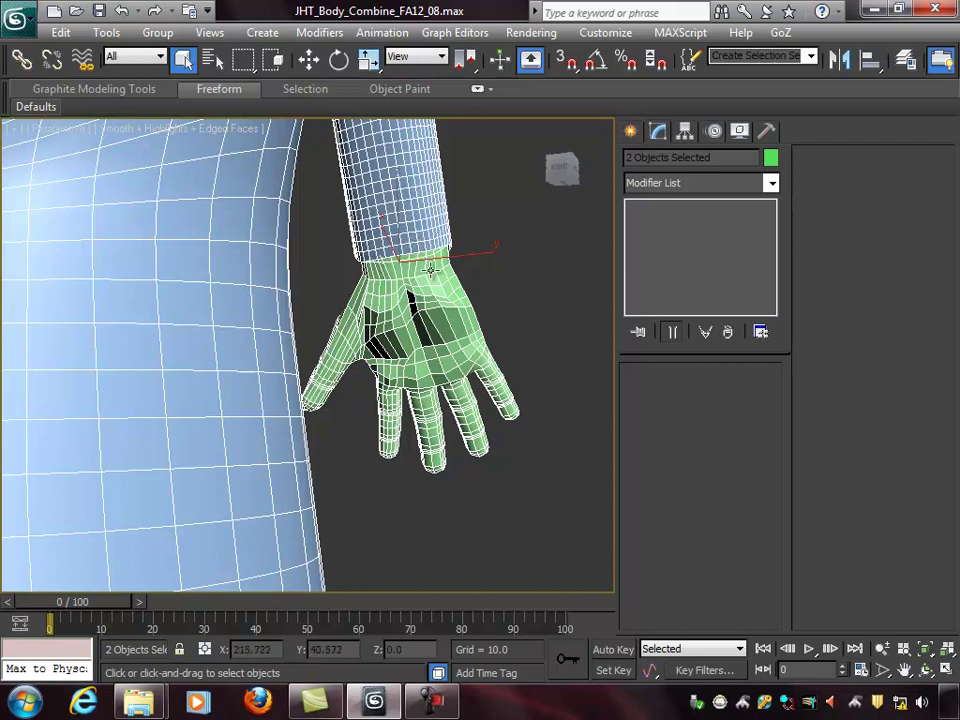
middle_click_drag(395, 271, 338, 310, "alt")
Set the hand's TurboSmooth iterations to 0 and back to 1 to compare its wrist edges with the forearm.
left_click(261, 302)
left_click(267, 223)
left_click(270, 308)
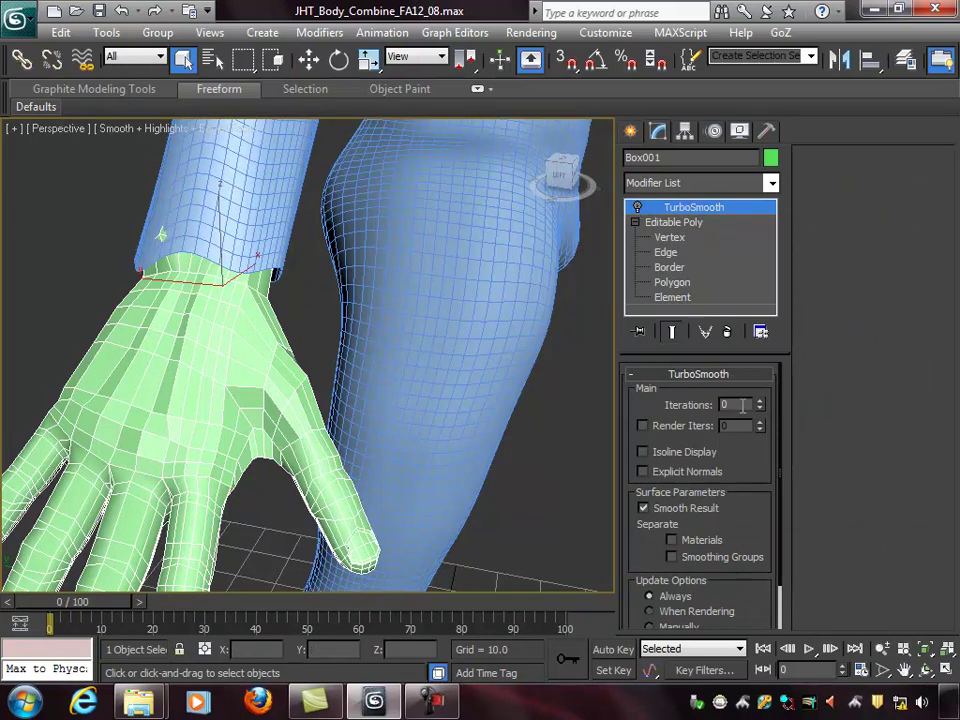
middle_click_drag(424, 350, 381, 343, "alt")
middle_click_drag(268, 351, 424, 354, "alt")
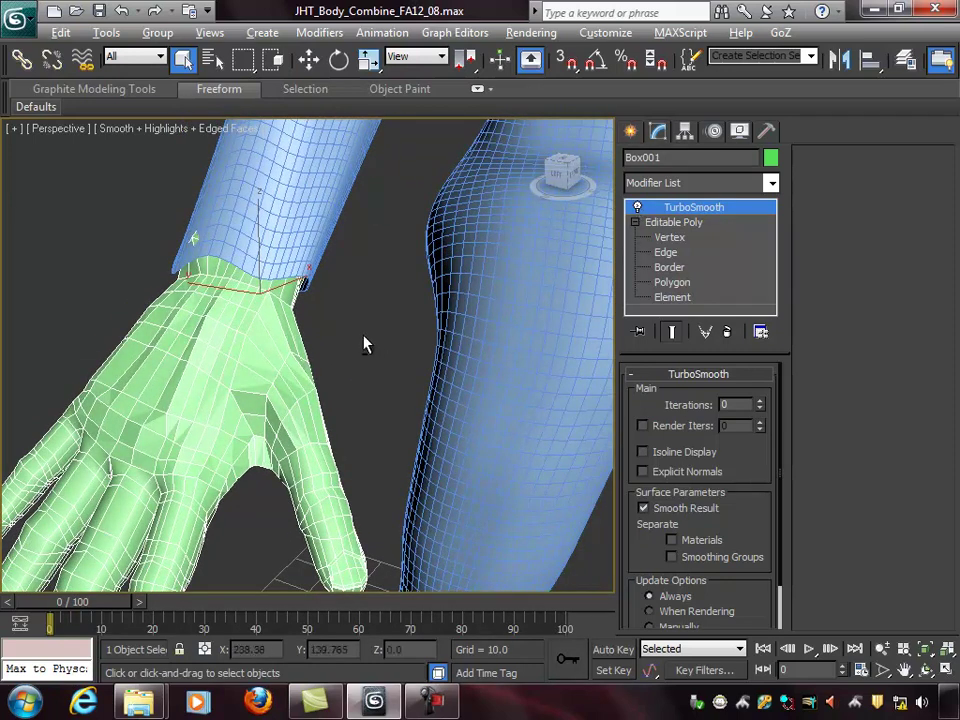
middle_click_drag(364, 343, 420, 330, "alt")
middle_click_drag(190, 320, 290, 345, "alt")
left_click(759, 400)
middle_click_drag(330, 400, 229, 293, "alt")
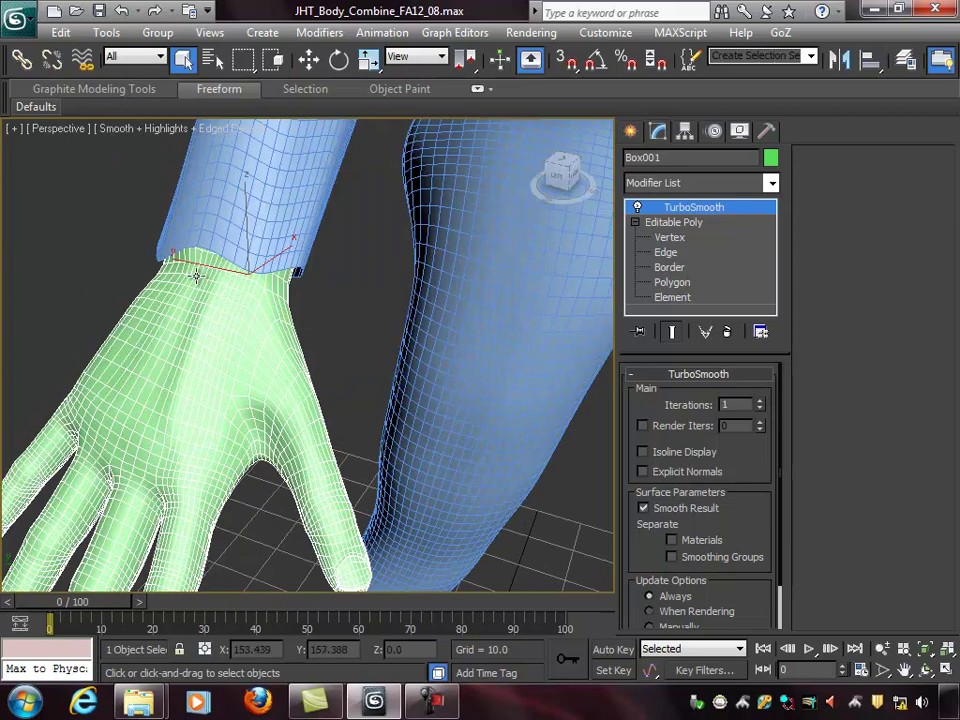
Delete the TurboSmooth modifier from the hand.
left_click(273, 193)
middle_click_drag(383, 321, 402, 299, "alt")
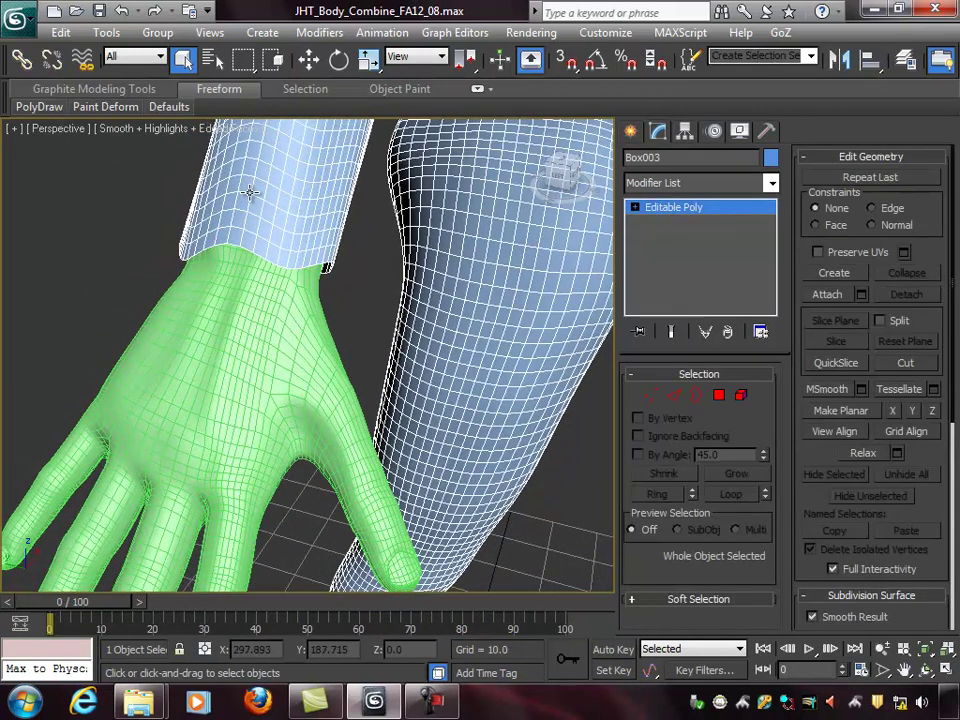
middle_click_drag(327, 207, 317, 202, "alt")
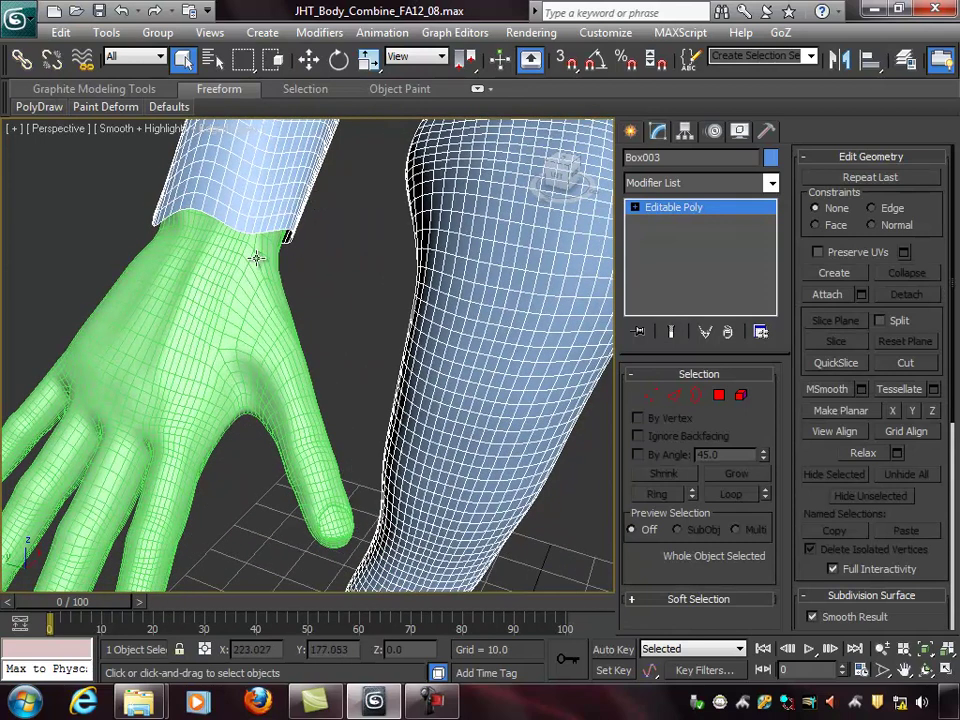
left_click(235, 257)
middle_click_drag(372, 264, 239, 320, "alt")
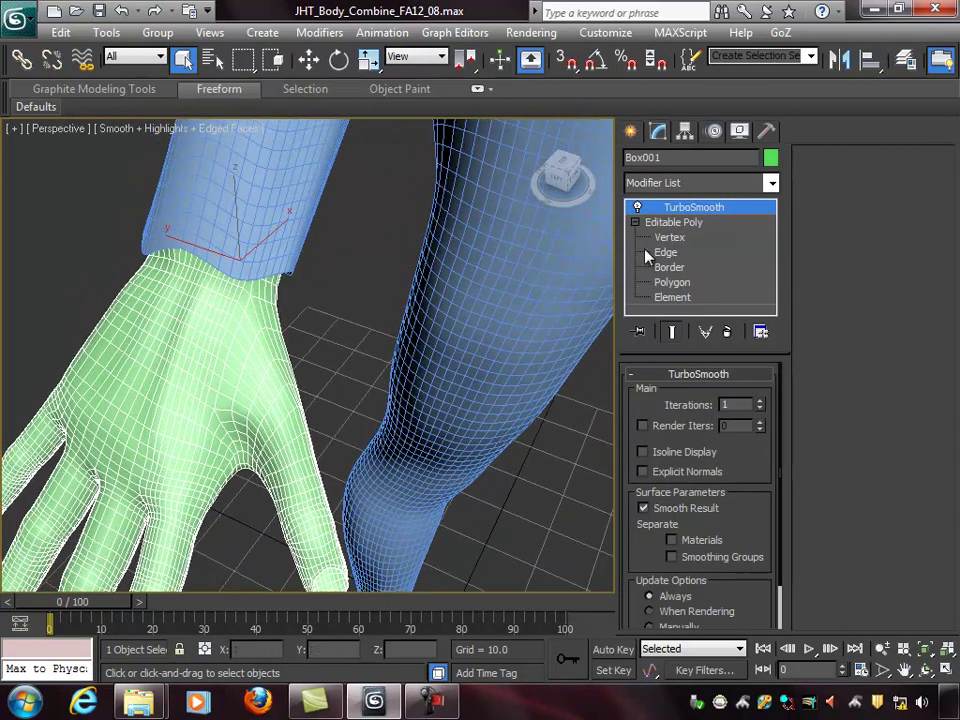
right_click(670, 207)
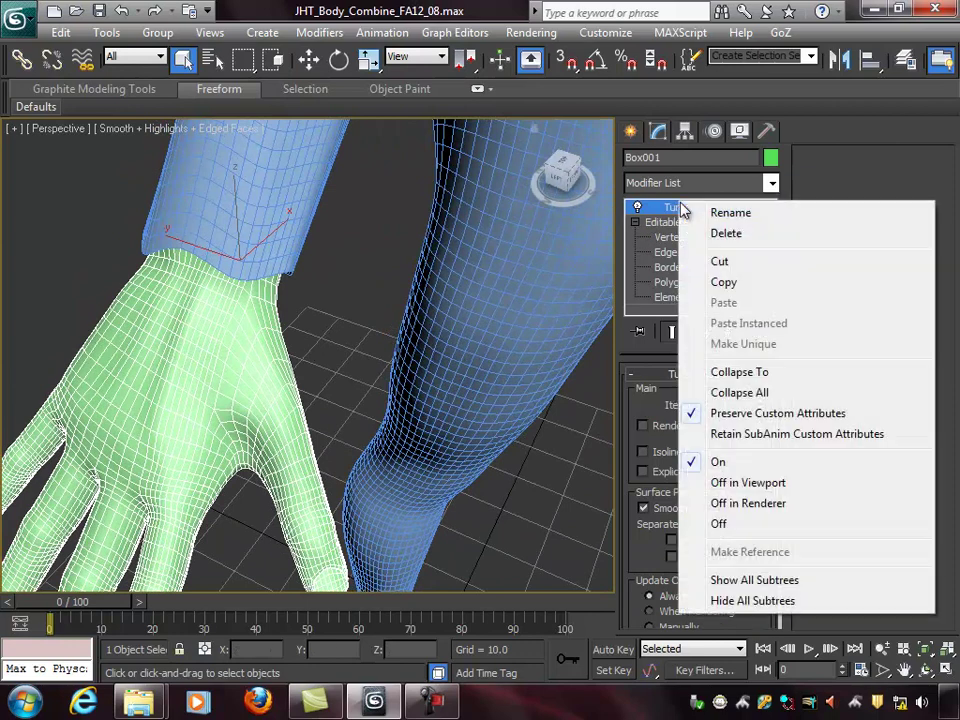
left_click(743, 240)
middle_click_drag(439, 347, 392, 326, "alt")
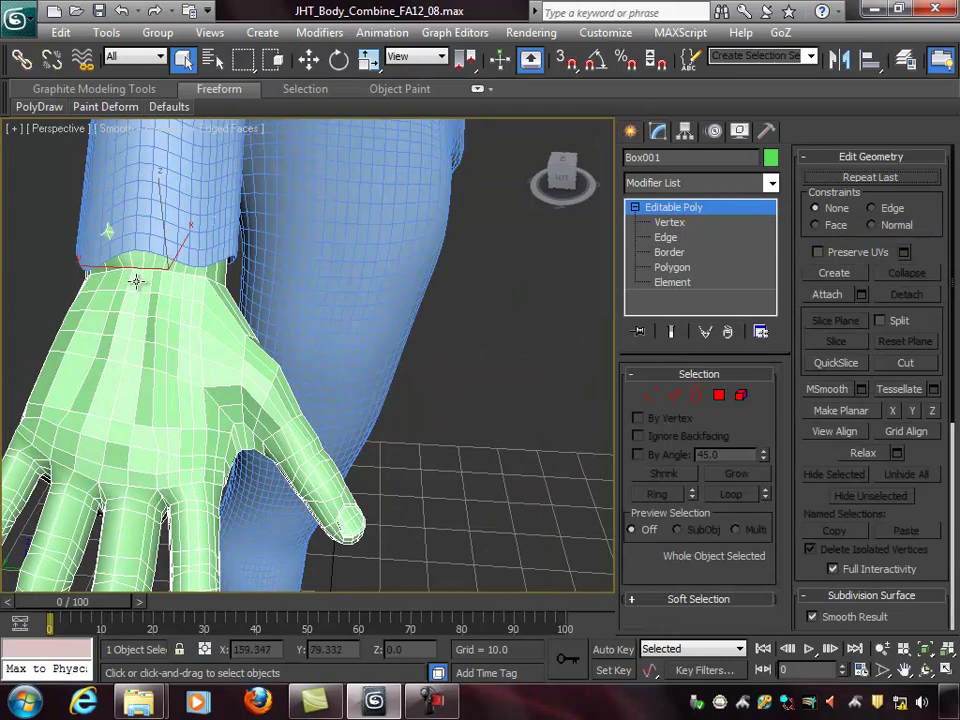
middle_click_drag(221, 308, 144, 291, "alt")
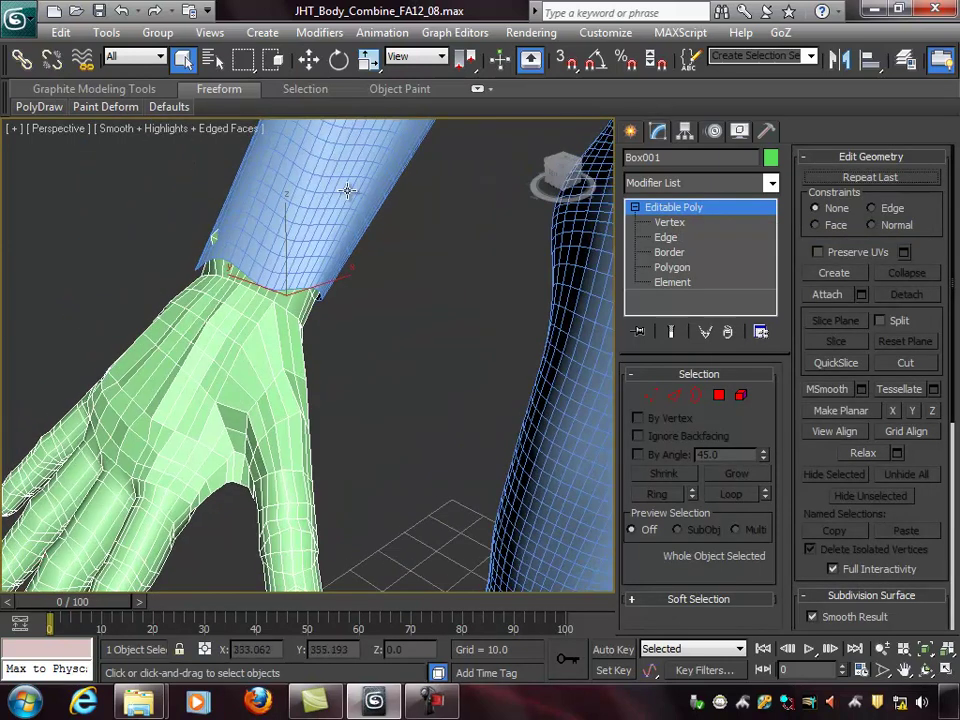
Examine the half body's mesh and its forearm edge where it meets the unsmoothed hand.
left_click(349, 191)
middle_click_drag(470, 263, 478, 270, "alt")
scroll(392, 302, "down", 5)
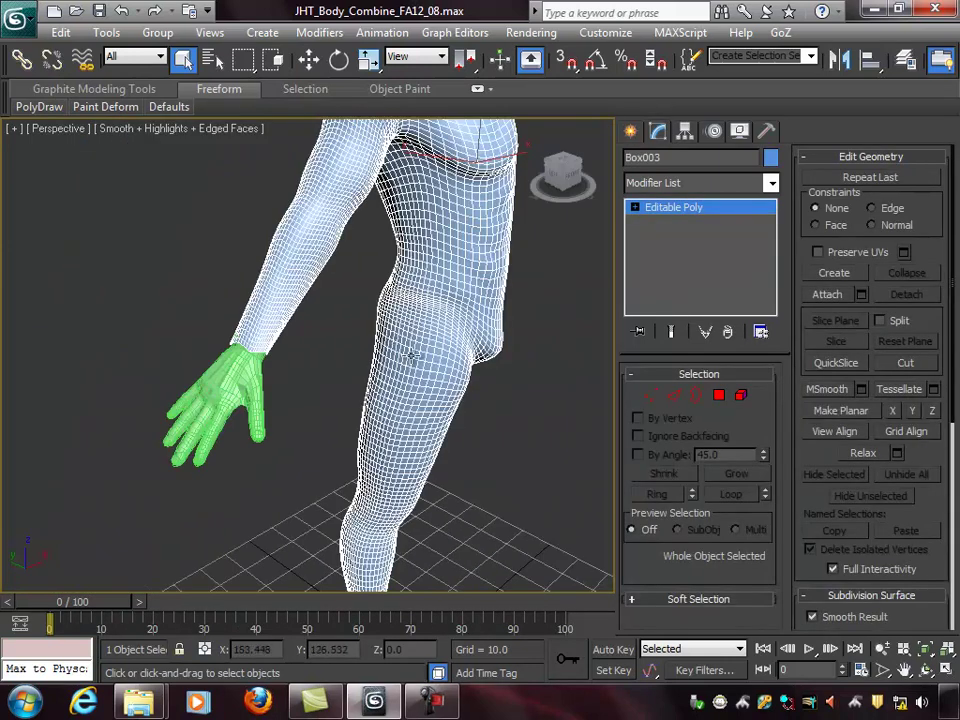
scroll(383, 347, "up", 1)
middle_click_drag(383, 347, 330, 340, "alt")
scroll(294, 360, "up", 4)
scroll(294, 333, "up", 2)
scroll(289, 343, "down", 1)
scroll(336, 279, "up", 2)
middle_click_drag(336, 279, 469, 401)
Hide everything except the hand and bring the closed end of its wrist into view.
left_click(308, 411)
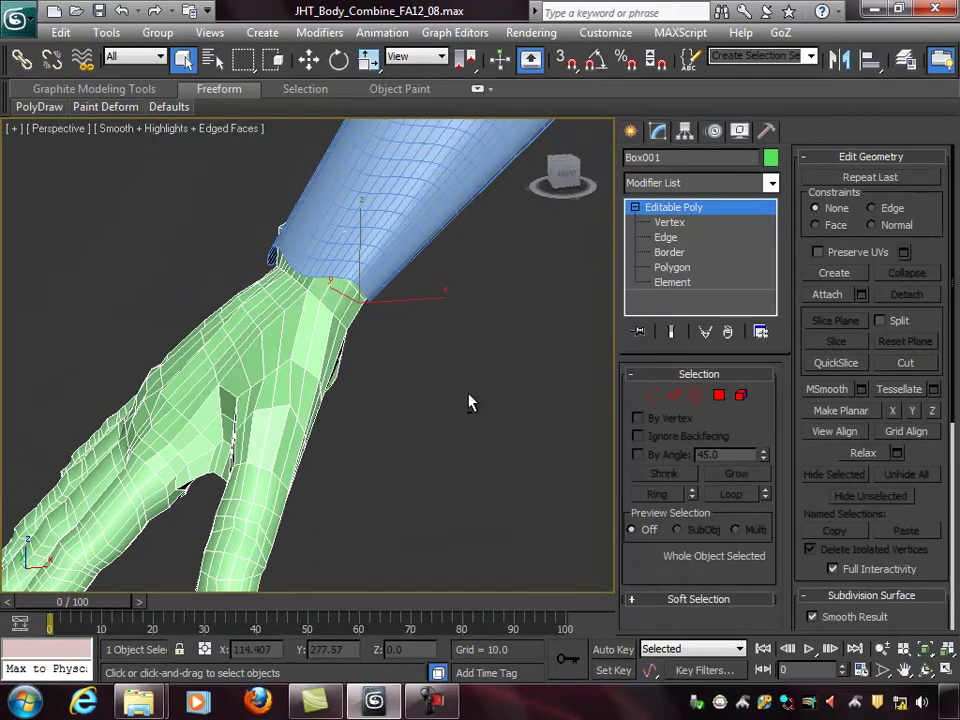
right_click(319, 300)
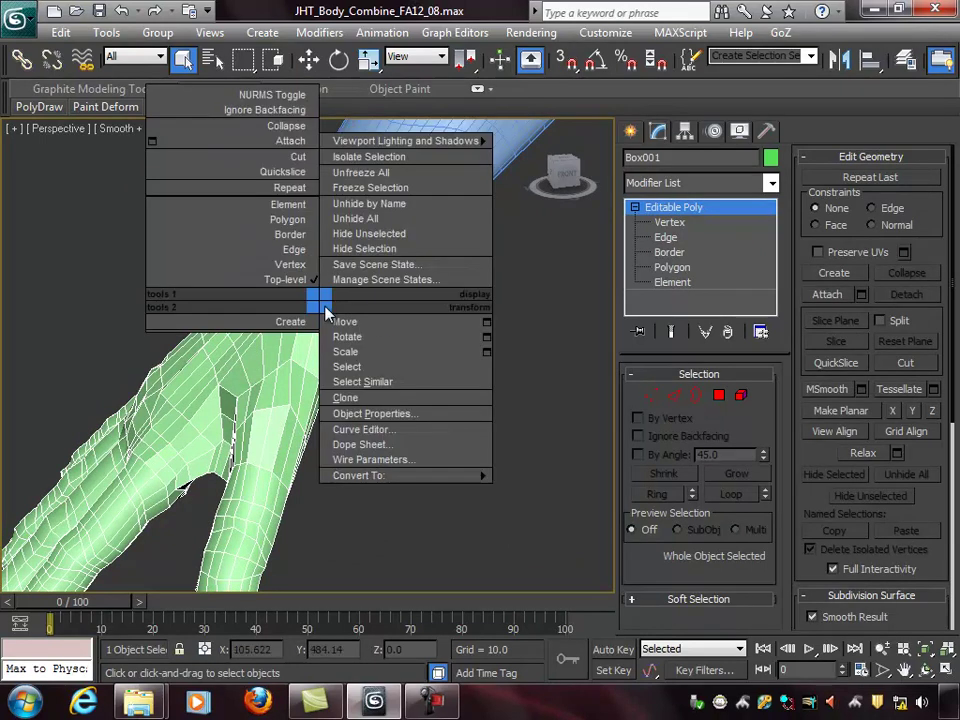
left_click(383, 250)
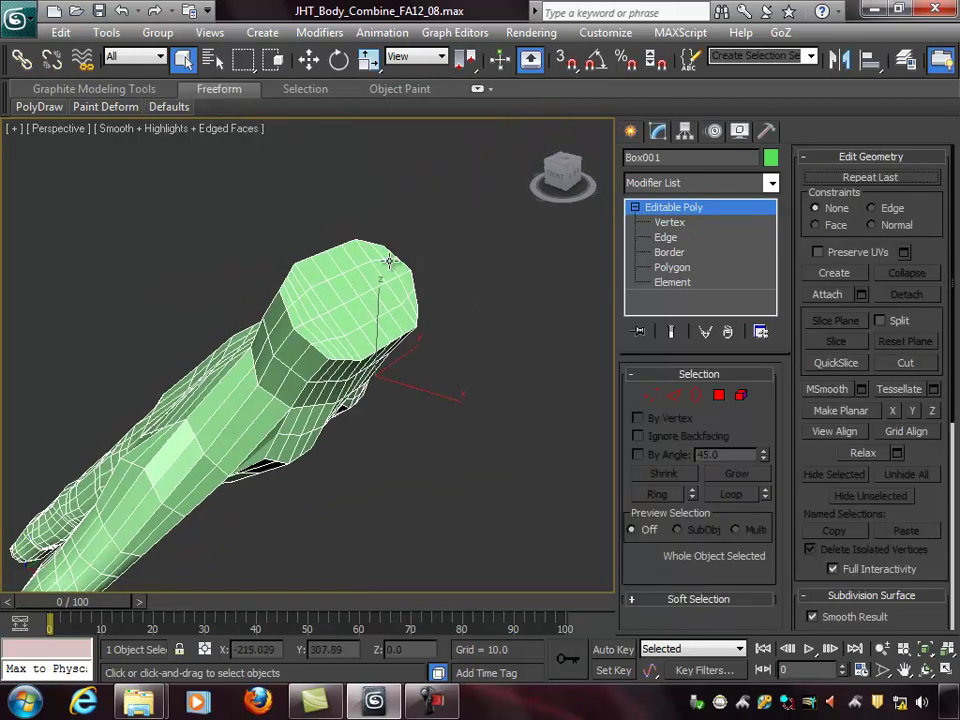
middle_click_drag(401, 277, 424, 340, "alt")
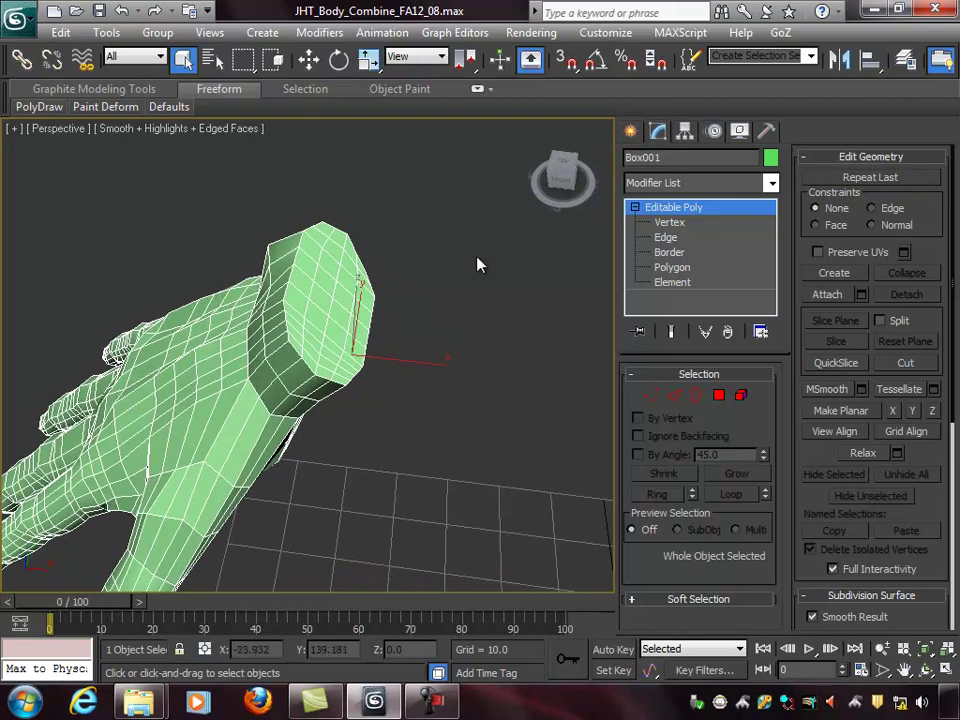
Select all the polygons capping the closed end of the hand's wrist and delete them to leave it open.
left_click(317, 238)
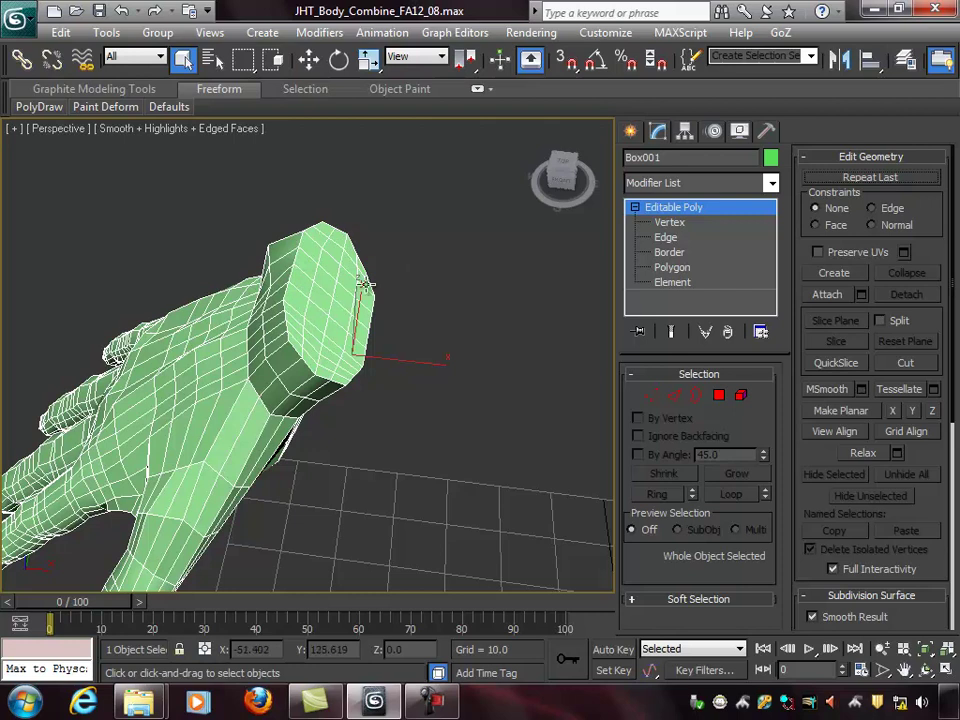
left_click(698, 396)
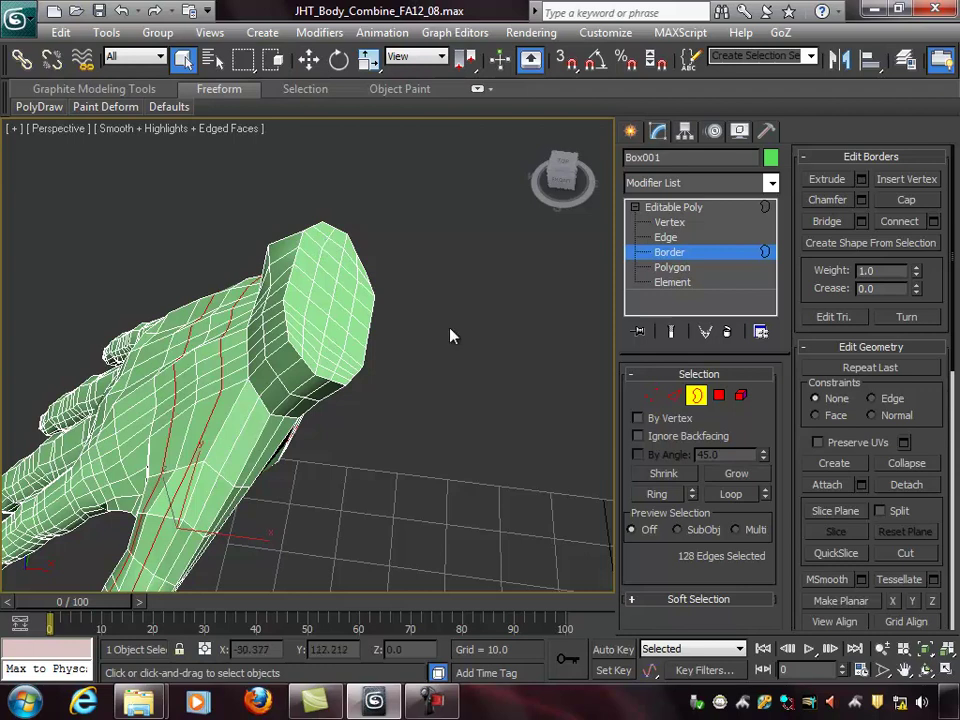
left_click(717, 395)
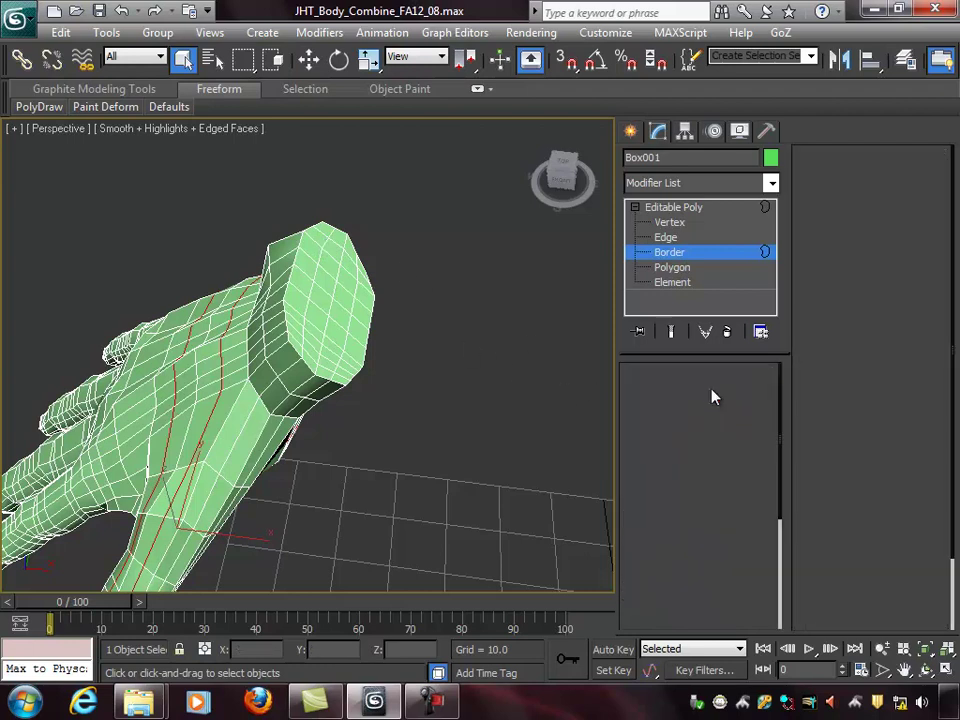
left_click(297, 302)
middle_click_drag(388, 384, 325, 332, "alt")
left_click(268, 342, "ctrl")
left_click(272, 328, "ctrl")
left_click(283, 313, "ctrl")
left_click(280, 314, "ctrl")
left_click(316, 286, "ctrl")
left_click(334, 270, "ctrl")
left_click(356, 256, "ctrl")
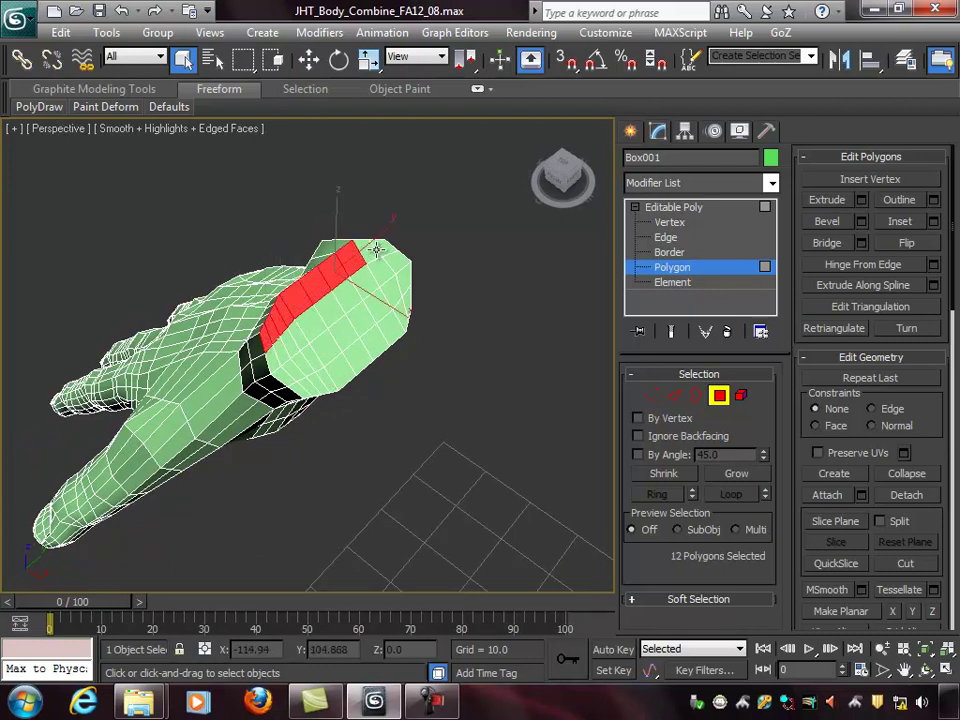
left_click(372, 245, "ctrl")
left_click(386, 250, "ctrl")
left_click(398, 256, "ctrl")
left_click(390, 268, "ctrl")
left_click(357, 285, "ctrl")
left_click(345, 293, "ctrl")
left_click(332, 303, "ctrl")
left_click(317, 317, "ctrl")
left_click(300, 333, "ctrl")
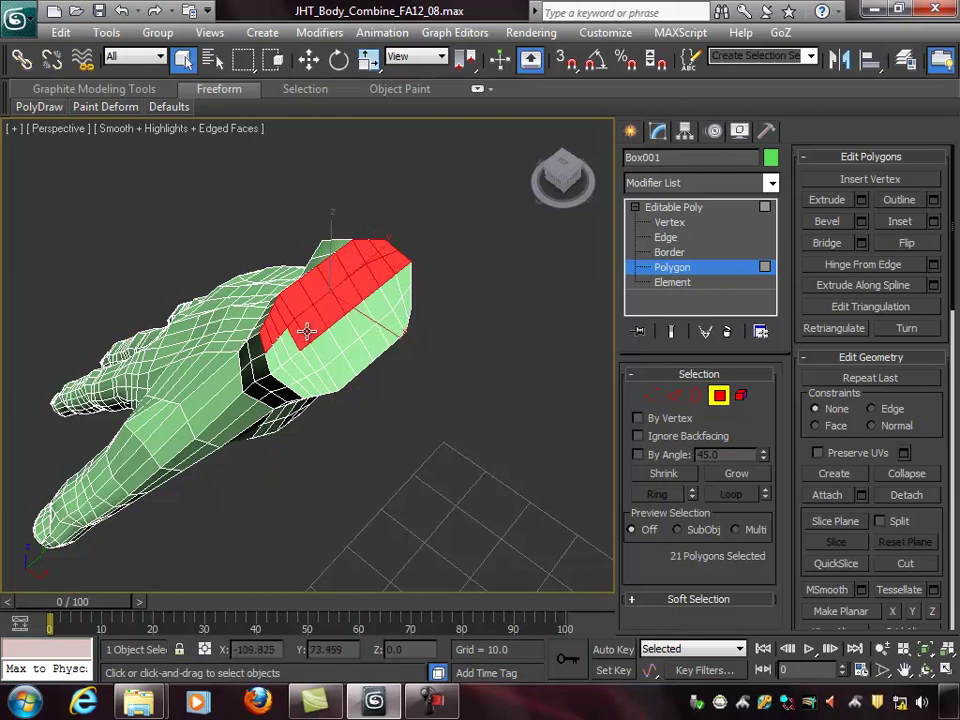
left_click(290, 343, "ctrl")
left_click(292, 347, "ctrl")
left_click(295, 351, "ctrl")
left_click(298, 355, "ctrl")
left_click(302, 360, "ctrl")
left_click(304, 360, "ctrl")
left_click(312, 356, "ctrl")
left_click(330, 341, "ctrl")
left_click(345, 329, "ctrl")
left_click(361, 317, "ctrl")
left_click(374, 306, "ctrl")
left_click(403, 285, "ctrl")
left_click(408, 300, "ctrl")
left_click(403, 313, "ctrl")
left_click(389, 328, "ctrl")
left_click(364, 341, "ctrl")
left_click(354, 349, "ctrl")
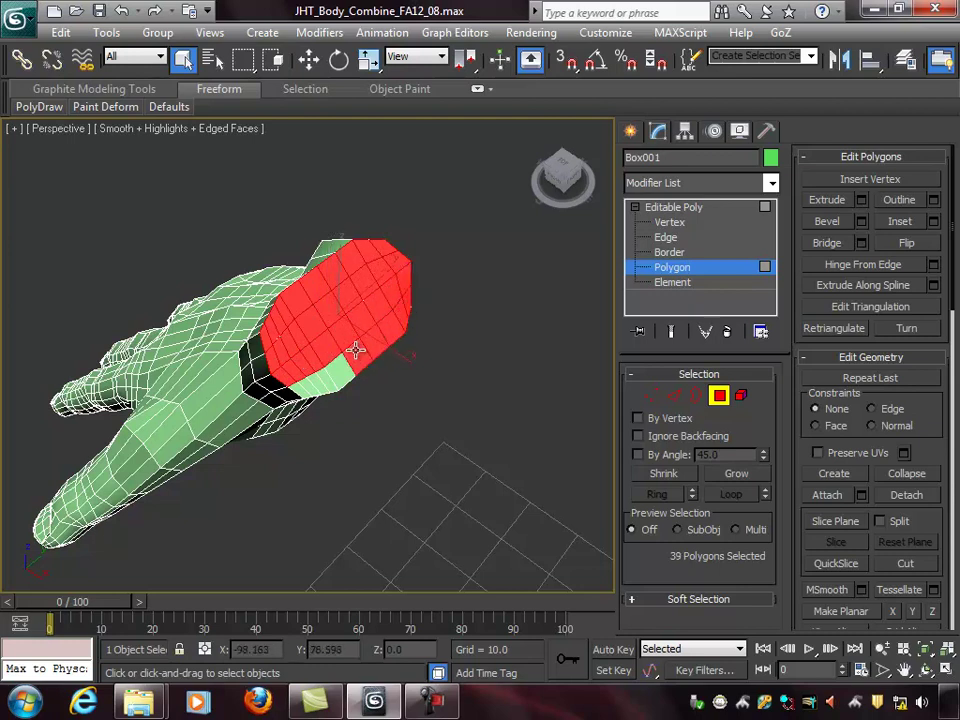
left_click(338, 361, "ctrl")
left_click(324, 371, "ctrl")
left_click(318, 379, "ctrl")
left_click(312, 386, "ctrl")
left_click(302, 390, "ctrl")
middle_click_drag(364, 396, 155, 338, "alt")
middle_click_drag(464, 344, 450, 450, "alt")
left_click_drag(422, 472, 318, 252)
middle_click_drag(374, 364, 344, 377, "alt")
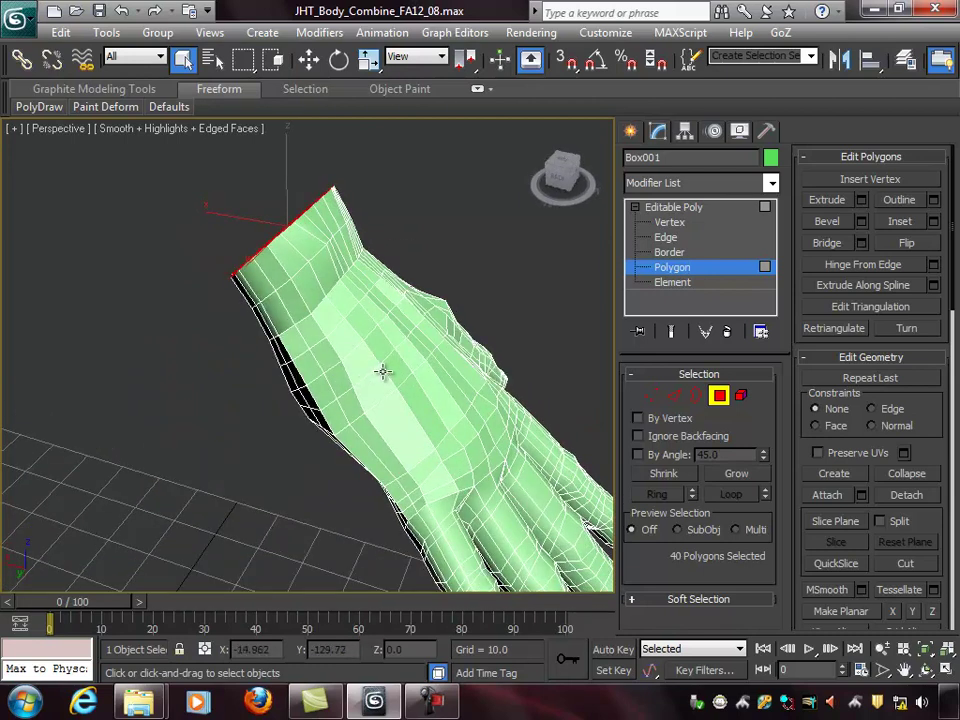
middle_click_drag(222, 360, 408, 343, "alt")
key("Delete")
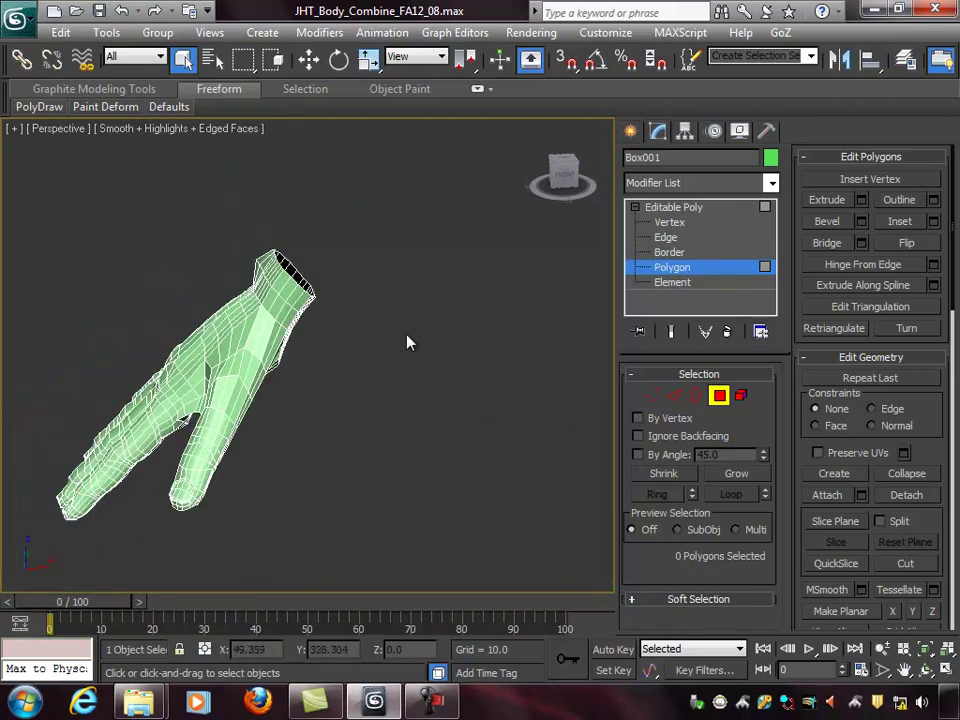
left_click(719, 395)
Unhide all objects in the scene and select the half body mesh.
left_click(531, 379)
right_click(401, 268)
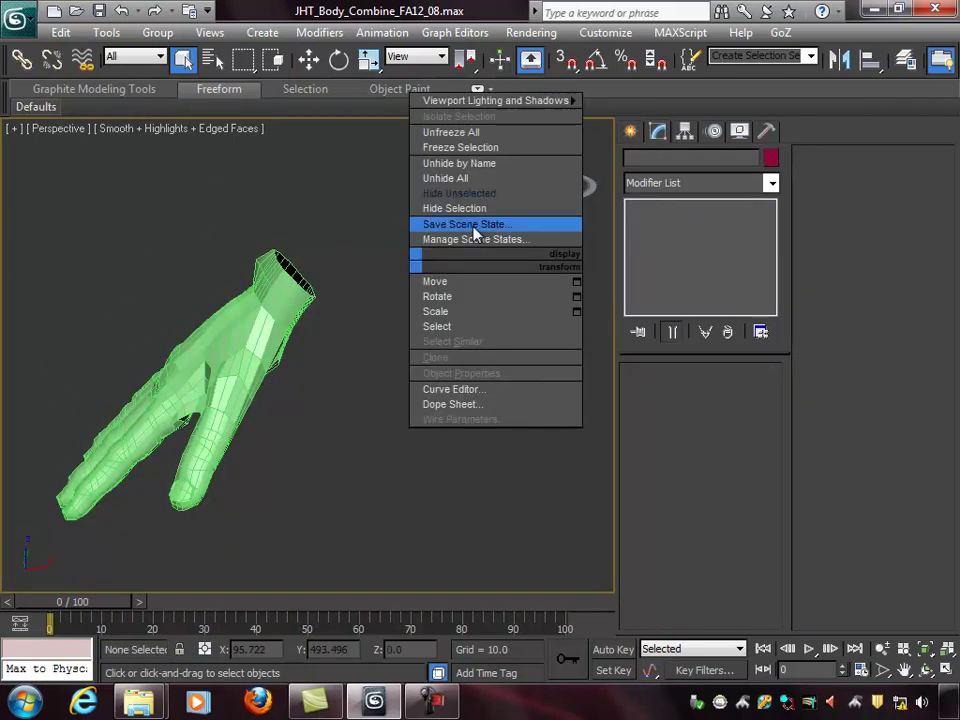
left_click(463, 179)
left_click(371, 245)
Attach the hand to the half body so both belong to one editable poly.
middle_click_drag(374, 261, 418, 296, "alt")
scroll(418, 295, "down", 1)
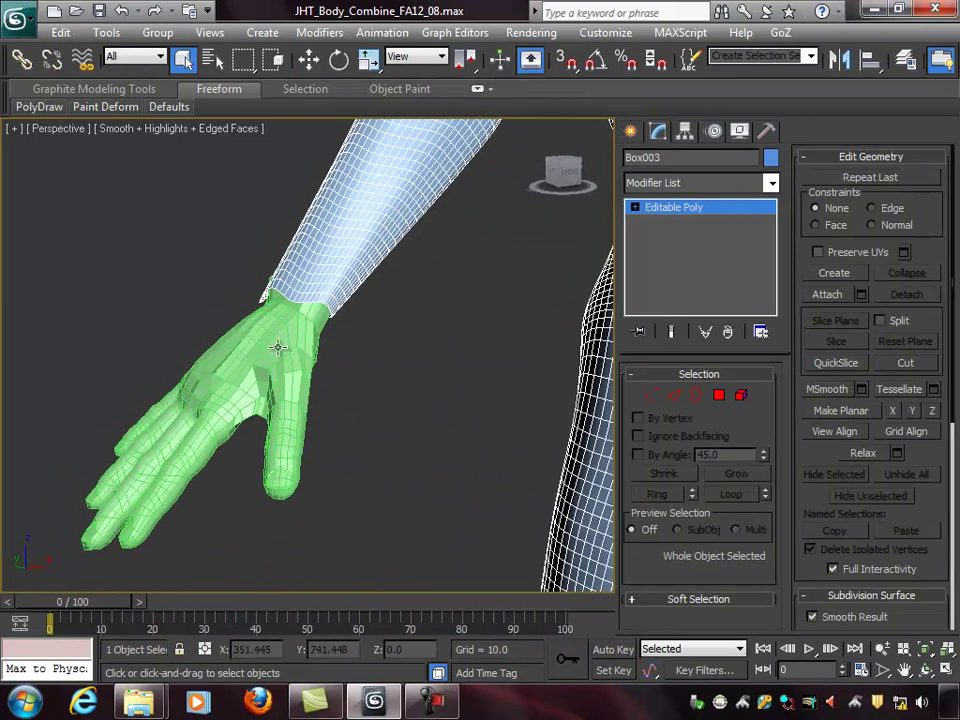
scroll(440, 333, "down", 2)
scroll(425, 322, "up", 2)
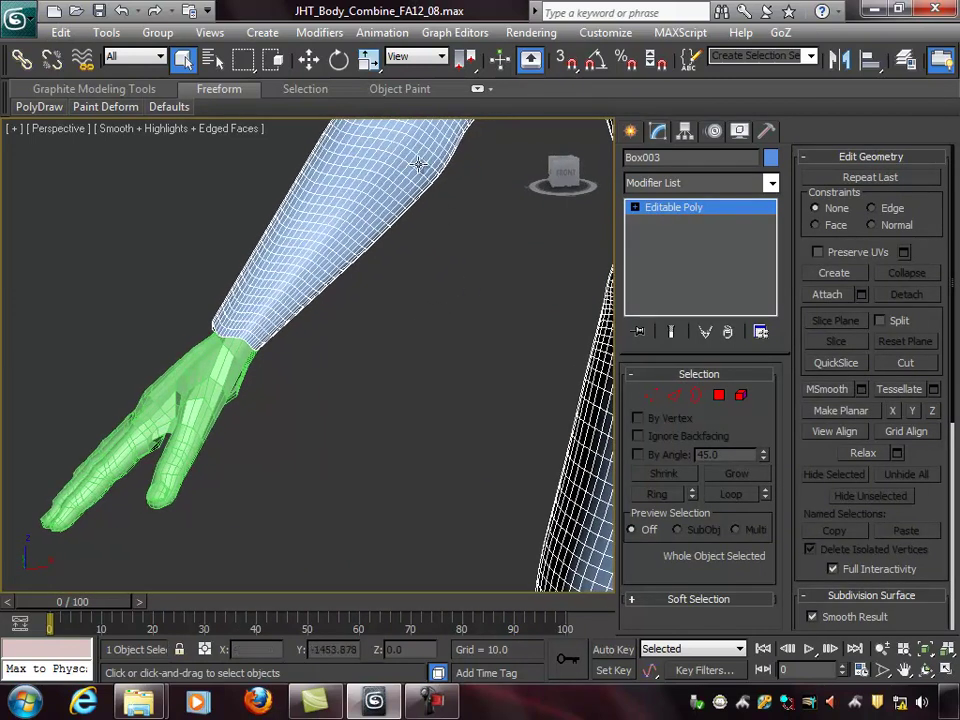
scroll(396, 296, "down", 3)
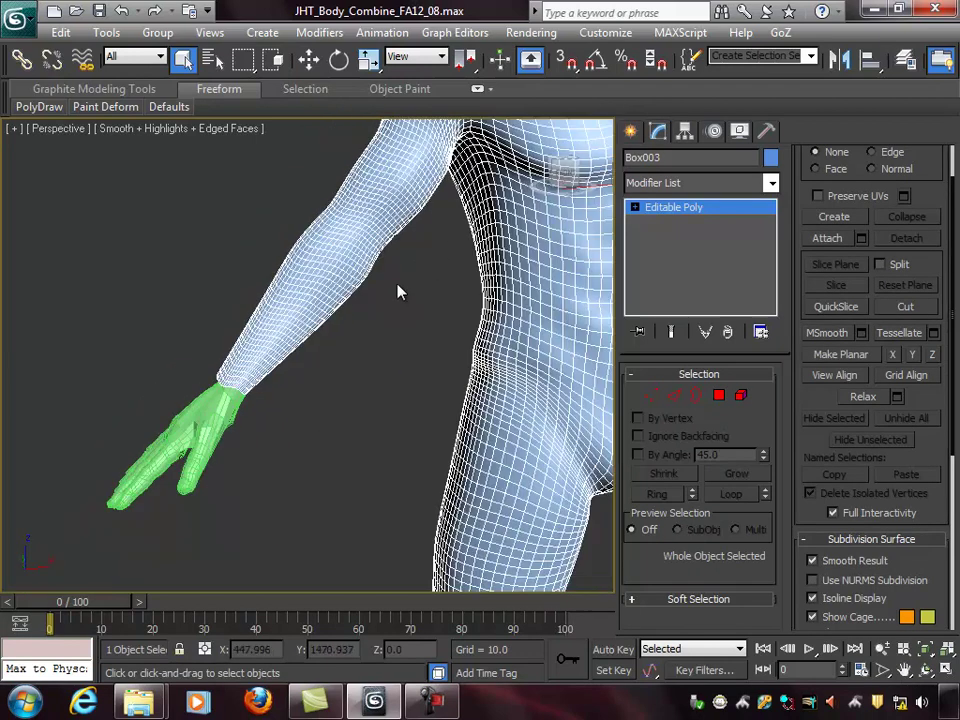
scroll(397, 291, "down", 4)
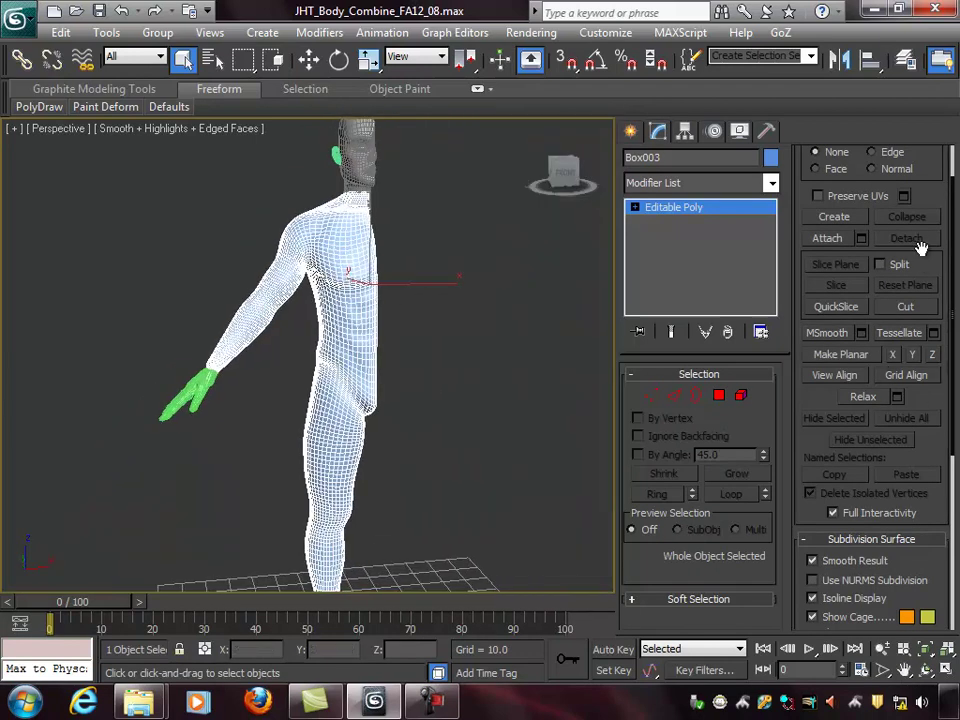
left_click(827, 239)
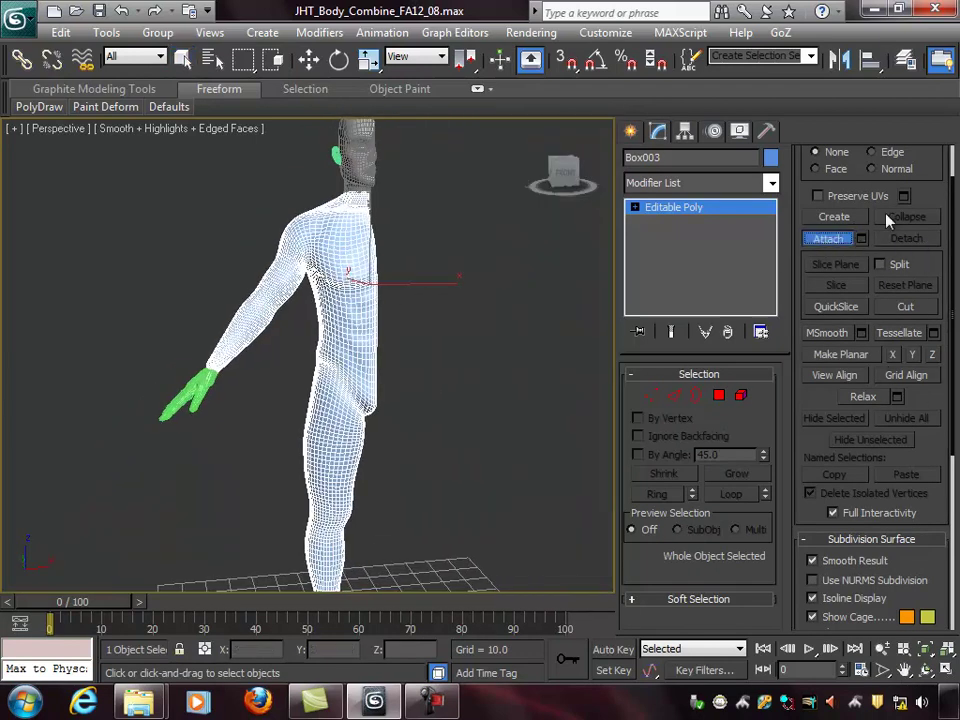
scroll(848, 162, "up", 2)
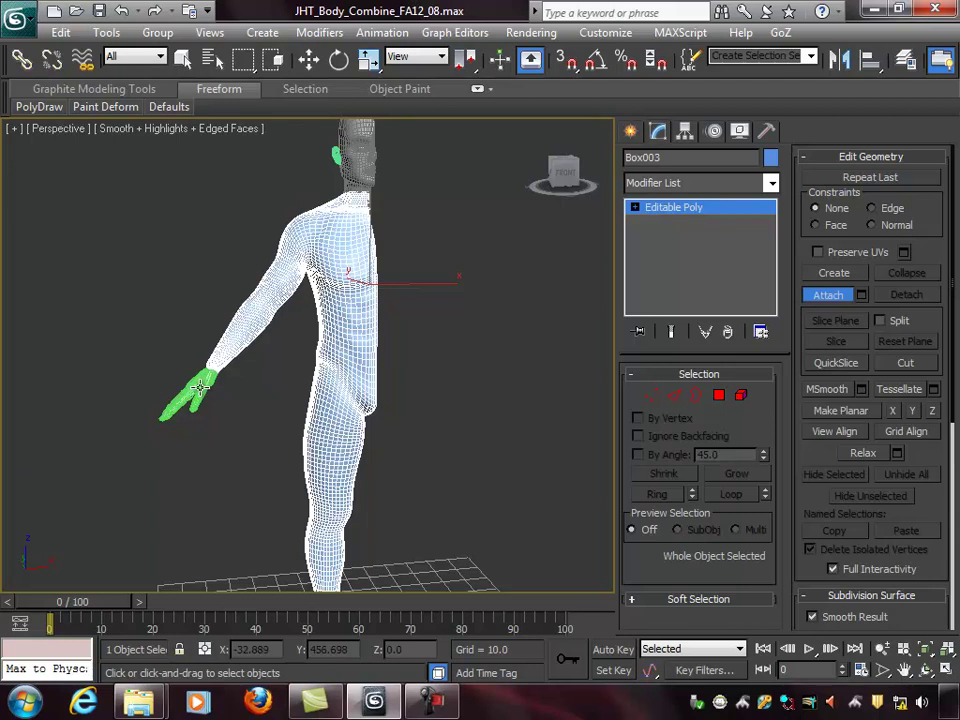
left_click(172, 408)
middle_click_drag(138, 393, 221, 396, "alt")
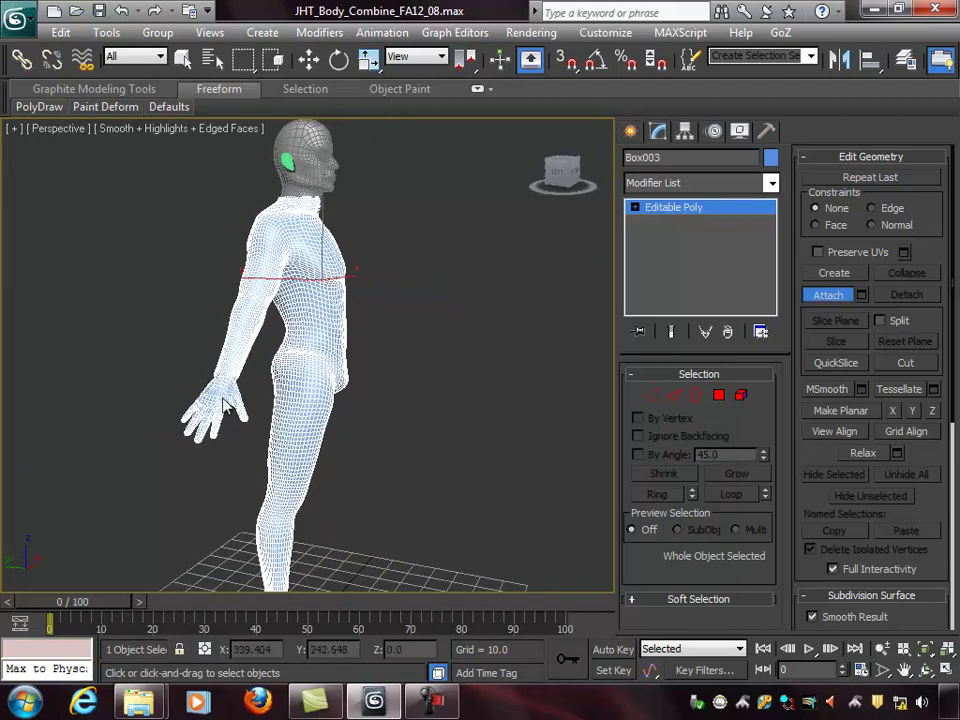
left_click(824, 296)
Examine how the forearm and hand meshes overlap around the wrist in wireframe and shaded display.
middle_click_drag(492, 306, 390, 305, "alt")
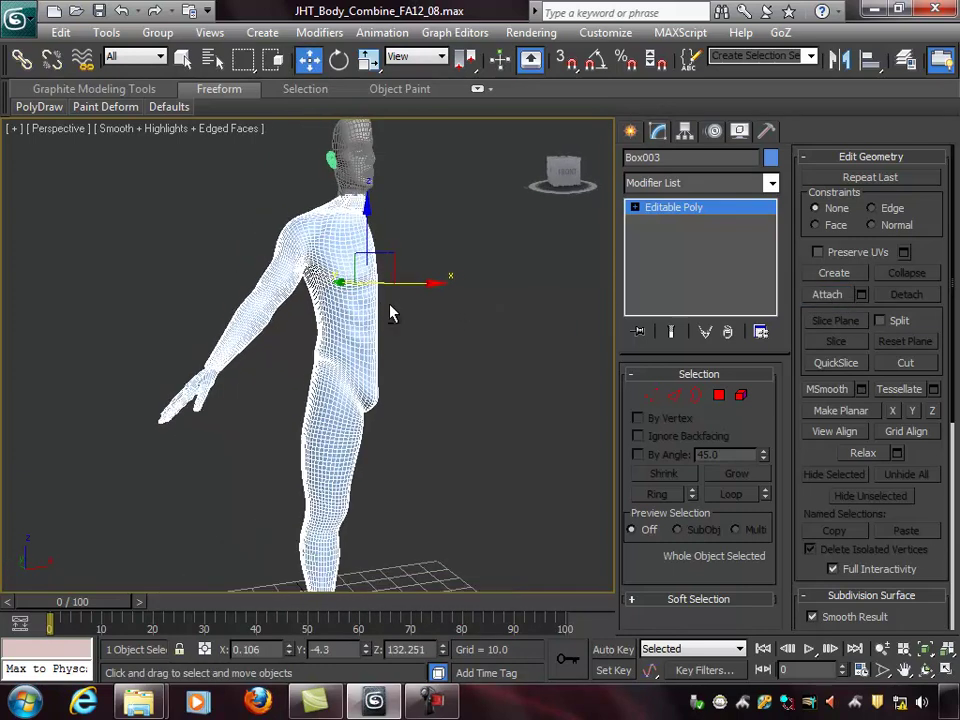
mouse_move(252, 381)
middle_mouse_down("alt")
mouse_move(275, 347)
mouse_move(282, 369)
mouse_move(311, 371)
mouse_move(289, 364)
mouse_move(306, 349)
mouse_move(240, 313)
mouse_move(302, 356)
mouse_move(512, 347)
mouse_move(430, 333)
mouse_move(369, 339)
mouse_move(324, 364)
mouse_move(342, 347)
middle_mouse_up("alt")
scroll(282, 369, "up", 5)
key("F3")
scroll(338, 350, "up", 6)
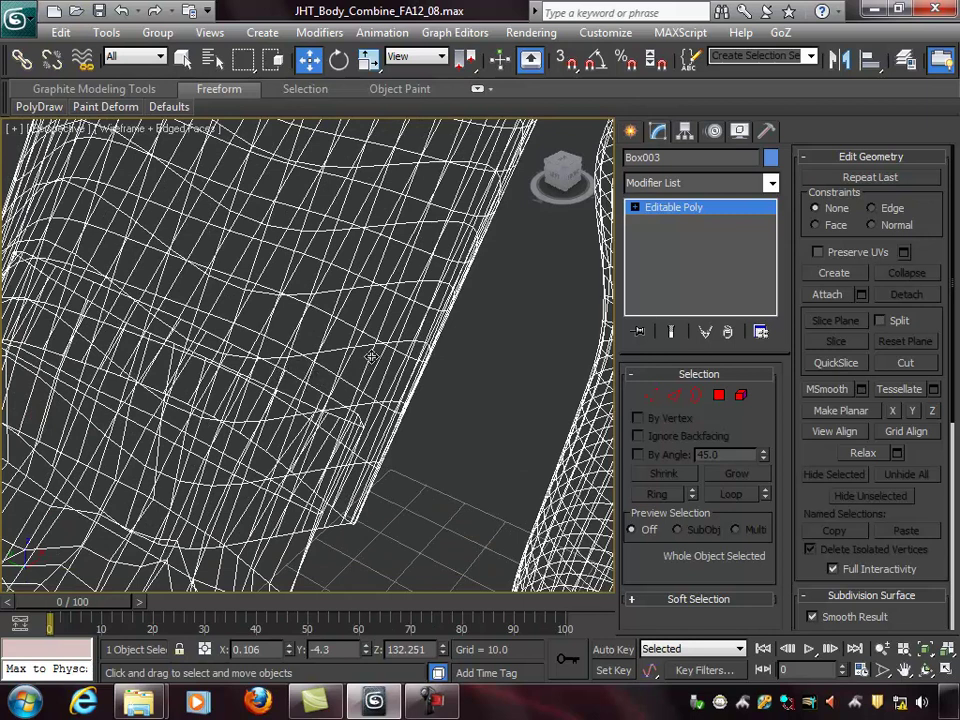
scroll(371, 357, "down", 5)
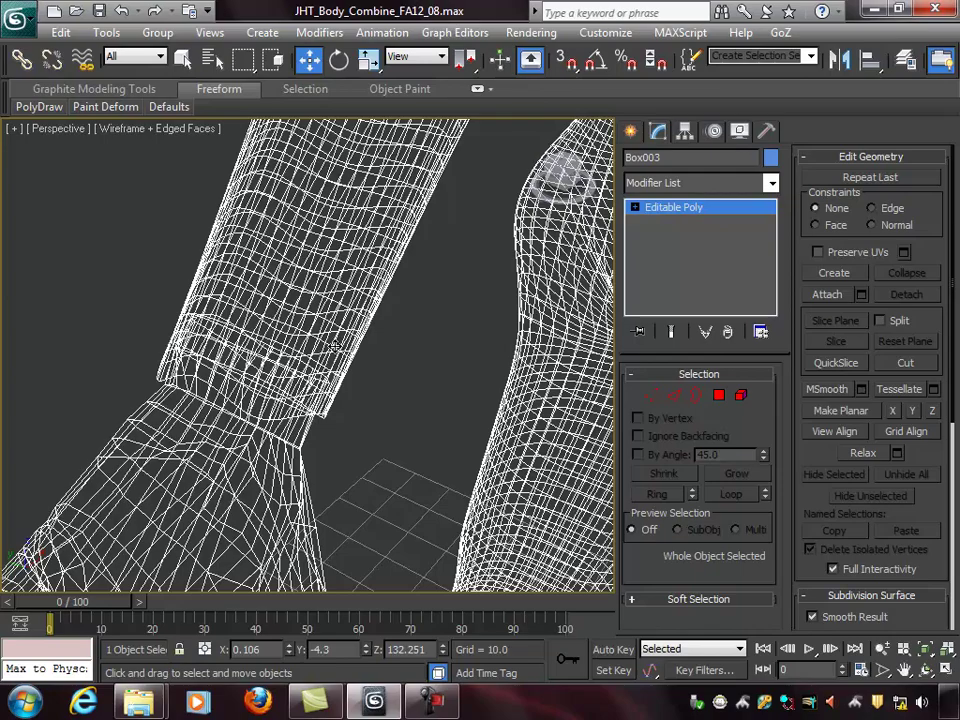
mouse_move(377, 349)
middle_mouse_down("alt")
mouse_move(365, 350)
mouse_move(369, 317)
mouse_move(338, 292)
mouse_move(423, 301)
mouse_move(343, 311)
middle_mouse_up("alt")
key("F3")
middle_click_drag(256, 288, 393, 340, "alt")
key("F3")
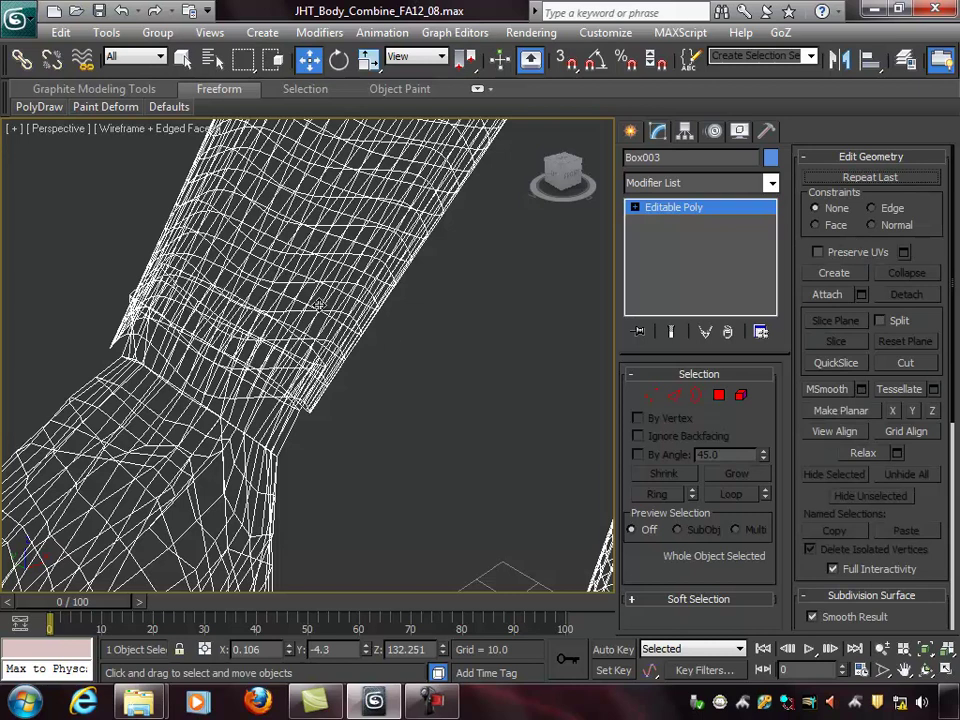
key("F3")
mouse_move(411, 306)
middle_mouse_down("alt")
mouse_move(415, 298)
mouse_move(407, 306)
mouse_move(430, 305)
middle_mouse_up("alt")
scroll(431, 306, "down", 3)
Delete one full loop of polygons around the forearm, a few rows above its open wrist end.
left_click(720, 398)
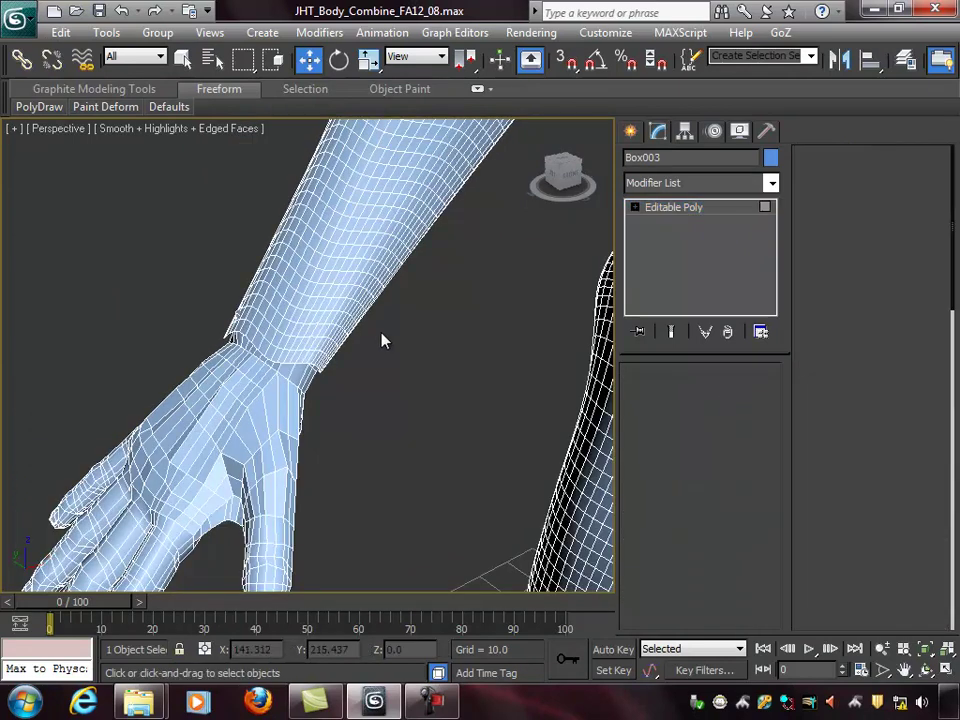
scroll(390, 349, "up", 1)
scroll(364, 366, "up", 2)
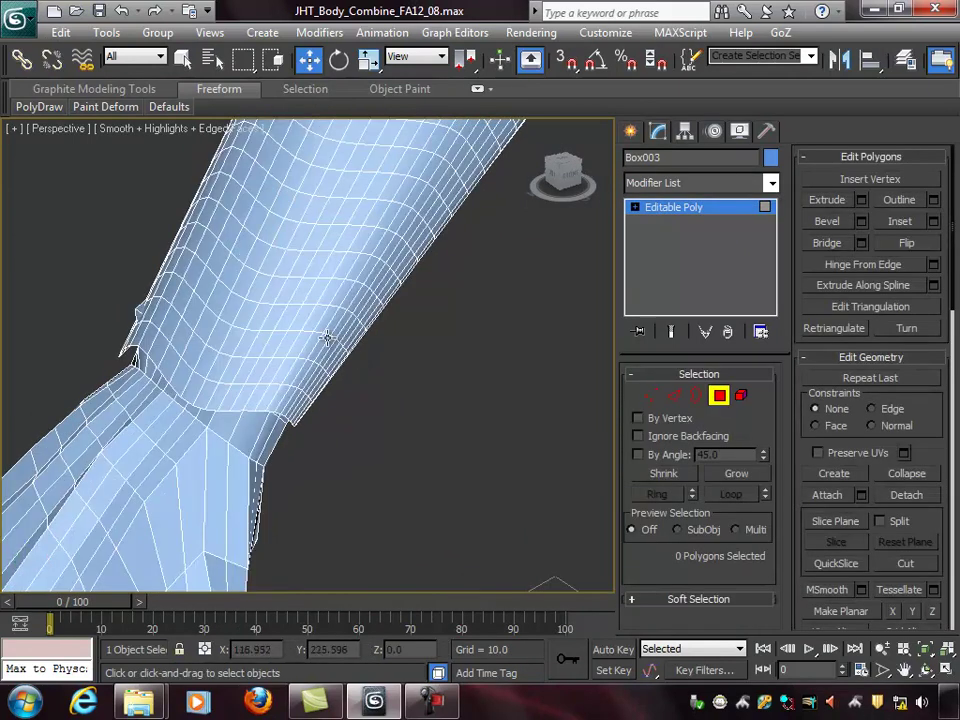
left_click(322, 321)
left_click(313, 319, "shift")
mouse_move(393, 367)
middle_mouse_down("alt")
mouse_move(484, 356)
mouse_move(396, 336)
mouse_move(302, 274)
mouse_move(376, 329)
mouse_move(480, 364)
mouse_move(392, 360)
middle_mouse_up("alt")
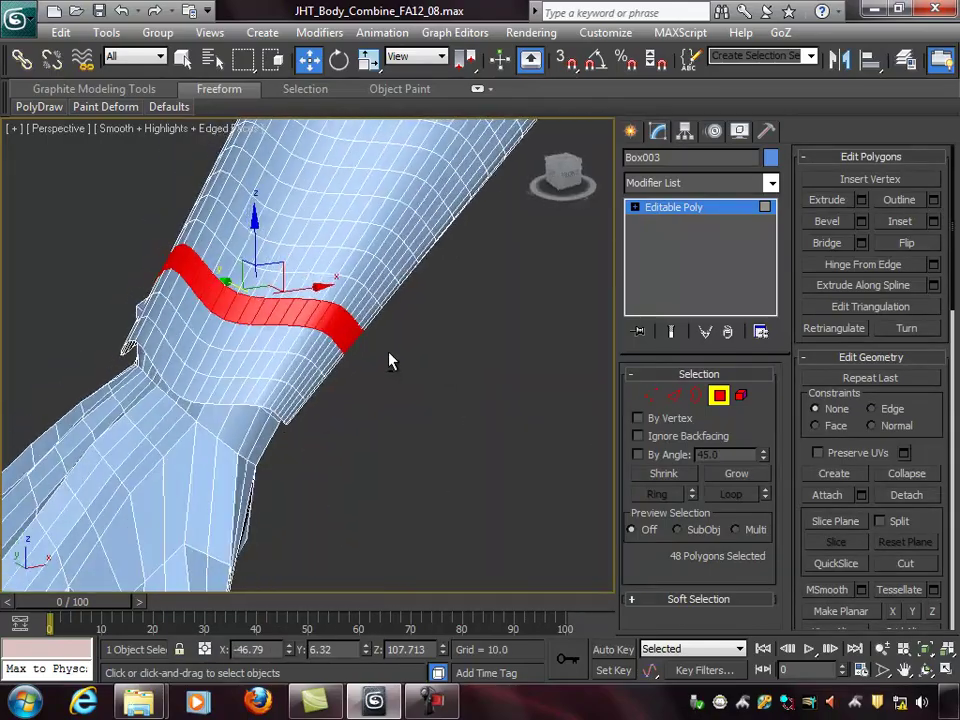
left_click(317, 313)
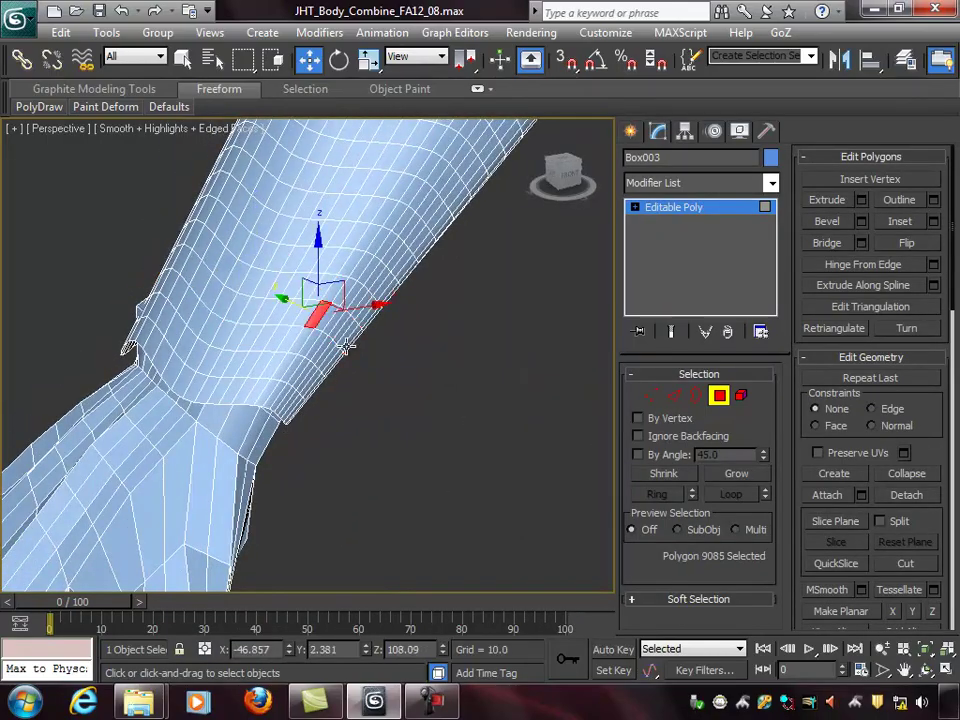
left_click(305, 314, "shift")
middle_click_drag(370, 363, 249, 281, "alt")
key("Delete")
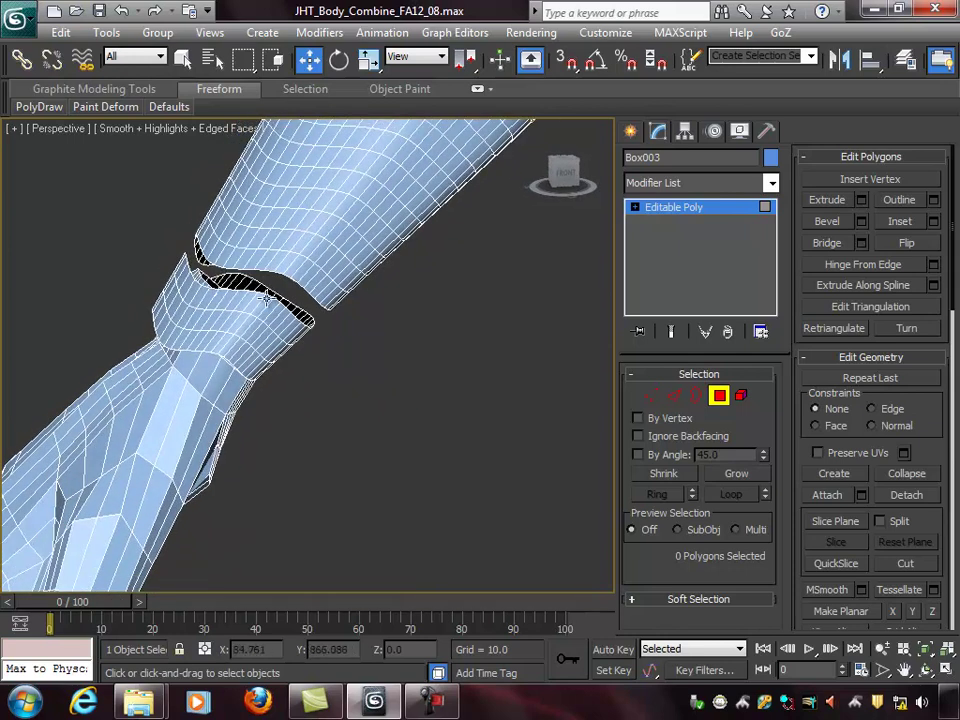
Delete the separated band of forearm polygons overlapping the hand's wrist as an element.
left_click(740, 395)
left_click(276, 315)
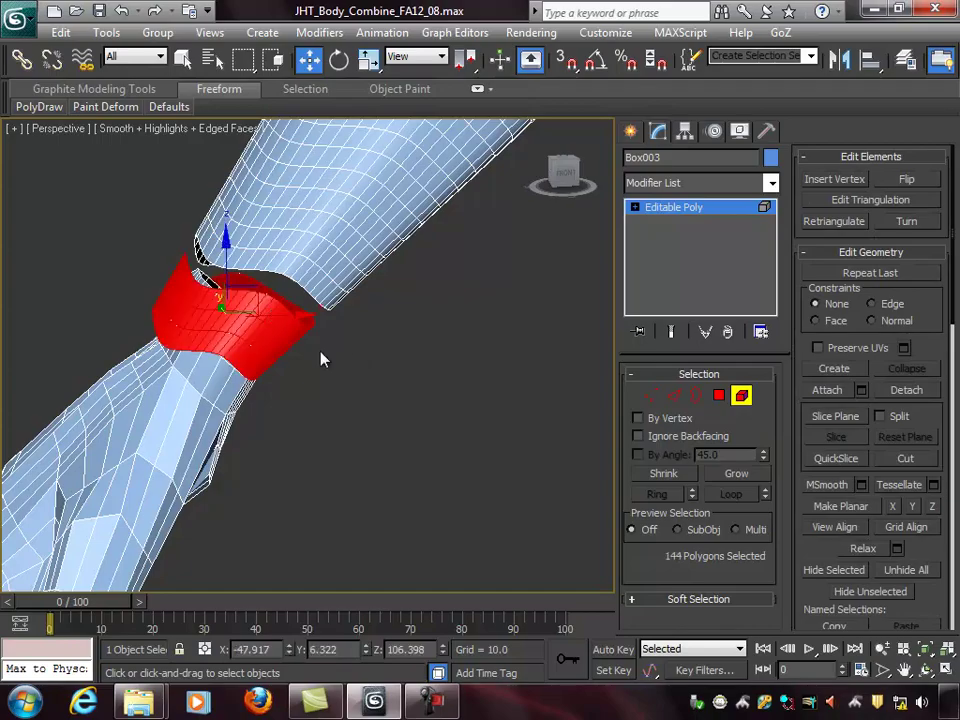
middle_click_drag(352, 383, 457, 370, "alt")
key("Delete")
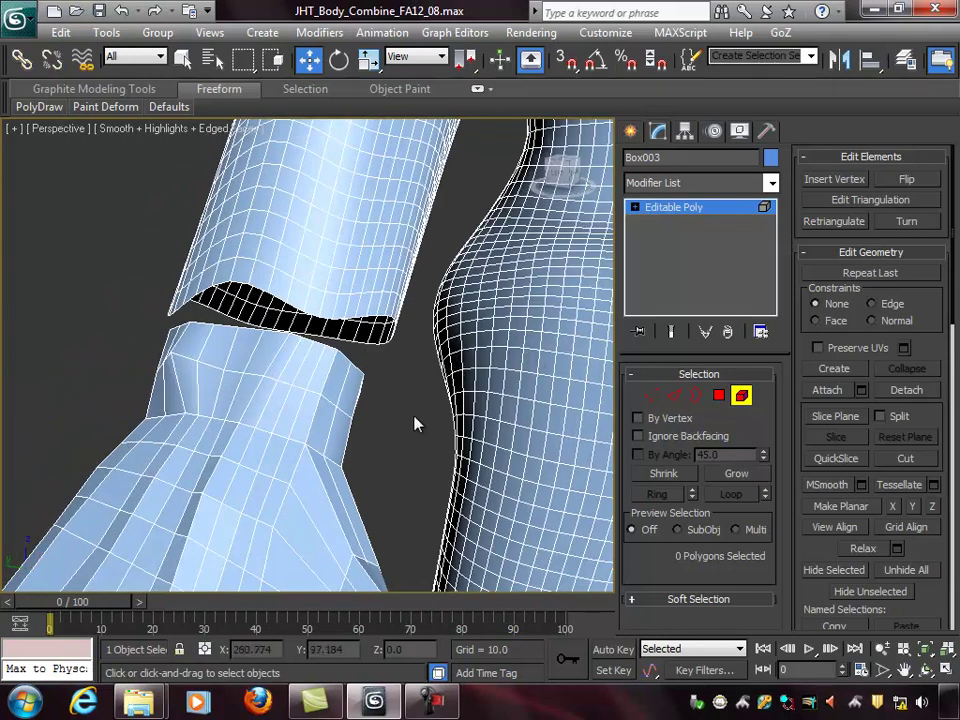
Select a vertex on the forearm's open edge, across the gap from the hand's wrist border.
middle_click_drag(418, 397, 403, 373)
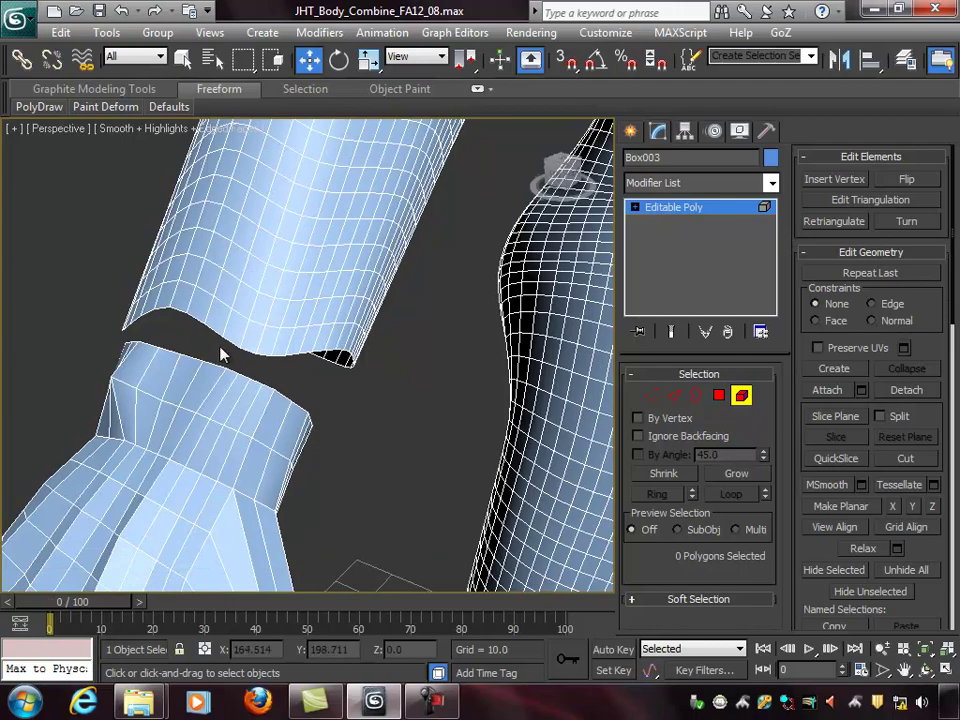
middle_click_drag(350, 362, 371, 360, "alt")
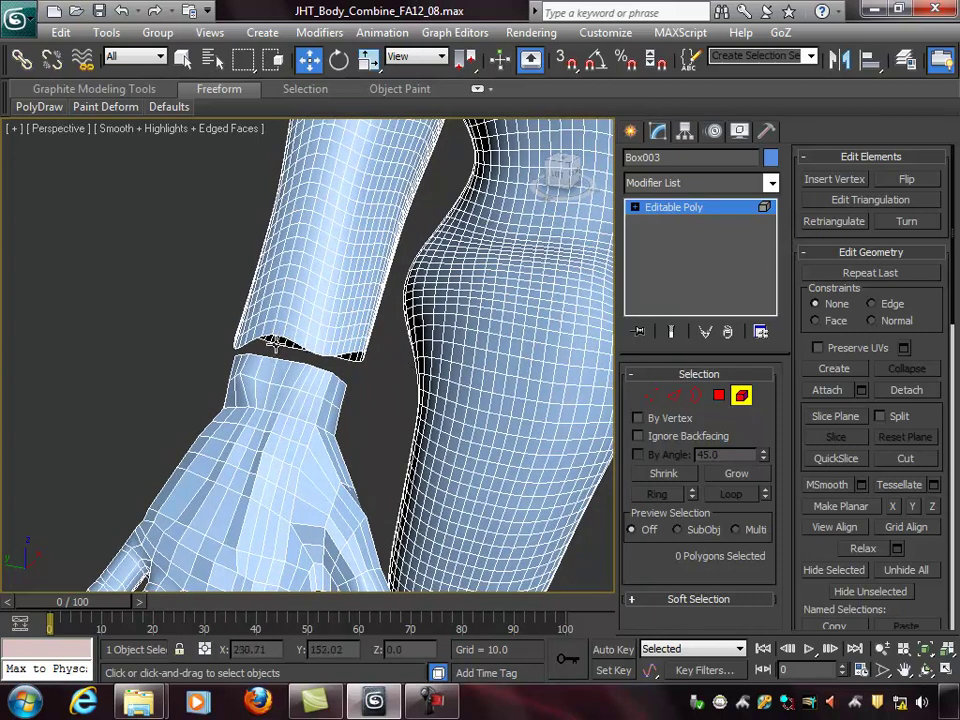
middle_click_drag(396, 333, 394, 327, "alt")
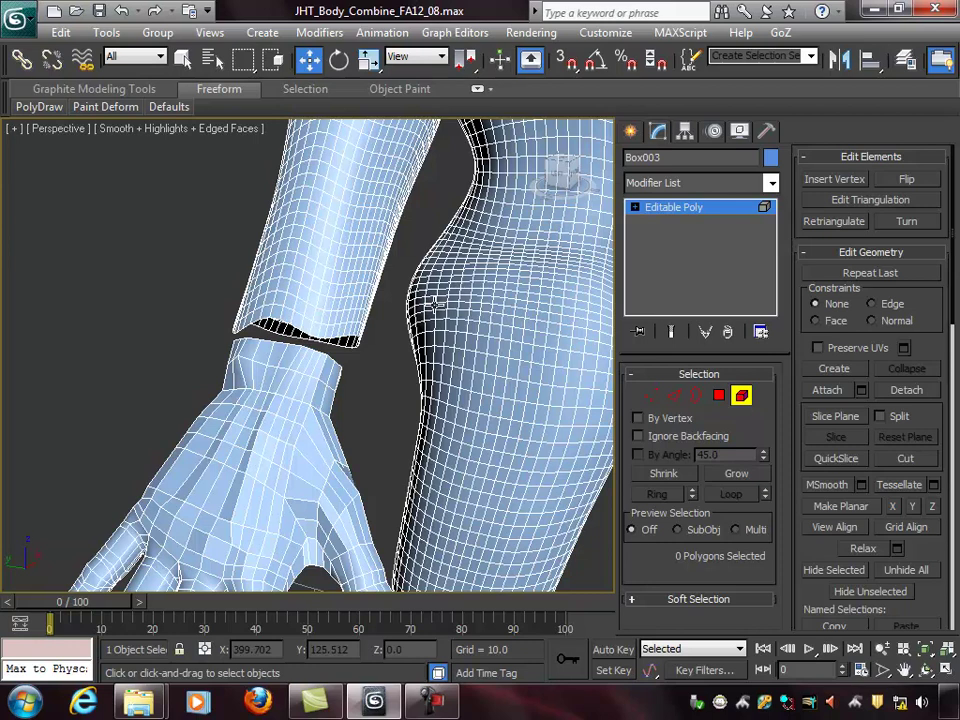
middle_click_drag(394, 305, 371, 336, "alt")
middle_click_drag(314, 371, 327, 331)
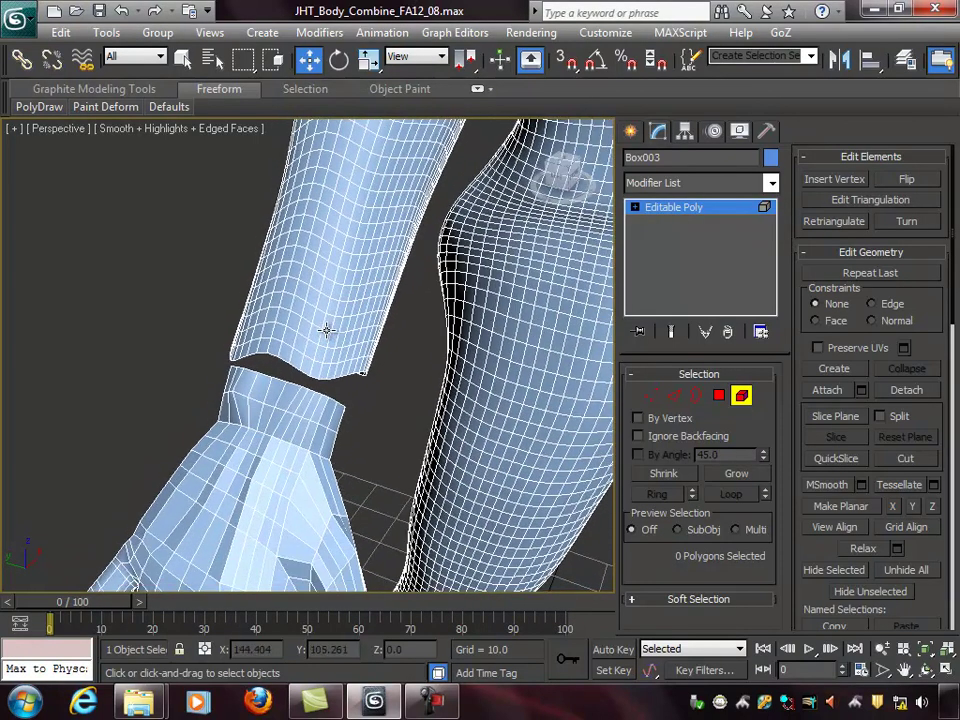
scroll(325, 345, "up", 3)
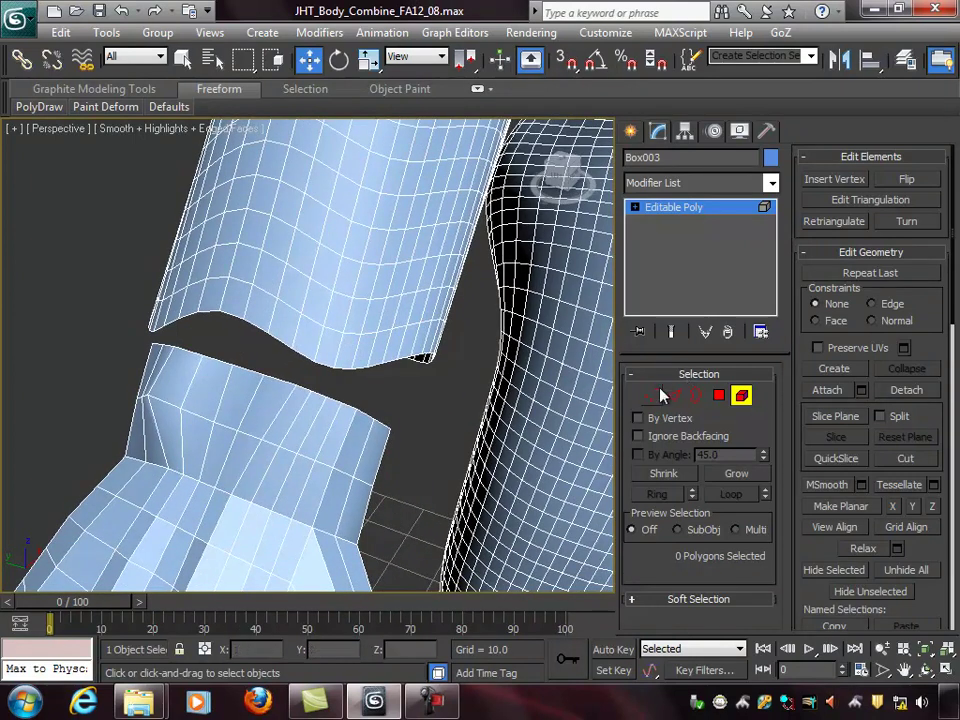
left_click(652, 394)
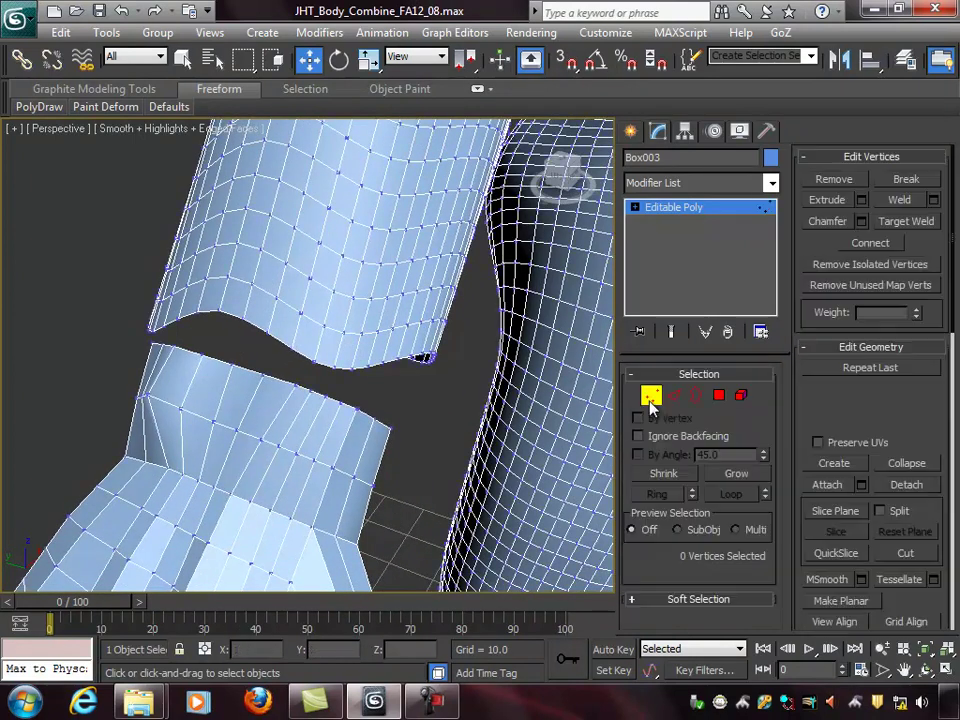
left_click(246, 320)
middle_click_drag(260, 269, 278, 263, "alt")
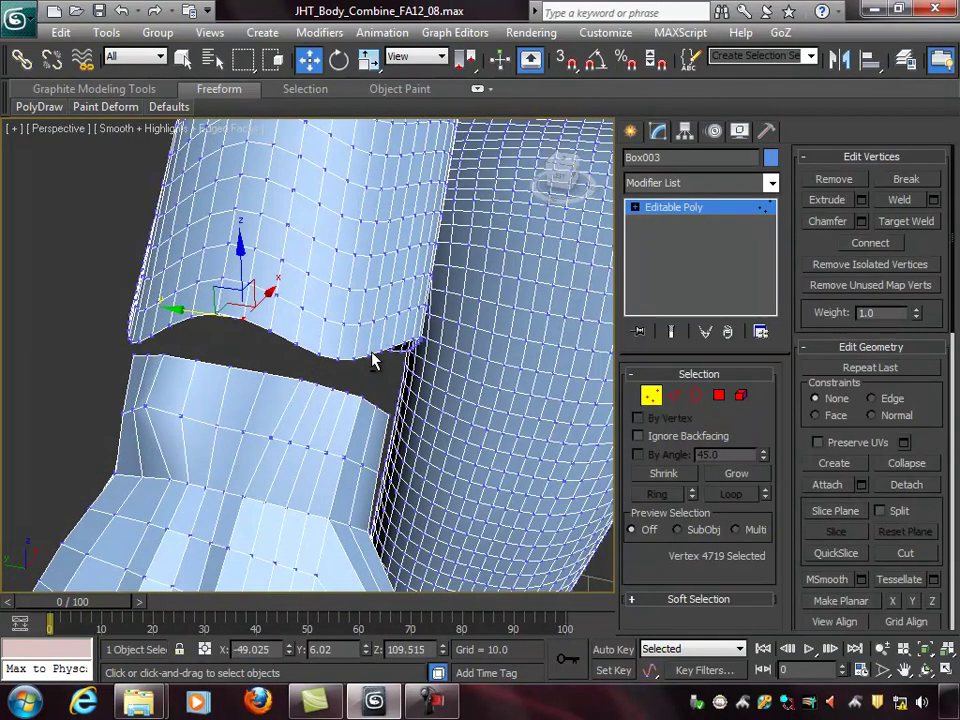
Turn on 3D snapping with Vertex as the only snap target.
right_click(570, 62)
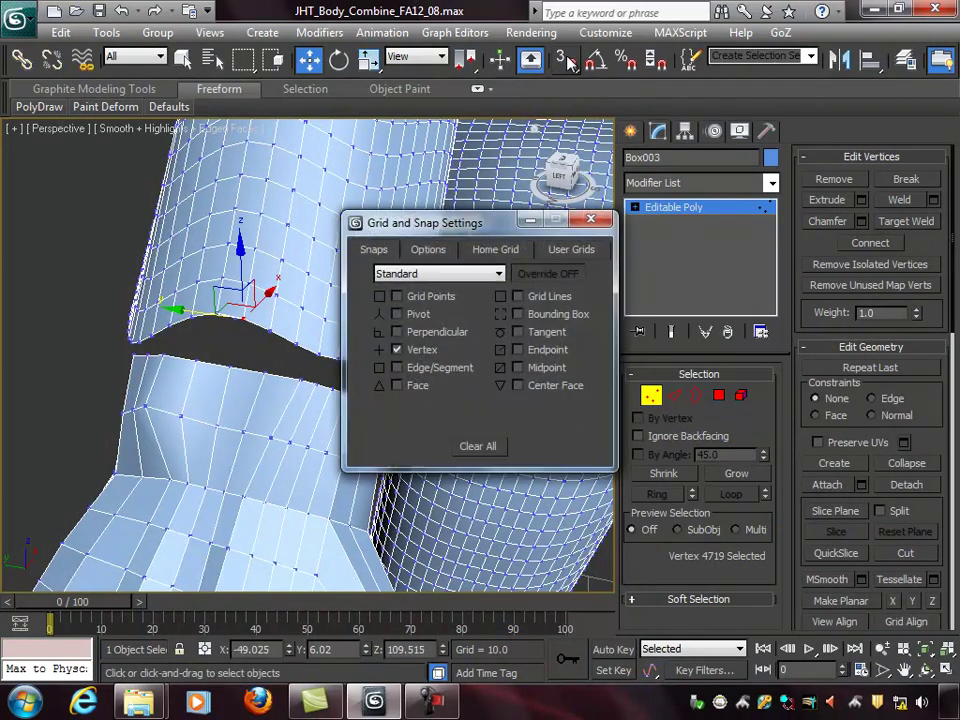
left_click_drag(467, 222, 435, 173)
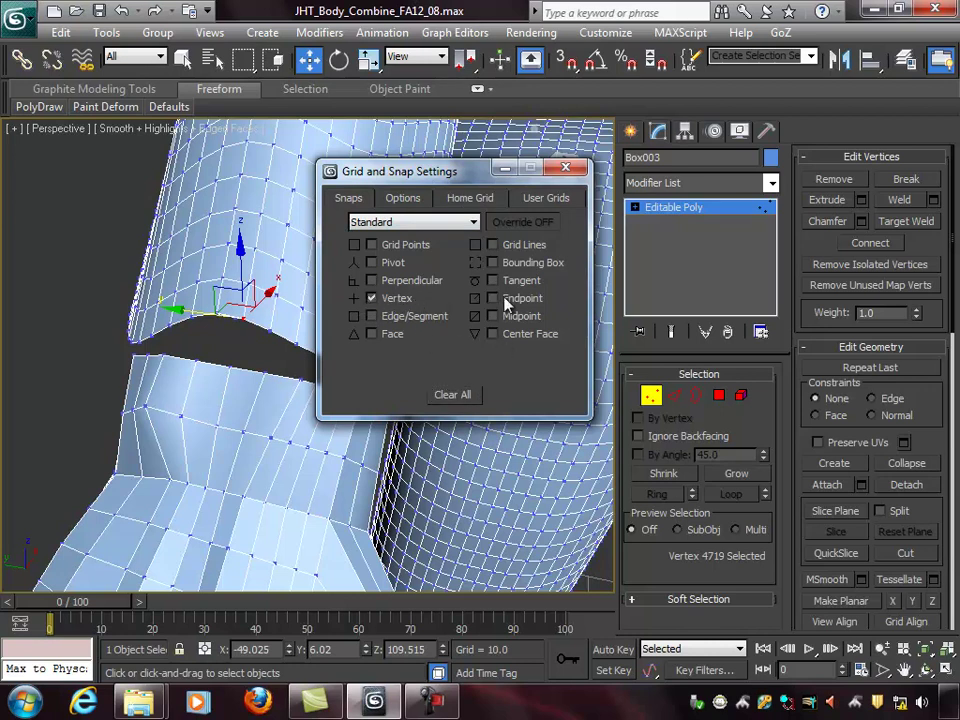
left_click(565, 167)
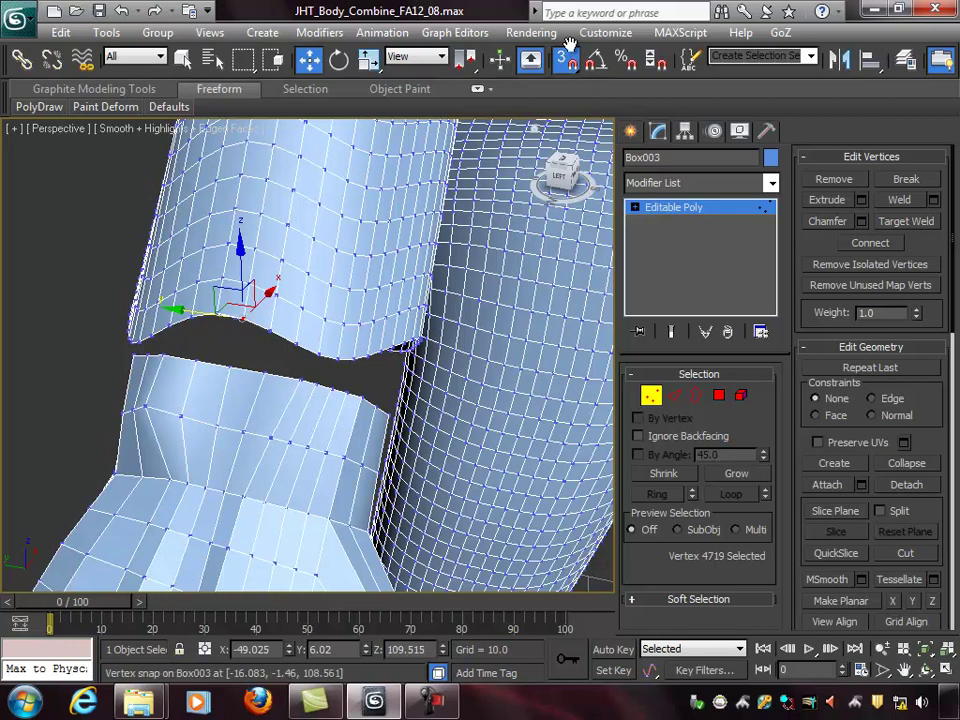
Snap the selected forearm edge vertex and its neighbour onto the wrist border vertices directly below them.
middle_click_drag(380, 262, 300, 341, "alt")
middle_click_drag(253, 278, 280, 302, "alt")
left_click_drag(243, 321, 233, 366)
mouse_move(385, 361)
middle_mouse_down("alt")
mouse_move(360, 350)
mouse_move(409, 360)
mouse_move(386, 360)
middle_mouse_up("alt")
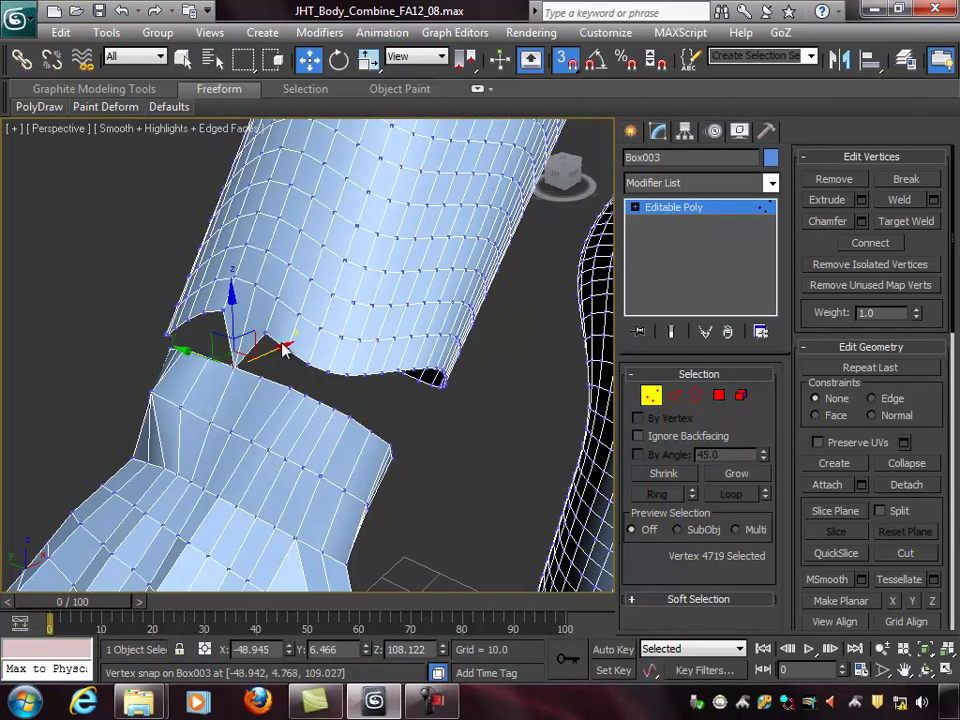
left_click_drag(266, 335, 262, 374)
middle_click_drag(314, 384, 334, 384, "alt")
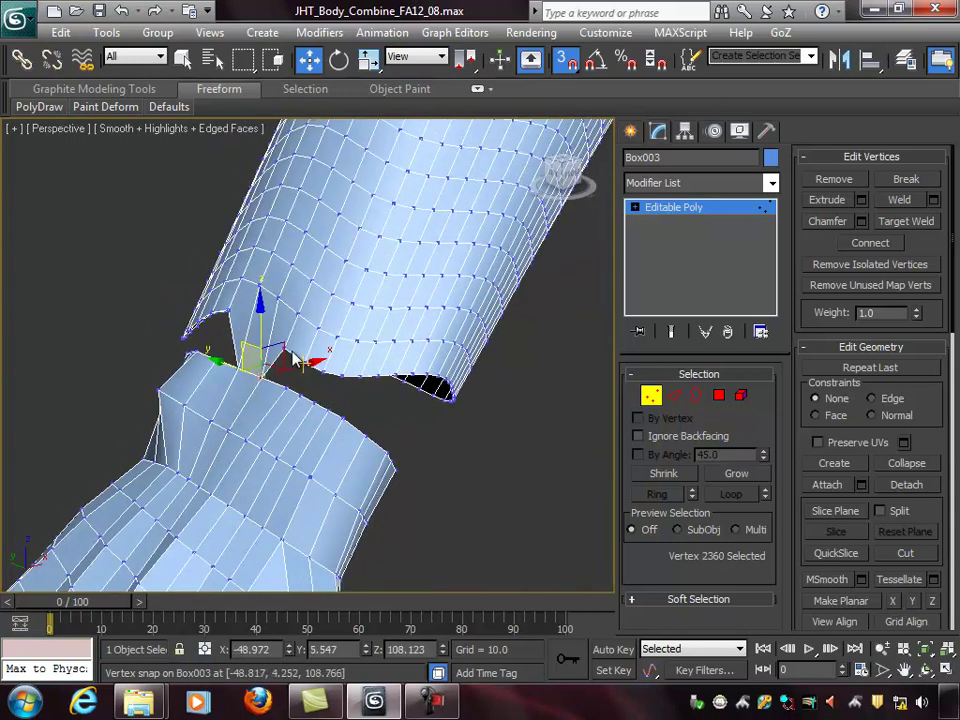
Realign the second snapped vertex and snap the third forearm edge vertex onto its adjacent wrist vertex.
left_click_drag(285, 347, 288, 385)
mouse_move(335, 389)
middle_mouse_down("alt")
mouse_move(361, 394)
mouse_move(349, 384)
middle_mouse_up("alt")
mouse_move(284, 387)
left_mouse_down()
mouse_move(317, 386)
mouse_move(296, 388)
left_mouse_up()
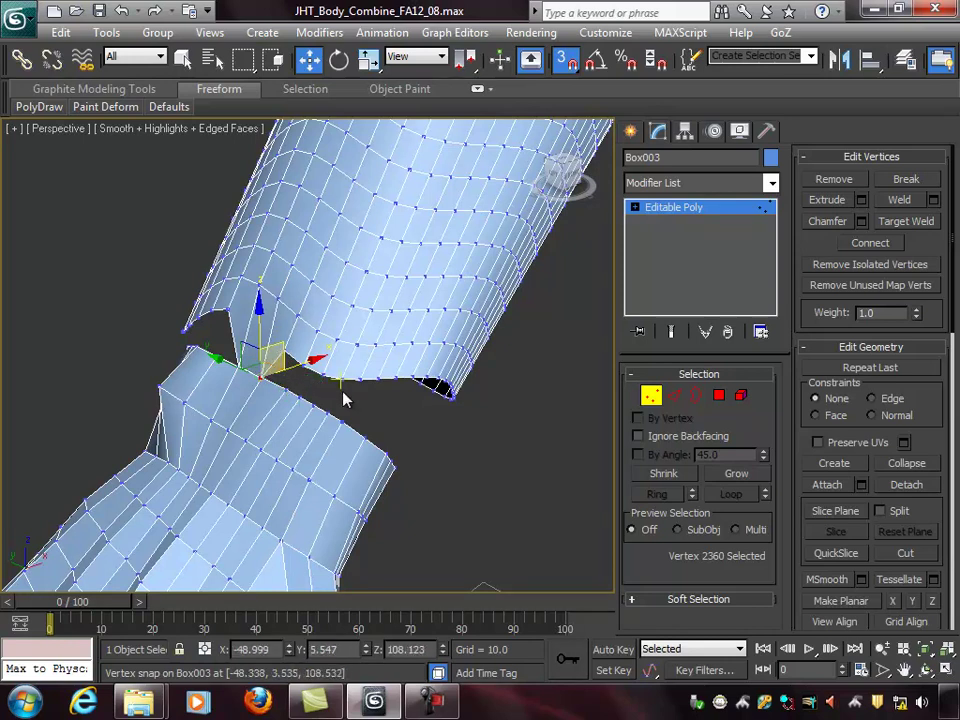
scroll(348, 399, "up", 5)
mouse_move(336, 399)
middle_mouse_down("alt")
mouse_move(362, 381)
mouse_move(331, 391)
middle_mouse_up("alt")
scroll(331, 391, "down", 3)
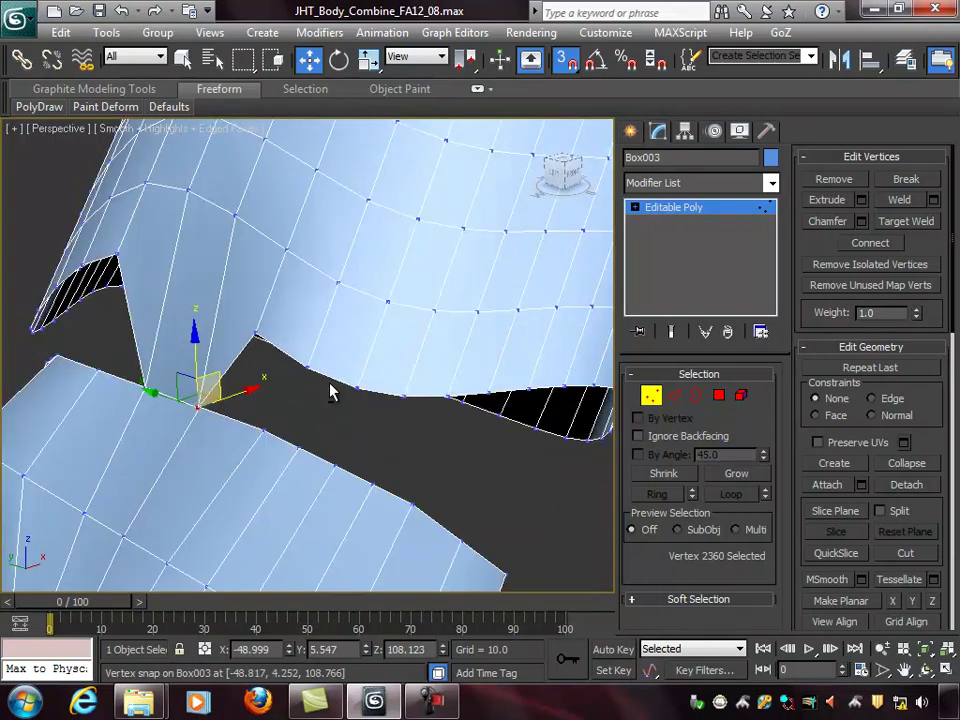
left_click(256, 334)
left_click_drag(256, 334, 265, 428)
middle_click_drag(265, 428, 275, 395, "alt")
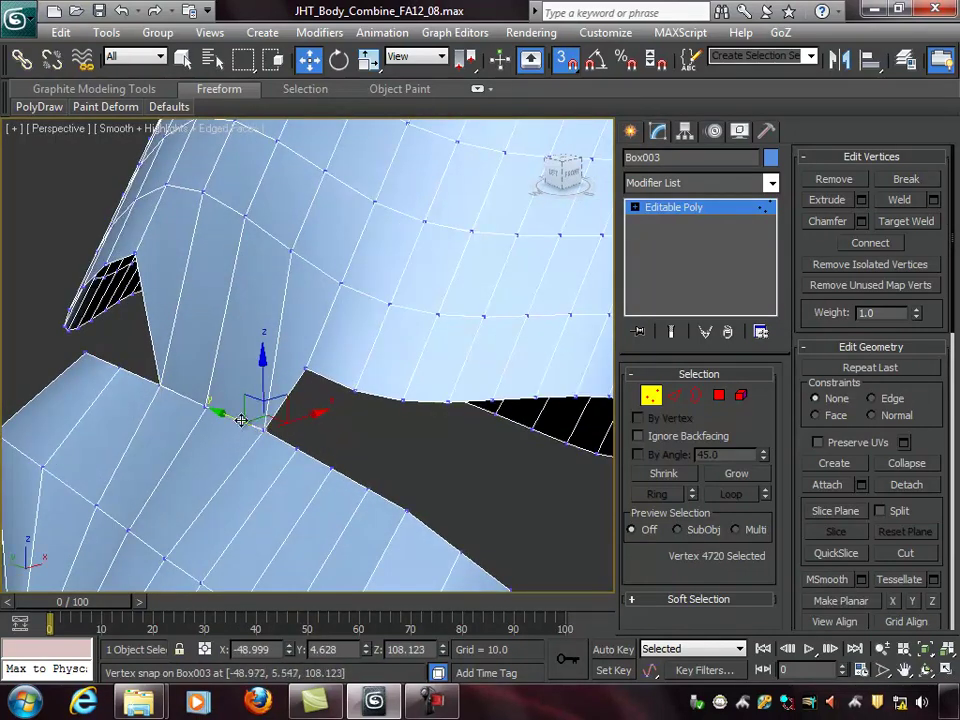
Snap the fourth forearm edge vertex onto the next vertex of the wrist border.
middle_click_drag(321, 409, 352, 391, "alt")
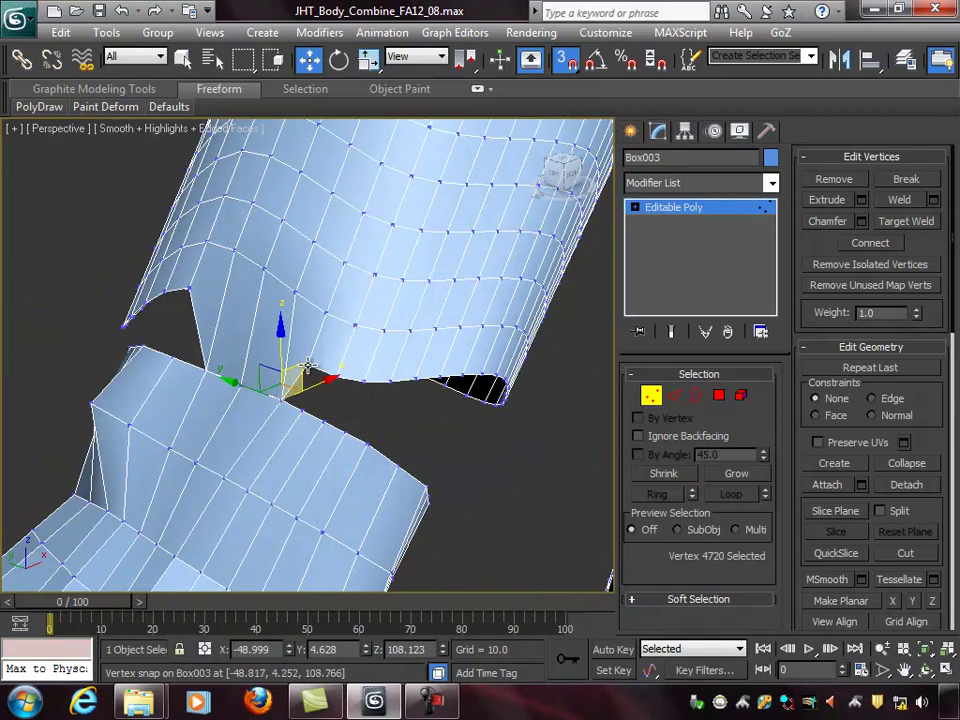
middle_click_drag(365, 385, 365, 367, "alt")
left_click_drag(307, 363, 304, 397)
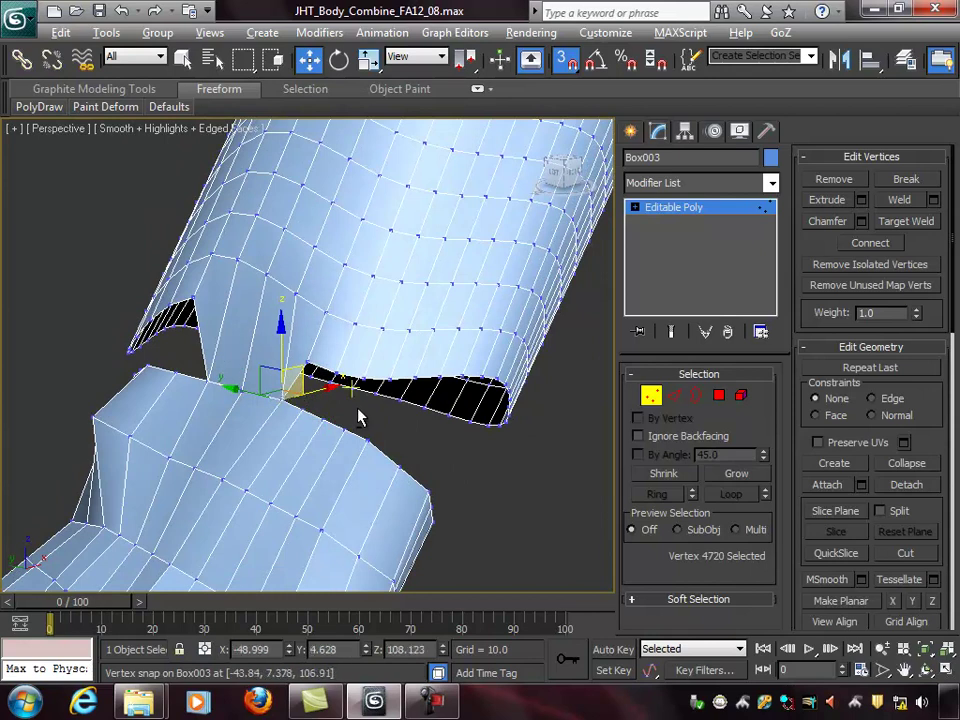
middle_click_drag(358, 414, 257, 413, "alt")
middle_click_drag(320, 410, 414, 390, "alt")
left_click(305, 362)
scroll(400, 386, "down", 2)
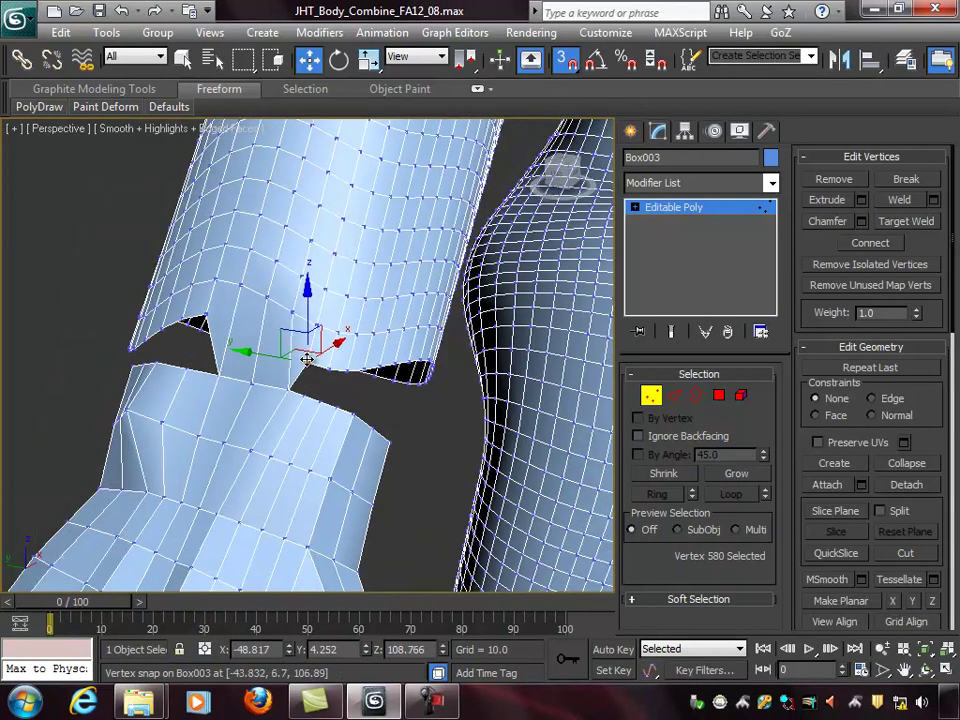
left_click_drag(307, 390, 307, 390)
middle_click_drag(307, 390, 325, 375, "alt")
left_click_drag(328, 372, 305, 396)
middle_click_drag(305, 396, 337, 380, "alt")
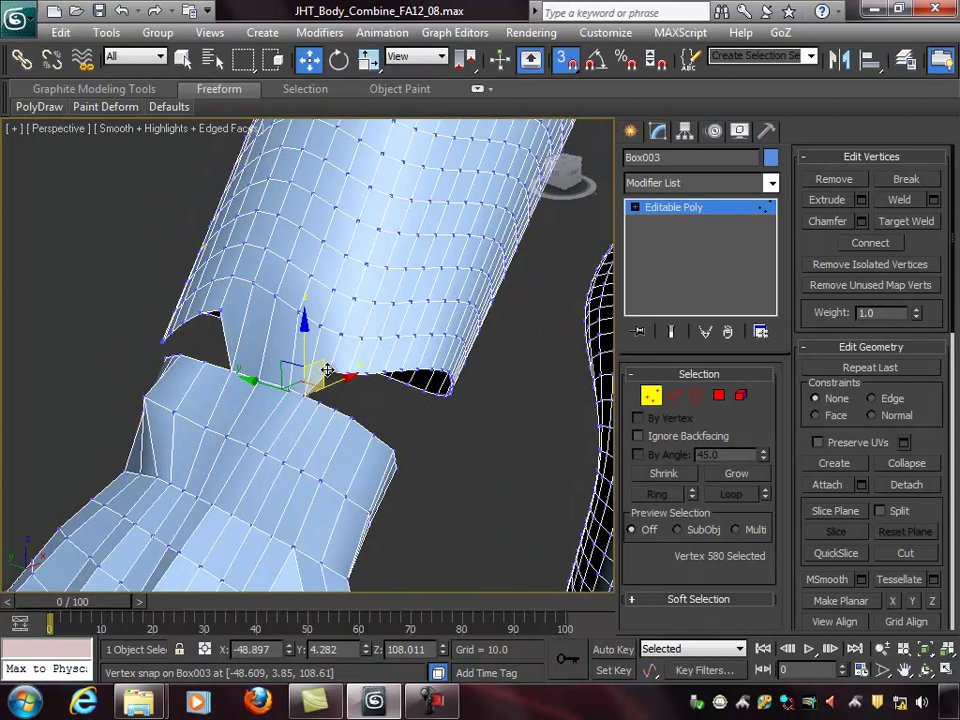
Snap the fifth forearm edge vertex onto the wrist border, keeping the fourth on its own wrist vertex.
left_click_drag(325, 386, 314, 398)
middle_click_drag(343, 401, 364, 401, "alt")
scroll(354, 400, "up", 5)
middle_click_drag(440, 515, 391, 387)
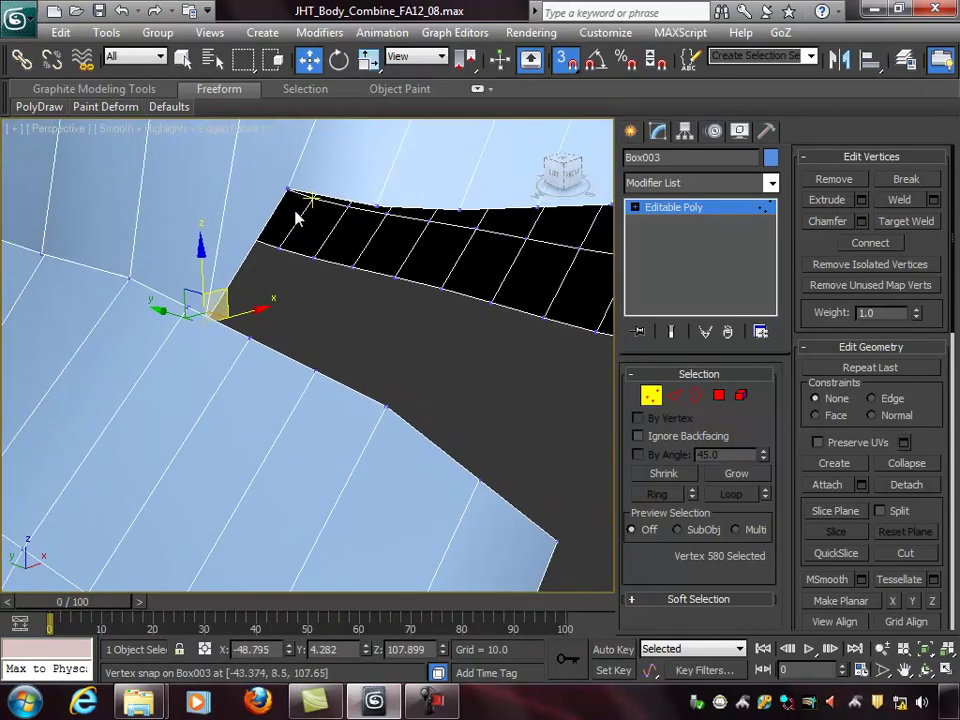
left_click_drag(289, 187, 253, 336)
middle_click_drag(253, 336, 380, 384, "alt")
left_click(210, 292)
scroll(292, 292, "down", 8)
scroll(384, 340, "up", 4)
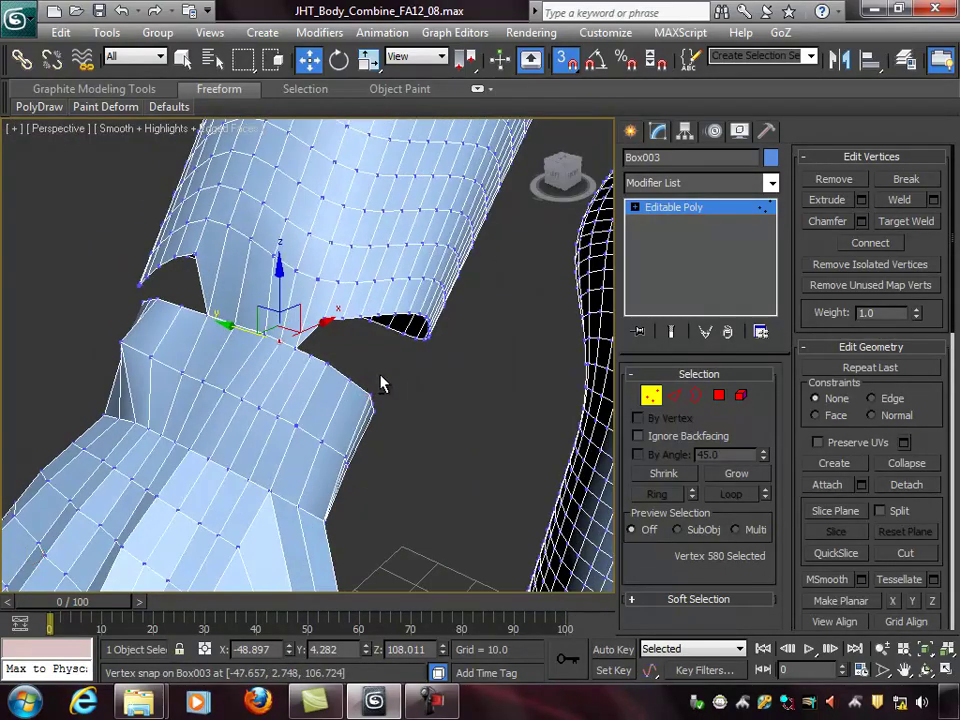
Snap the sixth and seventh forearm edge vertices onto the following two wrist border vertices.
left_click(324, 320)
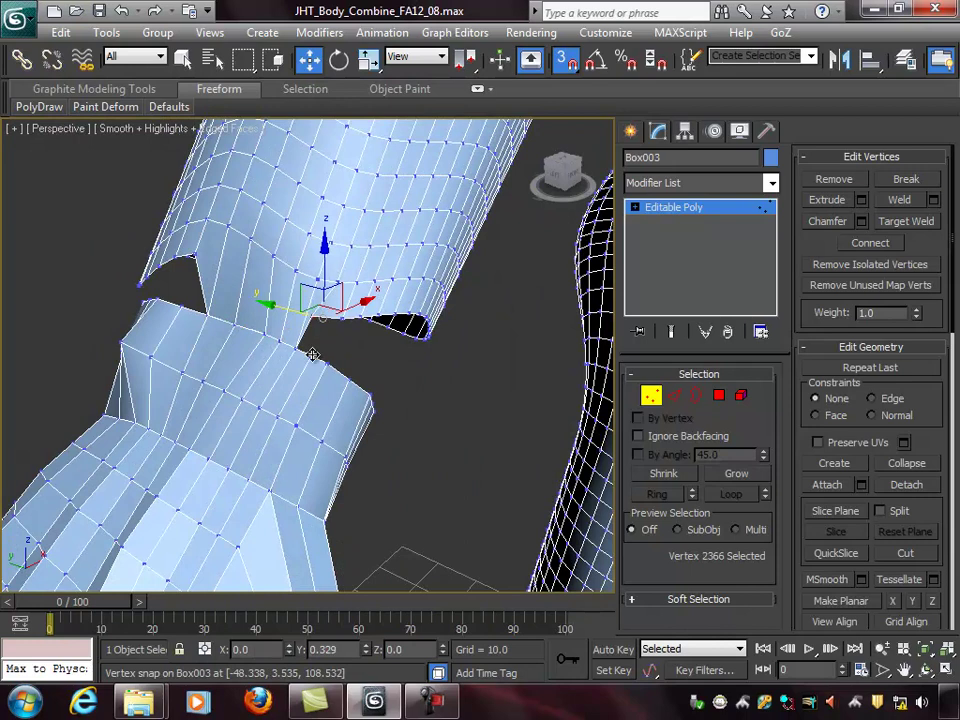
scroll(362, 362, "up", 6)
left_click_drag(329, 181, 314, 355)
middle_click_drag(334, 358, 384, 325, "alt")
left_click_drag(485, 209, 374, 402)
middle_click_drag(443, 395, 457, 380, "alt")
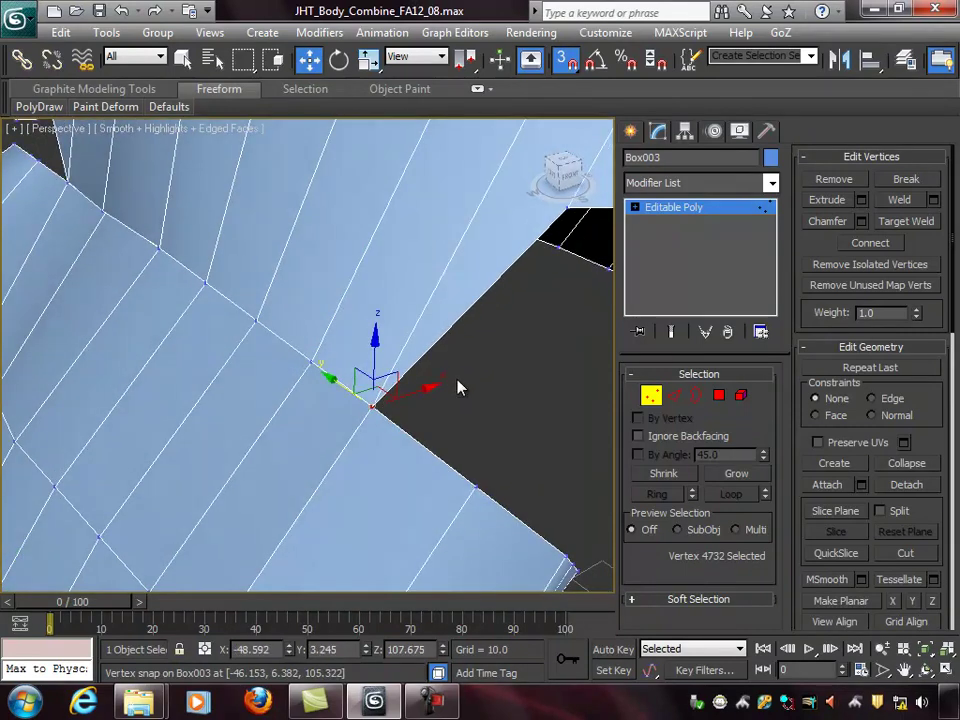
Snap three more forearm edge vertices onto the wrist border, letting neighbouring pairs share one wrist vertex.
scroll(458, 387, "down", 5)
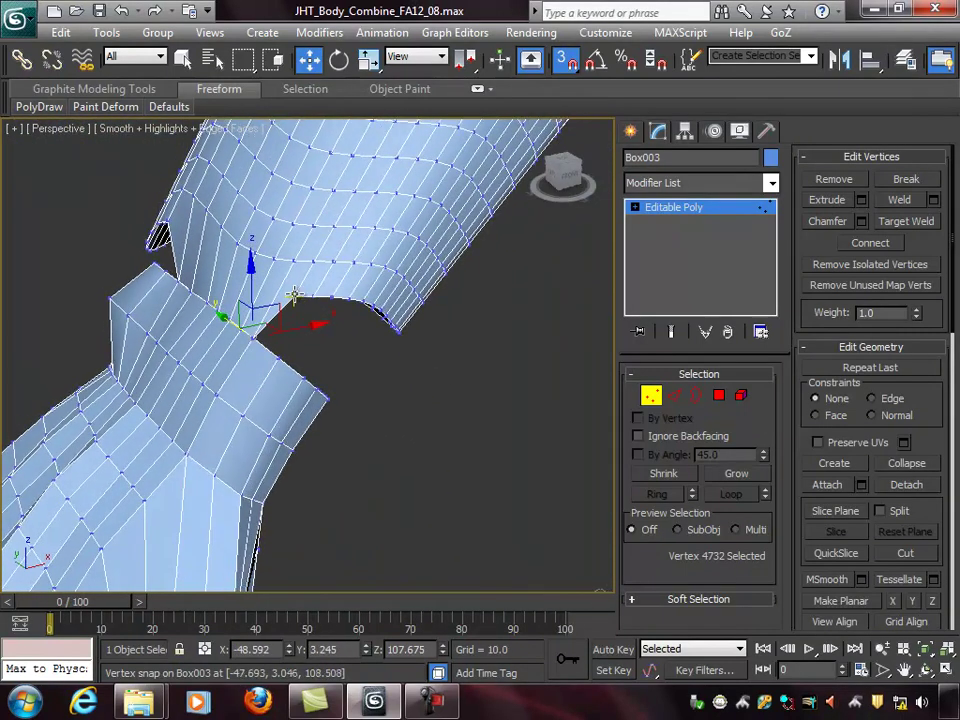
left_click_drag(293, 297, 255, 335)
middle_click_drag(284, 340, 340, 337, "alt")
left_click_drag(316, 301, 281, 355)
middle_click_drag(350, 352, 336, 345, "alt")
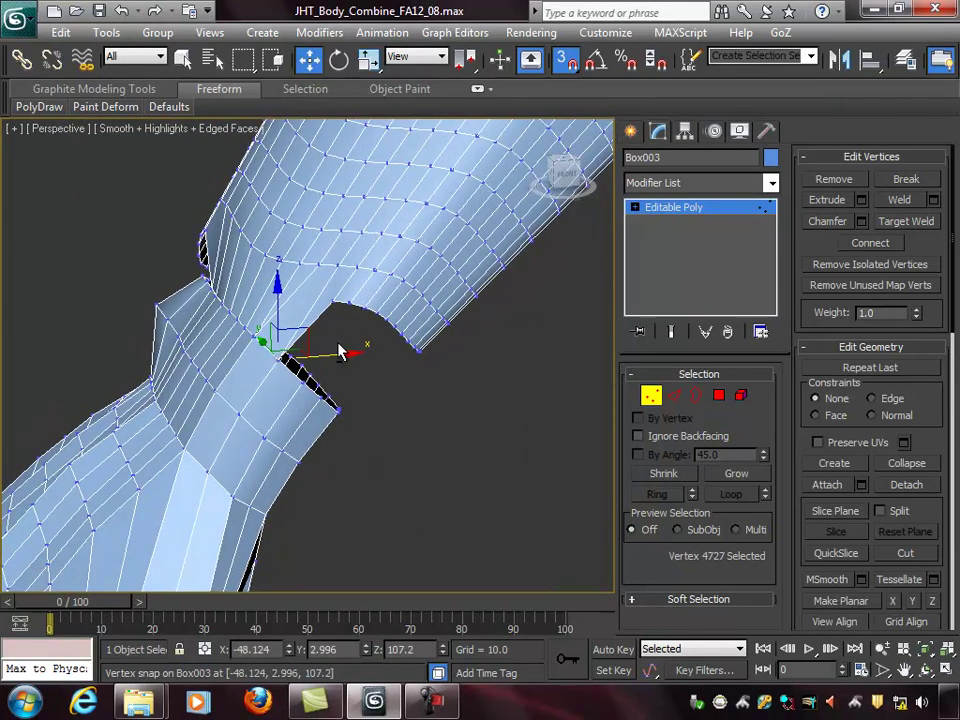
left_click_drag(335, 303, 268, 336)
middle_click_drag(268, 336, 292, 328, "alt")
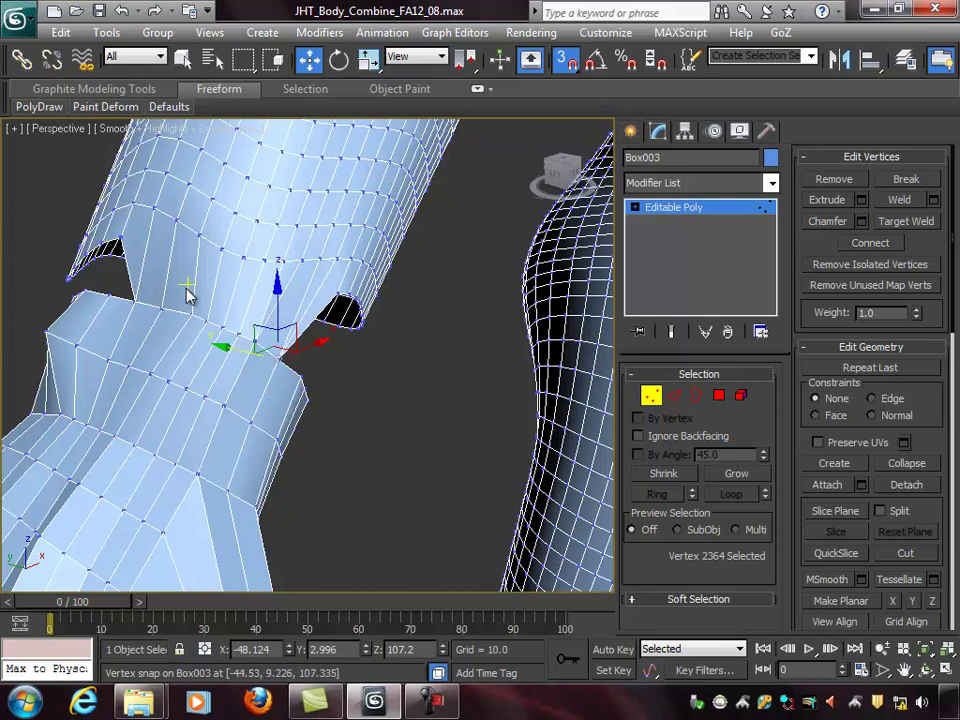
Snap the next two forearm edge vertices onto the wrist border at the front of the arm.
middle_click_drag(436, 338, 357, 302, "alt")
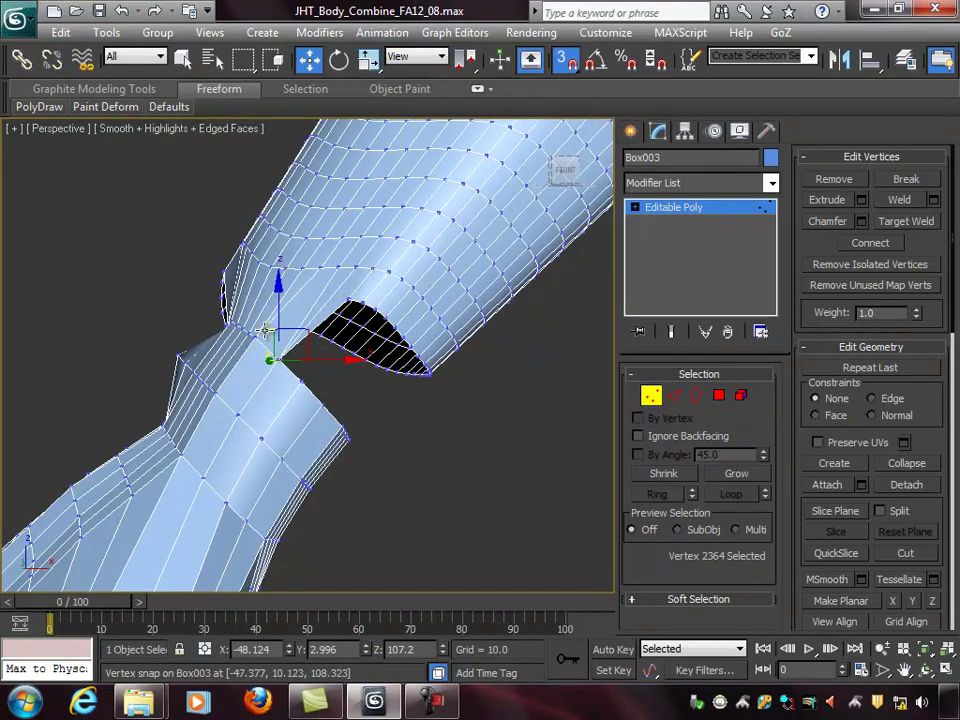
scroll(347, 356, "up", 5)
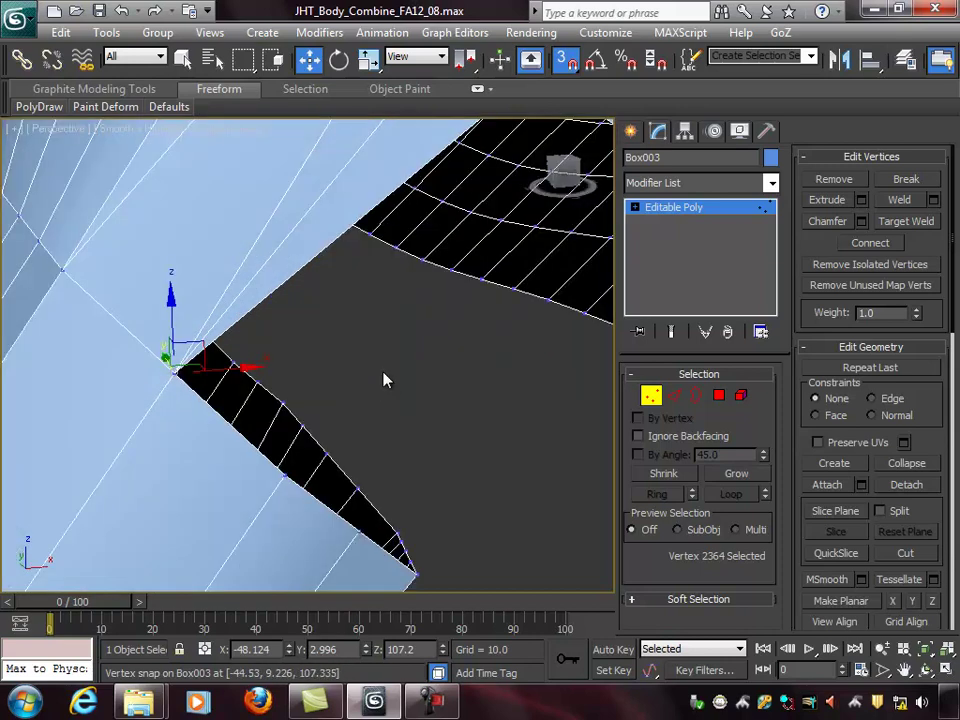
scroll(413, 375, "down", 4)
middle_click_drag(413, 375, 376, 368, "alt")
scroll(422, 364, "up", 4)
scroll(419, 359, "down", 4)
scroll(370, 360, "up", 5)
scroll(362, 347, "down", 5)
left_click_drag(314, 306, 245, 362)
middle_click_drag(366, 372, 333, 340, "alt")
left_click_drag(324, 311, 268, 385)
middle_click_drag(377, 387, 364, 384, "alt")
Snap two more forearm edge vertices onto the same wrist vertex at the corner of the gap.
left_click_drag(336, 316, 268, 387)
middle_click_drag(365, 388, 355, 360, "alt")
left_click_drag(347, 322, 269, 388)
middle_click_drag(288, 388, 347, 318, "alt")
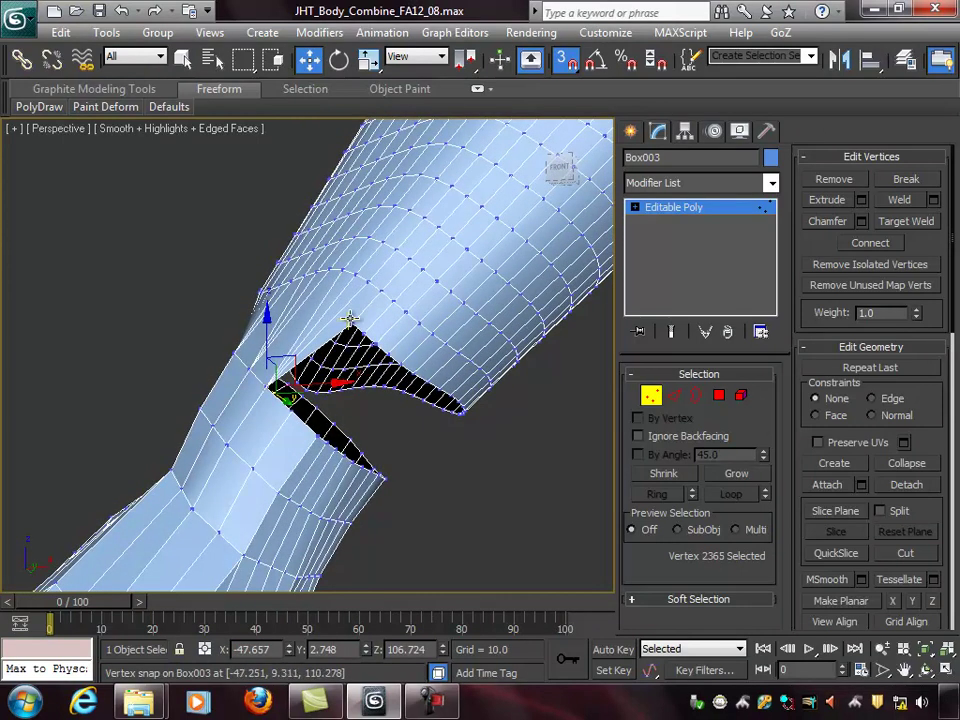
Snap three further forearm edge vertices onto the next two wrist vertices, with two sharing one.
left_click_drag(352, 322, 294, 408)
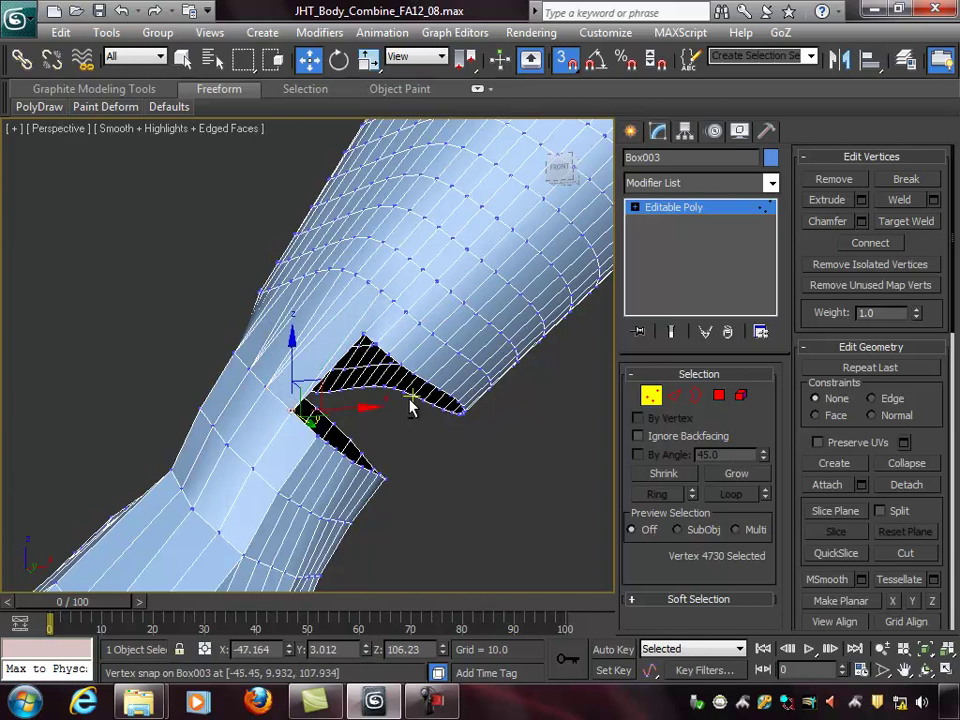
middle_click_drag(411, 406, 386, 379, "alt")
left_click_drag(356, 325, 294, 409)
middle_click_drag(439, 400, 432, 388, "alt")
left_click_drag(368, 338, 313, 432)
middle_click_drag(476, 418, 400, 365, "alt")
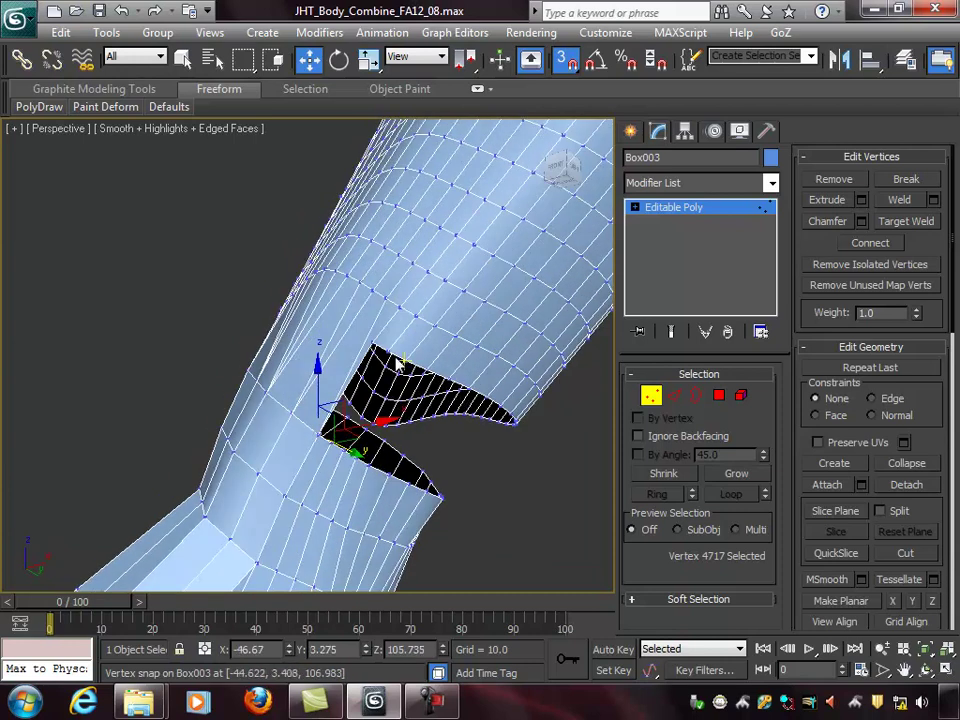
Continue snapping the following forearm edge vertices onto the wrist border around the side facing the body.
left_click_drag(339, 424, 319, 435)
middle_click_drag(420, 402, 460, 432, "alt")
left_click_drag(378, 340, 332, 438)
middle_click_drag(465, 429, 488, 431, "alt")
left_click_drag(380, 345, 339, 454)
middle_click_drag(339, 454, 376, 362, "alt")
left_click_drag(371, 343, 360, 449)
middle_click_drag(493, 413, 638, 350, "alt")
Turn off 3D snapping, try moving a forearm edge away from the wrist seam, and undo the move.
middle_click_drag(458, 330, 677, 411, "alt")
left_click(677, 398)
left_click(290, 304)
middle_click_drag(376, 325, 298, 300, "alt")
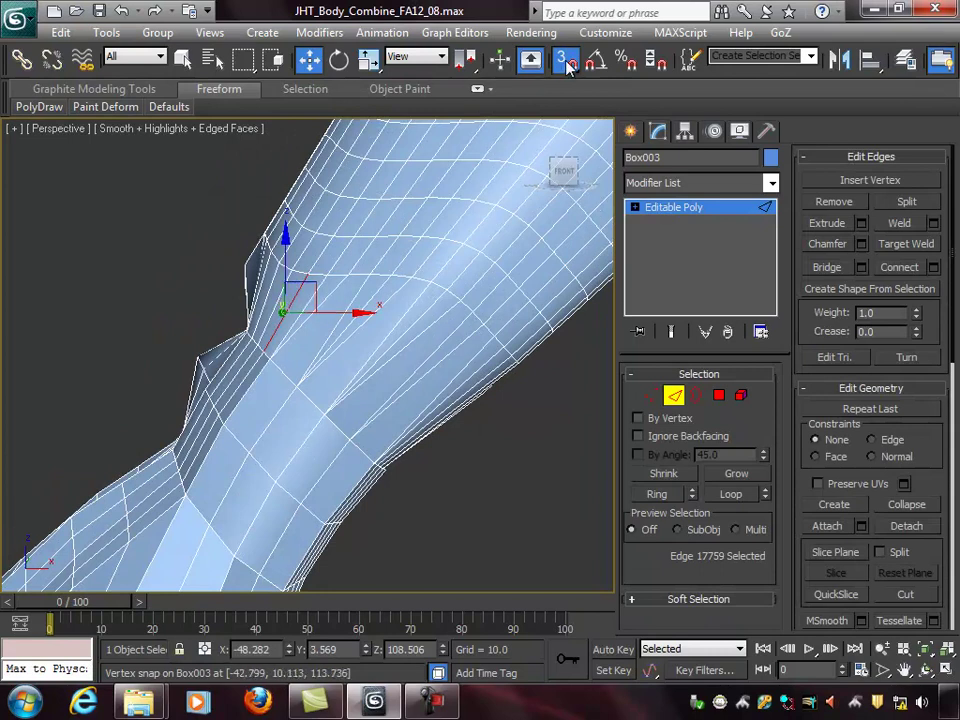
middle_click_drag(369, 295, 309, 303, "alt")
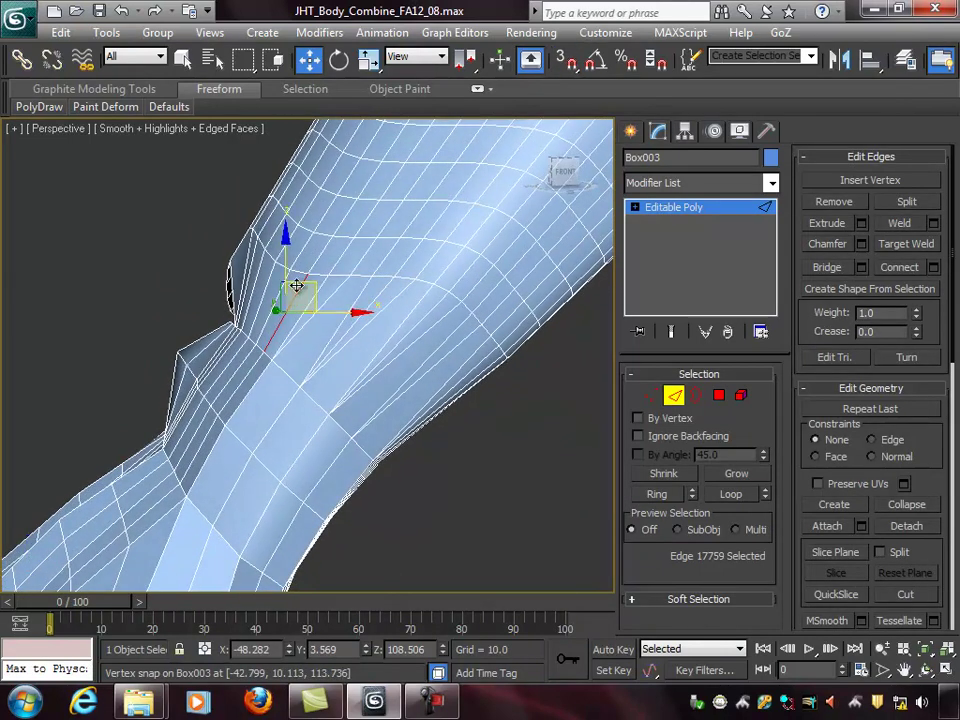
left_click_drag(296, 286, 306, 253)
middle_click_drag(306, 253, 302, 342, "alt")
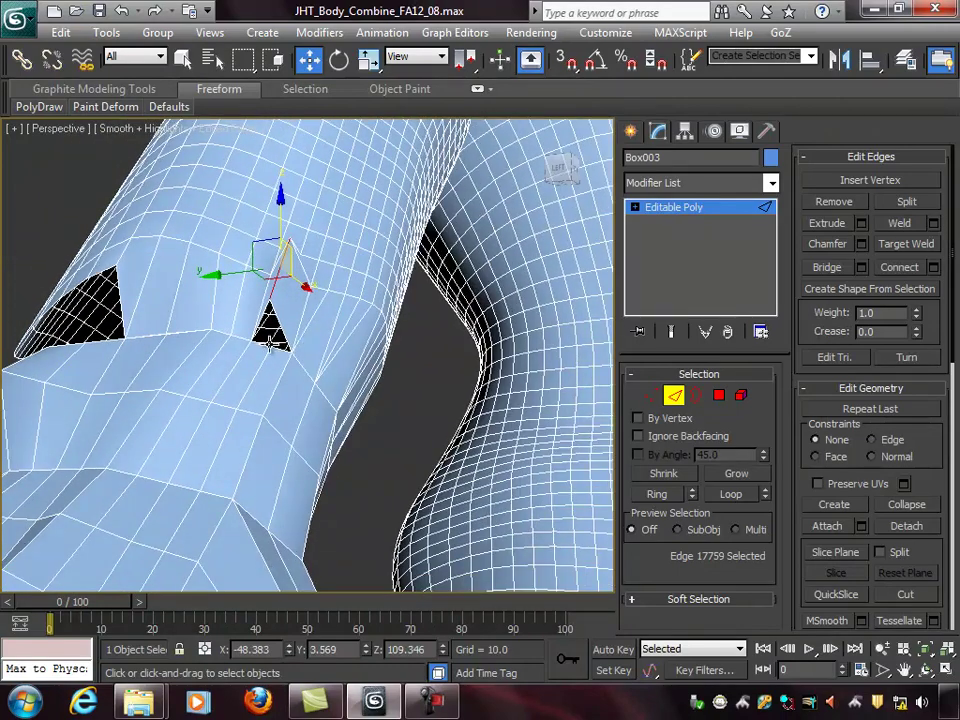
key("ctrl+z")
Switch the combined mesh back to vertex editing at the open wrist gap and turn 3D snapping on.
middle_click_drag(476, 343, 281, 343, "alt")
middle_click_drag(602, 396, 445, 330, "alt")
scroll(480, 360, "up", 3)
scroll(378, 300, "down", 3)
scroll(361, 316, "up", 4)
left_click(651, 395)
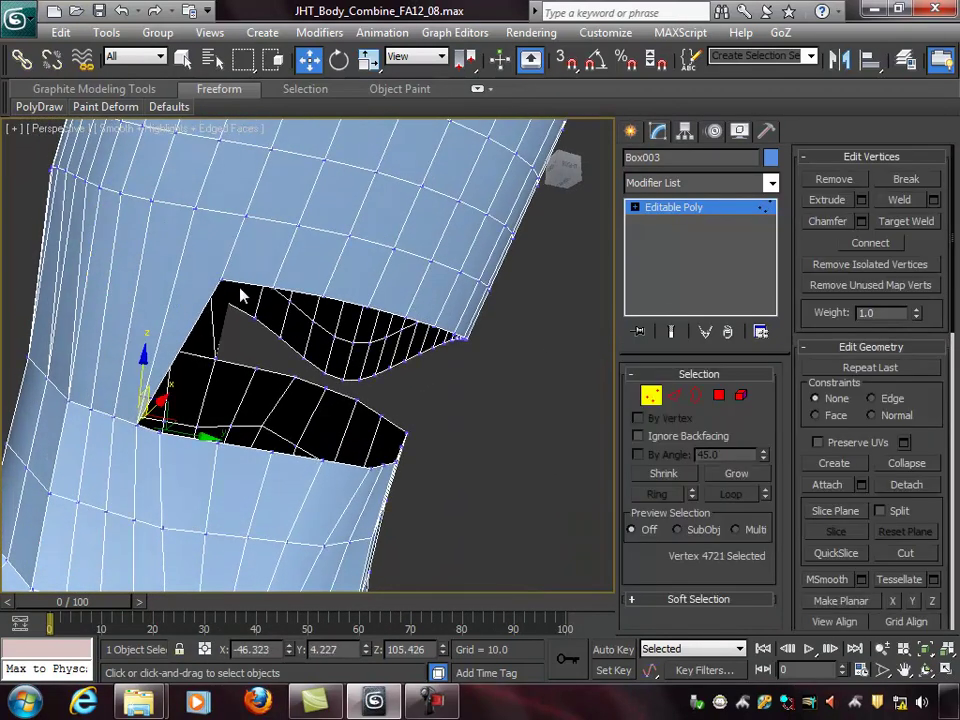
left_click(566, 62)
left_click_drag(220, 286, 143, 430)
middle_click_drag(143, 430, 242, 403, "alt")
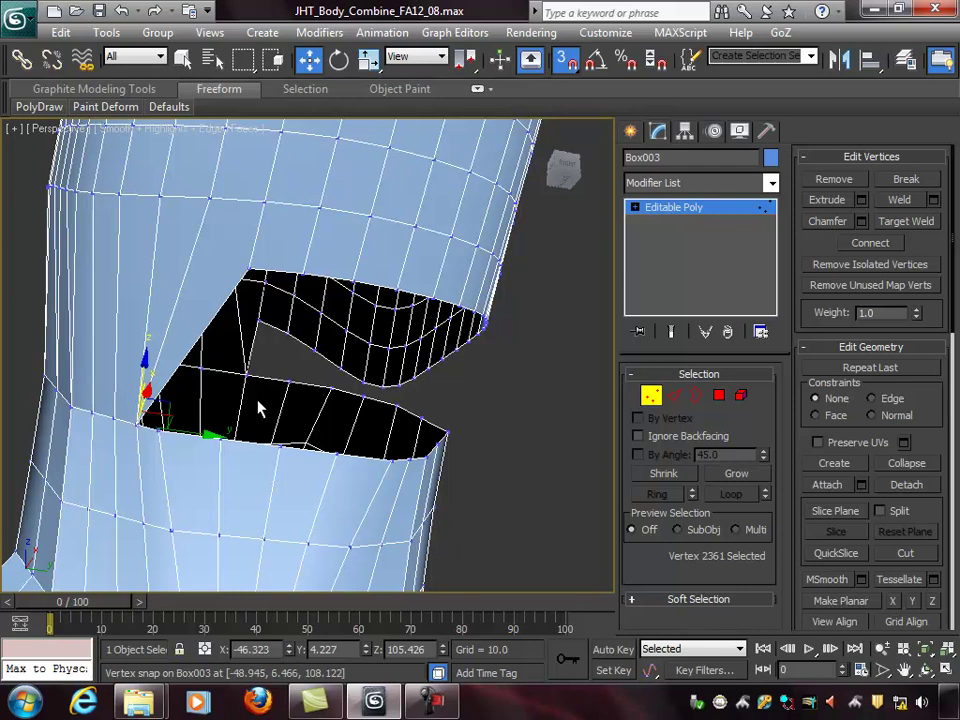
key("ctrl+z")
Snap three forearm edge vertices, starting at the gap's corner, onto successive wrist border vertices of the hand.
left_click_drag(197, 268, 160, 430)
left_click_drag(251, 268, 223, 438)
middle_click_drag(312, 402, 341, 394, "alt")
left_click_drag(286, 266, 279, 444)
middle_click_drag(281, 446, 344, 448, "alt")
Snap the next four forearm edge vertices onto the following wrist border vertices, with the last ones sharing one vertex.
left_click_drag(253, 272, 339, 438)
middle_click_drag(345, 436, 418, 402, "alt")
left_click_drag(270, 265, 396, 419)
middle_click_drag(396, 419, 447, 420, "alt")
left_click_drag(258, 285, 390, 405)
left_click_drag(289, 264, 397, 412)
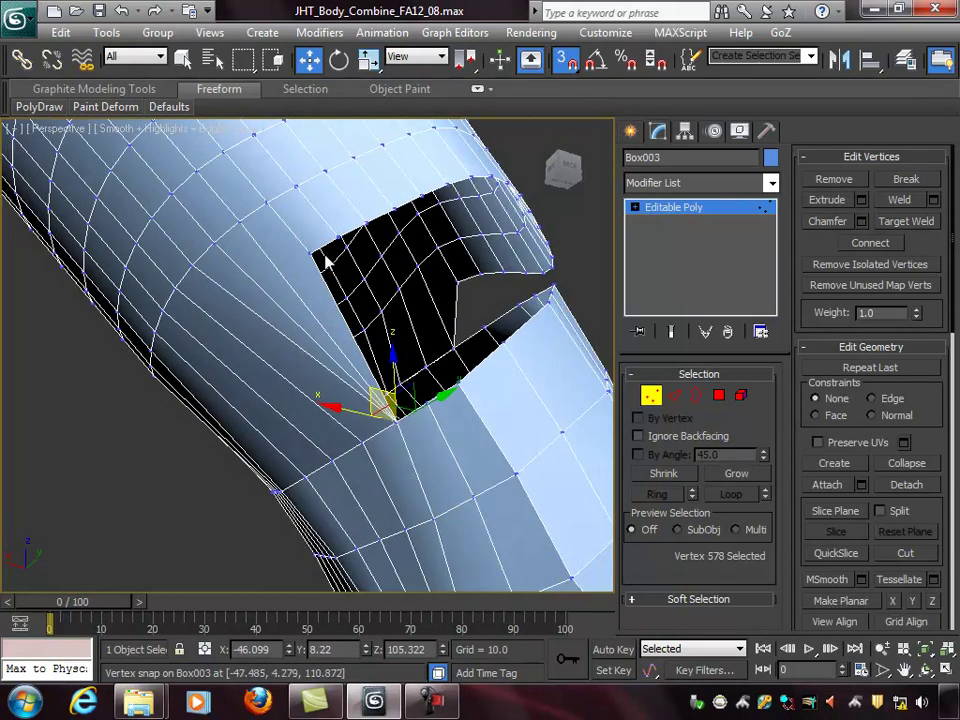
Snap two forearm corner vertices onto the same wrist vertex and a third onto the next one along the border.
left_click_drag(308, 254, 425, 402)
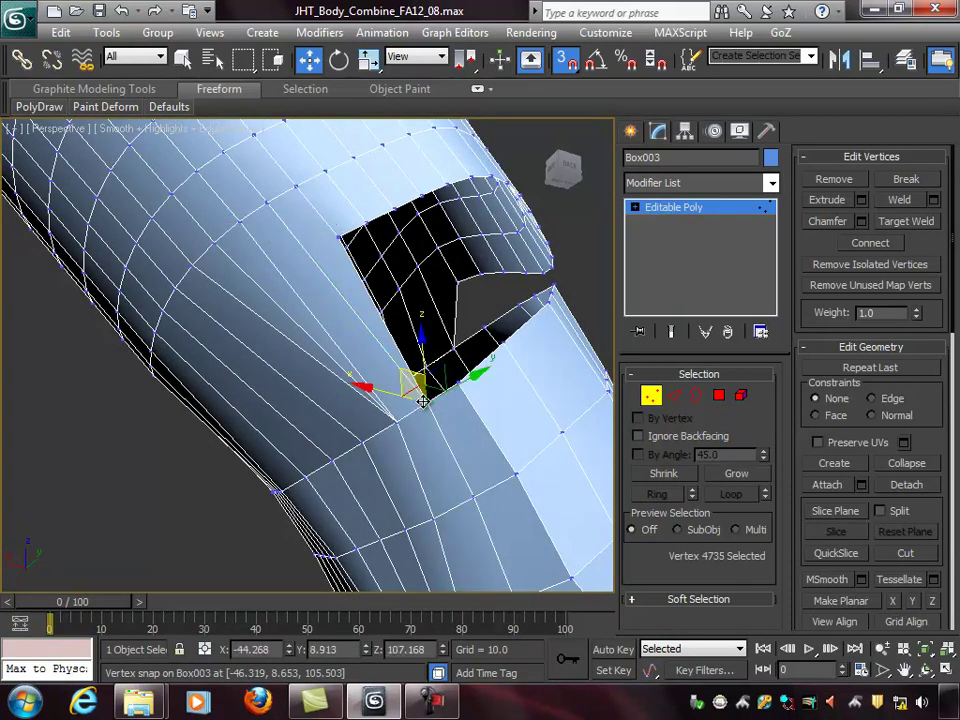
middle_click_drag(425, 402, 398, 326, "alt")
left_click_drag(324, 245, 428, 401)
left_click(353, 230)
left_click_drag(354, 230, 456, 383)
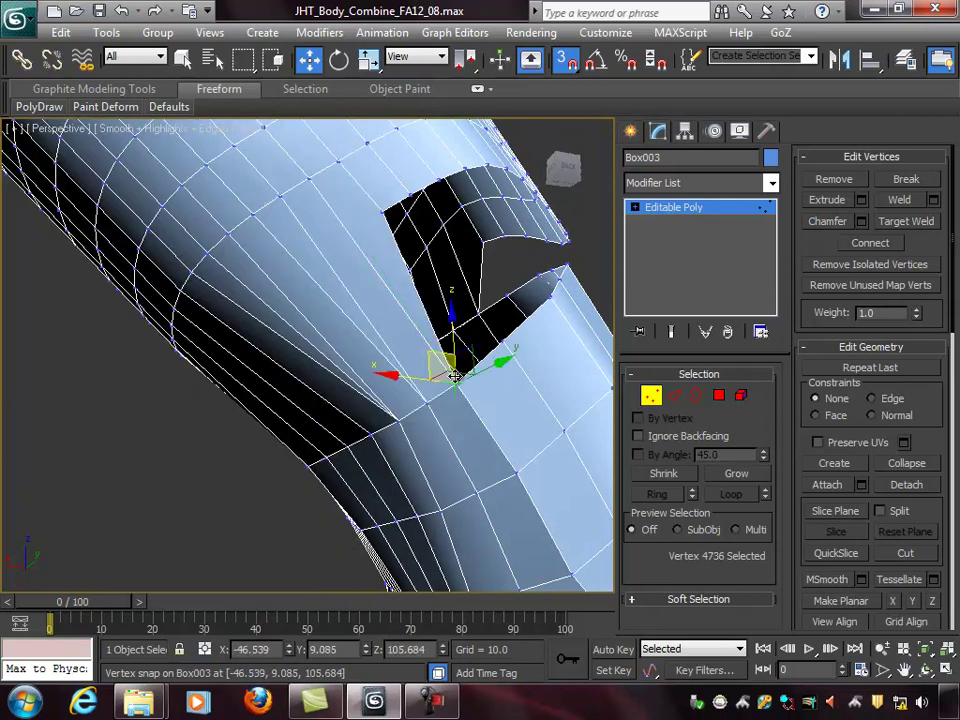
Snap four further forearm edge vertices onto the wrist border, working on around the back of the wrist.
middle_click_drag(456, 383, 457, 336, "alt")
left_click_drag(370, 217, 458, 378)
left_click_drag(399, 199, 505, 335)
middle_click_drag(537, 320, 285, 265, "alt")
left_click_drag(195, 244, 288, 393)
left_click_drag(208, 210, 326, 353)
Snap two more forearm edge vertices onto the last used wrist vertex and three onto the following wrist vertex.
middle_click_drag(356, 346, 408, 335, "alt")
left_click_drag(236, 215, 316, 345)
left_click_drag(268, 221, 325, 353)
middle_click_drag(365, 322, 440, 306, "alt")
left_click_drag(316, 276, 365, 317)
left_click_drag(318, 228, 366, 312)
left_click_drag(349, 234, 367, 315)
mouse_move(415, 307)
middle_mouse_down("alt")
mouse_move(461, 291)
mouse_move(418, 300)
middle_mouse_up("alt")
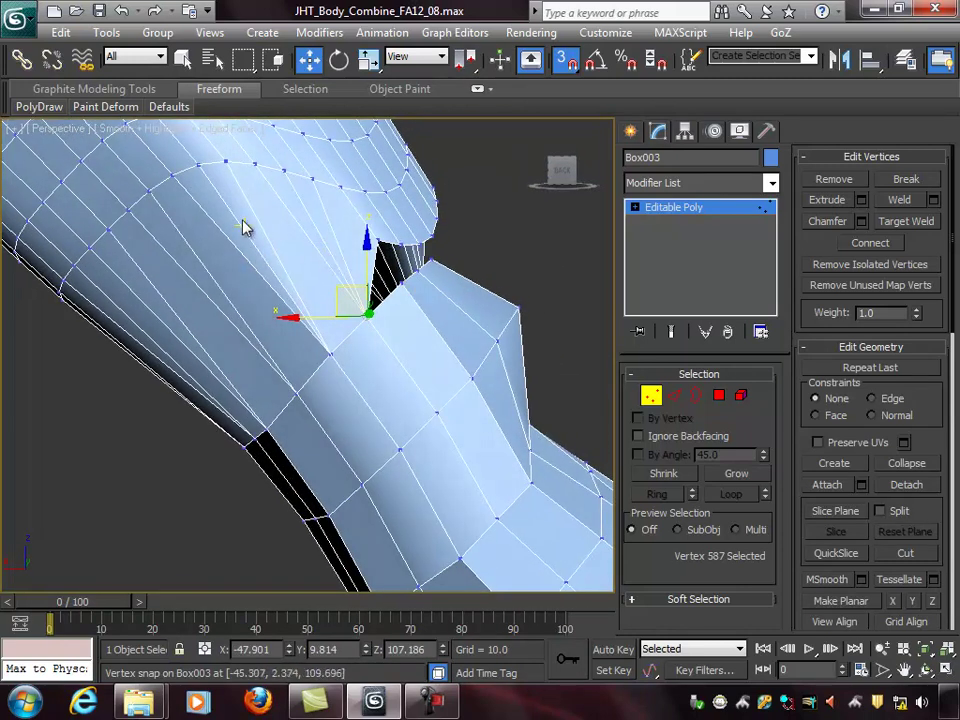
Snap the forearm vertex at the corner of the narrowing gap onto the adjacent wrist vertex.
middle_click_drag(300, 253, 284, 272, "alt")
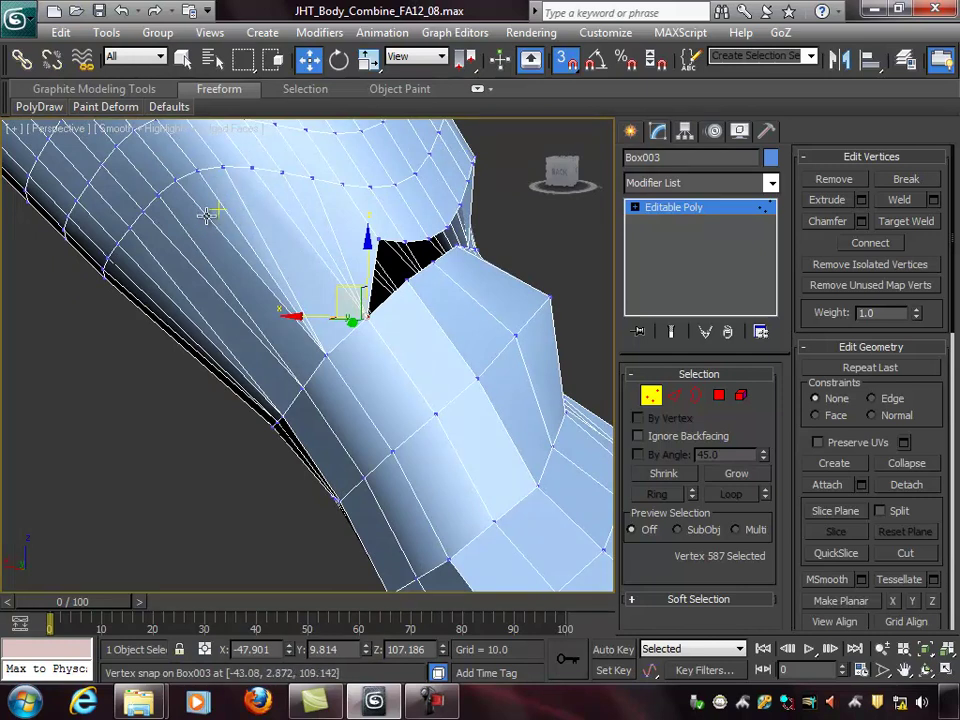
middle_click_drag(396, 326, 348, 334, "alt")
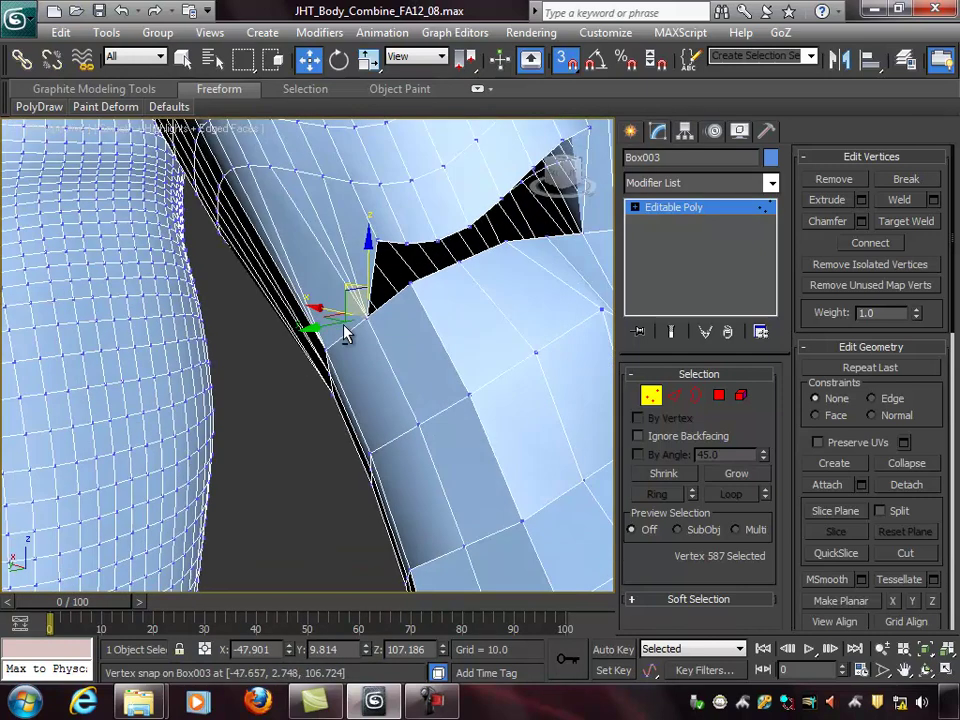
middle_click_drag(410, 275, 405, 255, "alt")
left_click(382, 236)
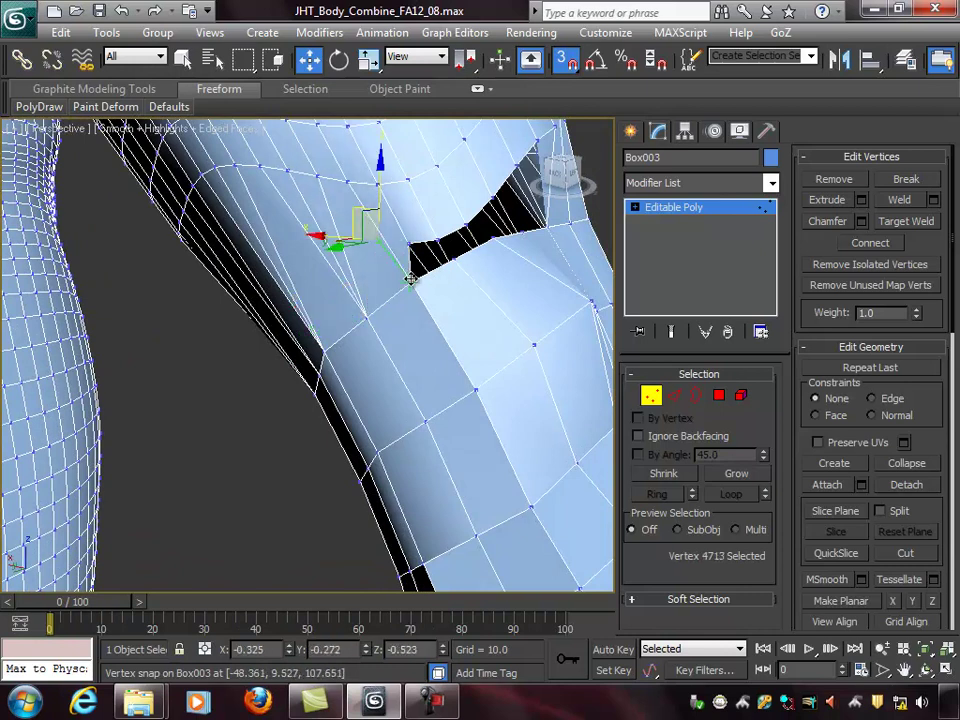
middle_click_drag(476, 300, 410, 236, "alt")
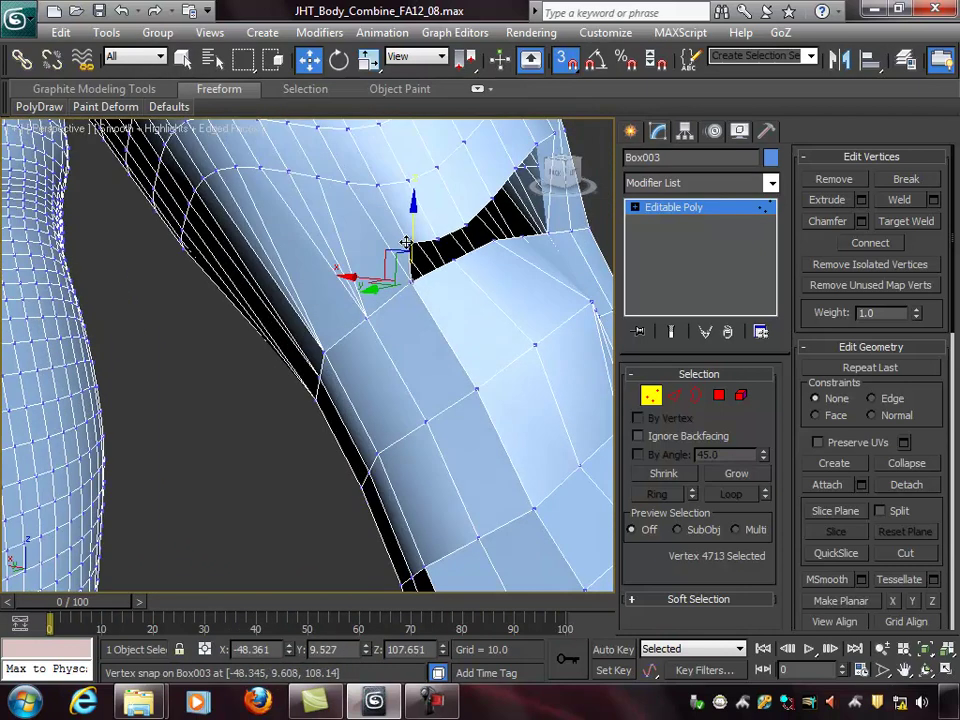
mouse_move(452, 291)
middle_mouse_down("alt")
mouse_move(411, 243)
mouse_move(420, 281)
mouse_move(516, 287)
mouse_move(467, 298)
middle_mouse_up("alt")
scroll(490, 285, "up", 2)
scroll(463, 294, "down", 2)
Snap three forearm vertices along the upper rim of the narrow gap onto the three wrist vertices below them.
left_click(346, 298)
scroll(369, 315, "up", 3)
scroll(379, 328, "down", 3)
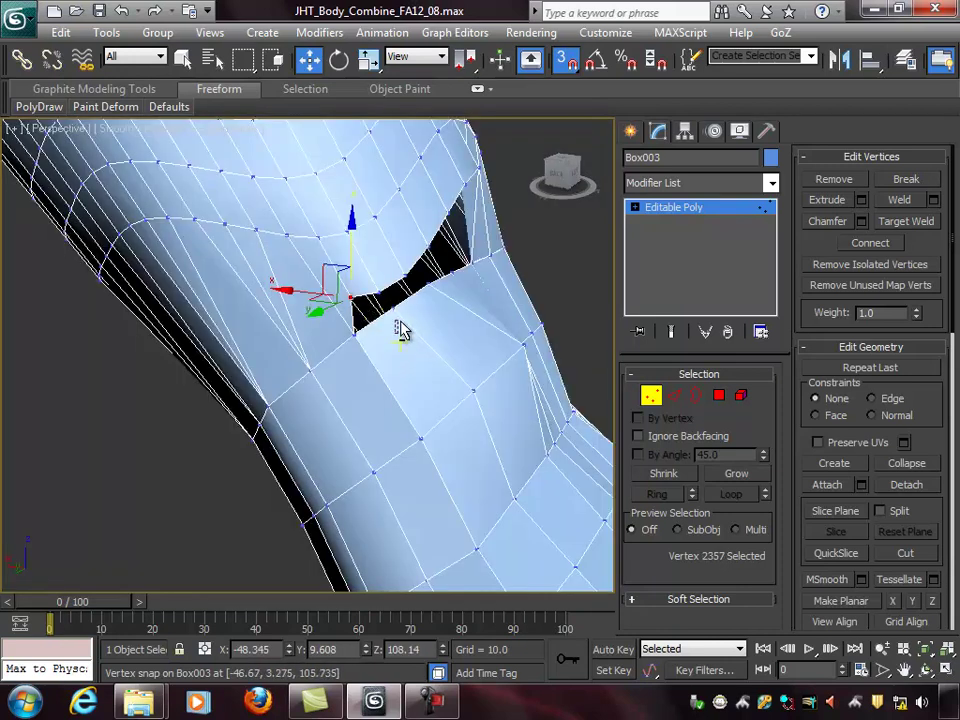
middle_click_drag(420, 345, 396, 325, "alt")
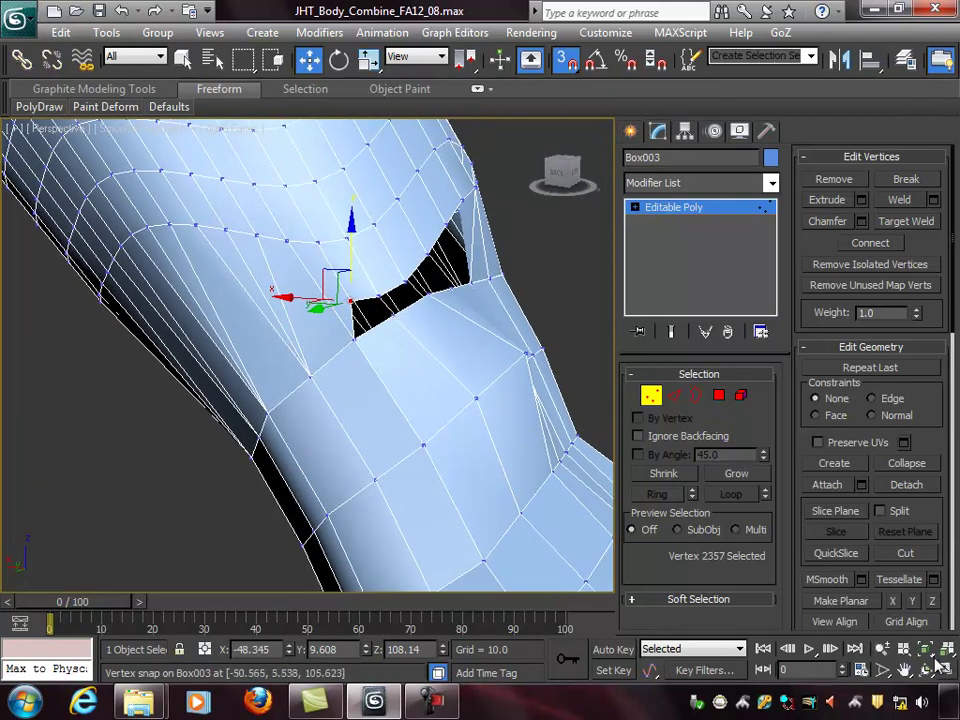
key("alt+z")
left_click_drag(380, 357, 374, 335)
middle_click_drag(463, 338, 451, 349)
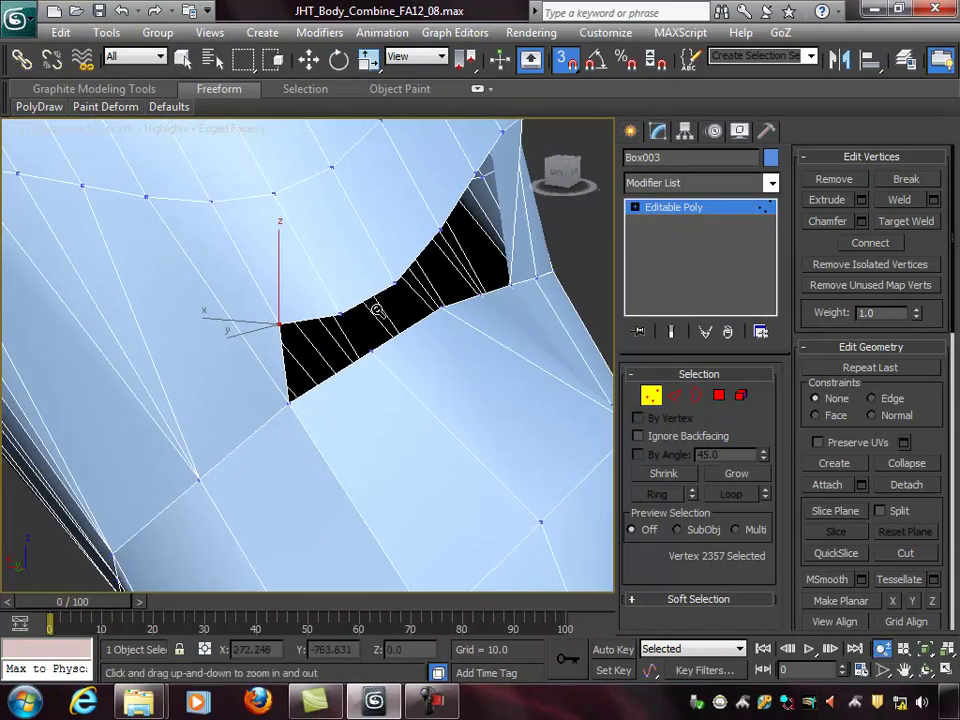
key("w")
left_click_drag(281, 326, 288, 404)
left_click_drag(342, 315, 369, 347)
left_click_drag(396, 281, 443, 308)
Snap two more forearm rim vertices onto the wrist vertex at the lower corner of the remaining opening.
middle_click_drag(471, 334, 306, 300, "alt")
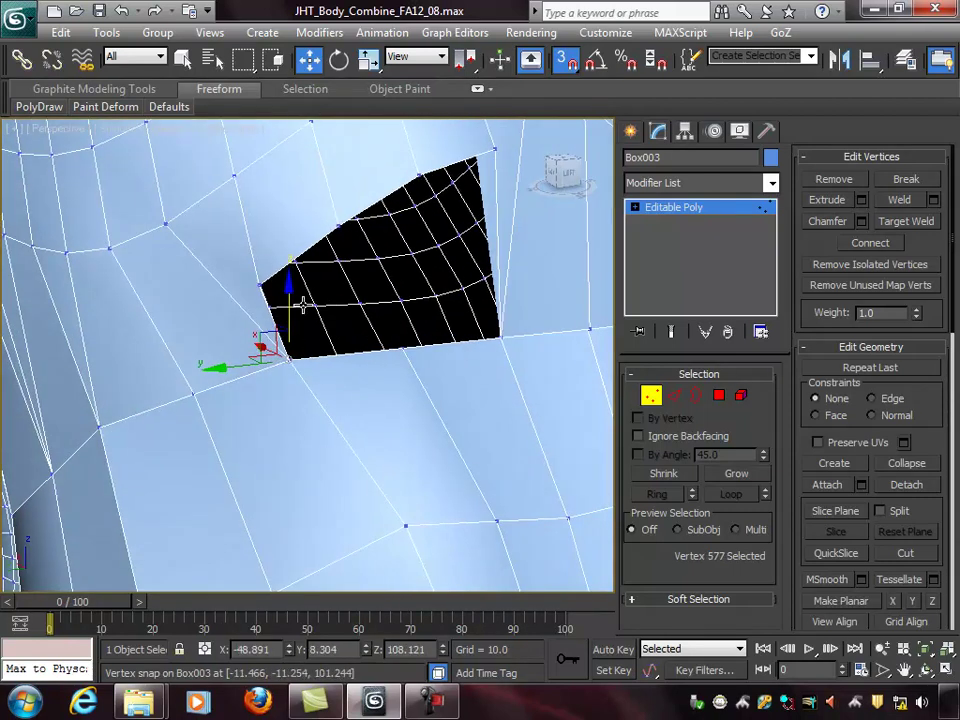
left_click(257, 282)
left_click_drag(279, 321, 290, 360)
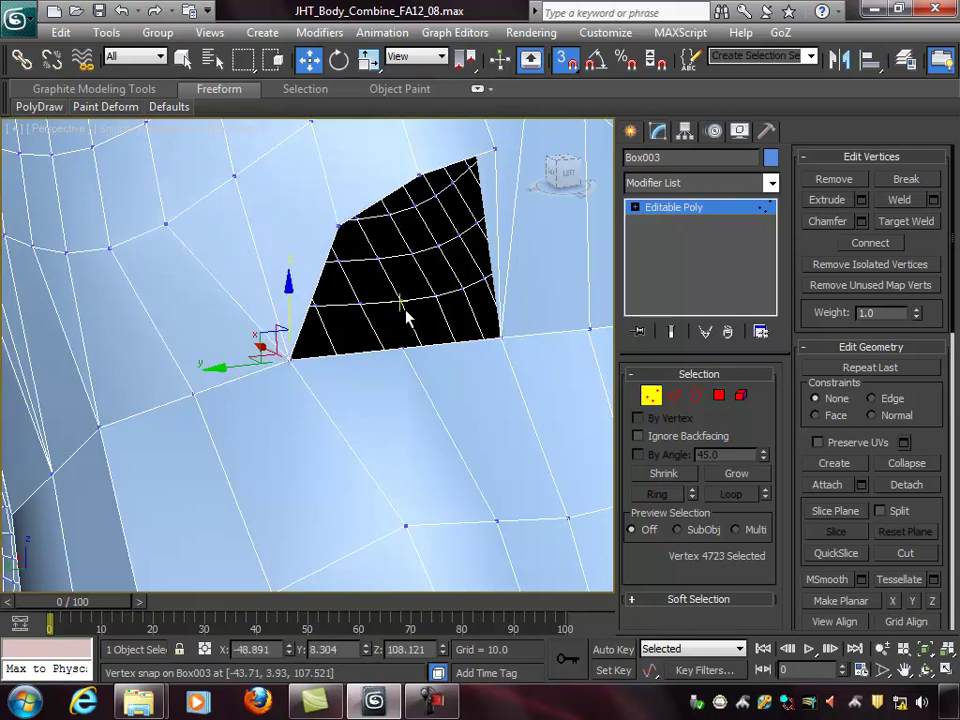
middle_click_drag(407, 317, 388, 313, "alt")
left_click_drag(339, 228, 287, 363)
Snap the last two forearm rim vertices onto the remaining wrist vertices to close the opening.
middle_click_drag(383, 333, 375, 340, "alt")
left_click_drag(421, 180, 405, 345)
left_click_drag(501, 147, 507, 332)
middle_click_drag(517, 330, 279, 347, "alt")
scroll(557, 322, "down", 6)
scroll(143, 270, "up", 7)
scroll(143, 269, "down", 7)
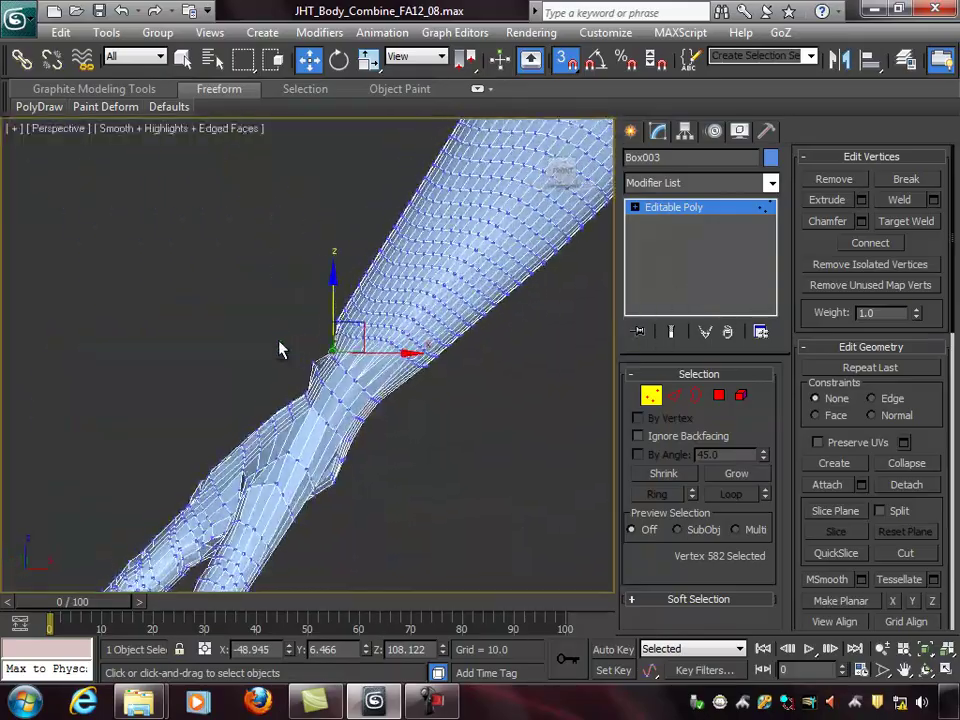
scroll(447, 390, "up", 3)
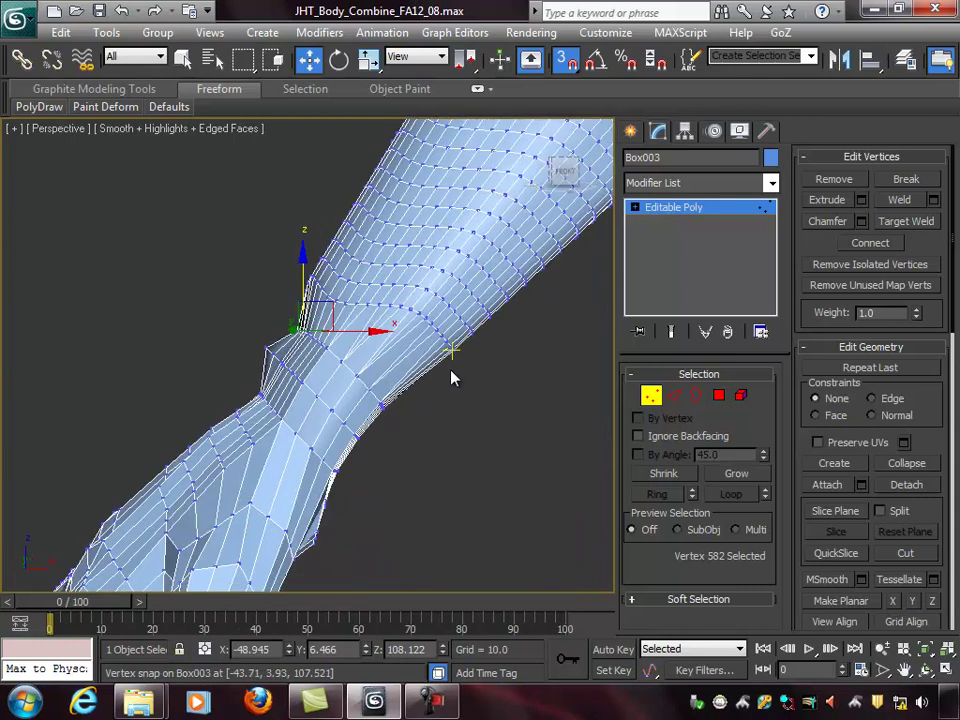
Turn off 3D snapping and select all vertices of the lower forearm, wrist and upper hand around the seam.
left_click(651, 395)
middle_click_drag(452, 347, 403, 343, "alt")
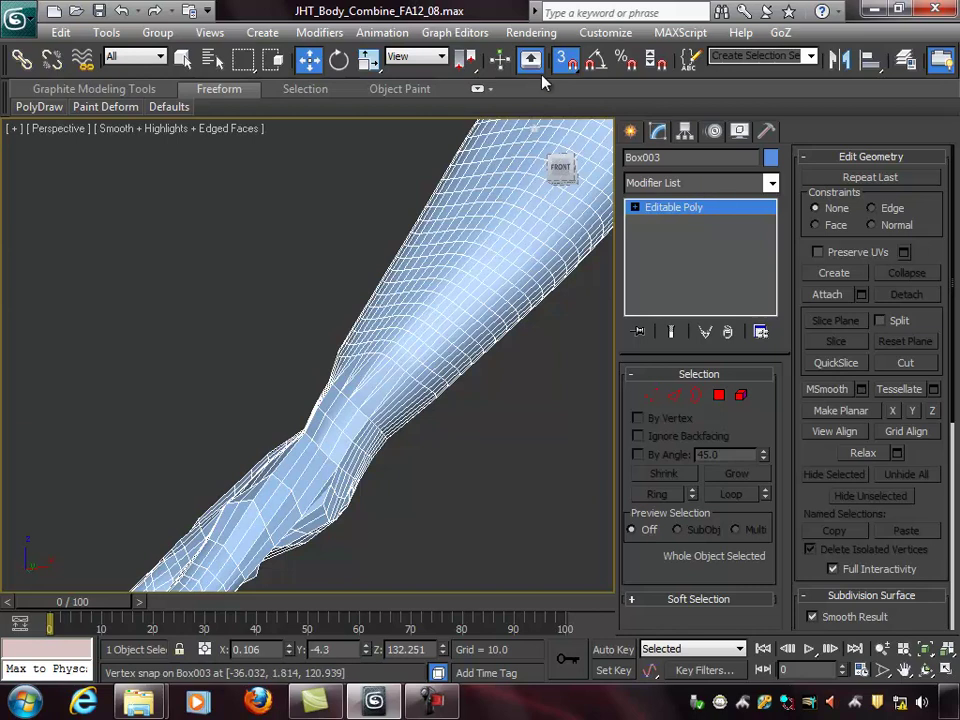
left_click(566, 60)
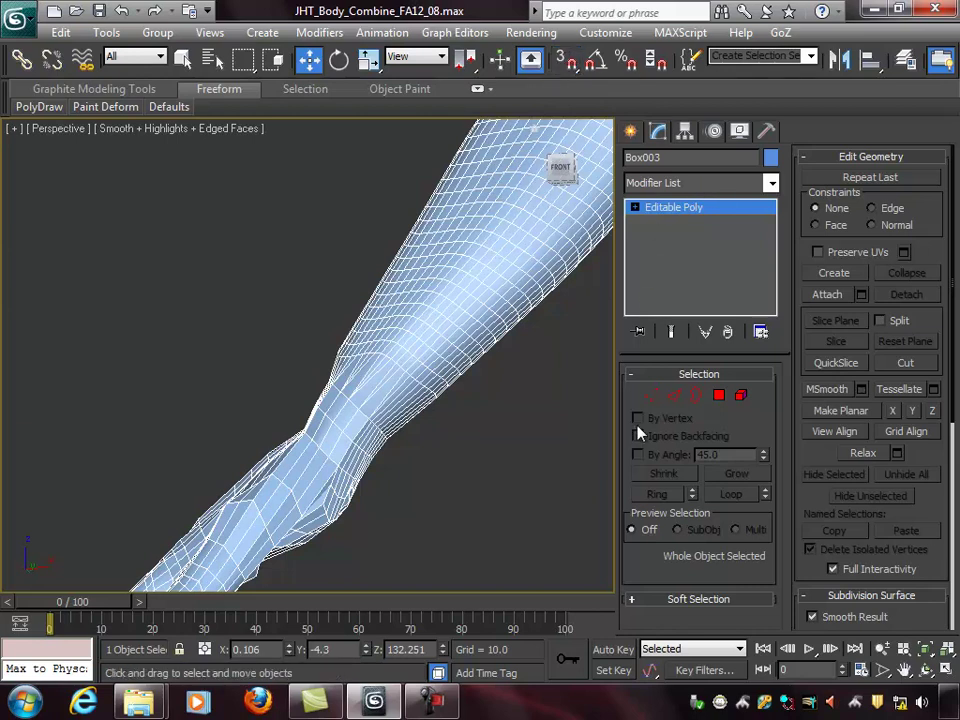
left_click_drag(210, 298, 560, 565)
left_click(651, 397)
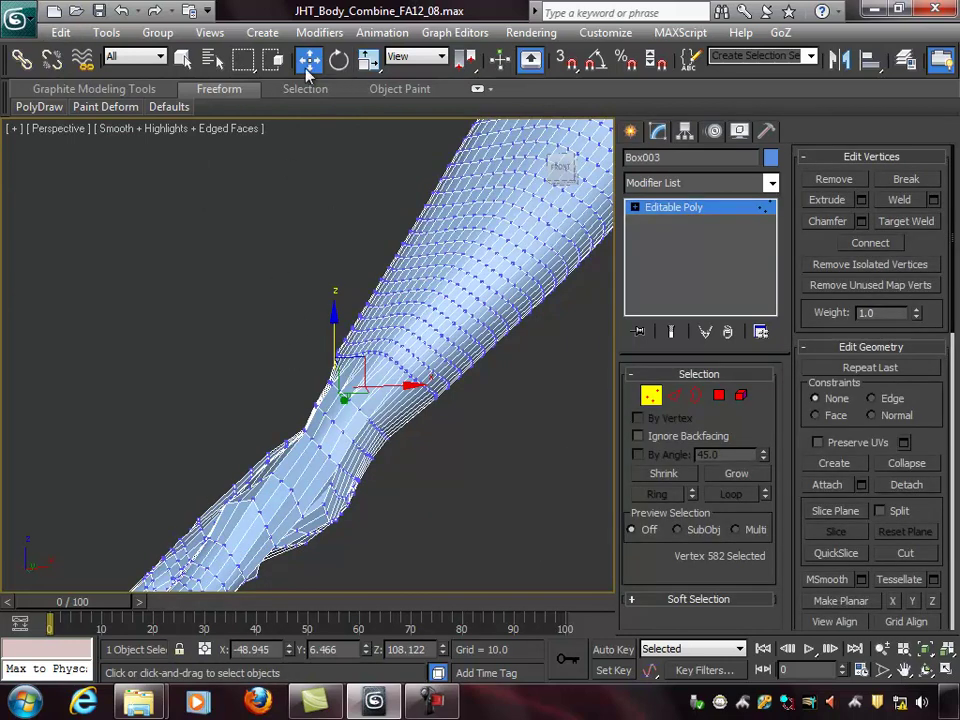
left_click_drag(243, 280, 511, 537)
middle_click_drag(511, 537, 607, 447, "alt")
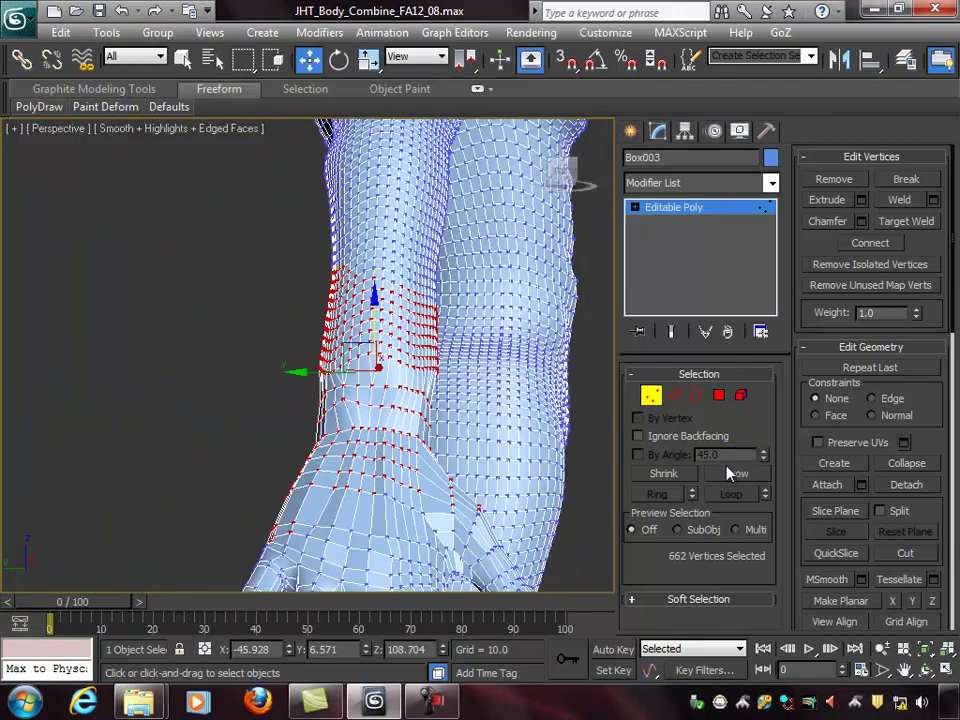
Weld the selected wrist vertices with a weld threshold of 0.001 and clear the selection.
left_click(935, 201)
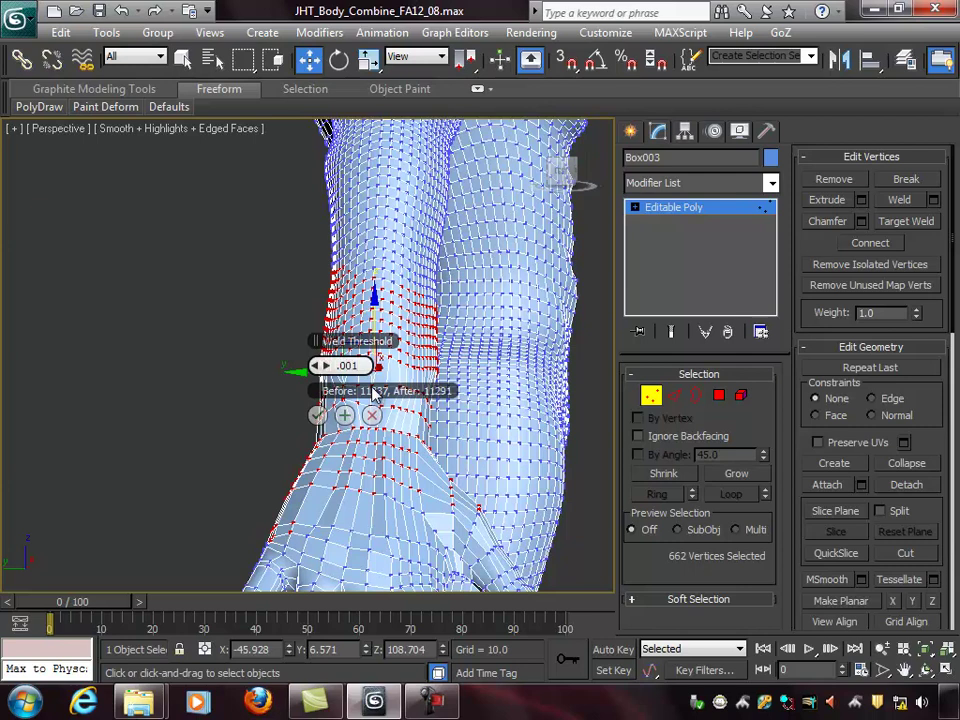
key("Return")
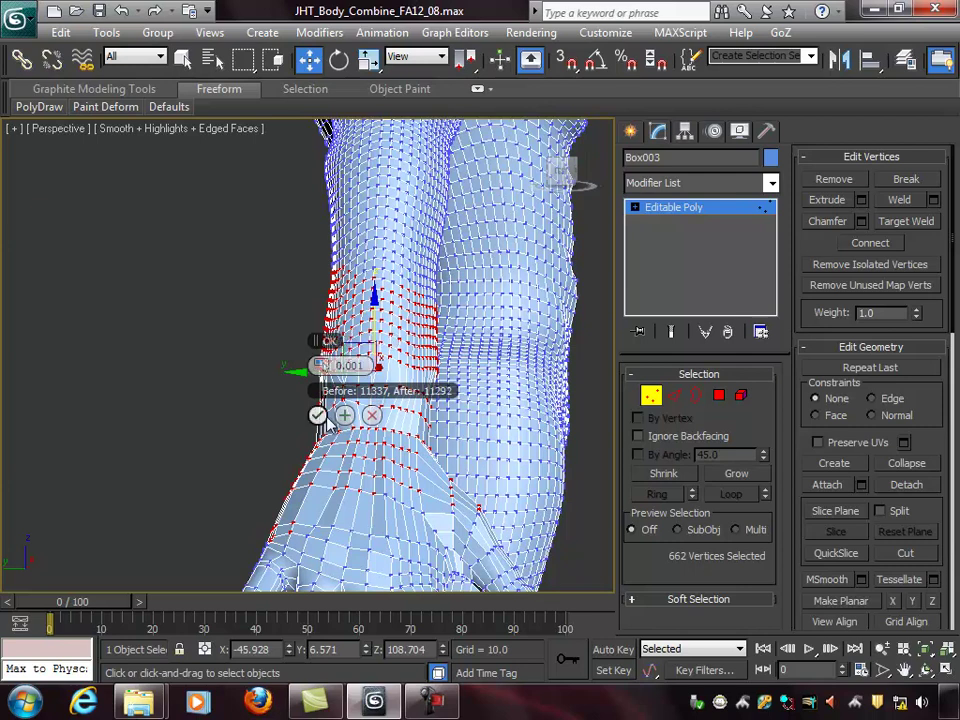
left_click(317, 415)
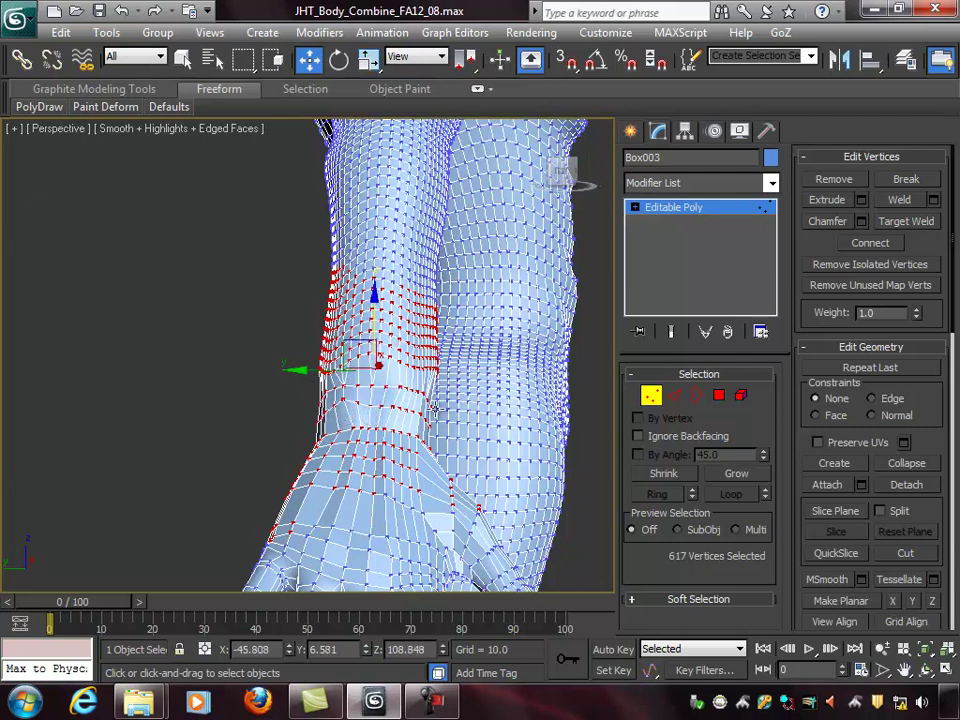
left_click(312, 383)
Inspect the welded wrist seam from several sides, selecting one forearm edge beside it, and leave edge editing.
middle_click_drag(343, 383, 297, 368, "alt")
scroll(297, 367, "up", 3)
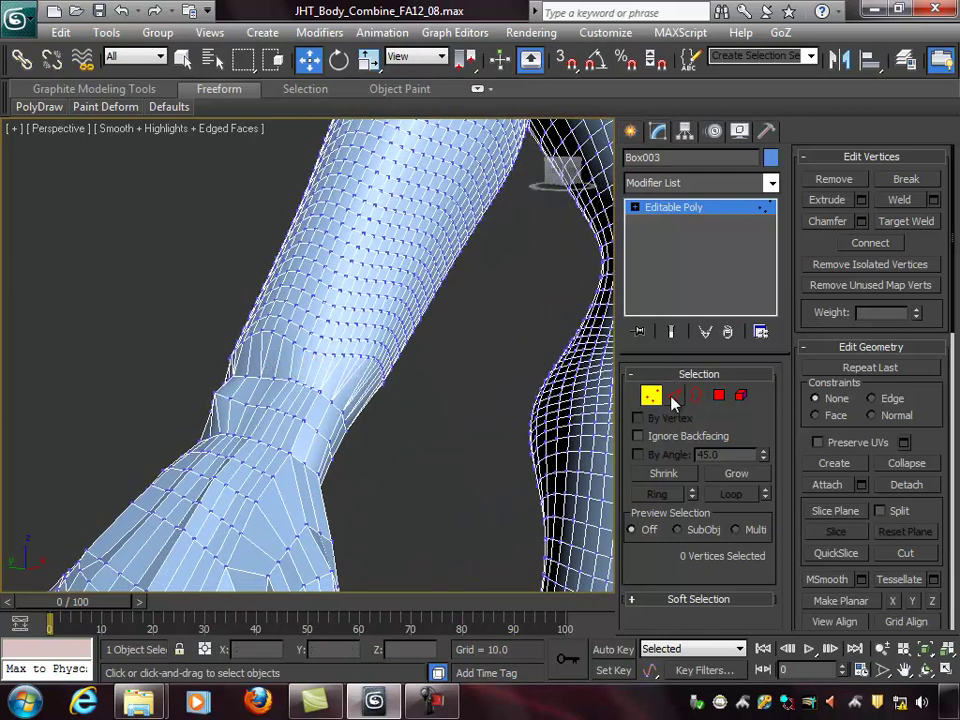
left_click(673, 396)
left_click(301, 364)
middle_click_drag(388, 356, 535, 342, "alt")
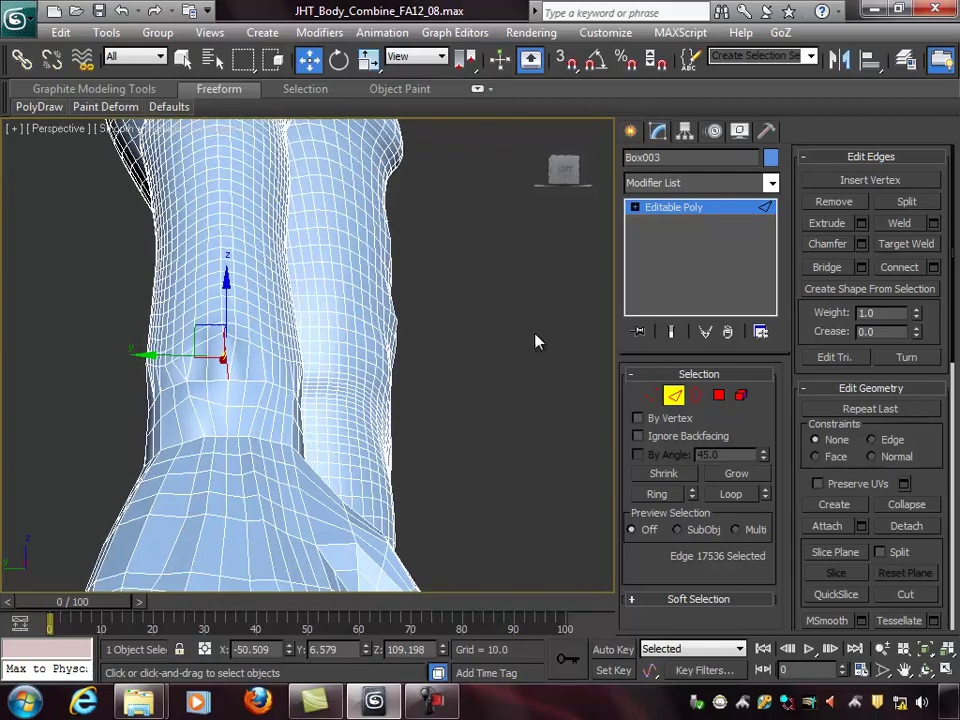
middle_click_drag(480, 371, 366, 356, "alt")
left_click(673, 397)
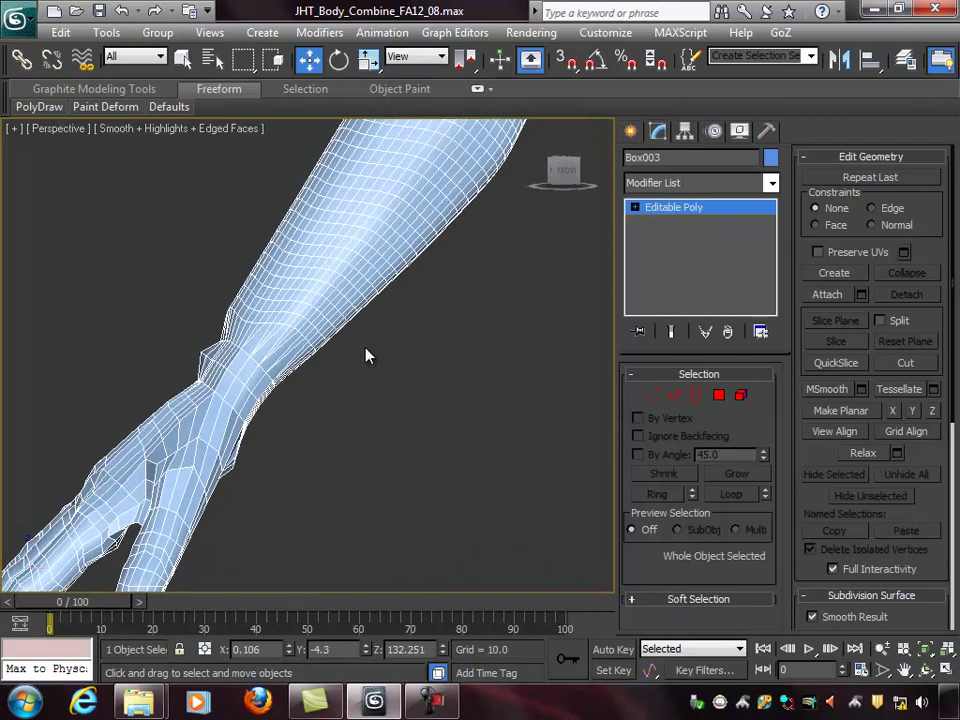
Hide the edged-faces display and examine the shading of the forearm, wrist and back of the hand.
middle_click_drag(443, 388, 465, 381)
key("F4")
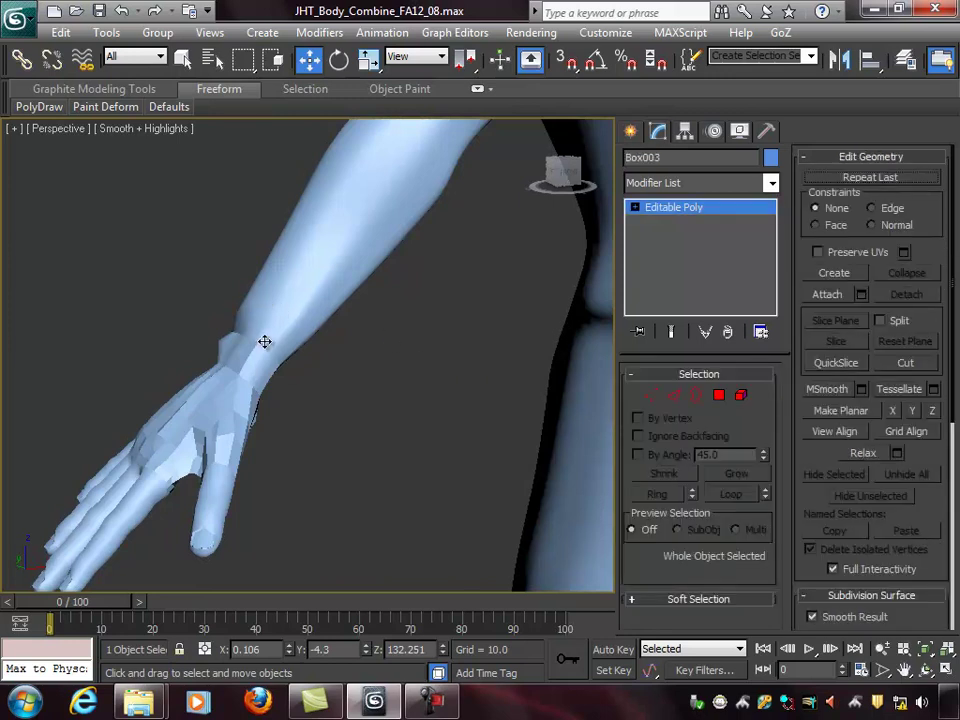
middle_click_drag(418, 357, 380, 489, "alt")
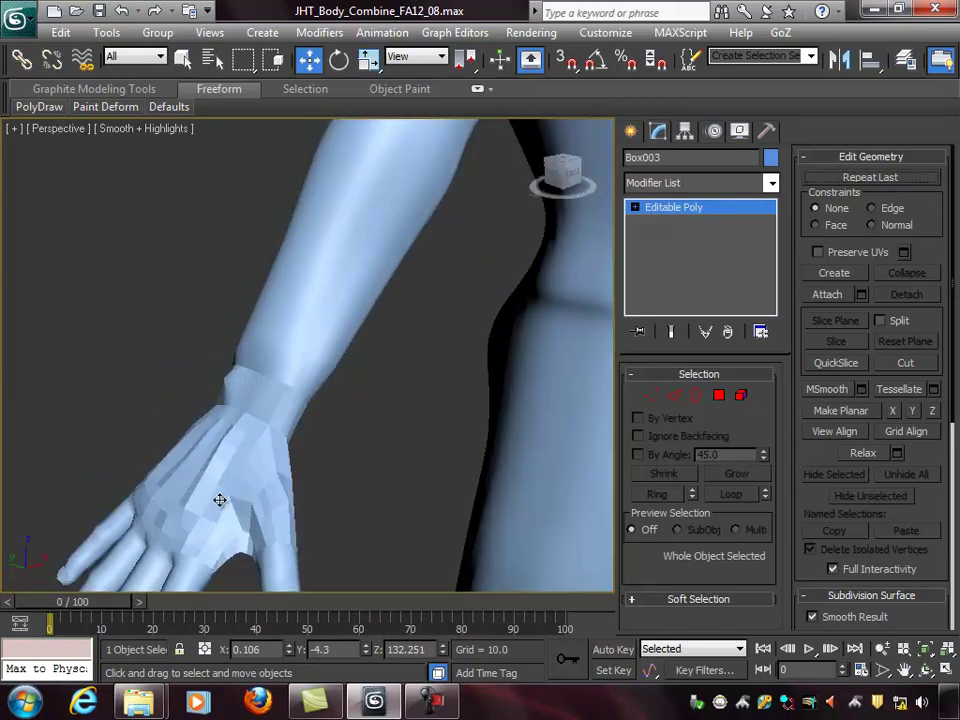
middle_click_drag(231, 498, 287, 302, "alt")
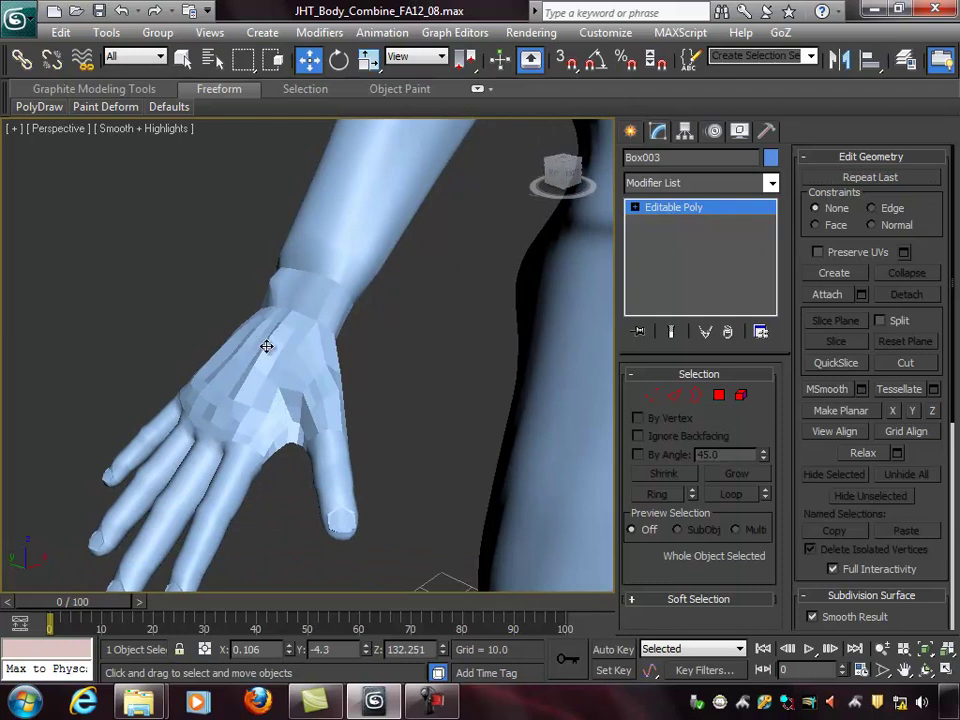
middle_click_drag(368, 271, 339, 232, "alt")
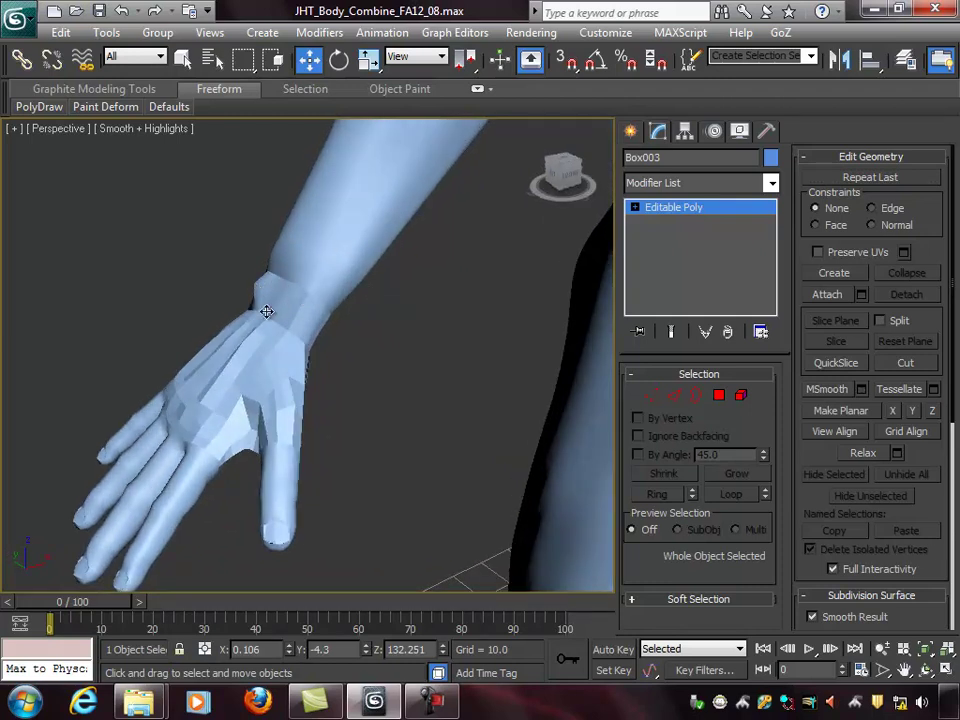
middle_click_drag(255, 388, 371, 360, "alt")
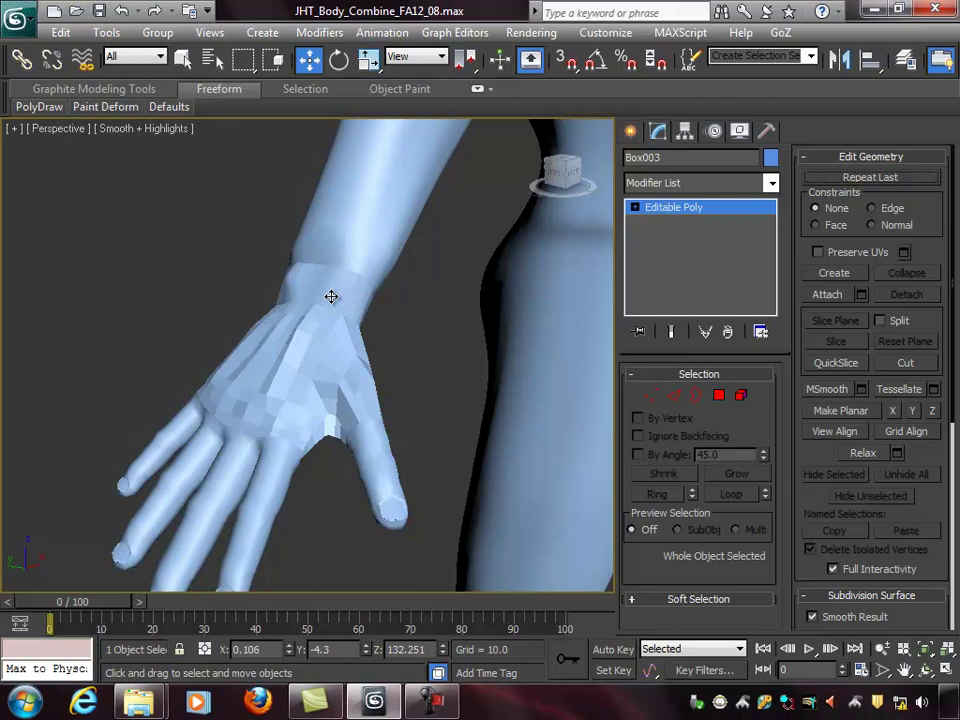
middle_click_drag(456, 356, 401, 331, "alt")
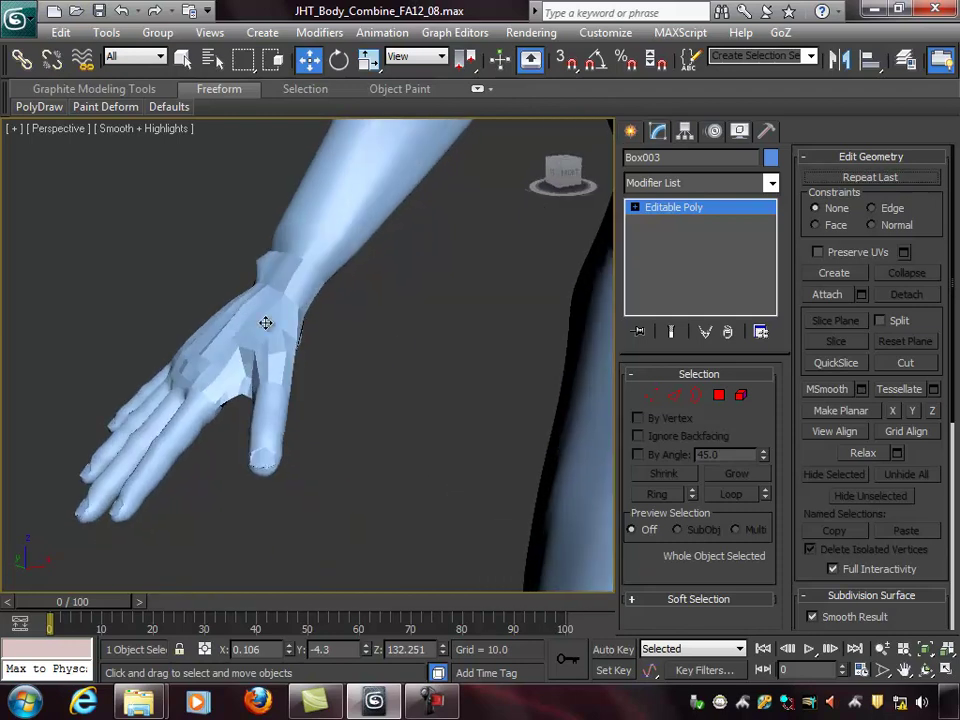
middle_click_drag(266, 324, 370, 379, "alt")
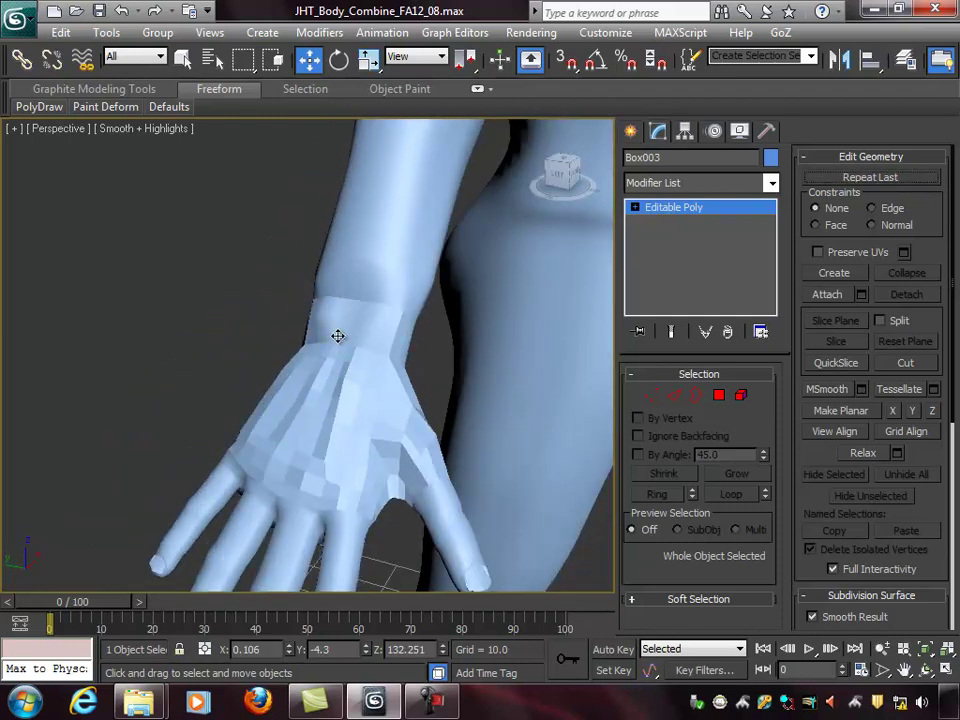
middle_click_drag(338, 336, 343, 315, "alt")
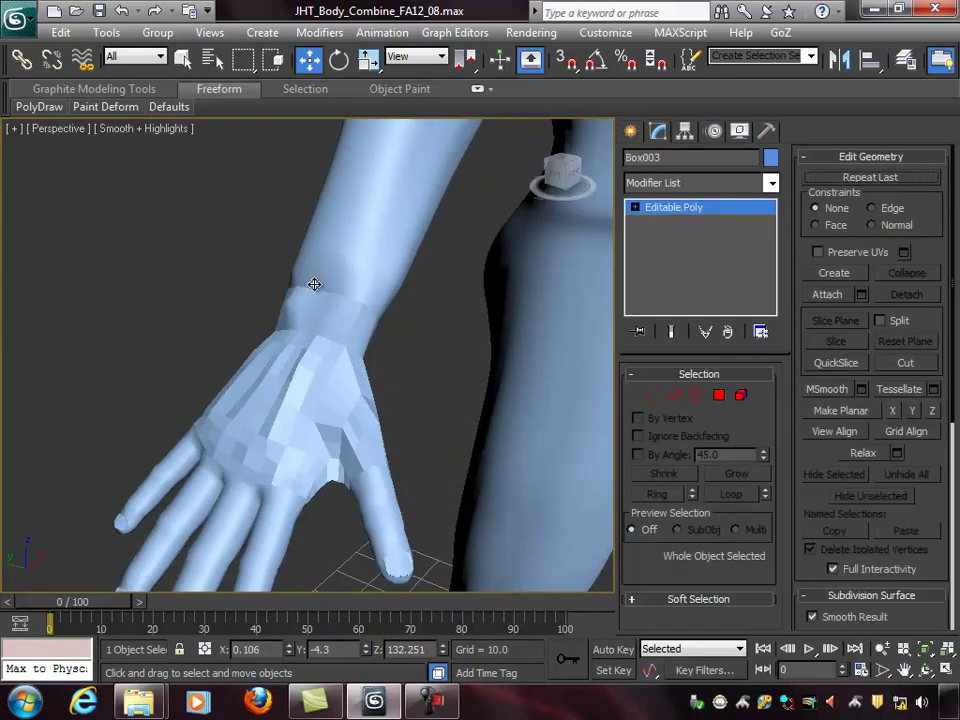
Switch to polygon editing and select all polygons of the combined body and hand mesh.
middle_click_drag(409, 279, 360, 326, "alt")
scroll(361, 298, "down", 2)
scroll(362, 333, "down", 10)
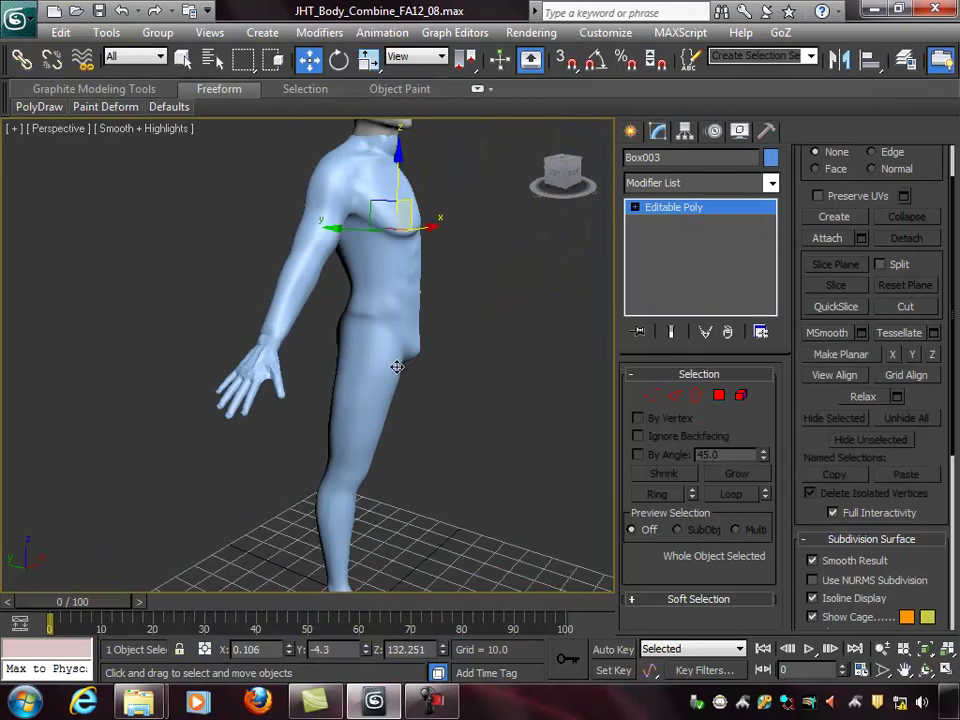
left_click(718, 395)
middle_click_drag(474, 437, 422, 386, "alt")
scroll(396, 379, "down", 5)
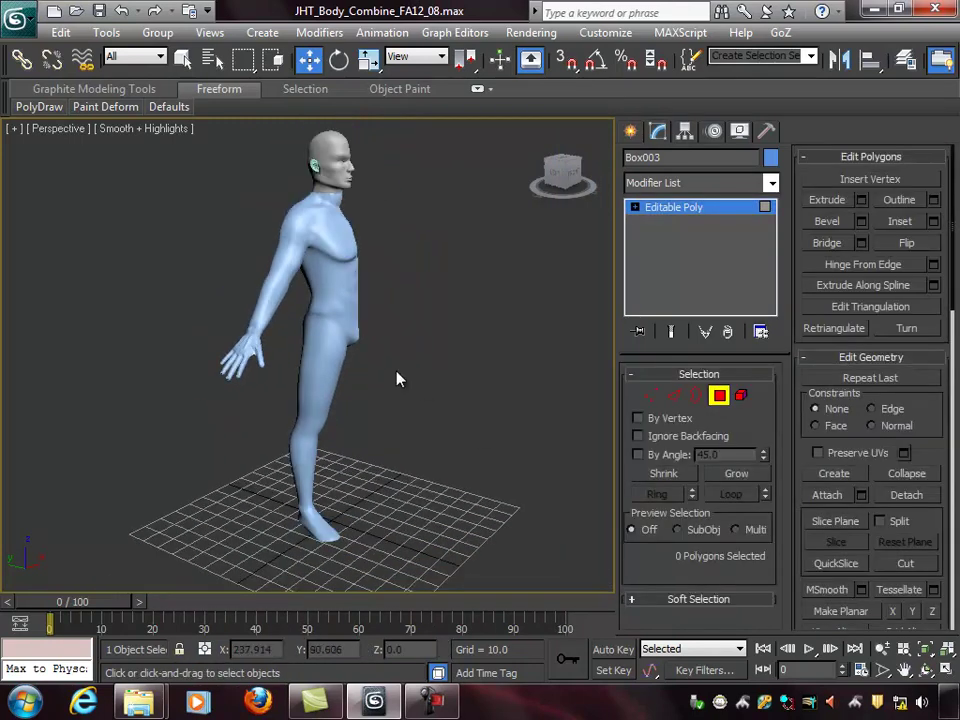
left_click_drag(84, 110, 536, 526)
Widen the command panel by one column and bring up the smoothing group settings for the selected polygons.
middle_click_drag(465, 490, 477, 335, "alt")
scroll(322, 351, "up", 6)
scroll(435, 360, "up", 3)
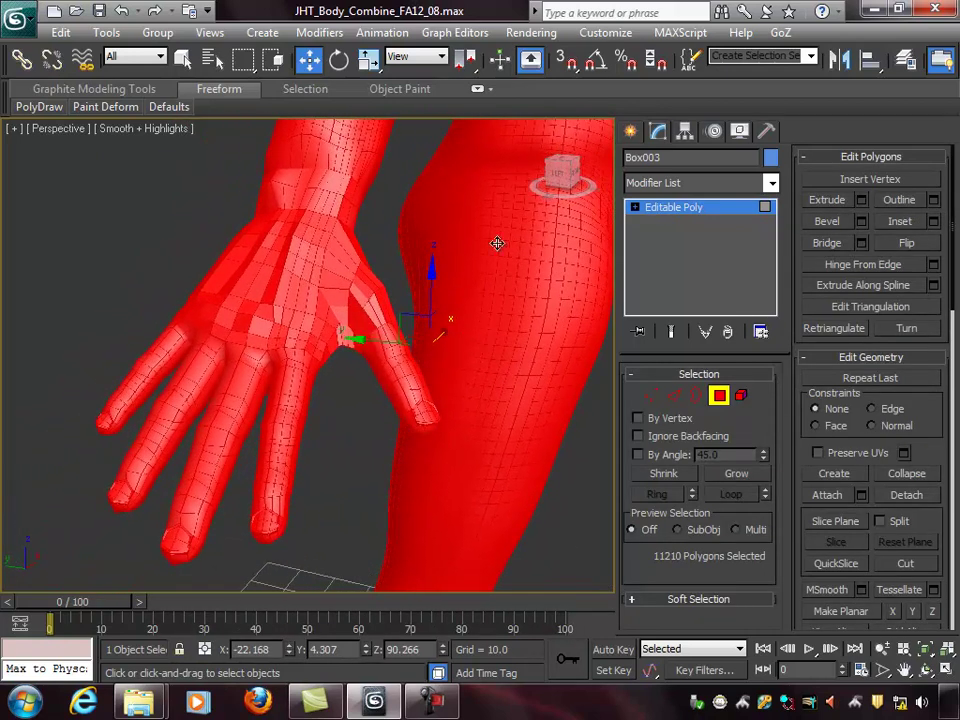
left_click_drag(614, 373, 540, 390)
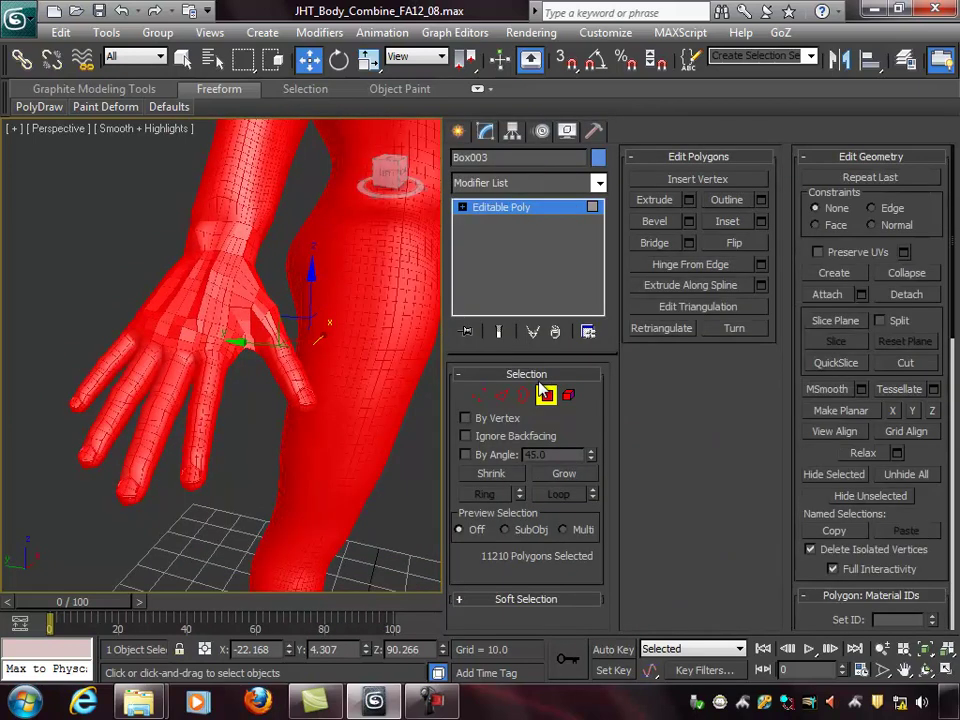
left_click_drag(929, 499, 922, 249)
left_click_drag(904, 396, 797, 276)
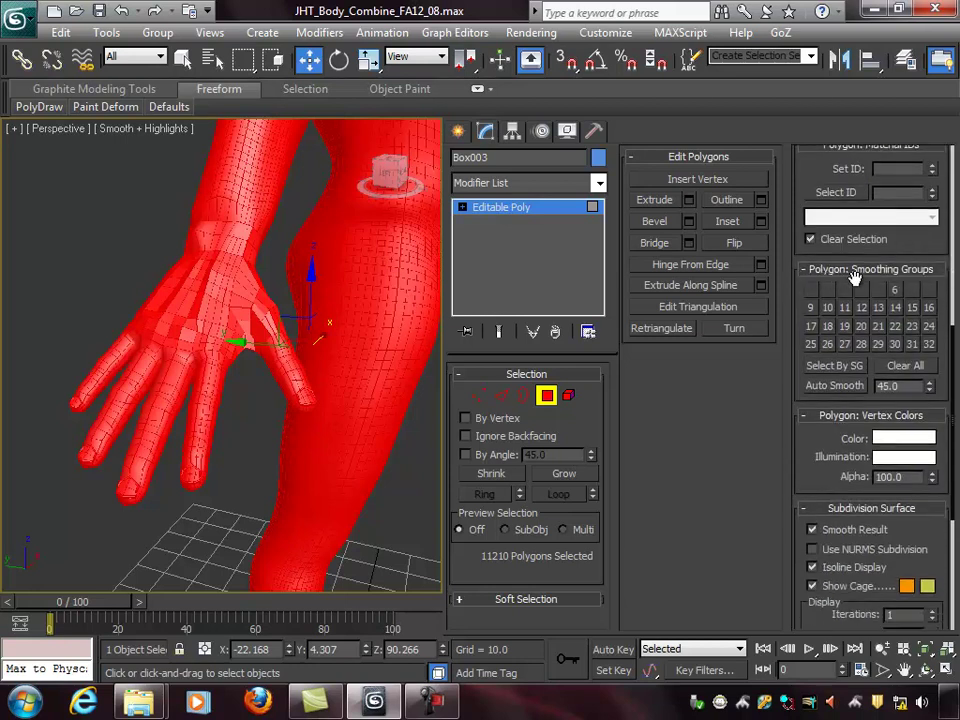
scroll(943, 258, "down", 2)
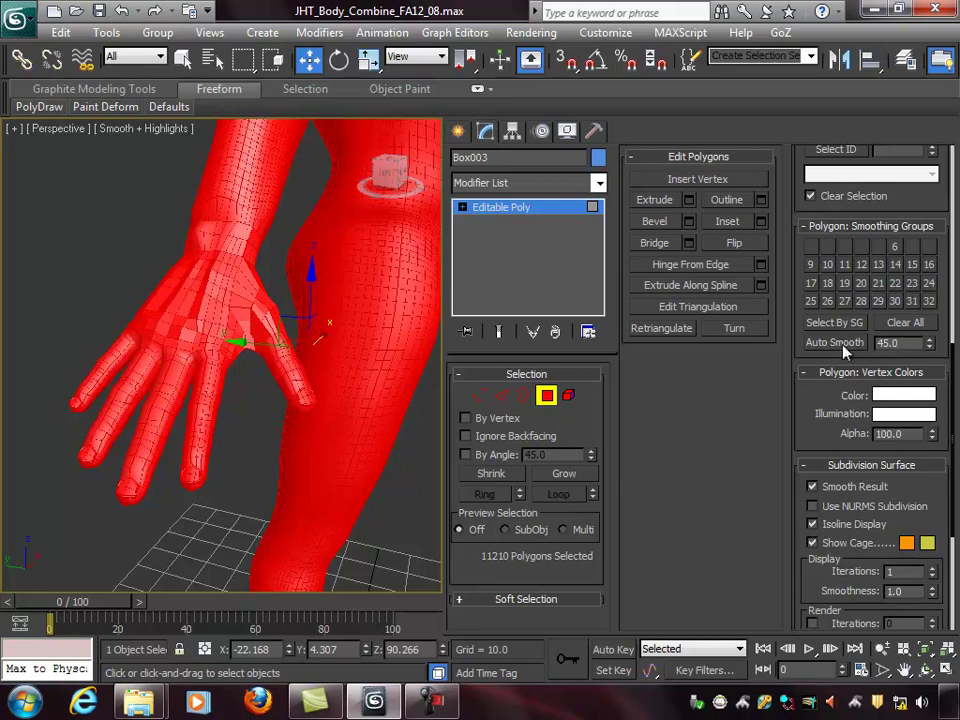
Auto-smooth the selected polygons with a threshold of 0 and check the shading of the hand and wrist.
double_click(904, 345)
type("0")
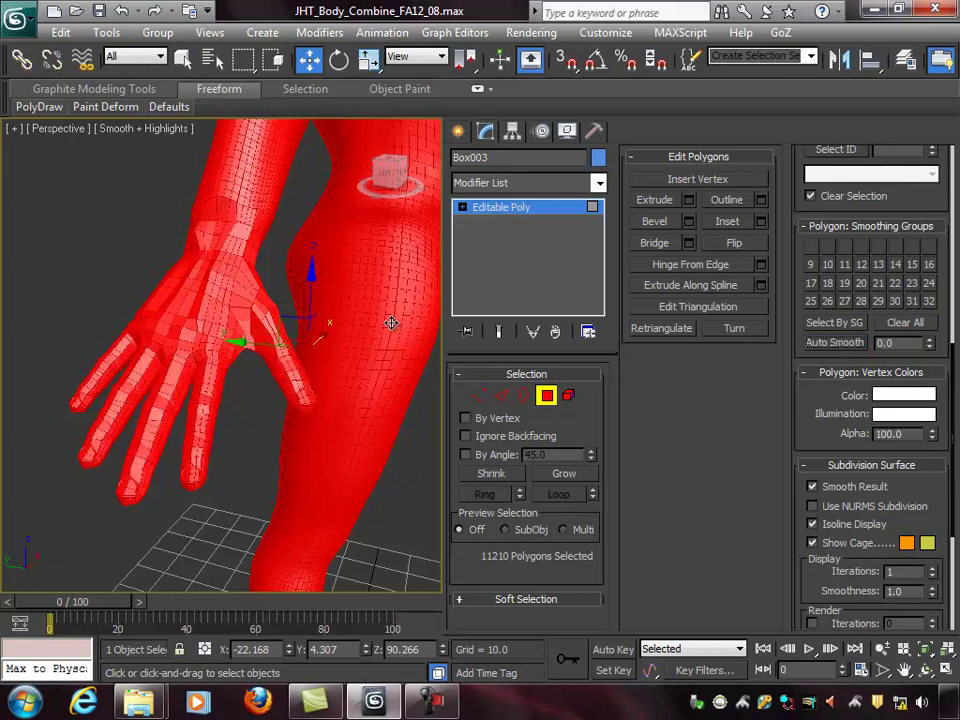
middle_click_drag(353, 310, 232, 352, "alt")
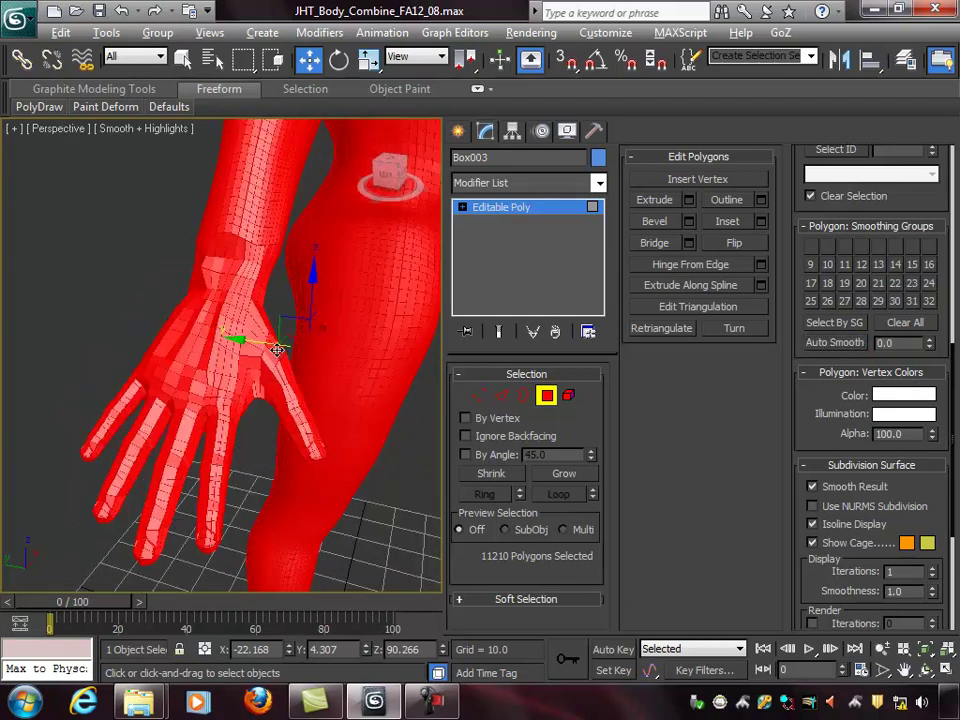
middle_click_drag(200, 262, 243, 262, "alt")
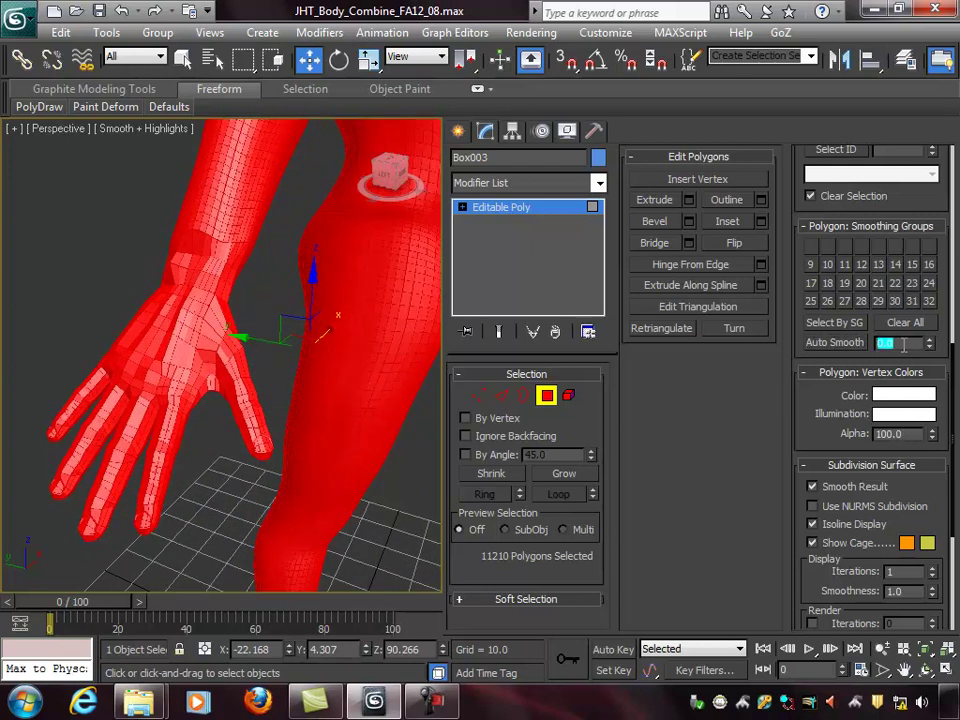
Auto-smooth the selected polygons with a threshold of 75, check the hand and leave polygon editing.
mouse_move(340, 362)
middle_mouse_down("alt")
mouse_move(360, 364)
mouse_move(345, 372)
mouse_move(305, 350)
mouse_move(325, 357)
middle_mouse_up("alt")
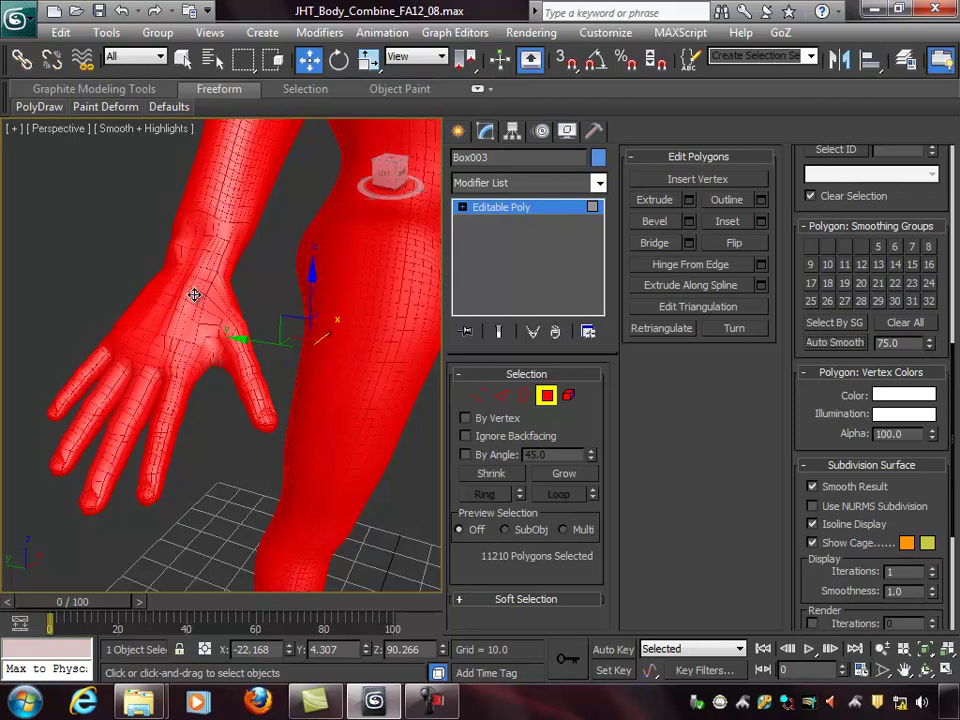
middle_click_drag(199, 315, 317, 240, "alt")
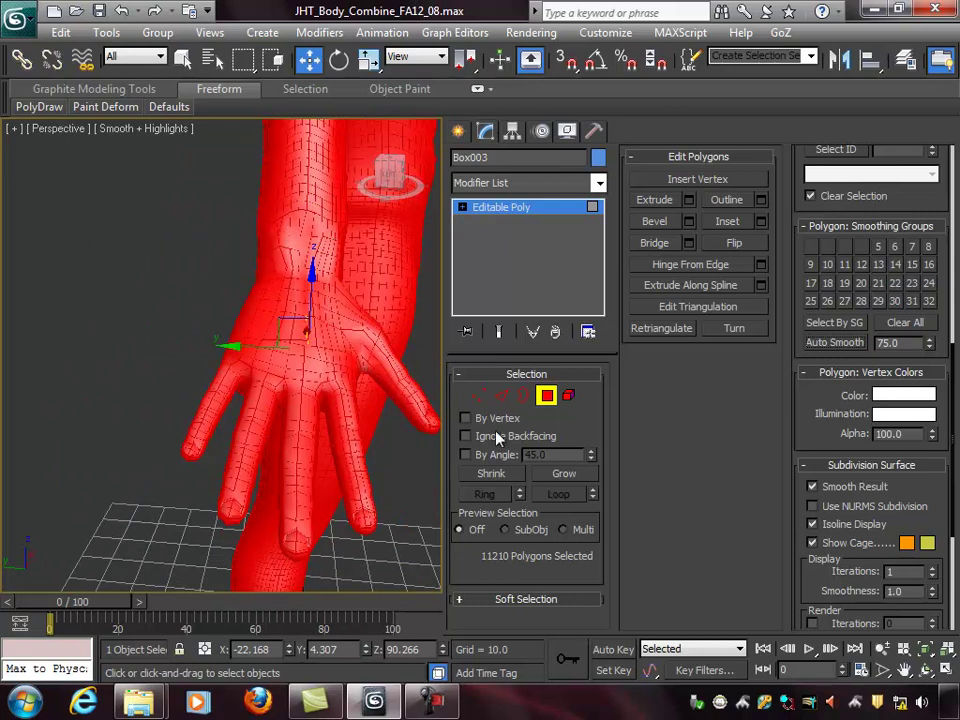
middle_click_drag(328, 290, 281, 301, "alt")
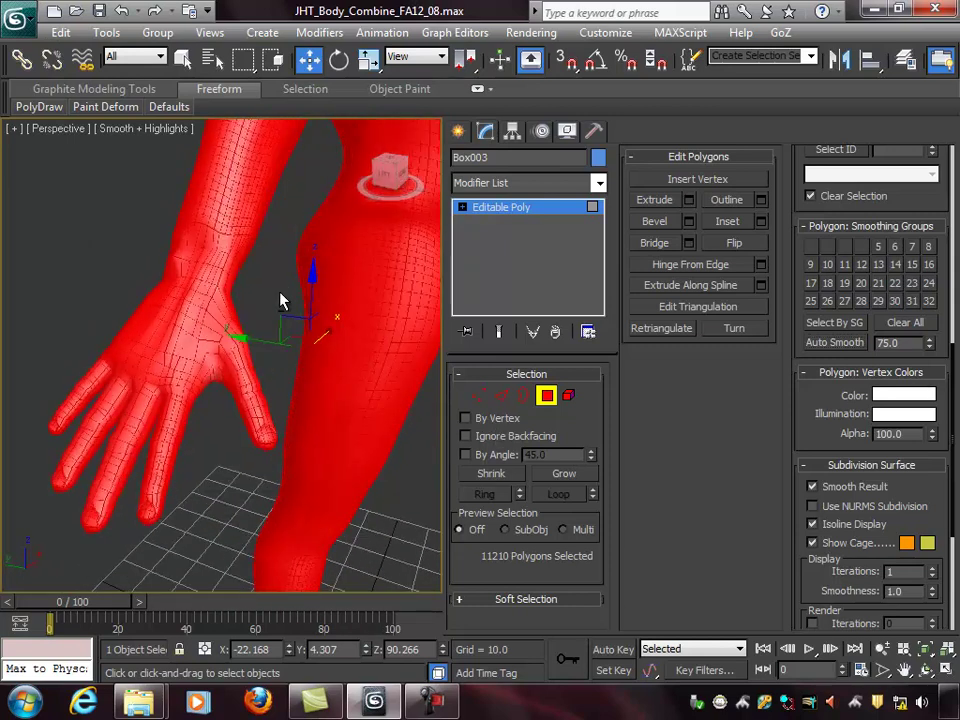
left_click(548, 398)
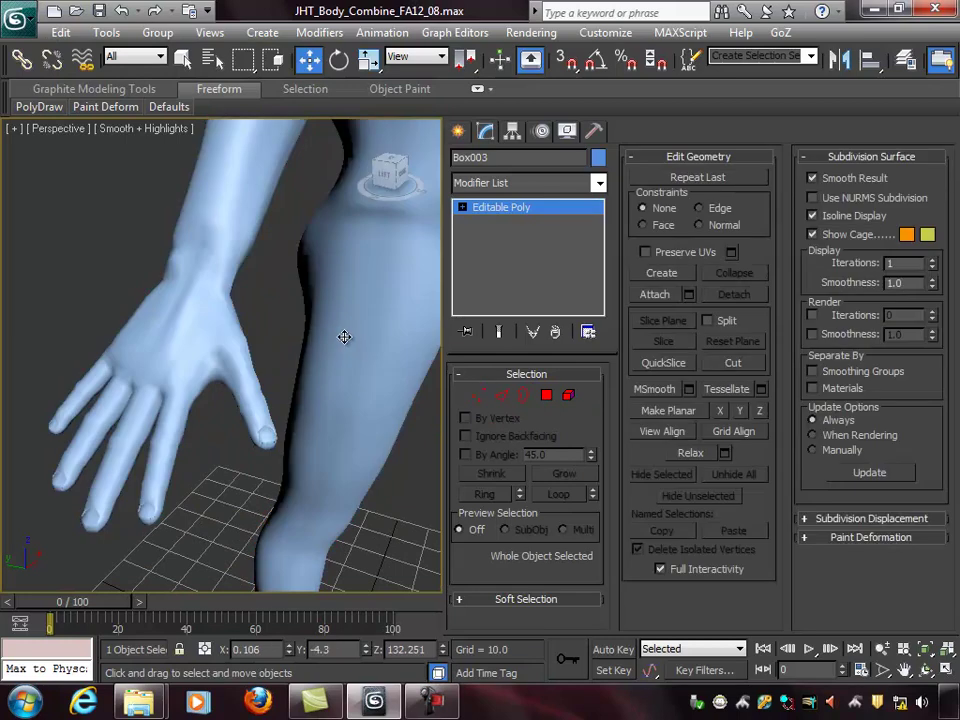
Inspect the smoothed shading around the wrist and turn the edged-faces display back on.
left_click(118, 225)
middle_click_drag(118, 225, 236, 289, "alt")
left_click(182, 231)
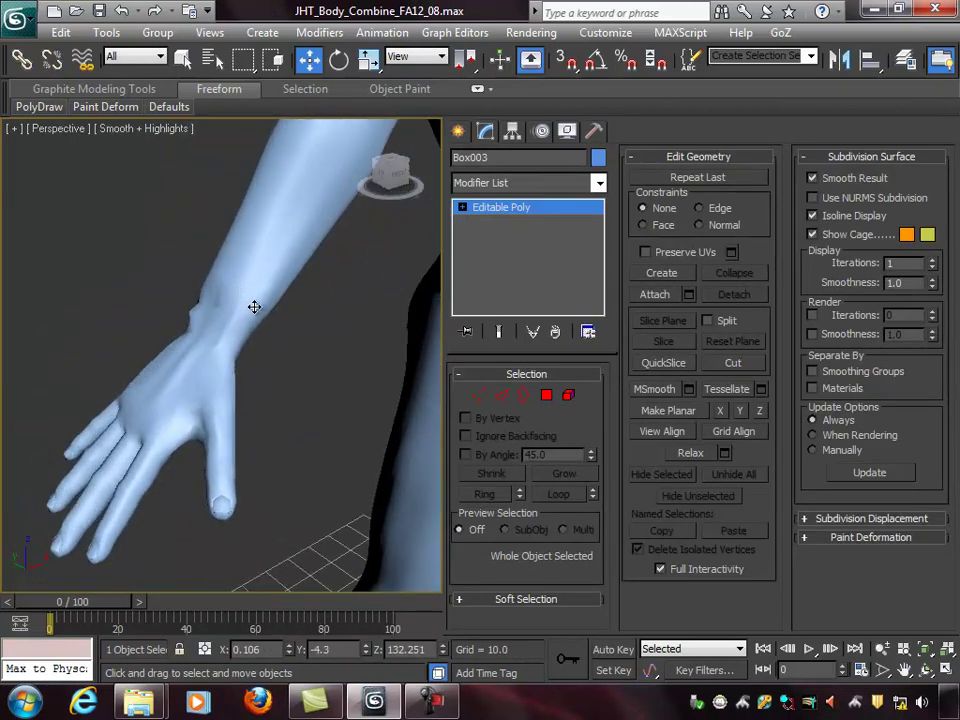
key("F4")
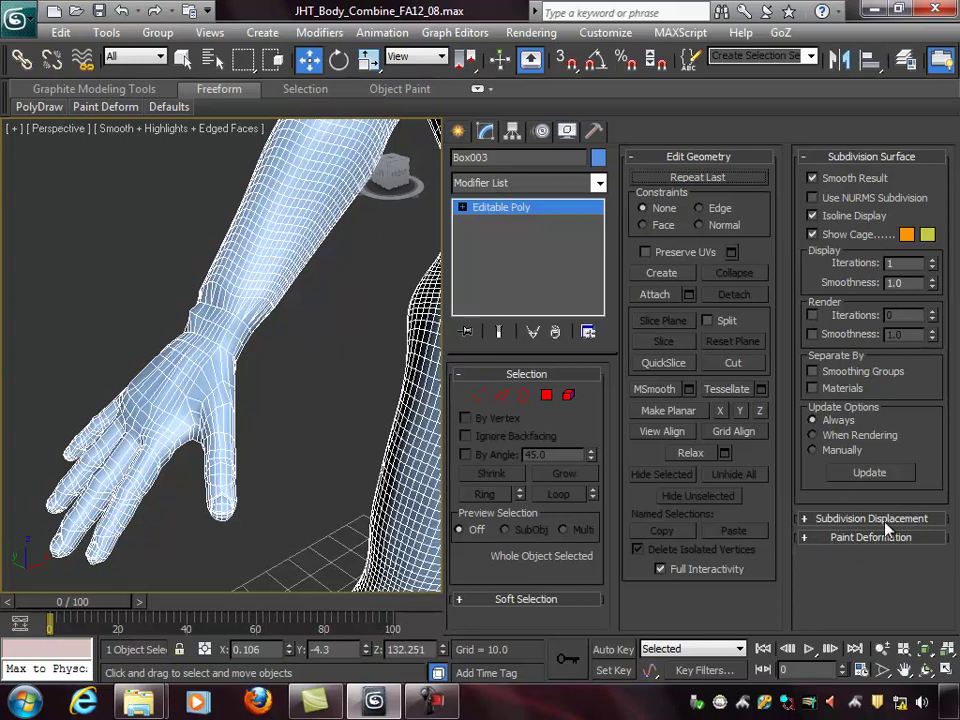
Activate the Paint Deformation Relax brush and set its brush size to 3.8.
left_click(812, 538)
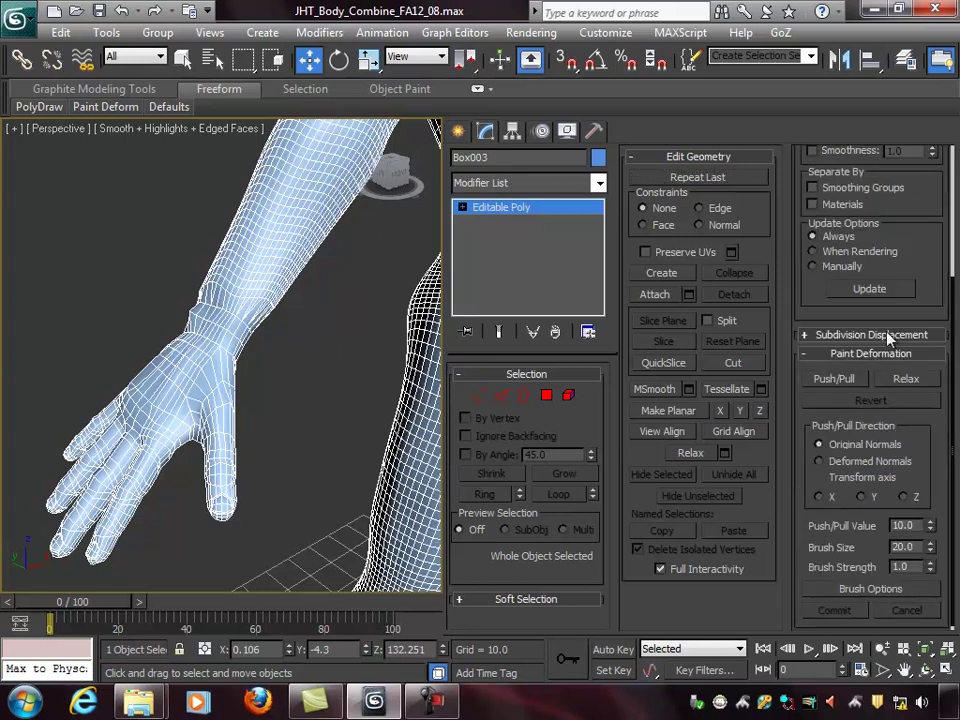
left_click_drag(941, 467, 932, 316)
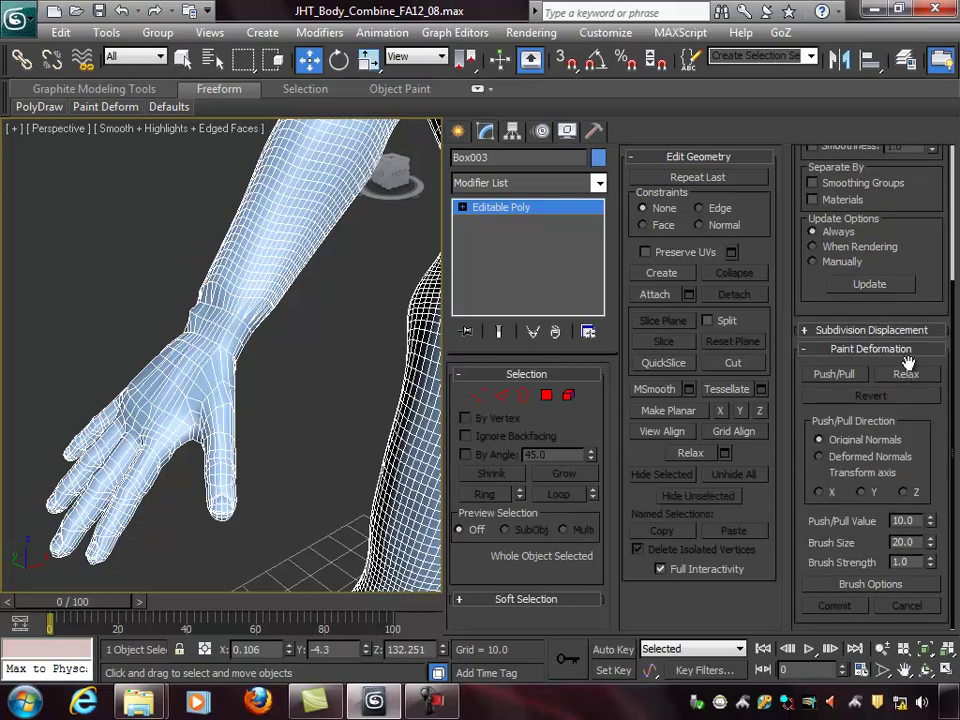
left_click(907, 373)
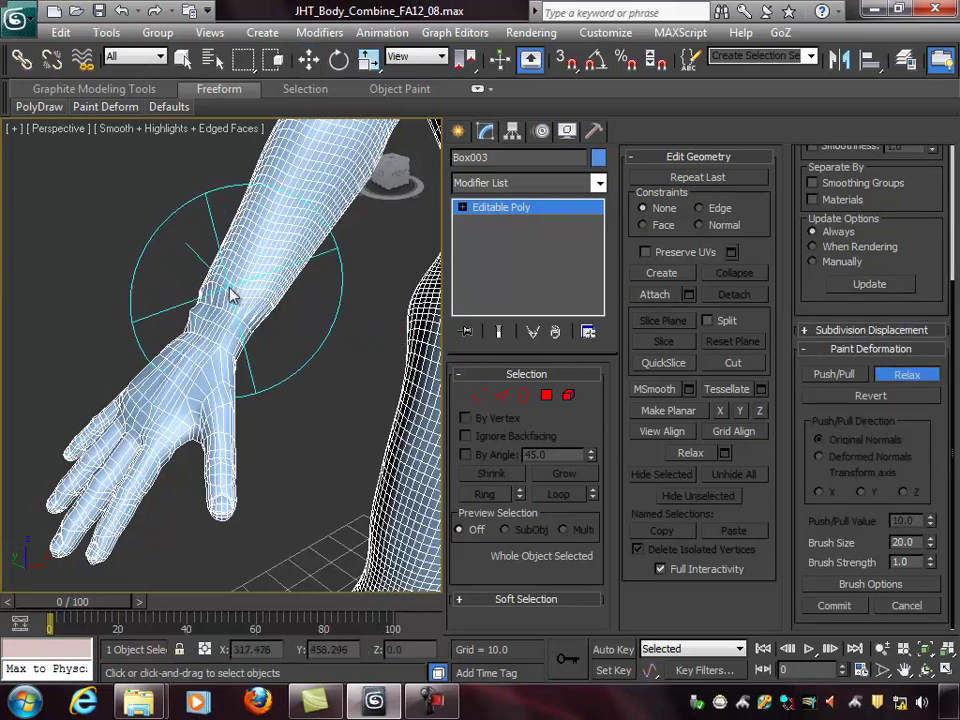
left_click_drag(246, 266, 283, 413, "ctrl+shift")
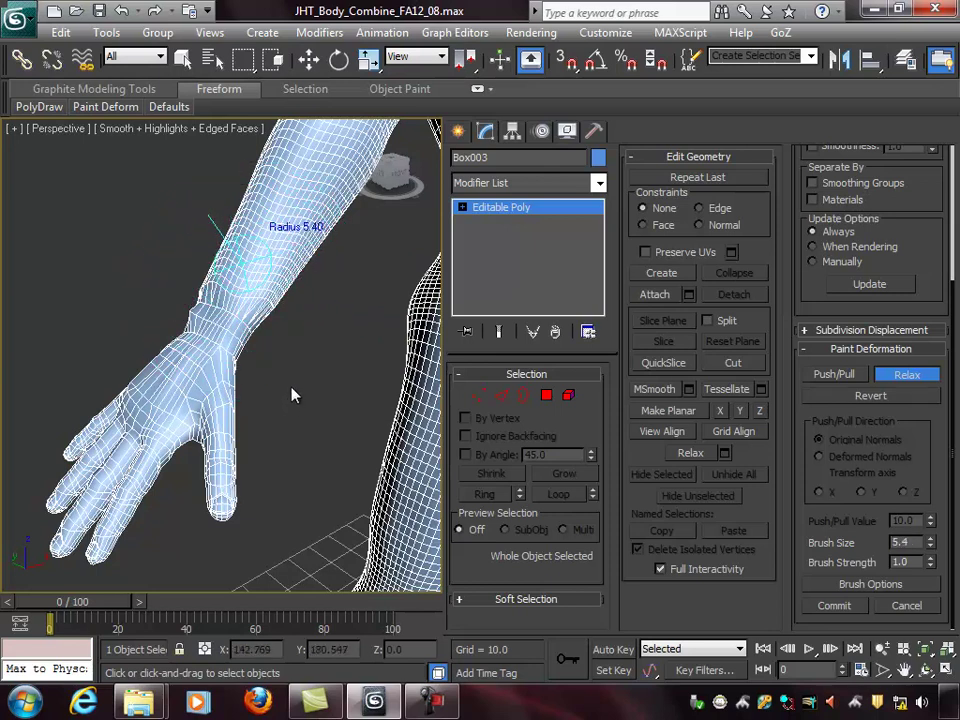
mouse_move(272, 274)
left_mouse_down("ctrl+shift")
mouse_move(293, 197)
mouse_move(275, 290)
mouse_move(208, 285)
mouse_move(264, 315)
mouse_move(300, 312)
left_mouse_up("ctrl+shift")
Try relaxing the wrist seam with the brush, then undo the deformation and leave the brush.
mouse_move(318, 313)
middle_mouse_down("alt")
mouse_move(270, 287)
mouse_move(240, 300)
mouse_move(310, 300)
middle_mouse_up("alt")
scroll(310, 300, "up", 10)
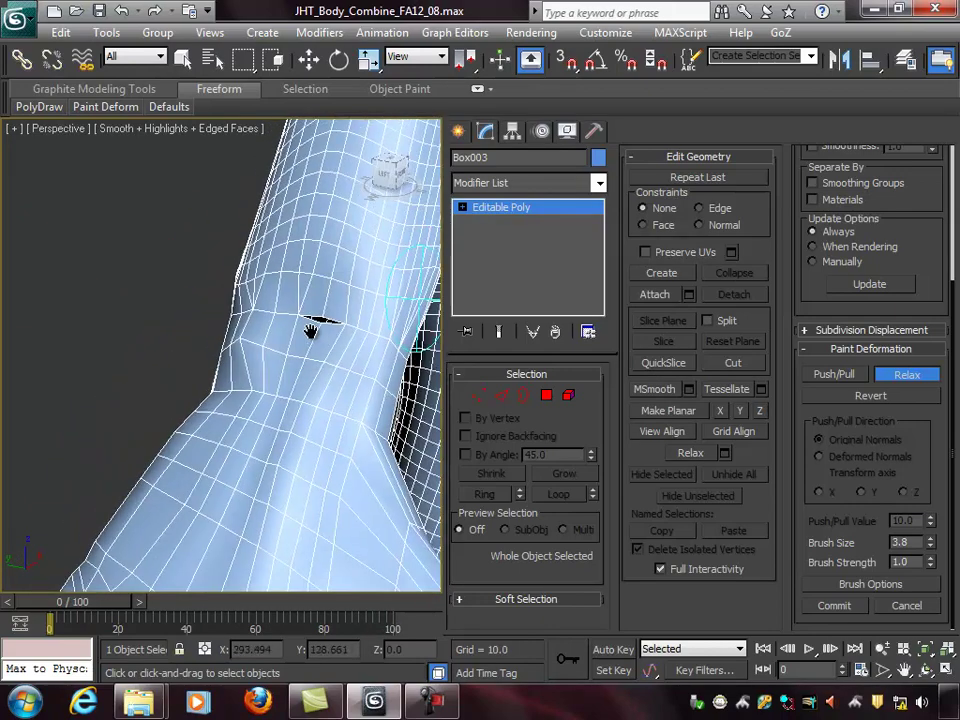
middle_click_drag(310, 319, 318, 329, "alt")
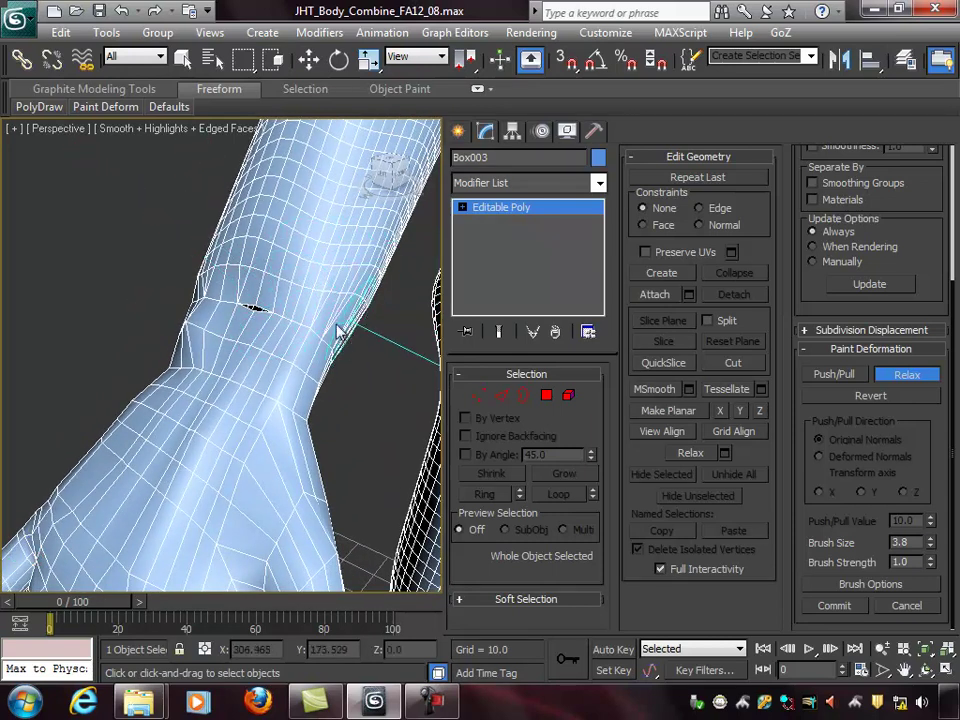
middle_click_drag(379, 317, 499, 332, "alt")
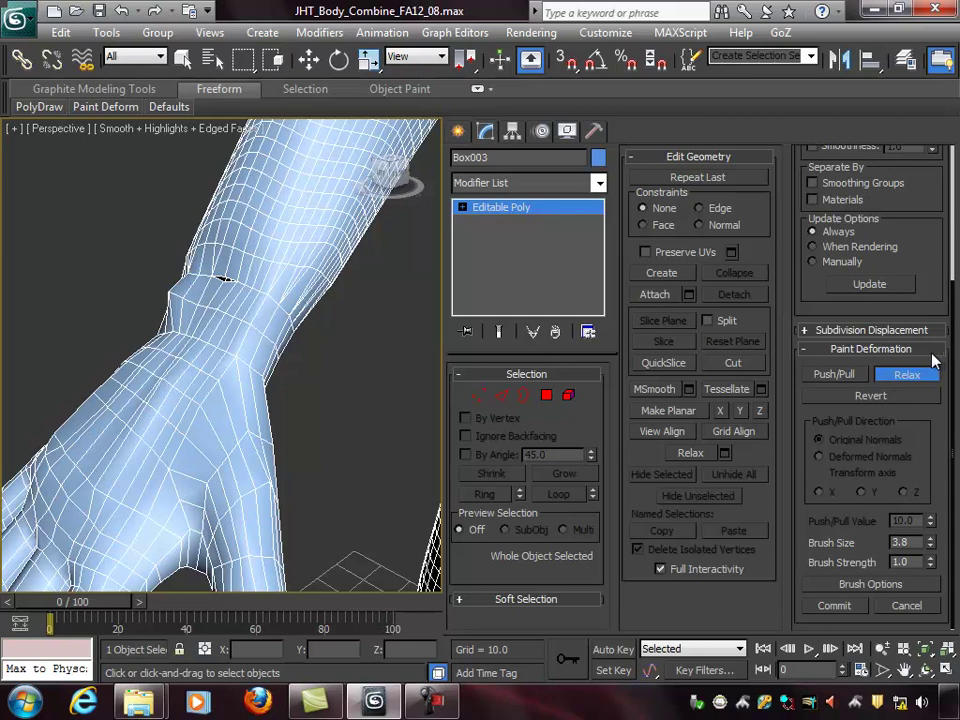
left_click_drag(315, 332, 318, 328)
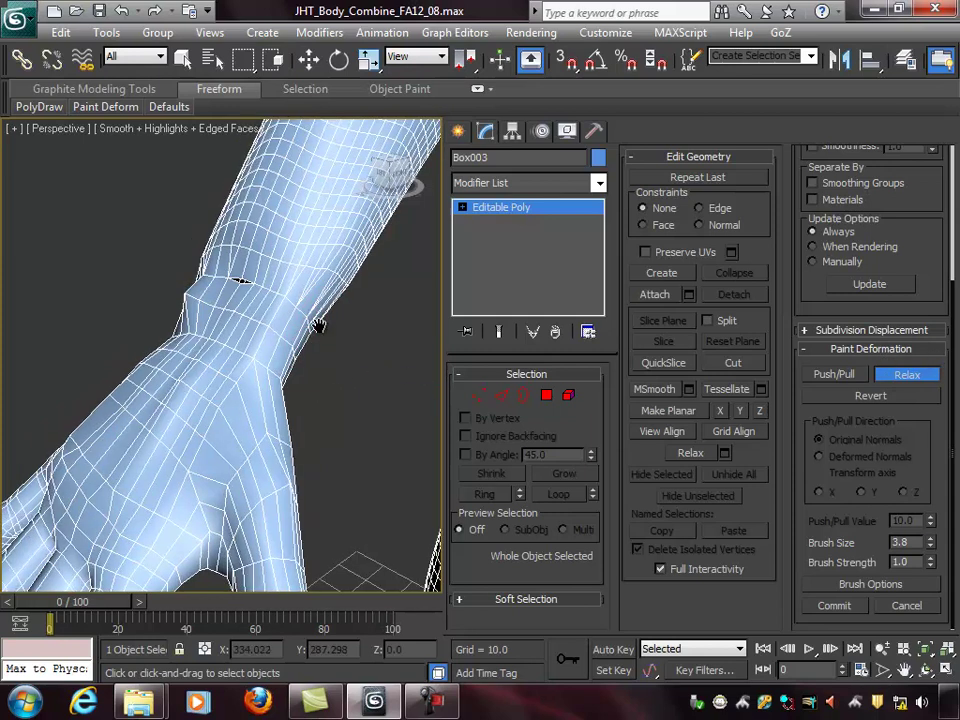
key("w")
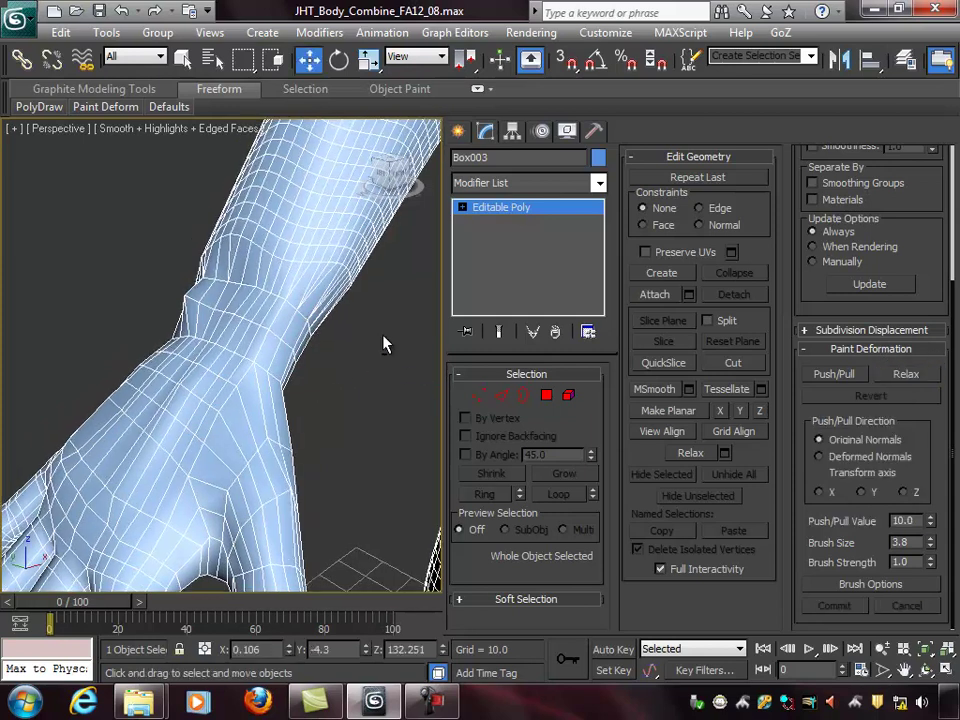
Switch to vertex editing and select all vertices of the lower forearm, wrist and upper hand around the seam.
middle_click_drag(383, 335, 377, 343, "alt")
left_click(479, 396)
middle_click_drag(264, 332, 305, 348, "alt")
left_click_drag(175, 292, 305, 372)
scroll(330, 376, "up", 2)
middle_click_drag(347, 379, 339, 359)
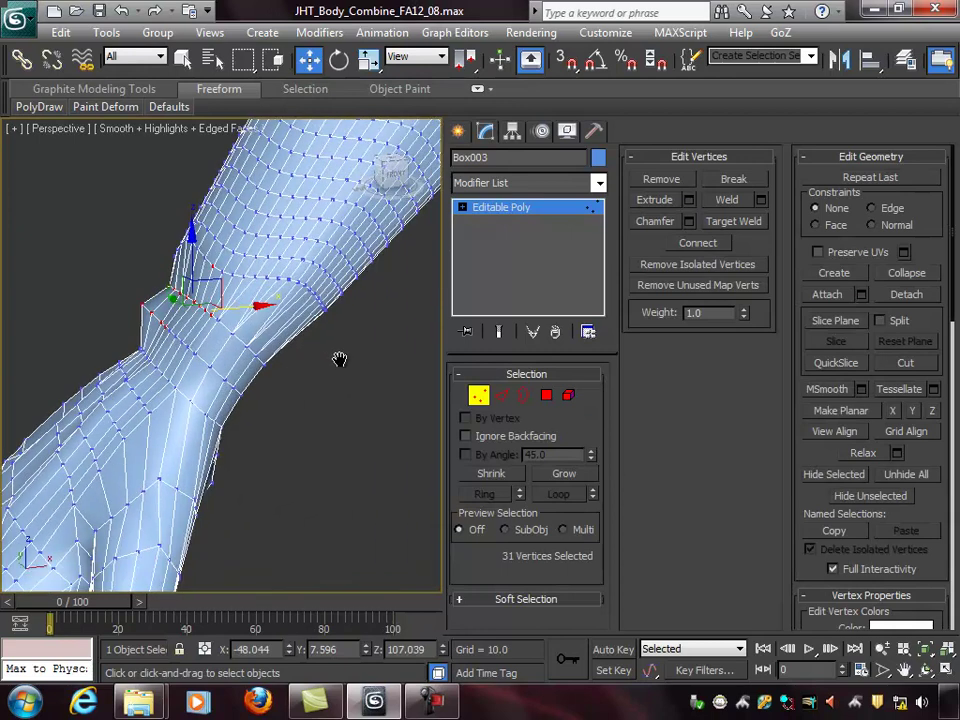
scroll(340, 368, "down", 3)
left_click_drag(137, 272, 318, 400)
mouse_move(311, 363)
middle_mouse_down("alt")
mouse_move(152, 305)
mouse_move(326, 376)
middle_mouse_up("alt")
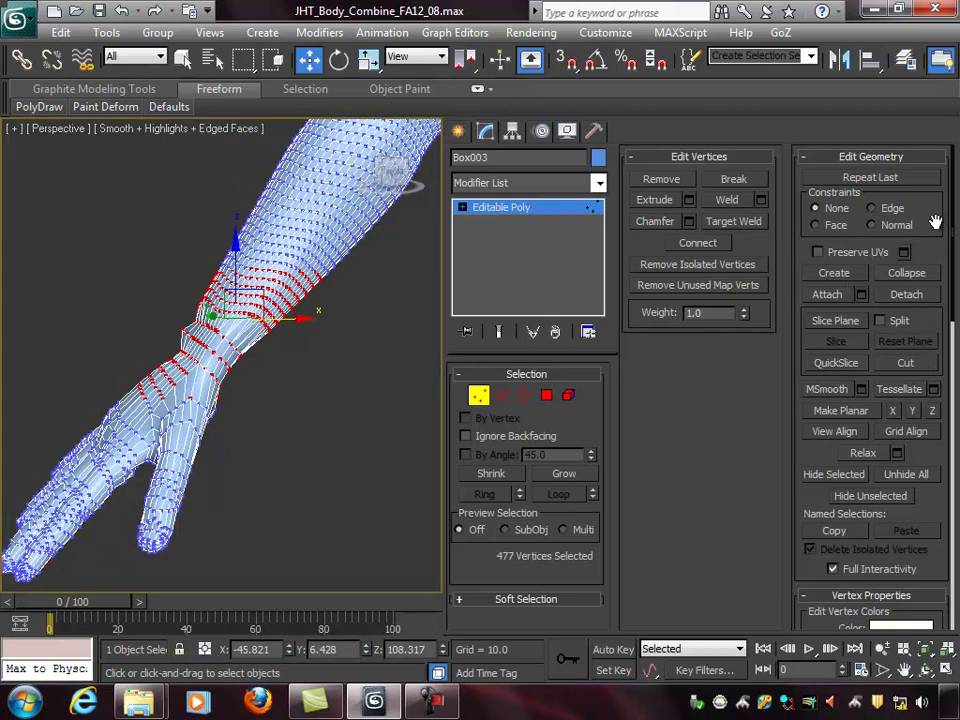
Weld the selected wrist vertices with a weld threshold of 0.01 and leave vertex editing.
left_click(761, 200)
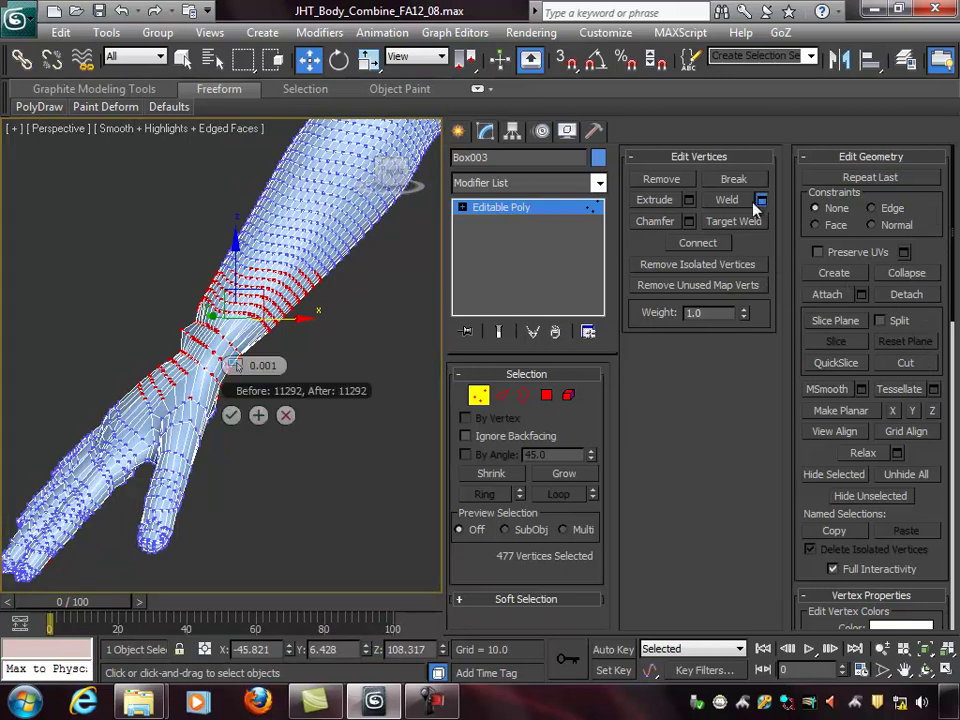
key("BackSpace")
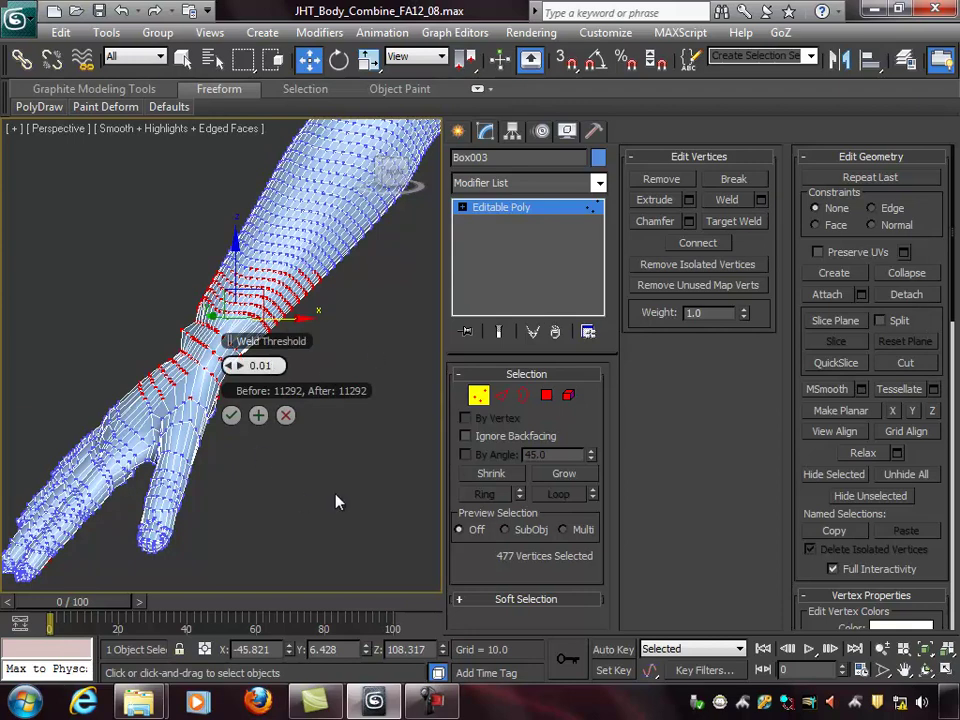
left_click(231, 415)
left_click(318, 410)
scroll(306, 364, "up", 5)
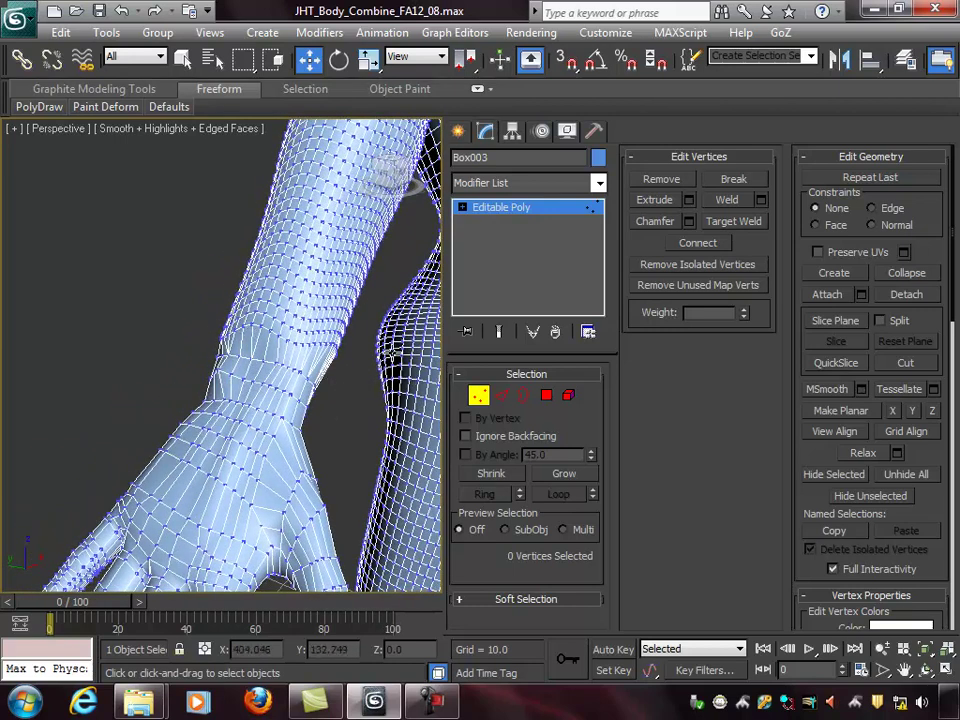
left_click(479, 400)
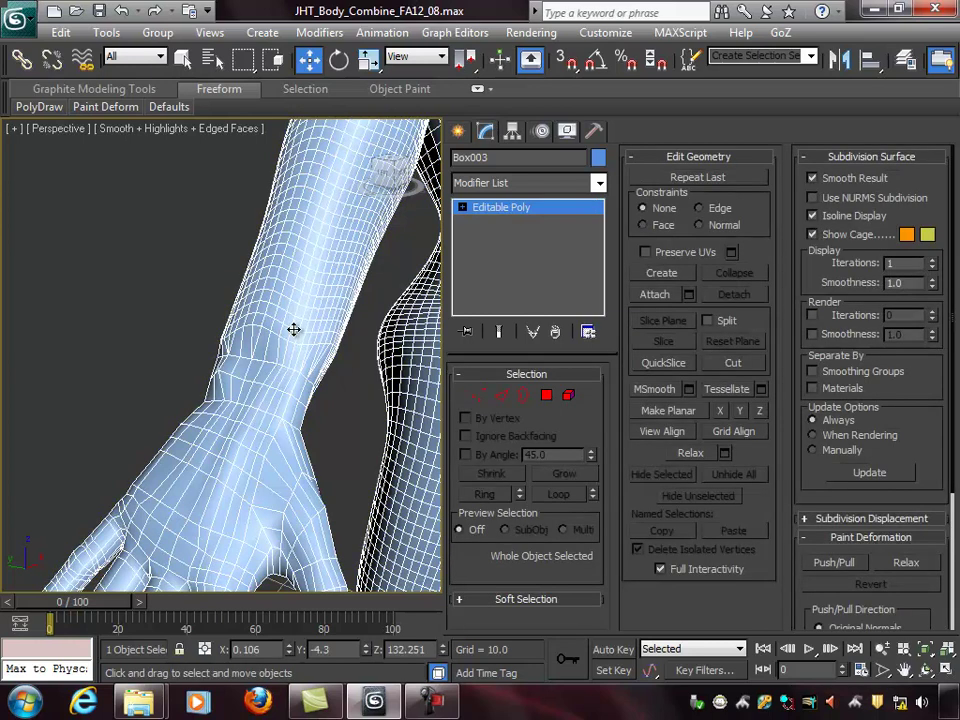
middle_click_drag(361, 236, 348, 235, "alt")
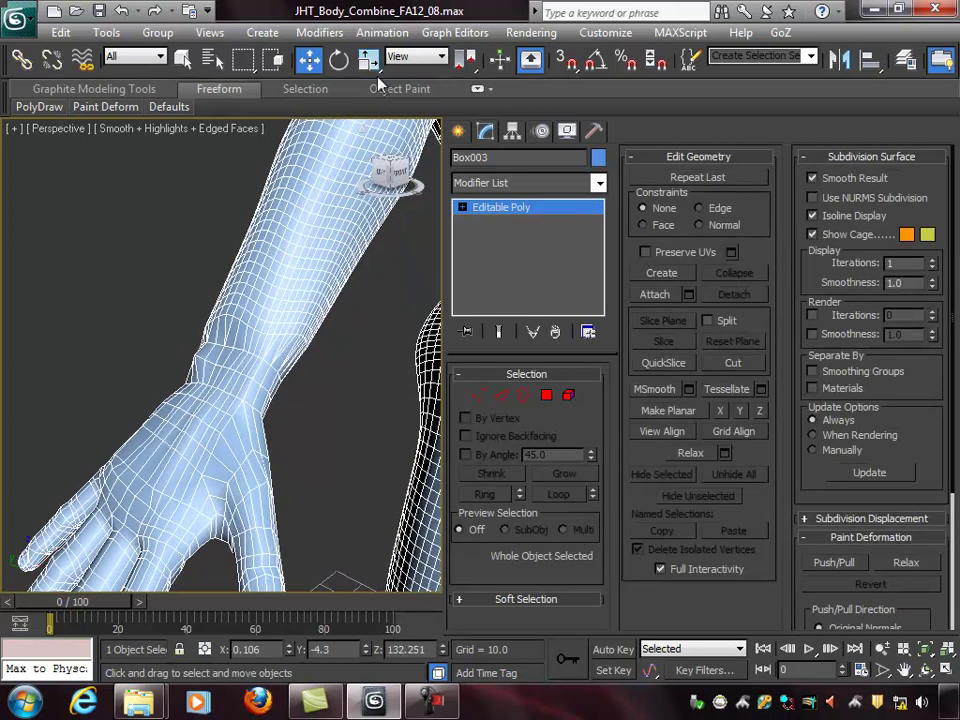
Activate the Relax/Soften paint deform brush and adjust its radius to fit the wrist.
left_click(478, 90)
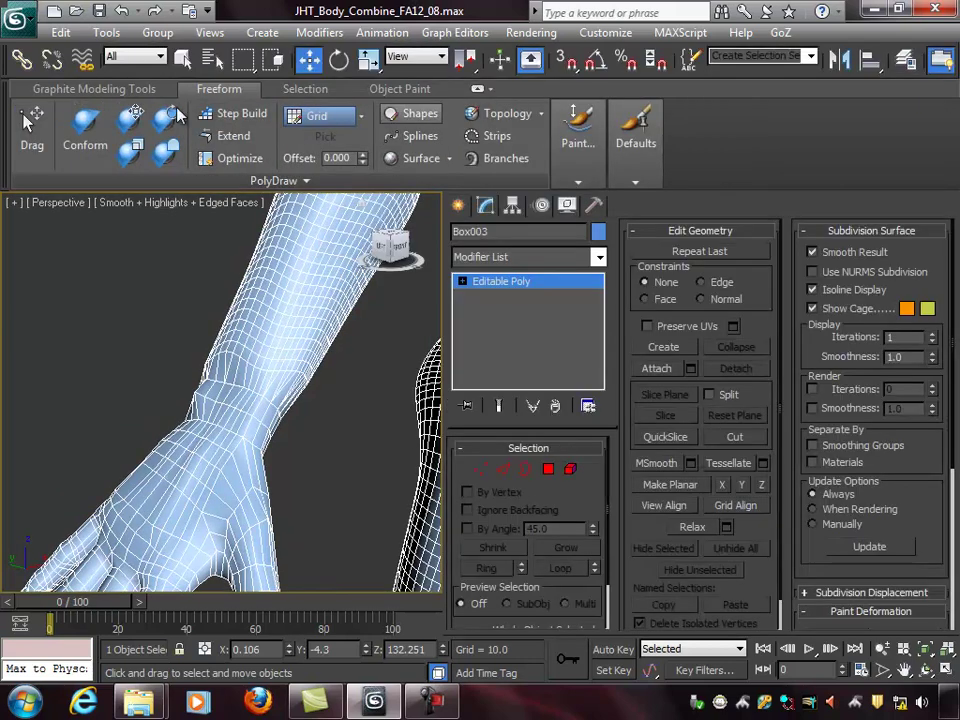
left_click(577, 132)
left_click(206, 88)
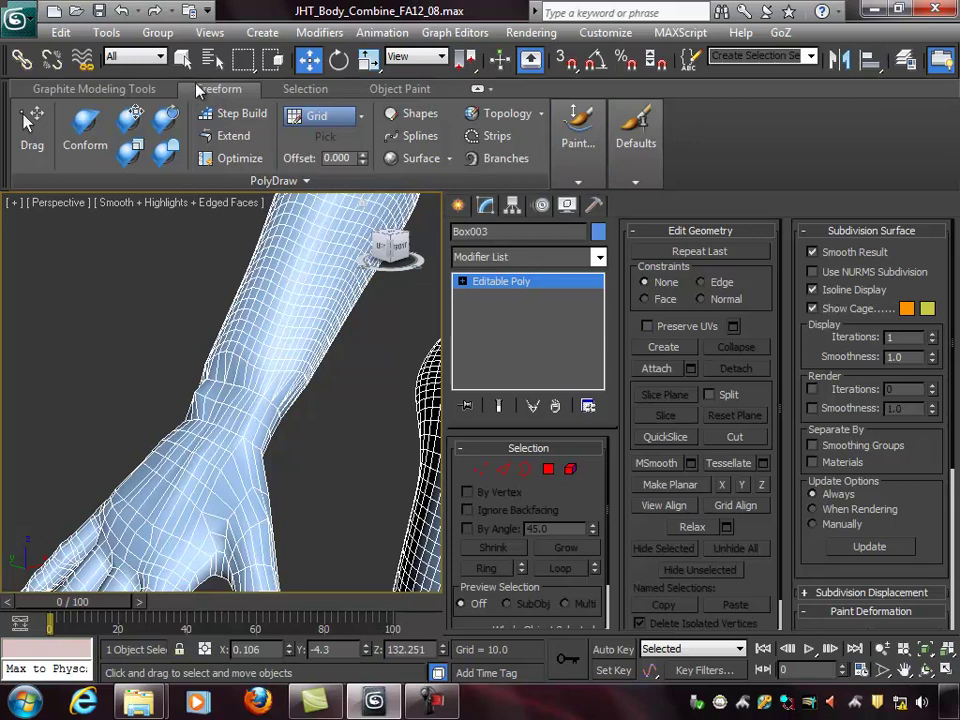
mouse_move(577, 140)
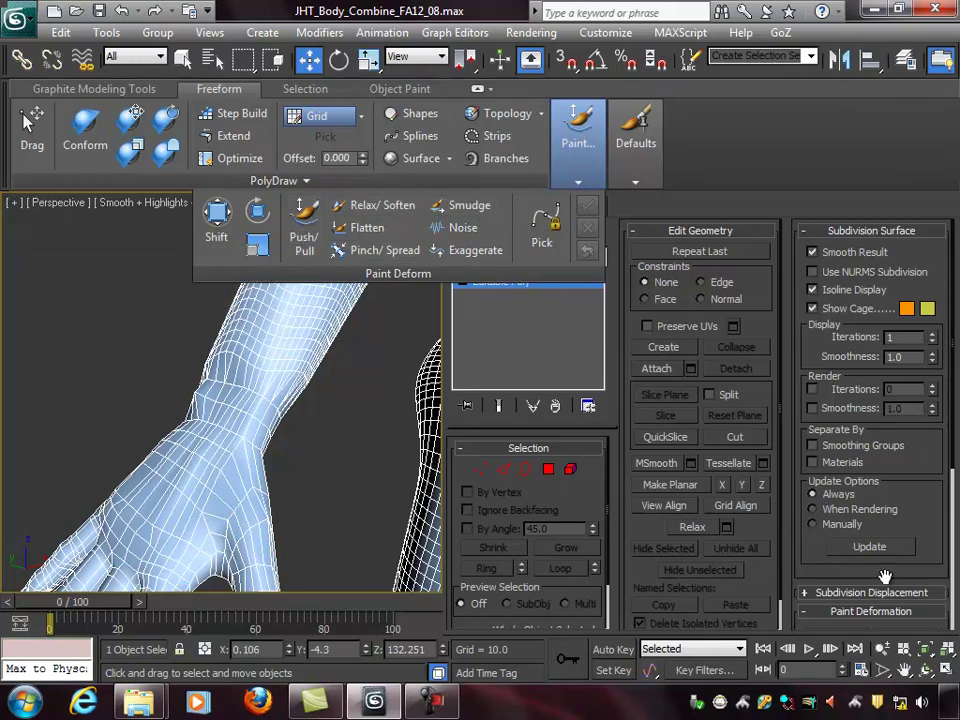
left_click(370, 205)
mouse_move(289, 358)
middle_mouse_down("alt")
mouse_move(307, 358)
mouse_move(269, 353)
middle_mouse_up("alt")
left_click_drag(255, 335, 266, 461, "ctrl+shift")
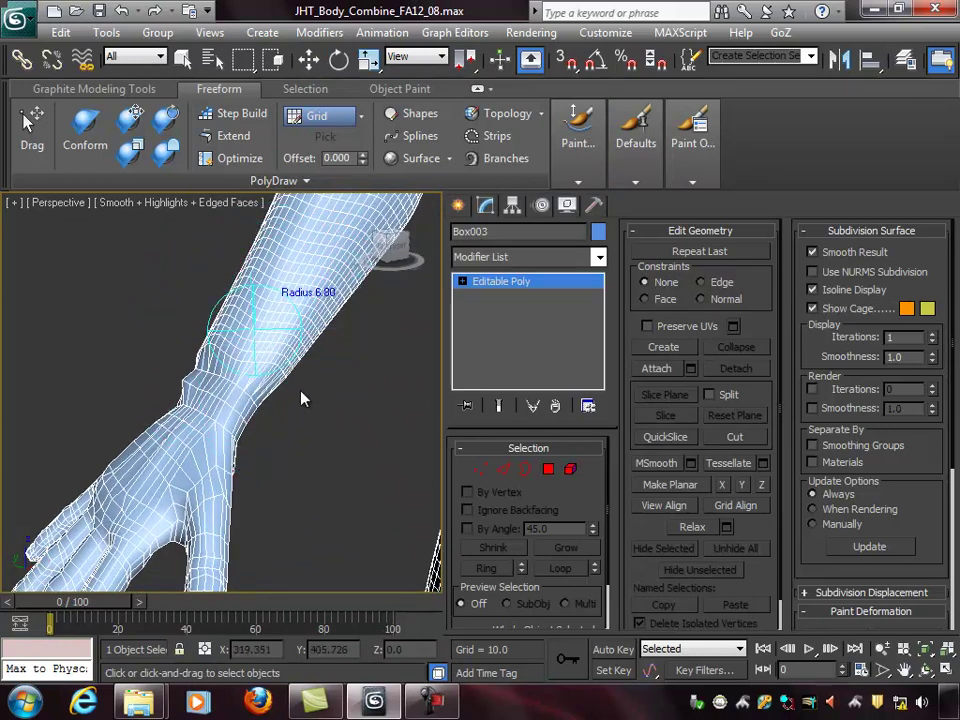
mouse_move(286, 302)
left_mouse_down("ctrl+shift")
mouse_move(284, 322)
mouse_move(292, 316)
left_mouse_up("ctrl+shift")
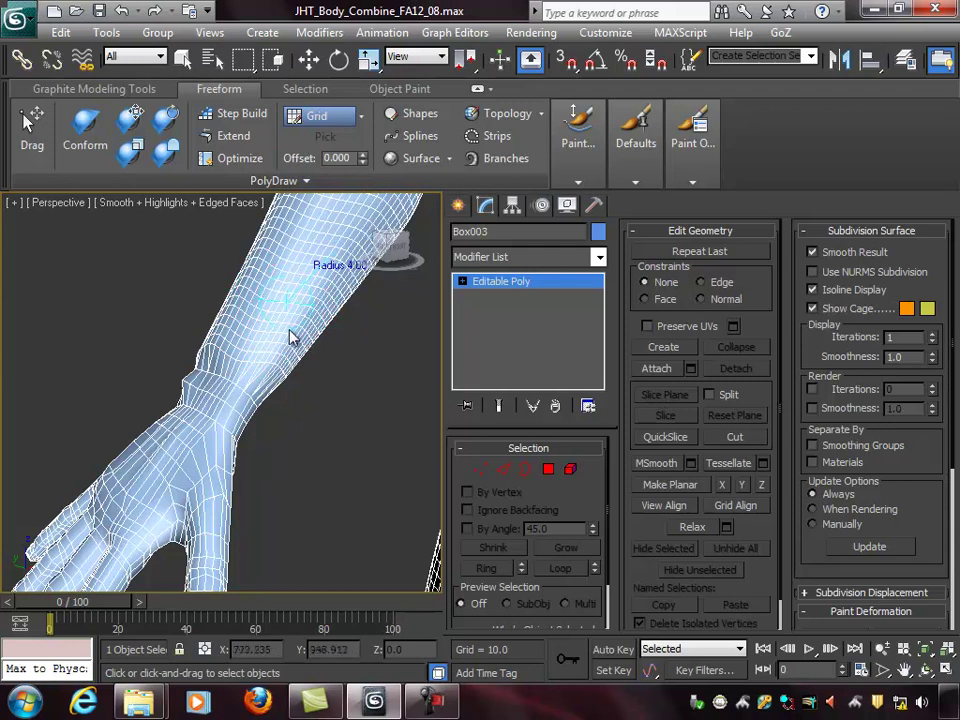
Relax the wrist seam all the way around with the Relax/Soften brush and leave the brush.
left_click_drag(212, 349, 270, 366)
mouse_move(343, 381)
middle_mouse_down("alt")
mouse_move(361, 388)
mouse_move(294, 381)
mouse_move(260, 357)
mouse_move(347, 347)
mouse_move(258, 360)
middle_mouse_up("alt")
scroll(278, 366, "down", 3)
scroll(265, 350, "up", 5)
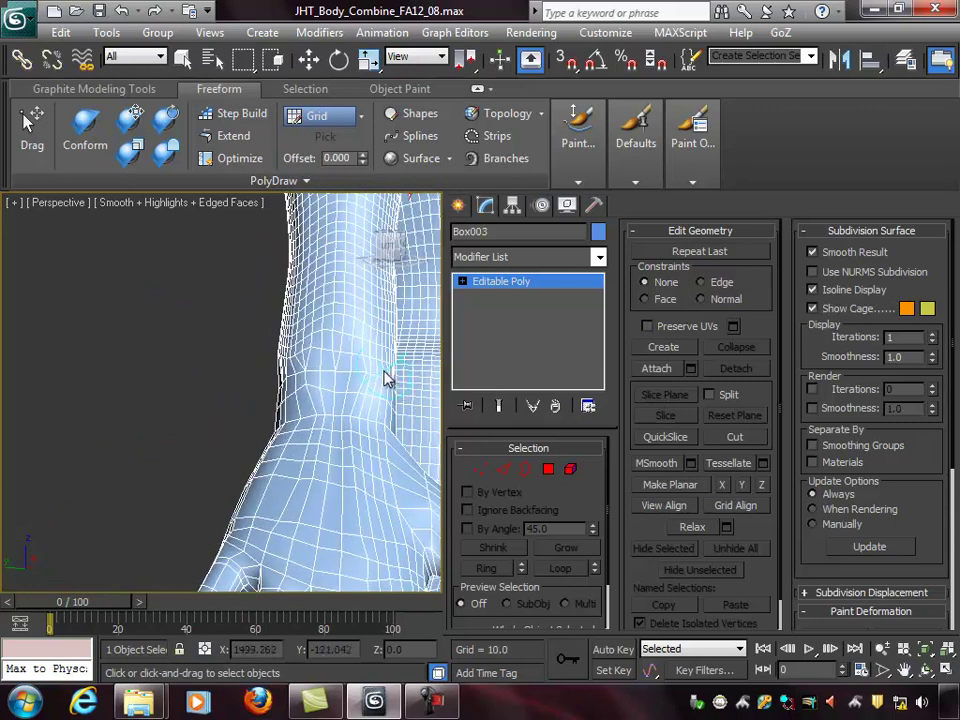
middle_click_drag(390, 386, 374, 392, "alt")
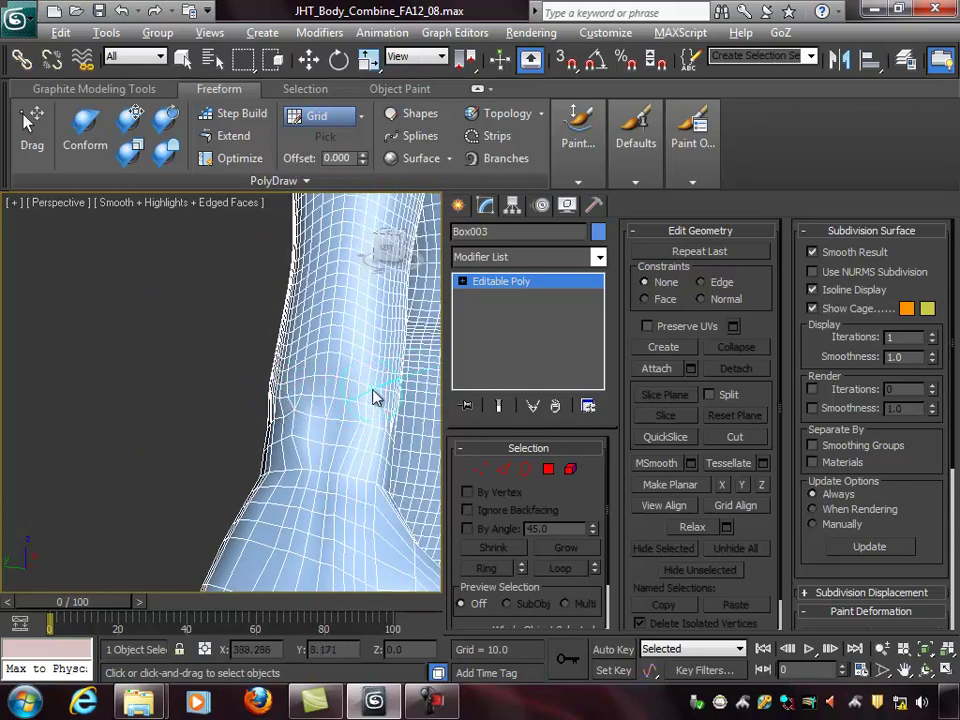
middle_click_drag(375, 396, 281, 383, "alt")
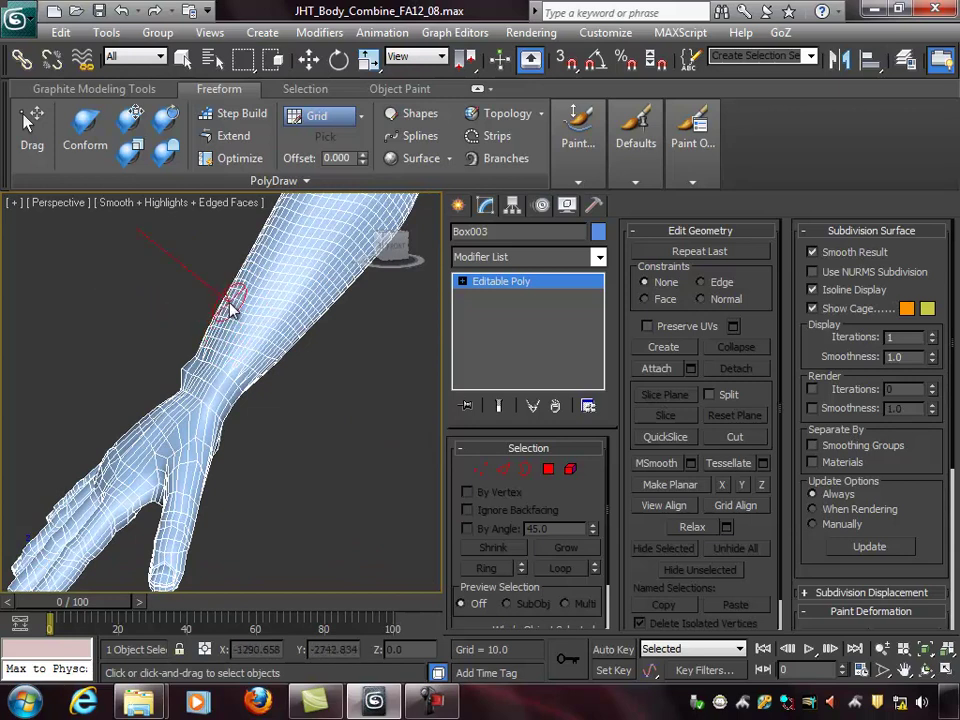
mouse_move(313, 381)
middle_mouse_down("alt")
mouse_move(422, 388)
mouse_move(252, 381)
mouse_move(396, 347)
middle_mouse_up("alt")
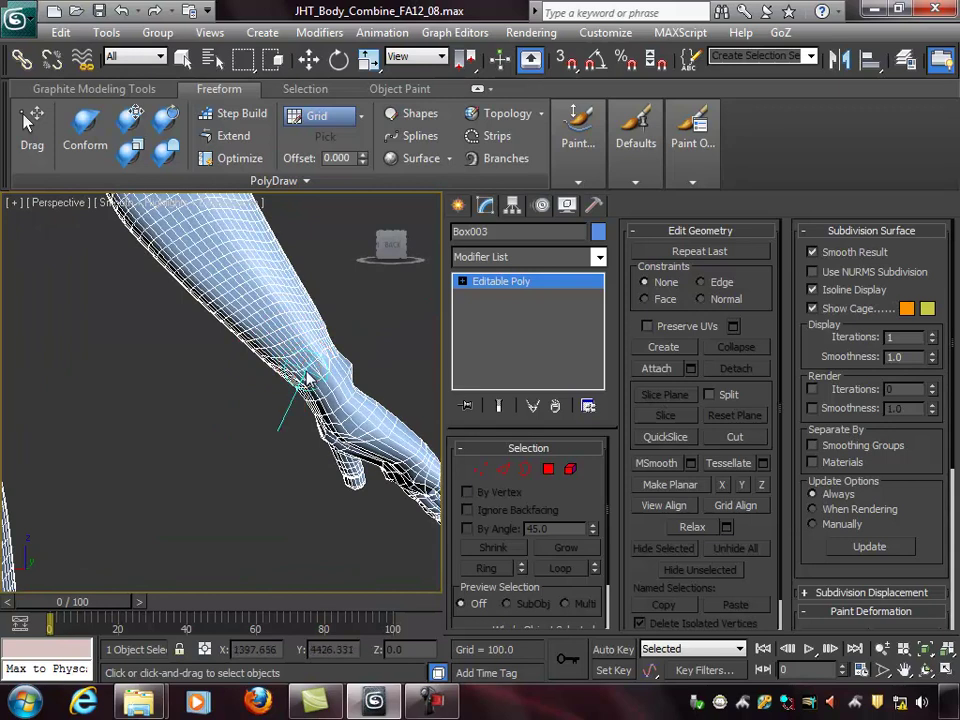
middle_click_drag(311, 381, 422, 328, "alt")
scroll(316, 357, "up", 2)
middle_click_drag(316, 357, 272, 381, "alt")
scroll(285, 381, "up", 2)
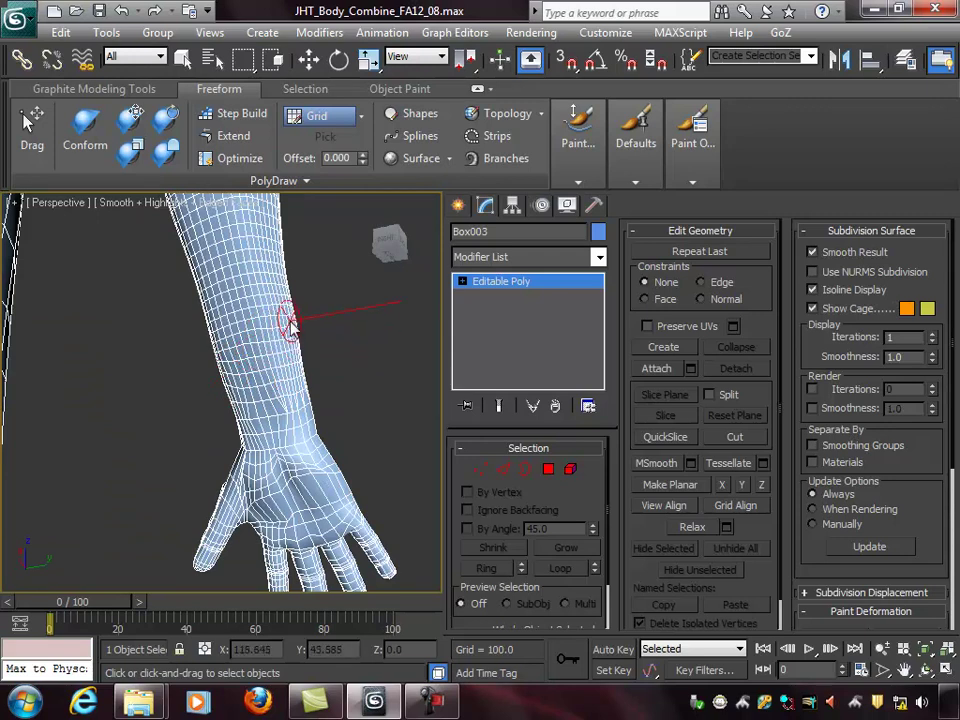
key("F4")
mouse_move(266, 426)
middle_mouse_down("alt")
mouse_move(407, 413)
mouse_move(190, 373)
mouse_move(188, 358)
middle_mouse_up("alt")
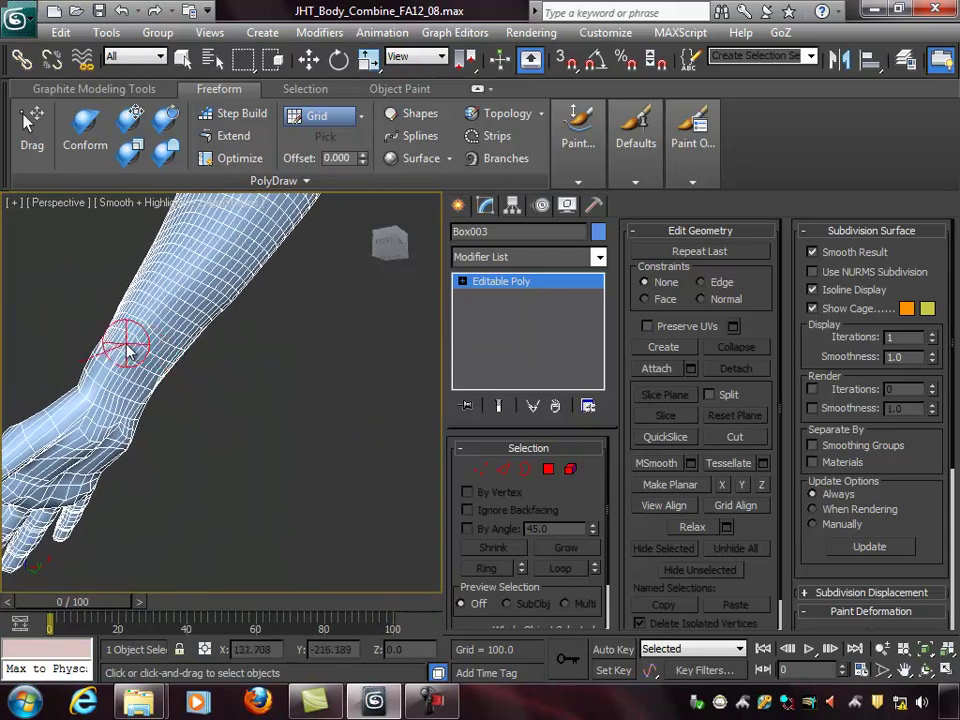
mouse_move(287, 339)
middle_mouse_down("alt")
mouse_move(223, 340)
mouse_move(315, 403)
mouse_move(199, 381)
mouse_move(298, 394)
middle_mouse_up("alt")
middle_click_drag(225, 317, 279, 383, "alt")
middle_click_drag(452, 355, 303, 398, "alt")
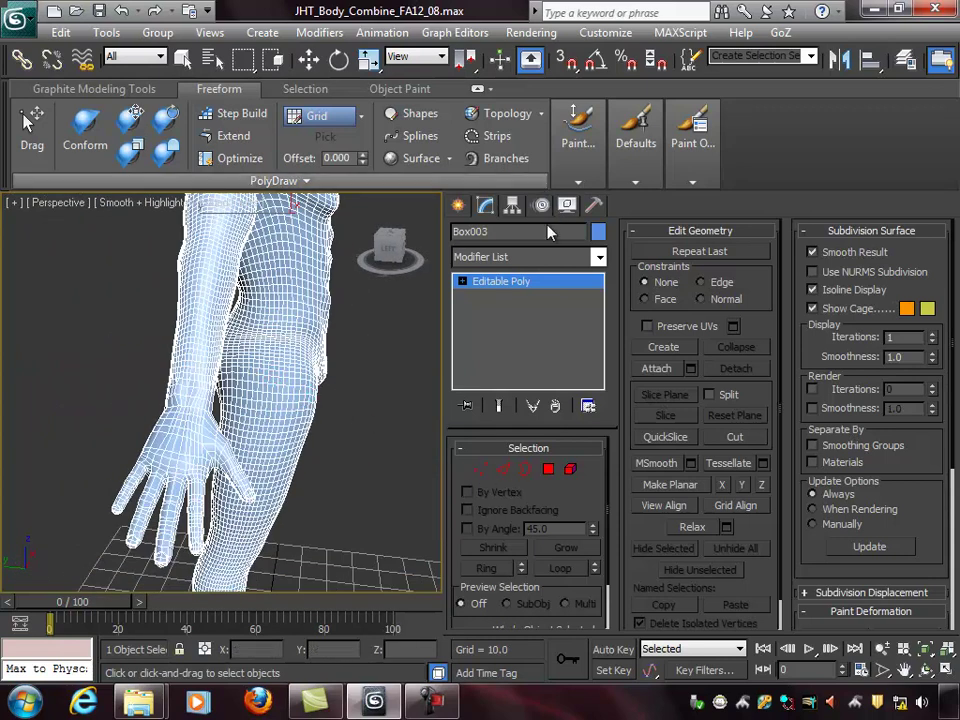
key("w")
Examine the relaxed wrist and the whole model in plain shading without mesh edges.
middle_click_drag(381, 367, 280, 347, "alt")
left_click(280, 347)
mouse_move(336, 376)
middle_mouse_down("alt")
mouse_move(285, 379)
mouse_move(288, 388)
mouse_move(332, 362)
mouse_move(531, 349)
mouse_move(393, 341)
mouse_move(298, 366)
mouse_move(337, 379)
middle_mouse_up("alt")
scroll(285, 379, "down", 3)
key("F4")
scroll(315, 408, "up", 5)
middle_click_drag(279, 418, 107, 401, "alt")
left_click(81, 349)
middle_click_drag(81, 349, 253, 370, "alt")
scroll(199, 358, "down", 5)
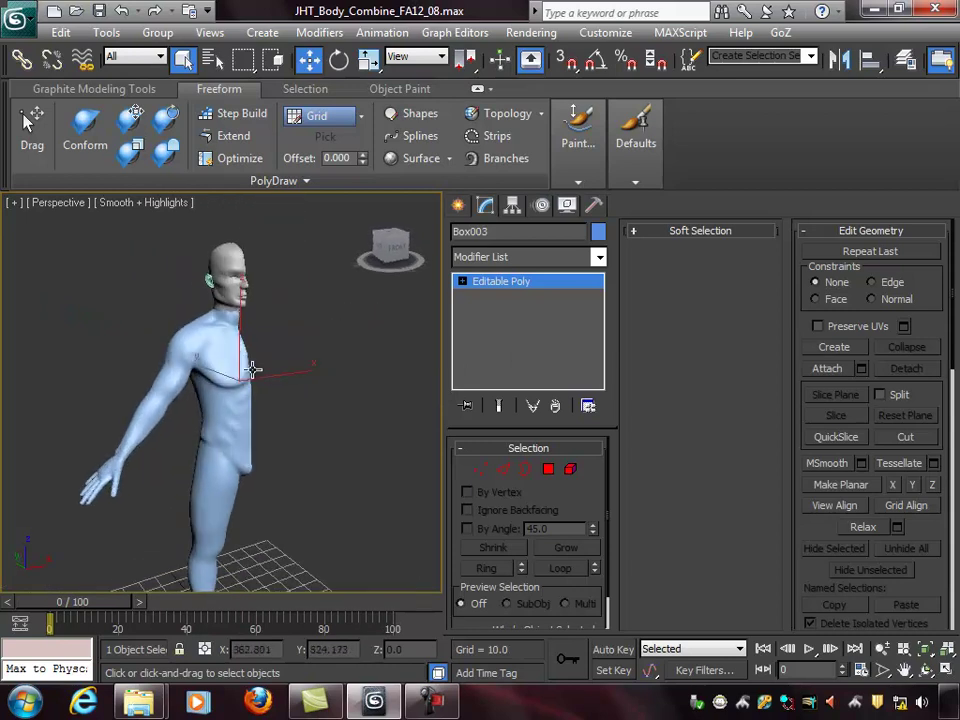
middle_click_drag(270, 313, 270, 347, "alt")
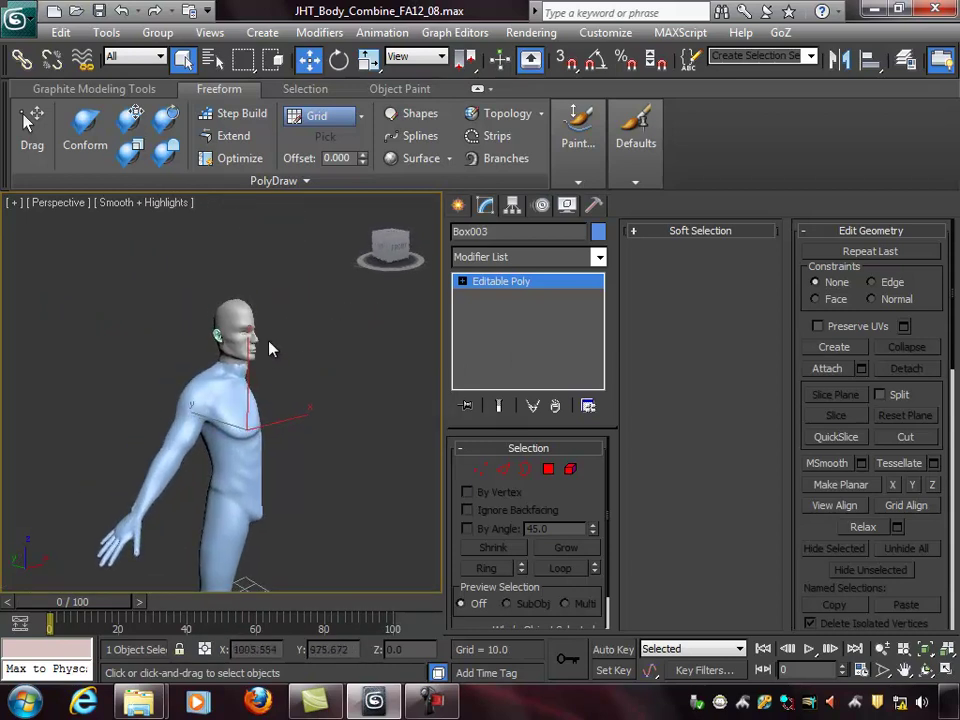
Show the mesh edges again, select the head mesh and compare its neck topology with the body's neck opening from several sides.
scroll(270, 347, "up", 6)
key("F4")
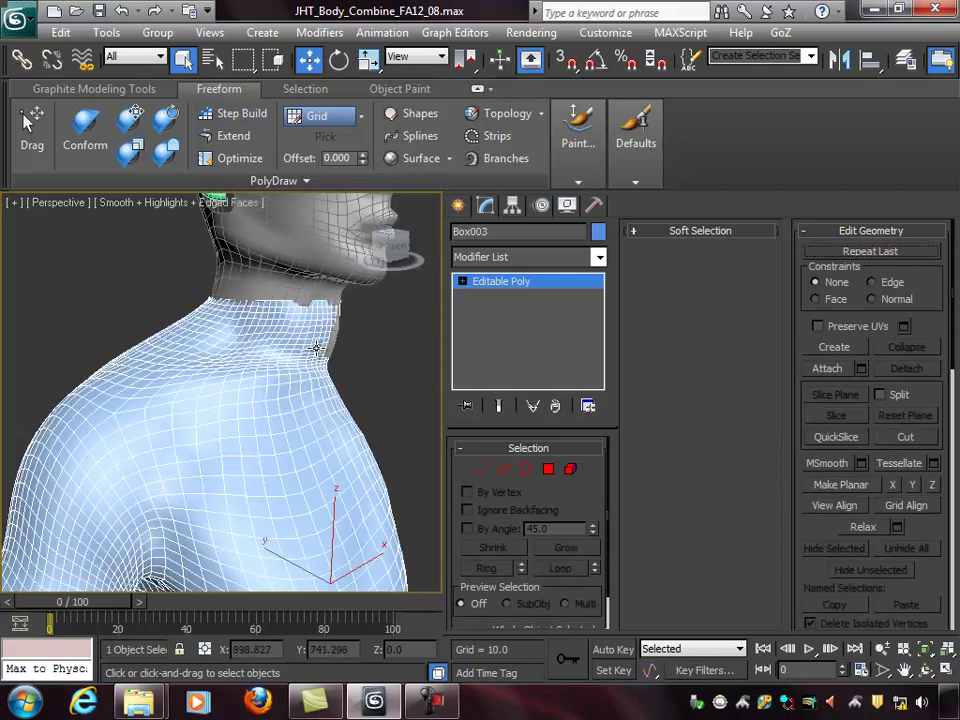
middle_click_drag(373, 401, 341, 372, "alt")
middle_click_drag(196, 386, 261, 388, "alt")
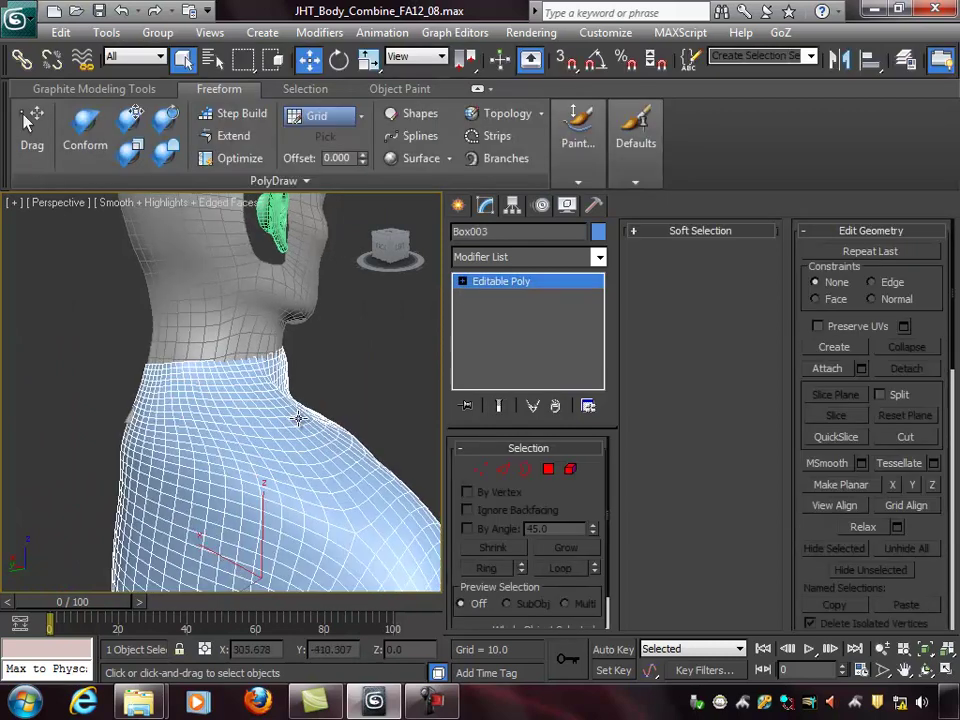
middle_click_drag(298, 418, 190, 410, "alt")
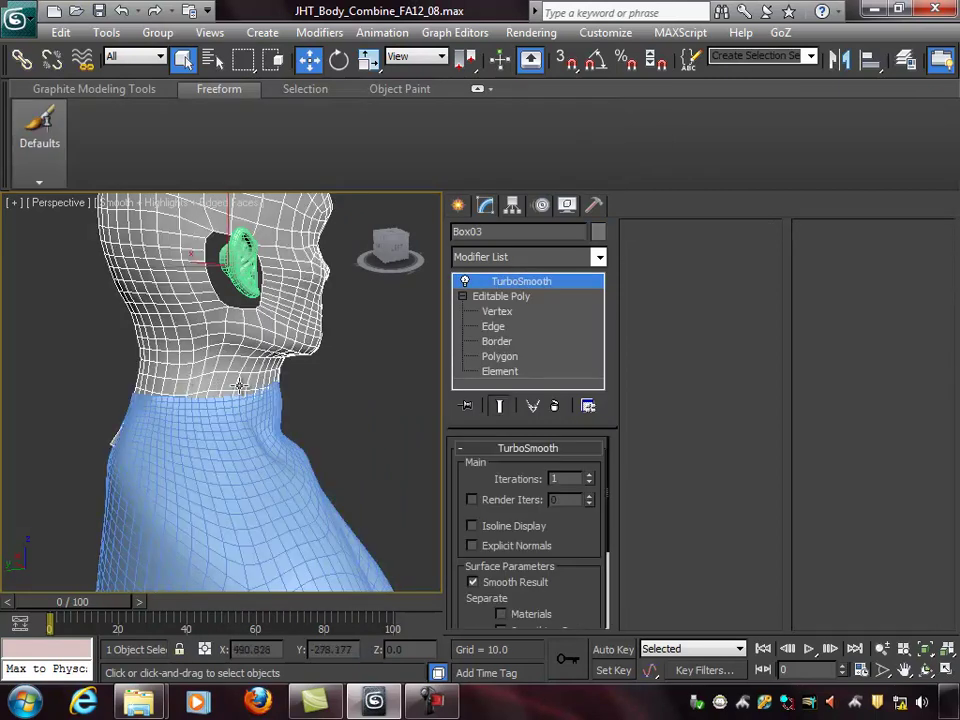
middle_click_drag(239, 385, 349, 394, "alt")
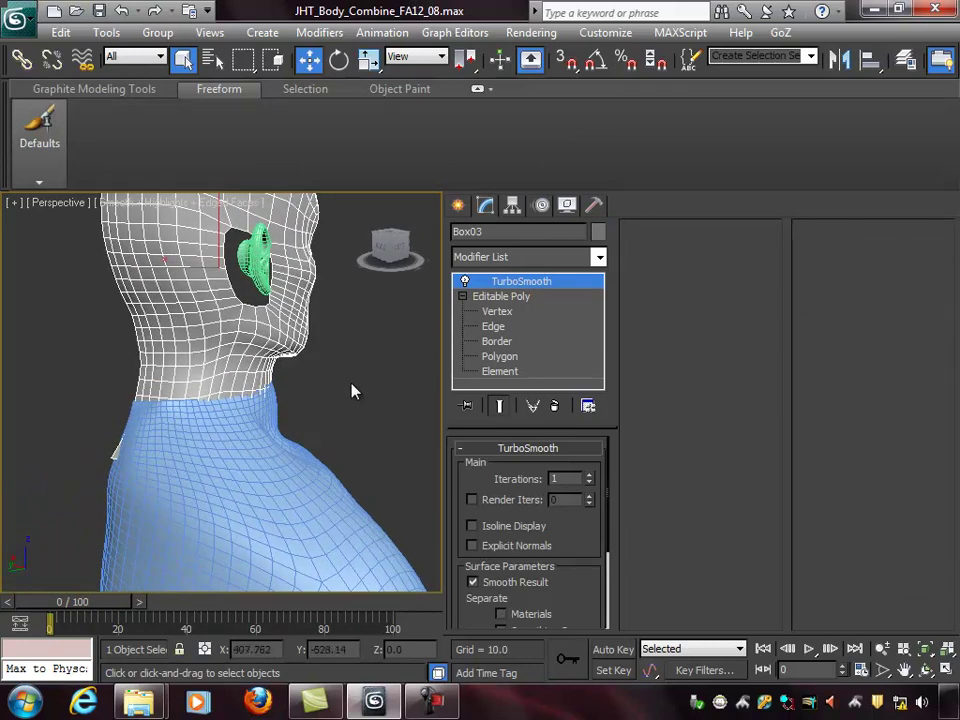
middle_click_drag(345, 385, 284, 405, "alt")
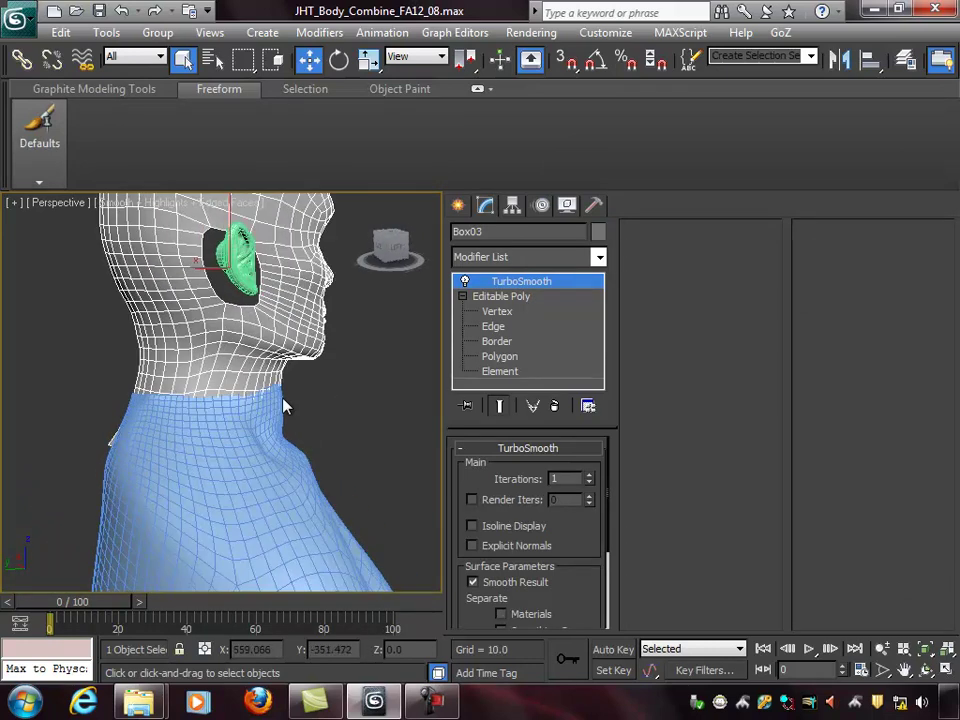
middle_click_drag(247, 370, 410, 365, "alt")
middle_click_drag(356, 330, 365, 413, "alt")
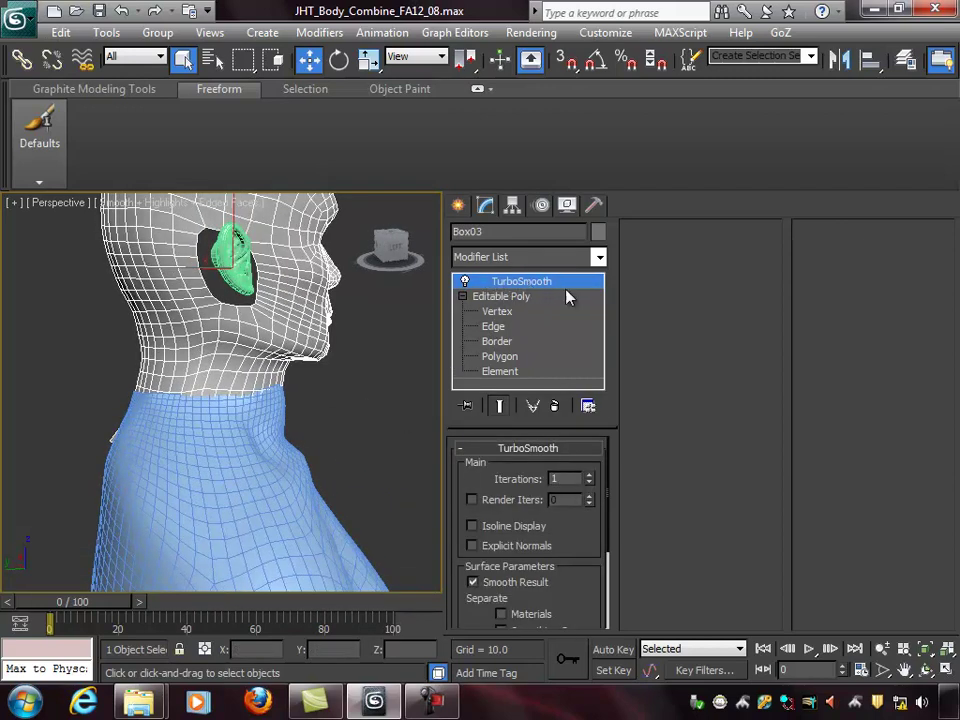
Set the head's TurboSmooth iterations to 2 and compare its mesh density with the body at the neck.
left_click(591, 476)
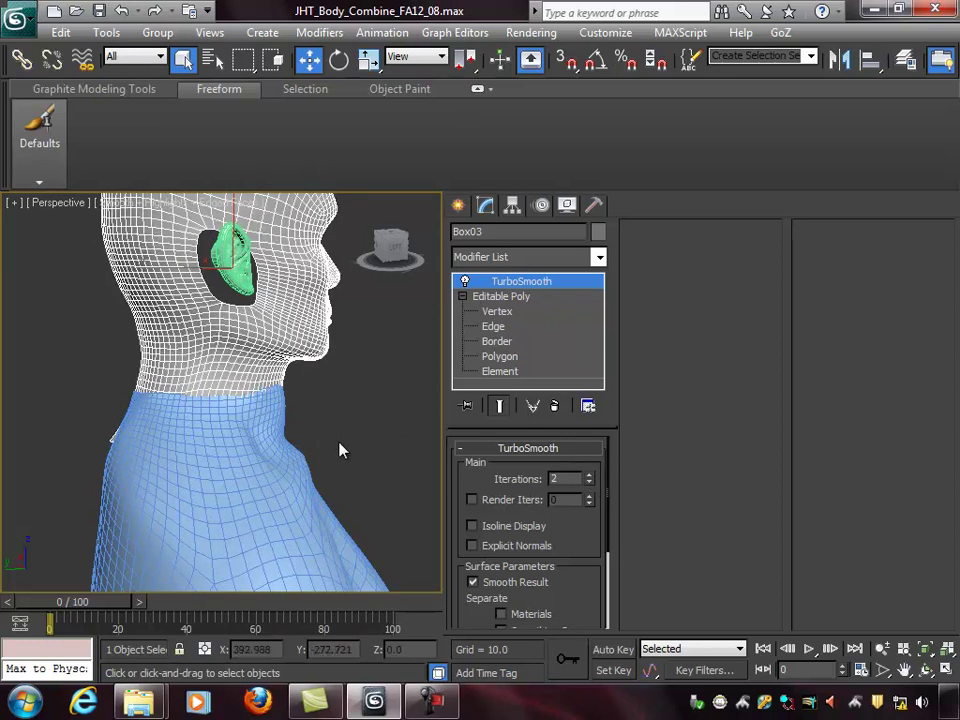
middle_click_drag(135, 385, 268, 404, "alt")
left_click(589, 484)
middle_click_drag(332, 433, 130, 395, "alt")
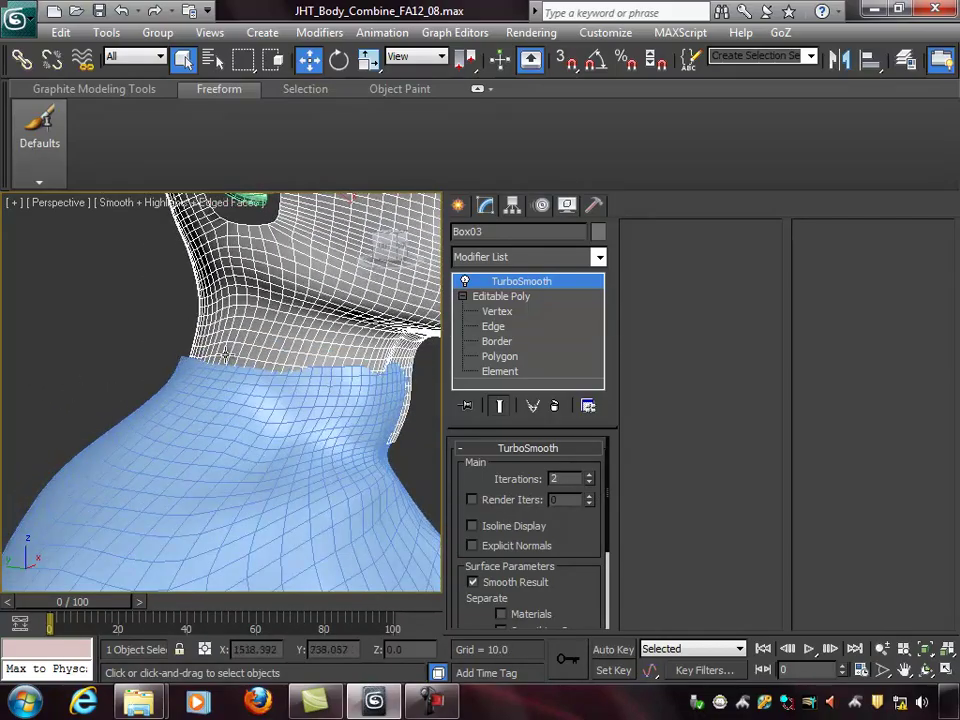
middle_click_drag(415, 400, 310, 386, "alt")
scroll(363, 443, "down", 5)
middle_click_drag(363, 443, 331, 399, "alt")
Attach the head mesh to the body mesh and leave the Attach command.
left_click(242, 452)
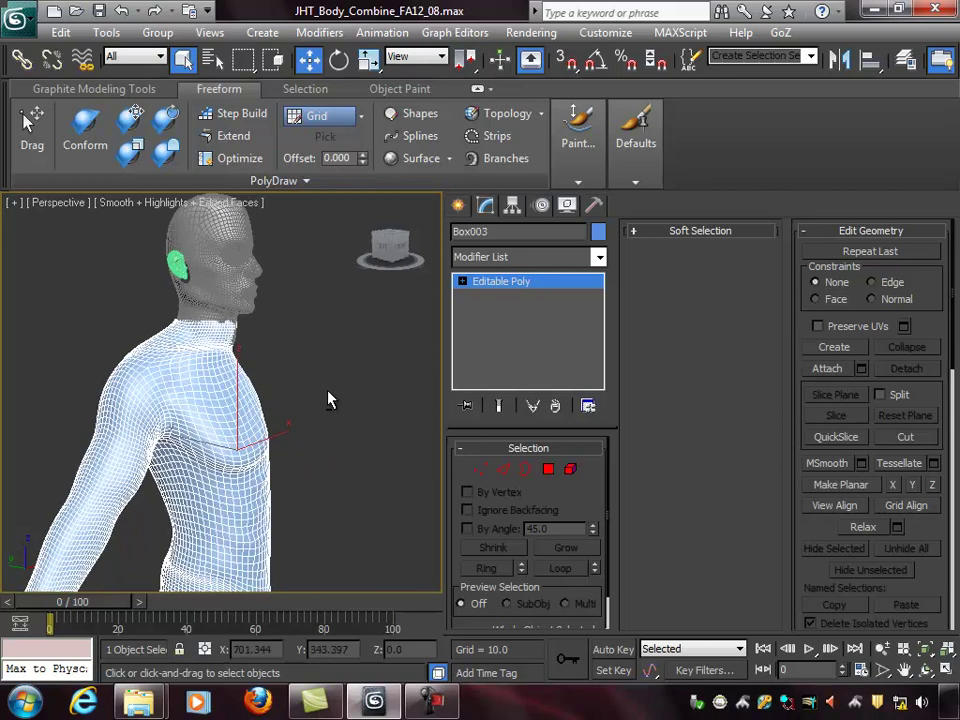
left_click(827, 369)
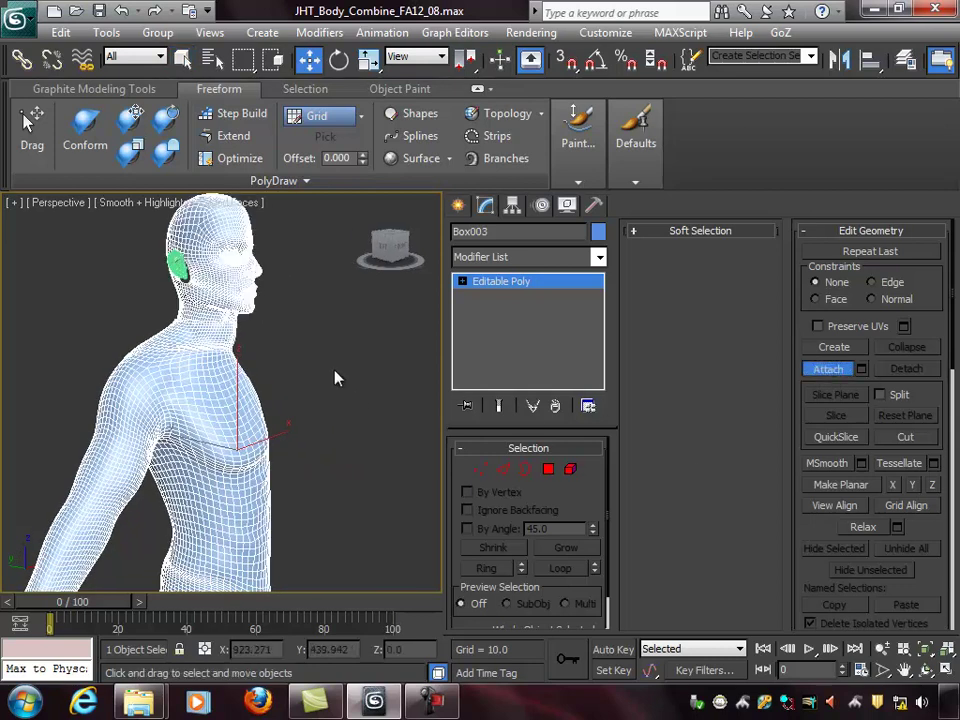
middle_click_drag(293, 360, 386, 377, "alt")
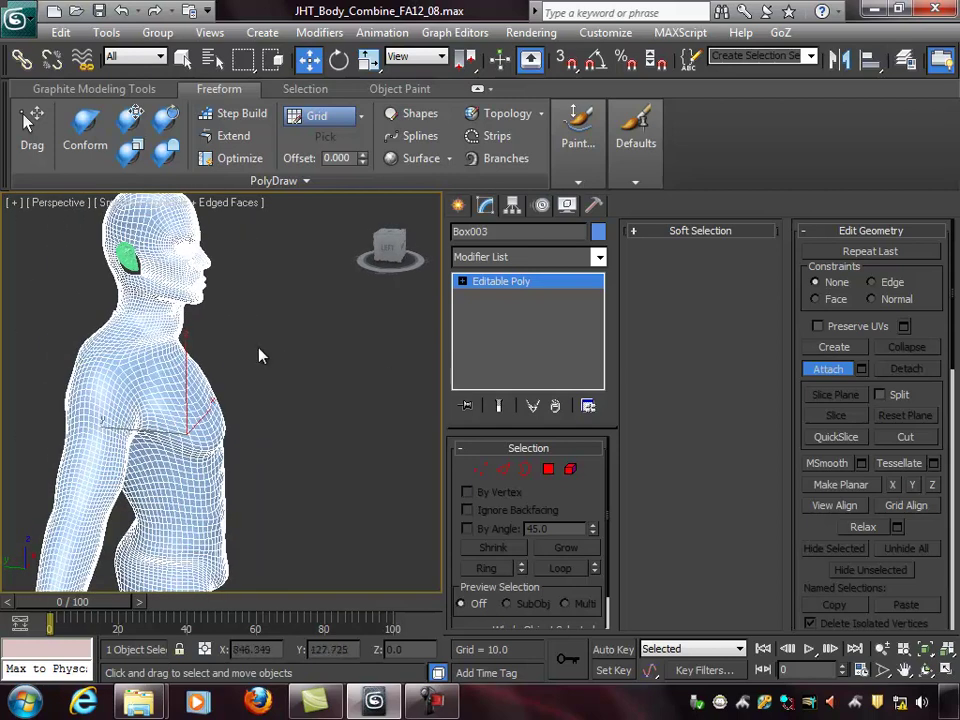
scroll(261, 356, "down", 4)
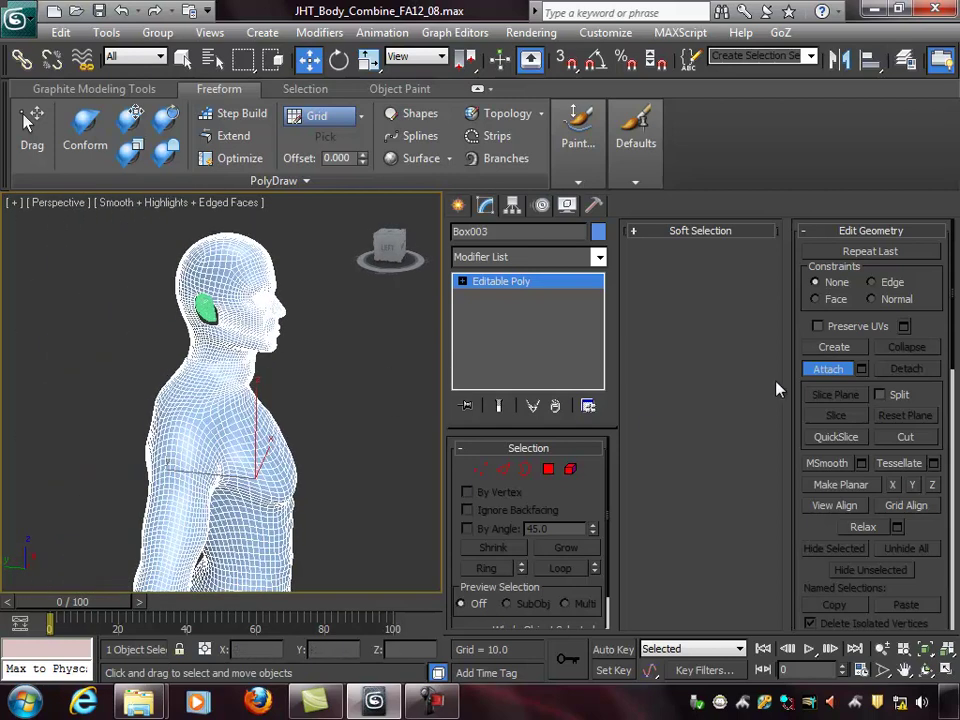
left_click(826, 370)
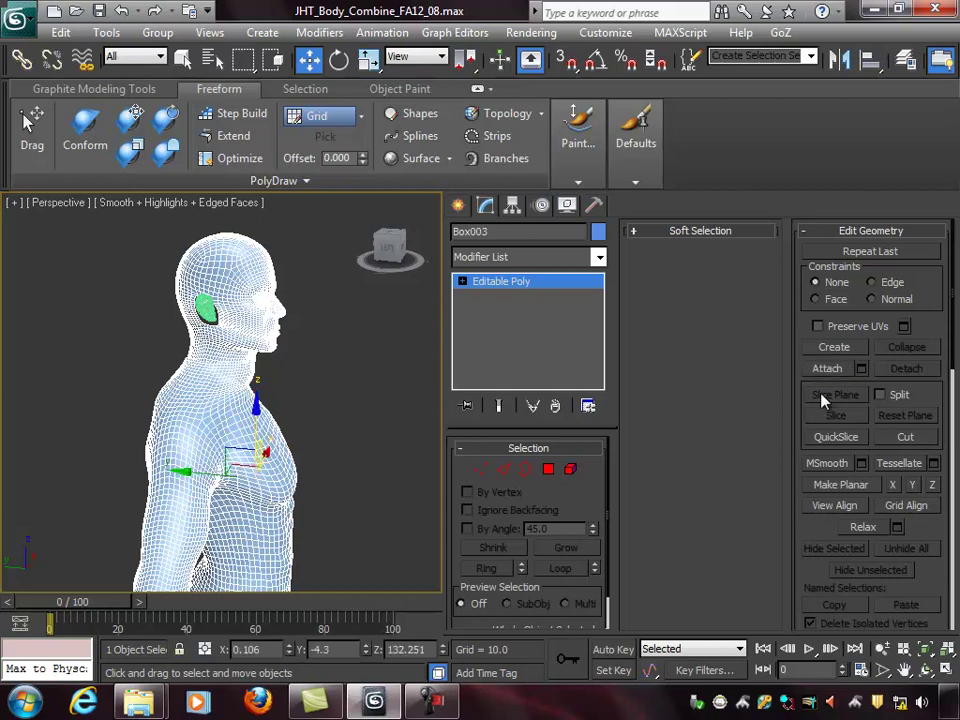
left_click(826, 370)
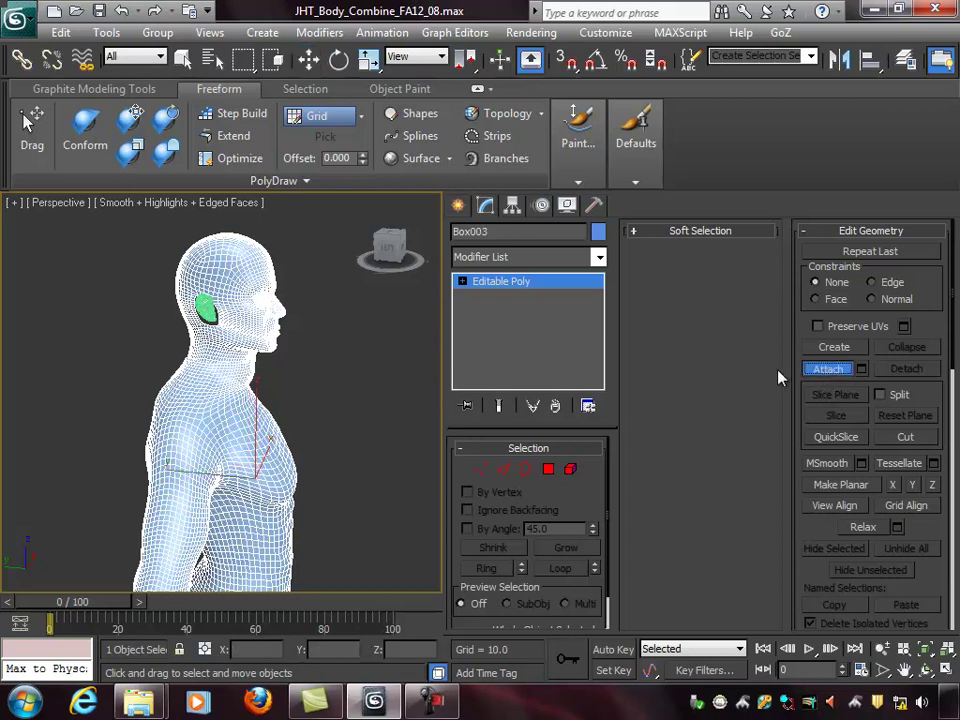
right_click(376, 362)
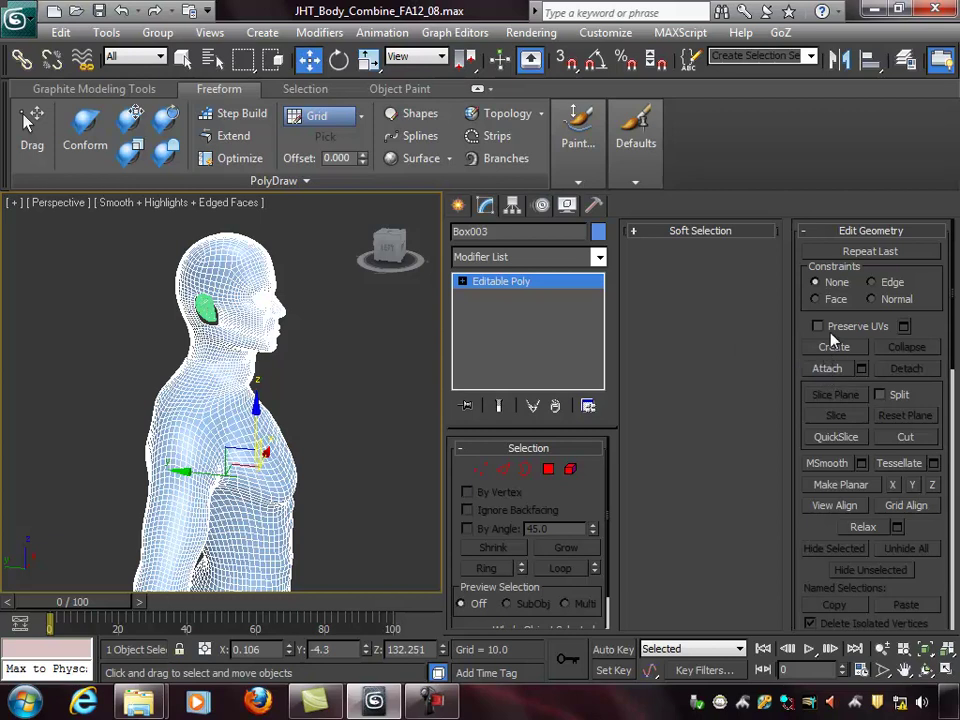
Examine where the head and body meshes overlap around the neck, from the back to the throat.
middle_click_drag(300, 364, 207, 347, "alt")
scroll(297, 403, "up", 4)
middle_click_drag(260, 389, 297, 360)
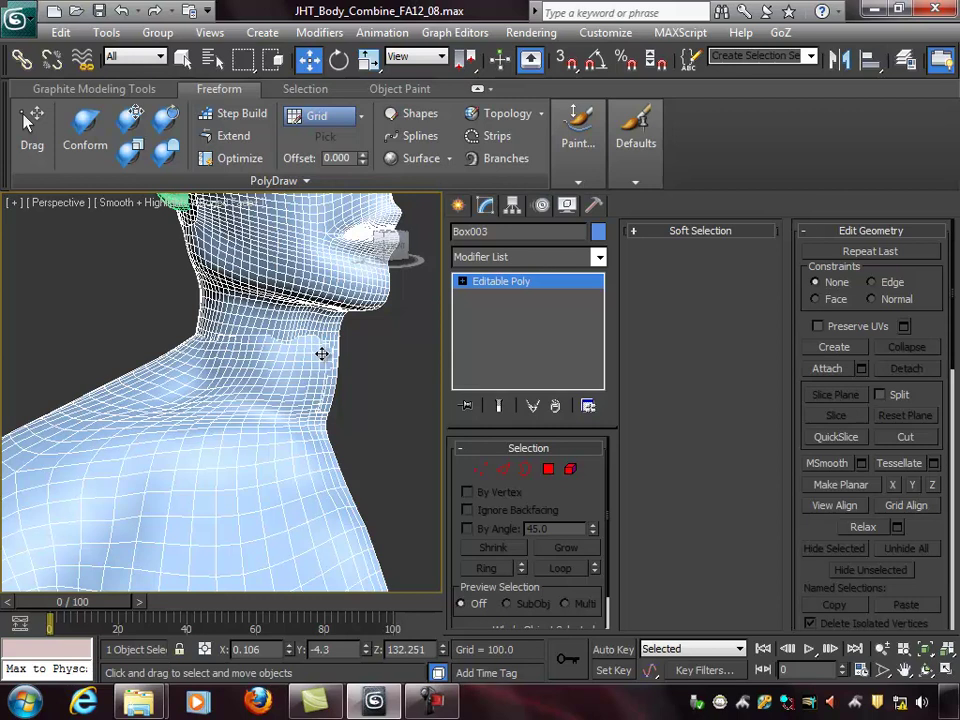
left_click_drag(302, 346, 296, 369)
middle_click_drag(296, 369, 232, 346)
scroll(298, 377, "up", 3)
left_click(192, 328)
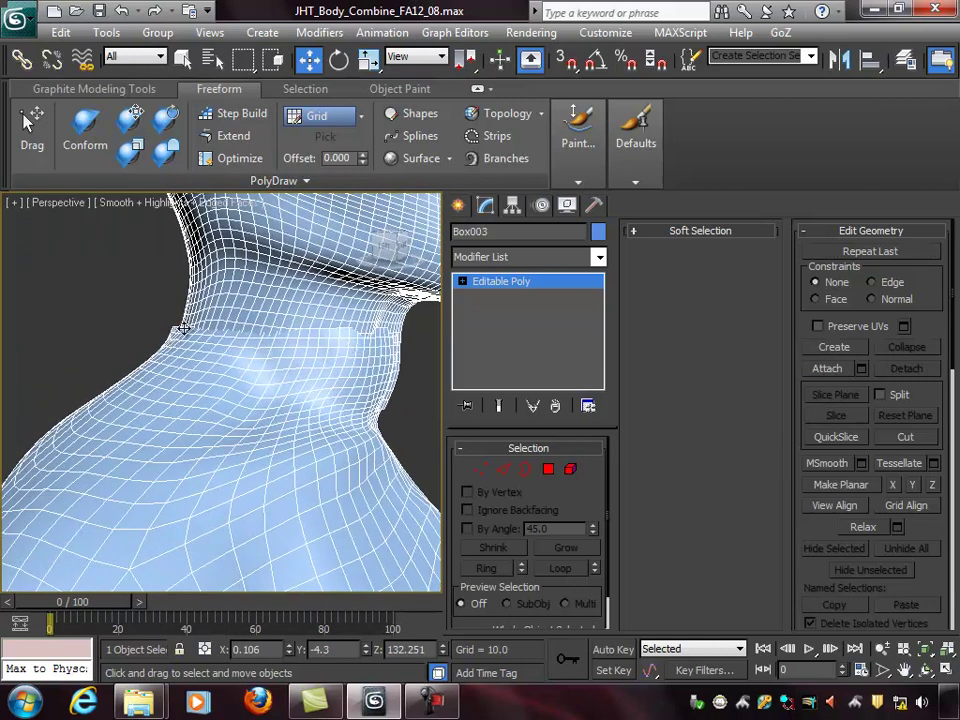
left_click(300, 311)
middle_click_drag(300, 311, 204, 328, "alt")
scroll(337, 303, "down", 3)
middle_click_drag(298, 353, 244, 351, "alt")
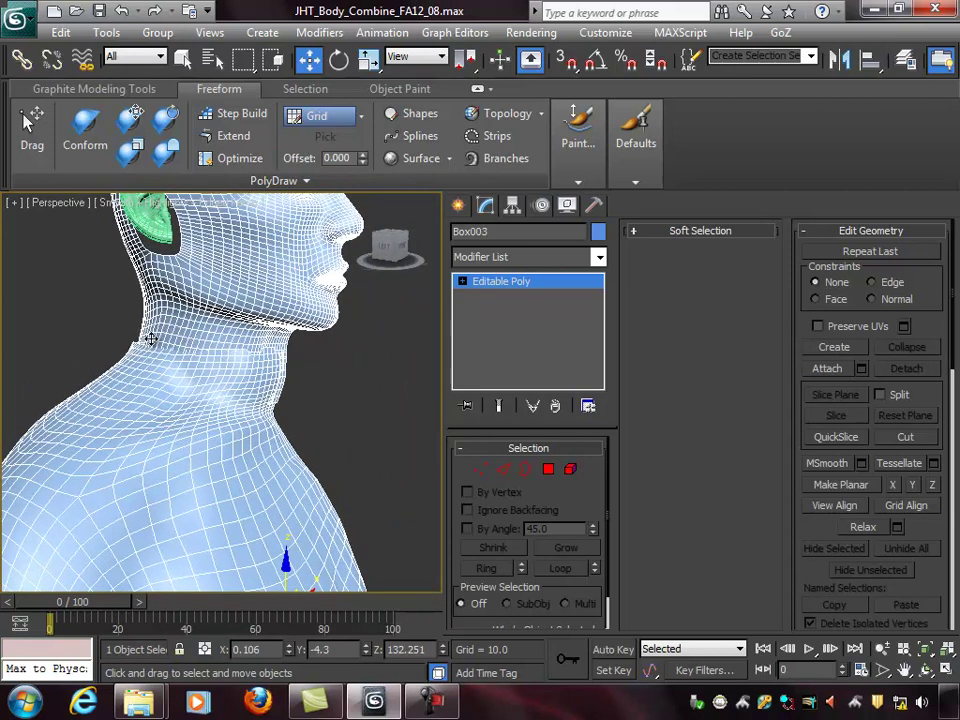
middle_click_drag(226, 334, 313, 356, "alt")
middle_click_drag(180, 358, 293, 370)
scroll(285, 364, "up", 3)
middle_click_drag(394, 360, 371, 369)
mouse_move(302, 358)
middle_mouse_down()
mouse_move(370, 355)
mouse_move(302, 356)
mouse_move(345, 356)
mouse_move(323, 337)
mouse_move(301, 353)
middle_mouse_up()
scroll(370, 355, "down", 4)
scroll(323, 337, "up", 5)
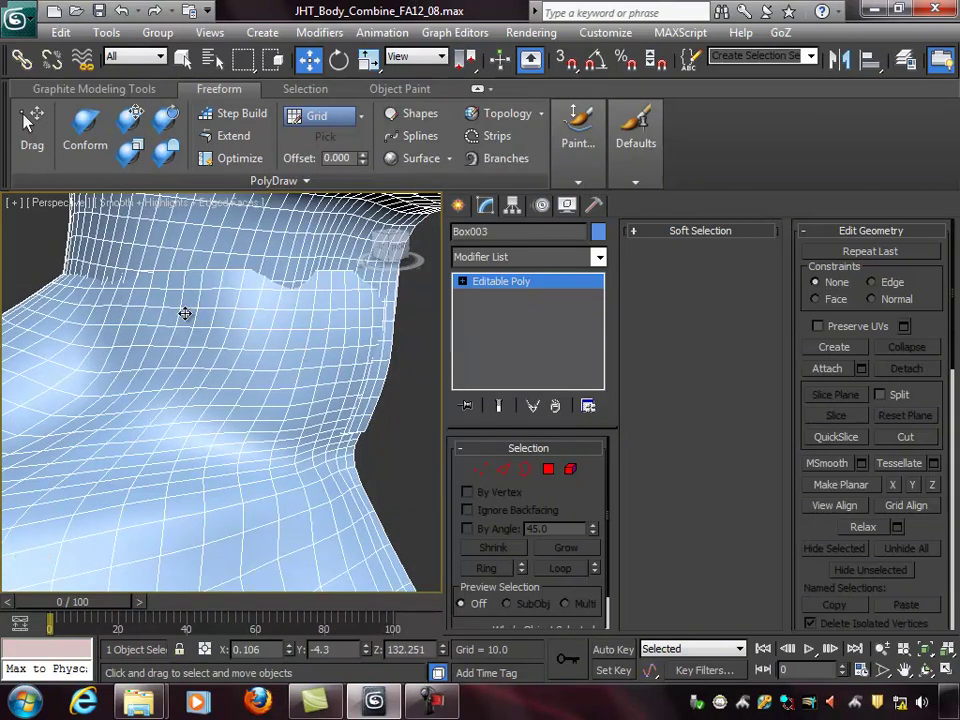
Switch to polygon editing, then select and delete the overlapping mesh face at the back of the neck seam.
left_click(548, 469)
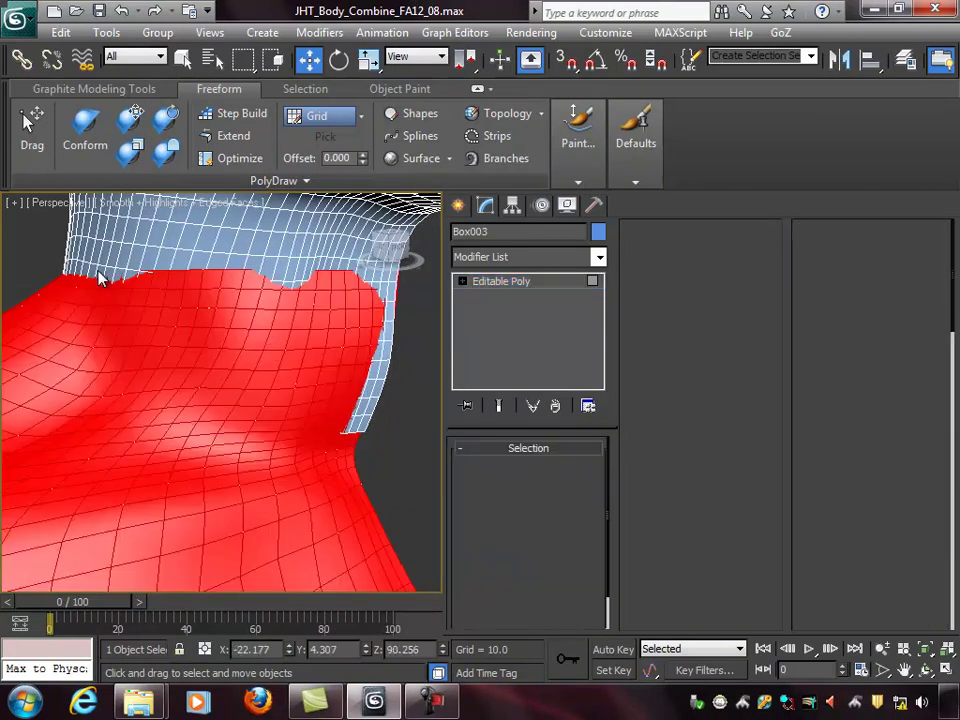
left_click(100, 276)
middle_click_drag(130, 288, 243, 393, "alt")
key("End")
key("Delete")
scroll(197, 413, "up", 3)
scroll(242, 388, "up", 2)
scroll(241, 378, "down", 2)
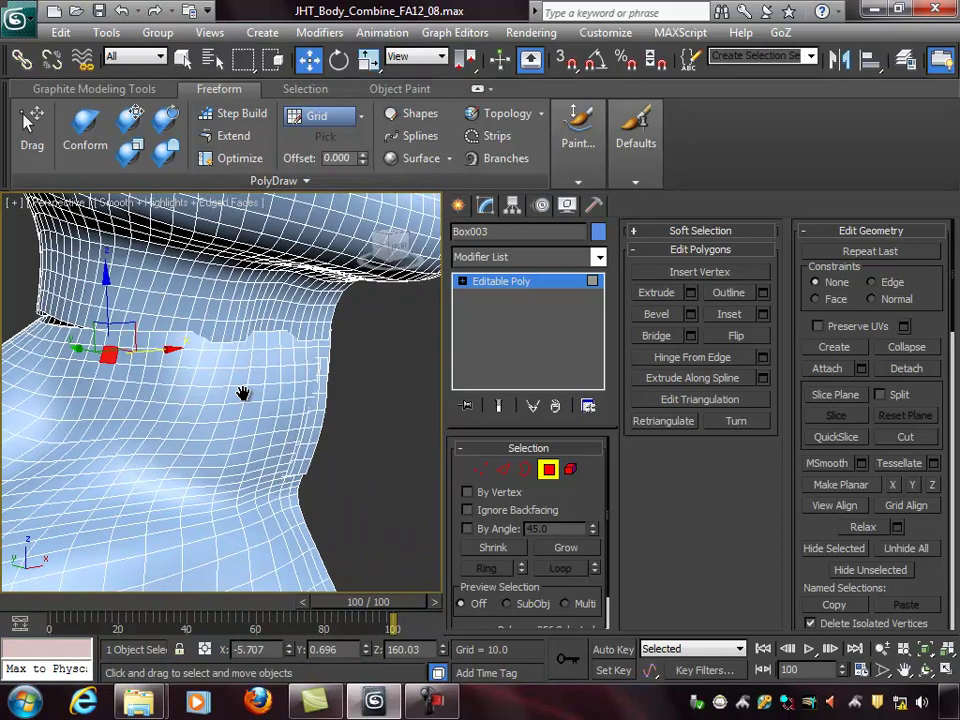
Select the leftover inner strip of mesh inside the neck as an element, delete it, and save the scene.
left_click(325, 371)
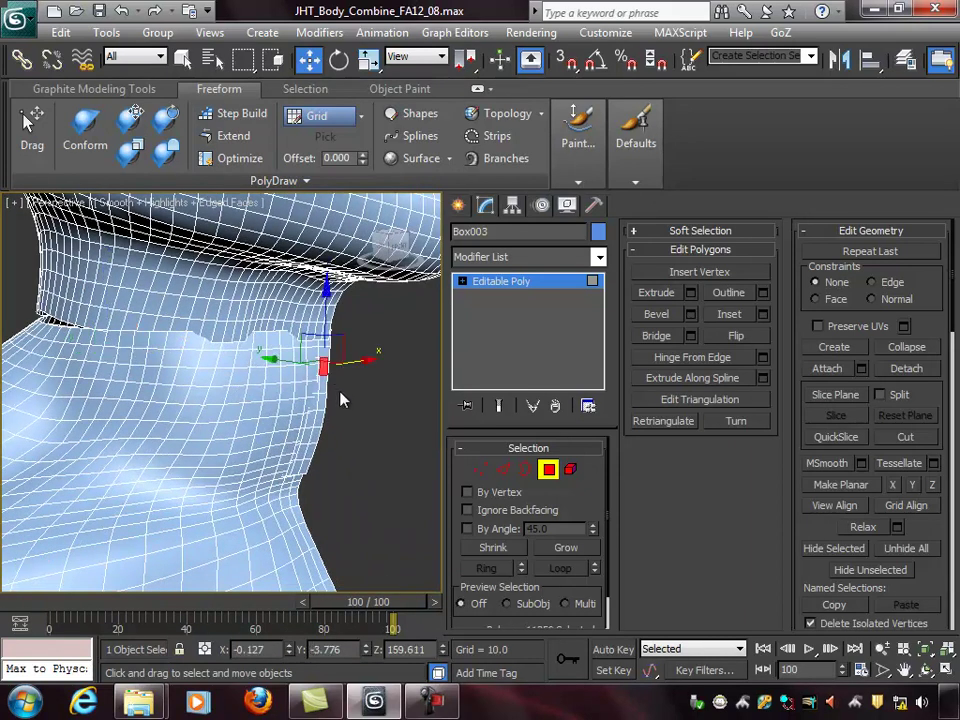
middle_click_drag(323, 374, 207, 383, "alt")
middle_click_drag(400, 378, 313, 386)
left_click(570, 469)
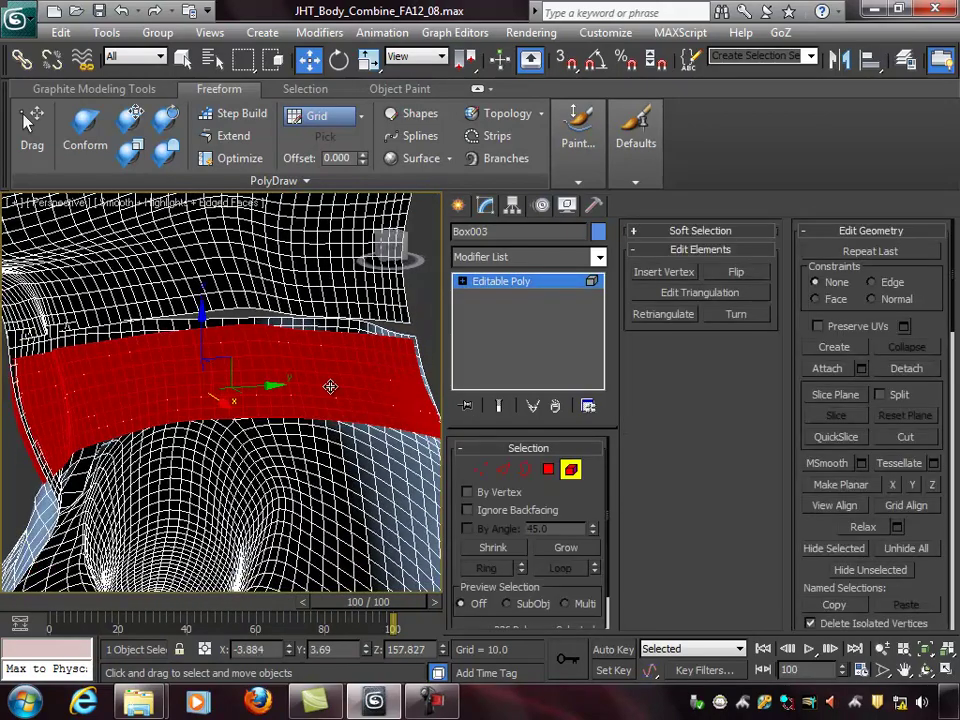
key("Delete")
key("ctrl+s")
Return to polygon editing, select the body's overlapping polygon rows around the top of the neck, and delete them.
middle_click_drag(287, 322, 354, 404, "alt")
scroll(294, 420, "up", 8)
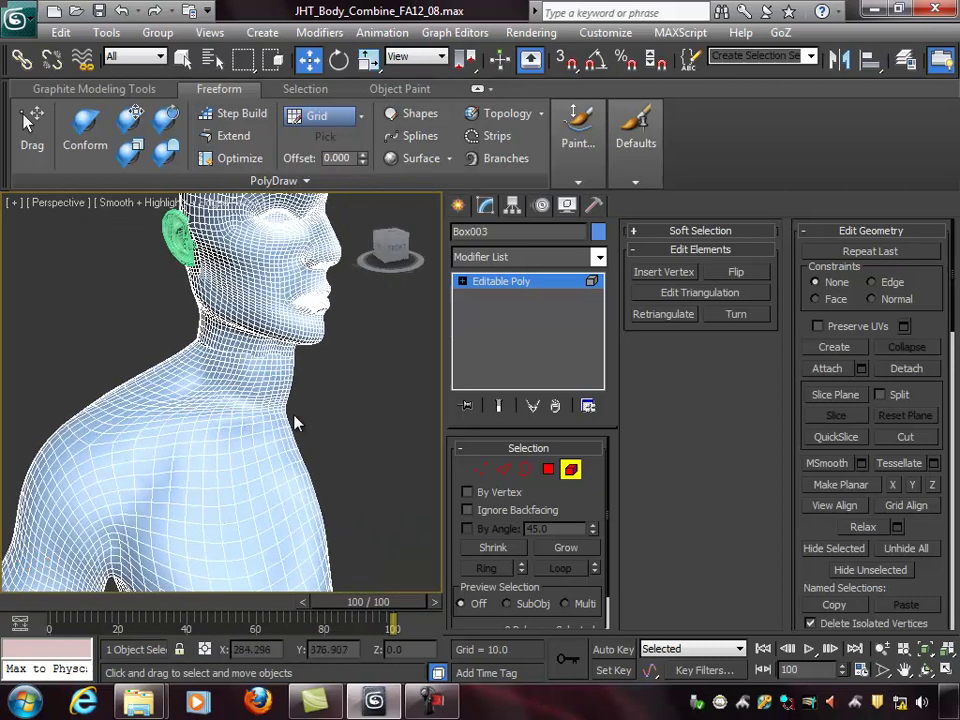
left_click(373, 327)
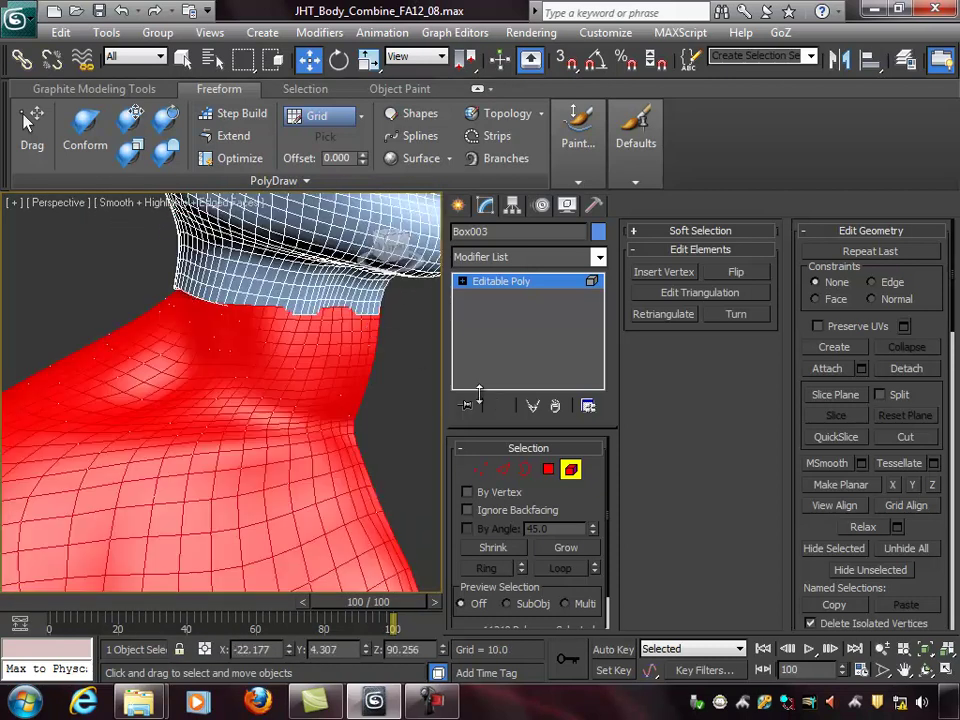
left_click(549, 469)
left_click(373, 323)
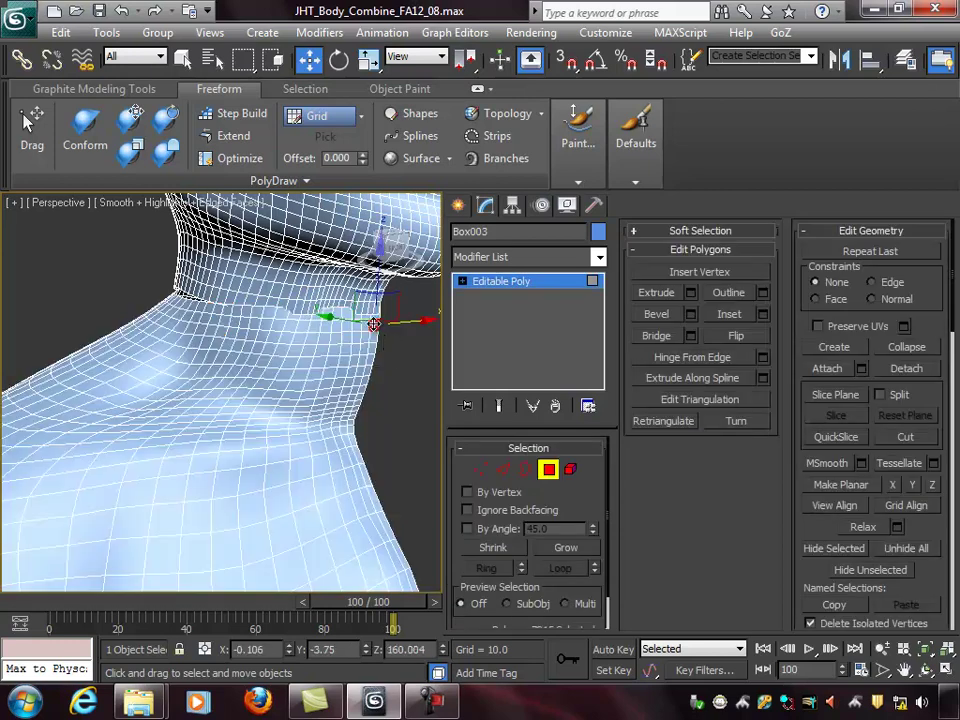
left_click(366, 326, "shift")
middle_click_drag(290, 398, 378, 367, "alt")
left_click(301, 310)
left_click(290, 311, "shift")
middle_click_drag(304, 348, 225, 312, "alt")
key("Delete")
Inspect the gap between the head and body edges around the neck, focusing on a polygon at the throat.
middle_click_drag(401, 332, 66, 360, "alt")
middle_click_drag(299, 360, 180, 362, "alt")
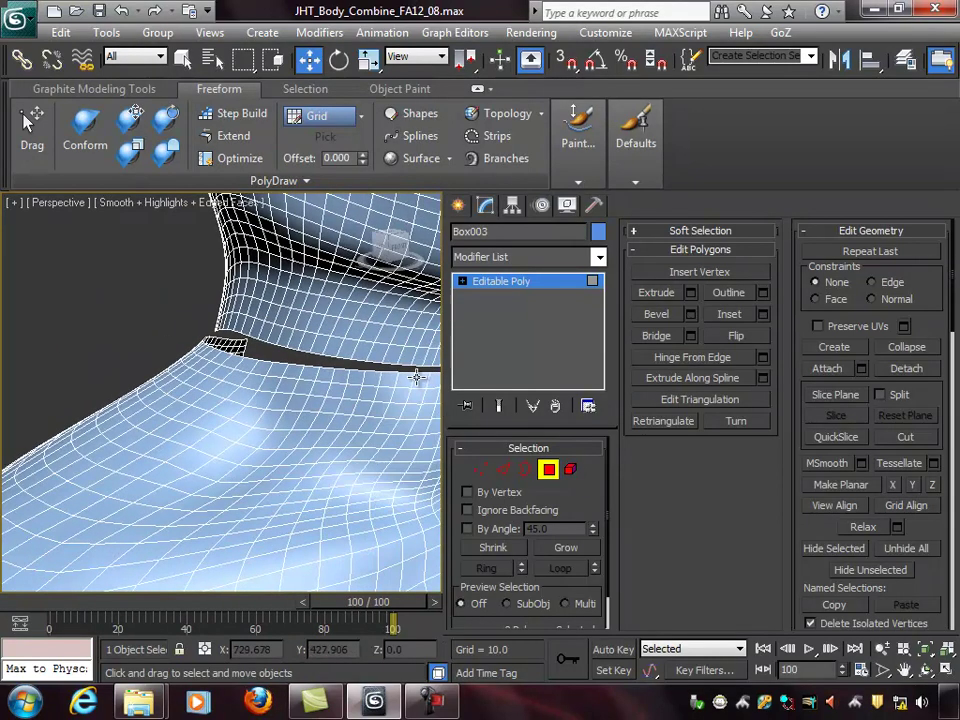
left_click(418, 380)
key("z")
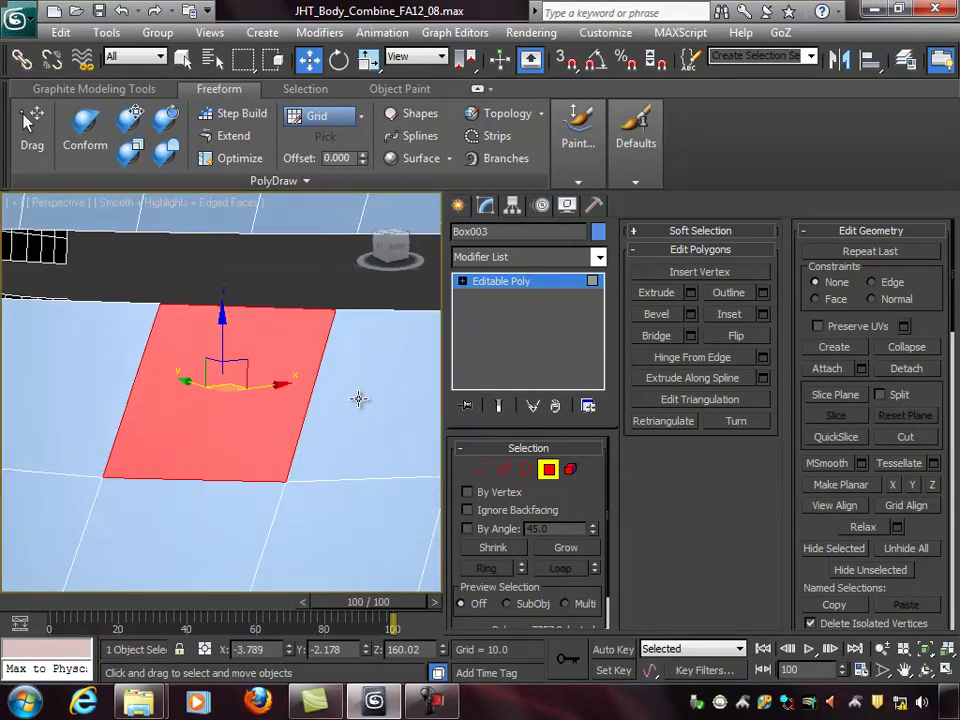
scroll(358, 396, "down", 6)
middle_click_drag(352, 398, 151, 341, "alt")
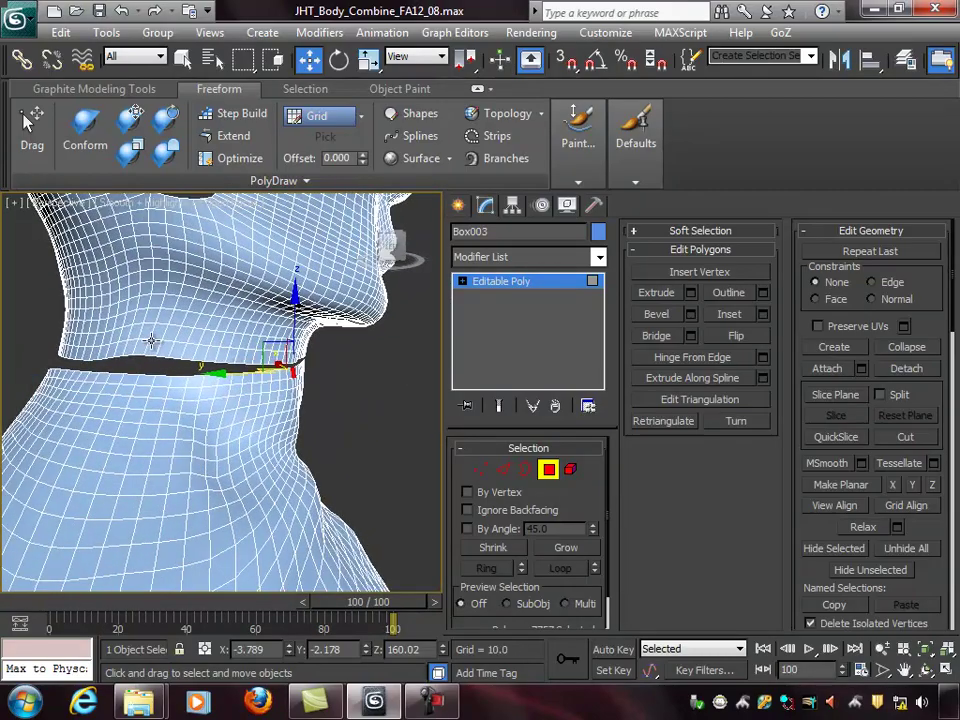
middle_click_drag(230, 433, 304, 379, "alt")
Switch to vertex editing and select the centre back vertex on the body's neck edge, focusing on it.
left_click(547, 473)
left_click(479, 470)
left_click(147, 376)
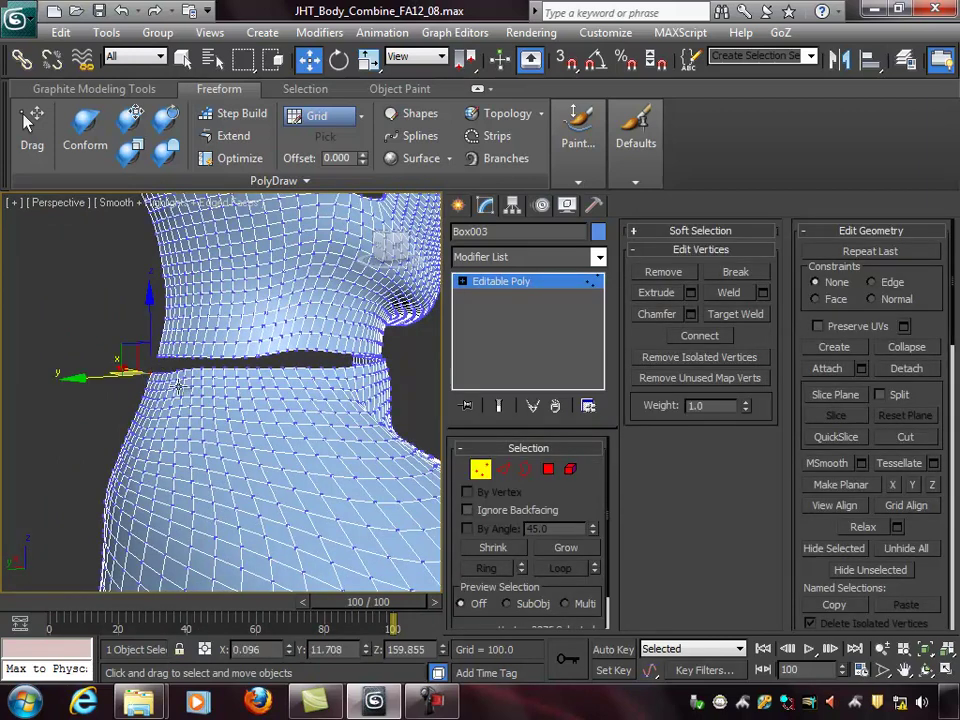
mouse_move(251, 397)
middle_mouse_down("alt")
mouse_move(272, 411)
mouse_move(225, 411)
mouse_move(253, 420)
middle_mouse_up("alt")
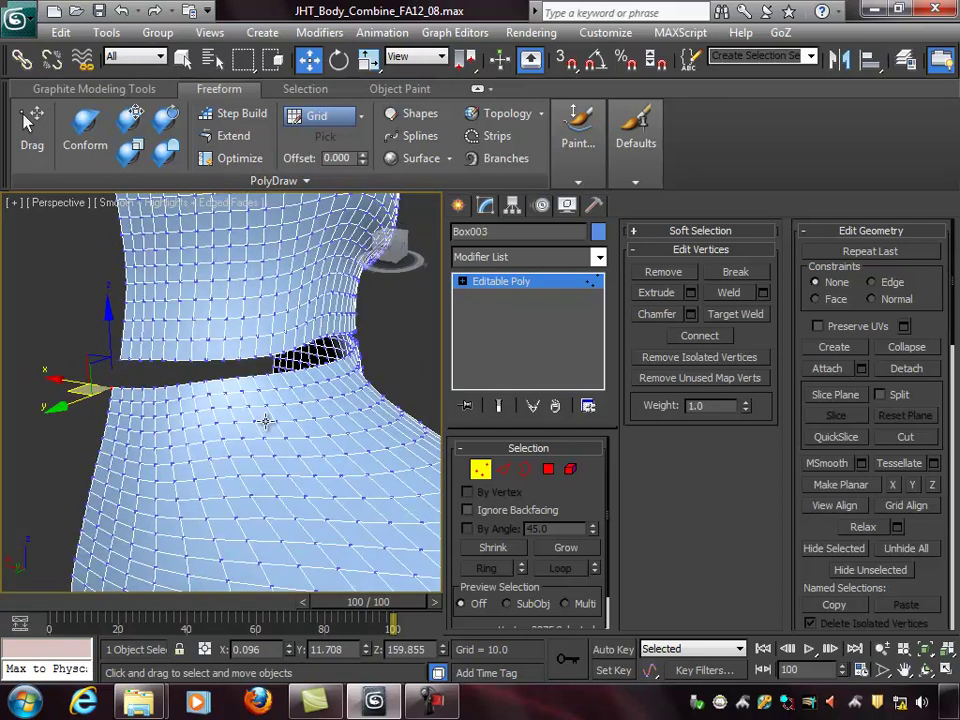
key("z")
scroll(272, 417, "down", 10)
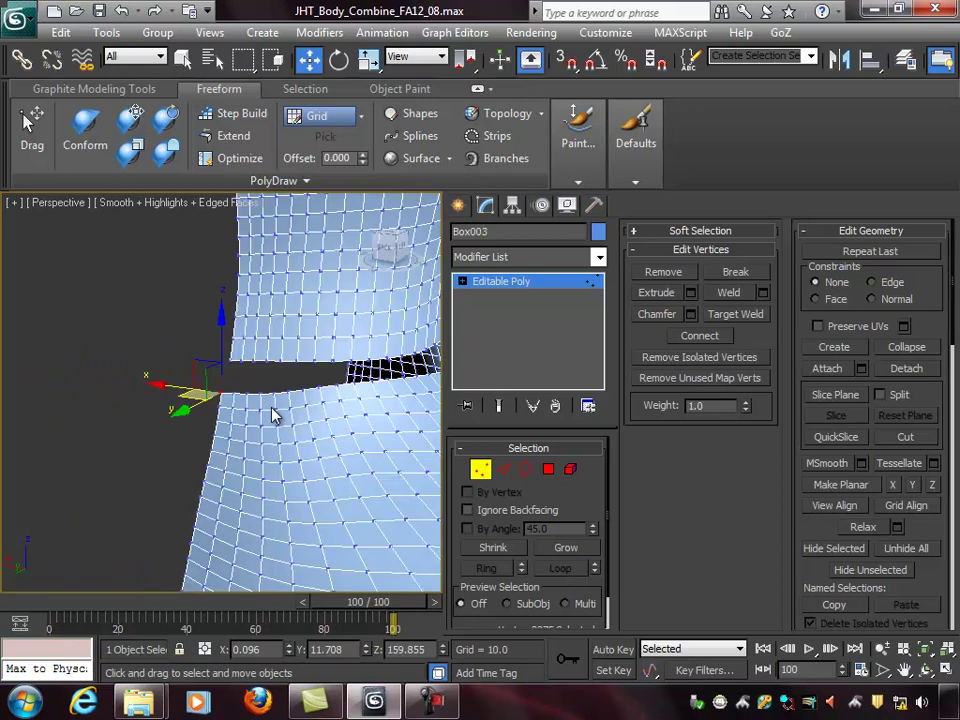
scroll(235, 388, "up", 5)
middle_click_drag(238, 400, 275, 429, "alt")
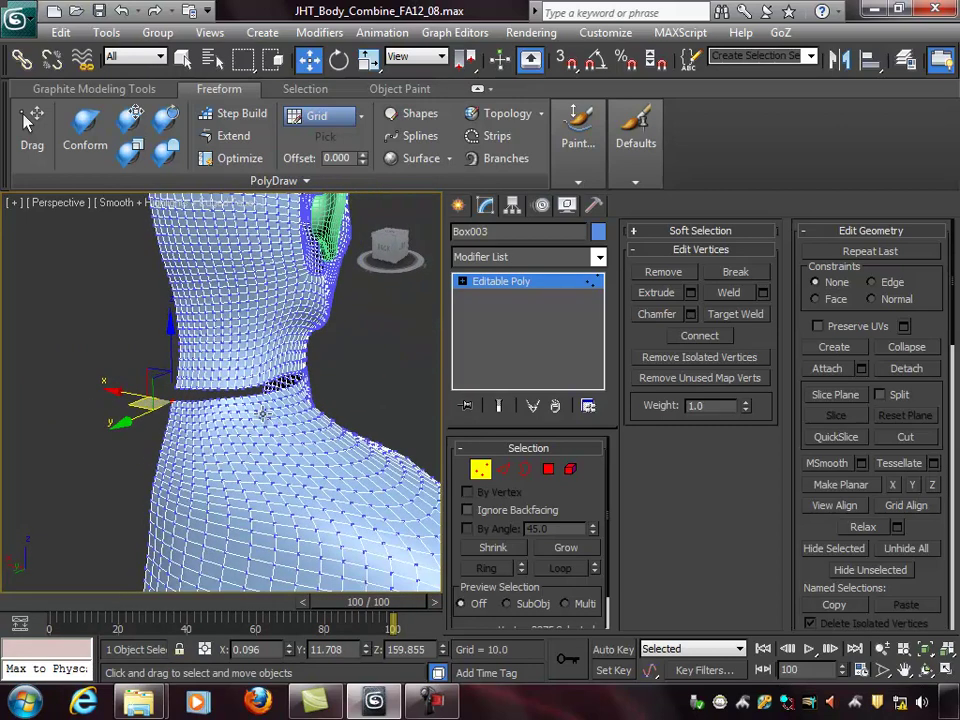
scroll(298, 414, "up", 6)
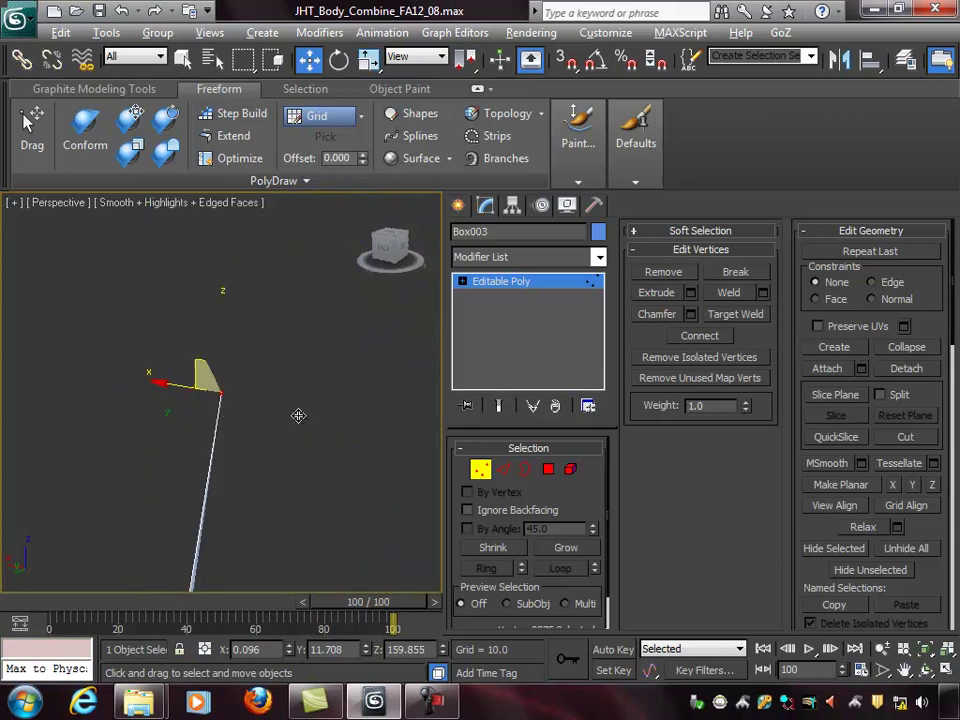
scroll(293, 418, "down", 3)
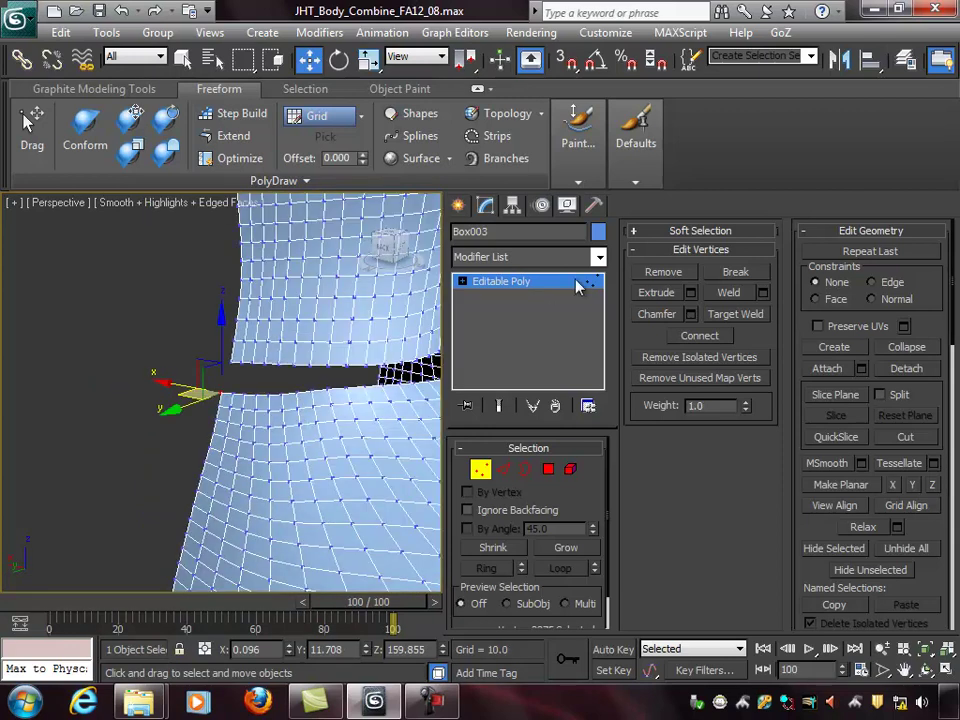
Show the Editable Poly sub-object levels and select the centre back vertex on the head's lower neck edge.
left_click(463, 283)
middle_click_drag(361, 379, 311, 364, "alt")
left_click(151, 317)
mouse_move(269, 395)
middle_mouse_down("alt")
mouse_move(304, 366)
mouse_move(431, 369)
mouse_move(345, 385)
mouse_move(327, 370)
mouse_move(390, 339)
mouse_move(264, 319)
mouse_move(300, 395)
mouse_move(383, 389)
mouse_move(349, 377)
mouse_move(361, 365)
middle_mouse_up("alt")
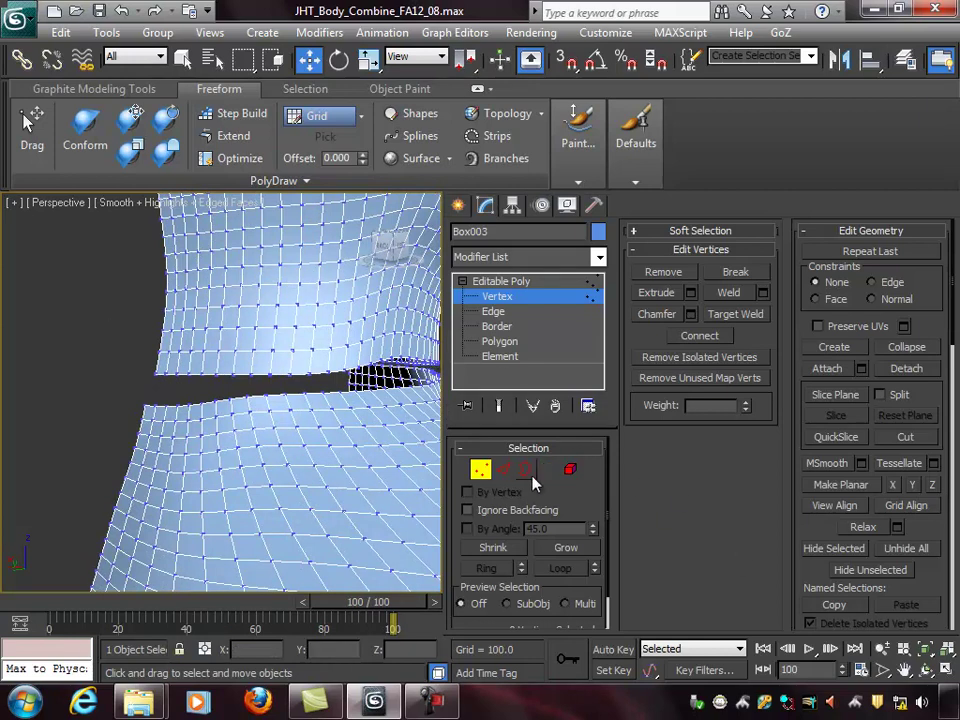
left_click(154, 375)
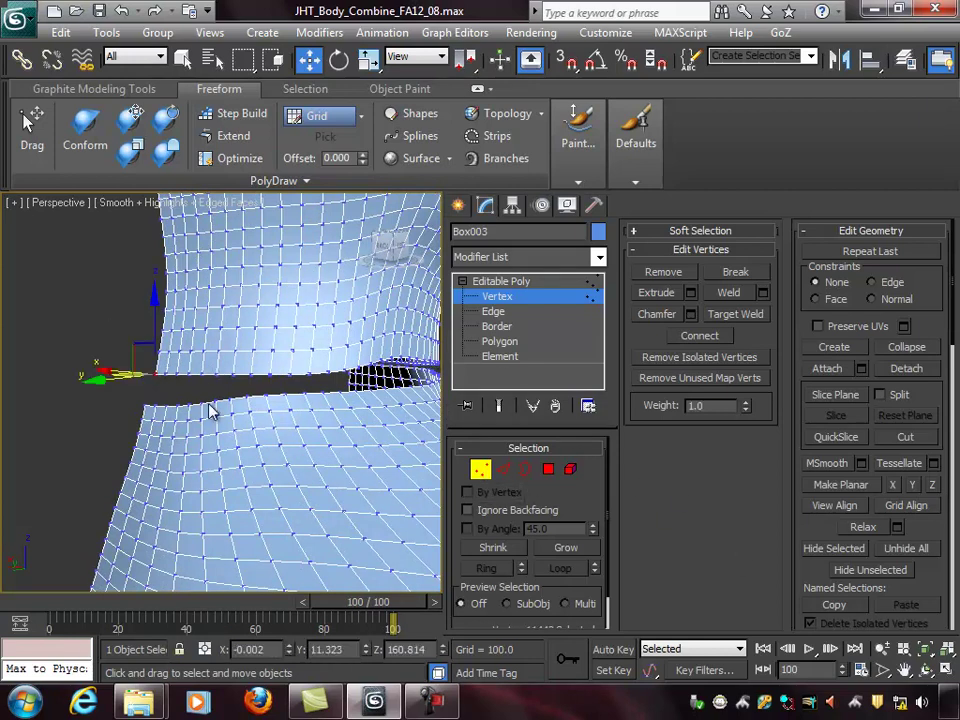
scroll(224, 410, "down", 6)
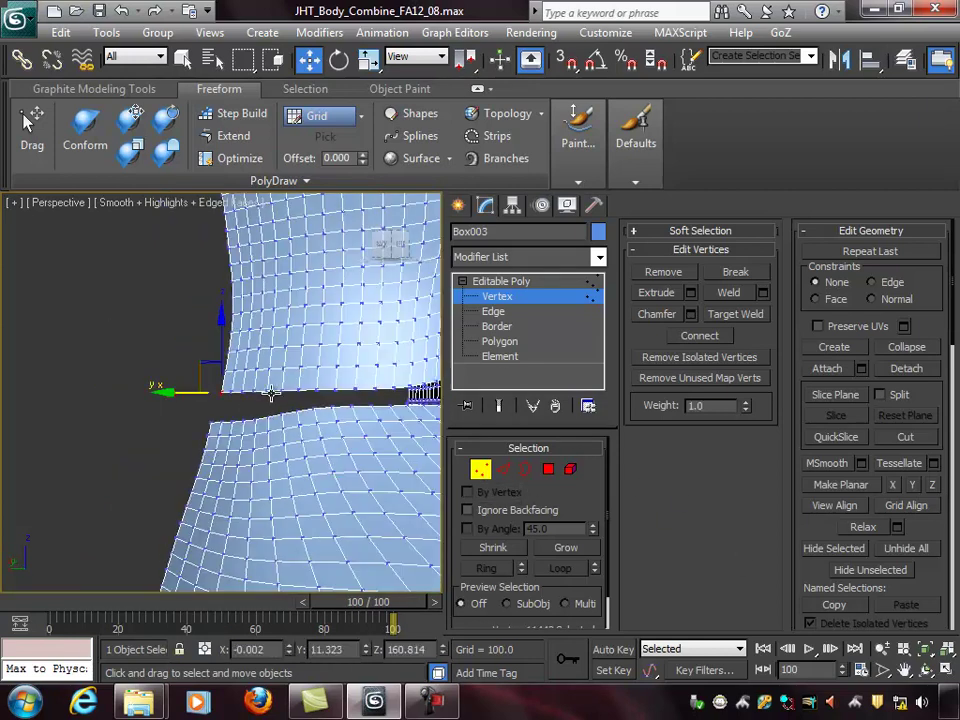
scroll(272, 398, "up", 8)
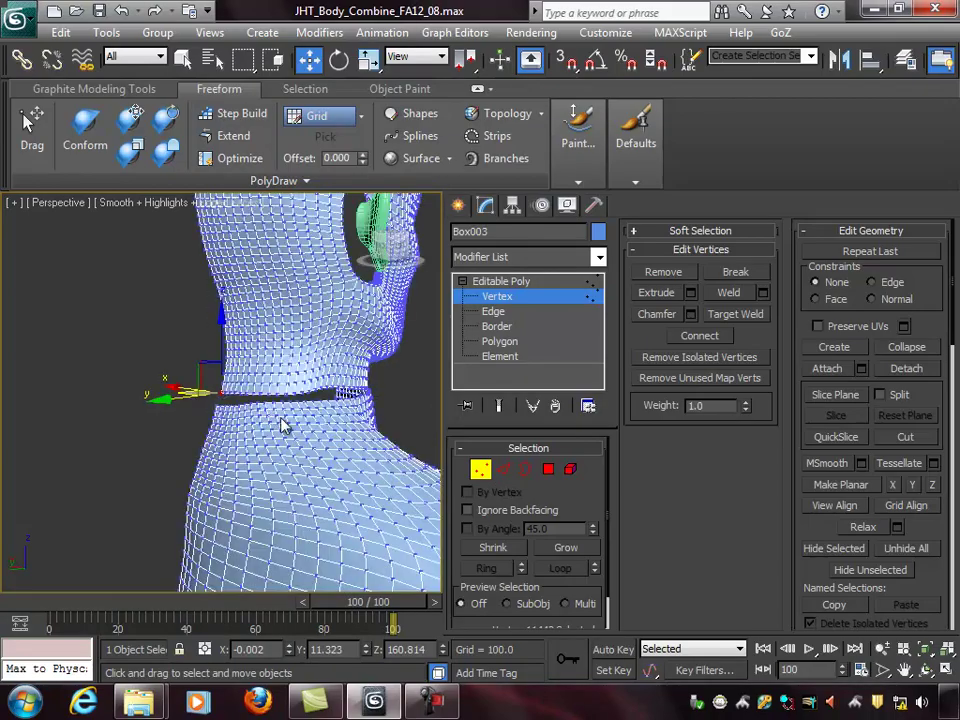
middle_click_drag(233, 381, 163, 434, "alt")
scroll(296, 435, "down", 2)
scroll(244, 426, "up", 3)
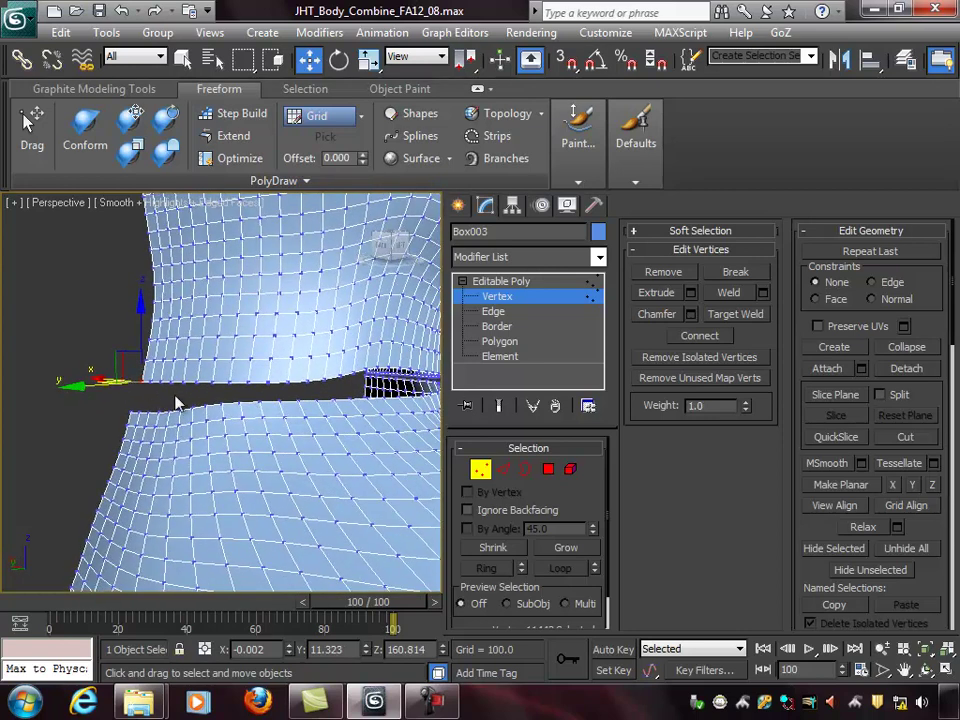
Start Target Weld and weld the body's centre back neck vertex to the matching vertex on the head.
left_click(752, 314)
middle_click_drag(199, 424, 182, 399, "alt")
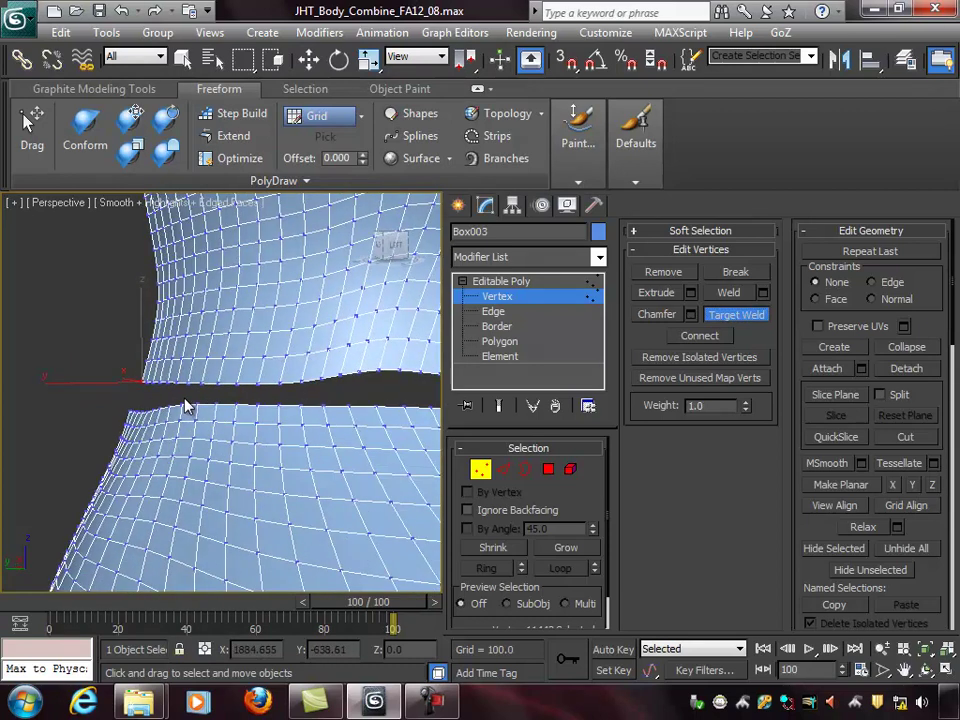
scroll(238, 394, "up", 2)
middle_click_drag(244, 396, 325, 406, "alt")
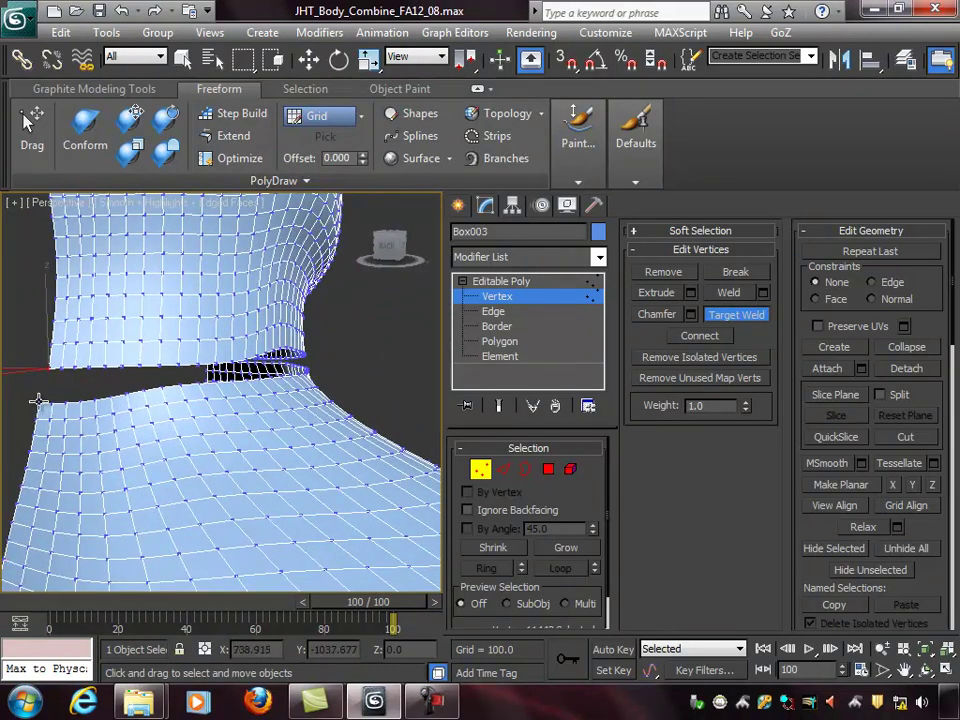
left_click(50, 369)
mouse_move(117, 401)
middle_mouse_down("alt")
mouse_move(91, 396)
mouse_move(118, 402)
middle_mouse_up("alt")
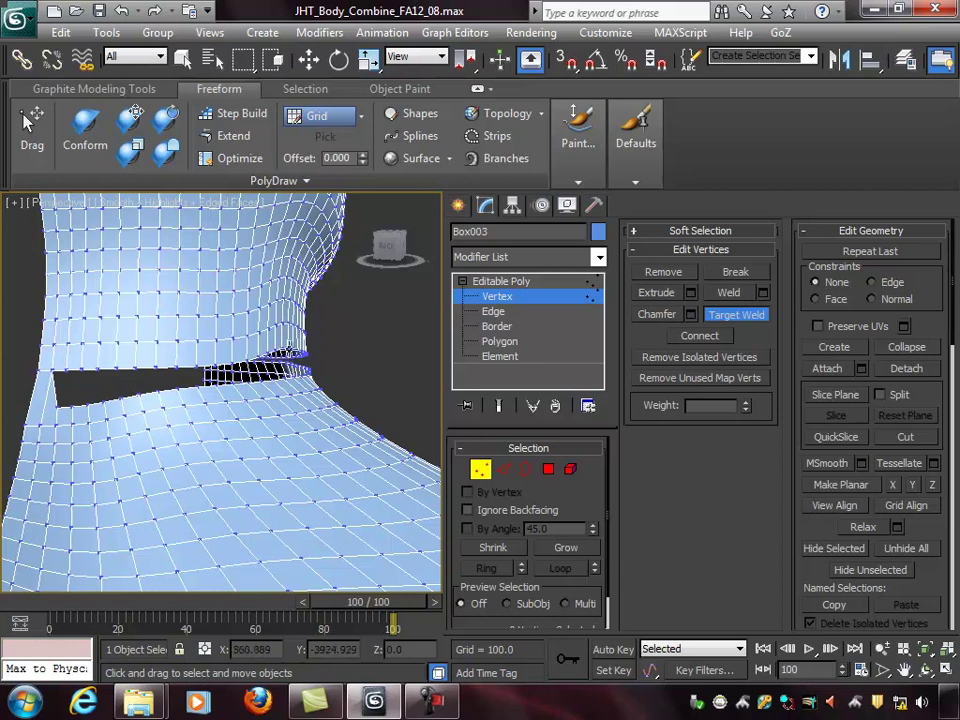
Target weld the next body edge vertices one by one to their head counterparts across the back of the neck.
left_click(58, 406)
left_click(67, 370)
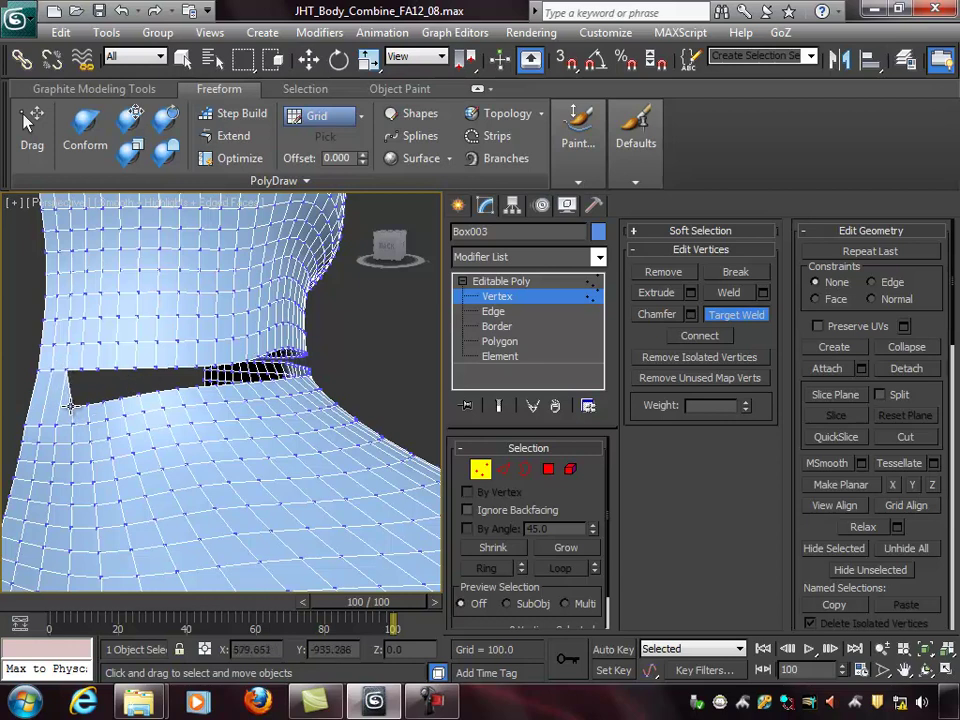
left_click(69, 373)
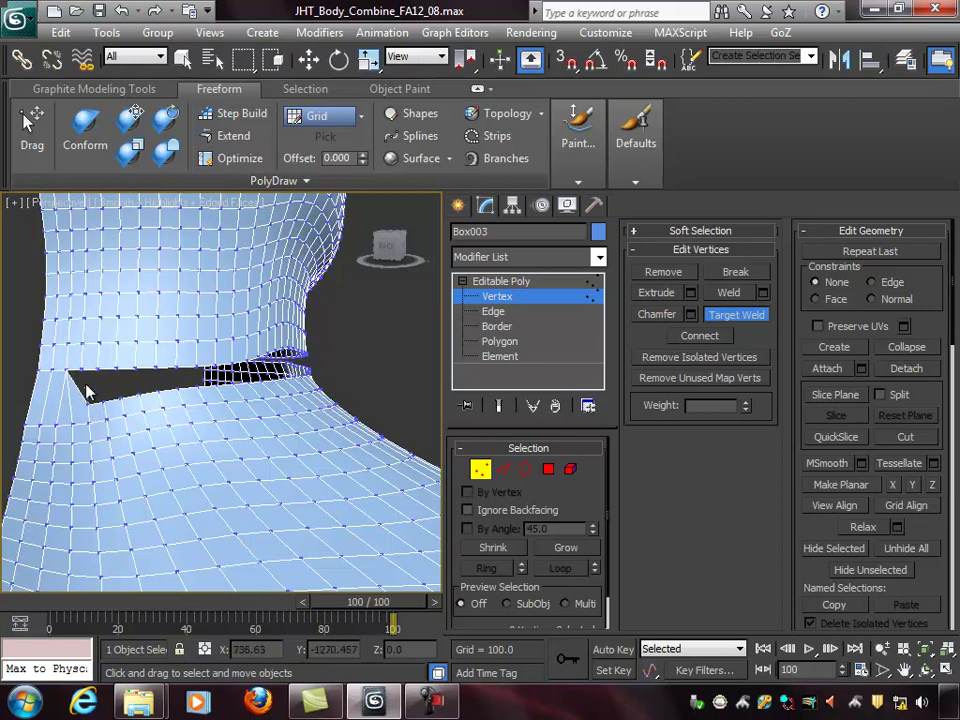
left_click(83, 370)
left_click(99, 372)
left_click(116, 368)
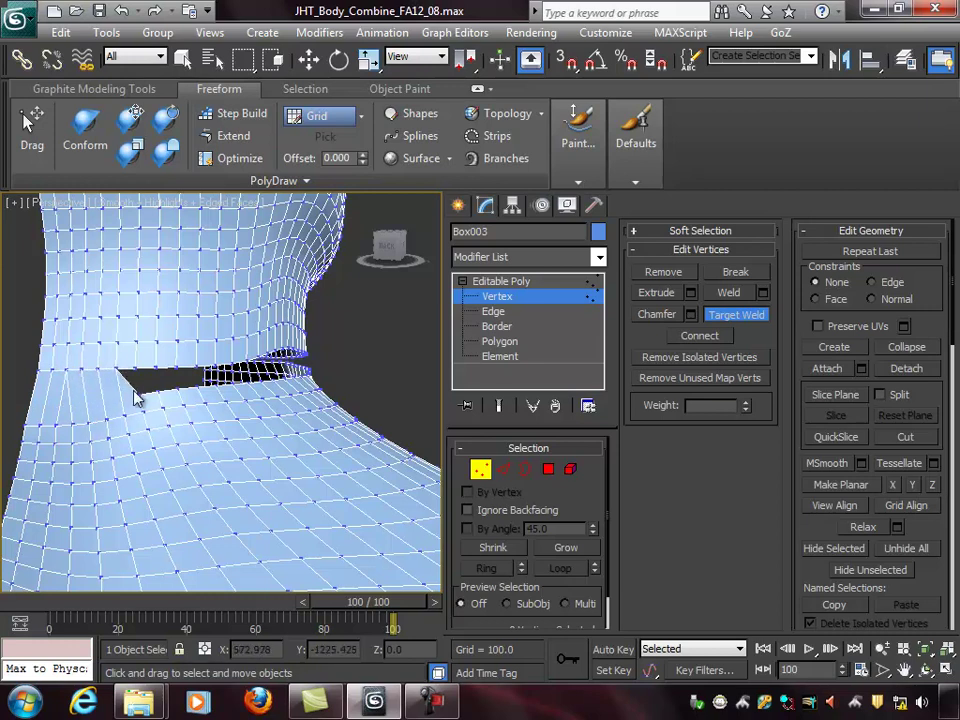
left_click(140, 391)
left_click(160, 392)
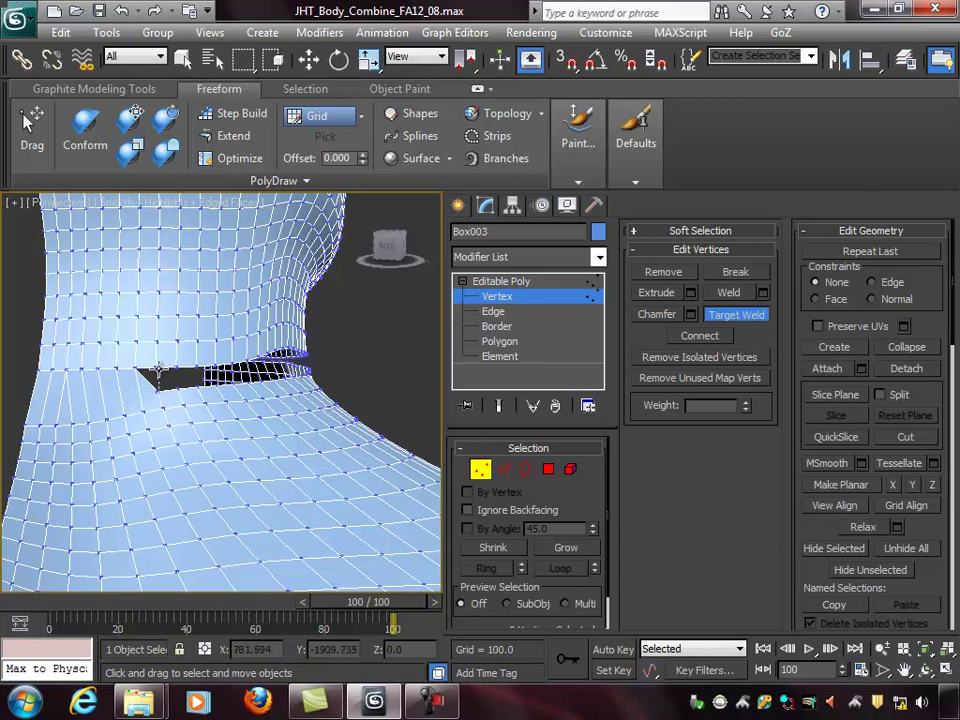
left_click(158, 389)
left_click(178, 390)
left_click(176, 381)
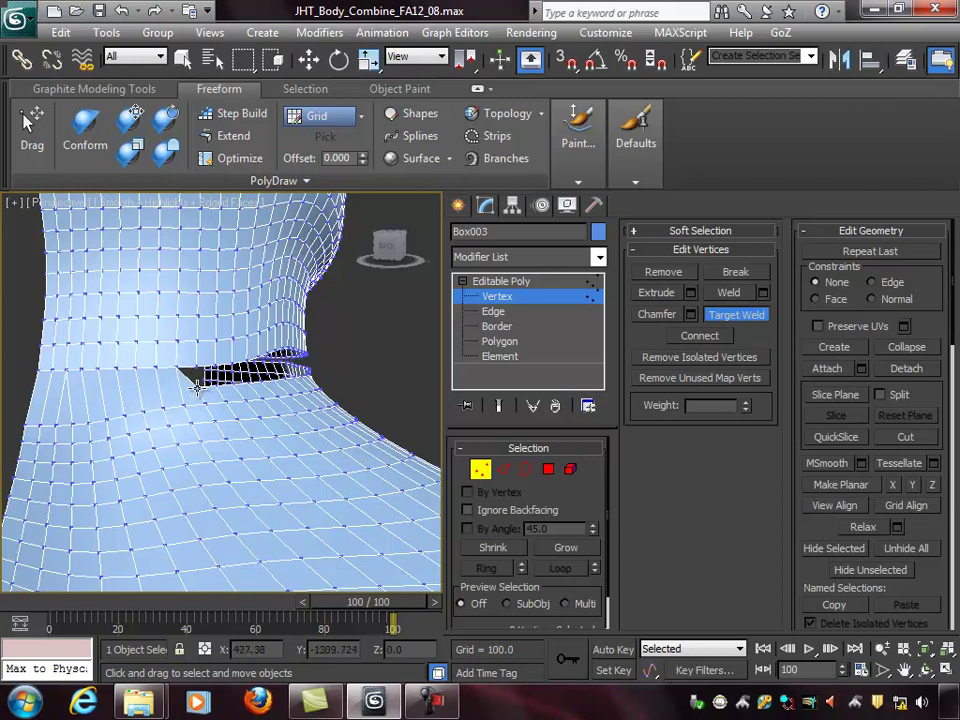
Leave Target Weld and select a vertex on the head's edge above the remaining side gap to focus on it.
middle_click_drag(303, 412, 138, 464, "alt")
scroll(257, 437, "up", 3)
middle_click_drag(173, 398, 238, 408, "alt")
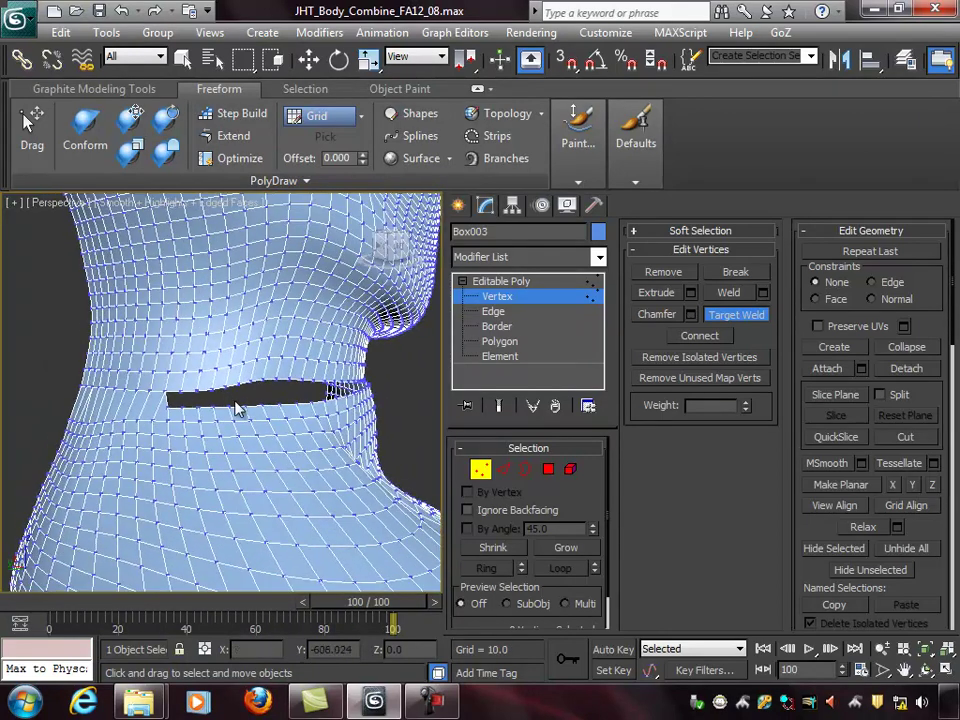
left_click(743, 318)
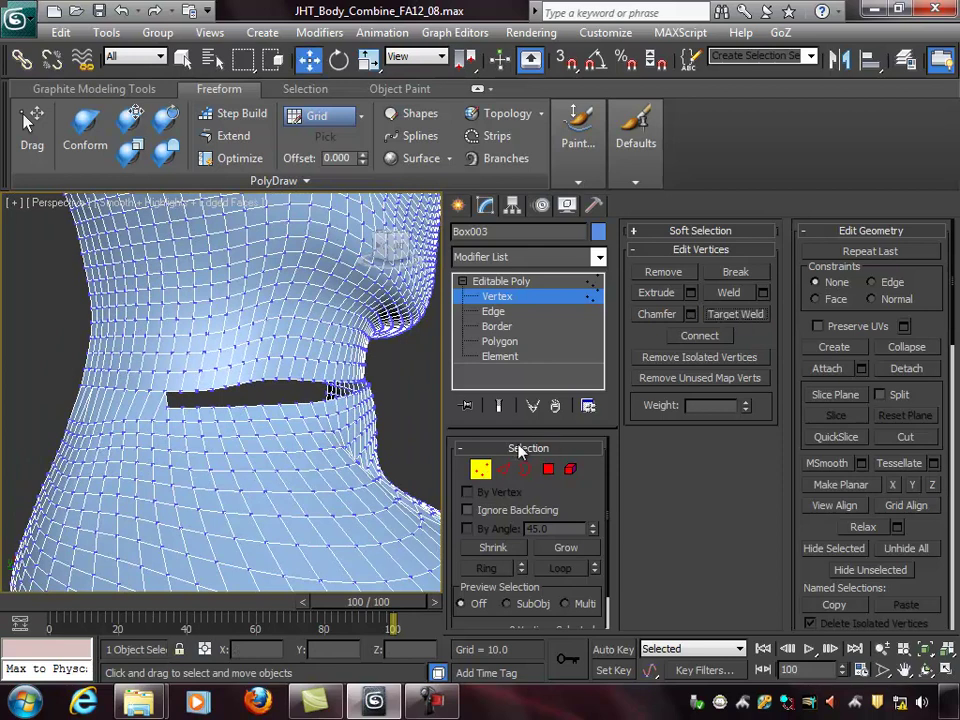
left_click(287, 378)
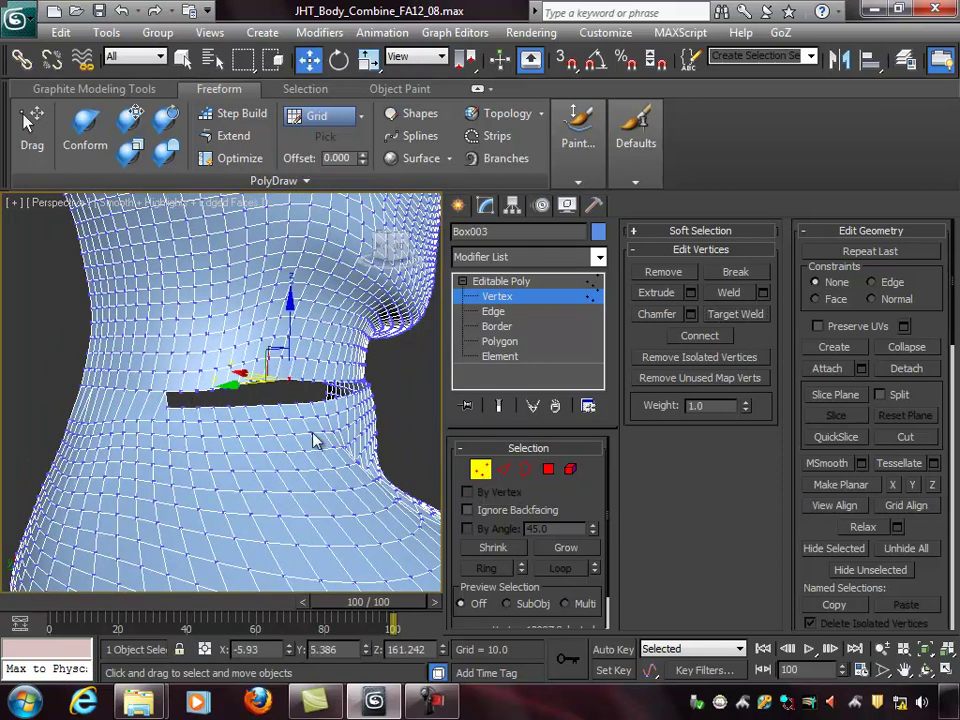
key("z")
scroll(331, 429, "down", 10)
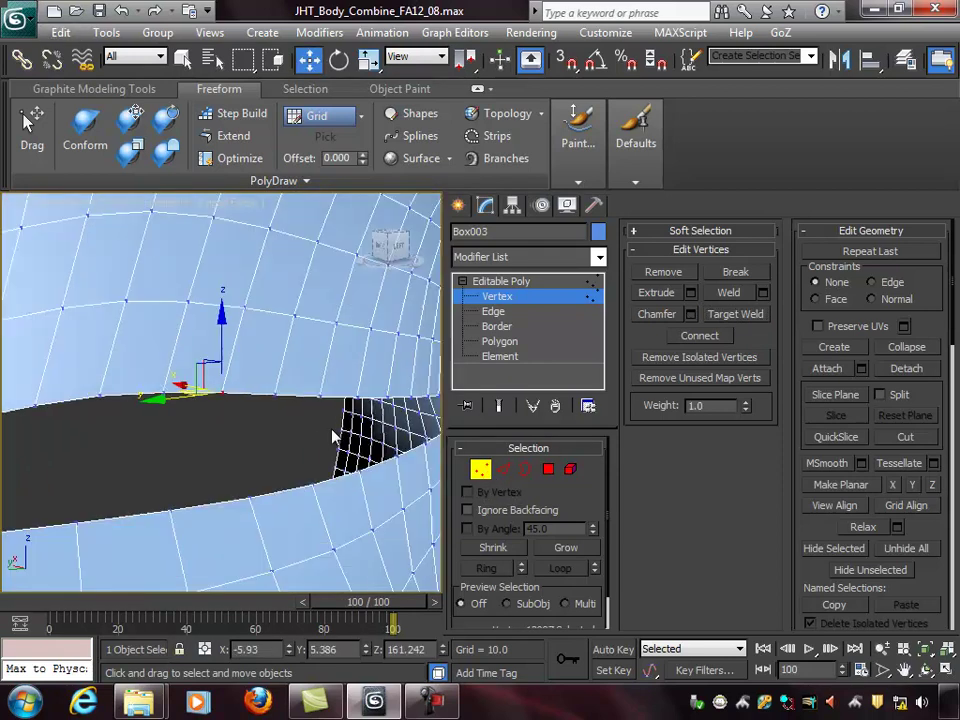
scroll(330, 432, "up", 6)
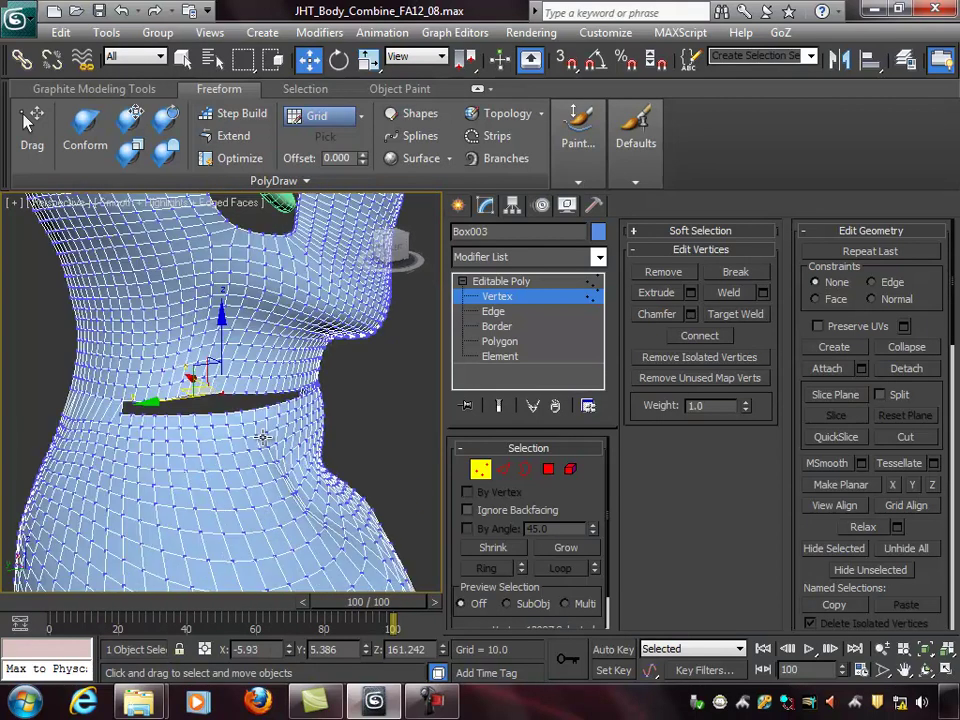
middle_click_drag(262, 438, 278, 438, "alt")
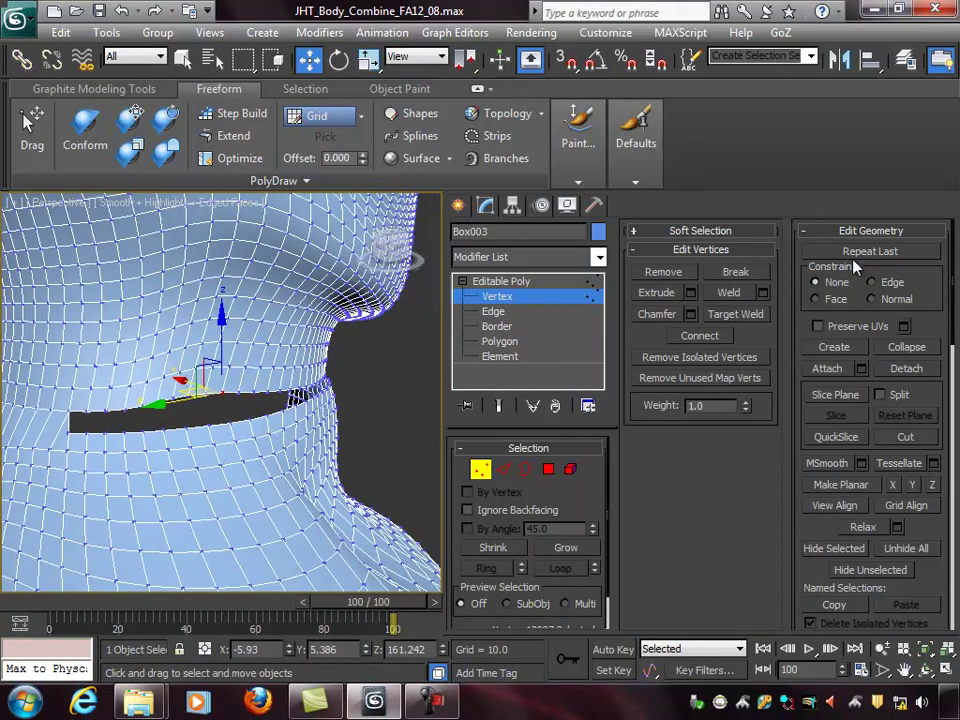
Start Target Weld and weld the body's edge vertices to the head's, working forward from the rear end of the side gap.
left_click(742, 316)
left_click(68, 435)
left_click(87, 412)
left_click(88, 430)
left_click(112, 438)
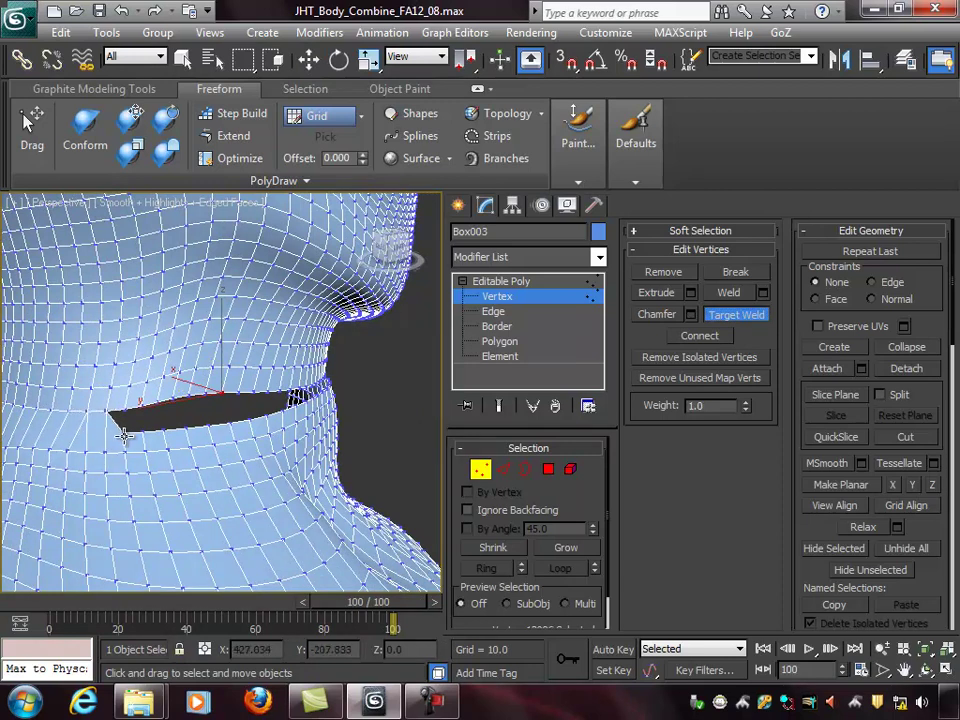
left_click(126, 410)
left_click(142, 405)
middle_click_drag(240, 426, 186, 429, "alt")
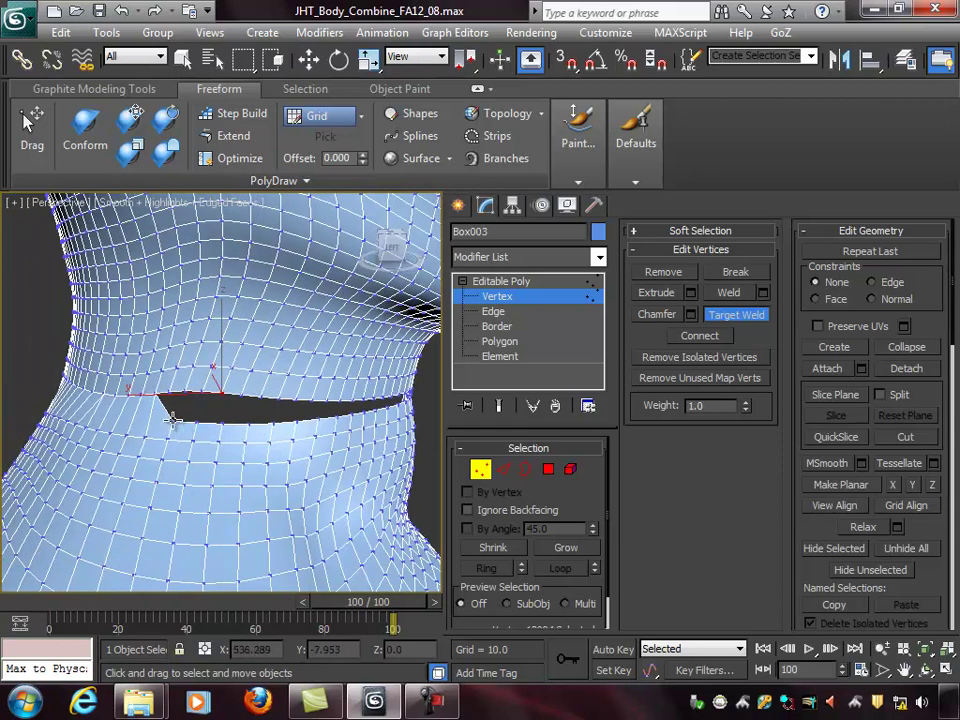
left_click(166, 392)
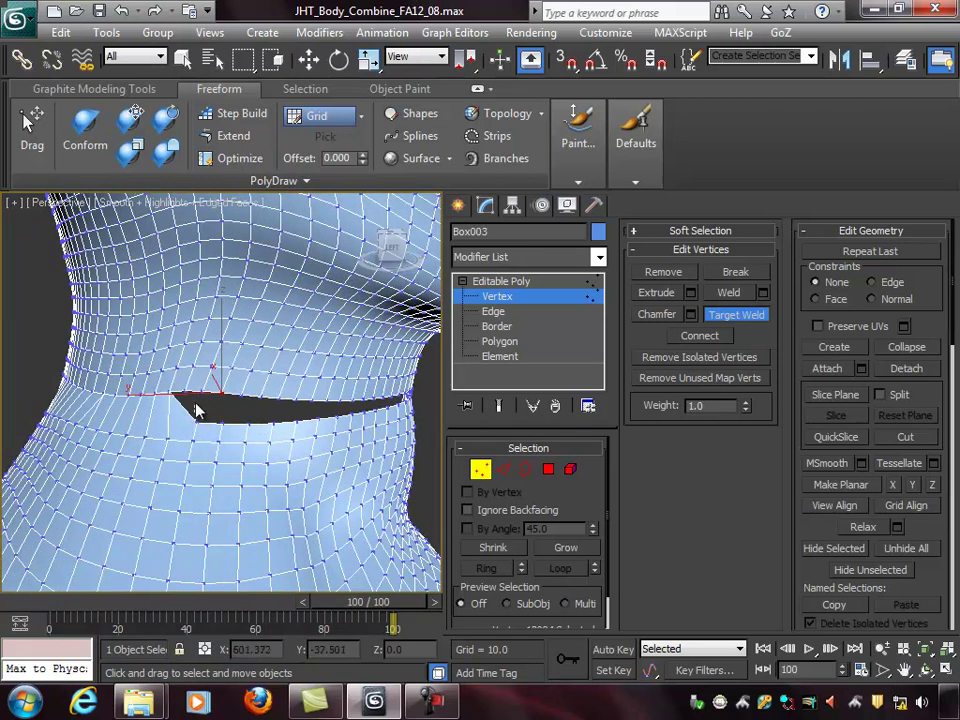
Target weld the next body edge vertices to their head counterparts along the middle of the neck's side.
middle_click_drag(257, 433, 299, 443, "alt")
middle_click_drag(242, 418, 214, 396, "alt")
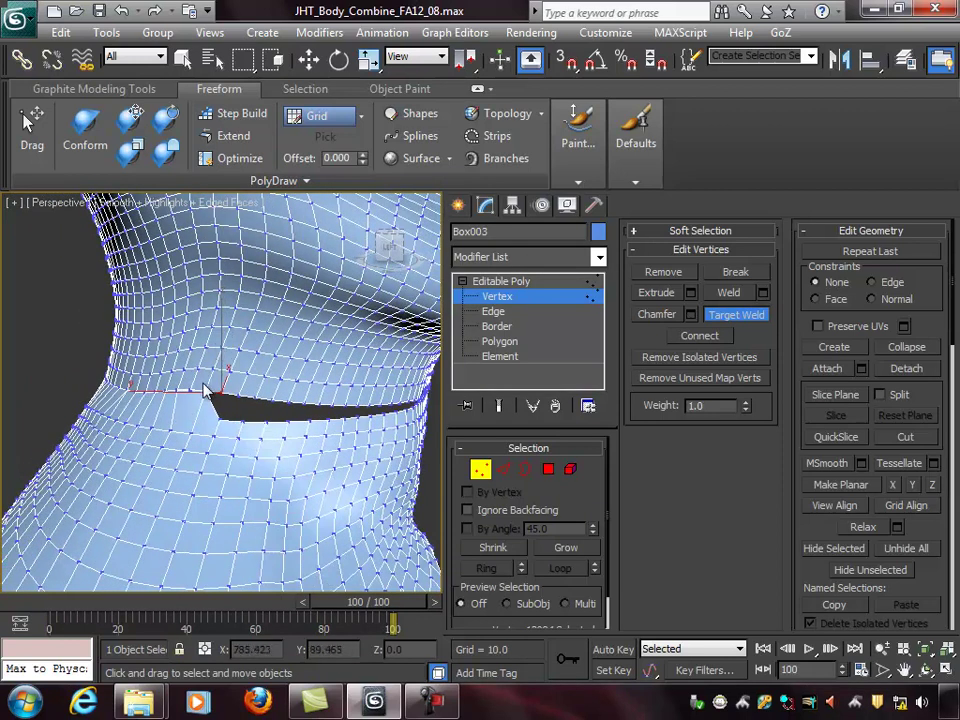
middle_click_drag(216, 408, 186, 390, "alt")
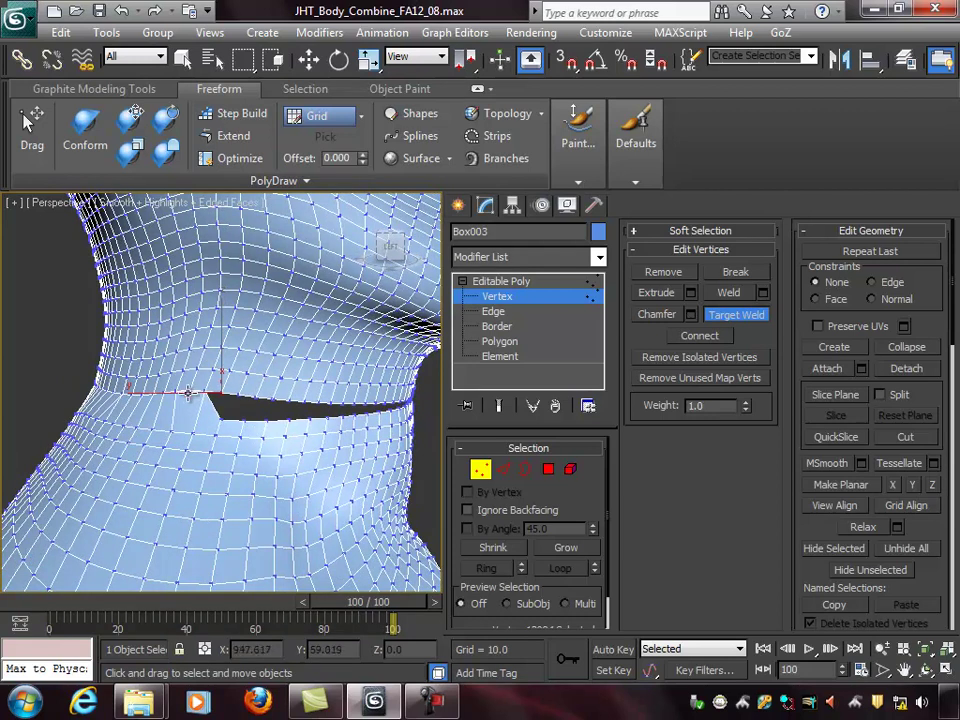
middle_click_drag(190, 390, 267, 440, "alt")
left_click(221, 432)
left_click(222, 393)
left_click(271, 440)
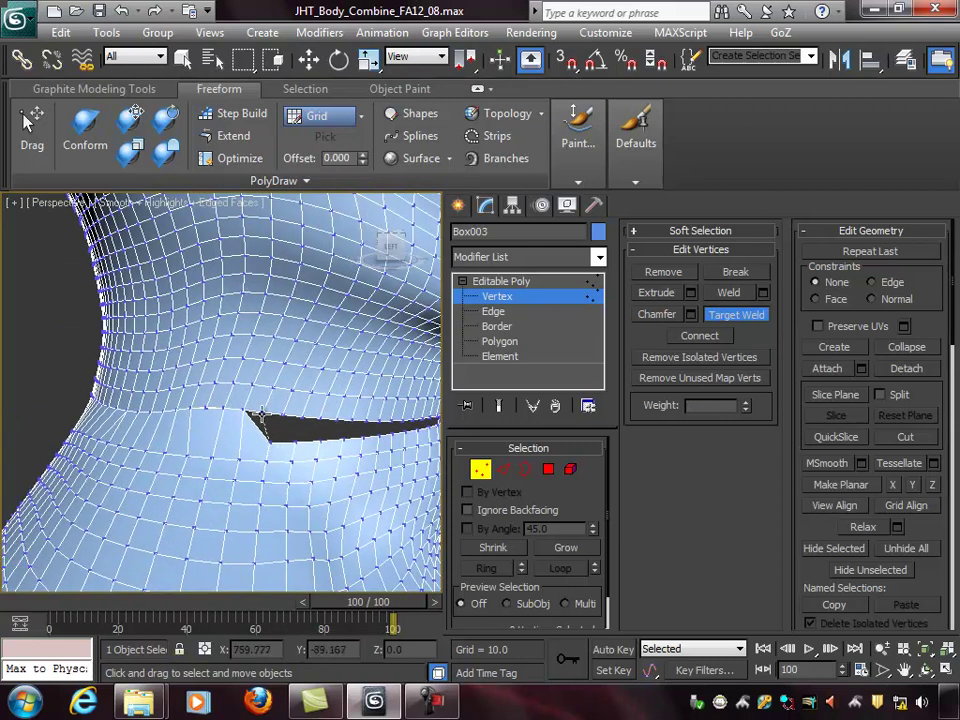
left_click(300, 421)
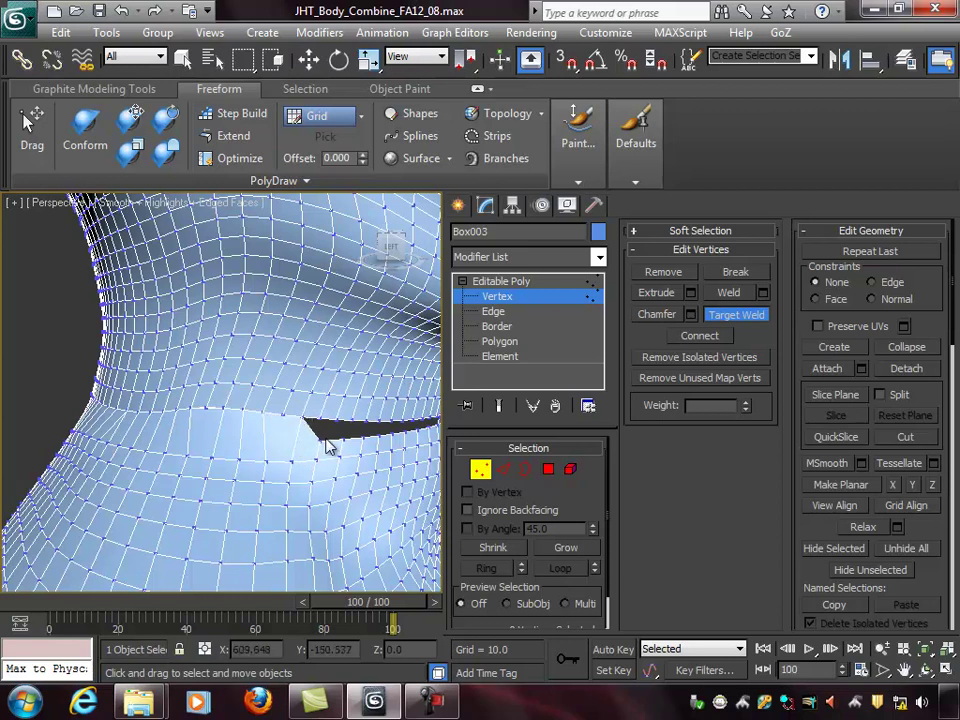
left_click(320, 423)
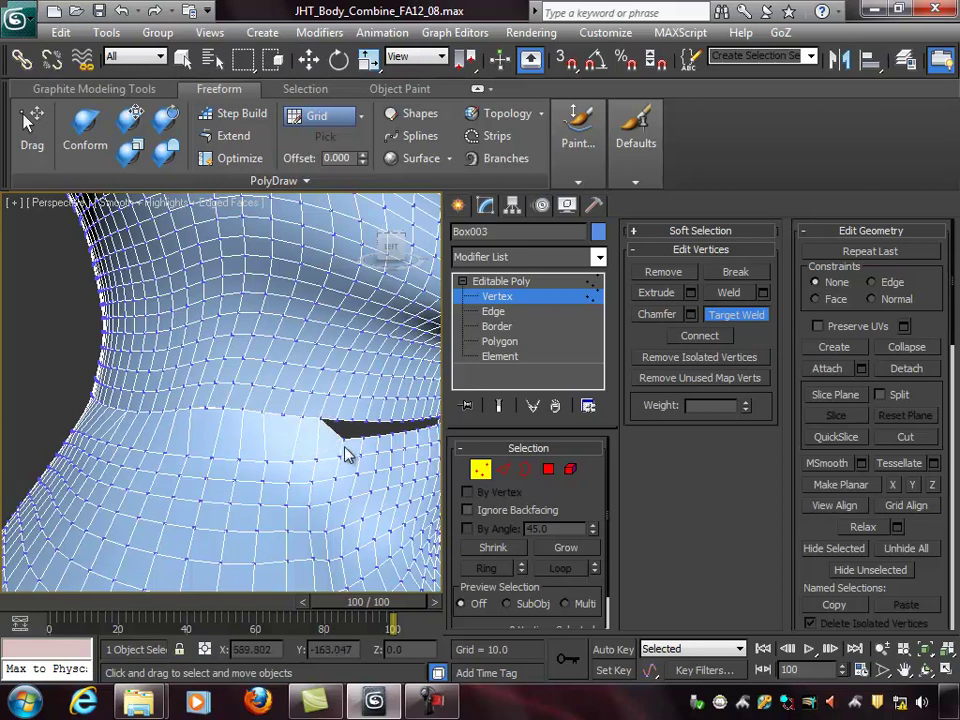
Target weld the following body edge vertices to the head's edge below the jaw, narrowing the gap toward the throat.
middle_click_drag(338, 425, 218, 461, "alt")
left_click(243, 445)
left_click(247, 432)
middle_click_drag(311, 456, 144, 423, "alt")
middle_click_drag(390, 464, 227, 425)
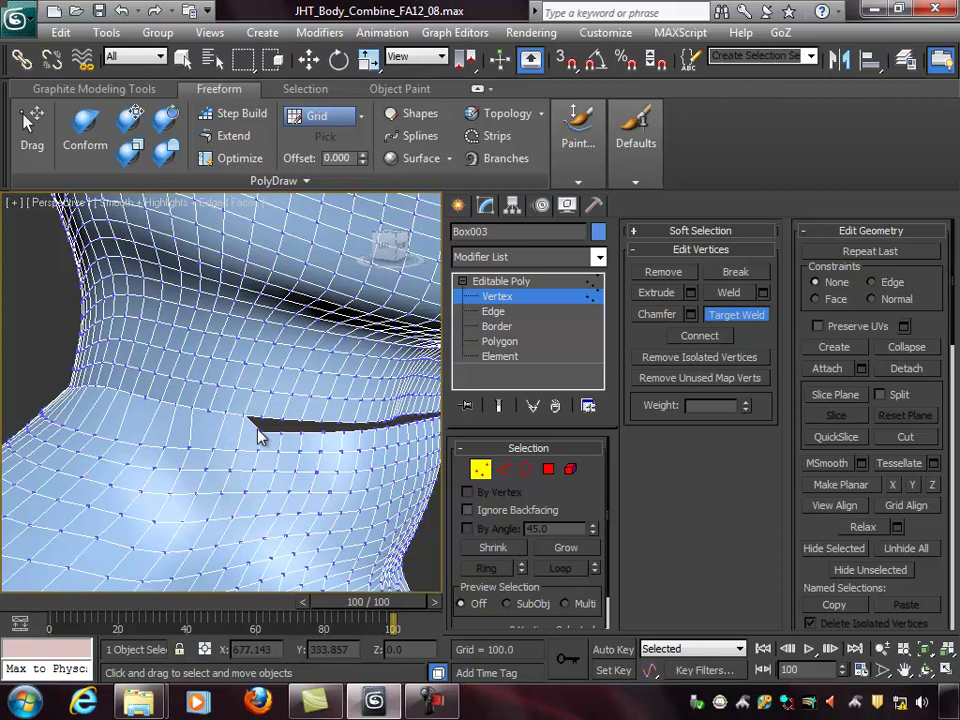
left_click(262, 431)
left_click(266, 419)
left_click(281, 421)
left_click(289, 430)
left_click(301, 423)
left_click(325, 435)
left_click(322, 424)
left_click(326, 433)
Target weld the next pairs of body and head edge vertices on the front side of the neck.
middle_click_drag(339, 448, 150, 402, "alt")
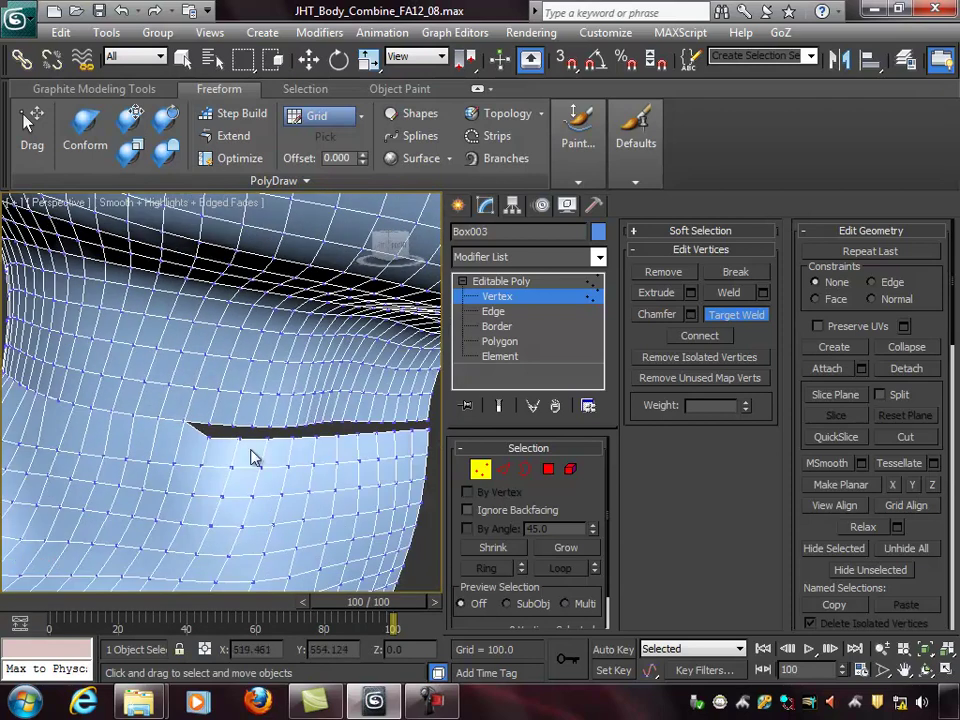
left_click(188, 427)
left_click(222, 439)
left_click(237, 438)
left_click(237, 426)
middle_click_drag(272, 430, 293, 456, "alt")
left_click(255, 412)
left_click(219, 411)
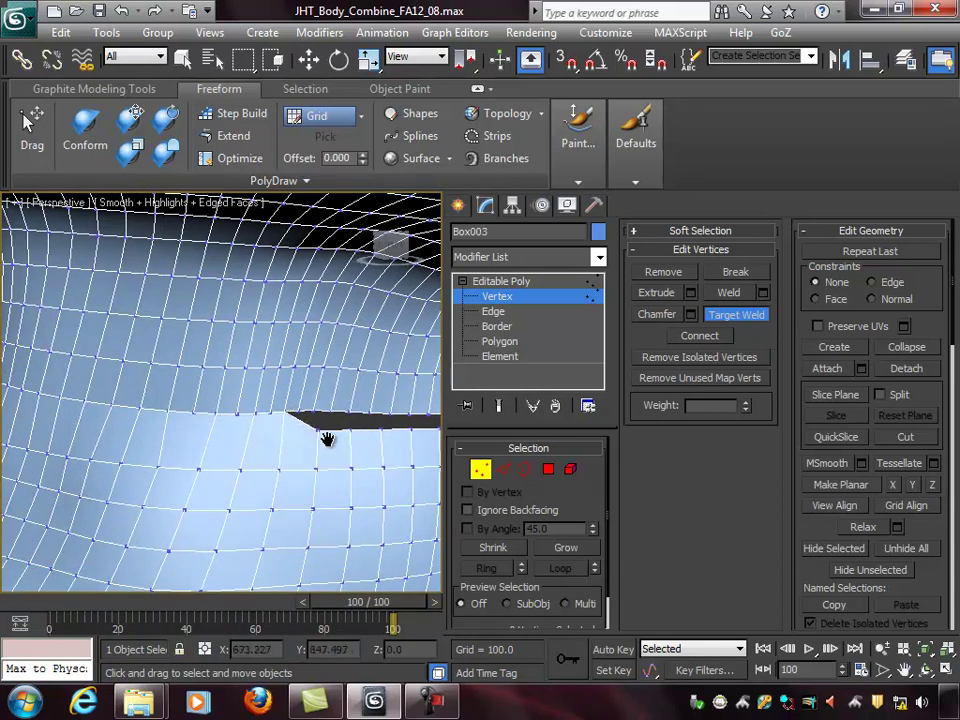
Target weld the last body edge vertices to the head up to the open centre edge at the throat, closing the gap.
middle_click_drag(330, 441, 292, 447, "alt")
left_click(282, 431)
left_click(284, 414)
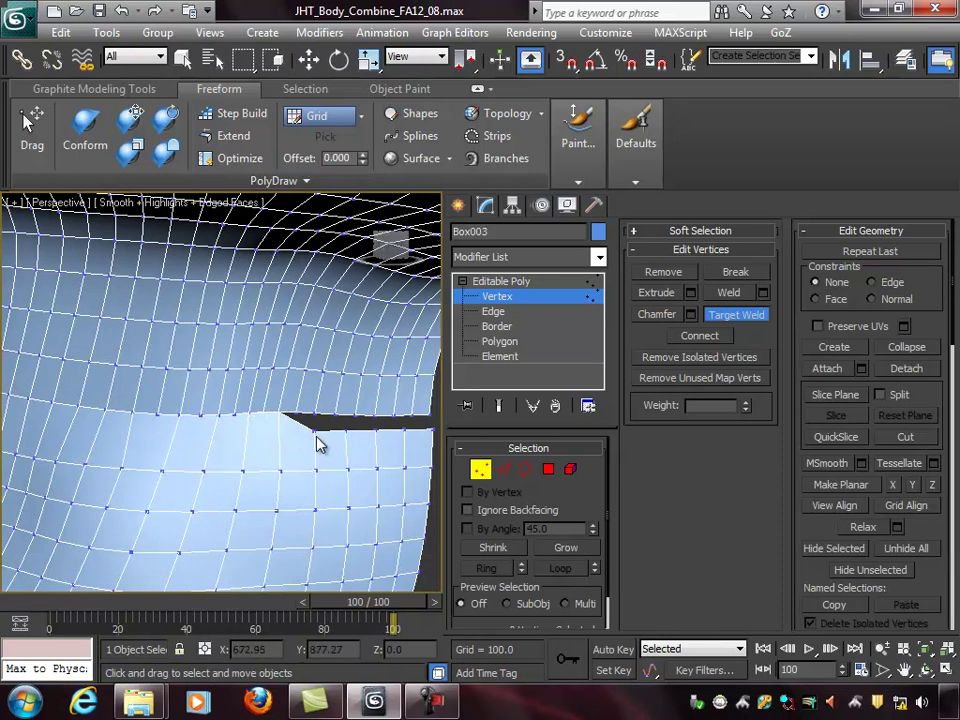
left_click(315, 414)
left_click(346, 429)
middle_click_drag(356, 416, 313, 446, "alt")
left_click(299, 418)
left_click(320, 416)
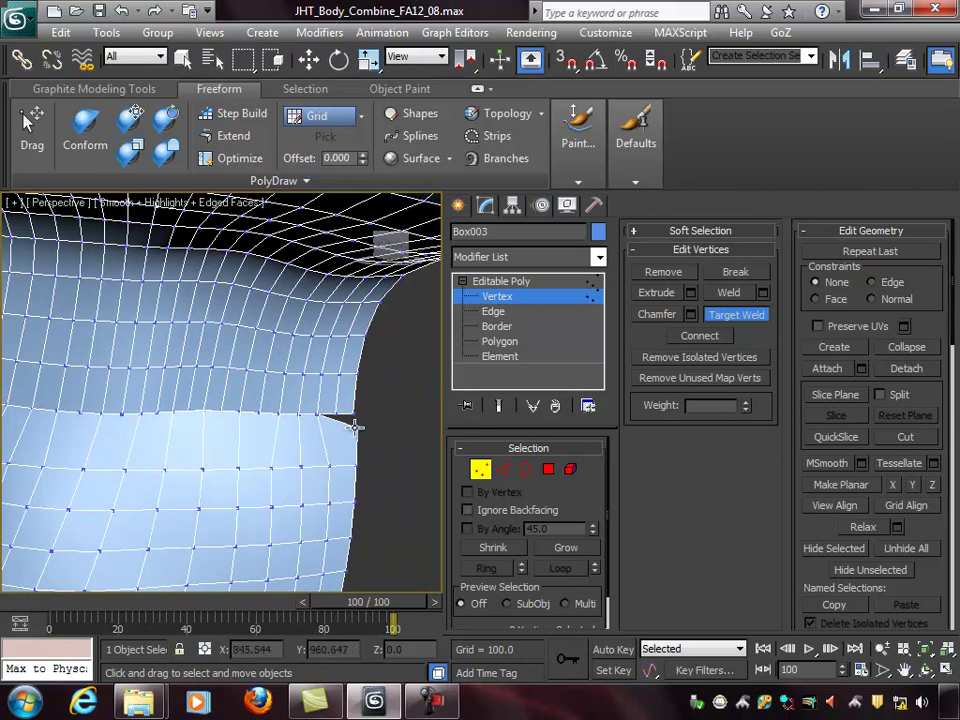
Examine the welded neck seam from the throat to the side for leftover gaps and uneven edge flow.
scroll(343, 470, "down", 2)
middle_click_drag(219, 440, 244, 450)
scroll(330, 439, "down", 1)
scroll(276, 442, "down", 2)
scroll(223, 441, "up", 1)
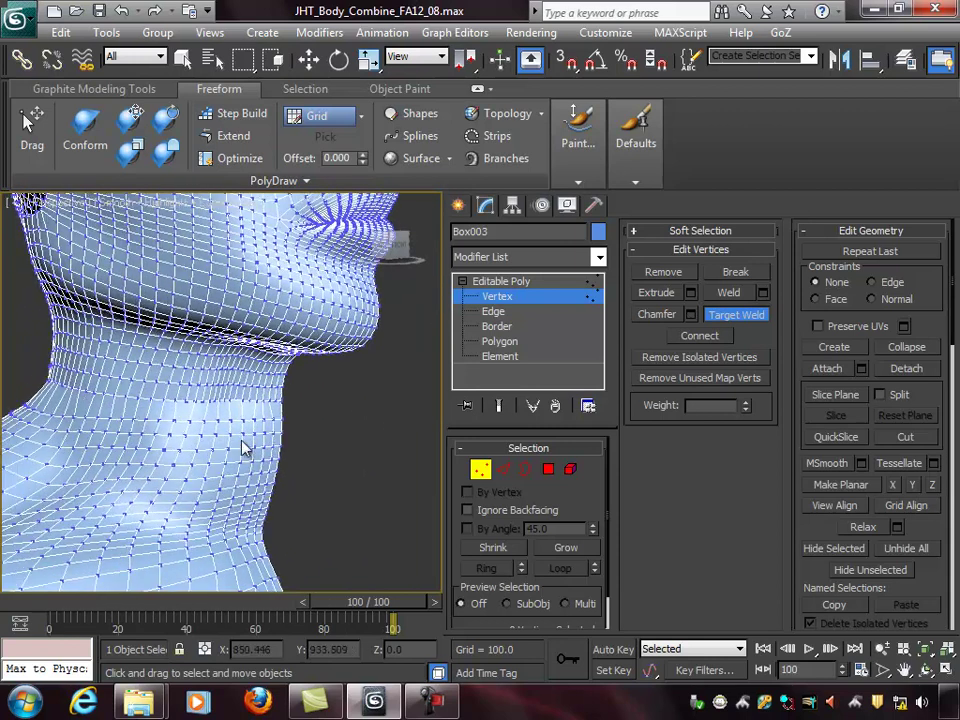
scroll(285, 451, "up", 3)
middle_click_drag(347, 447, 296, 440, "alt")
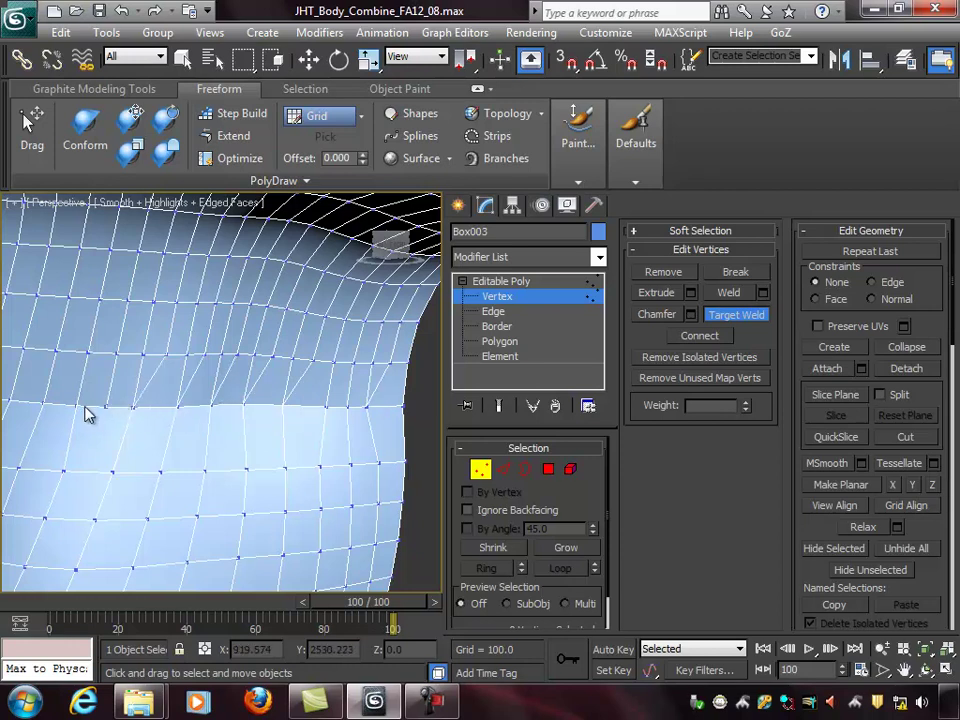
middle_click_drag(86, 418, 248, 373)
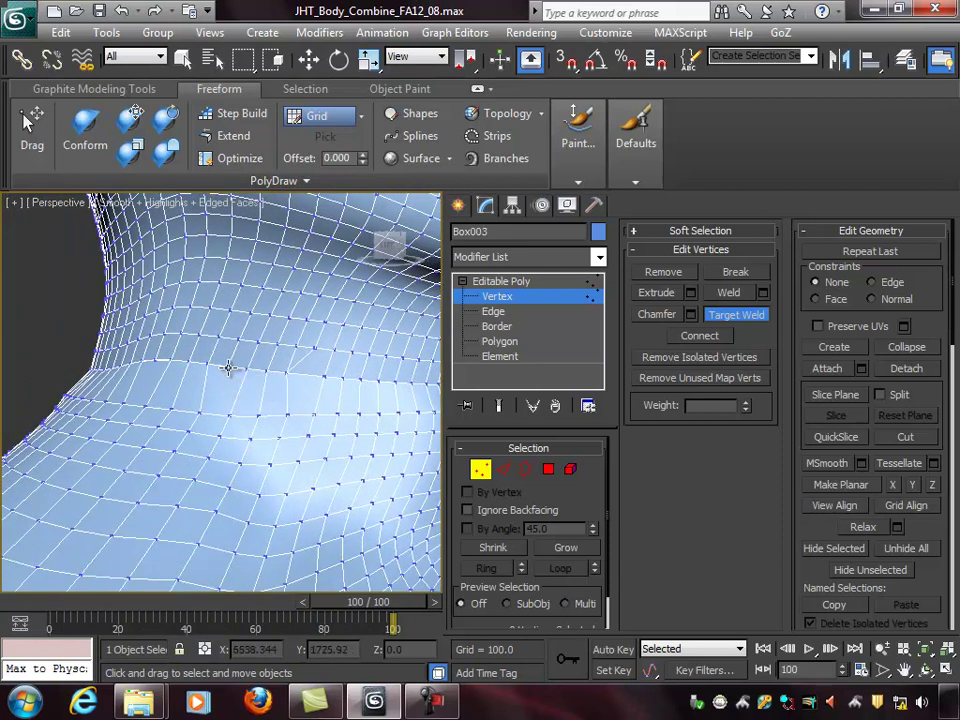
middle_click_drag(251, 420, 230, 333, "alt")
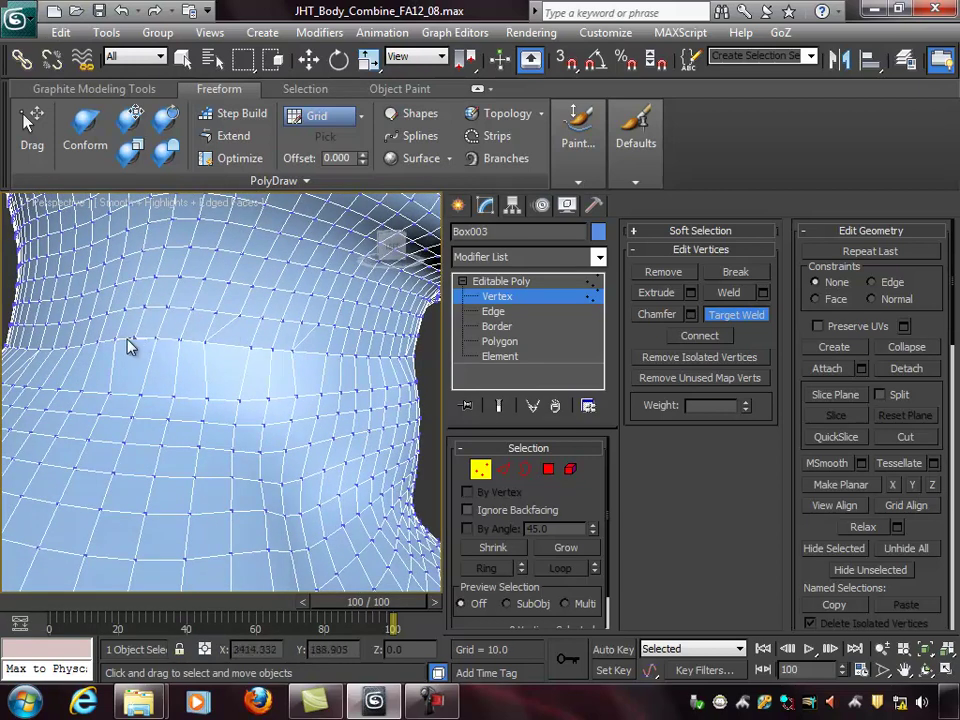
scroll(234, 384, "up", 2)
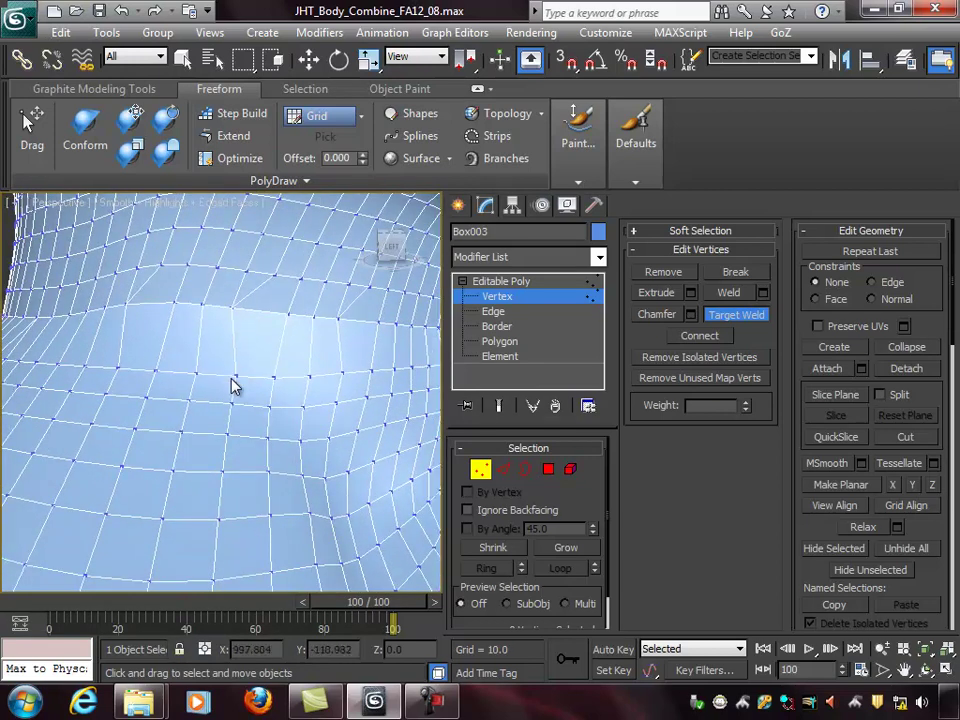
scroll(231, 380, "down", 2)
middle_click_drag(212, 380, 322, 376, "alt")
middle_click_drag(182, 380, 217, 366, "alt")
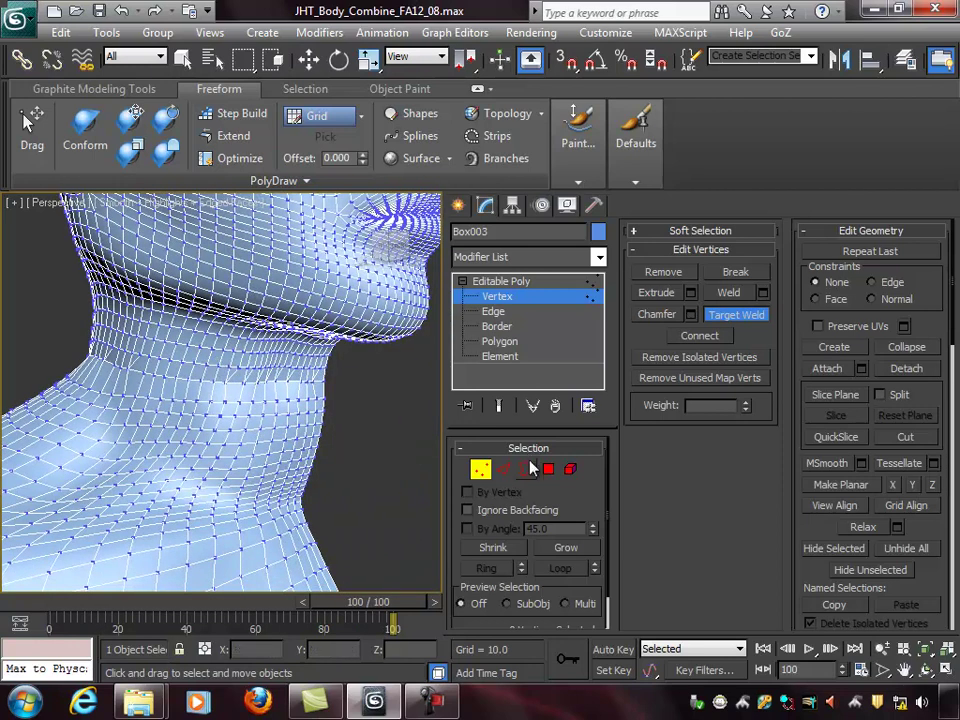
Leave Target Weld and the Vertex level, and turn off the edged faces display.
left_click(732, 319)
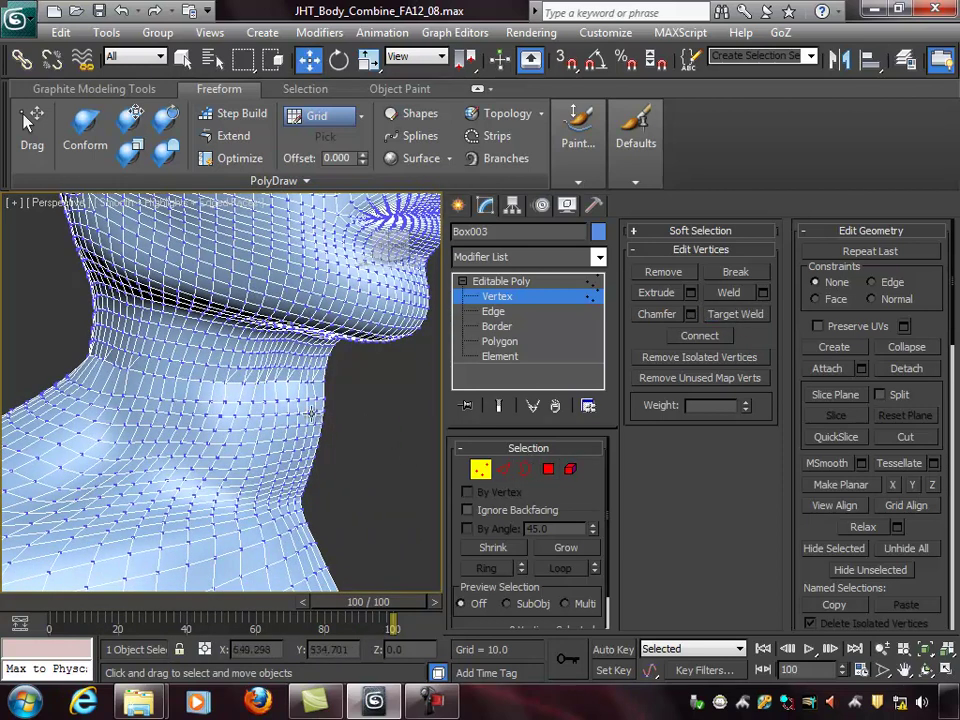
left_click(502, 283)
middle_click_drag(302, 373, 281, 386, "alt")
mouse_move(353, 408)
middle_mouse_down()
mouse_move(339, 408)
mouse_move(327, 427)
mouse_move(341, 424)
middle_mouse_up()
key("F4")
Examine the smooth shading along the neck seam from several distances and angles.
scroll(337, 422, "down", 4)
mouse_move(341, 424)
middle_mouse_down("alt")
mouse_move(367, 419)
mouse_move(358, 426)
middle_mouse_up("alt")
scroll(356, 427, "up", 4)
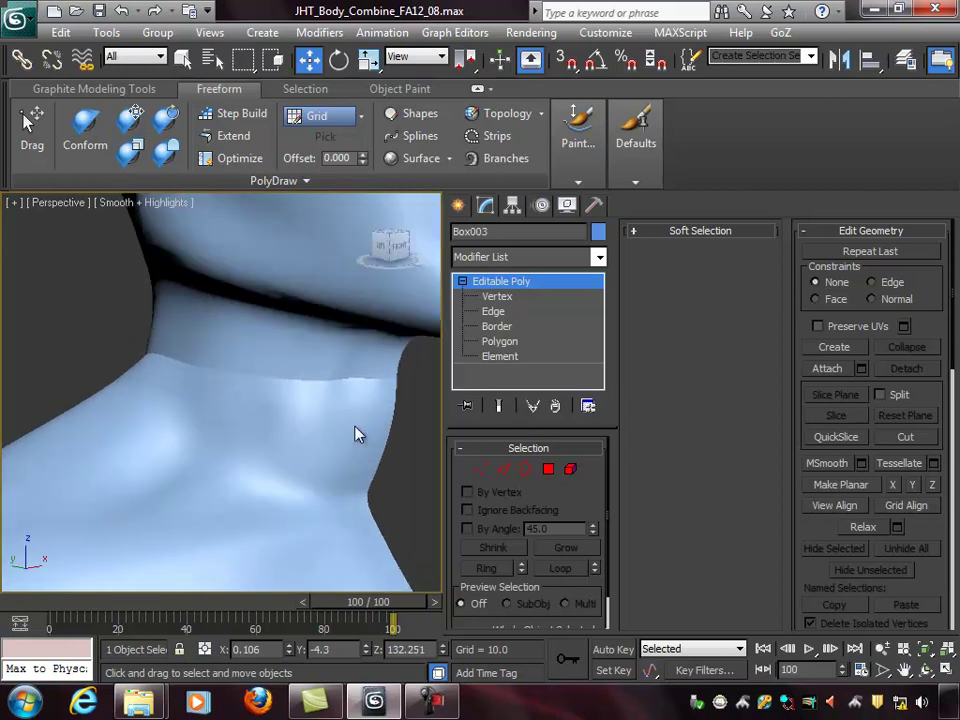
scroll(355, 427, "up", 3)
key("shift+z")
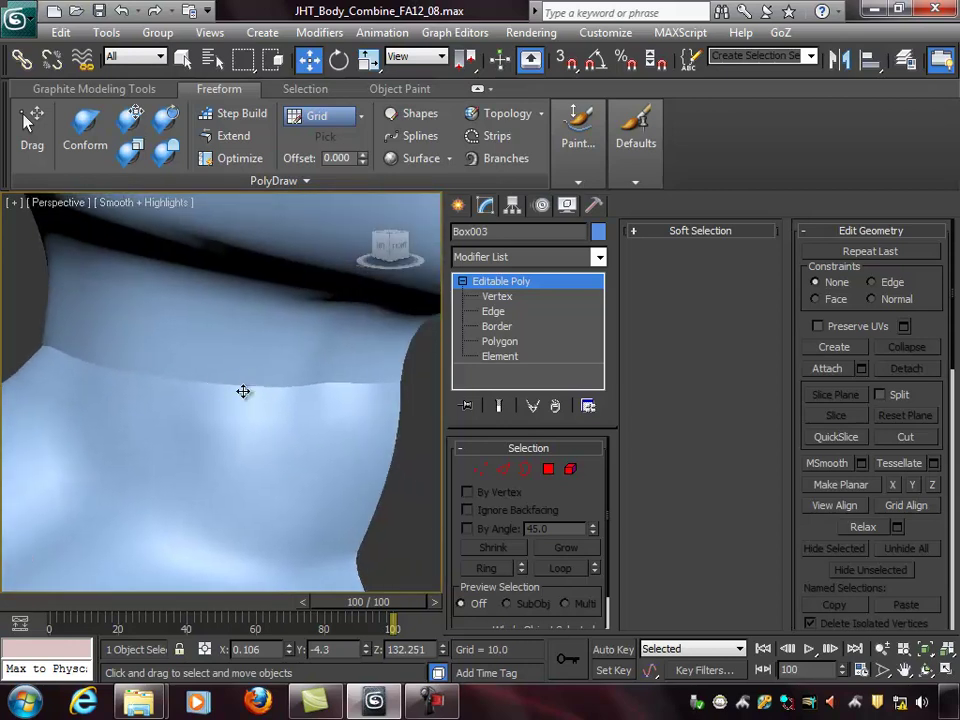
key("shift+z")
key("shift+z")
key("shift+z")
key("shift+z")
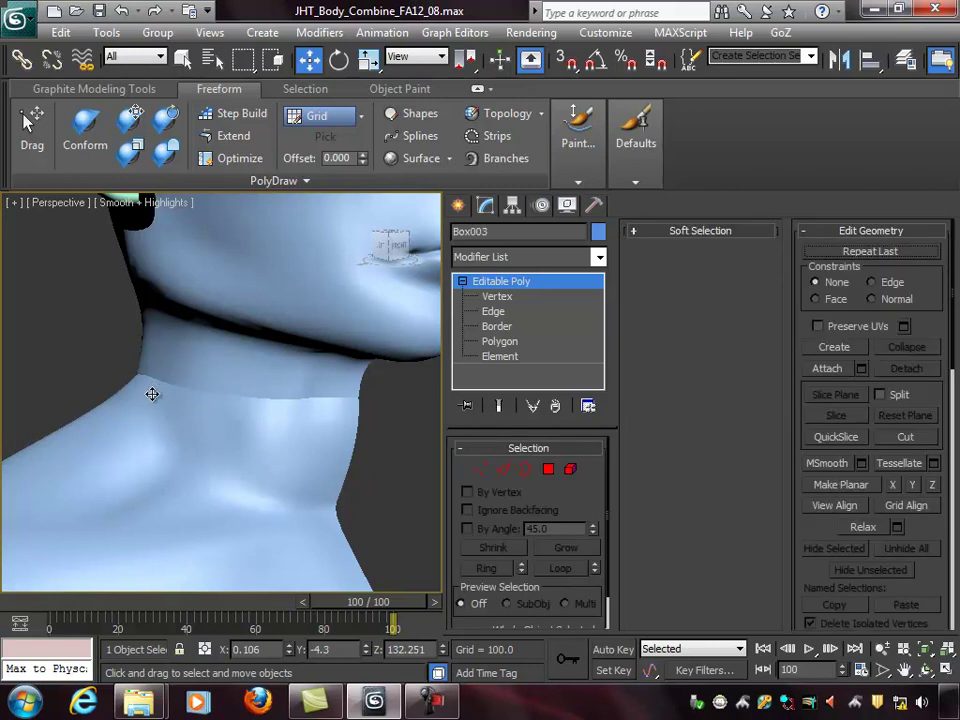
Switch to the Polygon level and select all polygons of the combined mesh.
left_click(553, 468)
middle_click_drag(291, 410, 326, 285)
scroll(311, 401, "down", 7)
scroll(298, 379, "down", 4)
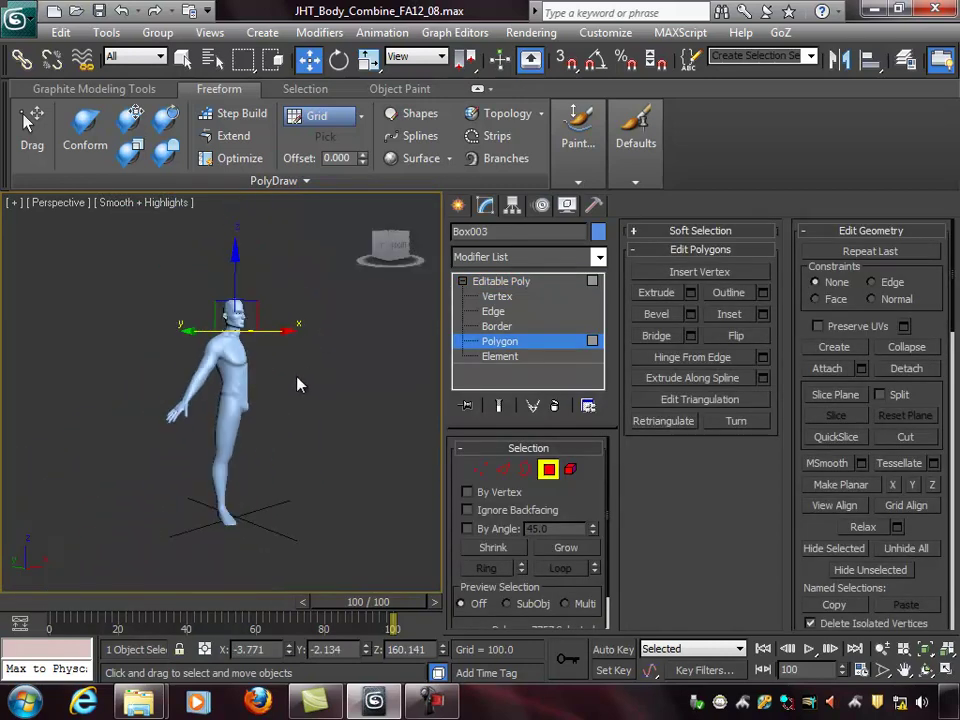
key("ctrl+a")
Apply Auto Smooth with a threshold of 75 to all selected polygons so head and body share smoothing groups.
scroll(235, 335, "up", 8)
middle_click_drag(240, 336, 242, 456)
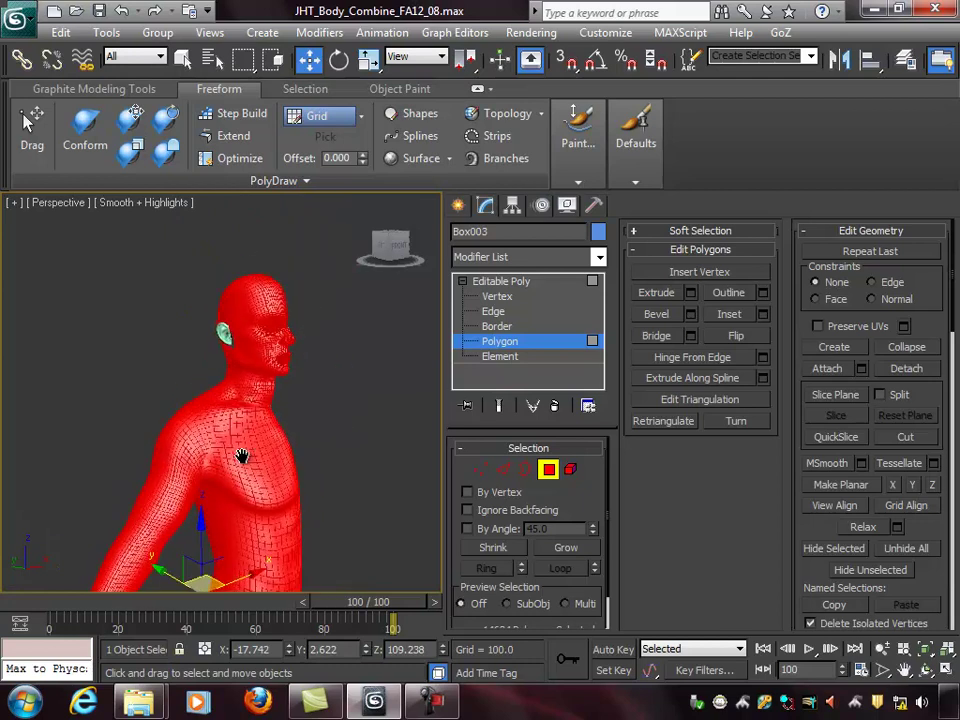
scroll(289, 422, "up", 8)
scroll(279, 441, "down", 12)
middle_click_drag(307, 455, 315, 508, "alt")
scroll(278, 365, "up", 10)
middle_click_drag(347, 386, 311, 493)
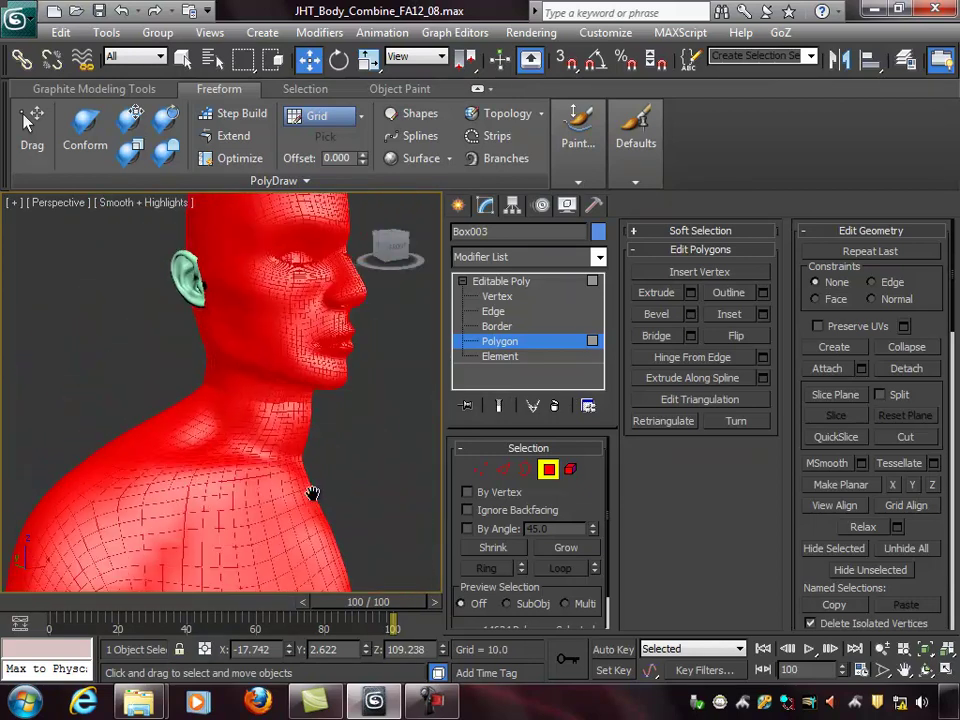
scroll(322, 426, "up", 6)
scroll(268, 435, "down", 5)
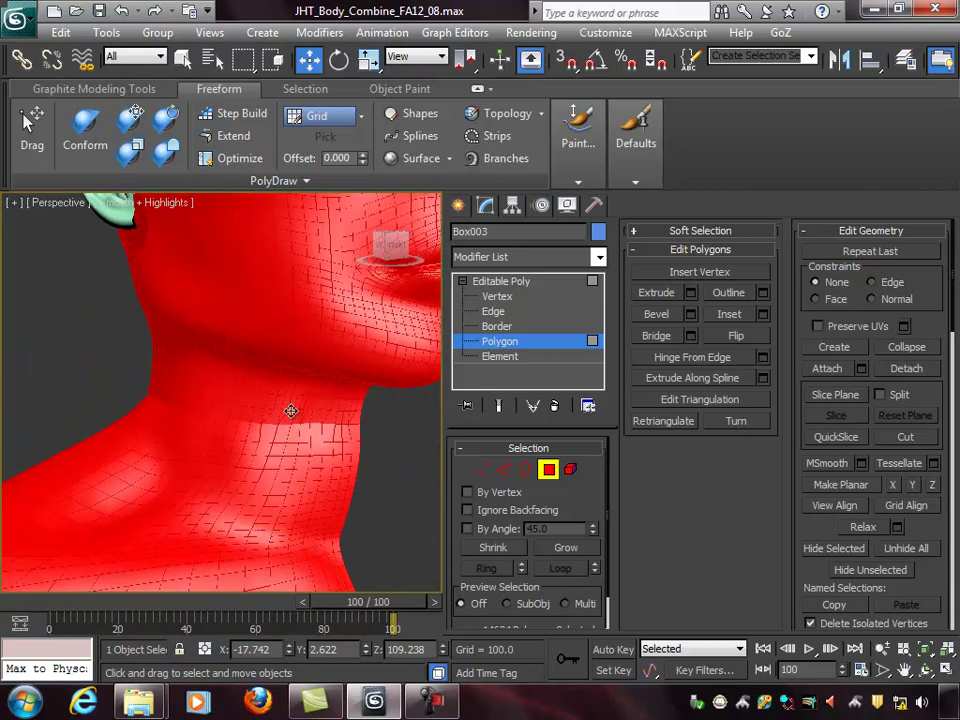
middle_click_drag(368, 472, 240, 404, "alt")
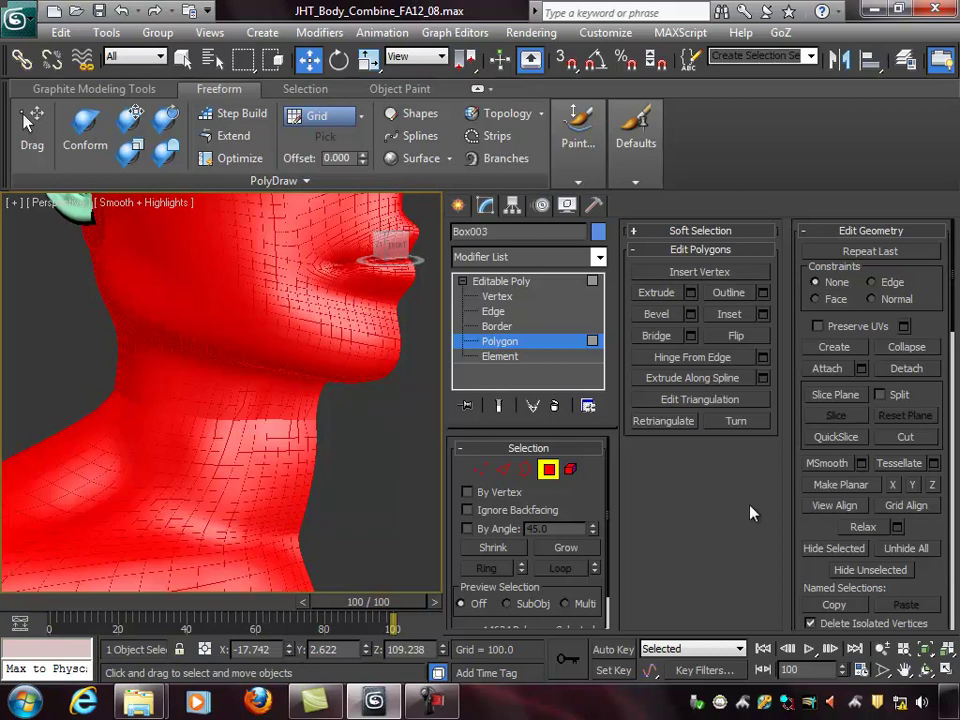
left_click_drag(940, 330, 940, 166)
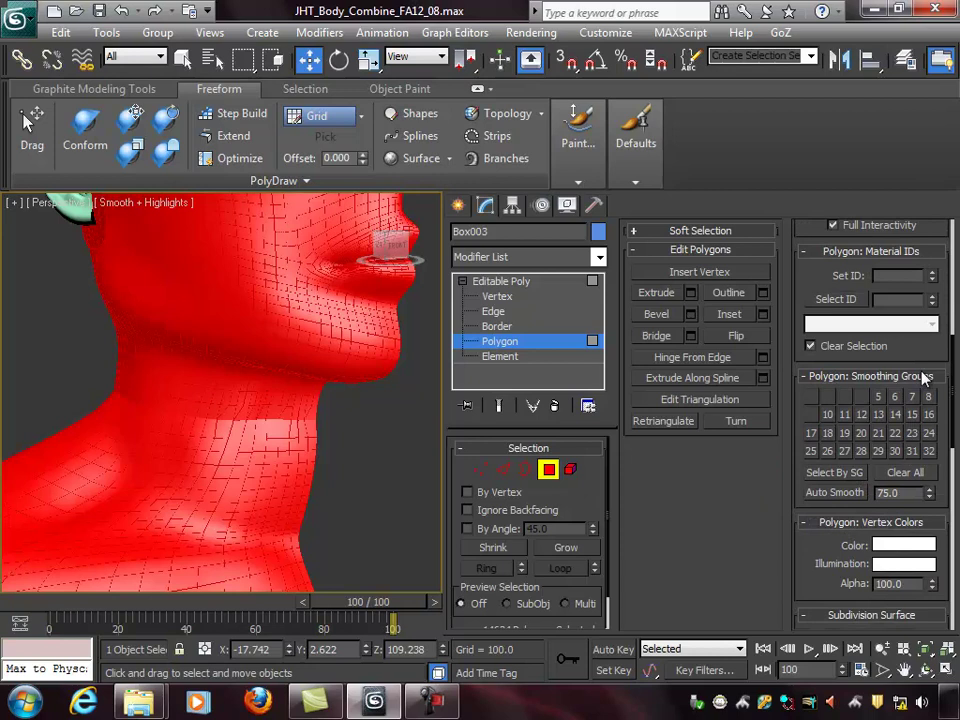
left_click_drag(912, 357, 911, 223)
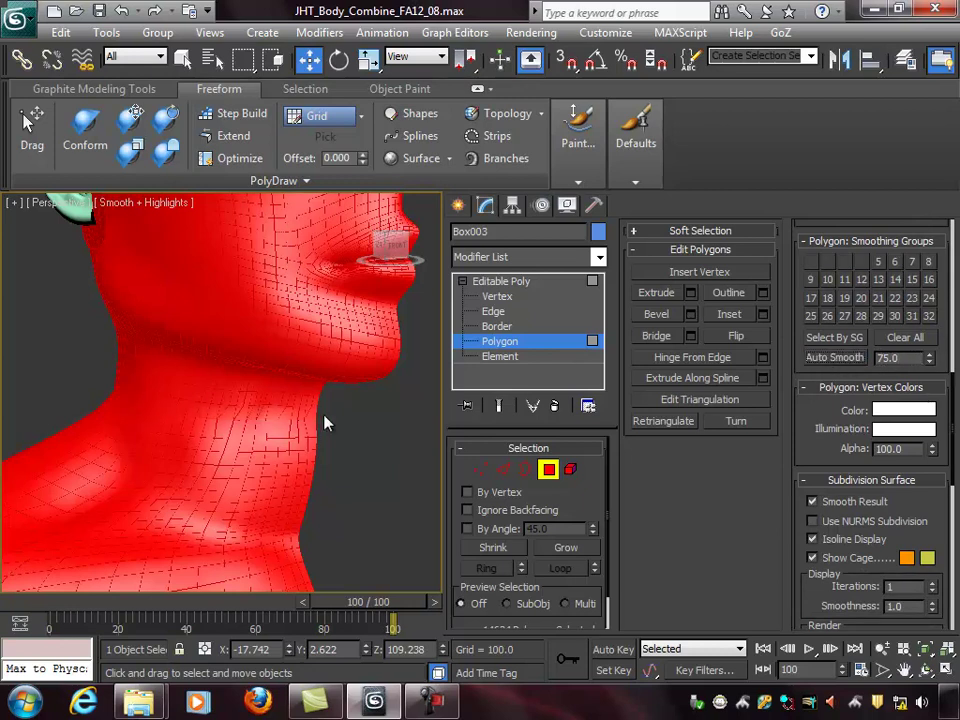
Leave the Polygon level and view the smoothed shading of the neck.
left_click(548, 470)
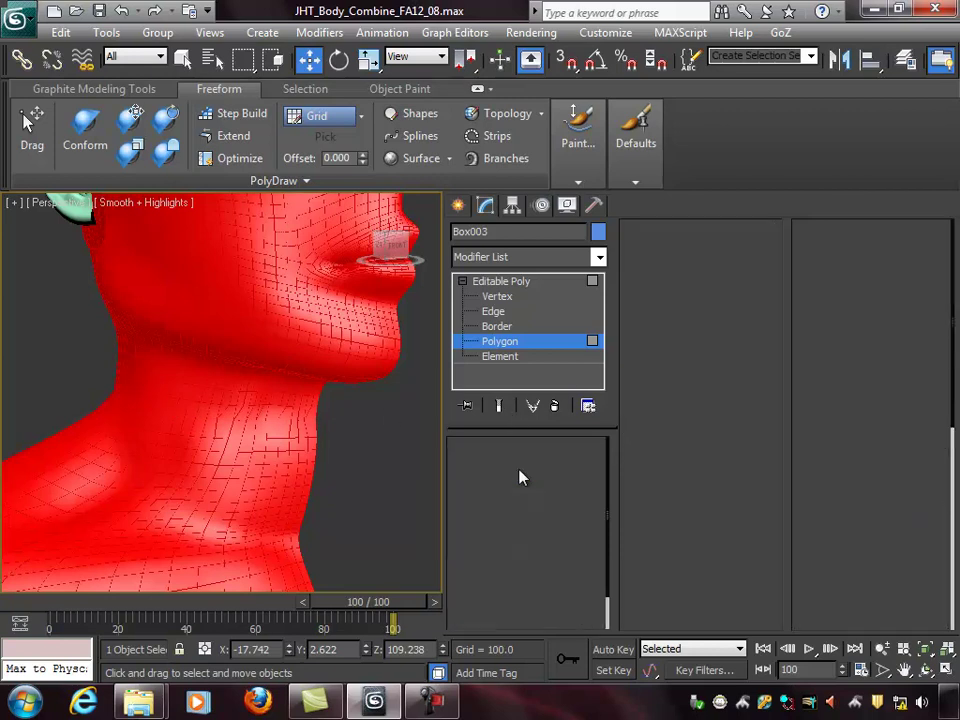
left_click(351, 450)
middle_click_drag(340, 408, 302, 418, "alt")
left_click(306, 429)
middle_click_drag(350, 445, 340, 485, "alt")
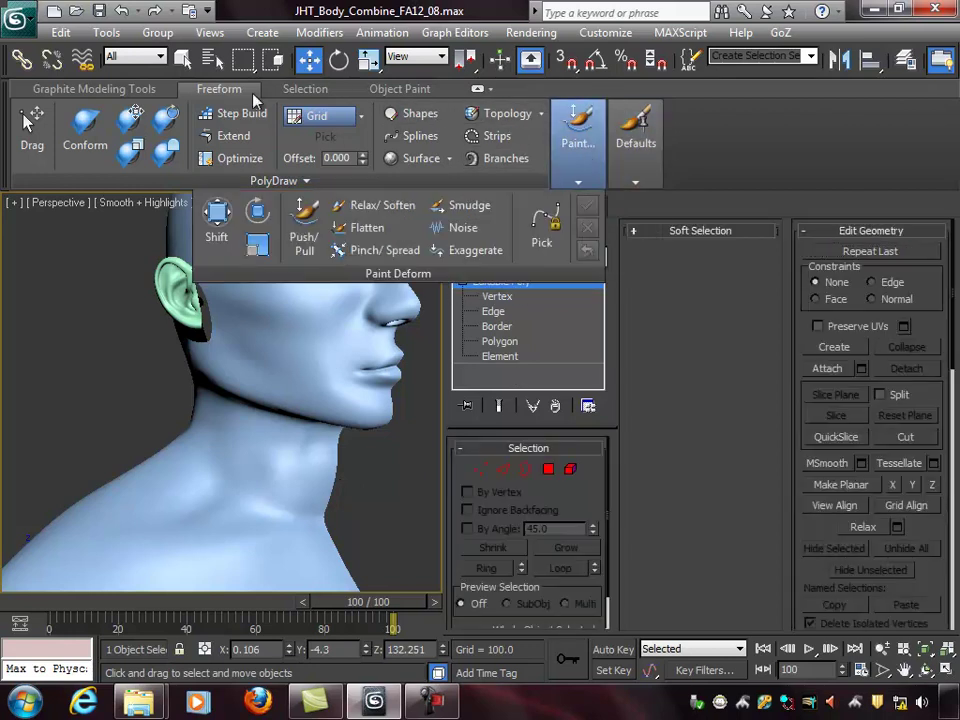
Start the Relax/Soften paint deform brush, adjust its size over the neck and turn edged faces back on.
mouse_move(594, 142)
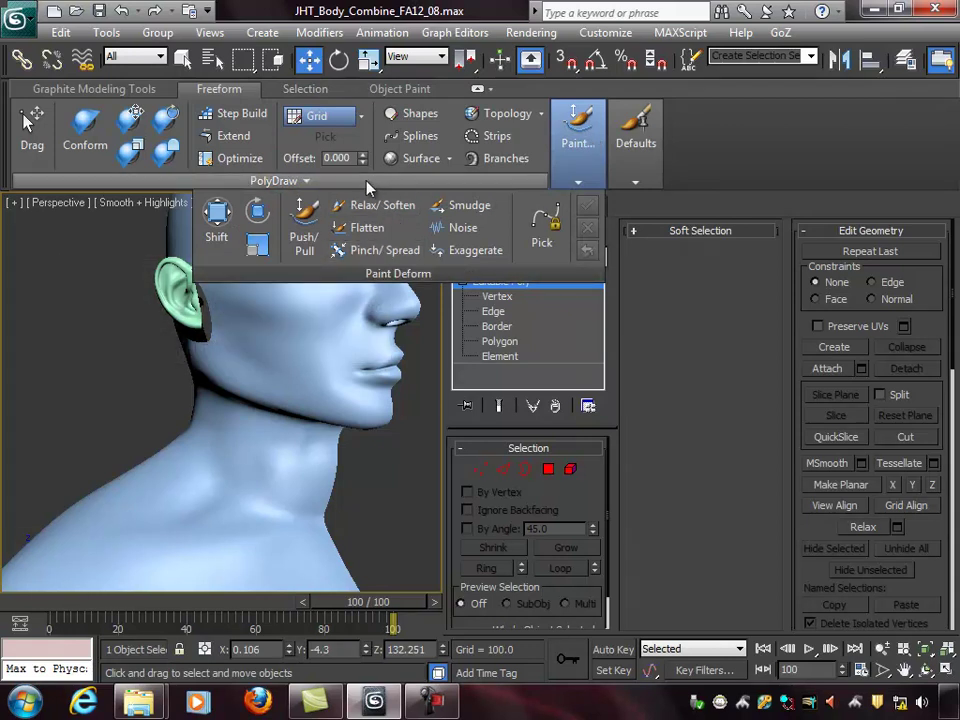
left_click(373, 207)
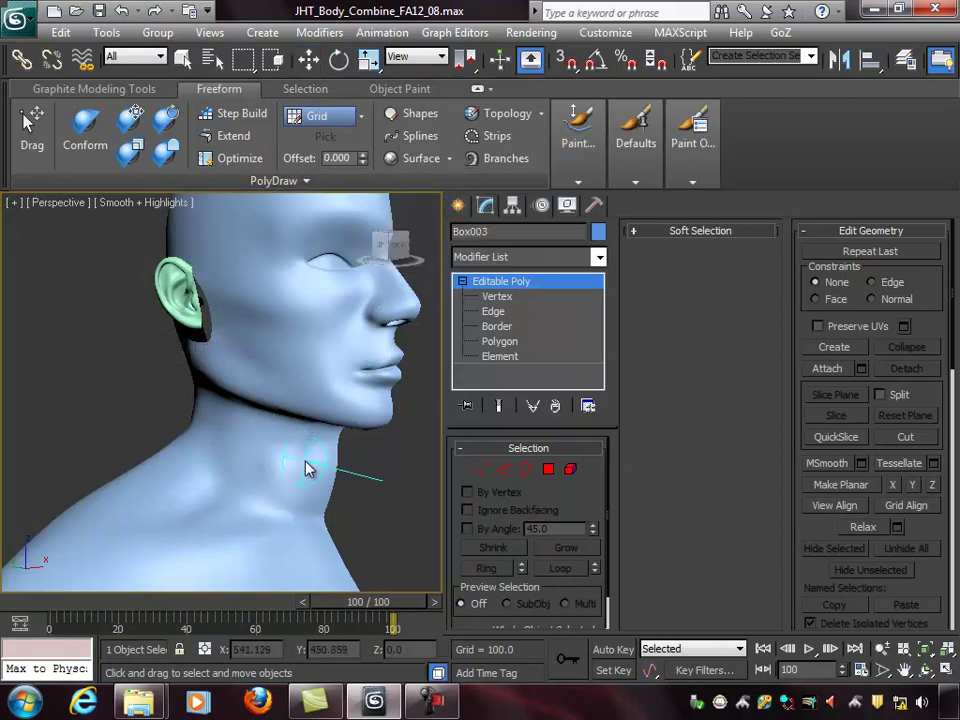
mouse_move(308, 464)
left_mouse_down("ctrl+shift")
mouse_move(319, 432)
mouse_move(284, 454)
mouse_move(291, 462)
mouse_move(268, 456)
left_mouse_up("ctrl+shift")
middle_click_drag(264, 454, 287, 456, "alt")
key("F4")
Paint Relax/Soften strokes along the neck seam from the throat across the side of the neck.
mouse_move(296, 464)
left_mouse_down()
mouse_move(257, 446)
mouse_move(274, 450)
mouse_move(197, 440)
mouse_move(204, 452)
left_mouse_up()
mouse_move(204, 445)
middle_mouse_down("alt")
mouse_move(183, 449)
mouse_move(283, 447)
mouse_move(196, 436)
middle_mouse_up("alt")
mouse_move(268, 440)
left_mouse_down()
mouse_move(254, 418)
mouse_move(171, 407)
left_mouse_up()
mouse_move(240, 429)
middle_mouse_down("alt")
mouse_move(171, 424)
mouse_move(303, 440)
mouse_move(211, 428)
middle_mouse_up("alt")
left_click_drag(180, 420, 75, 430)
Relax the seam further with brush strokes around the back of the neck and back across its side.
mouse_move(75, 432)
middle_mouse_down("alt")
mouse_move(112, 440)
mouse_move(195, 428)
middle_mouse_up("alt")
middle_click_drag(195, 428, 329, 418)
mouse_move(330, 418)
left_mouse_down()
mouse_move(296, 401)
mouse_move(231, 420)
left_mouse_up()
mouse_move(360, 419)
left_mouse_down()
mouse_move(186, 422)
mouse_move(304, 422)
left_mouse_up()
middle_click_drag(304, 422, 168, 431, "alt")
left_click_drag(225, 394, 385, 386)
middle_click_drag(395, 387, 220, 388, "alt")
middle_click_drag(220, 388, 36, 387)
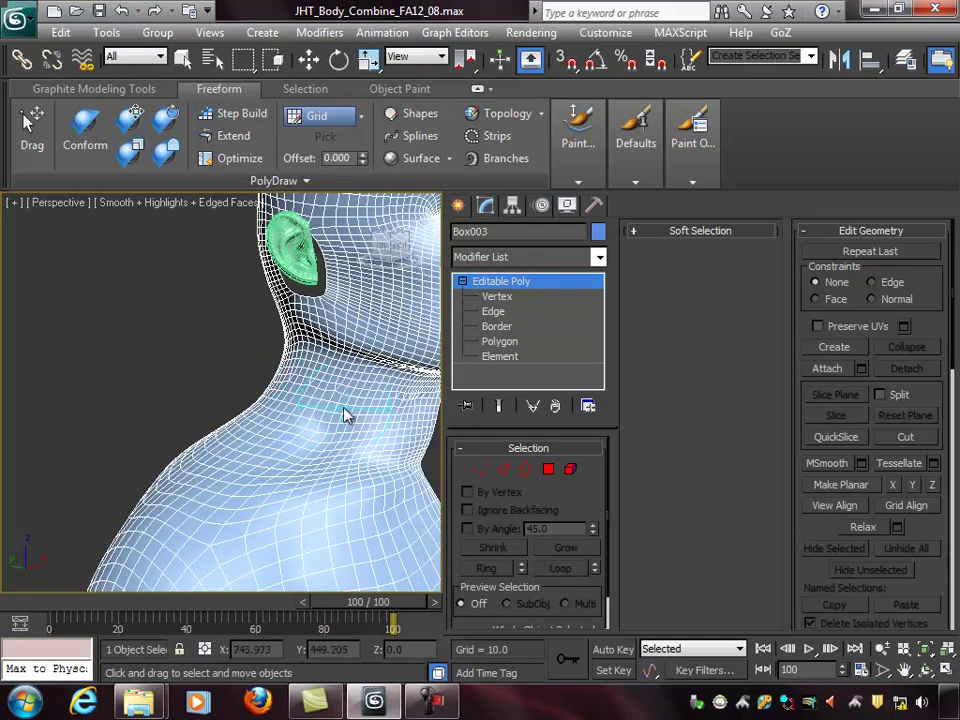
Paint further Relax/Soften strokes over the throat seam under the chin and on the side of the neck.
middle_click_drag(381, 403, 757, 348, "alt")
middle_click_drag(400, 360, 144, 332, "alt")
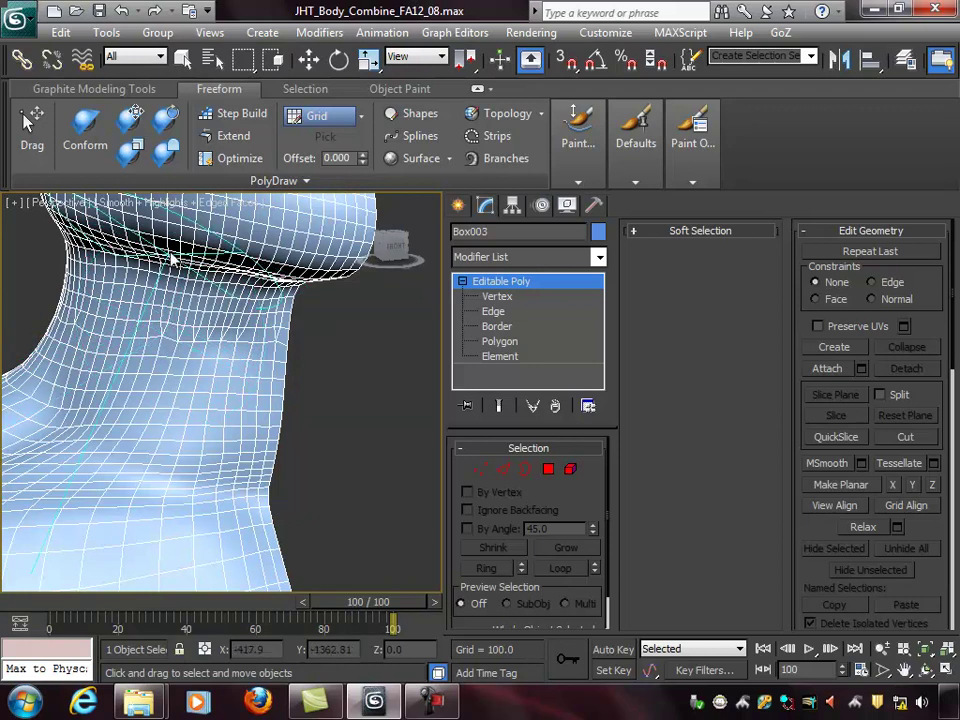
left_click_drag(249, 327, 273, 348)
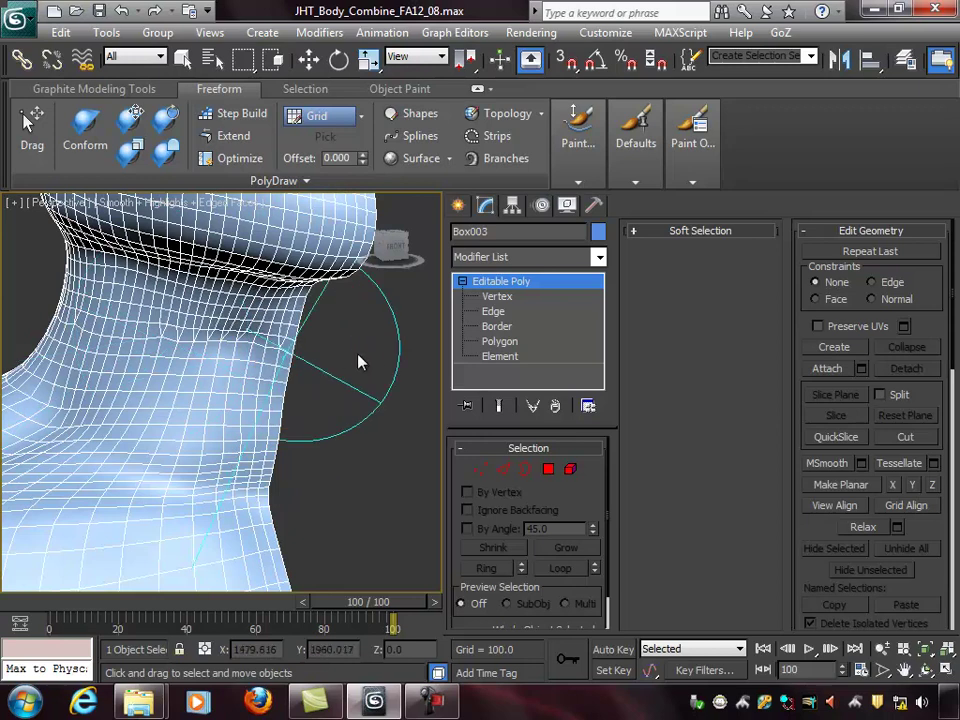
middle_click_drag(193, 356, 293, 385, "alt")
left_click_drag(134, 358, 158, 363)
middle_click_drag(240, 371, 287, 369, "alt")
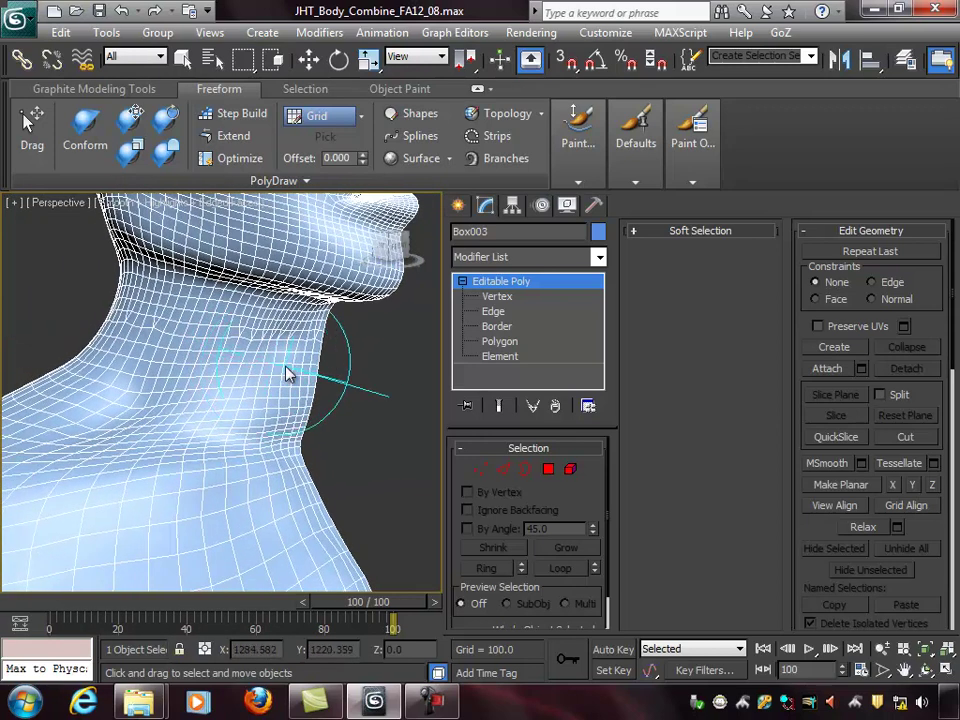
scroll(287, 369, "down", 4)
middle_click_drag(216, 384, 304, 392, "alt")
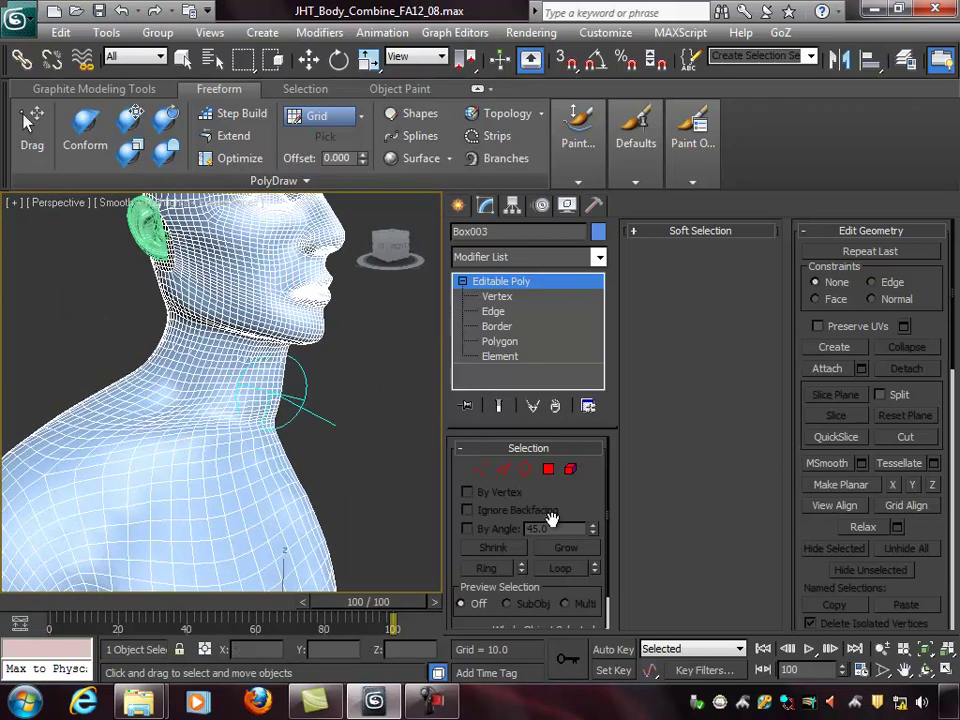
Leave the brush, hide the edged faces and reselect the body mesh to examine the shading of the neck seam.
right_click(397, 394)
left_click(378, 383)
mouse_move(373, 380)
middle_mouse_down("alt")
mouse_move(311, 379)
mouse_move(324, 364)
mouse_move(326, 403)
mouse_move(339, 394)
mouse_move(356, 414)
mouse_move(390, 410)
mouse_move(298, 369)
mouse_move(377, 411)
mouse_move(307, 418)
mouse_move(304, 381)
mouse_move(249, 403)
mouse_move(414, 401)
mouse_move(262, 408)
mouse_move(229, 390)
mouse_move(285, 401)
mouse_move(294, 375)
mouse_move(297, 386)
middle_mouse_up("alt")
key("F4")
scroll(295, 366, "up", 3)
left_click(284, 337)
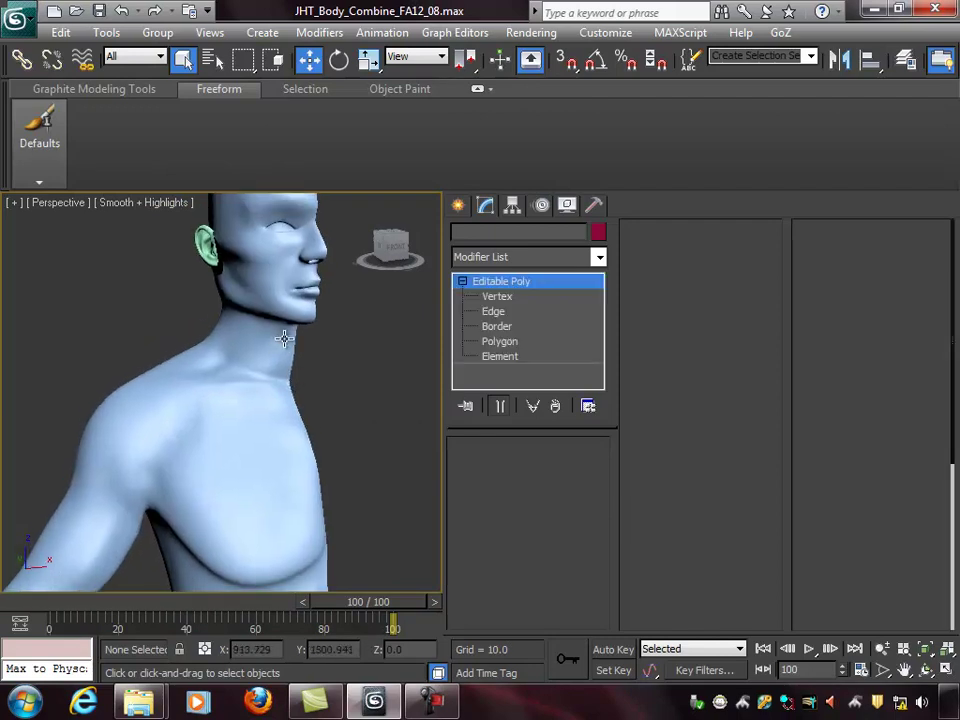
middle_click_drag(350, 363, 319, 394)
scroll(339, 382, "up", 3)
scroll(269, 361, "up", 2)
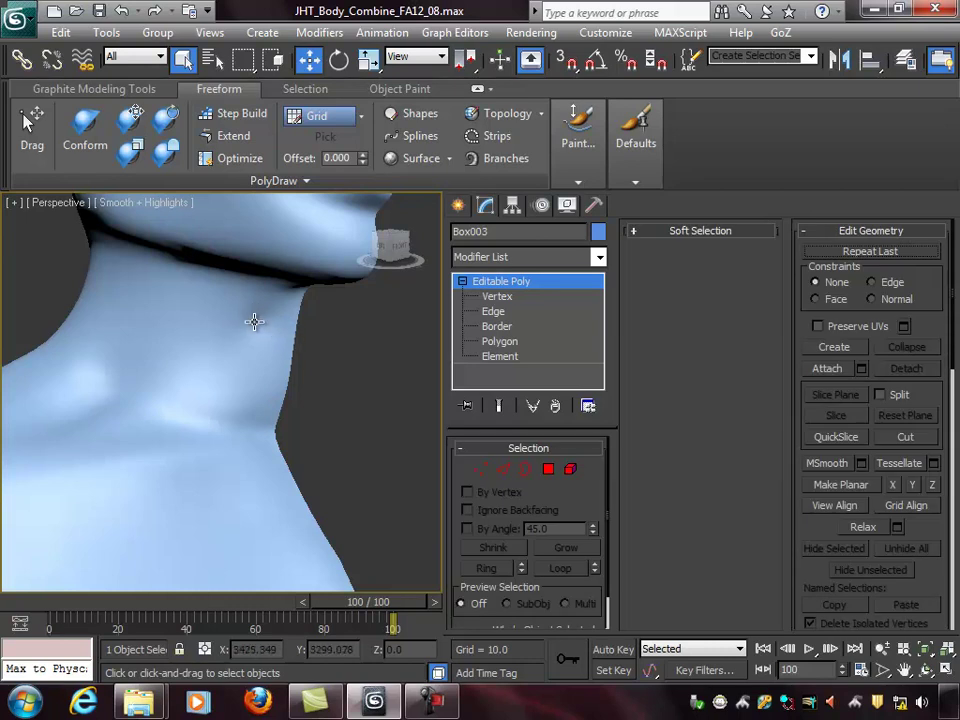
middle_click_drag(272, 341, 285, 345, "alt")
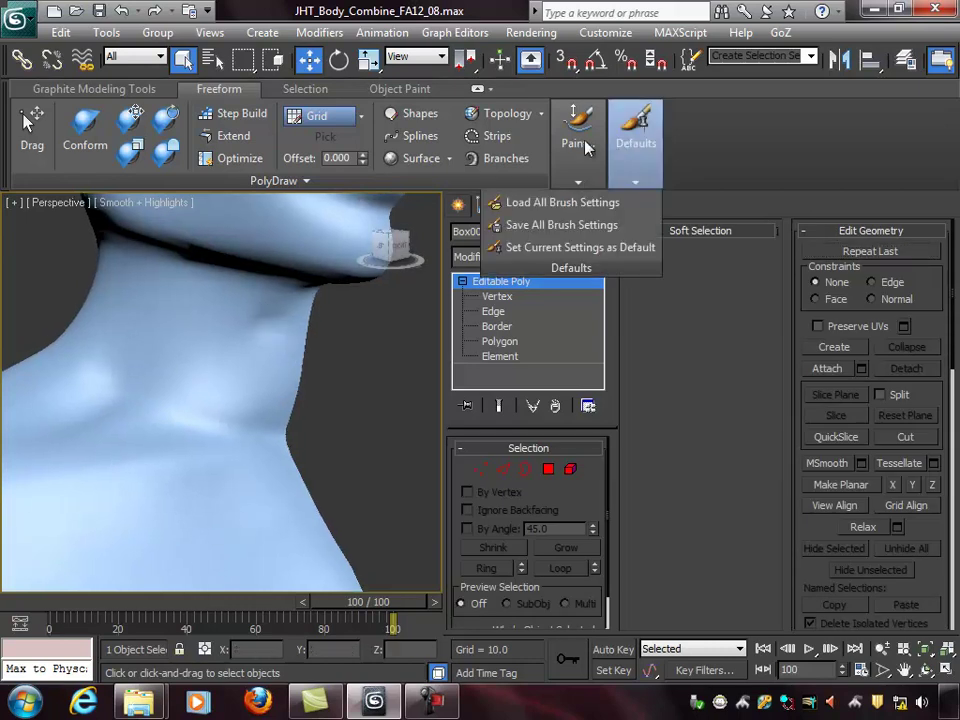
Relax the bump on the throat below the jaw with the Relax/Soften brush and commit the paint deformation.
mouse_move(579, 136)
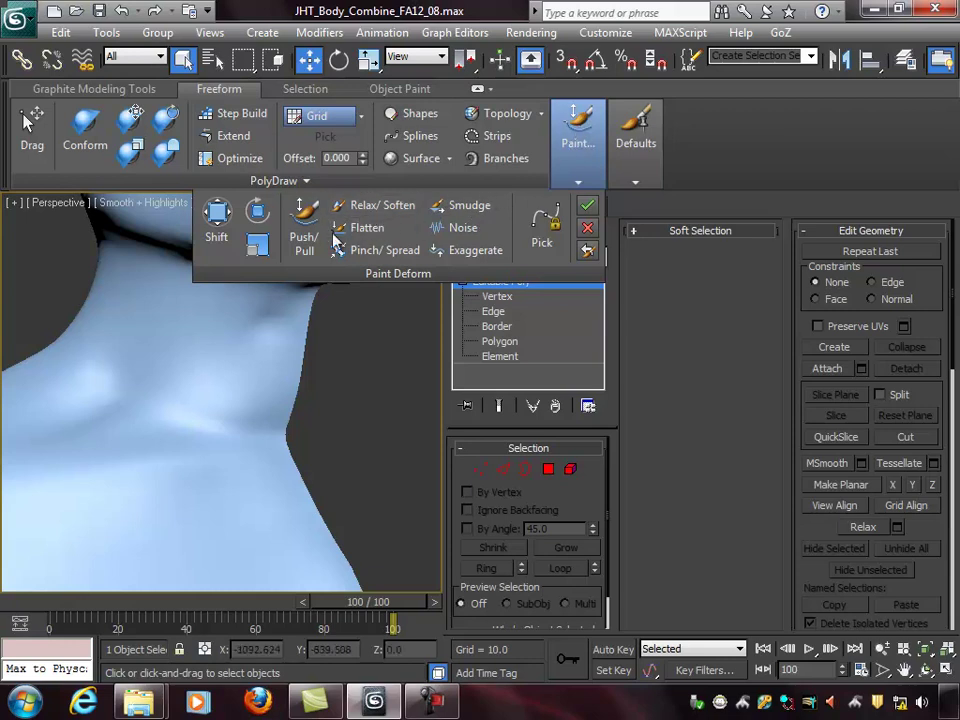
left_click(372, 207)
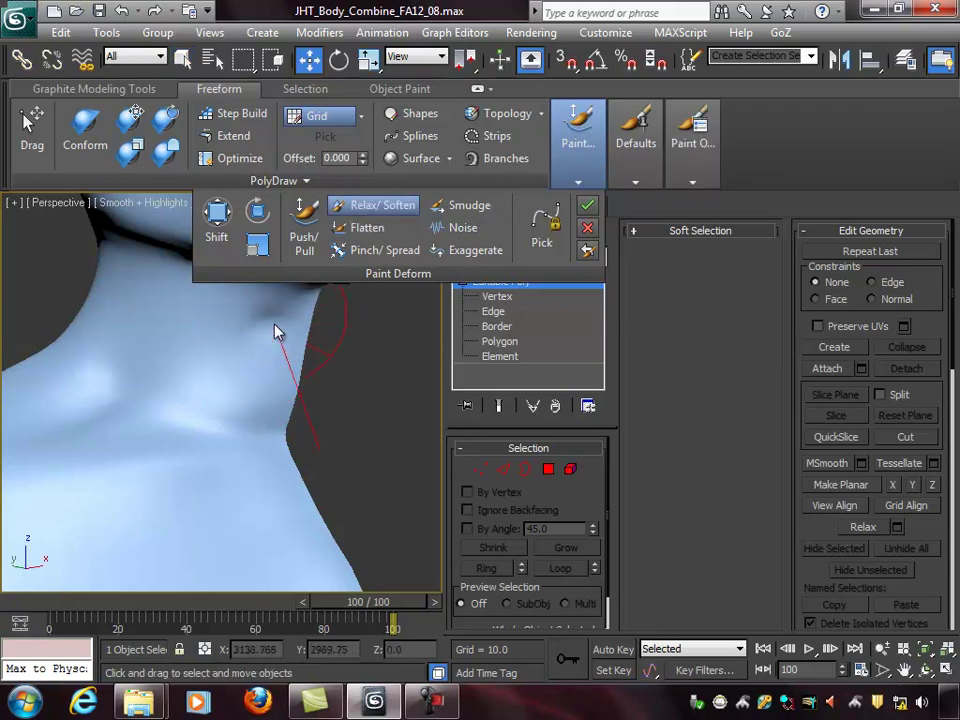
scroll(350, 378, "down", 4)
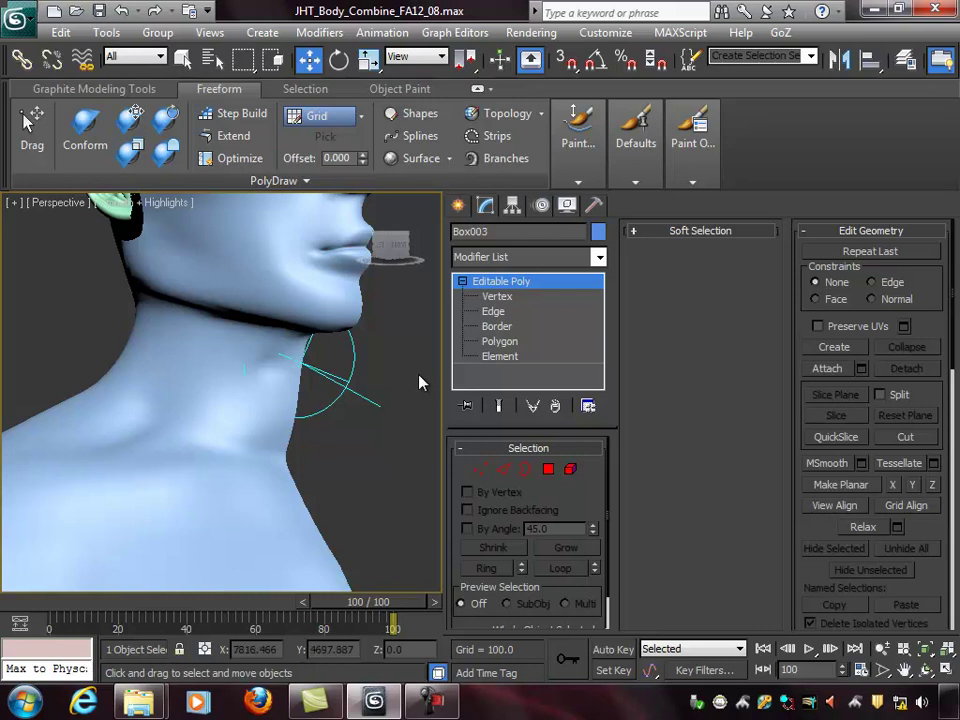
left_click(578, 140)
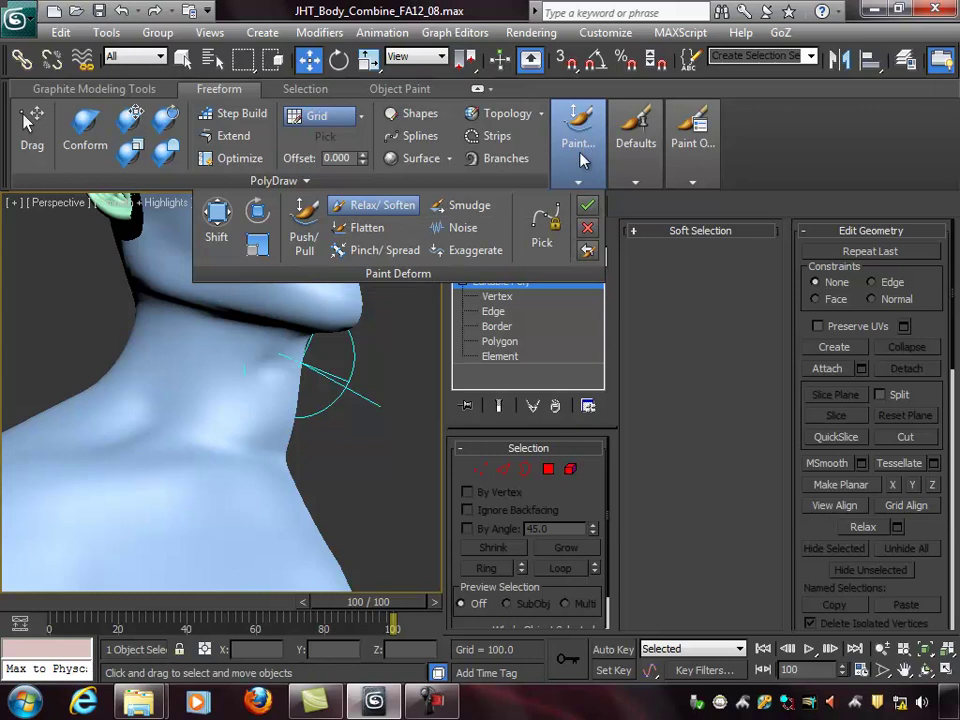
left_click(591, 206)
left_click_drag(273, 386, 270, 366)
right_click(310, 400)
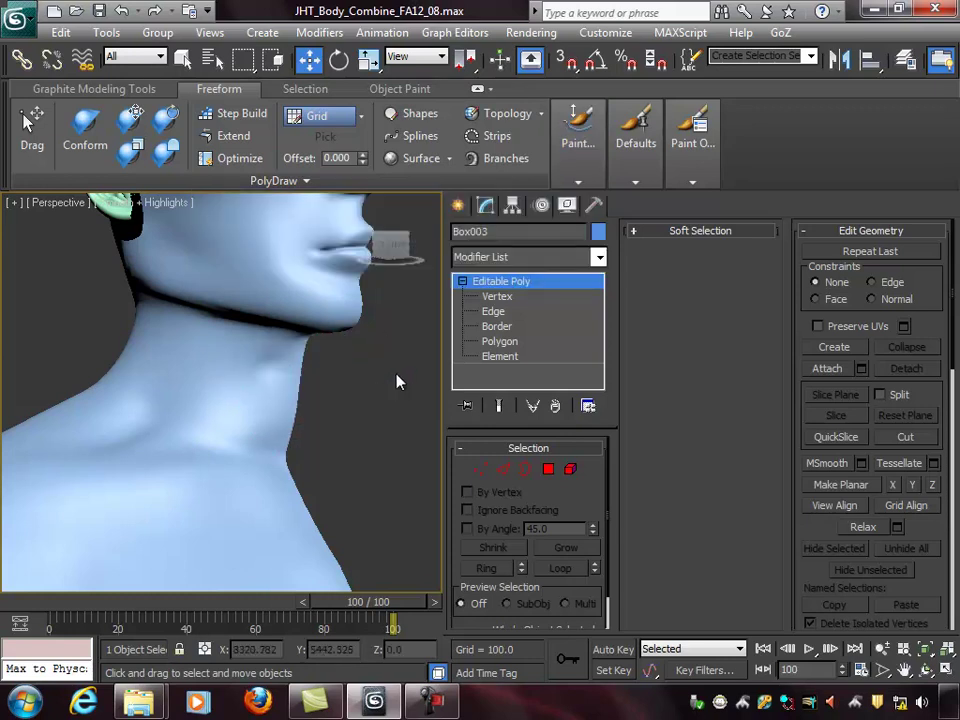
Exit the brush, reselect the body mesh and turn edged faces back on.
scroll(345, 348, "up", 2)
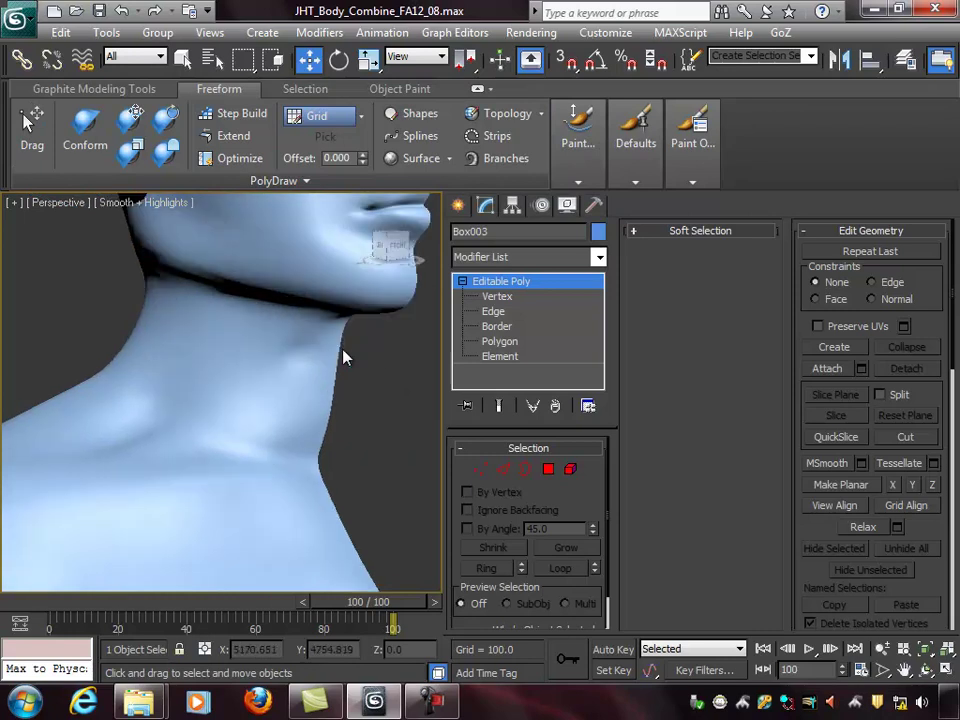
scroll(342, 348, "down", 4)
middle_click_drag(280, 370, 315, 346)
scroll(317, 347, "down", 3)
middle_click_drag(303, 394, 319, 369)
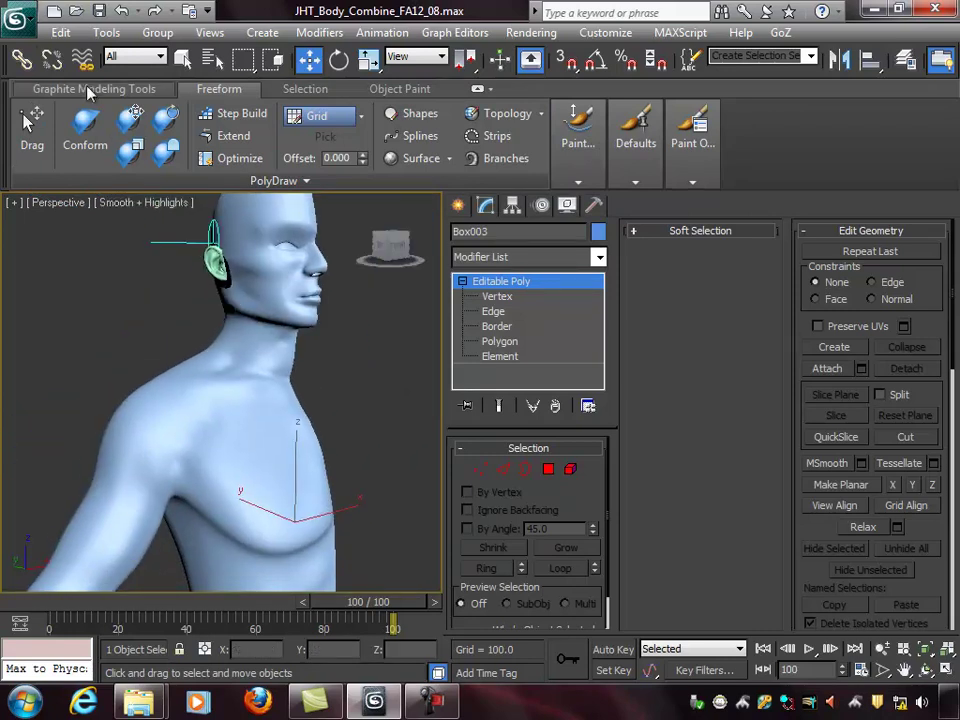
key("q")
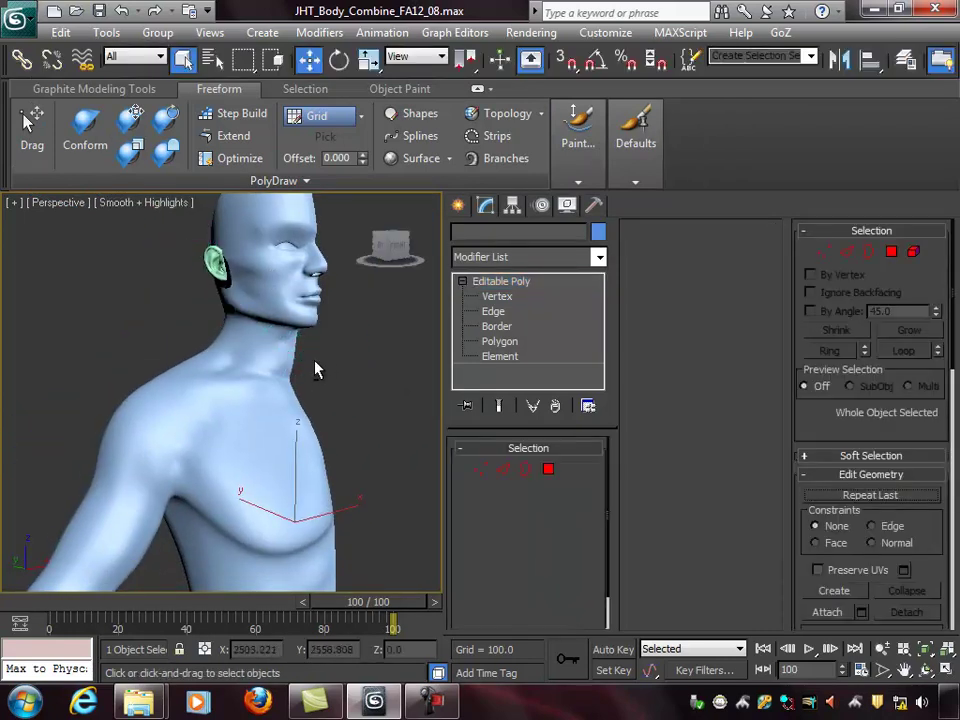
middle_click_drag(315, 360, 328, 368, "alt")
left_click(265, 292)
middle_click_drag(292, 323, 417, 322)
key("F4")
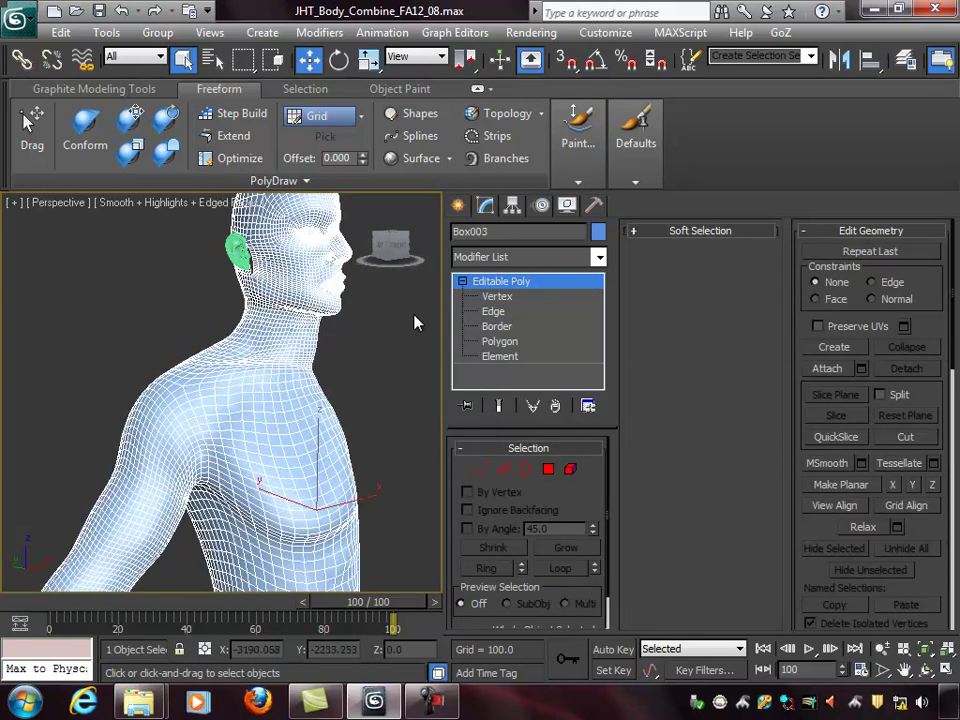
Convert the body to an Editable Mesh and back to an Editable Poly.
right_click(515, 284)
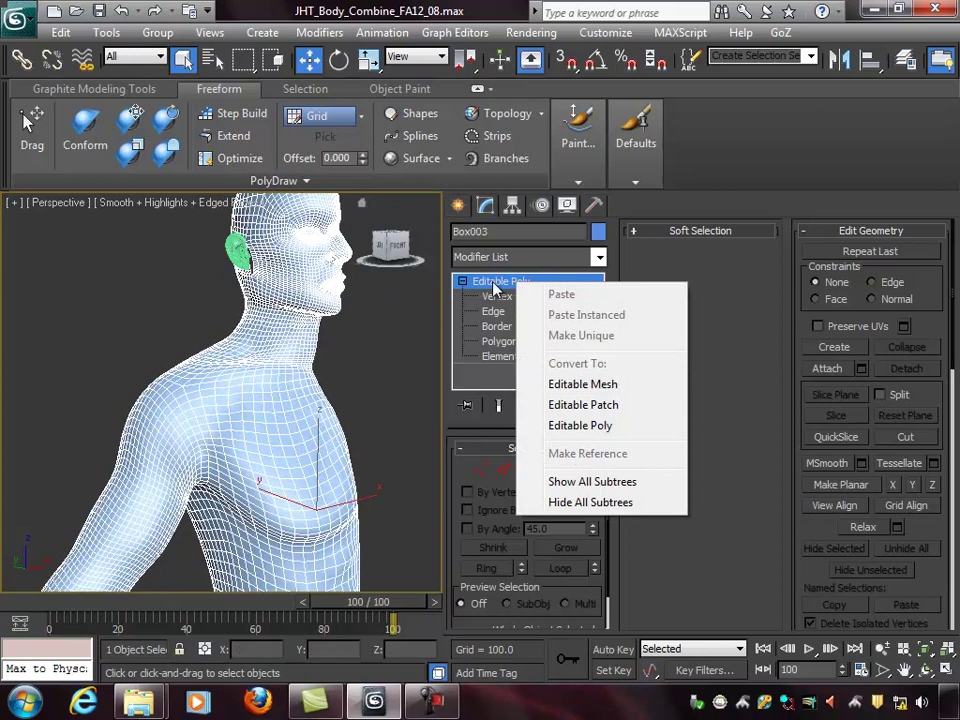
left_click(583, 385)
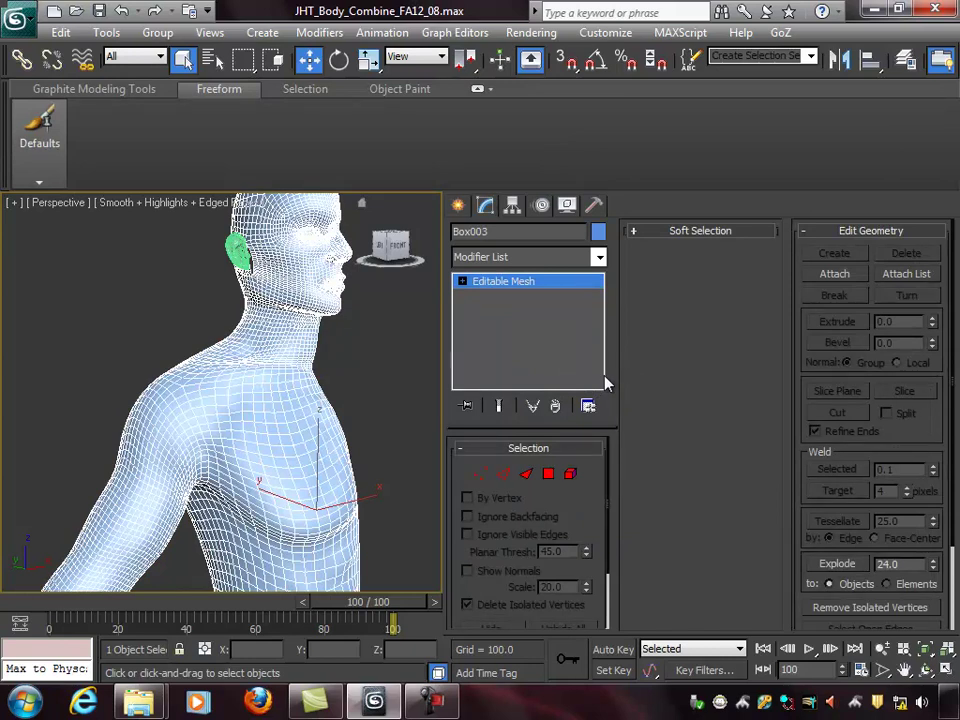
right_click(530, 285)
left_click(615, 424)
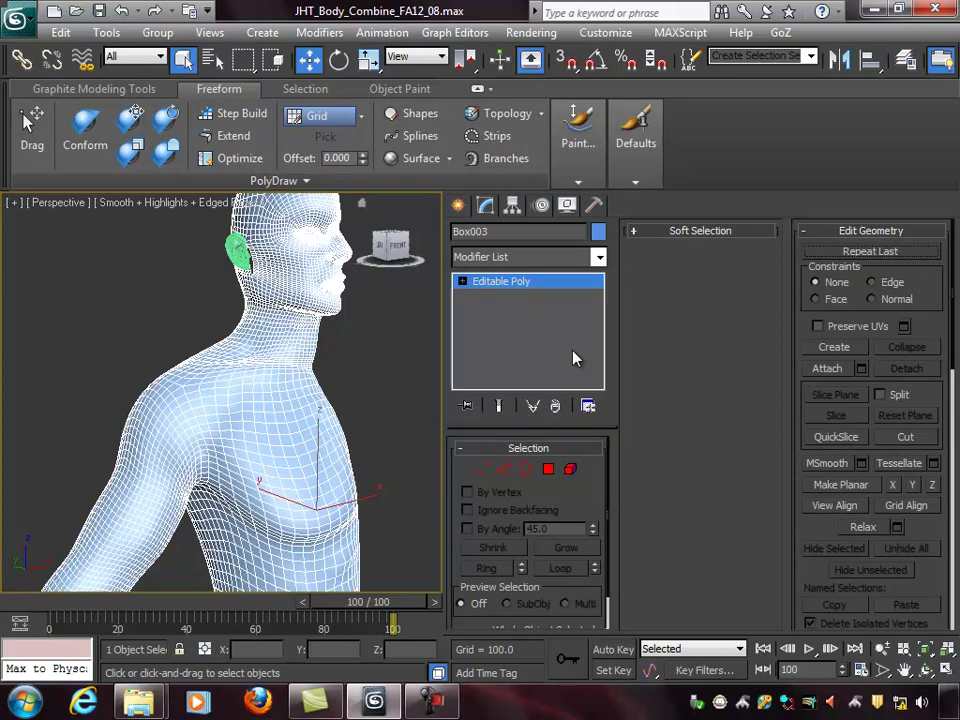
Hide the edged faces and paint another Relax/Soften stroke over the upper throat.
middle_click_drag(354, 302, 322, 366, "alt")
scroll(345, 362, "up", 5)
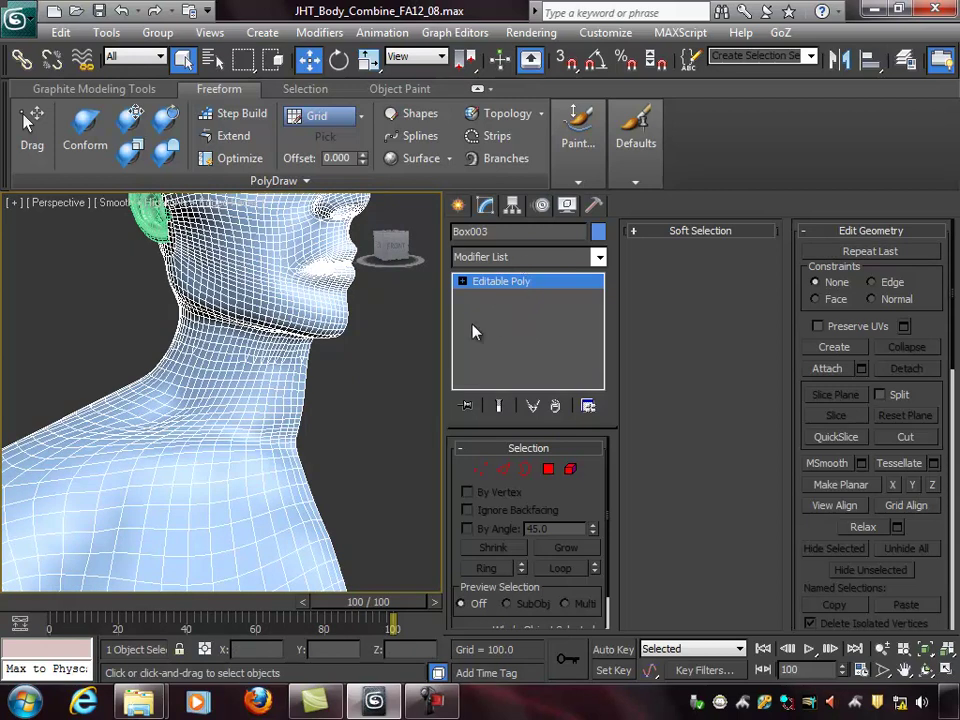
middle_click_drag(422, 324, 333, 366, "alt")
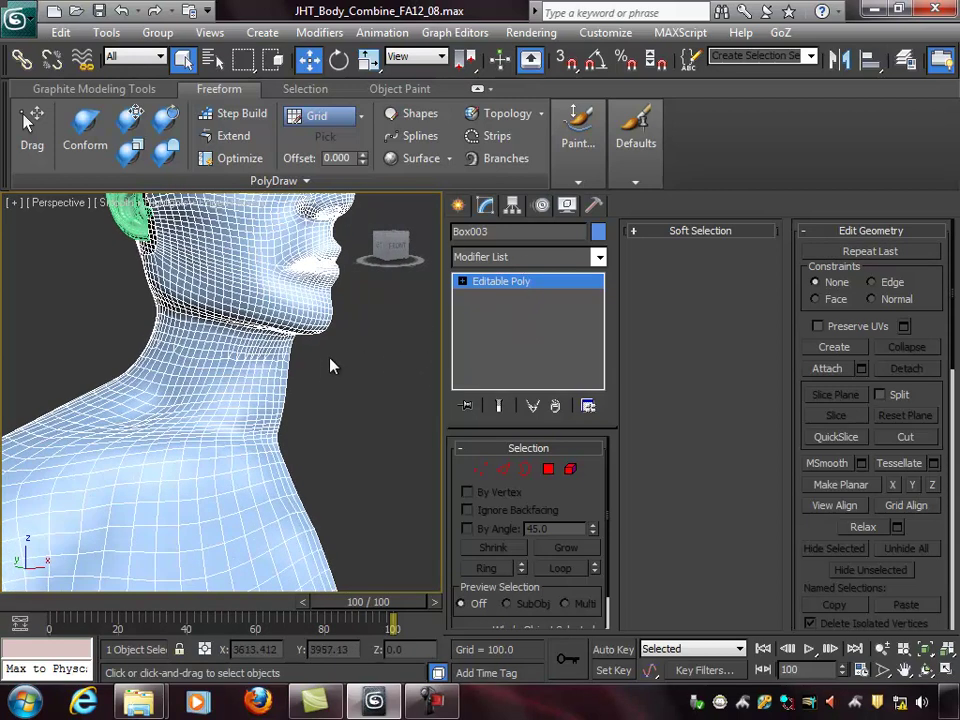
middle_click_drag(362, 428, 357, 447)
key("F4")
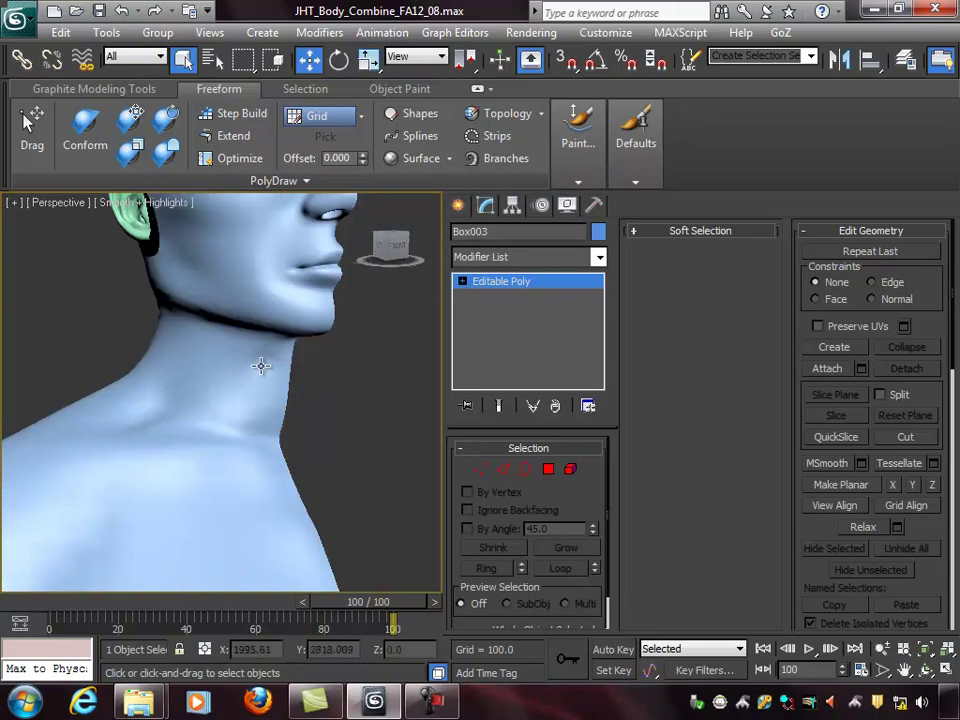
mouse_move(580, 120)
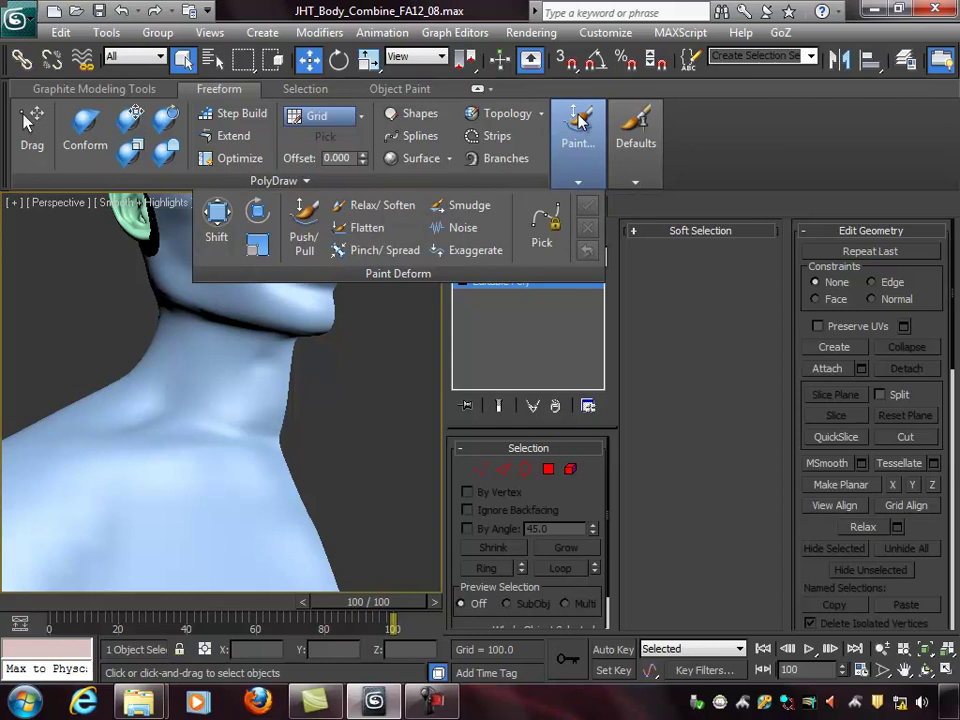
left_click(372, 206)
left_click_drag(265, 369, 256, 370)
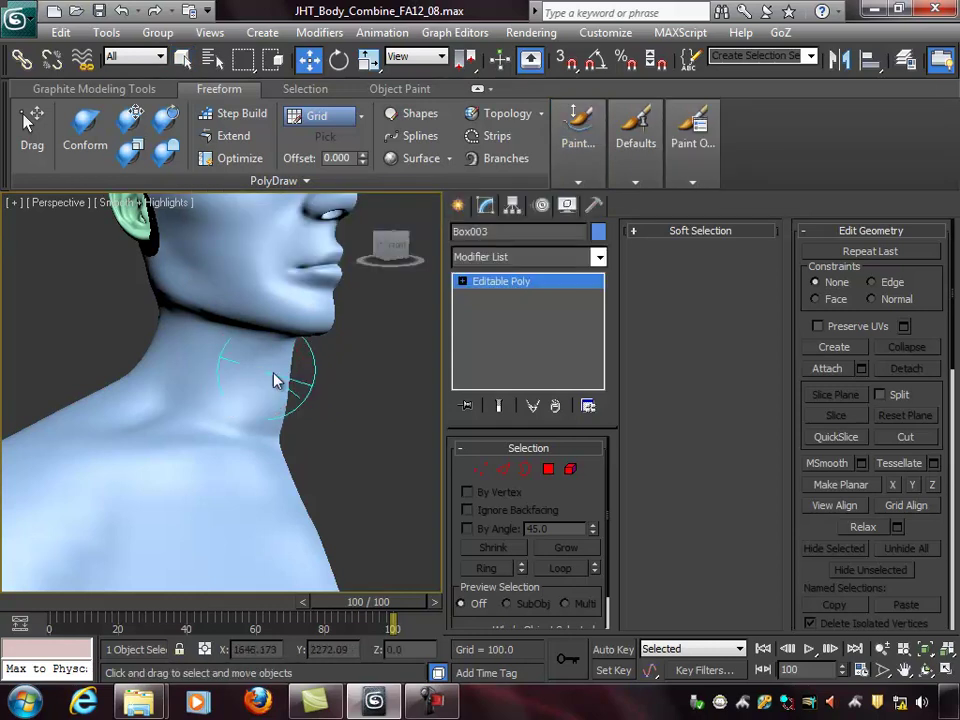
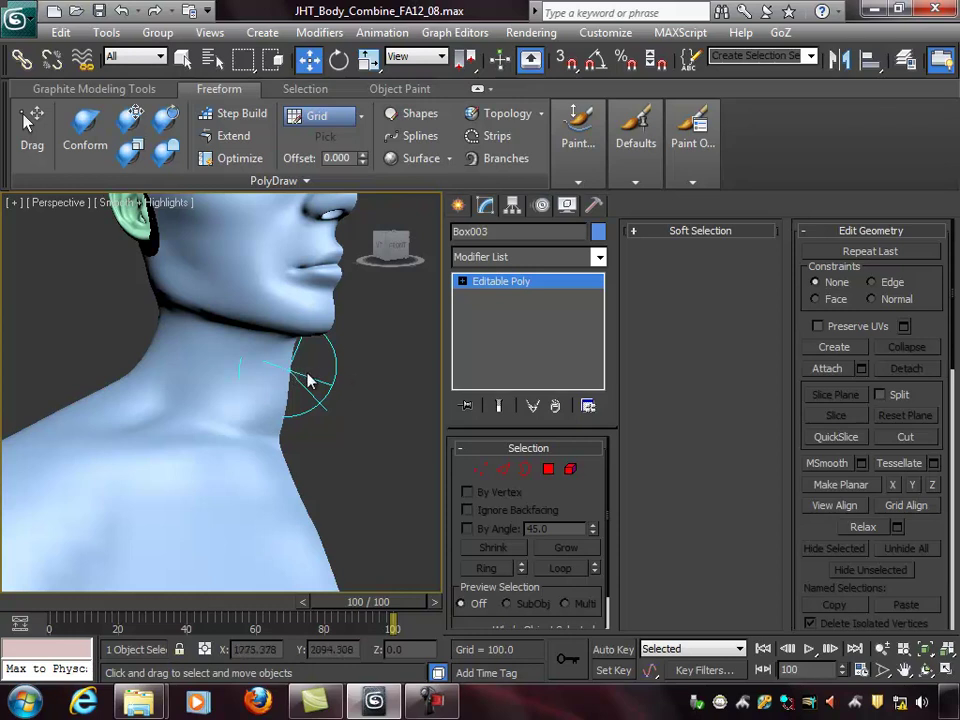
Exit the brush and convert the relaxed body to an Editable Mesh, returning it to an Editable Poly.
key("q")
right_click(496, 281)
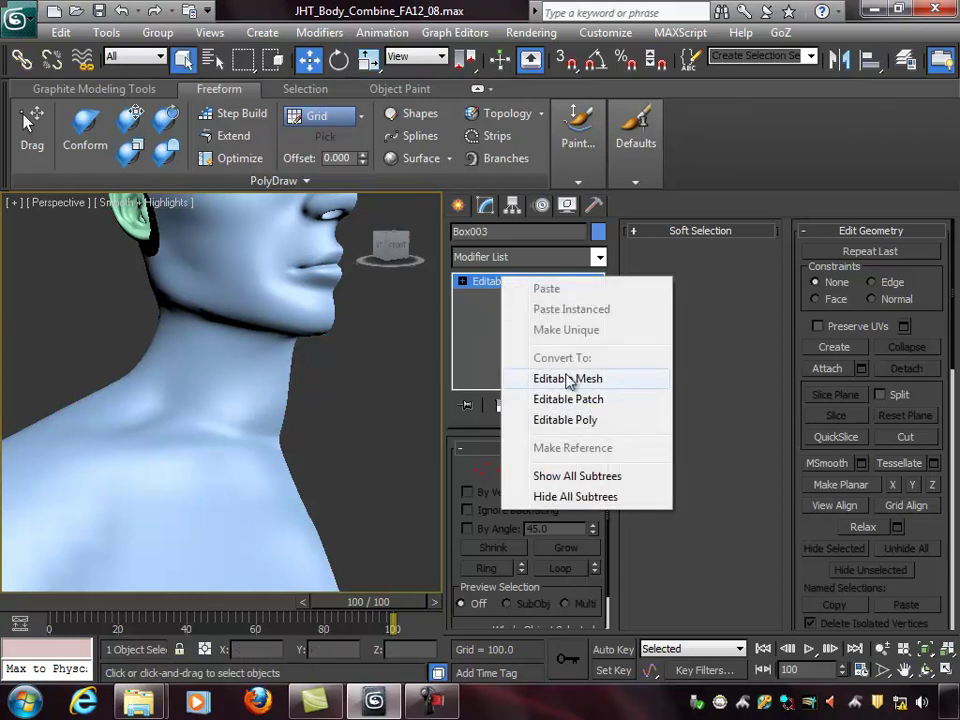
left_click(555, 381)
right_click(518, 282)
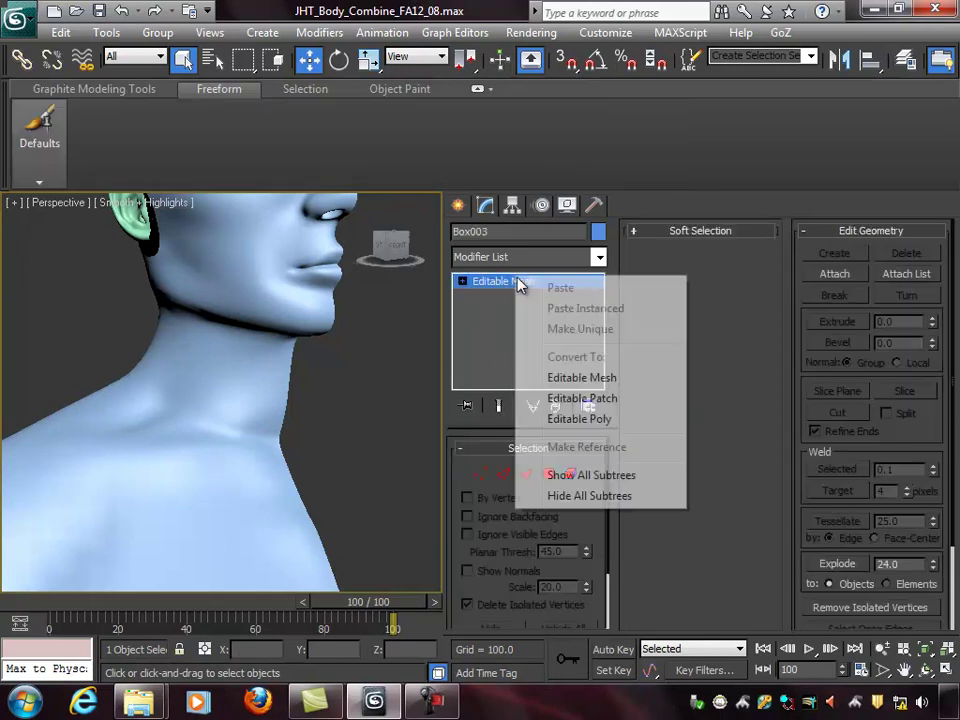
left_click(607, 419)
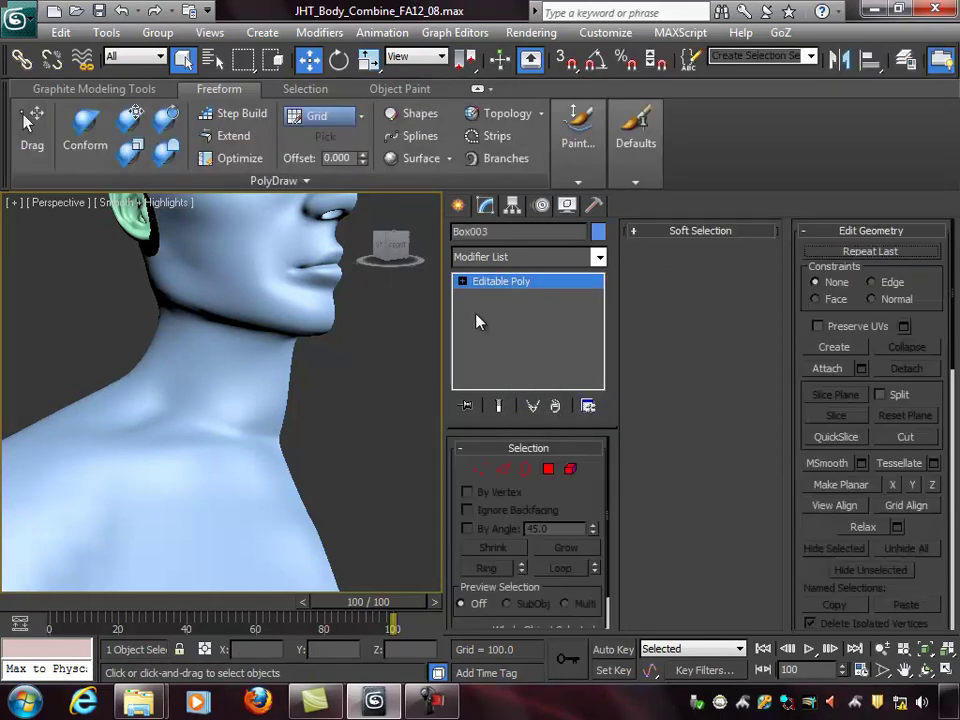
Select the green ear object on the side of the head and display edged faces.
middle_click_drag(375, 313, 221, 257, "alt")
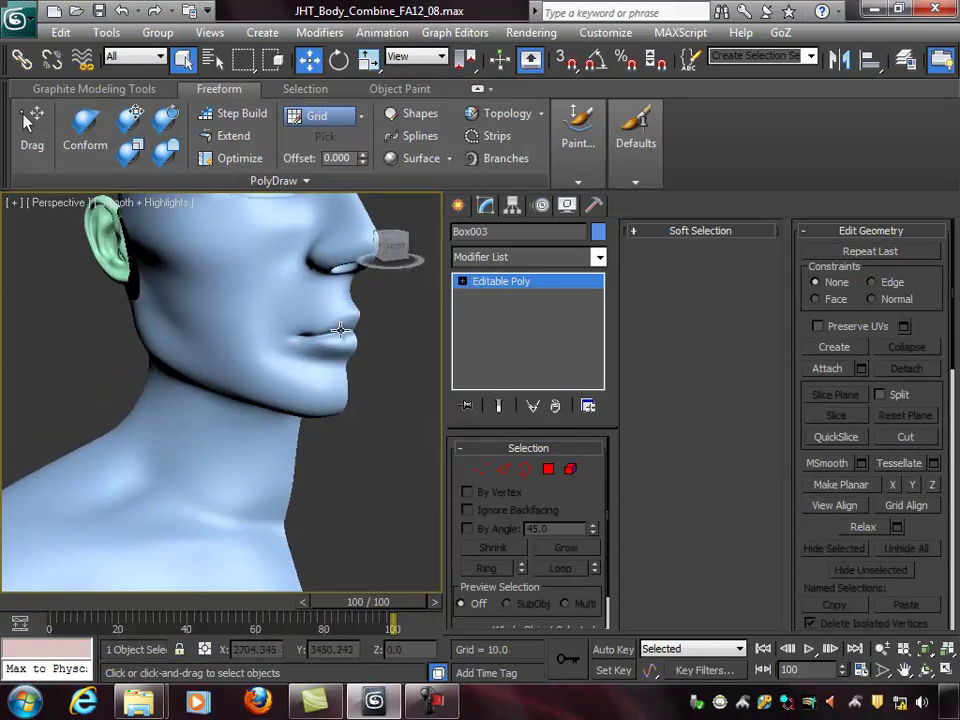
scroll(308, 305, "down", 7)
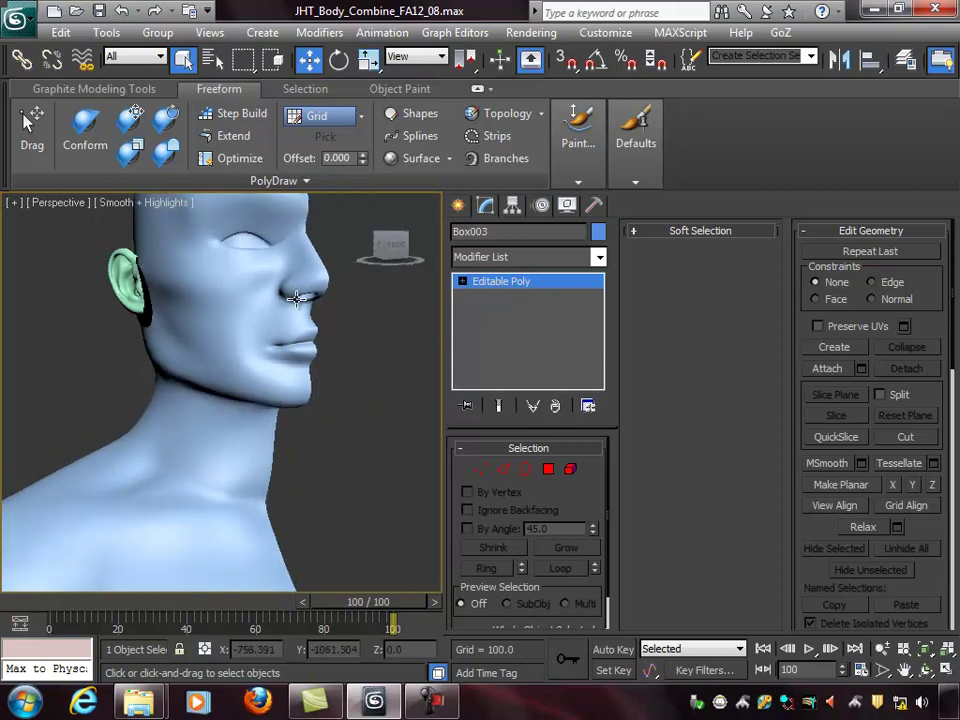
middle_click_drag(273, 350, 264, 402, "alt")
scroll(264, 402, "up", 10)
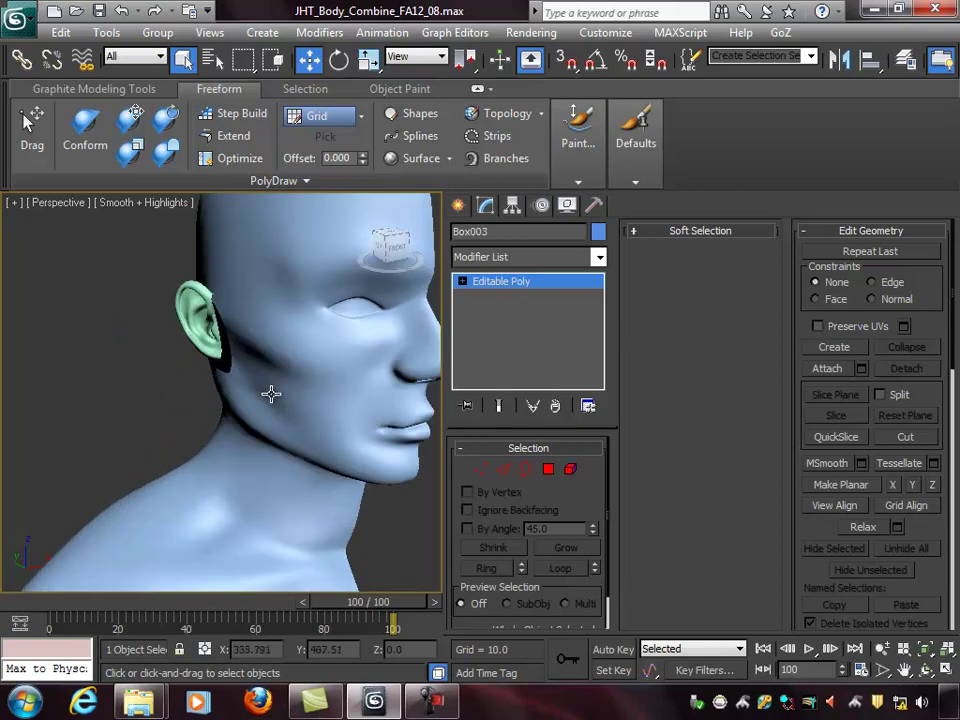
left_click(184, 318)
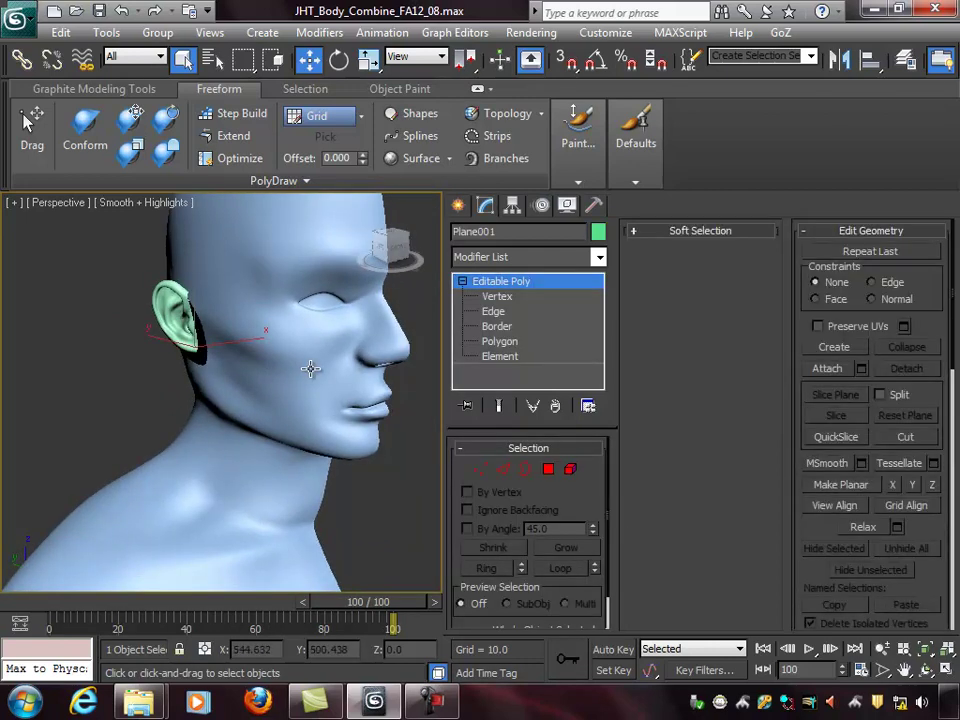
key("F4")
middle_click_drag(314, 369, 349, 339, "alt")
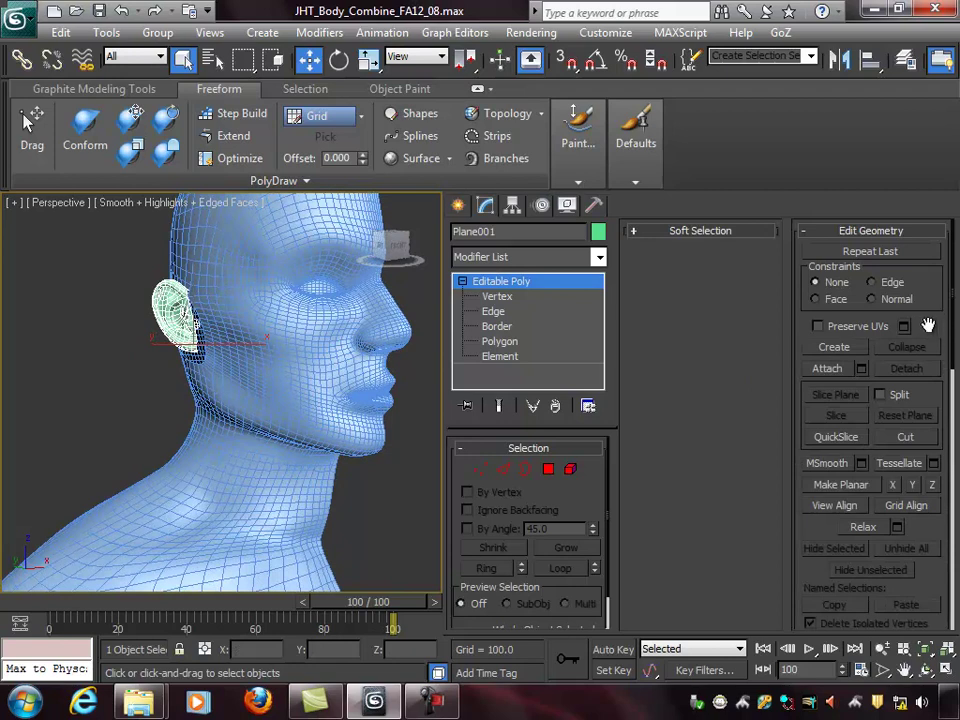
Bring up the ear's Subdivision Surface settings and frame the ear to examine its mesh against the head opening.
left_click_drag(928, 325, 926, 154)
left_click_drag(934, 405, 880, 204)
middle_click_drag(316, 350, 211, 360, "alt")
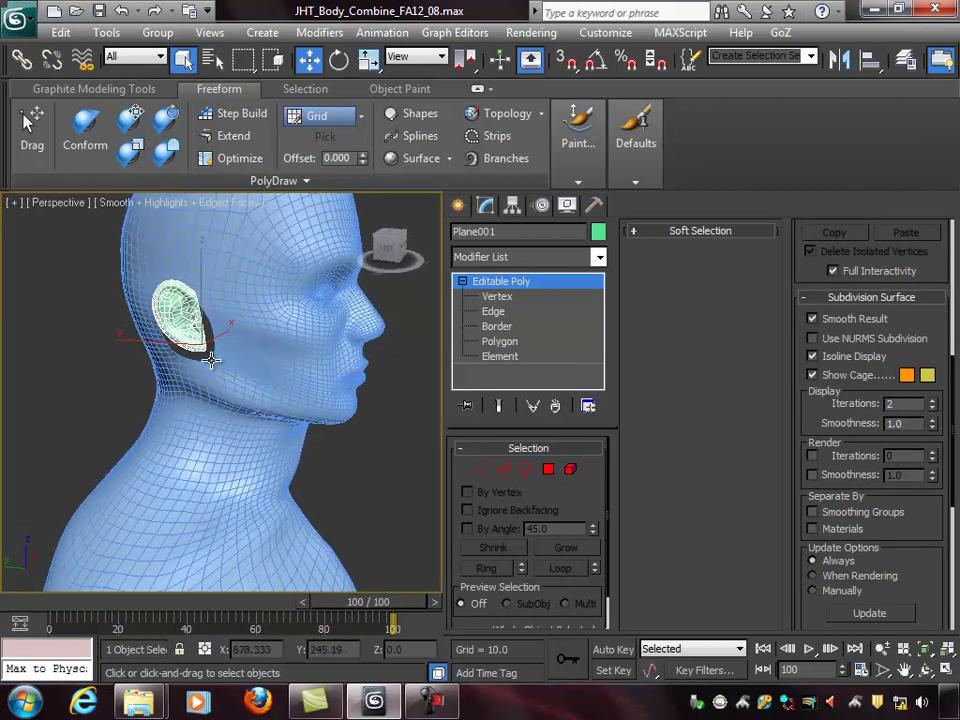
key("z")
middle_click_drag(274, 360, 285, 298, "alt")
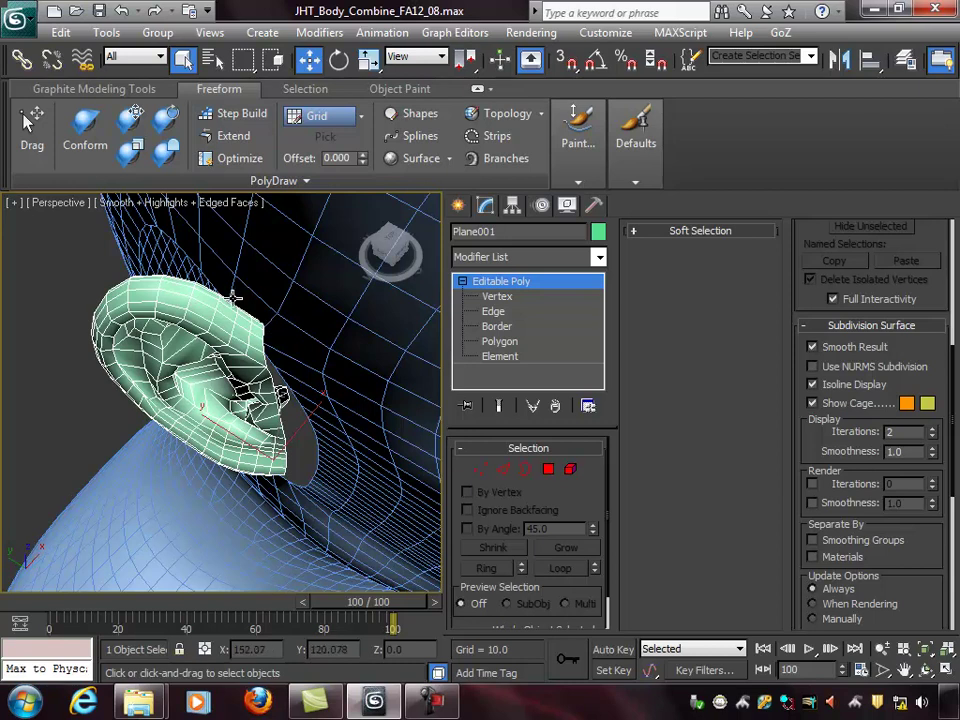
Examine the gap between the ear mesh and the head opening from below and from the side.
middle_click_drag(272, 315, 287, 397, "alt")
scroll(287, 397, "up", 3)
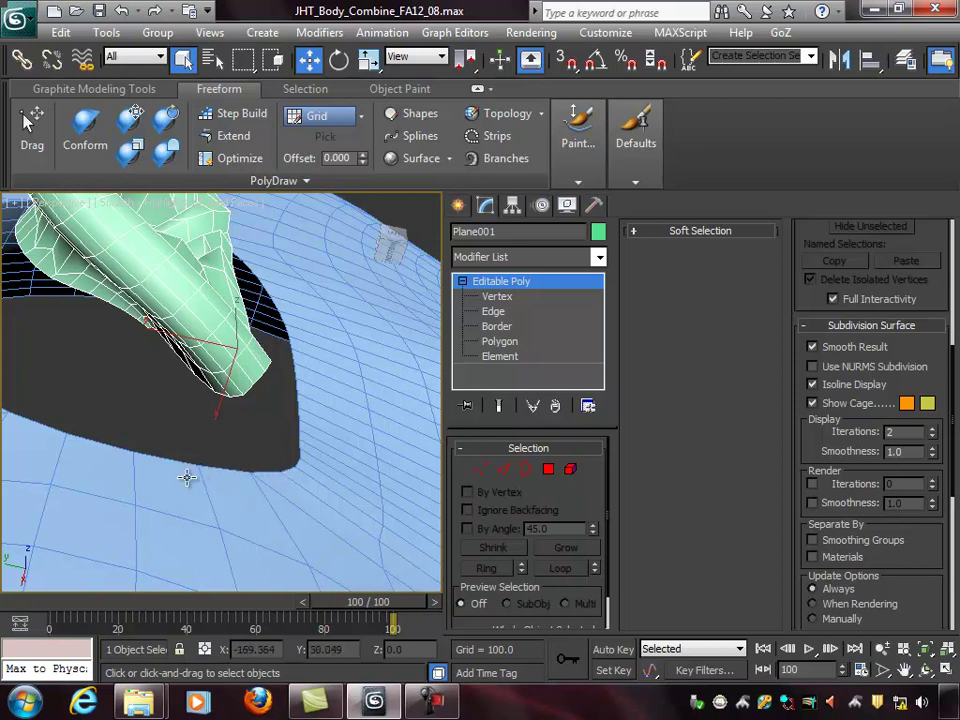
middle_click_drag(283, 474, 340, 462, "alt")
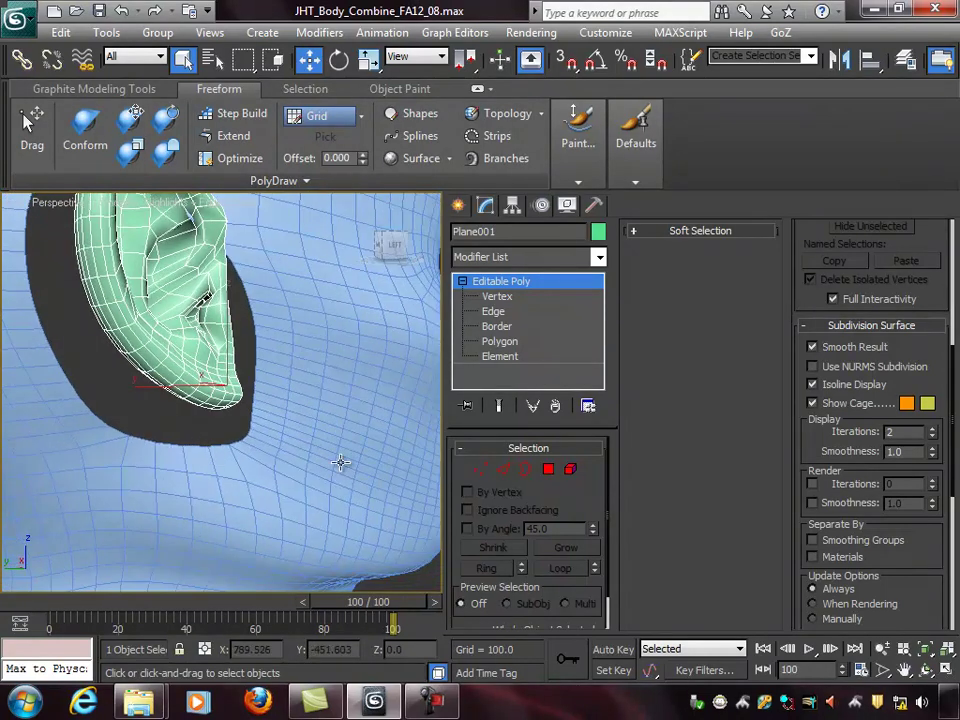
left_click(526, 470)
scroll(256, 322, "down", 8)
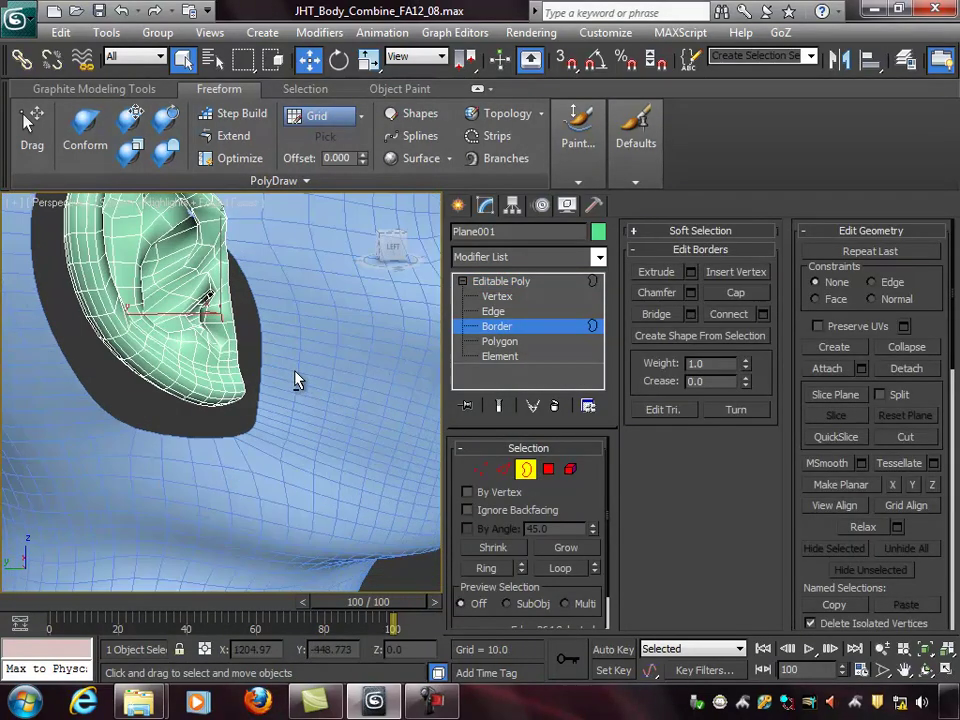
left_click(527, 470)
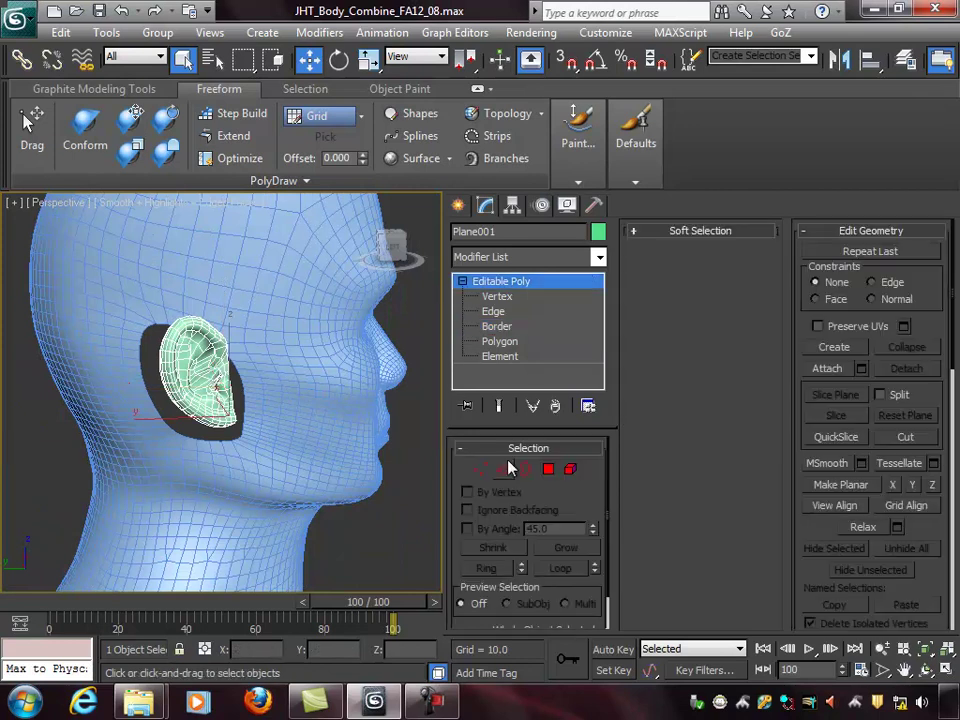
Select the body mesh and pick the border loop around the ear opening in the head.
left_click(286, 325)
middle_click_drag(289, 326, 357, 388, "alt")
left_click(525, 471)
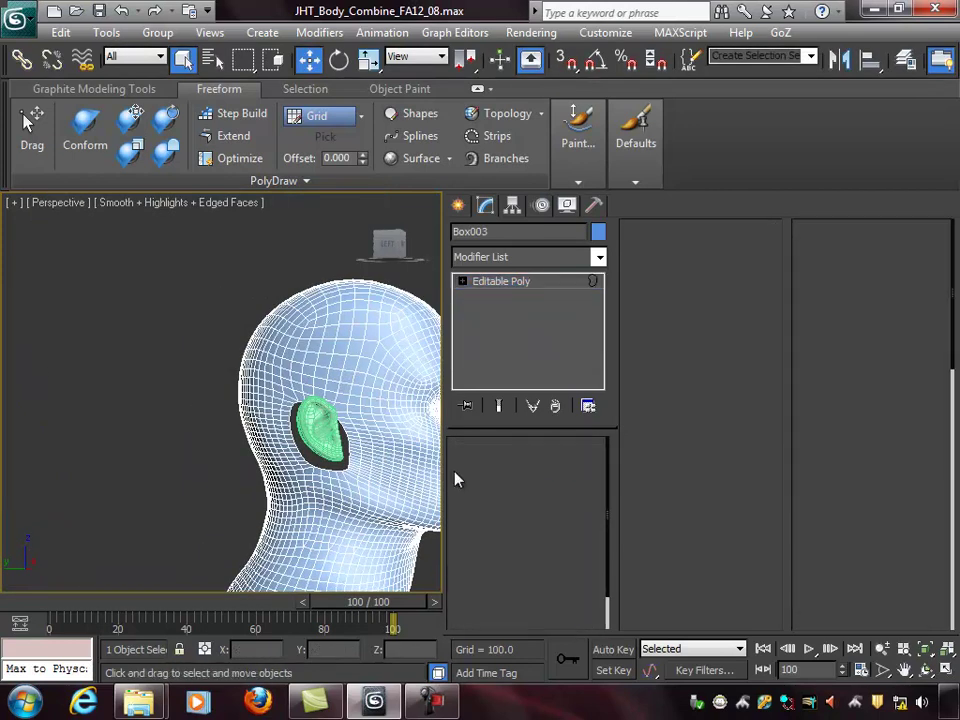
left_click(343, 434)
Inspect the ear opening's border against the back of the ear from the side and behind.
middle_click_drag(348, 481, 379, 487, "alt")
scroll(332, 447, "up", 4)
middle_click_drag(332, 447, 446, 485, "alt")
middle_click_drag(382, 485, 289, 422, "alt")
middle_click_drag(289, 422, 317, 379)
key("r")
left_click_drag(292, 388, 275, 422)
middle_click_drag(275, 422, 283, 386, "alt")
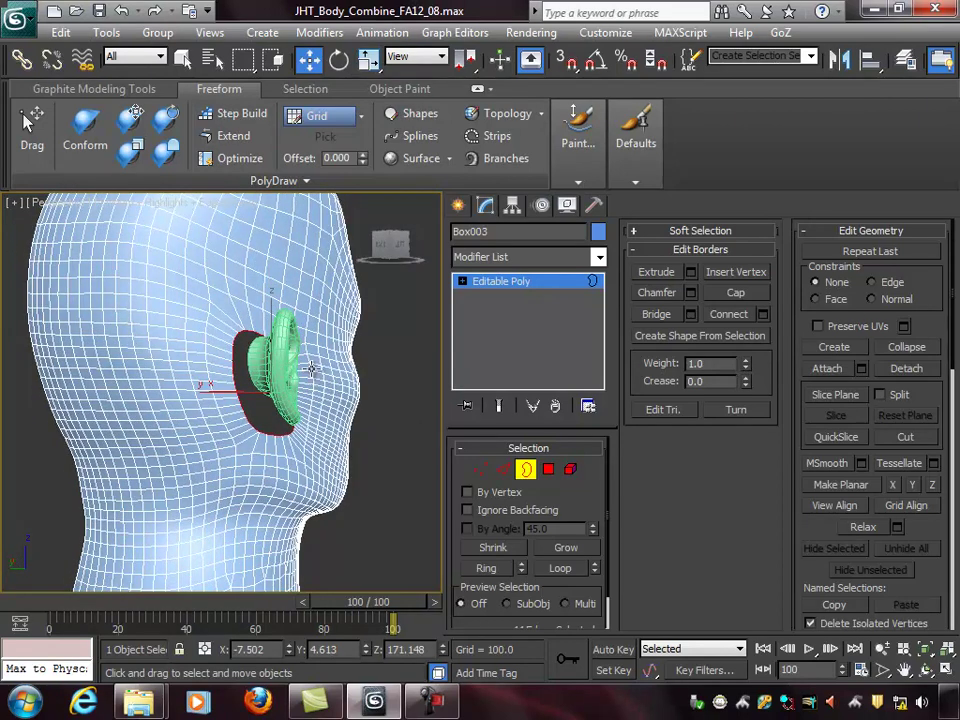
middle_click_drag(309, 366, 335, 357, "alt")
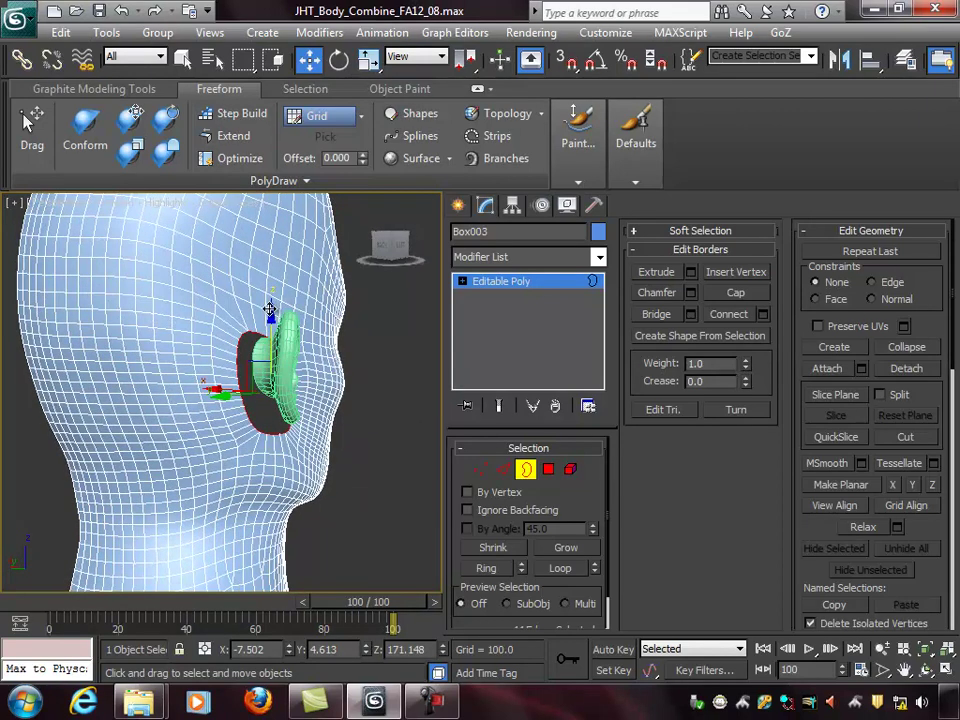
middle_click_drag(274, 299, 284, 372, "alt")
key("z")
scroll(249, 326, "up", 5)
middle_click_drag(249, 326, 268, 405)
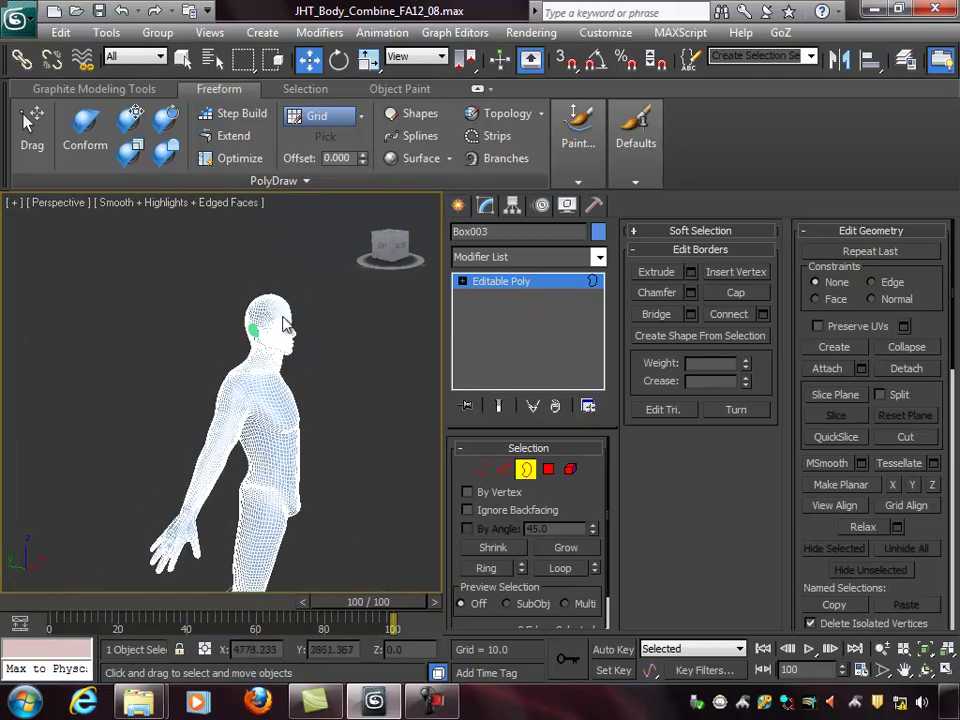
Leave Border level and hide the whole body mesh to isolate the ear.
left_click(527, 469)
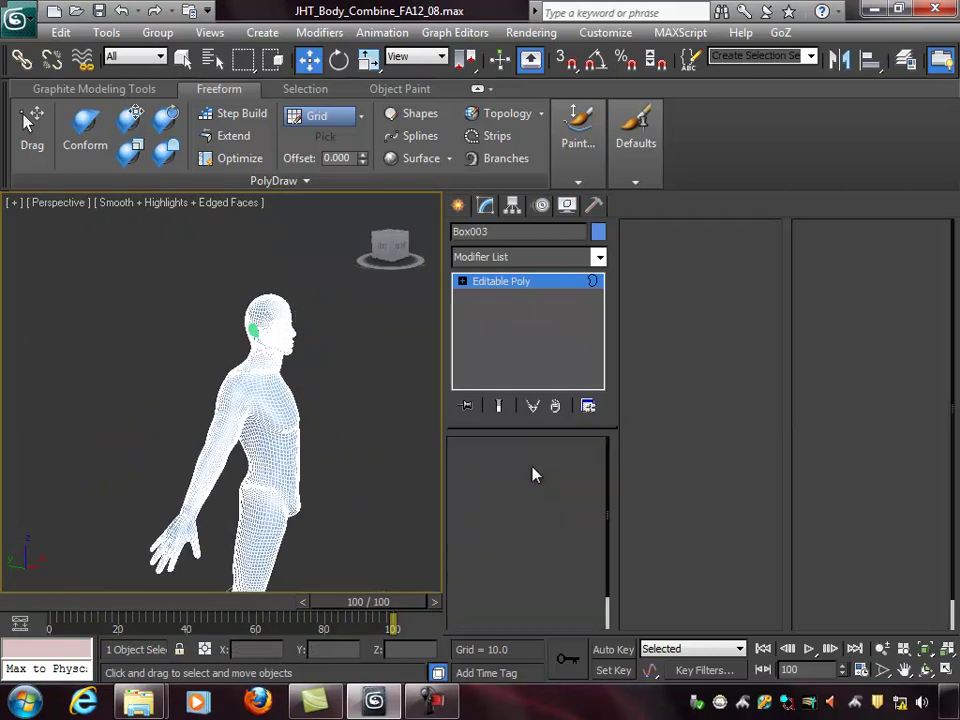
right_click(272, 300)
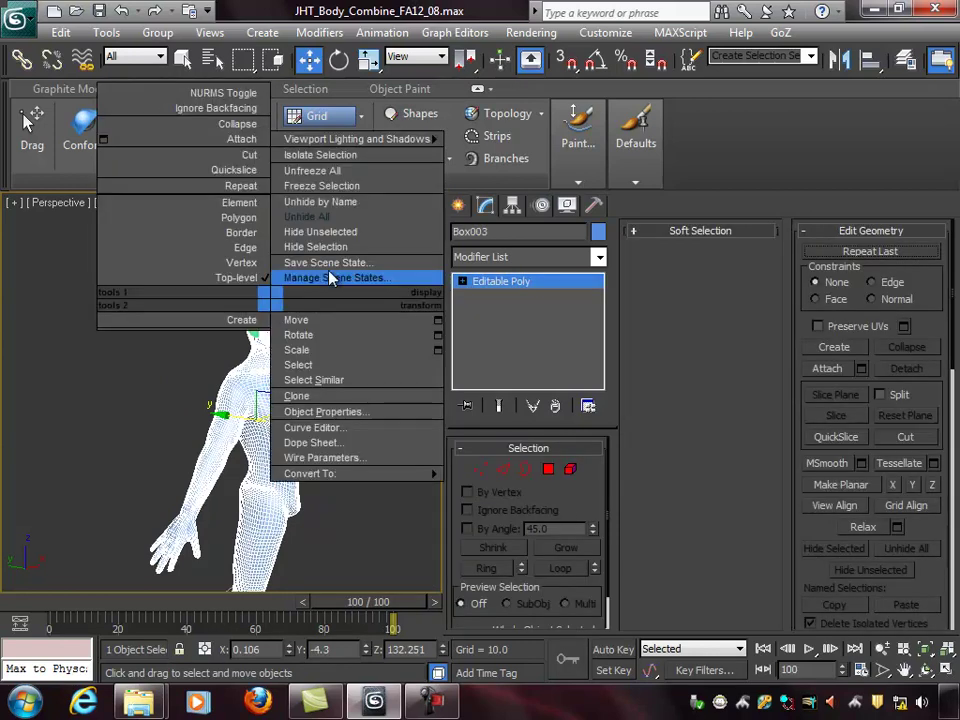
left_click(316, 247)
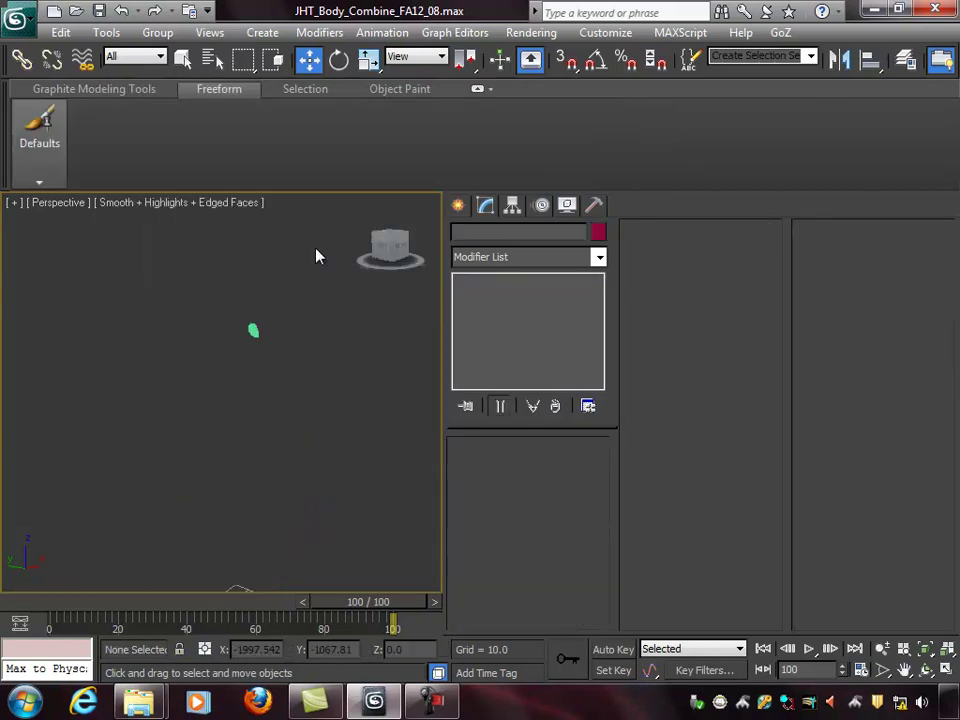
Select the ear mesh and target-weld mismatched vertices along the open front edge of its upper rim.
left_click(254, 332)
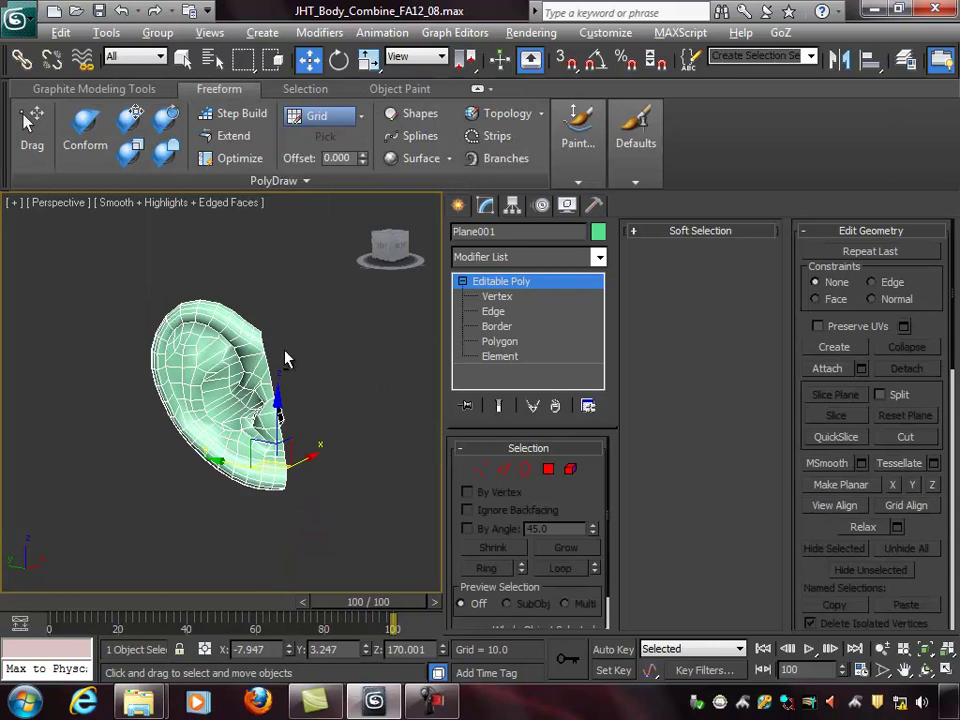
scroll(277, 357, "up", 5)
middle_click_drag(298, 319, 183, 384, "alt")
middle_click_drag(138, 411, 360, 376, "alt")
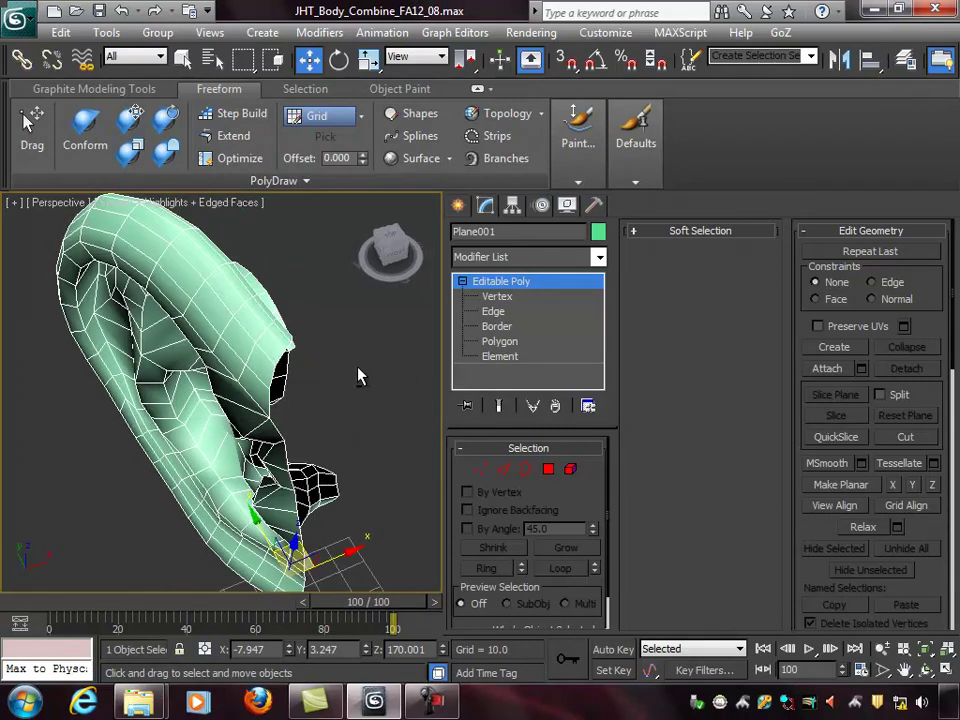
middle_click_drag(225, 298, 295, 370, "alt")
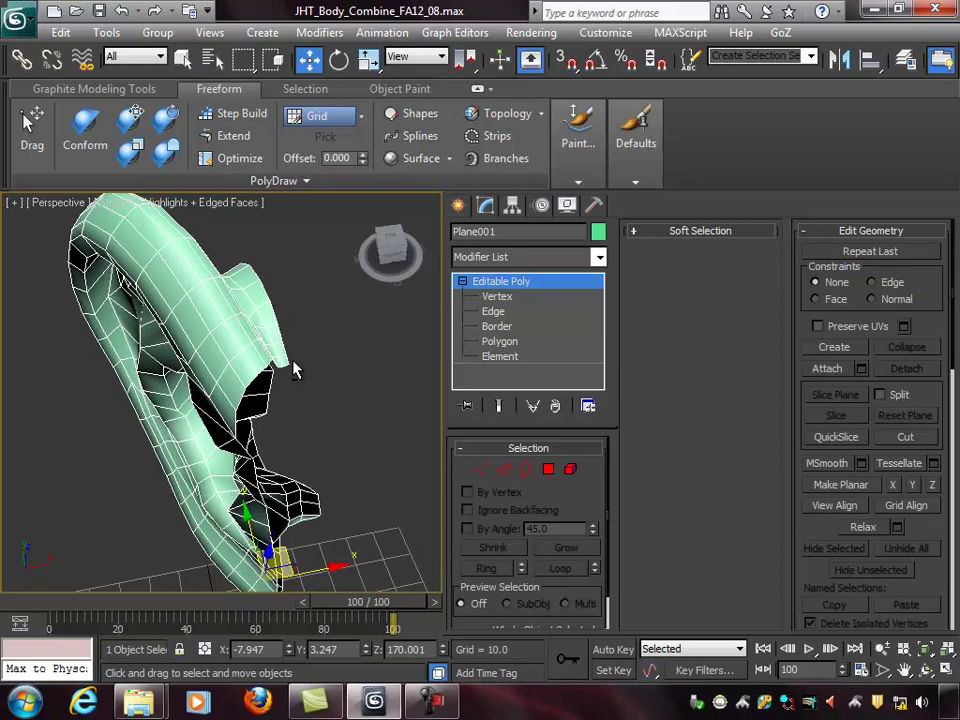
middle_click_drag(237, 393, 380, 355, "alt")
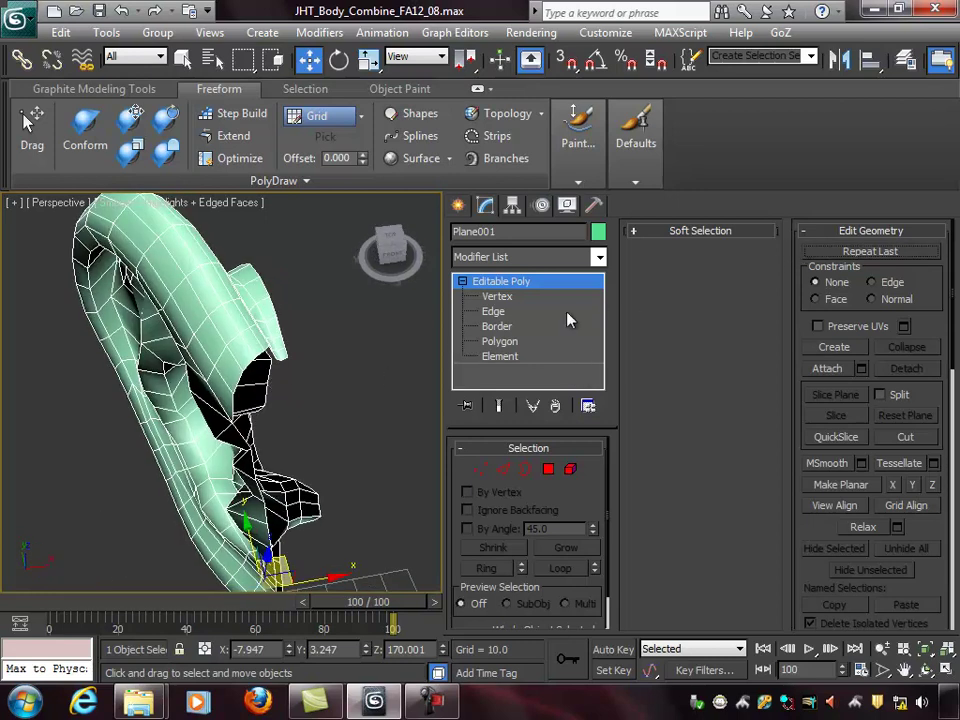
left_click(480, 470)
middle_click_drag(336, 322, 386, 318, "alt")
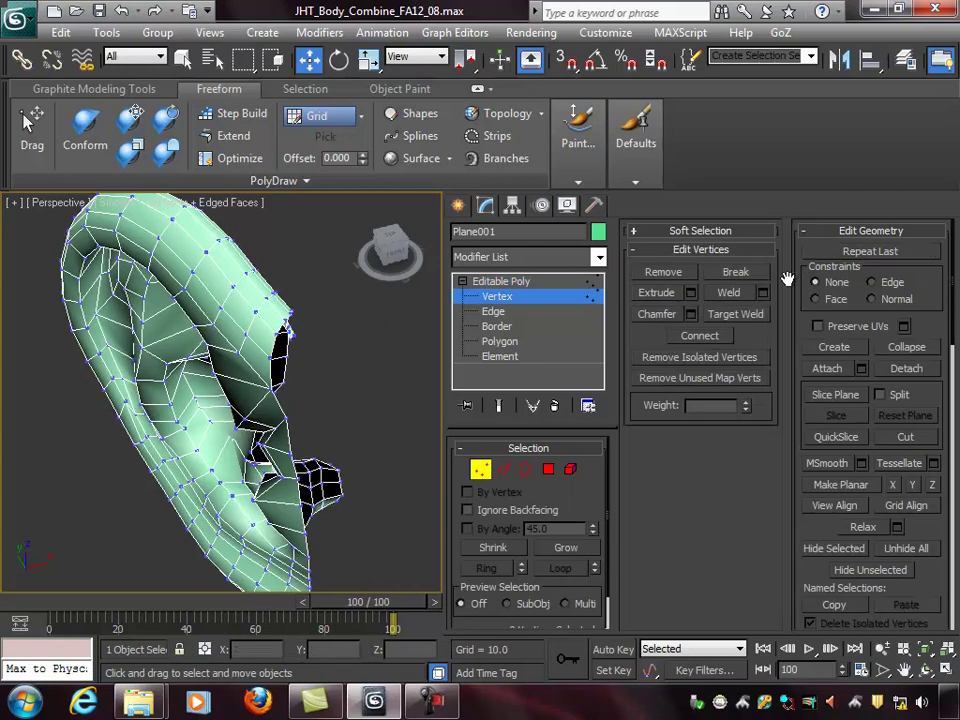
scroll(308, 360, "up", 6)
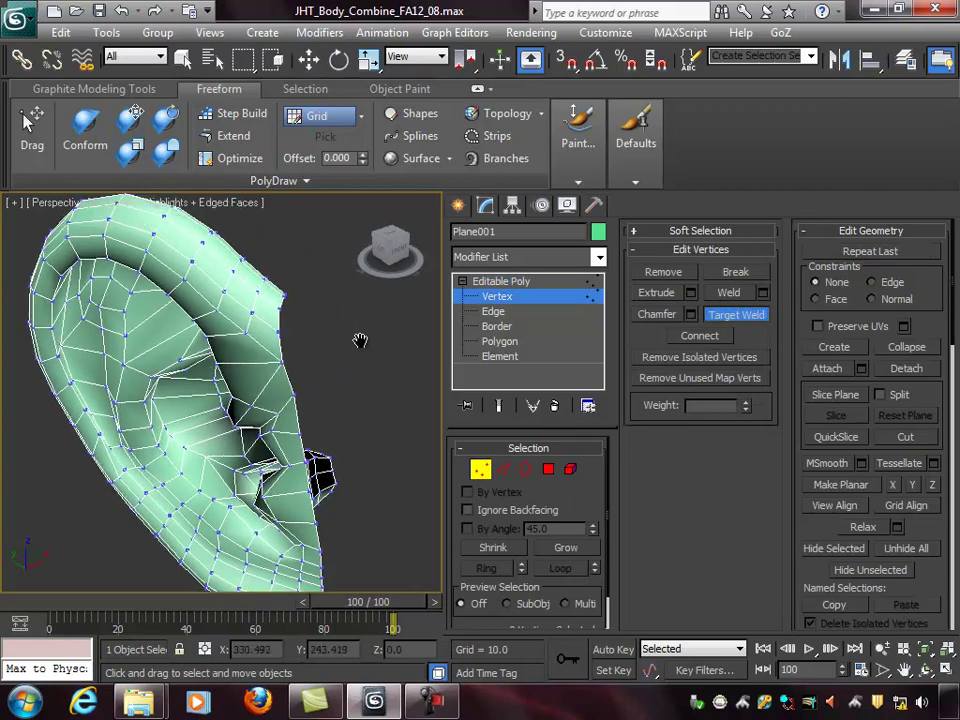
middle_click_drag(308, 308, 378, 340, "alt")
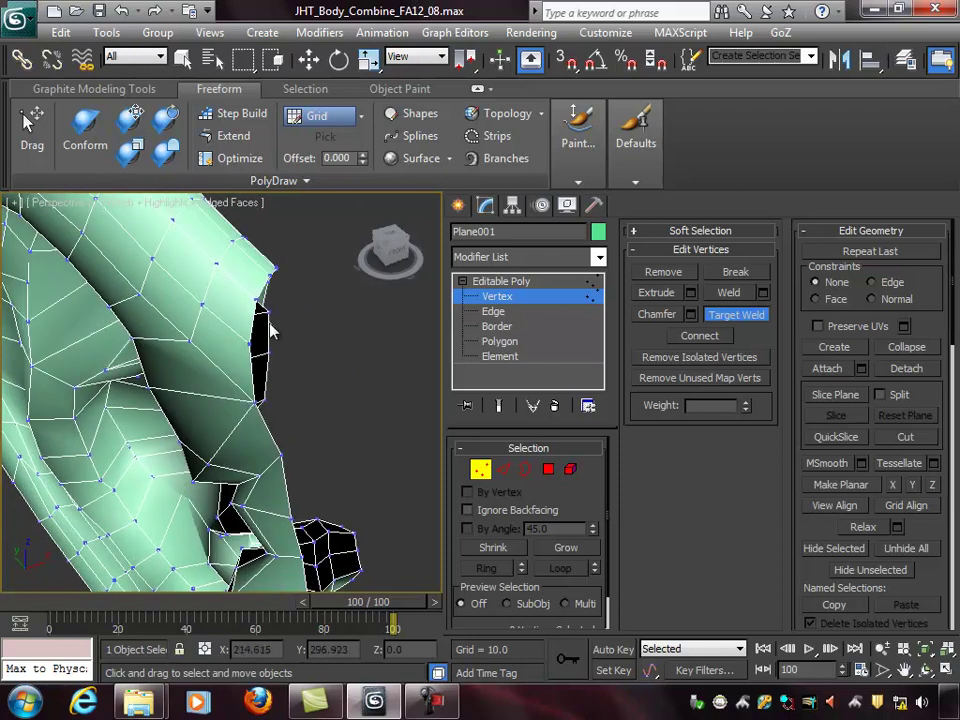
middle_click_drag(270, 332, 282, 342, "alt")
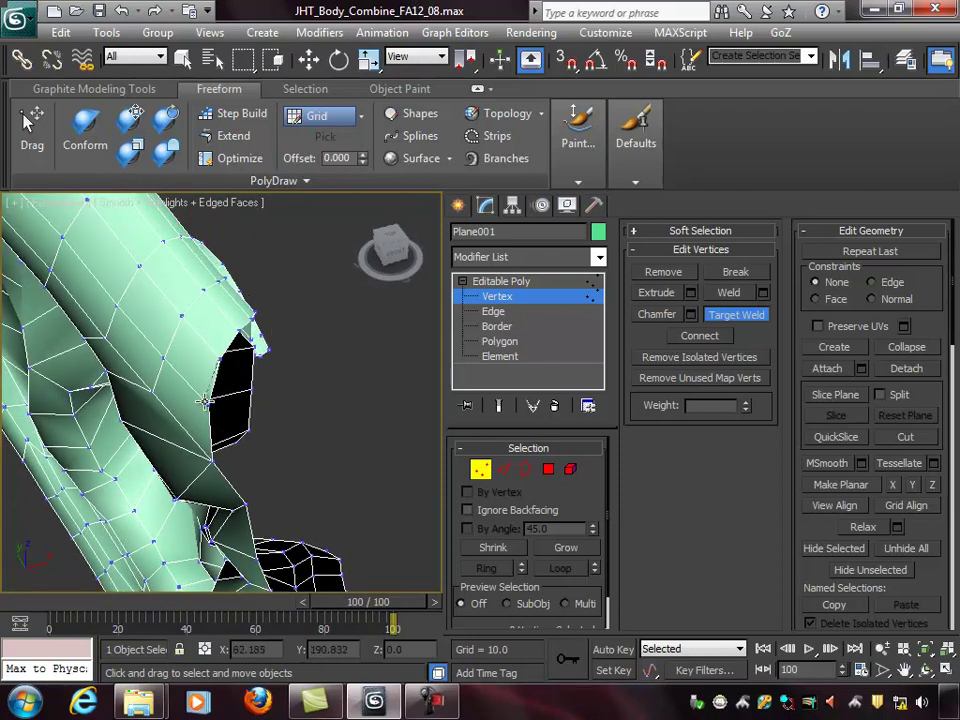
mouse_move(218, 410)
middle_mouse_down("alt")
mouse_move(257, 386)
mouse_move(145, 378)
mouse_move(144, 396)
mouse_move(222, 407)
middle_mouse_up("alt")
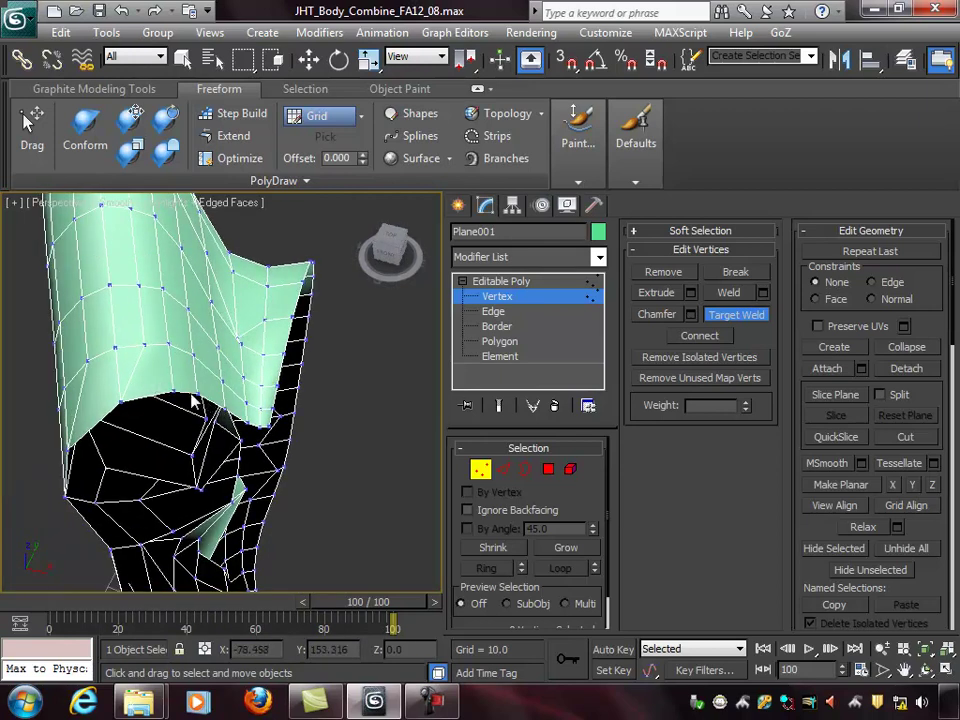
middle_click_drag(268, 418, 333, 399, "alt")
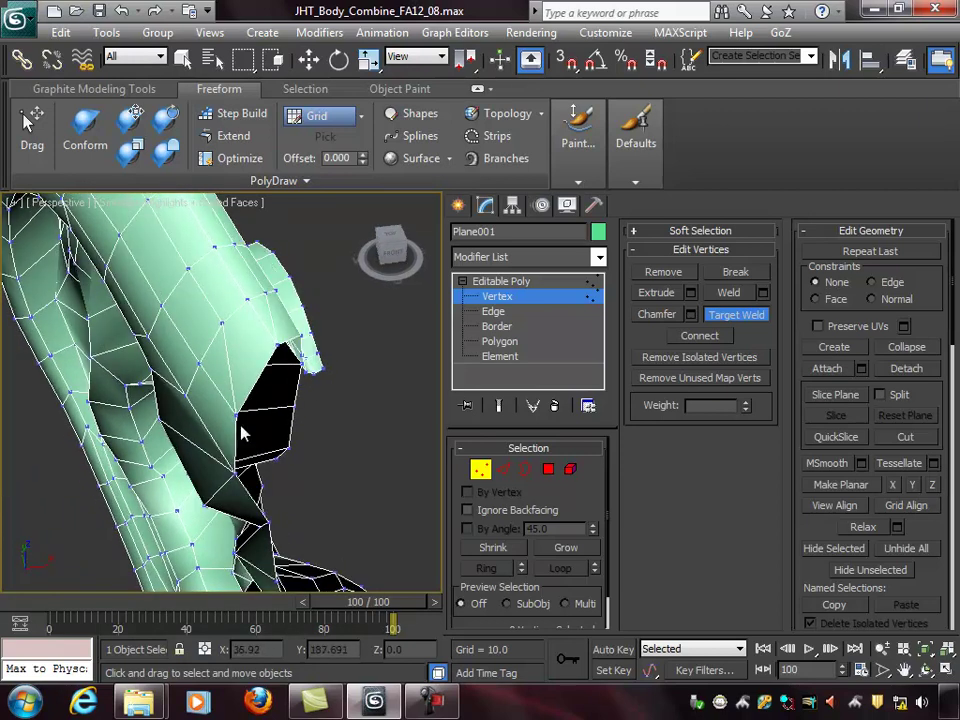
Target-weld the remaining stray vertices along the ear's open back edge and leave vertex editing.
middle_click_drag(300, 355, 233, 372, "alt")
middle_click_drag(157, 374, 397, 458, "alt")
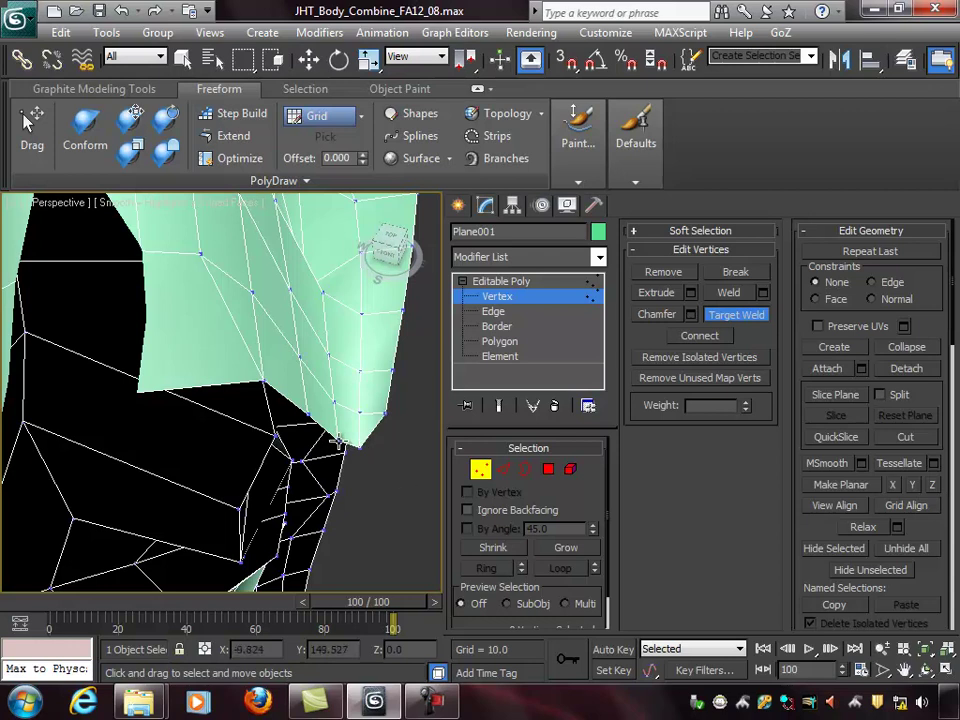
middle_click_drag(418, 463, 347, 380, "alt")
scroll(333, 415, "down", 4)
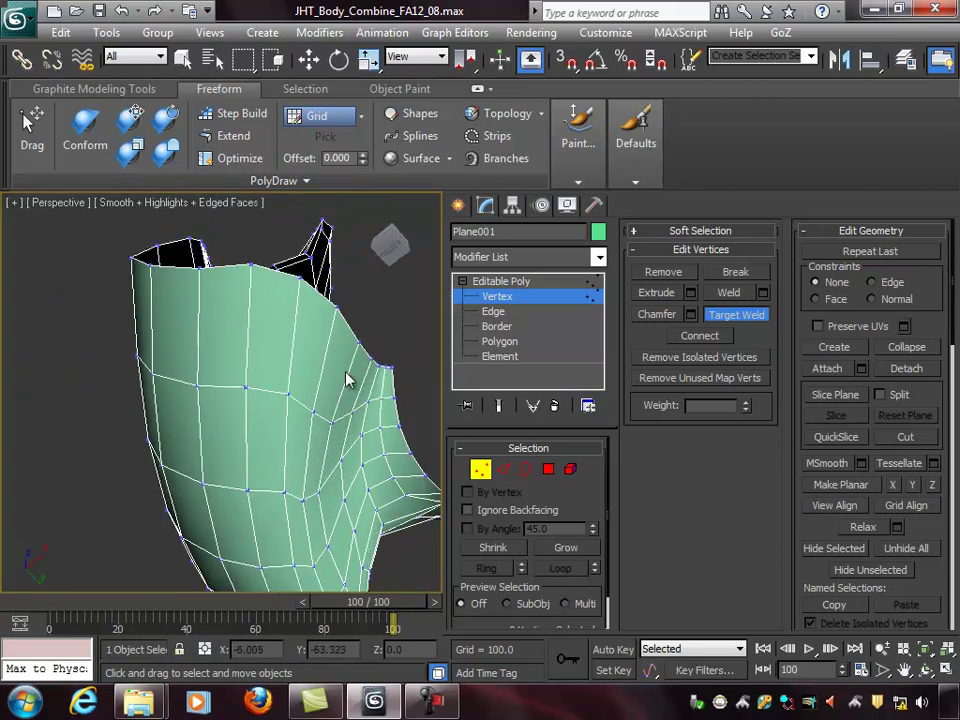
middle_click_drag(299, 276, 369, 302, "alt")
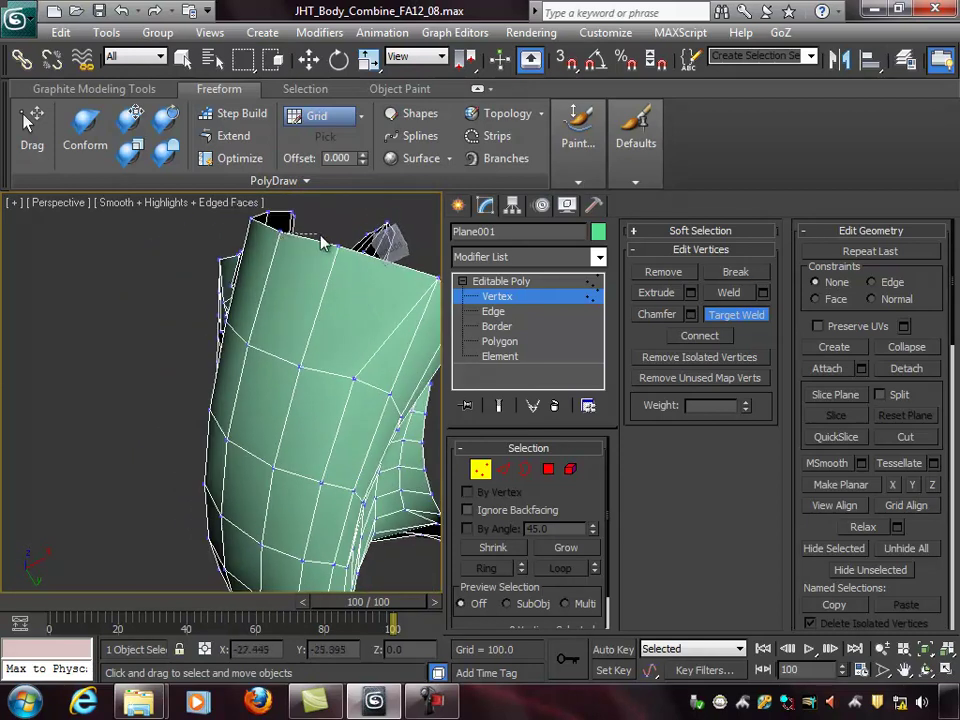
middle_click_drag(338, 244, 440, 440, "alt")
middle_click_drag(300, 402, 498, 489, "alt")
scroll(343, 392, "down", 3)
left_click(479, 470)
mouse_move(378, 436)
middle_mouse_down("alt")
mouse_move(285, 418)
mouse_move(103, 426)
mouse_move(375, 446)
middle_mouse_up("alt")
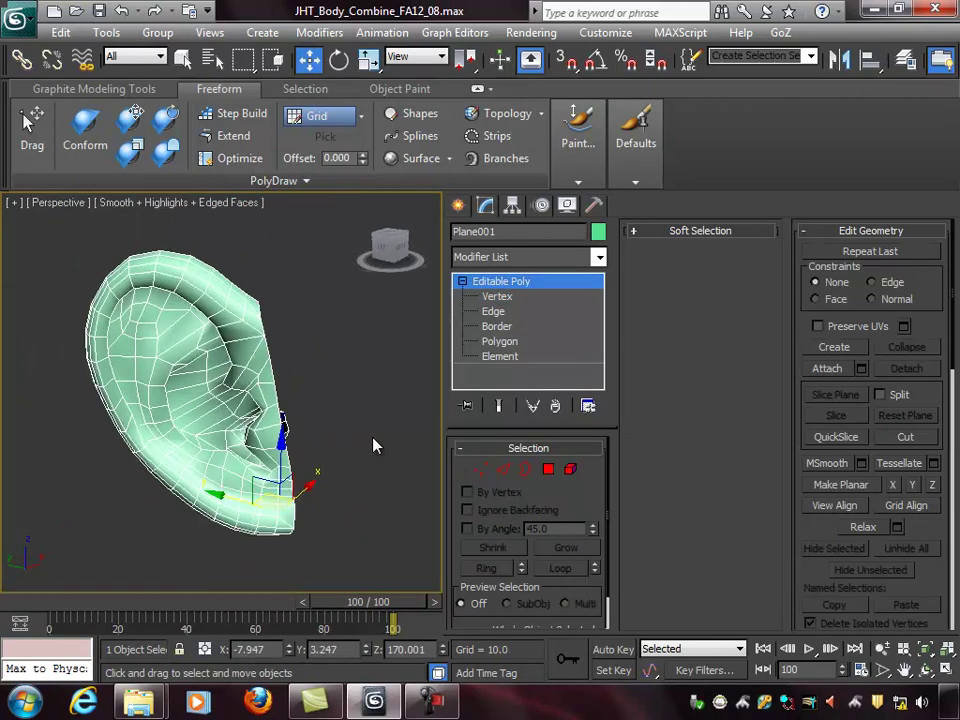
Bring the body mesh back into view around the ear and reselect the ear.
right_click(360, 341)
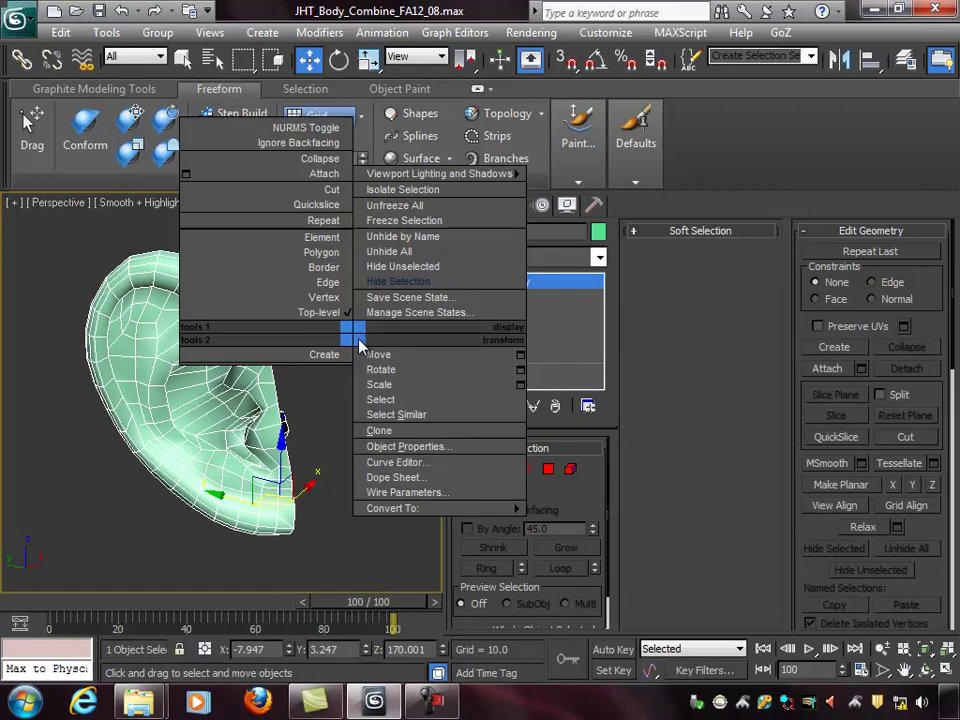
left_click(417, 206)
middle_click_drag(315, 356, 199, 313, "alt")
middle_click_drag(287, 356, 362, 367, "alt")
left_click(313, 315)
left_click(256, 420)
Rotate the ear to match the side of the head and move it slightly along X toward the opening.
middle_click_drag(274, 444, 299, 357, "alt")
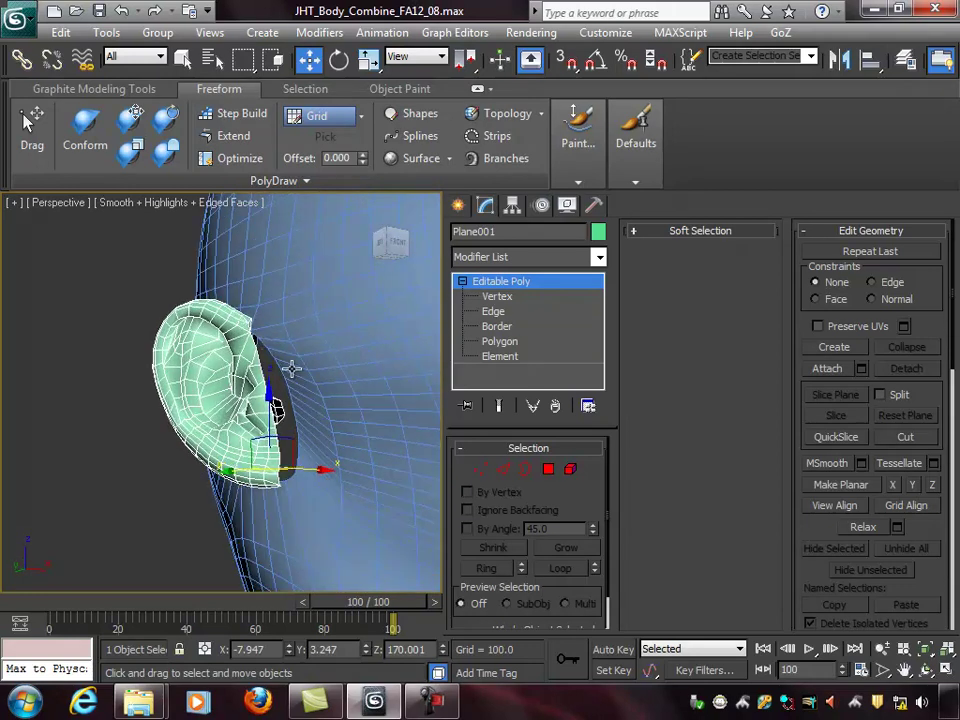
middle_click_drag(246, 408, 209, 439, "alt")
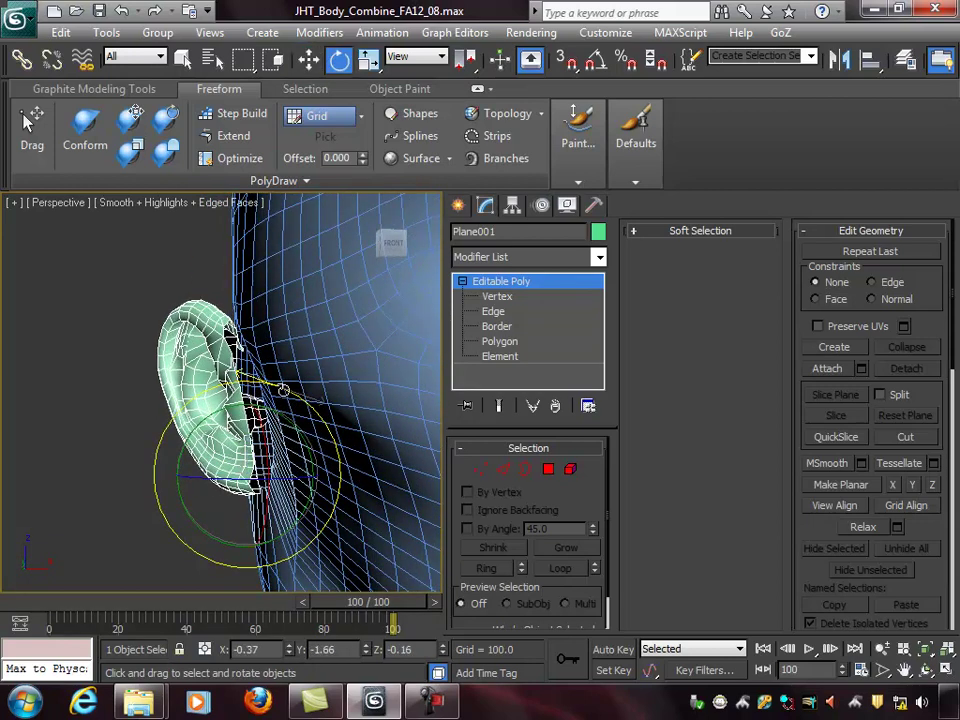
left_click_drag(284, 390, 353, 415)
key("w")
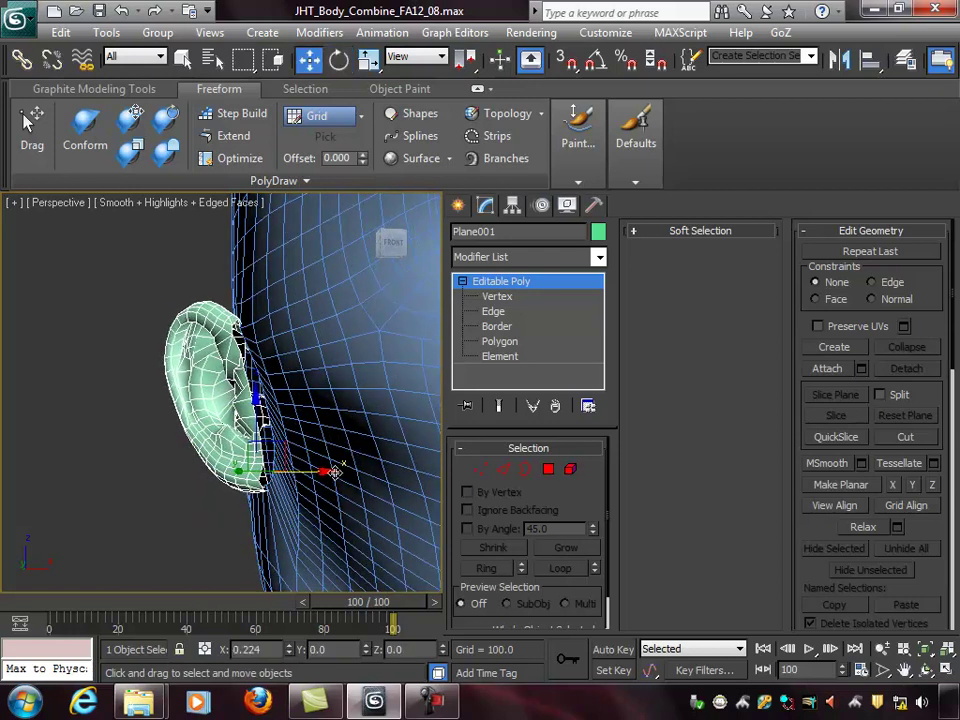
middle_click_drag(321, 392, 224, 352, "alt")
scroll(271, 347, "down", 6)
middle_click_drag(325, 378, 330, 345)
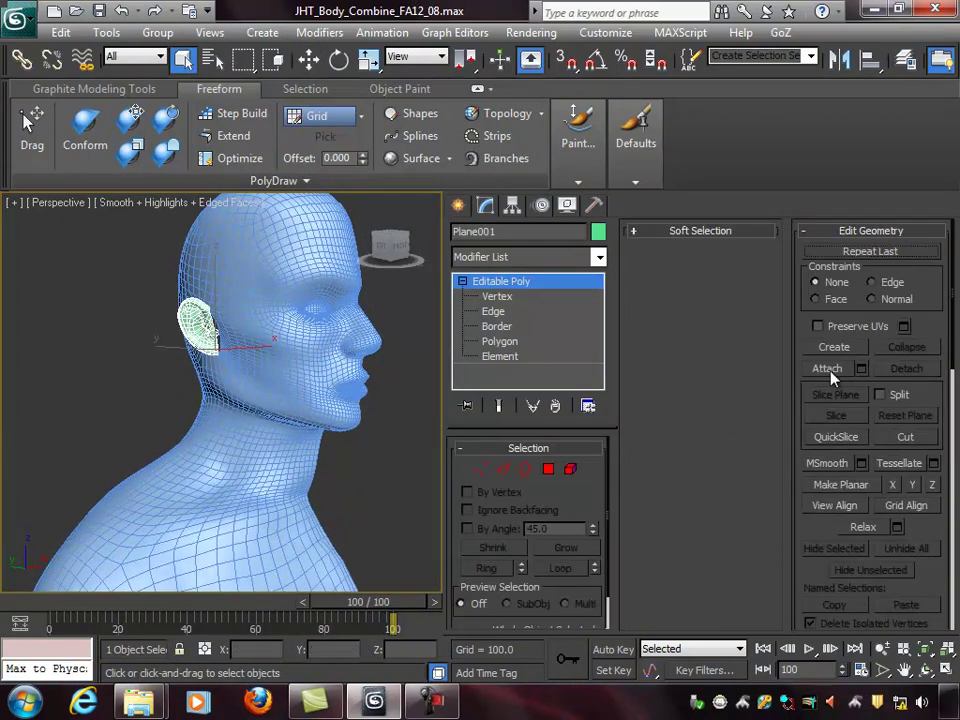
Try to attach the body mesh to the selected ear object.
left_click(279, 308)
middle_click_drag(356, 384, 326, 413, "alt")
middle_click_drag(326, 413, 323, 334)
scroll(281, 390, "down", 6)
middle_click_drag(310, 379, 355, 396)
middle_click_drag(430, 396, 366, 418, "alt")
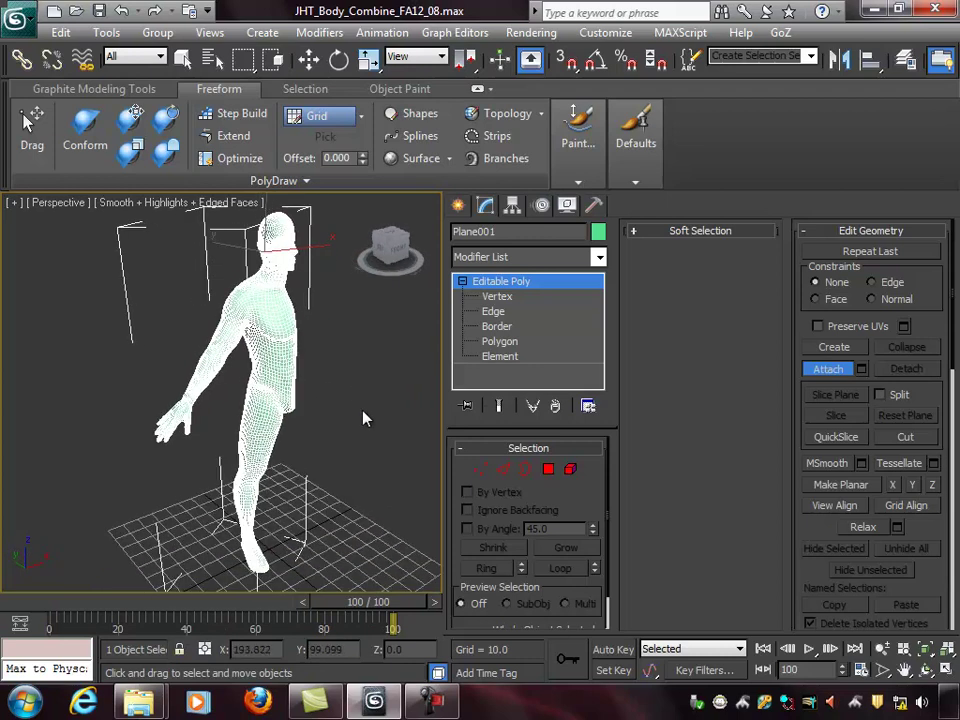
mouse_move(315, 349)
middle_mouse_down("alt")
mouse_move(349, 371)
mouse_move(334, 362)
middle_mouse_up("alt")
scroll(335, 350, "up", 3)
left_click(317, 256)
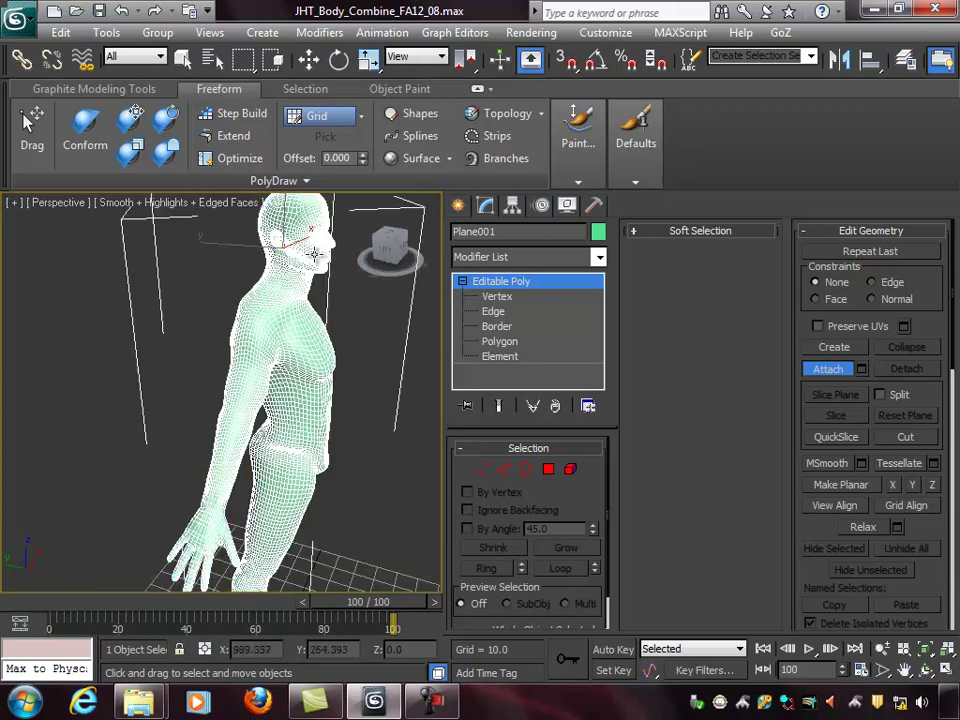
middle_click_drag(319, 254, 321, 332)
key("ctrl+z")
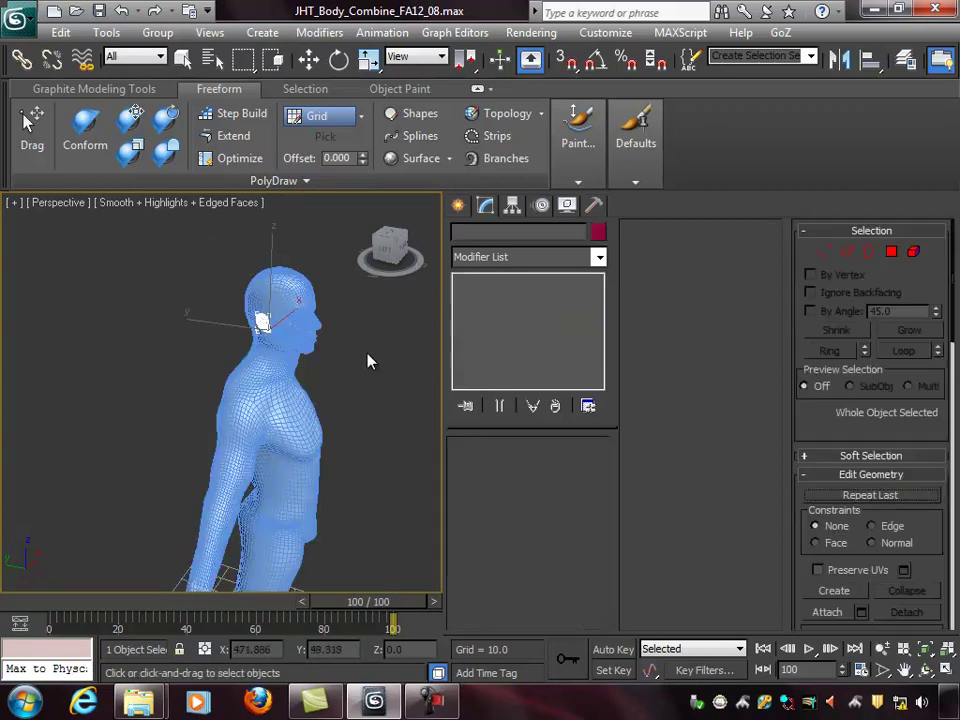
Select the body mesh and attach the ear to it as a single editable poly.
middle_click_drag(370, 348, 314, 330, "alt")
left_click(310, 284)
scroll(320, 312, "up", 3)
scroll(330, 392, "down", 3)
scroll(287, 386, "down", 3)
middle_click_drag(287, 386, 286, 446, "alt")
scroll(266, 462, "up", 3)
scroll(296, 399, "up", 5)
scroll(251, 343, "down", 5)
scroll(360, 420, "down", 5)
middle_click_drag(262, 336, 316, 342, "alt")
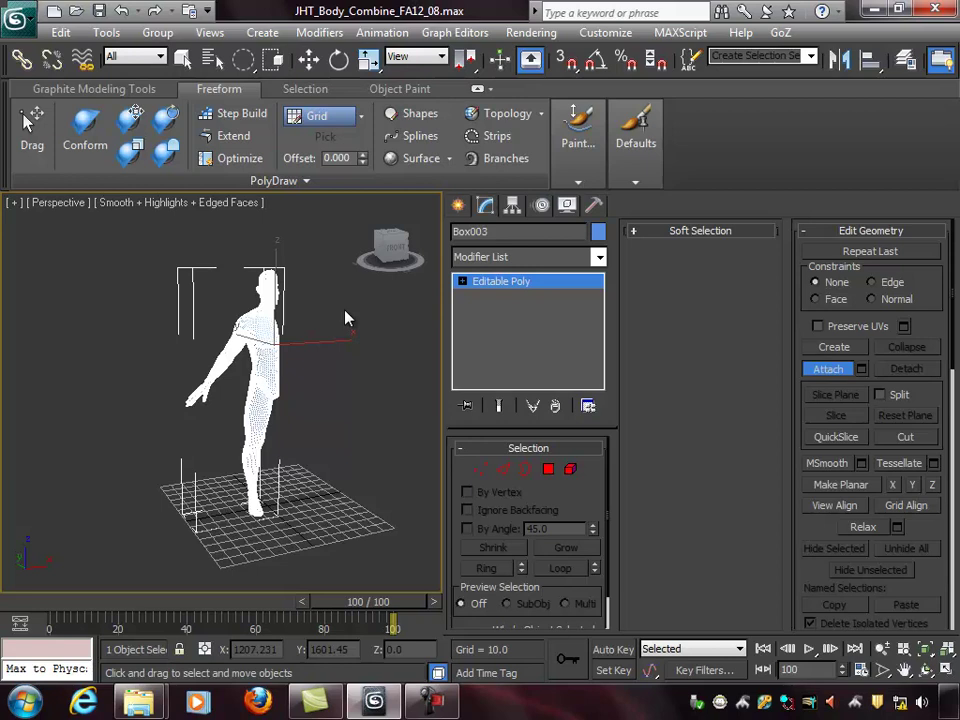
left_click(822, 377)
Edit the combined mesh at vertex level and target-weld the lower end of the ear to the head opening.
middle_click_drag(308, 364, 336, 396, "alt")
middle_click_drag(326, 325, 240, 411)
scroll(328, 352, "up", 5)
scroll(267, 406, "up", 10)
scroll(221, 400, "down", 5)
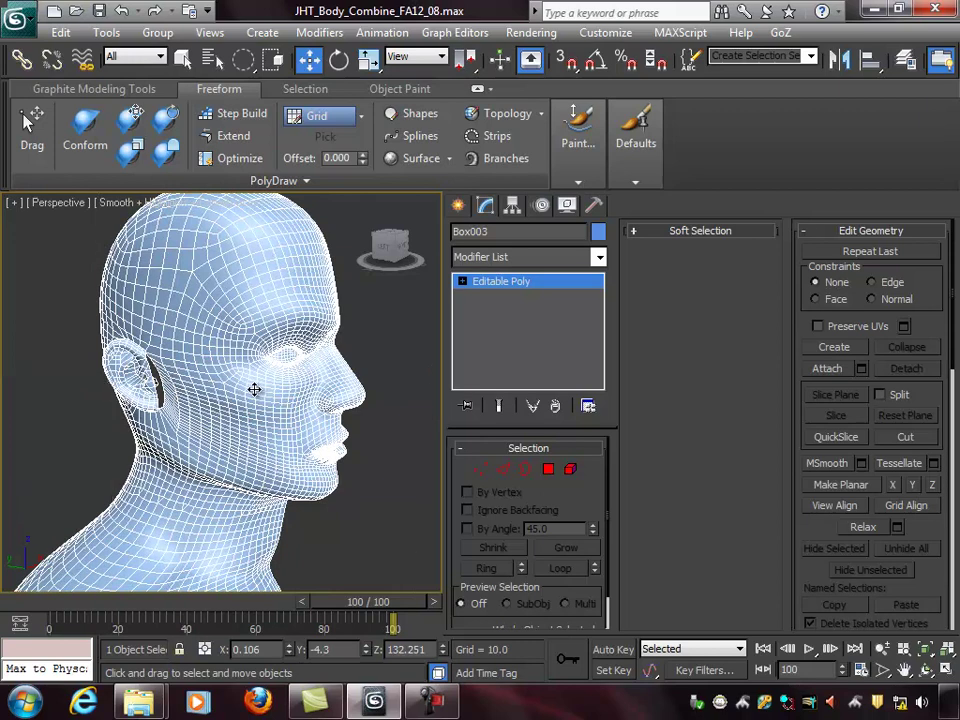
mouse_move(288, 373)
middle_mouse_down("alt")
mouse_move(309, 364)
mouse_move(284, 366)
middle_mouse_up("alt")
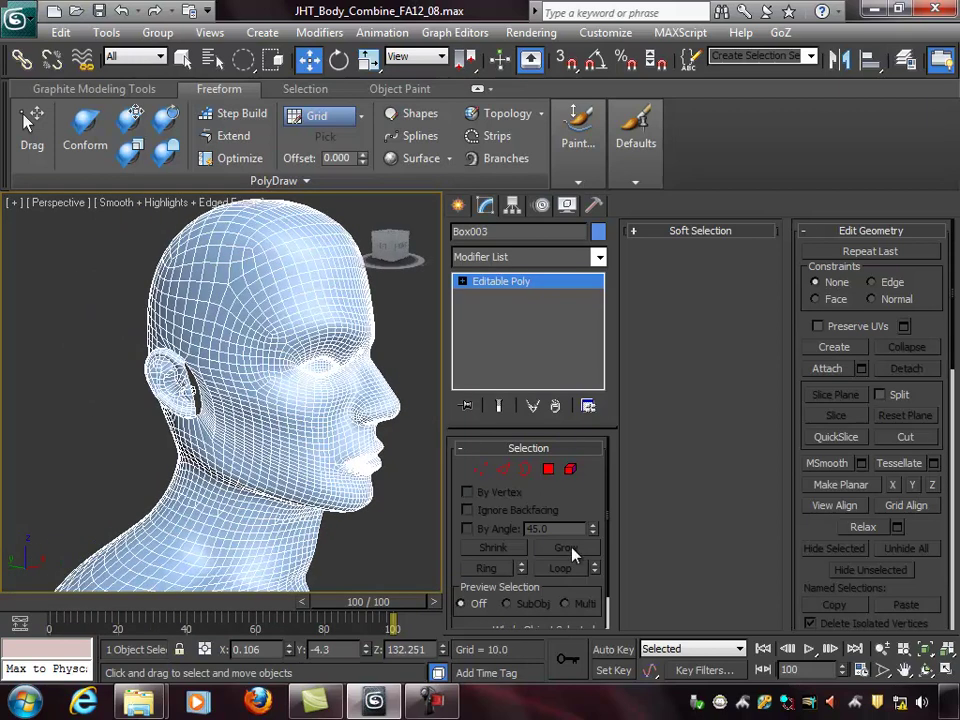
left_click(481, 470)
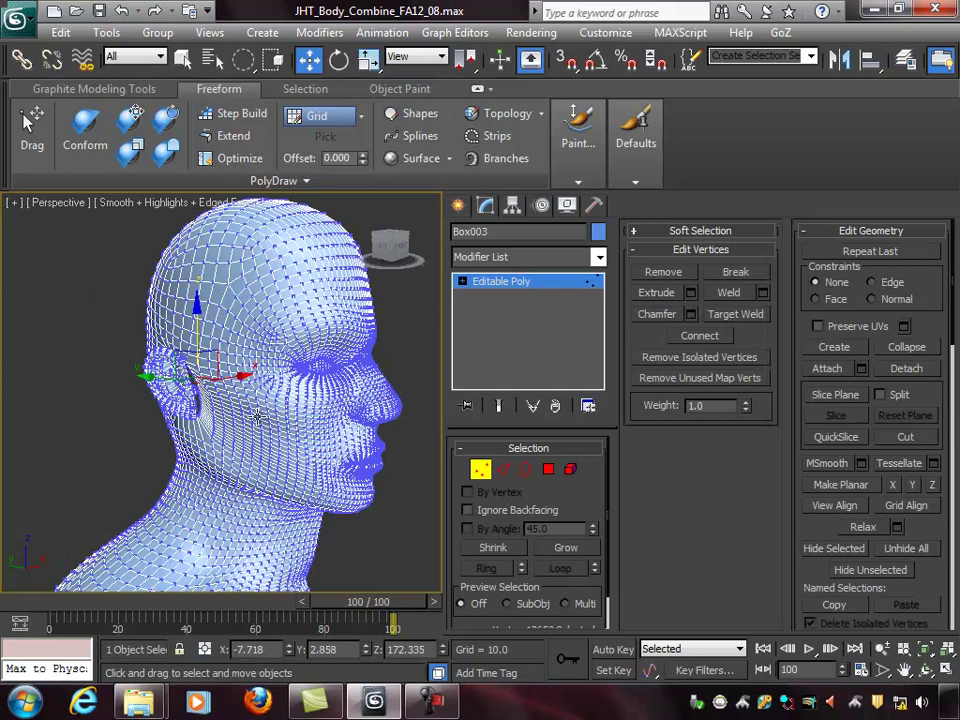
scroll(255, 418, "up", 8)
scroll(242, 399, "down", 4)
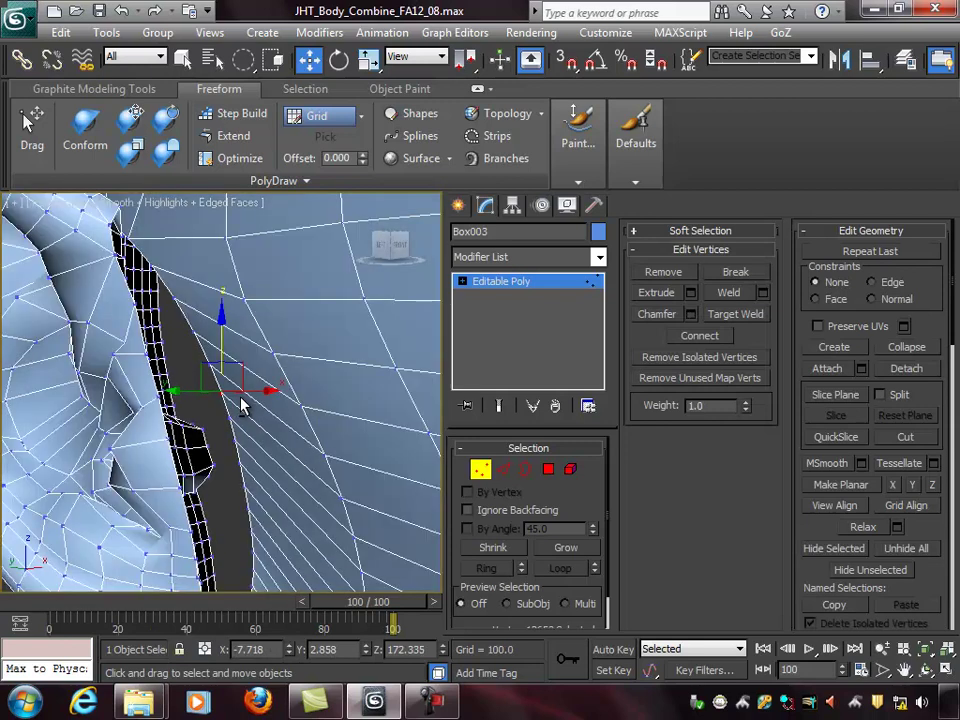
middle_click_drag(214, 405, 336, 388, "alt")
scroll(221, 418, "down", 4)
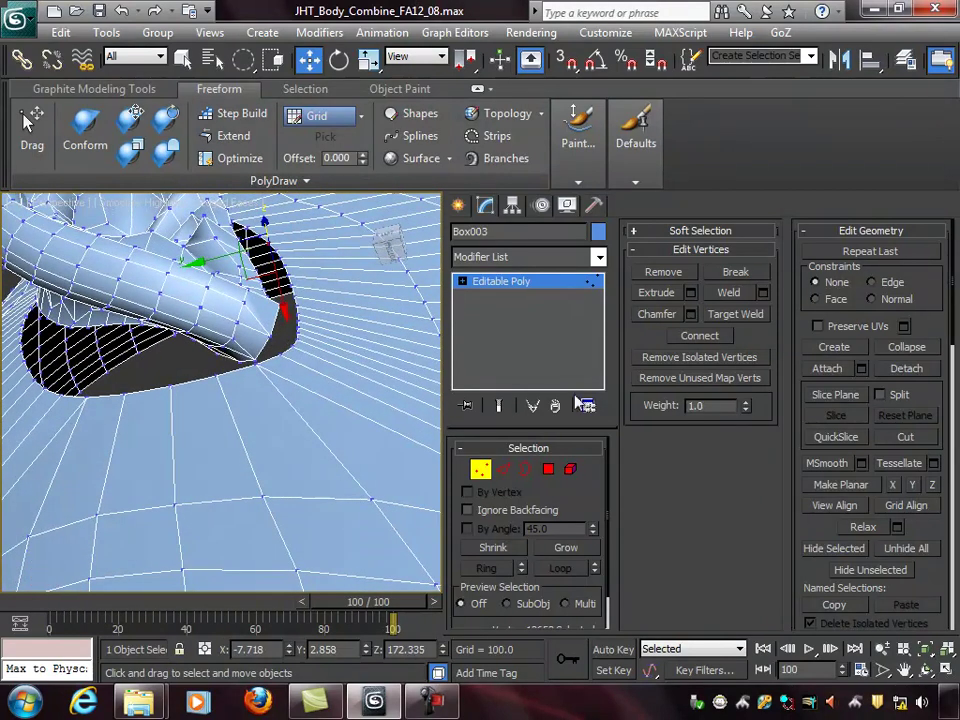
left_click(733, 316)
middle_click_drag(360, 318, 381, 326, "alt")
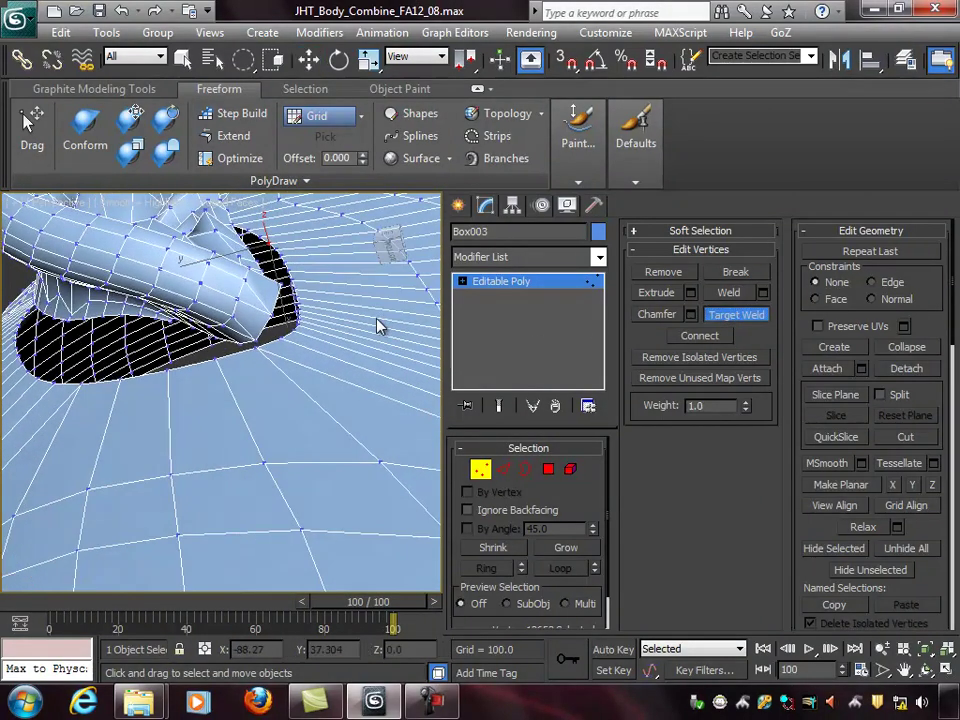
middle_click_drag(257, 349, 224, 360, "alt")
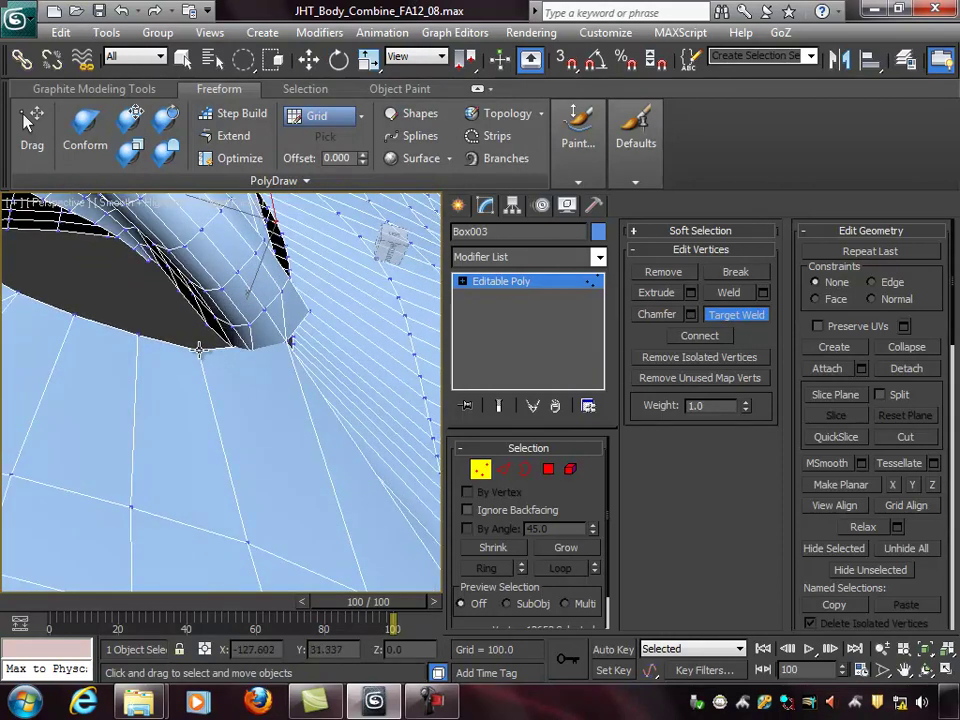
Target-weld the head opening's vertices to the ear's front edge just above the lobe.
middle_click_drag(336, 381, 270, 373, "alt")
left_click_drag(270, 373, 296, 362)
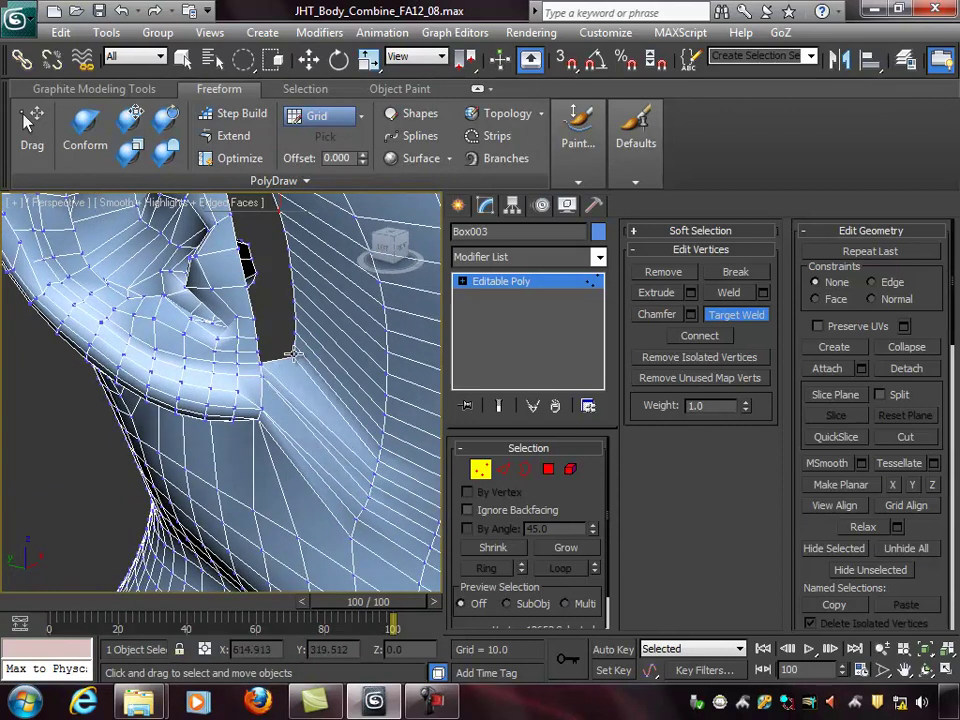
left_click(293, 354)
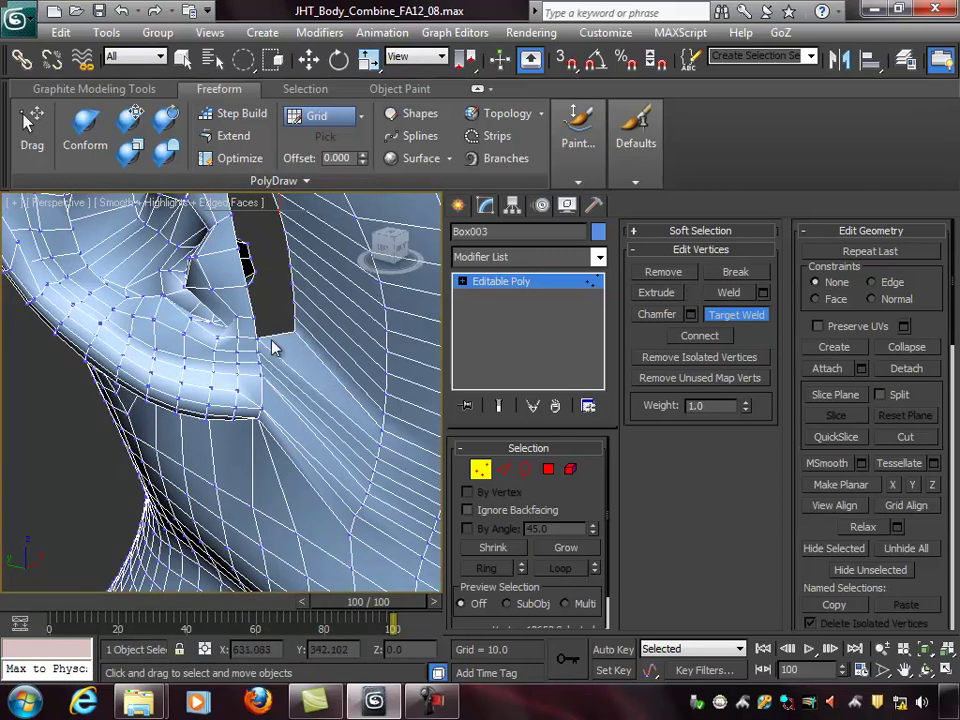
middle_click_drag(274, 343, 318, 338, "alt")
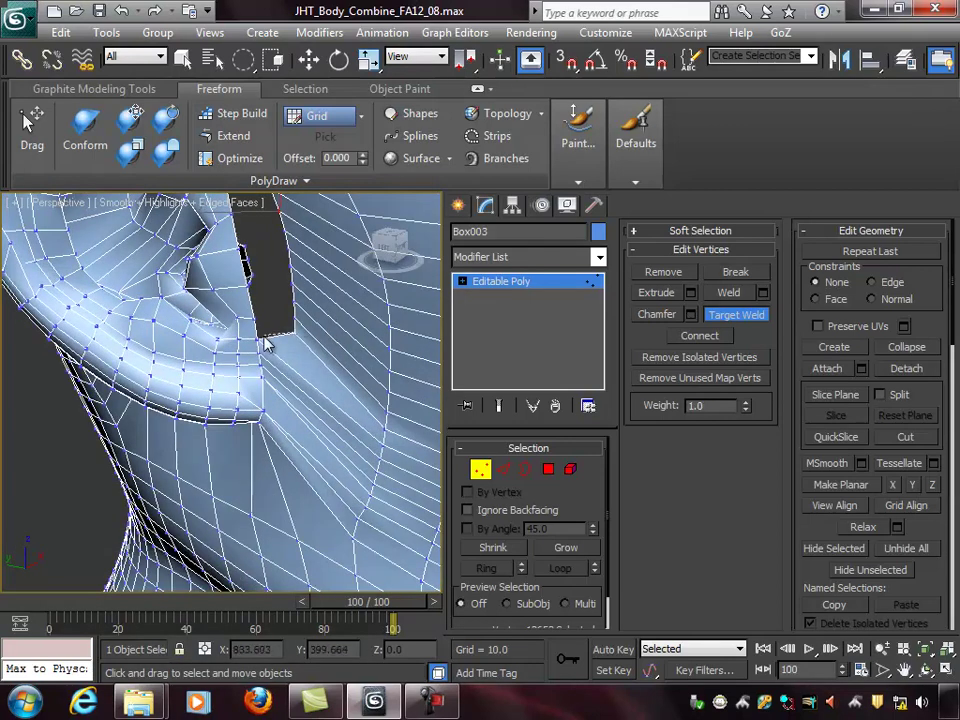
middle_click_drag(257, 317, 310, 277, "alt")
Target-weld the next head-opening vertices to the ear's front edge, moving up beside the ear canal.
left_click(252, 289)
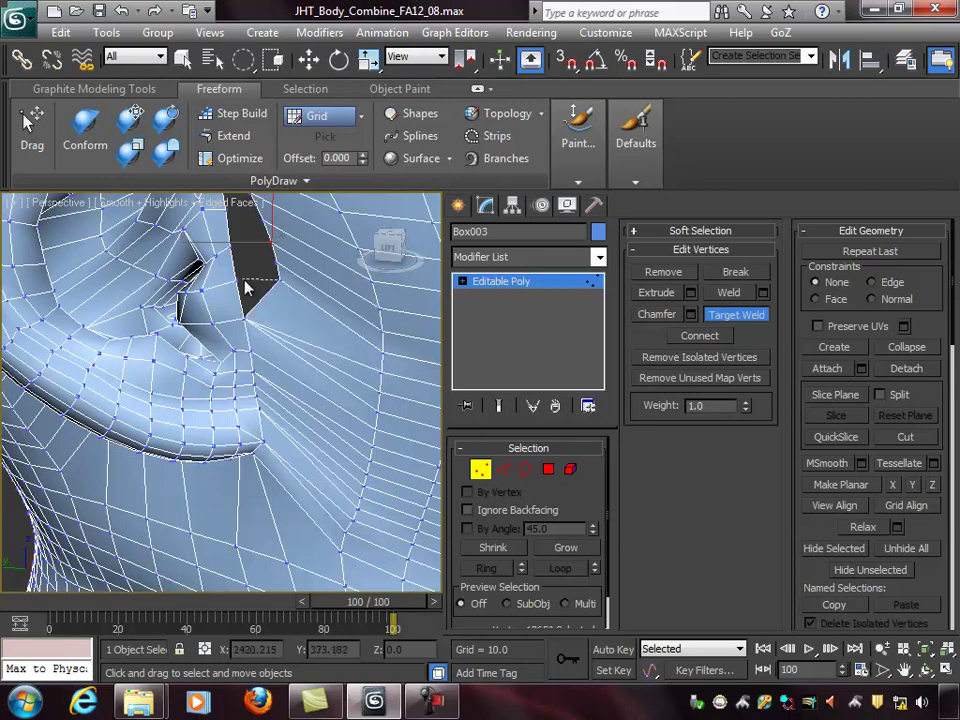
middle_click_drag(246, 288, 303, 338, "alt")
left_click(290, 321)
left_click(242, 309)
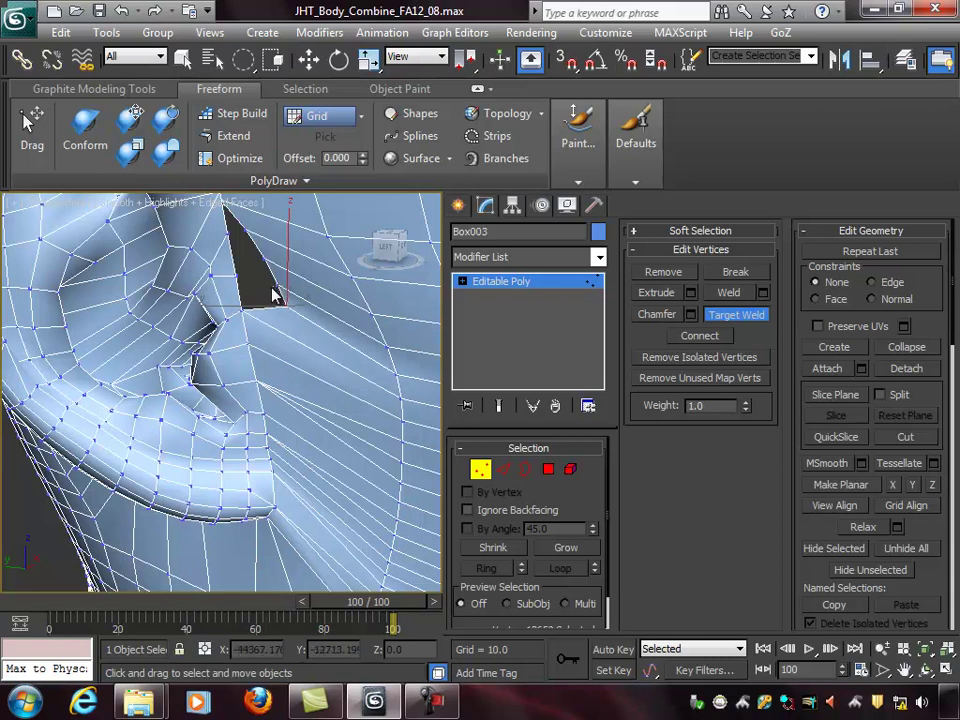
Target-weld the next front-edge vertex of the head opening, and weld the opening's lower vertices to the ear's back edge behind the lobe.
left_click(260, 261)
middle_click_drag(235, 283, 300, 399, "alt")
scroll(314, 413, "up", 4)
middle_click_drag(328, 440, 140, 403)
left_click(131, 386)
left_click(212, 410)
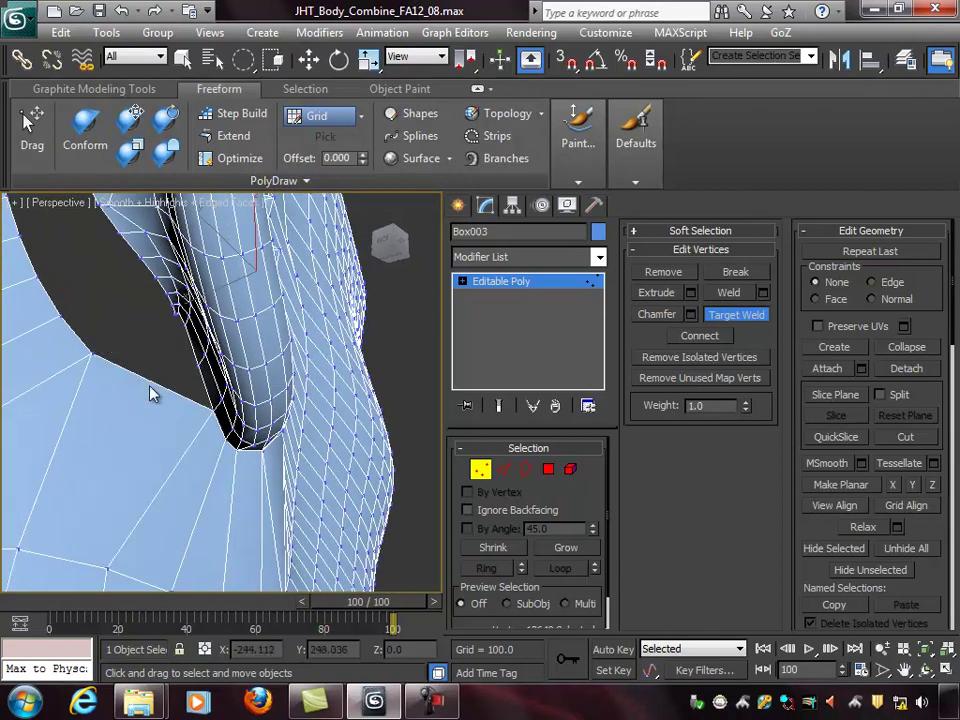
left_click(196, 367)
Target-weld the head-opening vertex just above the back of the lobe to the matching vertex on the ear's rear edge.
middle_click_drag(197, 366, 208, 339, "alt")
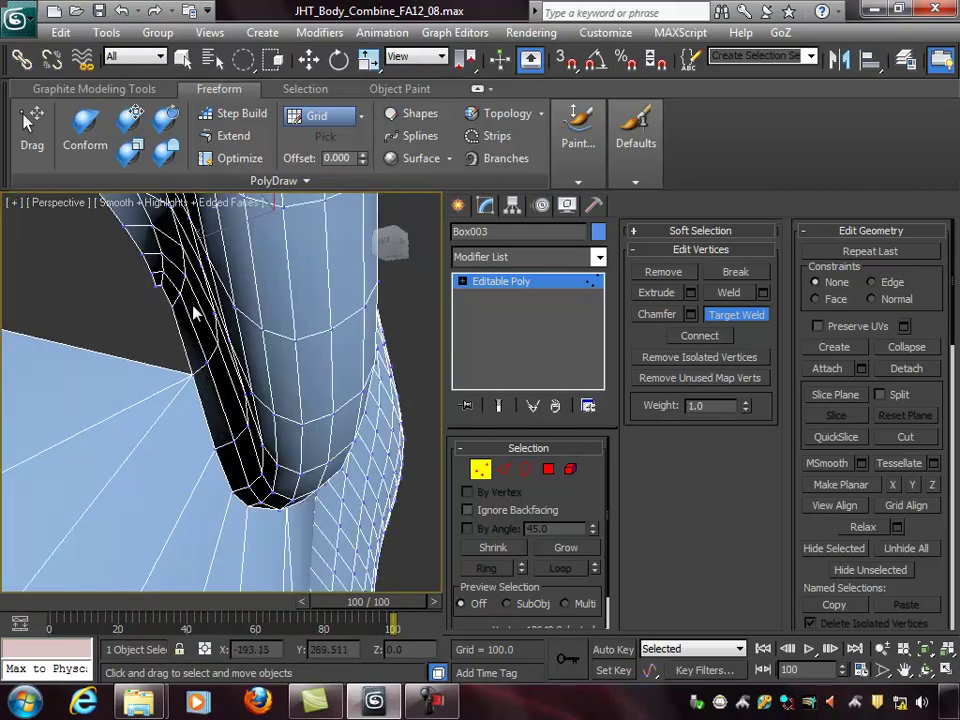
middle_click_drag(170, 311, 90, 345, "alt")
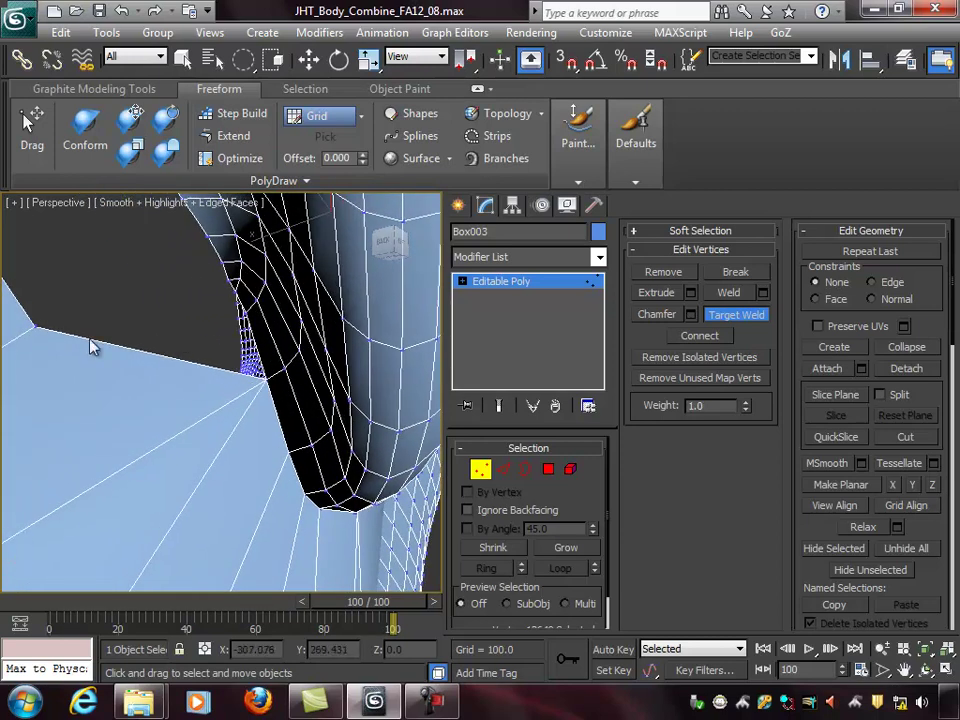
middle_click_drag(192, 333, 224, 312, "alt")
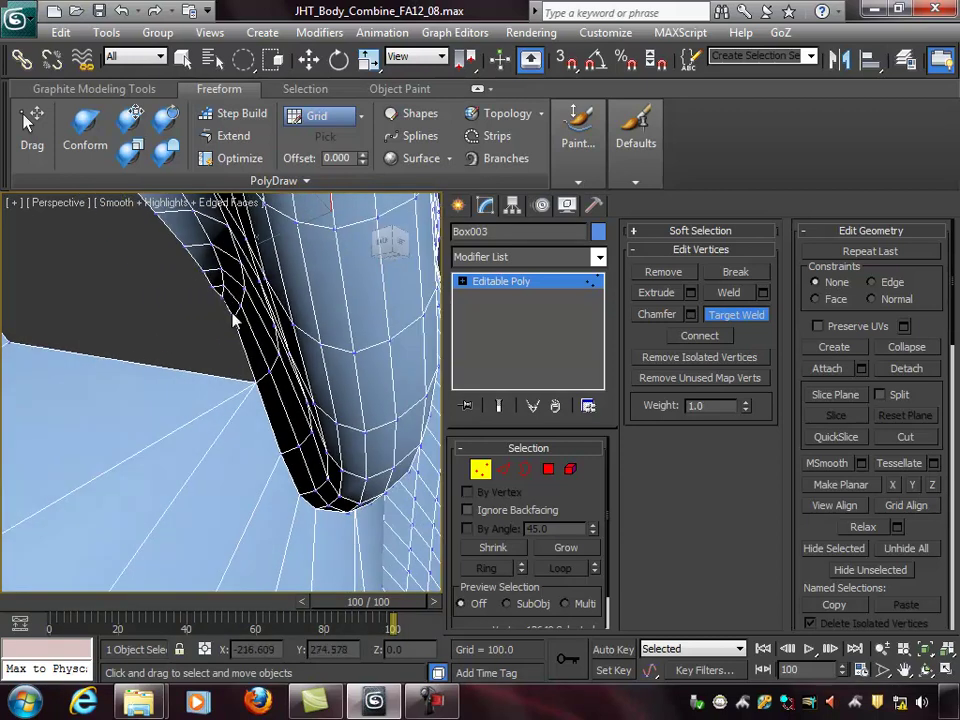
middle_click_drag(189, 392, 126, 358, "alt")
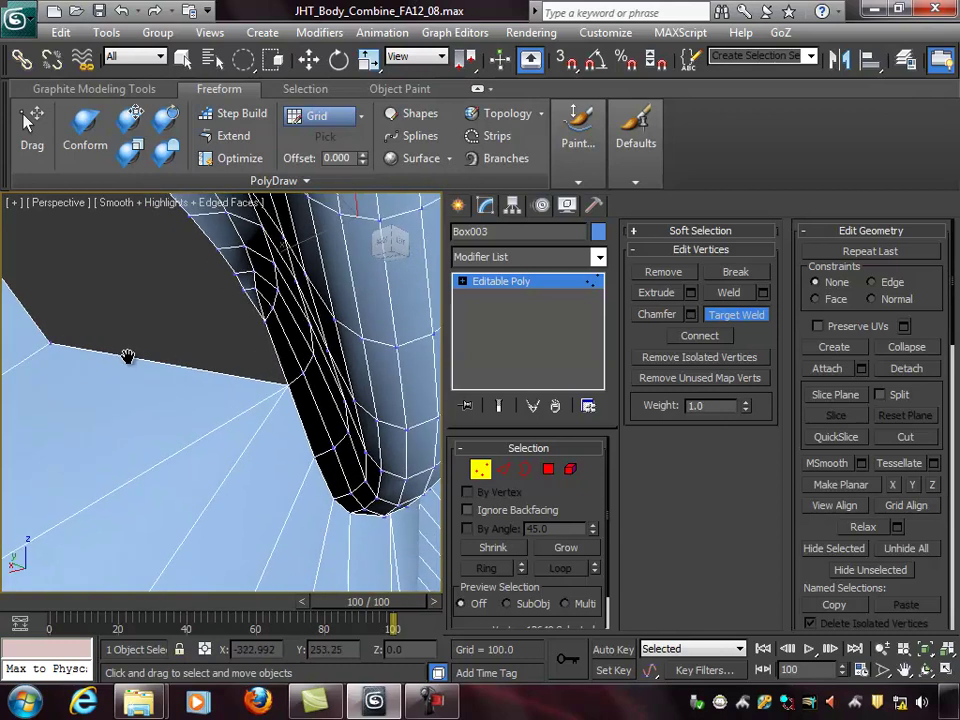
middle_click_drag(258, 327, 198, 320, "alt")
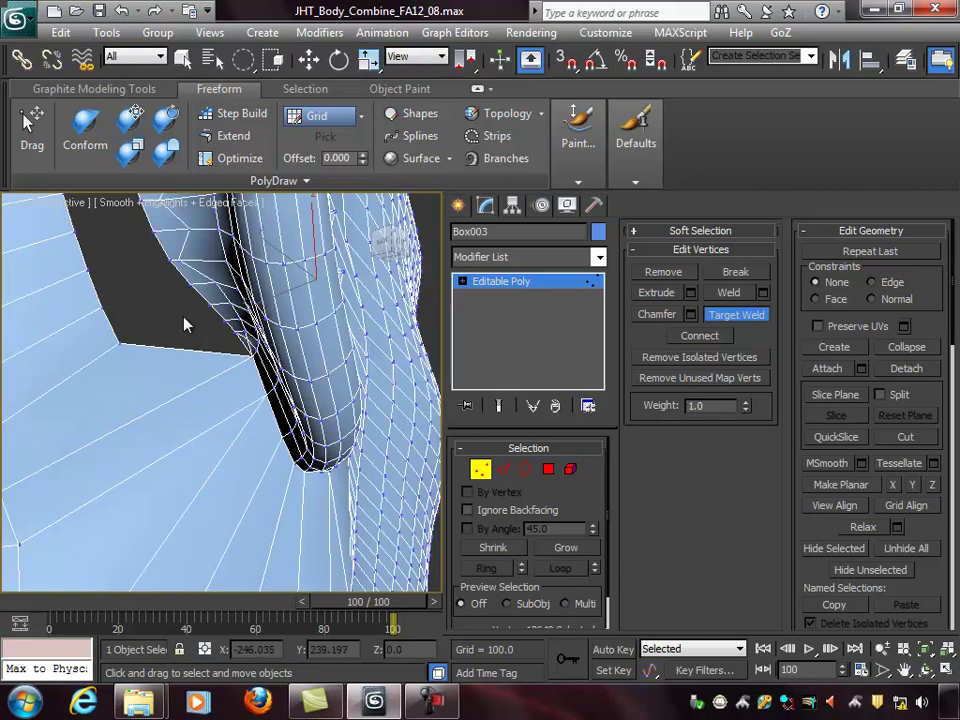
left_click(234, 332)
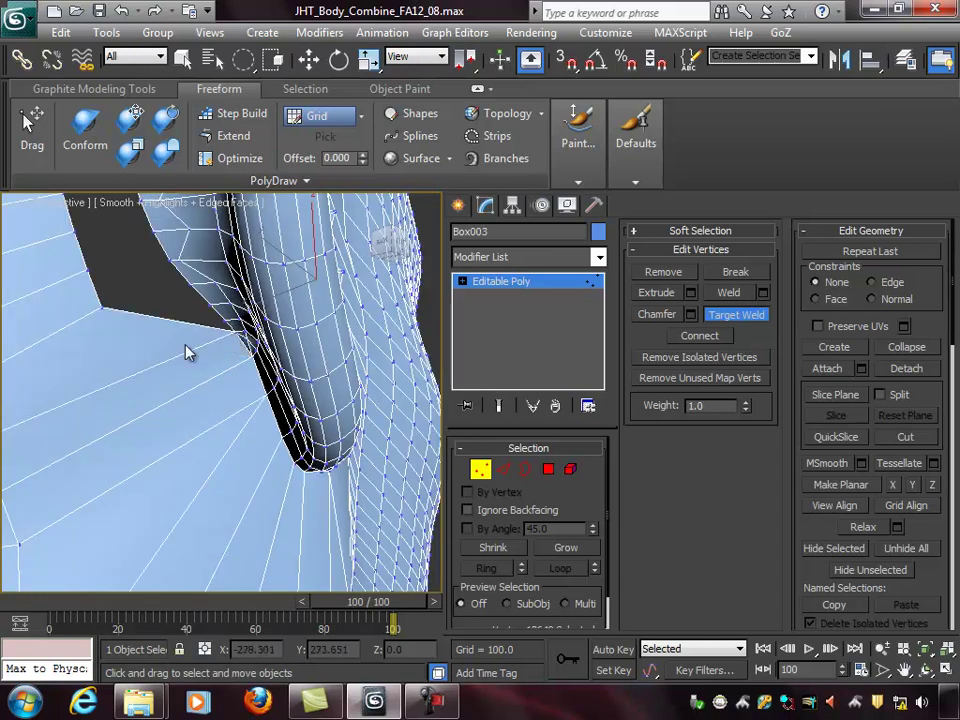
Target-weld the following three head-opening vertices to the ear's rear edge, moving up along its lower back.
left_click(101, 309)
left_click(225, 321)
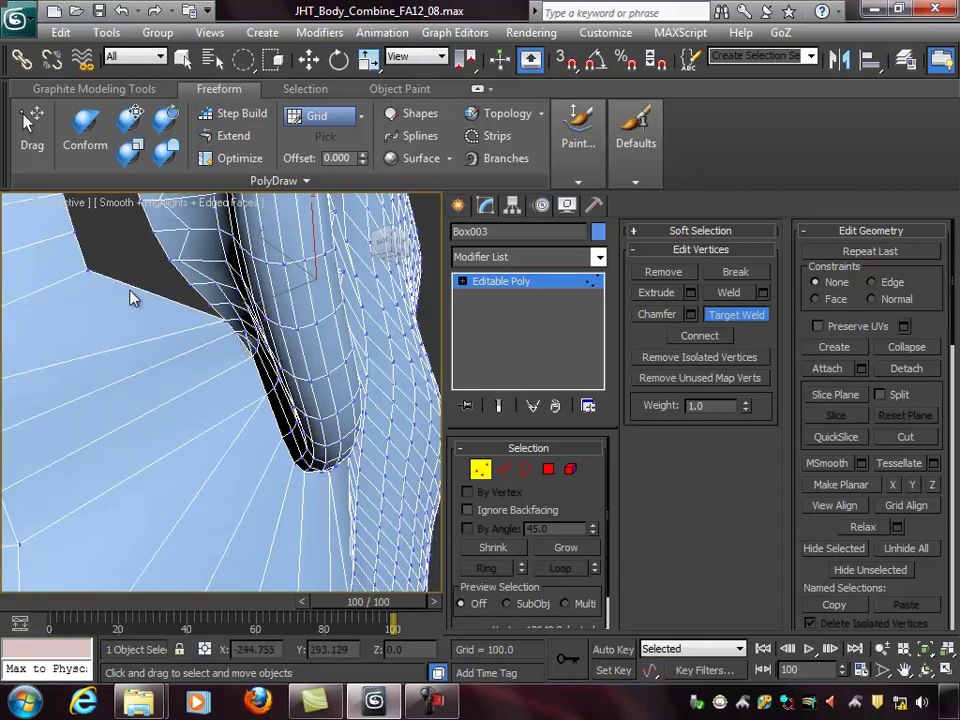
left_click(88, 272)
left_click(208, 303)
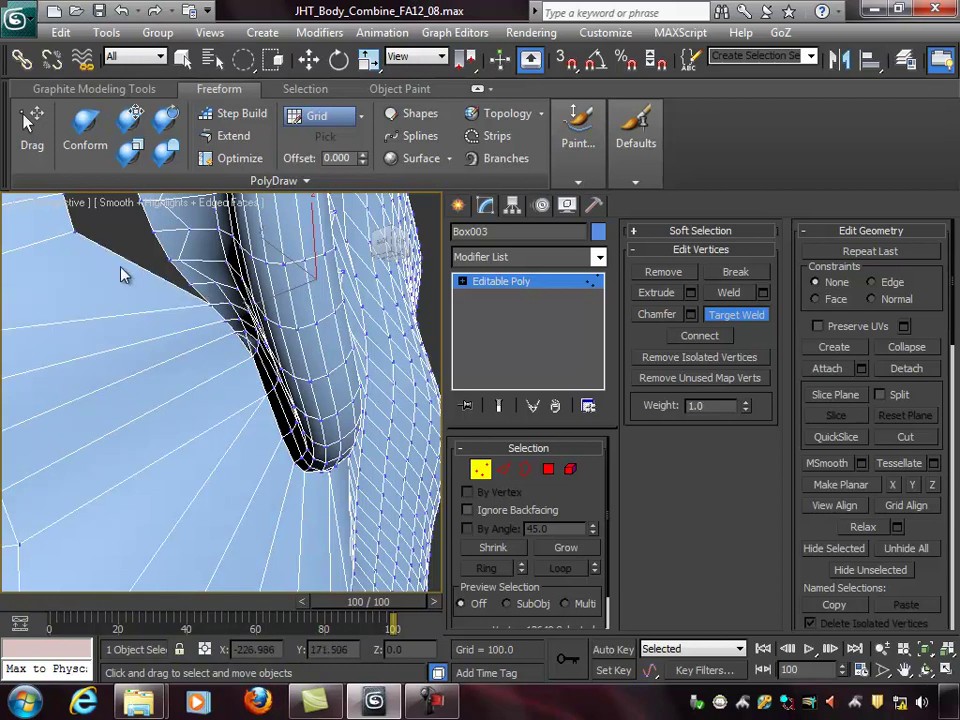
left_click(187, 284)
scroll(214, 314, "up", 4)
middle_click_drag(204, 326, 235, 359)
scroll(235, 359, "down", 4)
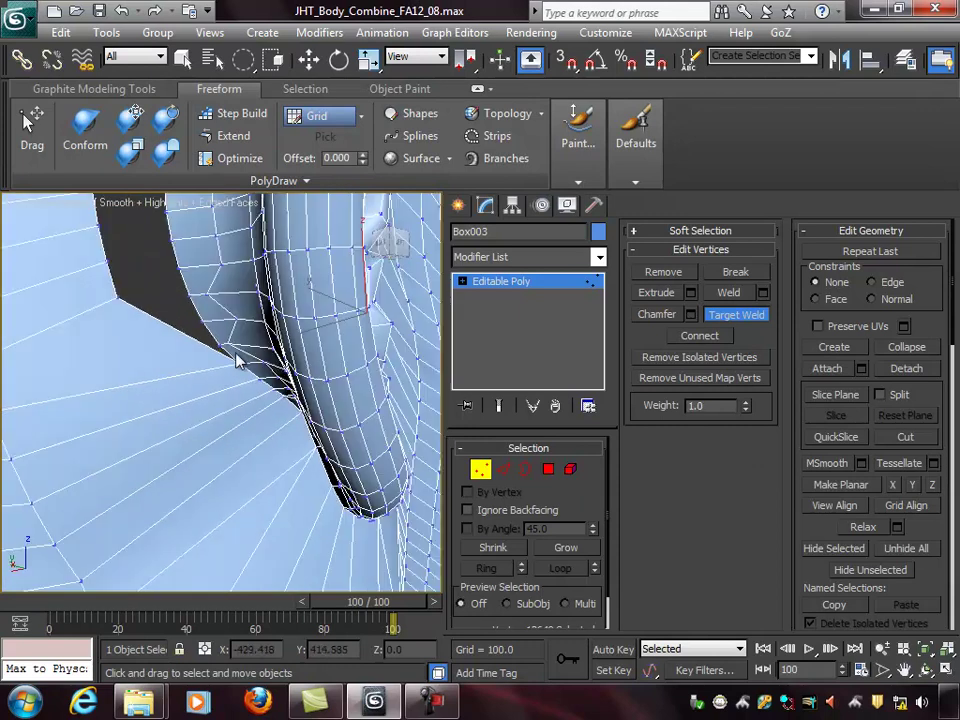
Target-weld the head-opening vertices along the middle of the ear's back to the corresponding rear-edge vertices.
left_click(119, 298)
left_click(220, 345)
left_click(110, 260)
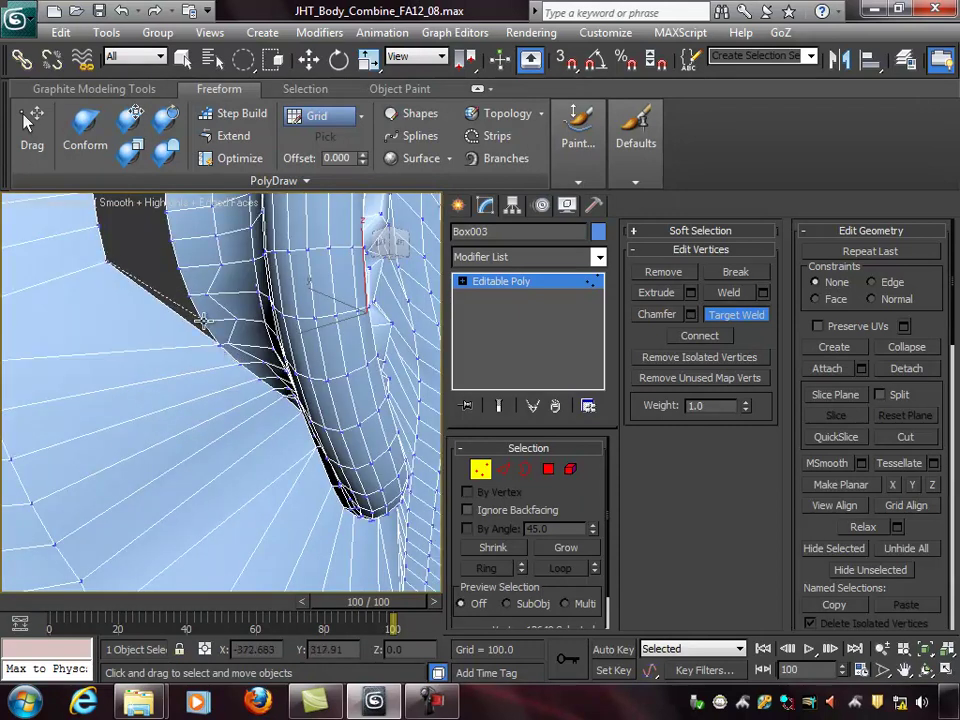
left_click(106, 235)
left_click(99, 228)
left_click(188, 293)
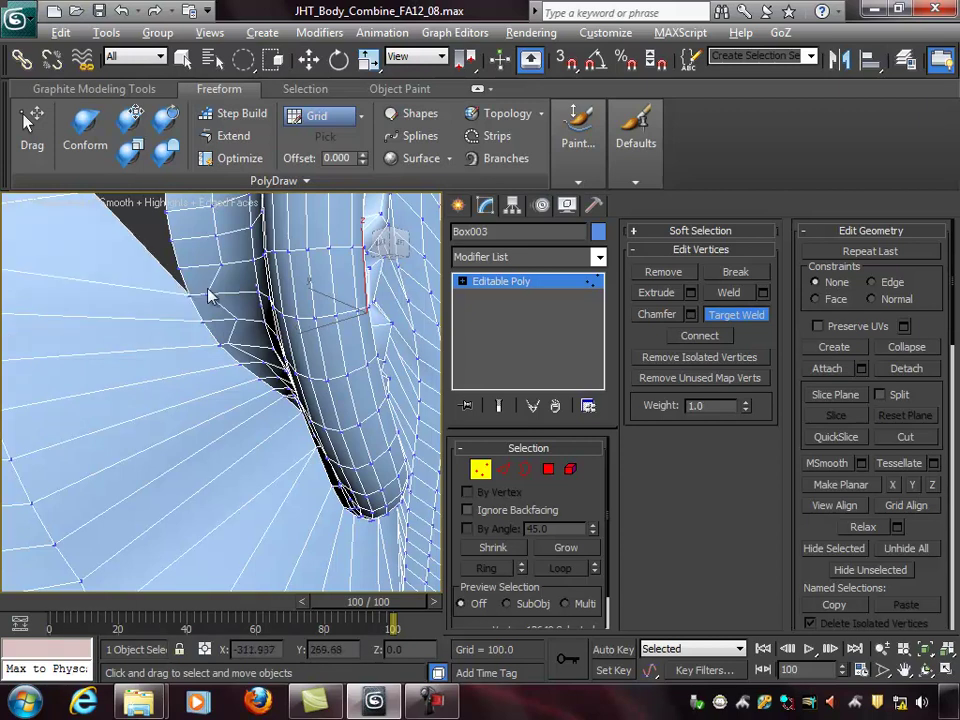
Target-weld the head-opening vertices beside the ear's upper back to the curved rear edge of the ear.
middle_click_drag(206, 288, 198, 305, "alt")
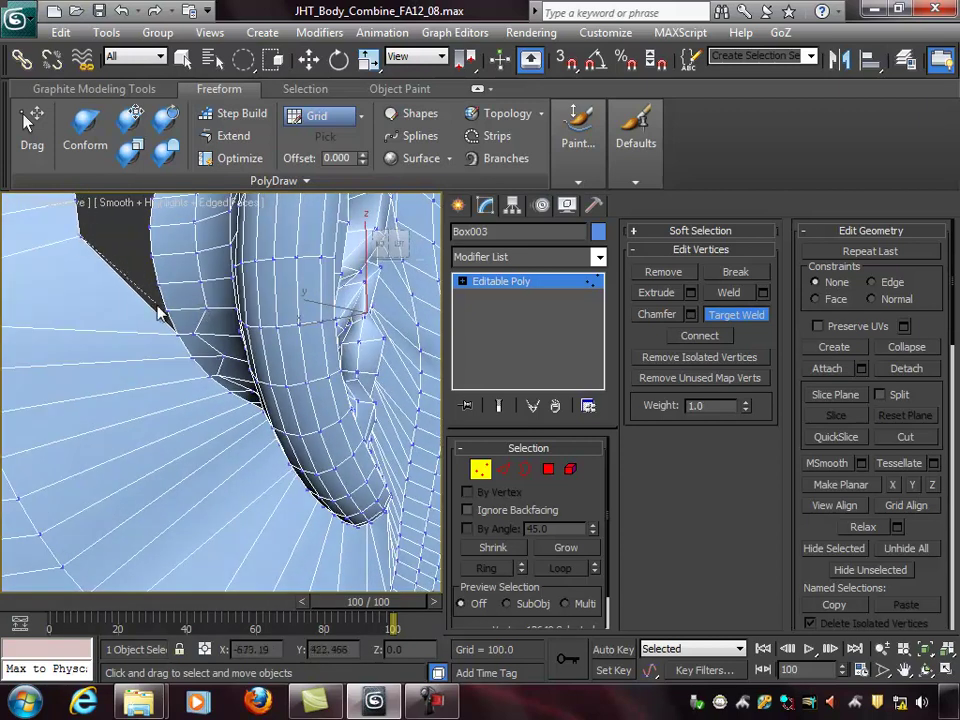
middle_click_drag(105, 244, 229, 399, "alt")
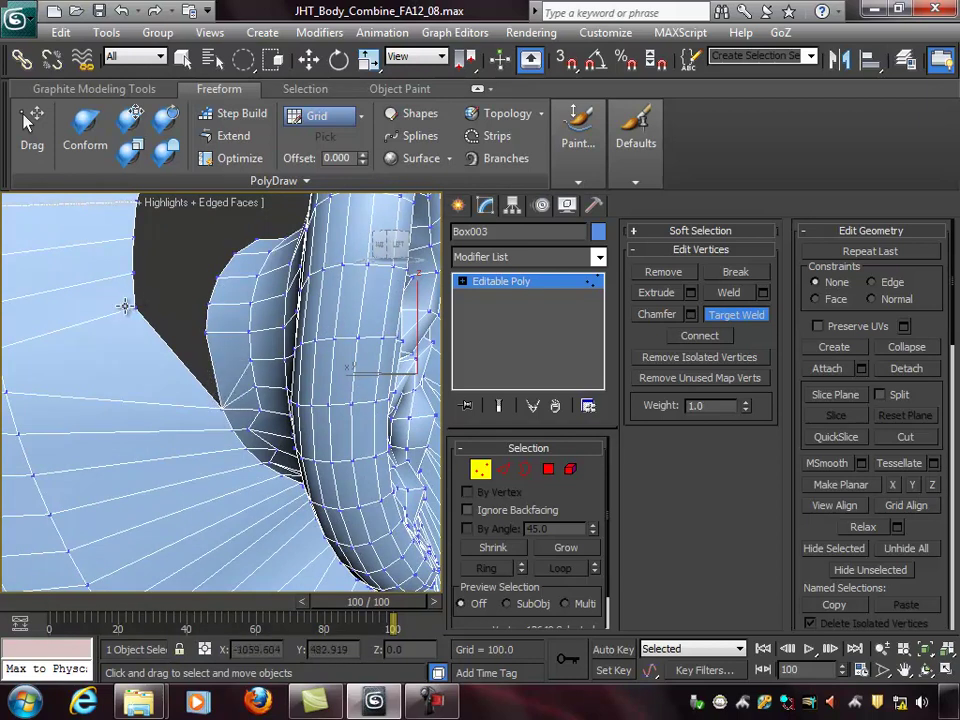
middle_click_drag(145, 318, 150, 287, "alt")
left_click(134, 271)
left_click(207, 304)
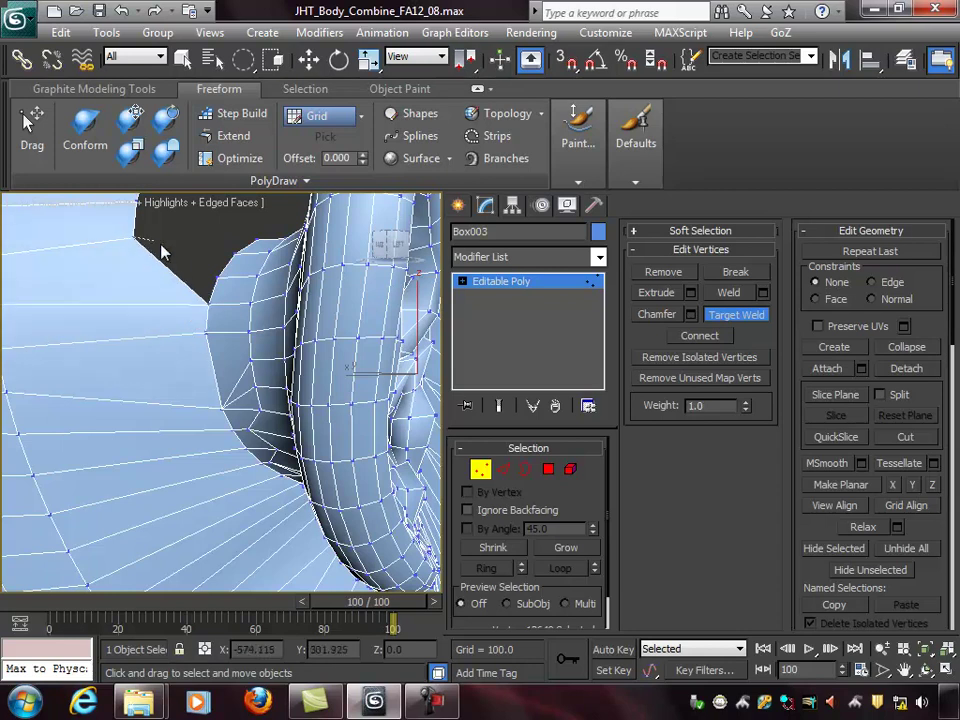
left_click(217, 277)
left_click_drag(234, 273, 267, 304)
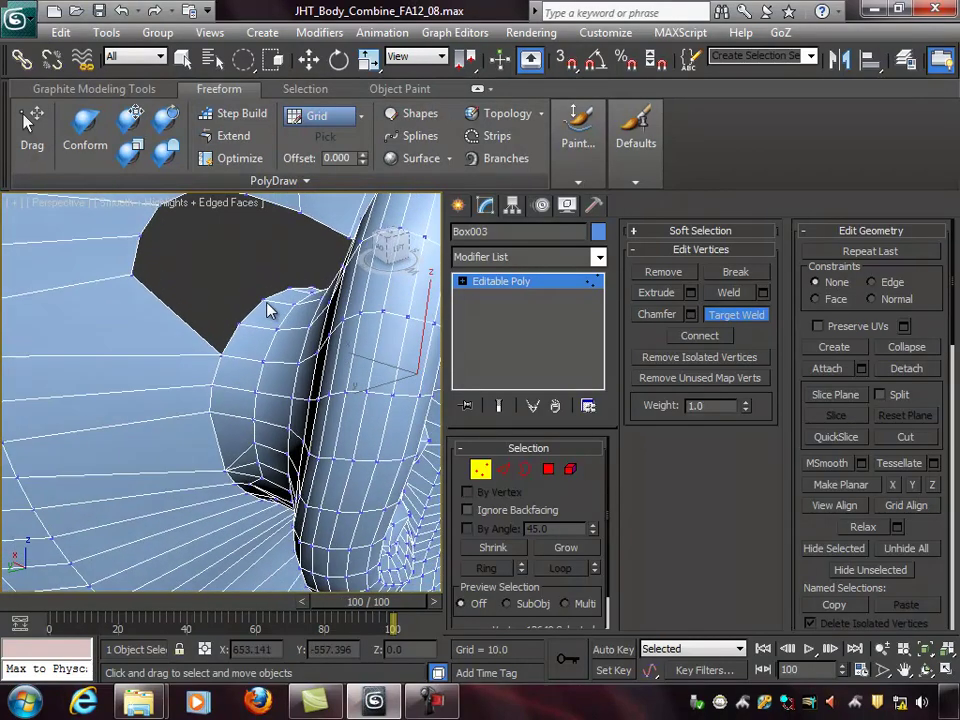
Target-weld the rear corner vertex of the remaining opening to the ear's edge above its back.
middle_click_drag(237, 322, 155, 328, "alt")
left_click(163, 293)
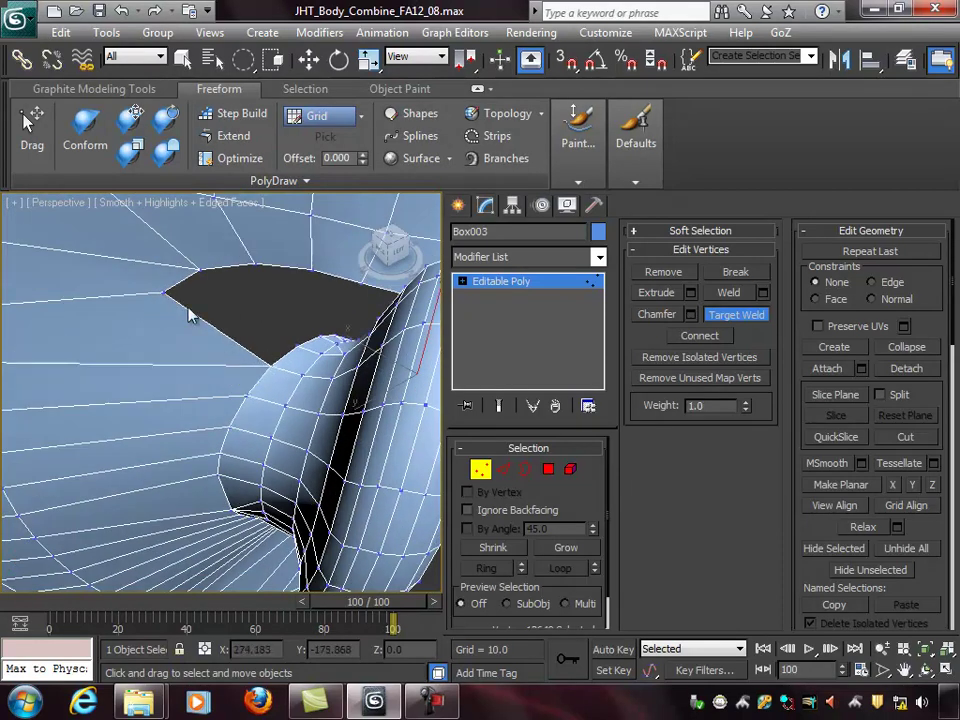
middle_click_drag(279, 340, 300, 348, "alt")
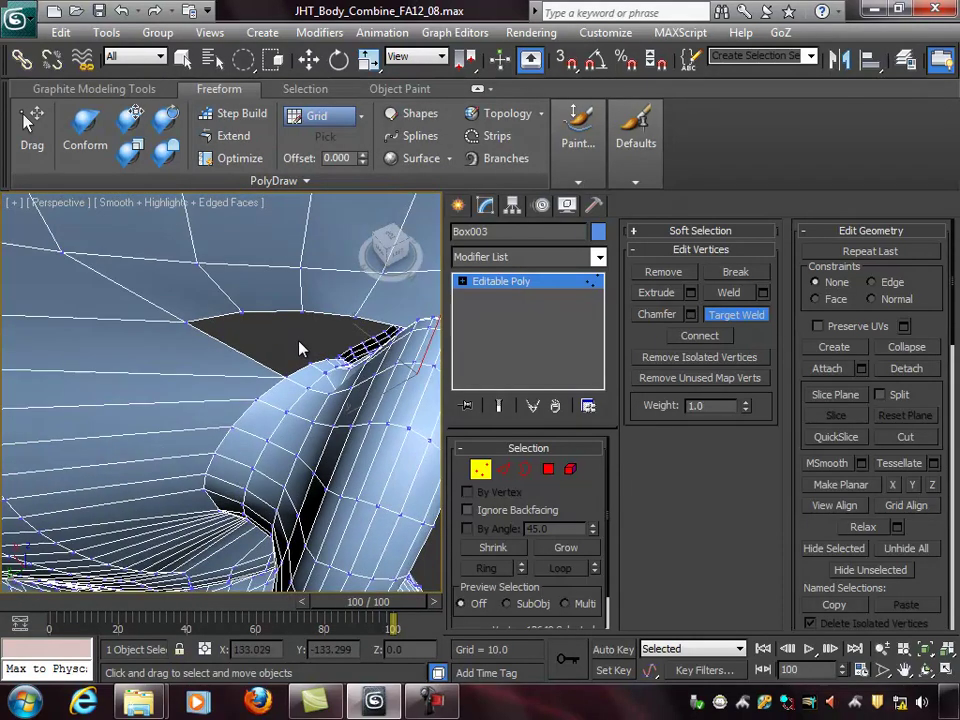
left_click(186, 321)
left_click(307, 364)
Examine the remaining gap above the ear from several angles in wireframe and shaded display.
mouse_move(328, 373)
middle_mouse_down("alt")
mouse_move(311, 349)
mouse_move(364, 360)
mouse_move(283, 370)
mouse_move(315, 360)
mouse_move(340, 365)
mouse_move(257, 380)
mouse_move(317, 376)
mouse_move(272, 378)
mouse_move(323, 406)
mouse_move(354, 394)
mouse_move(336, 396)
mouse_move(206, 315)
mouse_move(225, 300)
mouse_move(340, 297)
mouse_move(245, 348)
mouse_move(297, 362)
mouse_move(302, 302)
mouse_move(350, 275)
mouse_move(253, 274)
mouse_move(306, 324)
mouse_move(300, 318)
middle_mouse_up("alt")
key("F3")
middle_click_drag(297, 261, 340, 277, "alt")
middle_click_drag(296, 292, 279, 316, "alt")
middle_click_drag(364, 329, 220, 274, "alt")
middle_click_drag(300, 306, 267, 292, "alt")
middle_click_drag(325, 328, 224, 448, "alt")
key("F3")
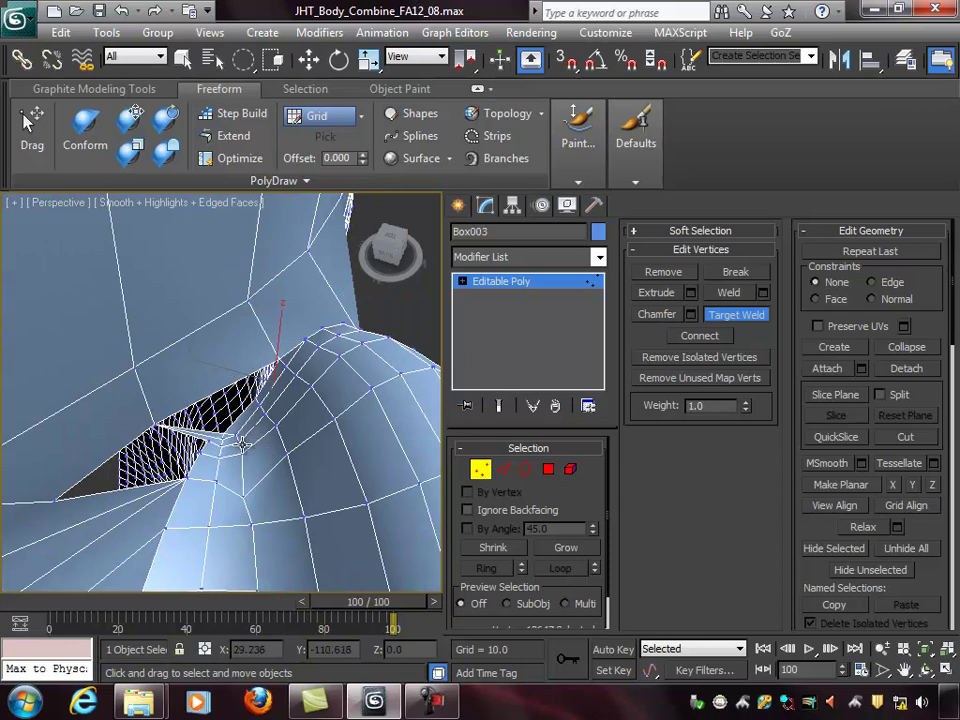
Target-weld the last open vertices above and behind the ear to close the gap between ear and head.
middle_click_drag(242, 445, 268, 448, "alt")
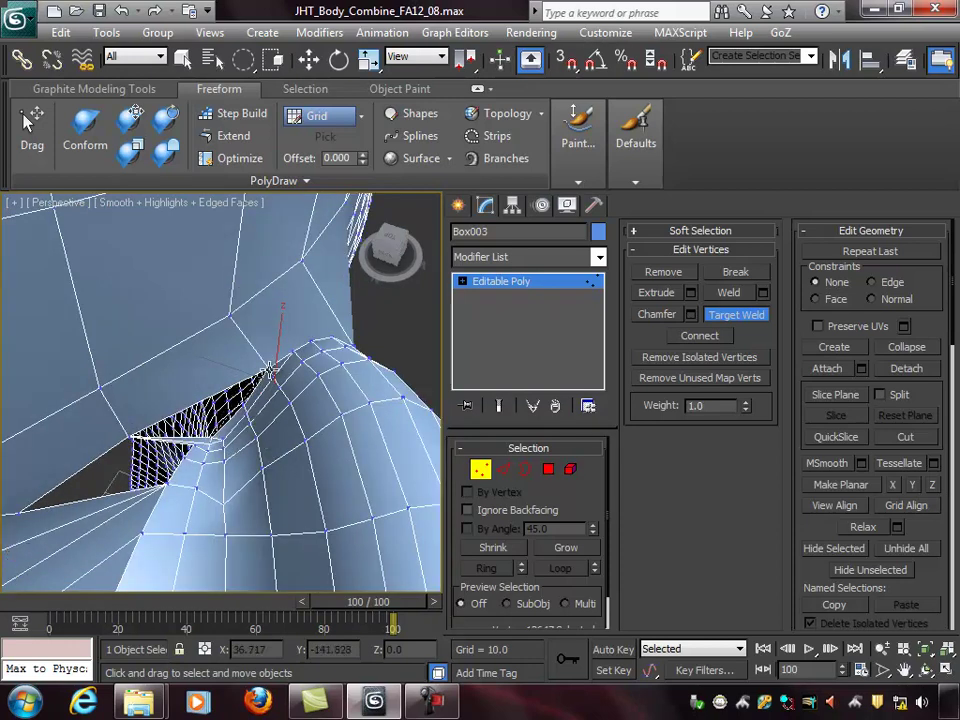
middle_click_drag(283, 424, 280, 408, "alt")
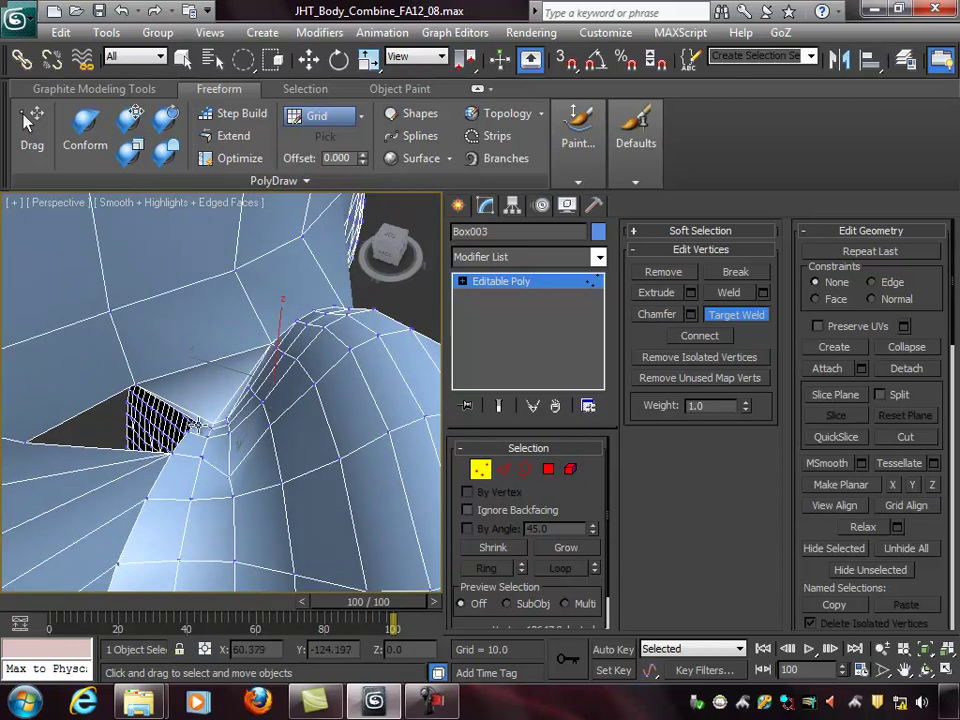
middle_click_drag(146, 404, 201, 449, "alt")
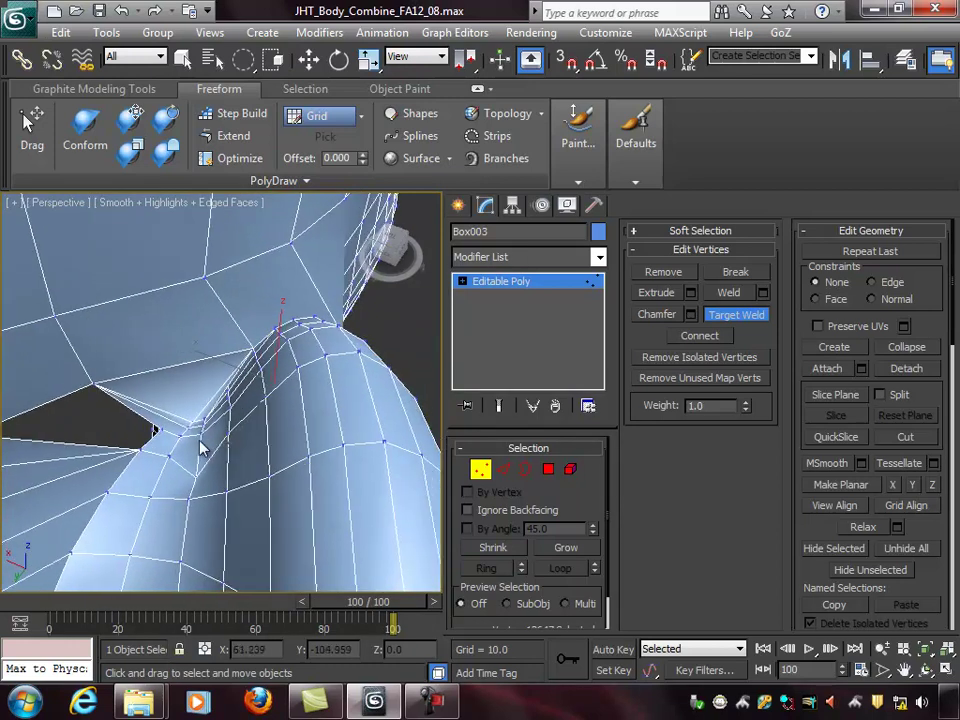
left_click(148, 452)
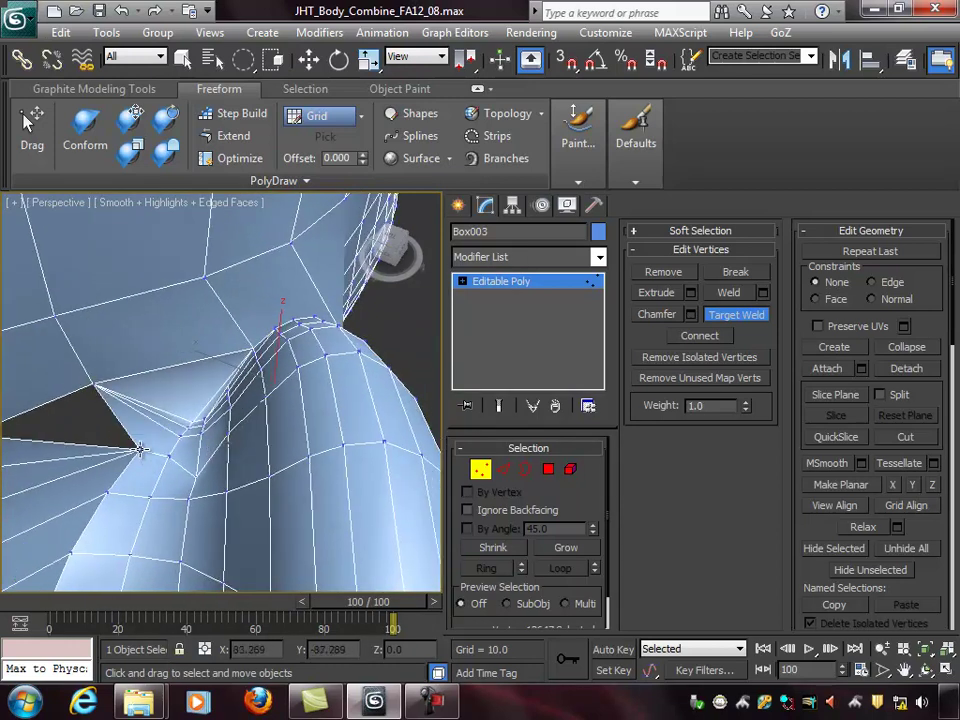
middle_click_drag(159, 420, 197, 403, "alt")
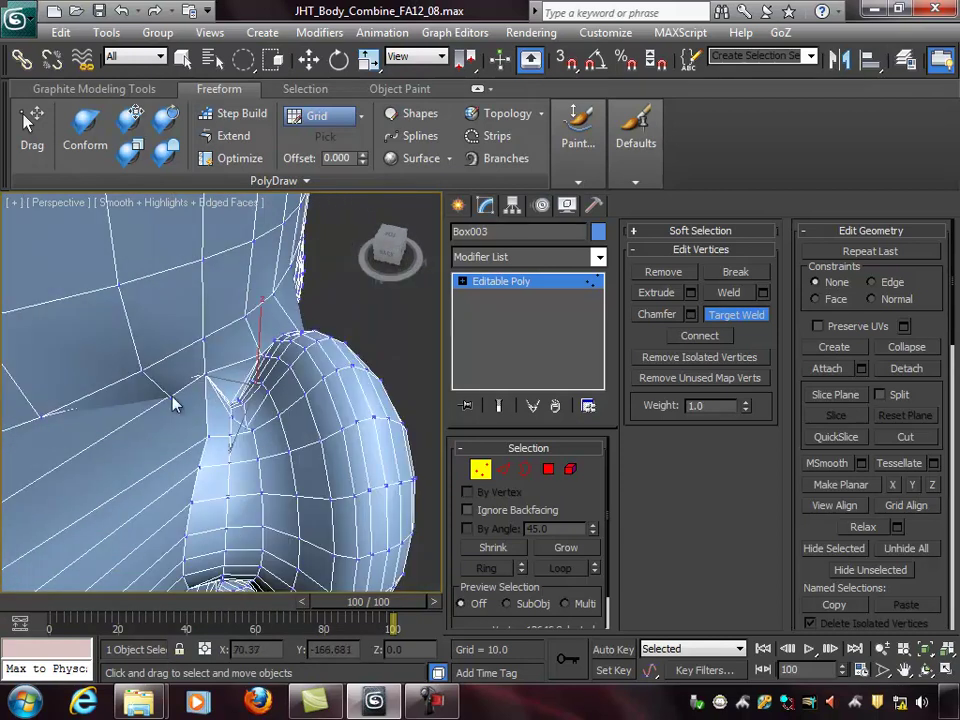
left_click(207, 372)
Leave target welding and vertex editing, hide the edged faces, and inspect the joined ear on the shaded head.
middle_click_drag(291, 407, 418, 383, "alt")
scroll(280, 413, "down", 5)
key("w")
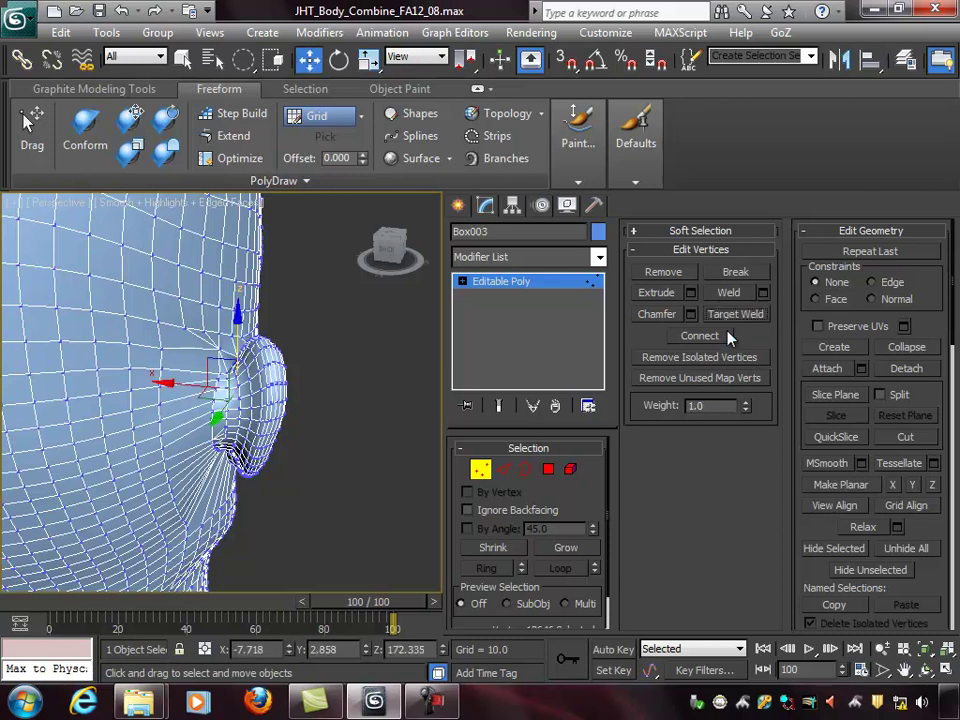
middle_click_drag(350, 425, 249, 344, "alt")
left_click(481, 471)
scroll(302, 410, "down", 3)
key("F4")
mouse_move(271, 420)
middle_mouse_down("alt")
mouse_move(401, 407)
mouse_move(267, 402)
middle_mouse_up("alt")
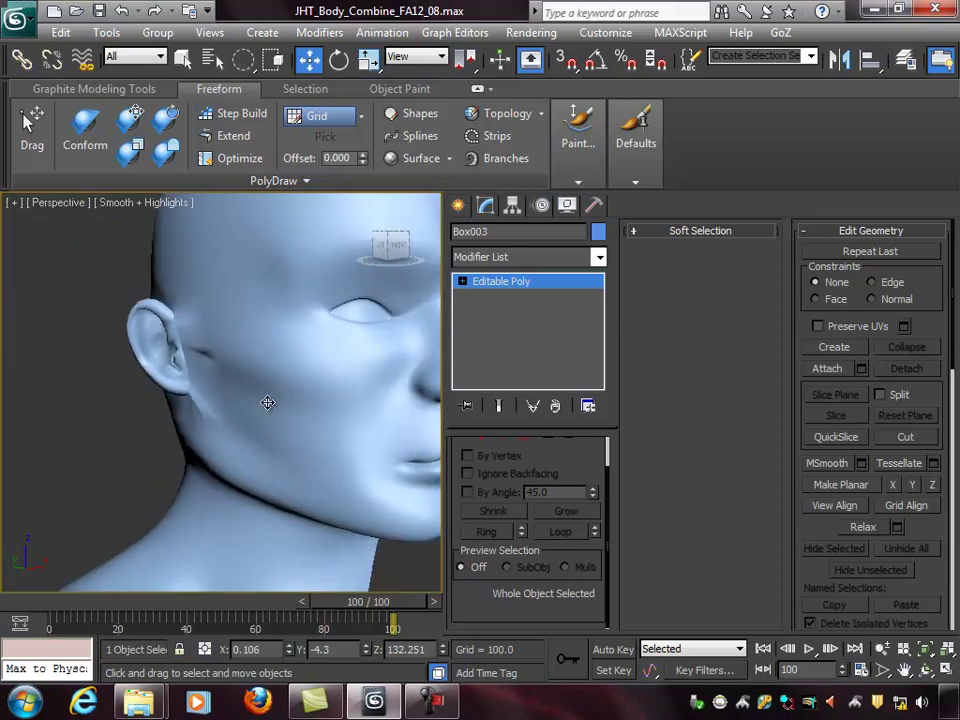
scroll(267, 402, "down", 3)
scroll(285, 413, "up", 1)
scroll(304, 377, "down", 2)
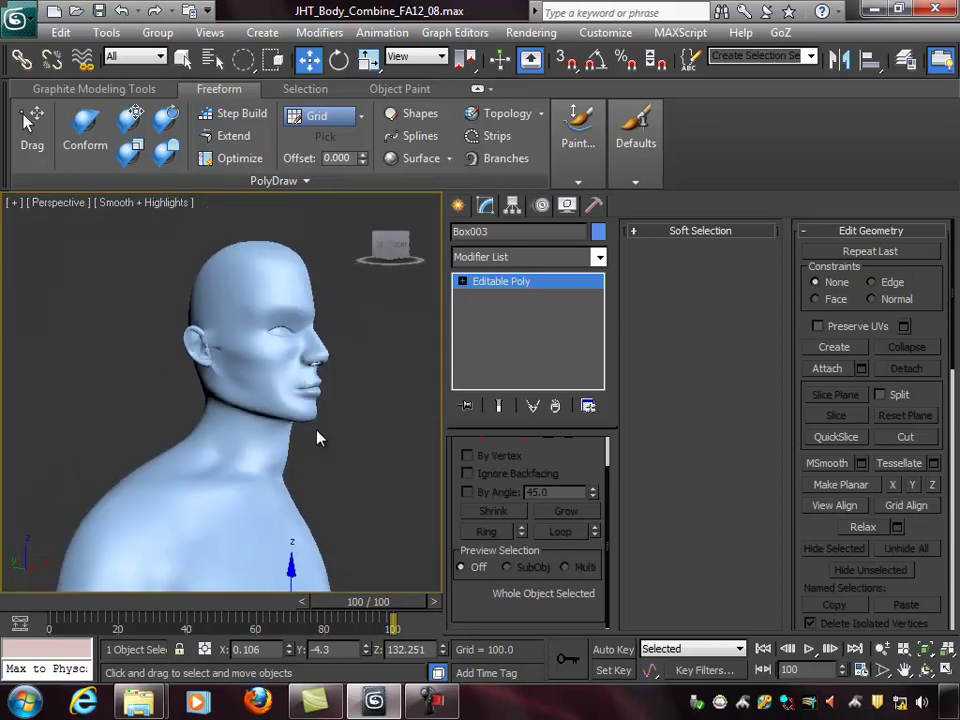
Switch to polygon level, select every polygon of the body and ear, and set the selection region to rectangular.
left_click_drag(556, 455, 573, 605)
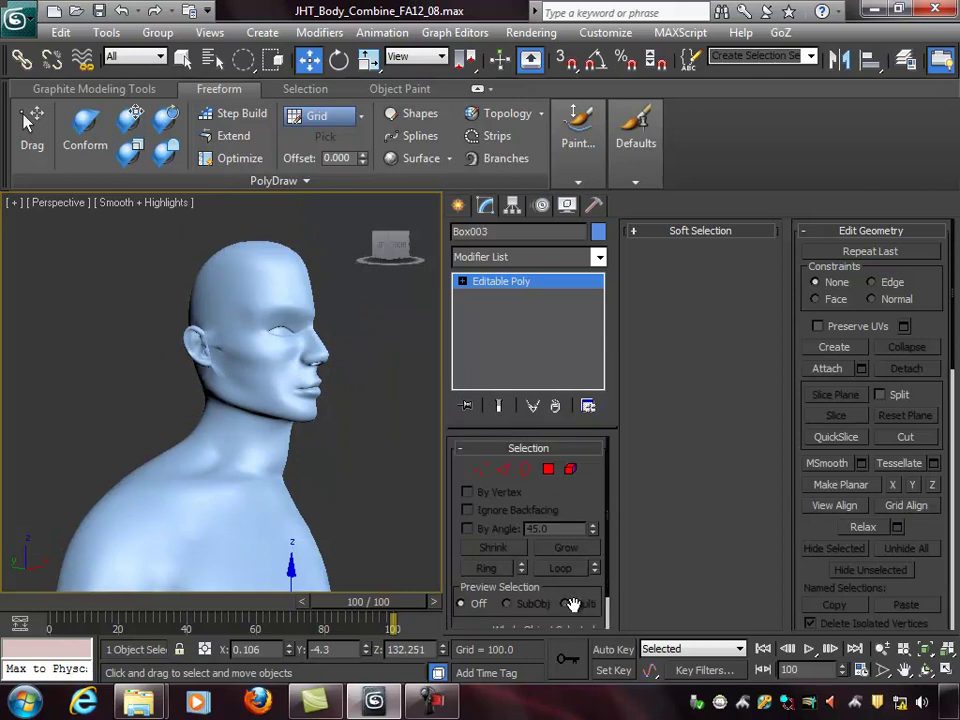
left_click(551, 470)
scroll(317, 460, "up", 2)
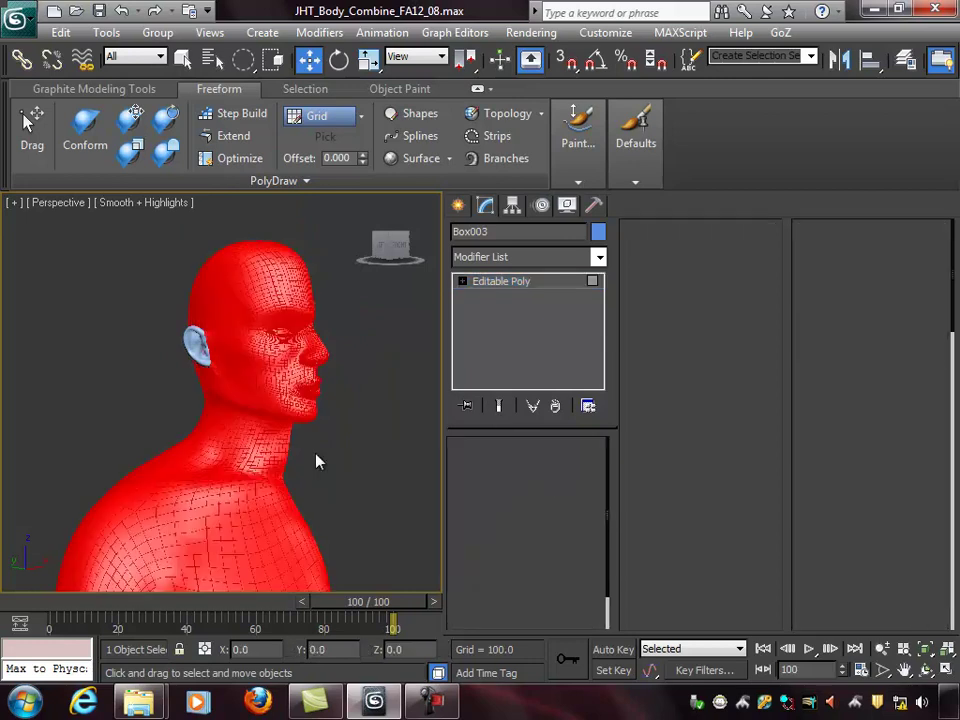
scroll(356, 435, "down", 2)
scroll(357, 390, "down", 2)
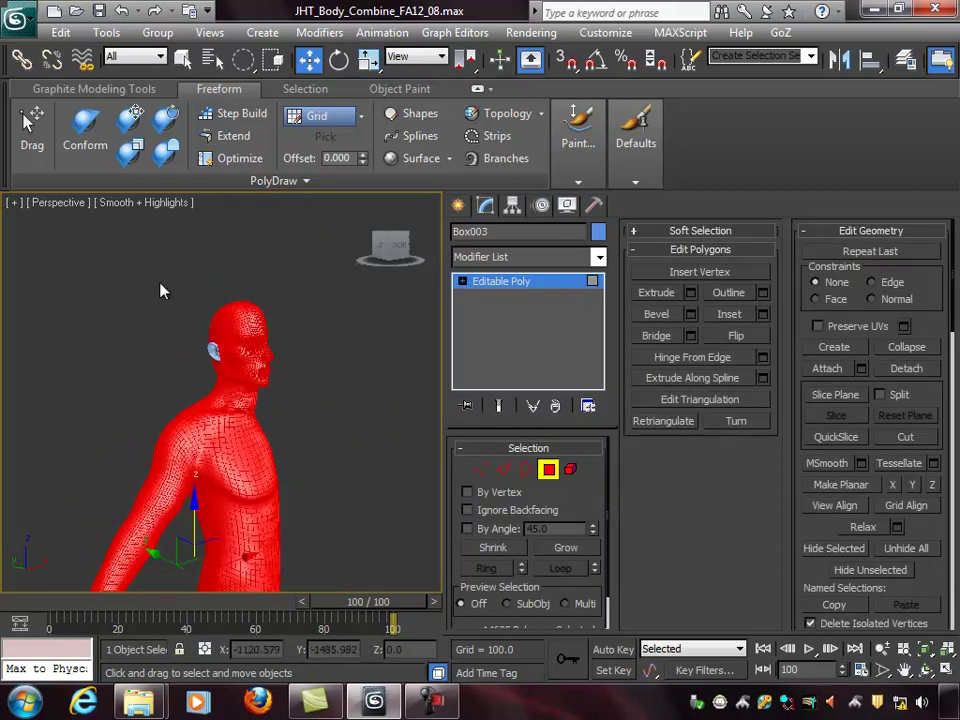
scroll(251, 360, "down", 5)
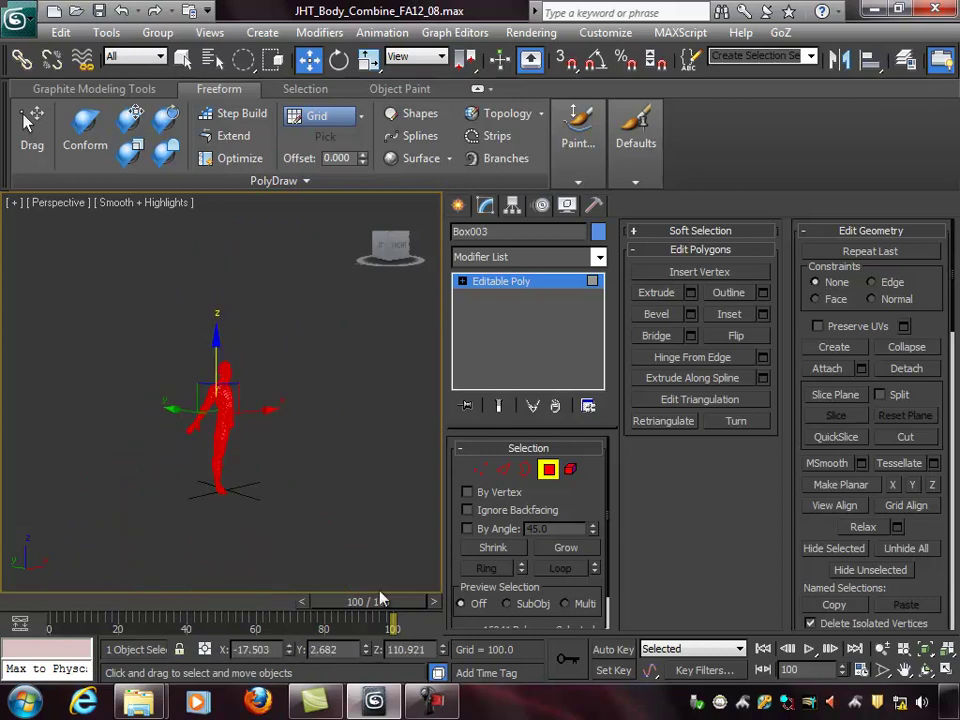
left_click_drag(246, 64, 245, 91)
scroll(264, 379, "up", 4)
middle_click_drag(326, 403, 274, 365)
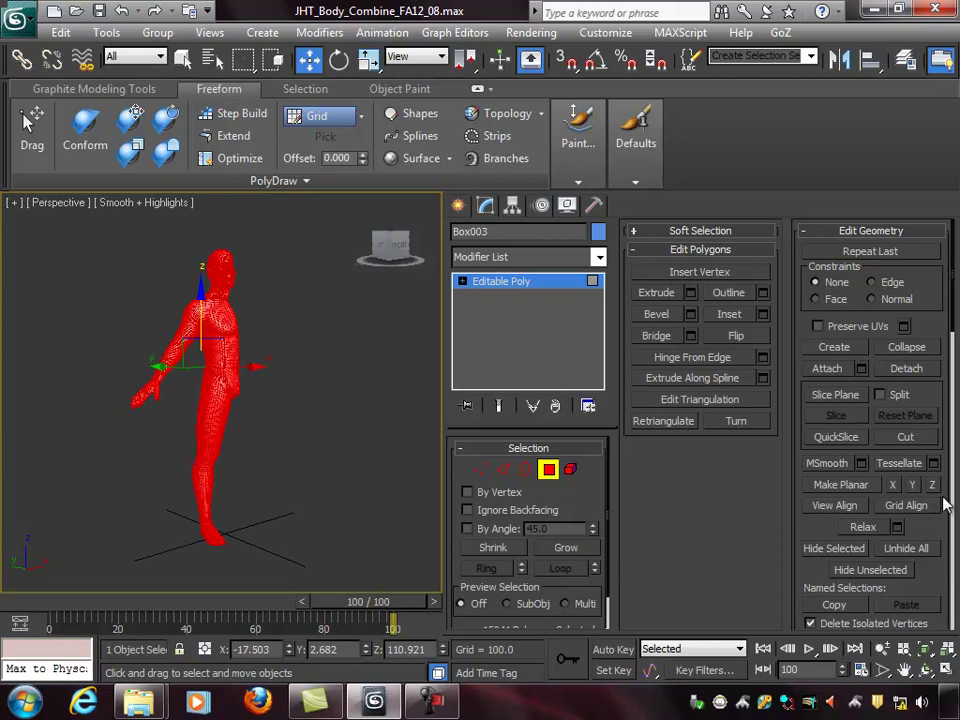
Auto-smooth the selected polygons with a threshold of 75.
scroll(943, 505, "down", 6)
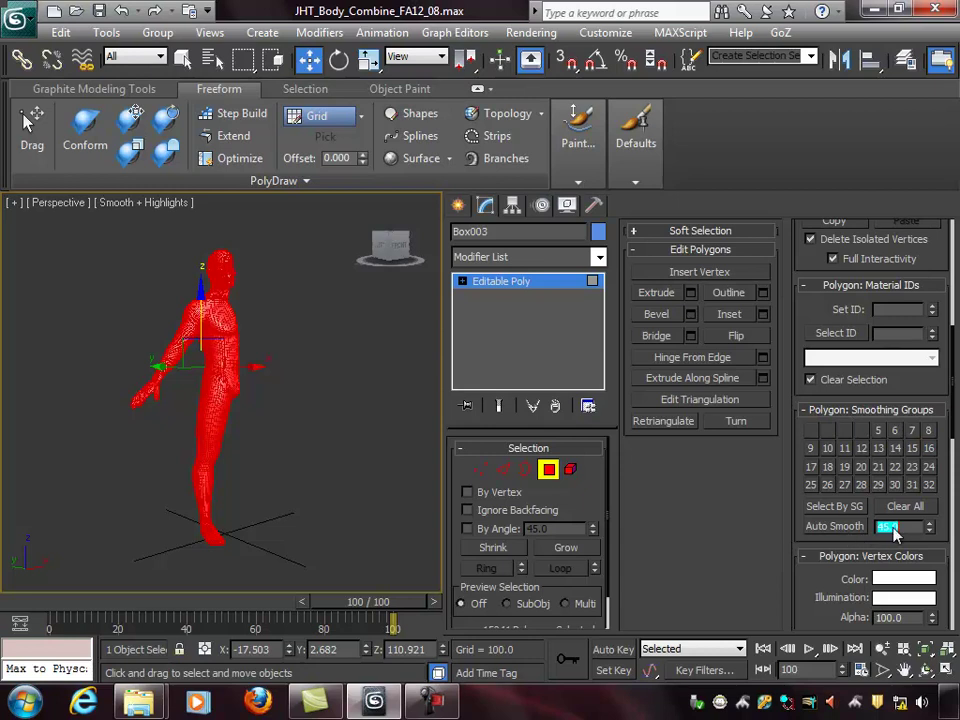
left_click_drag(895, 535, 902, 528)
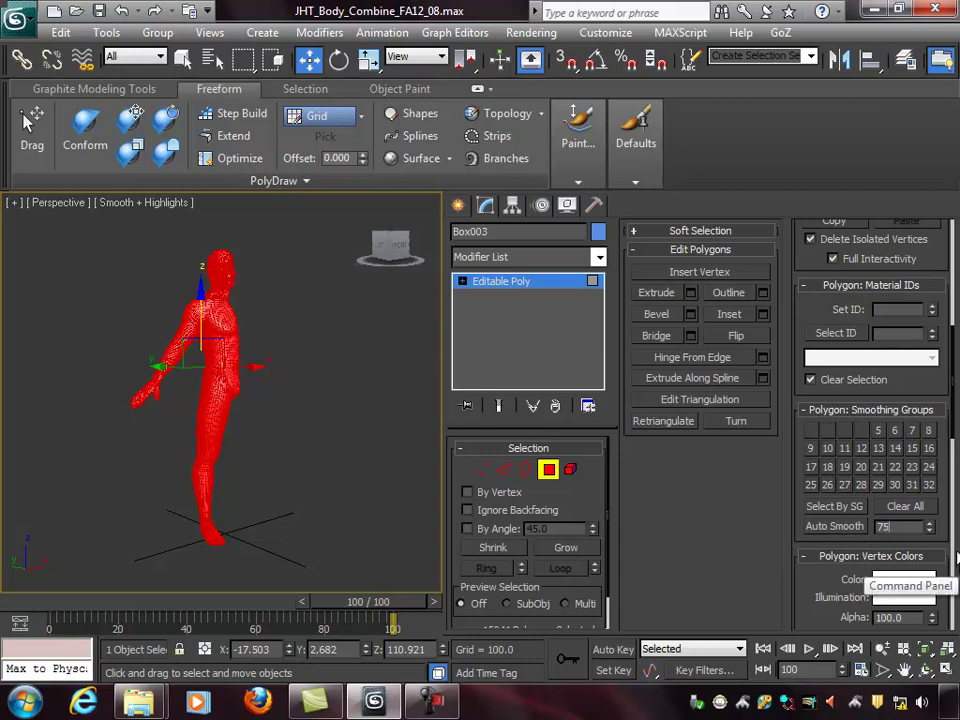
left_click(856, 528)
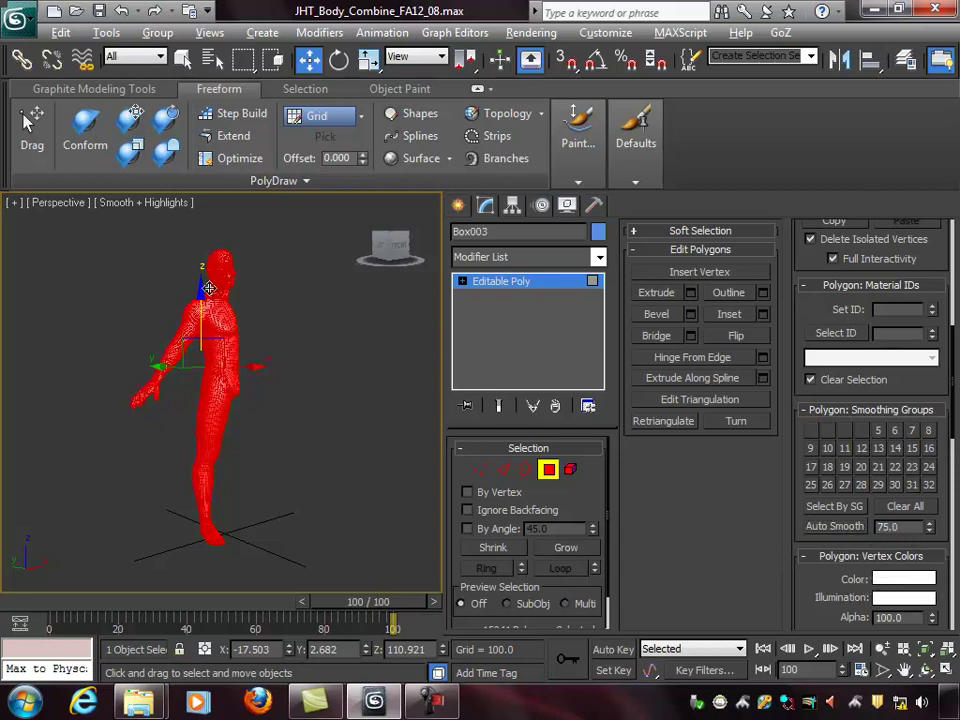
Clear the polygon selection and inspect the smoothed shading around the ear, face and neck.
scroll(208, 288, "up", 10)
middle_click_drag(328, 308, 354, 381)
left_click(325, 386)
middle_click_drag(206, 412, 261, 420)
scroll(261, 420, "up", 4)
scroll(319, 414, "down", 2)
middle_click_drag(319, 414, 432, 404, "alt")
scroll(323, 422, "down", 2)
scroll(381, 399, "down", 3)
middle_click_drag(432, 404, 277, 407, "alt")
middle_click_drag(348, 419, 194, 384)
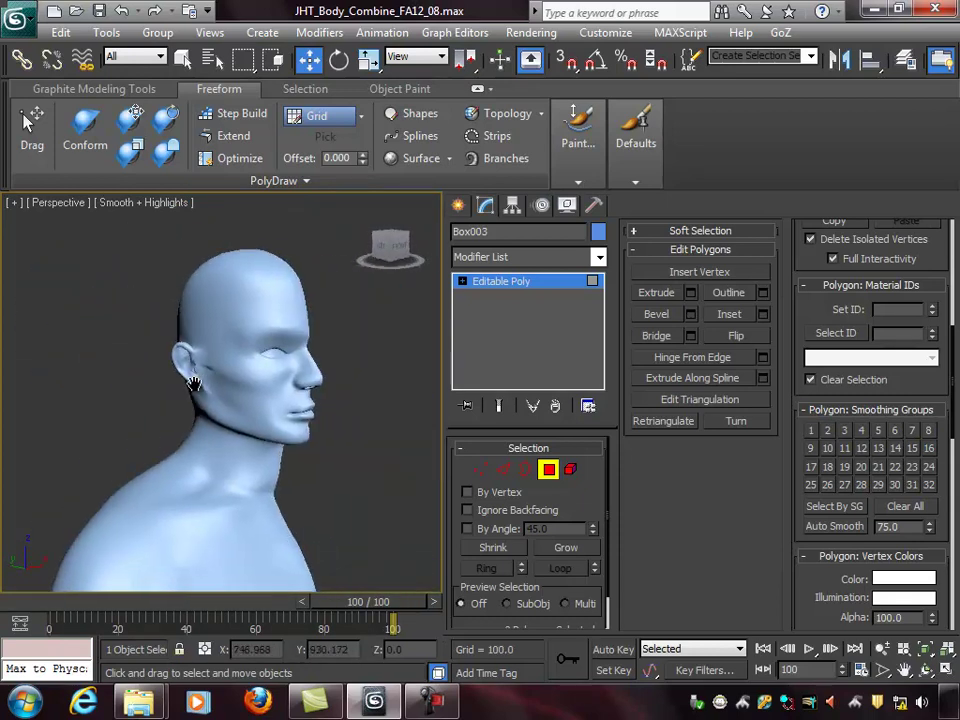
scroll(196, 383, "up", 4)
scroll(201, 360, "down", 3)
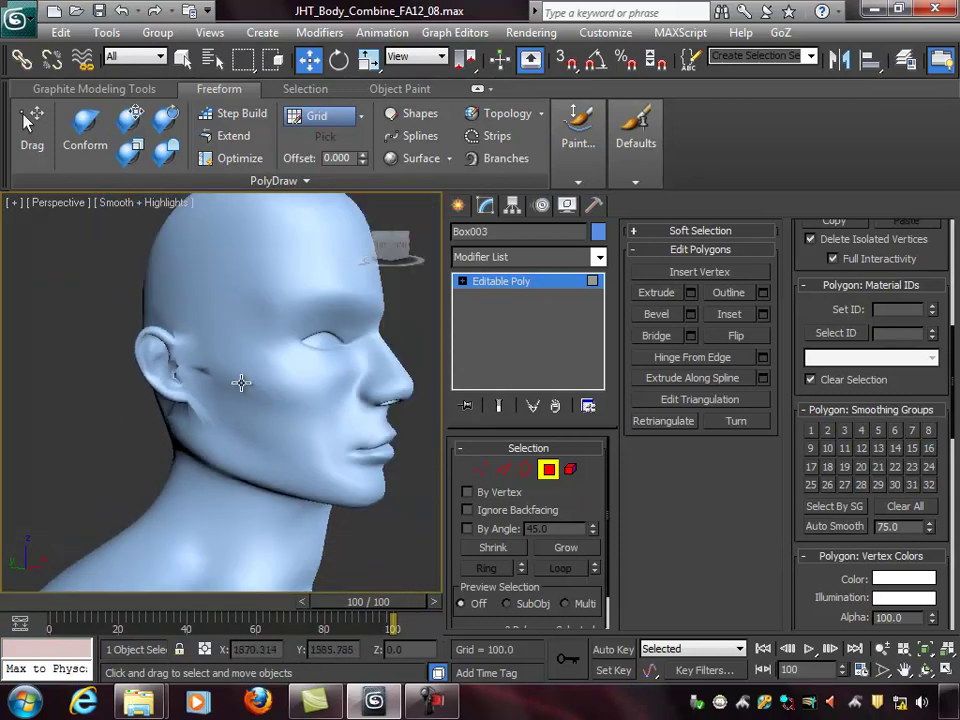
Display edged faces on the head and examine the mesh flow around the ear from the side and behind.
left_click(241, 382)
key("F4")
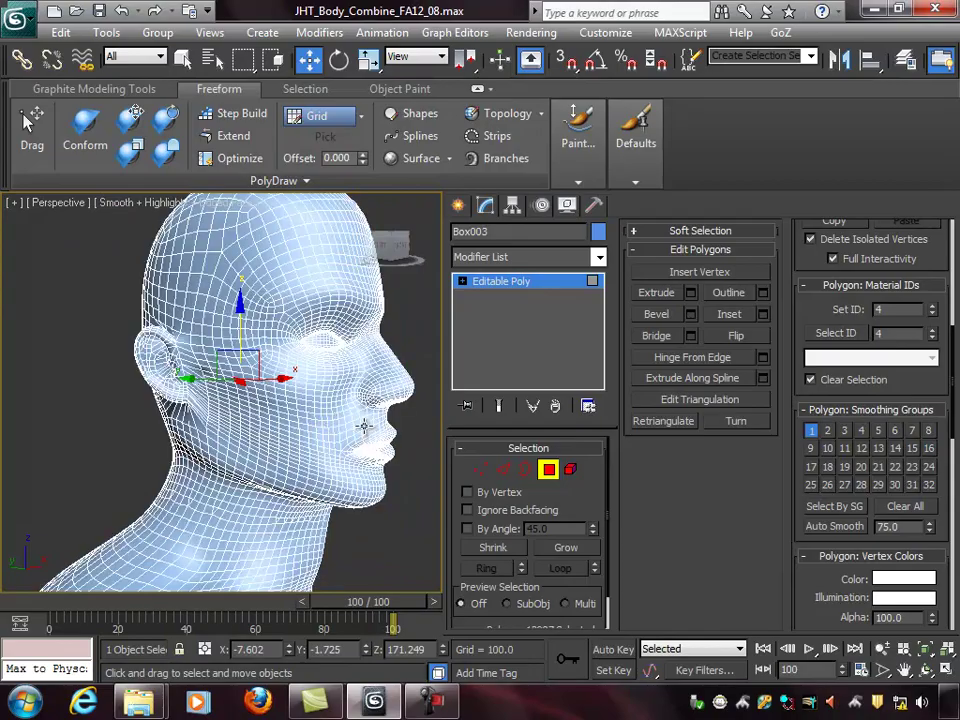
middle_click_drag(365, 430, 537, 435, "alt")
middle_click_drag(108, 366, 266, 413, "alt")
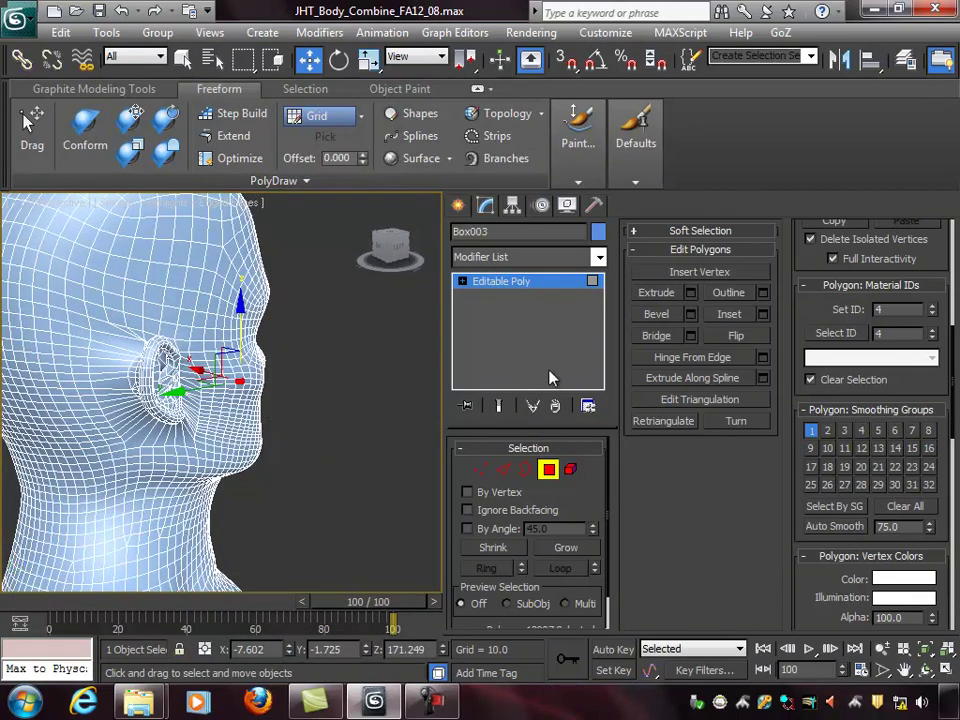
Turn on NURMS subdivision, leave polygon level, deselect the body, and check the ear on the shaded head without edged faces.
left_click_drag(936, 253, 945, 558)
left_click_drag(947, 276, 946, 134)
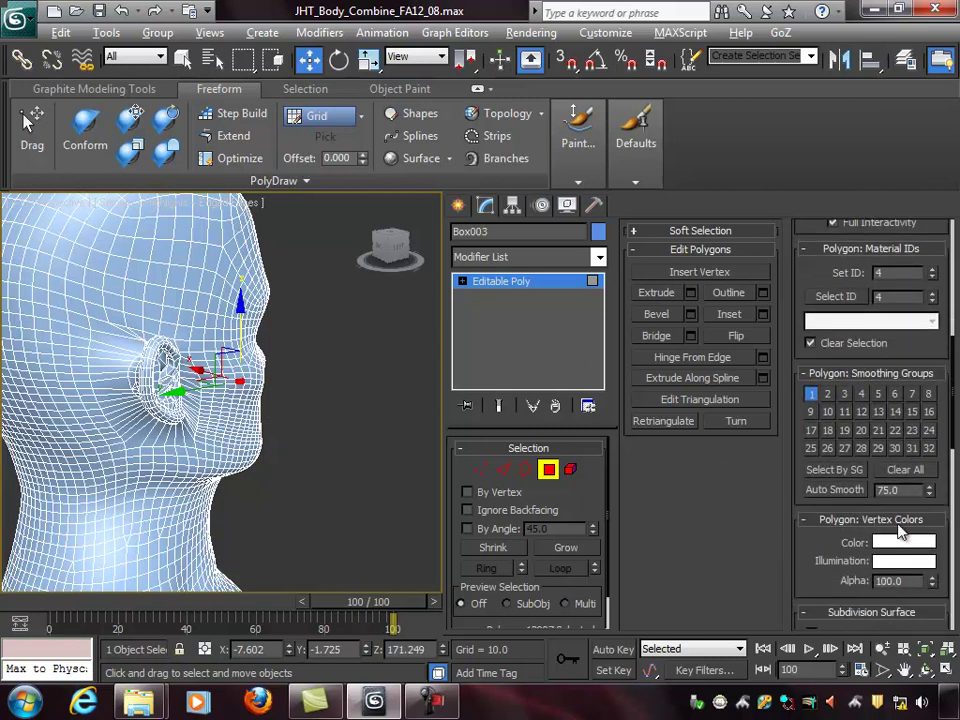
left_click_drag(811, 550, 778, 269)
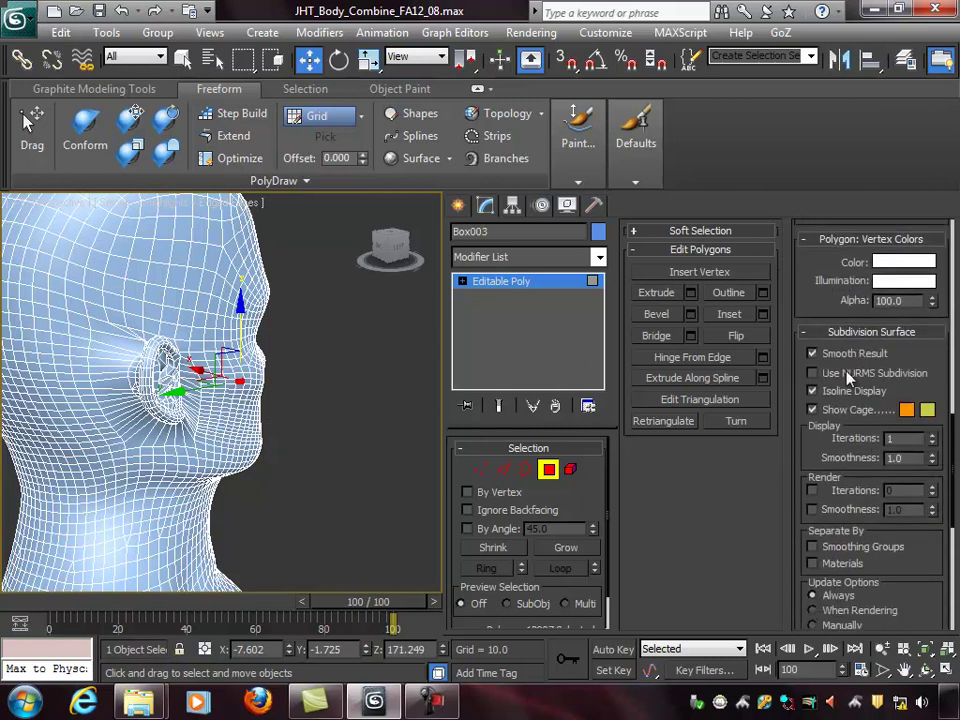
middle_click_drag(371, 379, 326, 354, "alt")
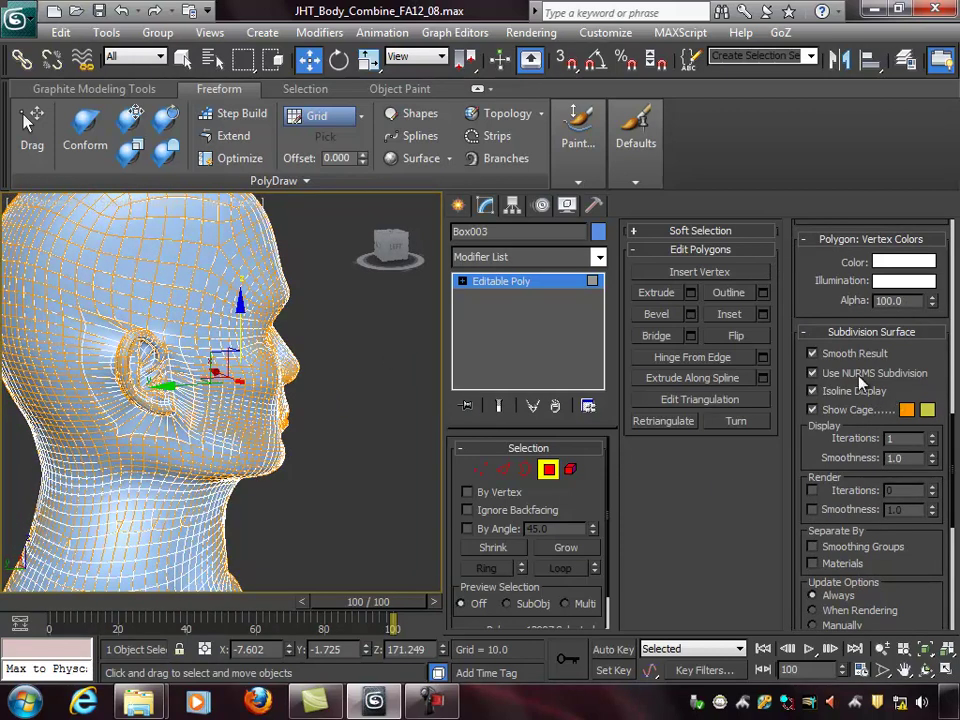
left_click(550, 474)
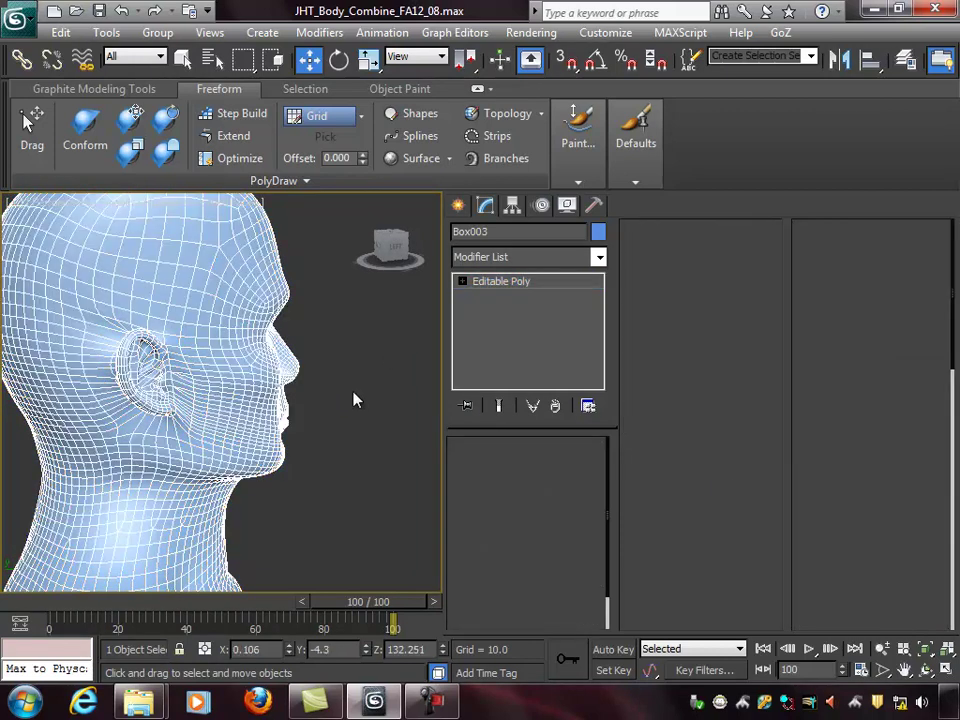
left_click(355, 398)
middle_click_drag(360, 390, 304, 388, "alt")
key("F4")
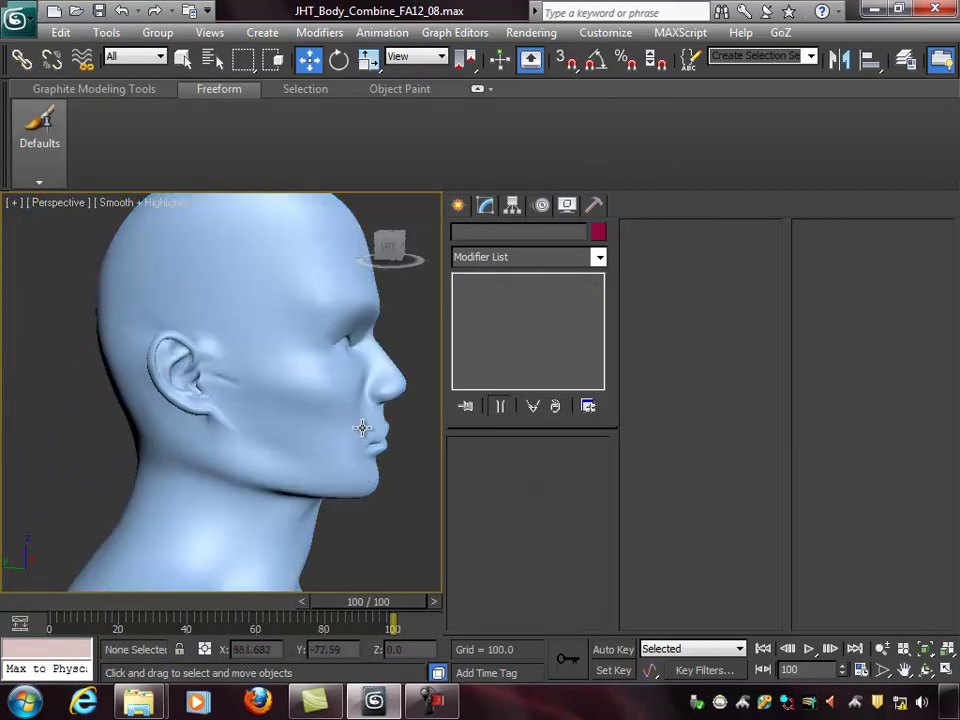
middle_click_drag(362, 428, 323, 423, "alt")
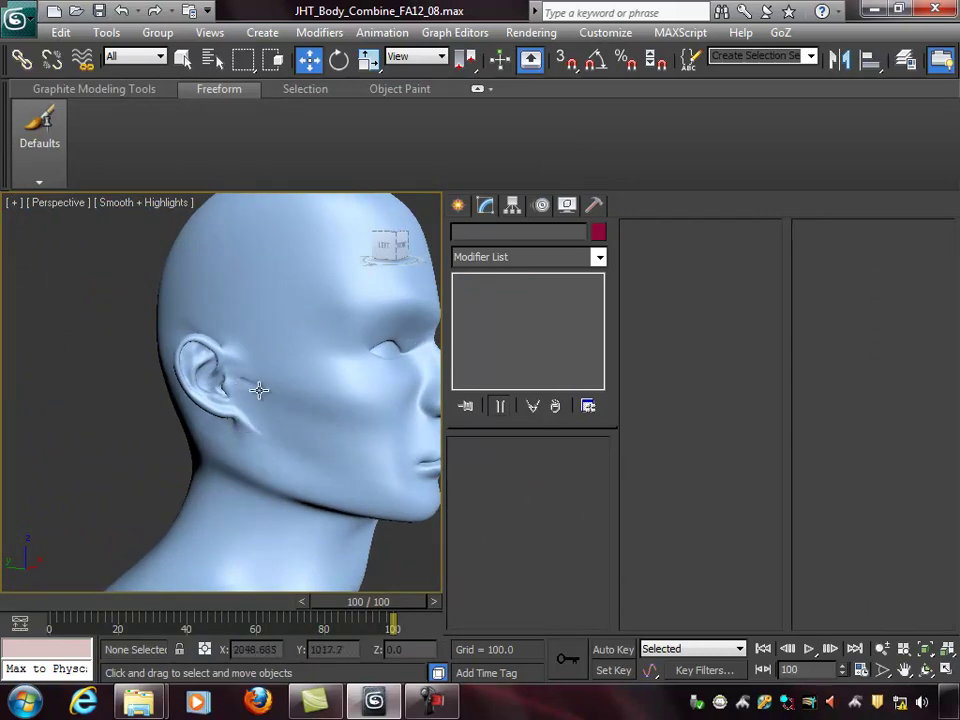
Reselect the body mesh, turn off NURMS subdivision, and show edged faces again.
left_click(349, 453)
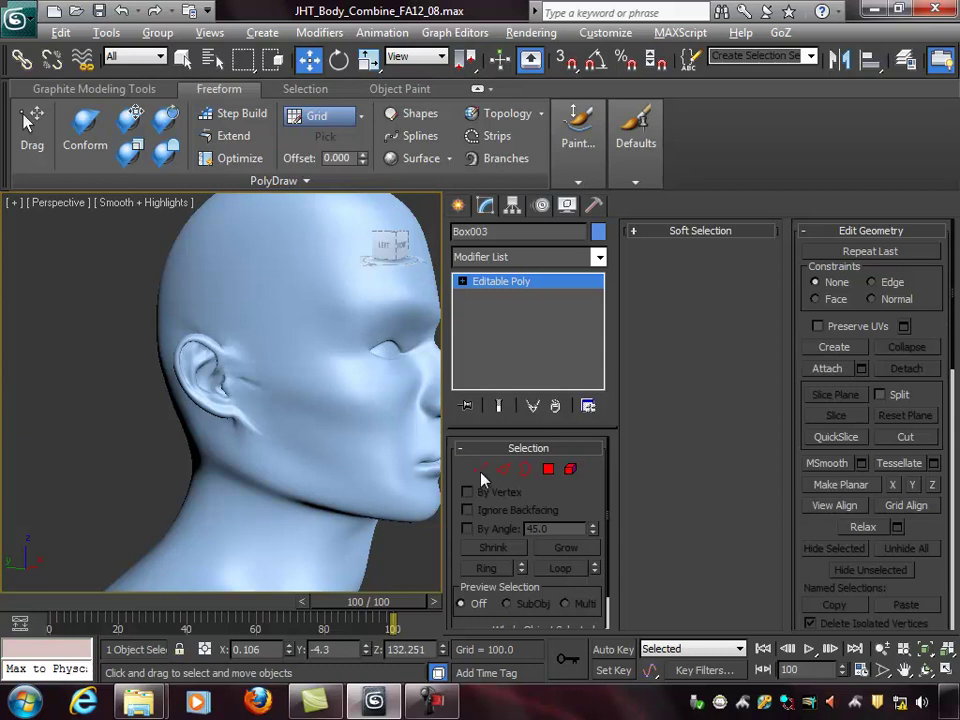
scroll(935, 326, "down", 5)
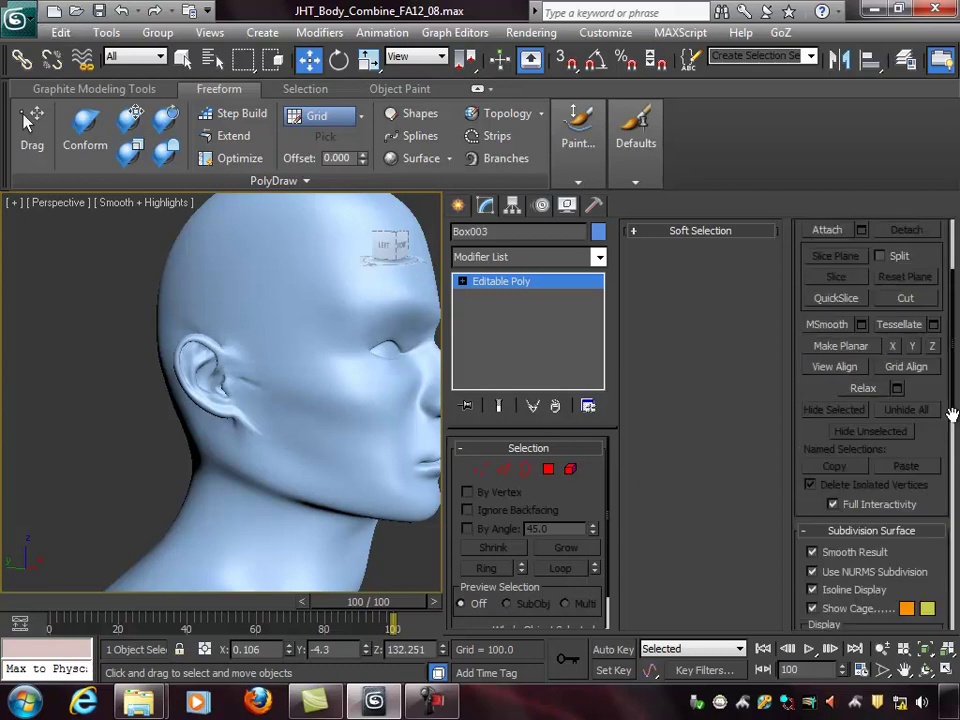
left_click(843, 419)
mouse_move(293, 399)
middle_mouse_down("alt")
mouse_move(321, 403)
mouse_move(201, 386)
mouse_move(262, 401)
mouse_move(289, 420)
middle_mouse_up("alt")
key("F4")
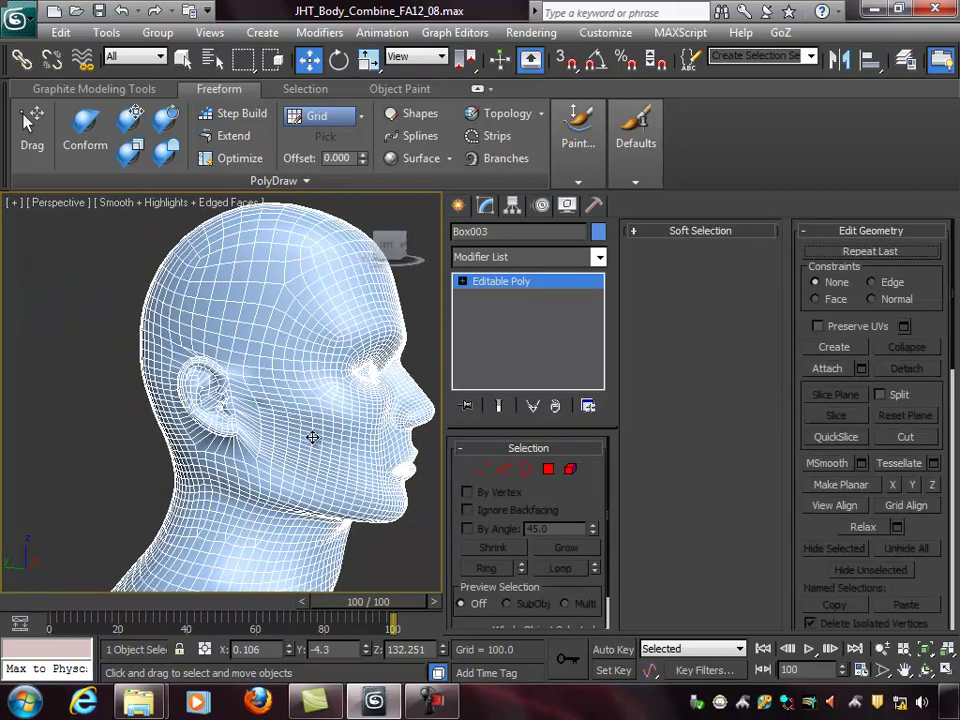
Paint with a smaller Relax/Soften brush to even out the mesh in front of and below the ear.
scroll(313, 437, "up", 3)
scroll(300, 395, "up", 3)
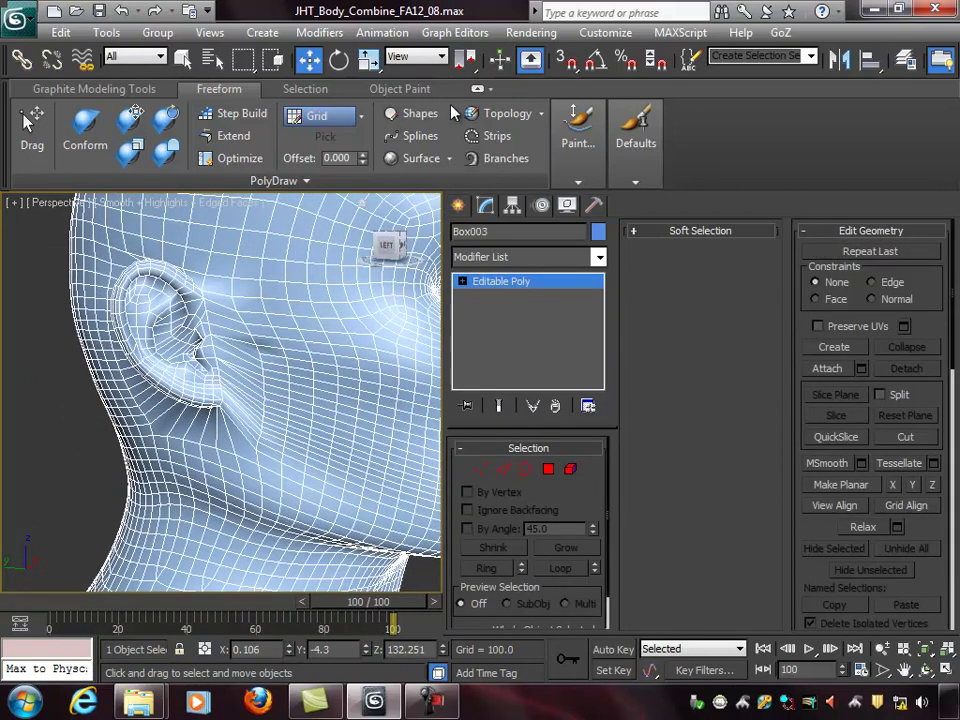
mouse_move(568, 150)
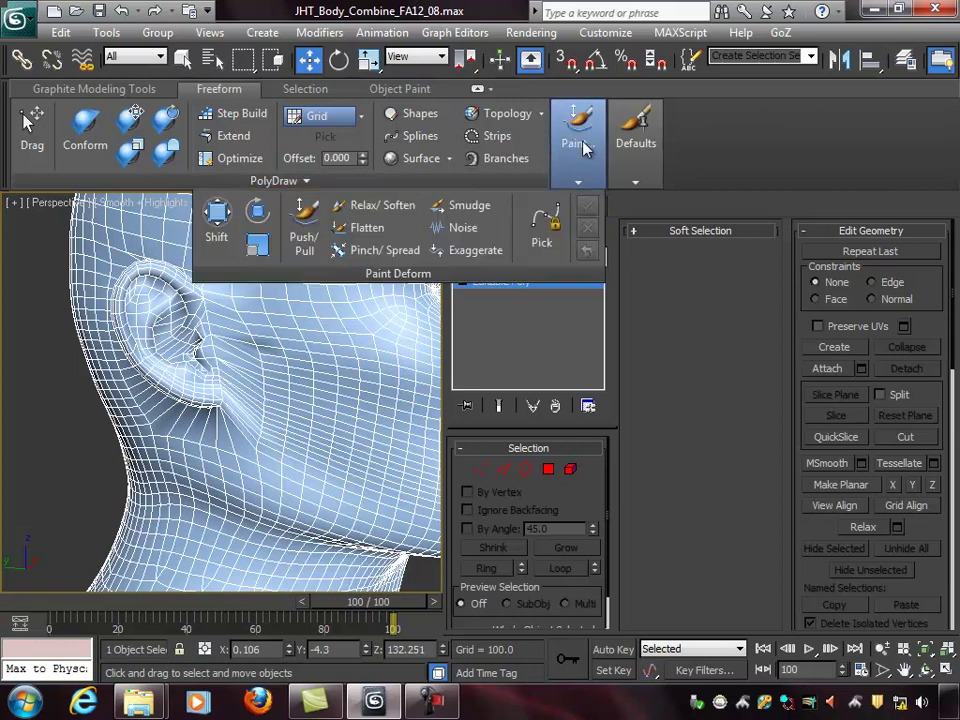
left_click(370, 205)
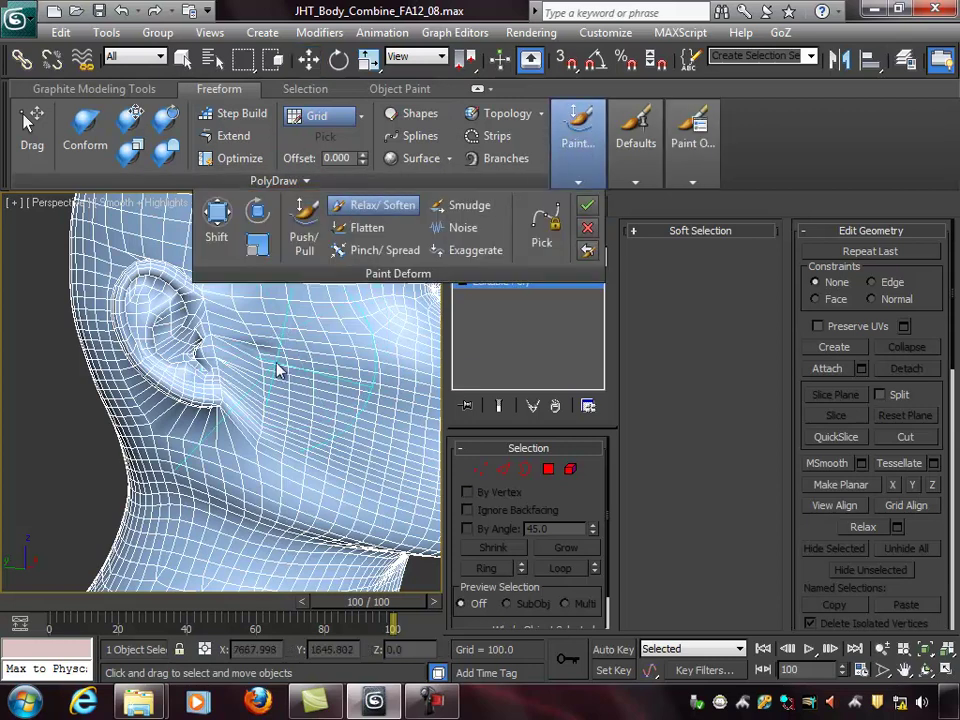
mouse_move(341, 349)
left_mouse_down("ctrl+shift")
mouse_move(338, 391)
mouse_move(275, 400)
mouse_move(254, 336)
mouse_move(249, 346)
left_mouse_up("ctrl+shift")
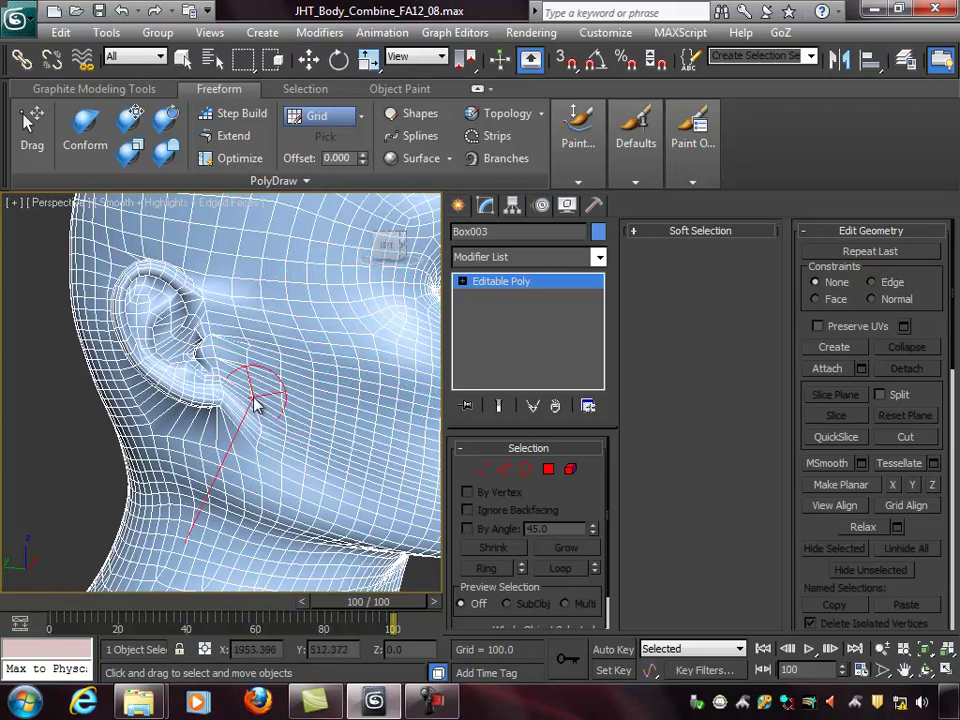
middle_click_drag(236, 439, 283, 450, "alt")
mouse_move(90, 430)
middle_mouse_down("alt")
mouse_move(15, 414)
mouse_move(315, 465)
middle_mouse_up("alt")
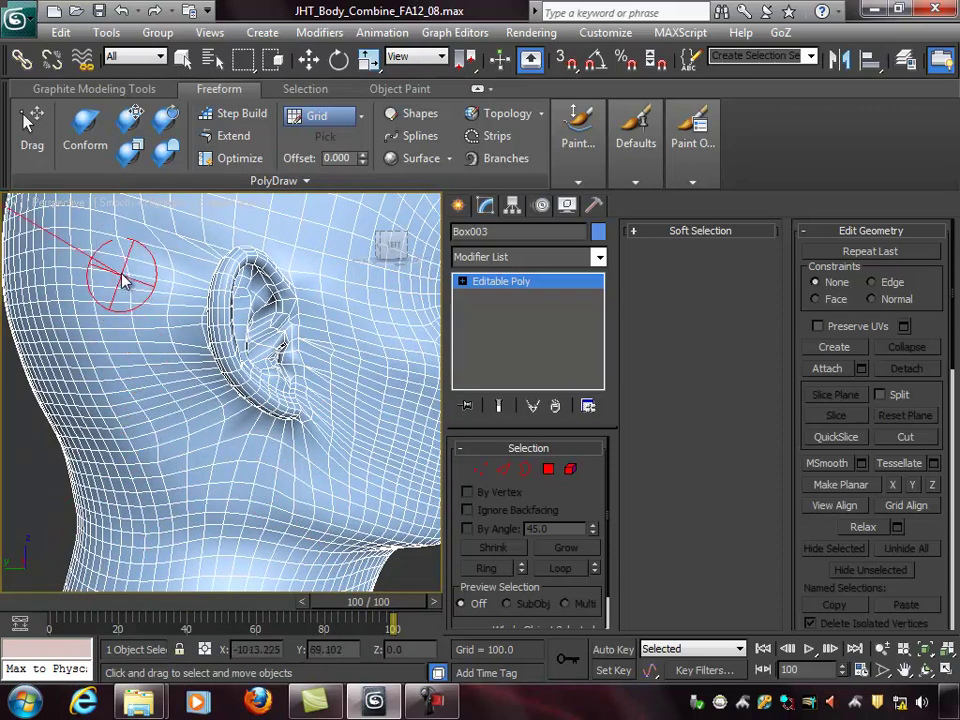
Relax the stretched head polygons behind and above the ear with the Relax/Soften brush.
mouse_move(184, 272)
middle_mouse_down("alt")
mouse_move(279, 285)
mouse_move(431, 388)
mouse_move(207, 376)
mouse_move(396, 405)
middle_mouse_up("alt")
scroll(349, 336, "down", 3)
scroll(352, 366, "up", 4)
scroll(350, 346, "down", 2)
scroll(304, 342, "down", 3)
scroll(302, 340, "up", 1)
middle_click_drag(302, 340, 308, 353, "alt")
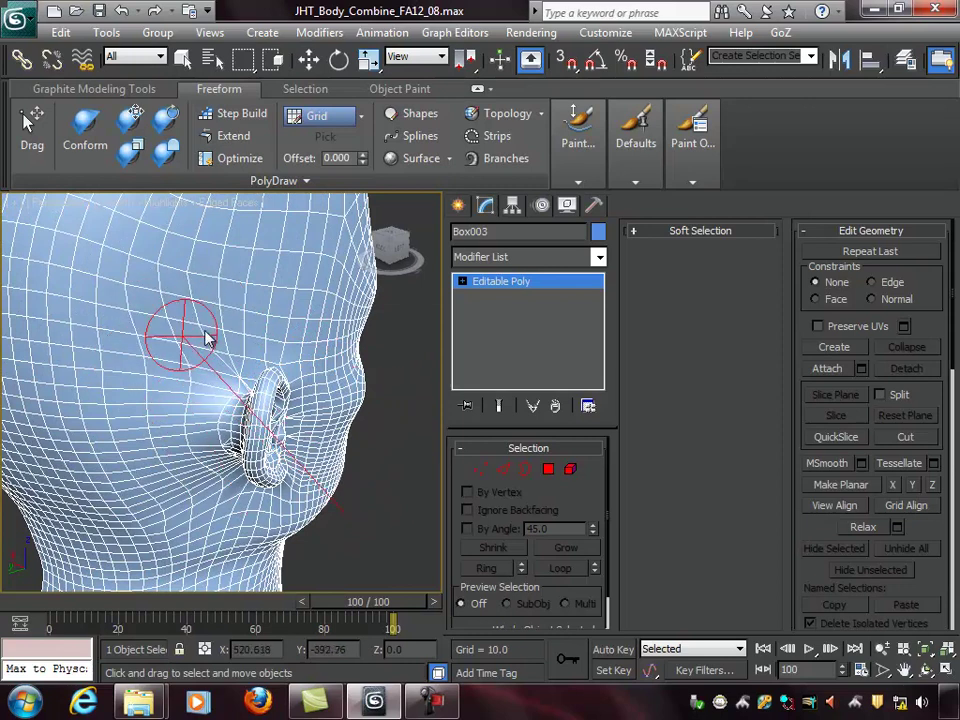
Try softening the ear itself with the relax brush, and undo the last two strokes.
key("z")
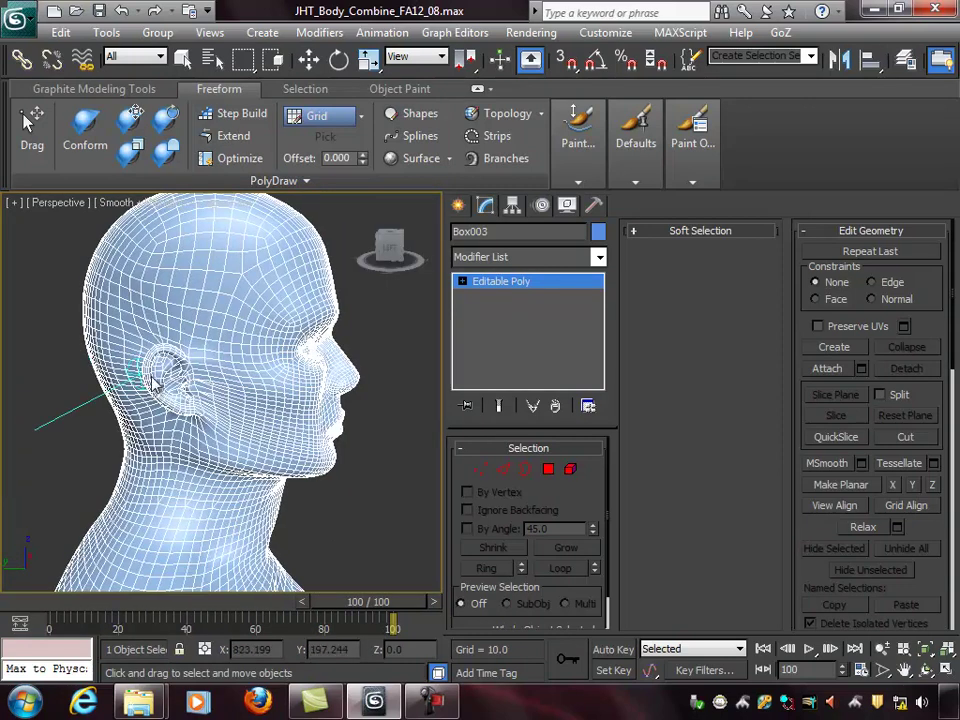
scroll(242, 399, "up", 10)
scroll(267, 396, "down", 8)
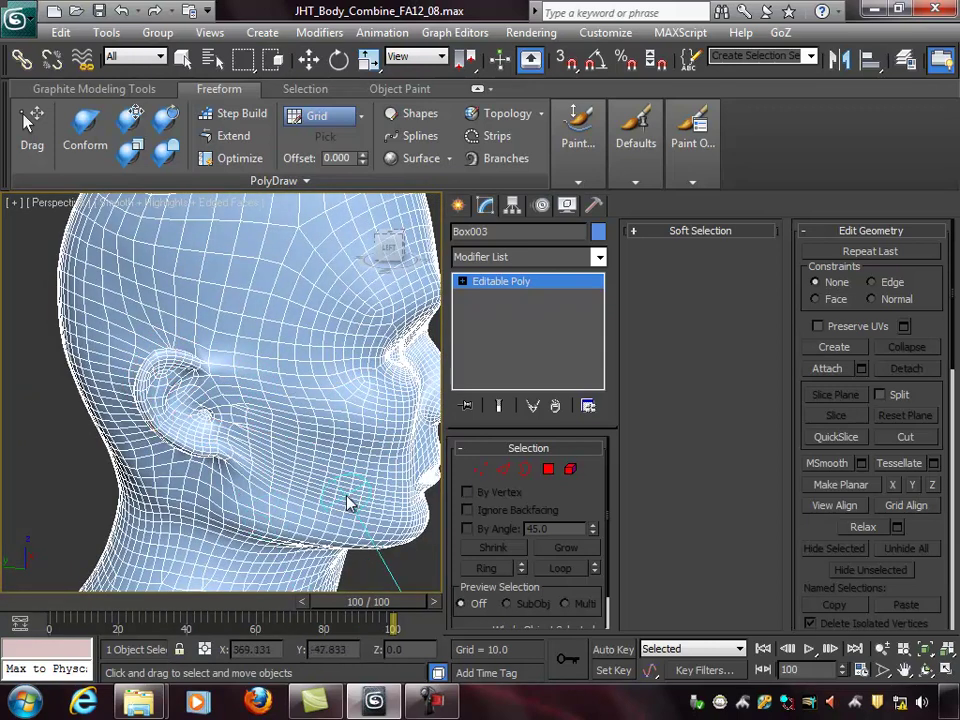
key("ctrl+z")
key("ctrl+z")
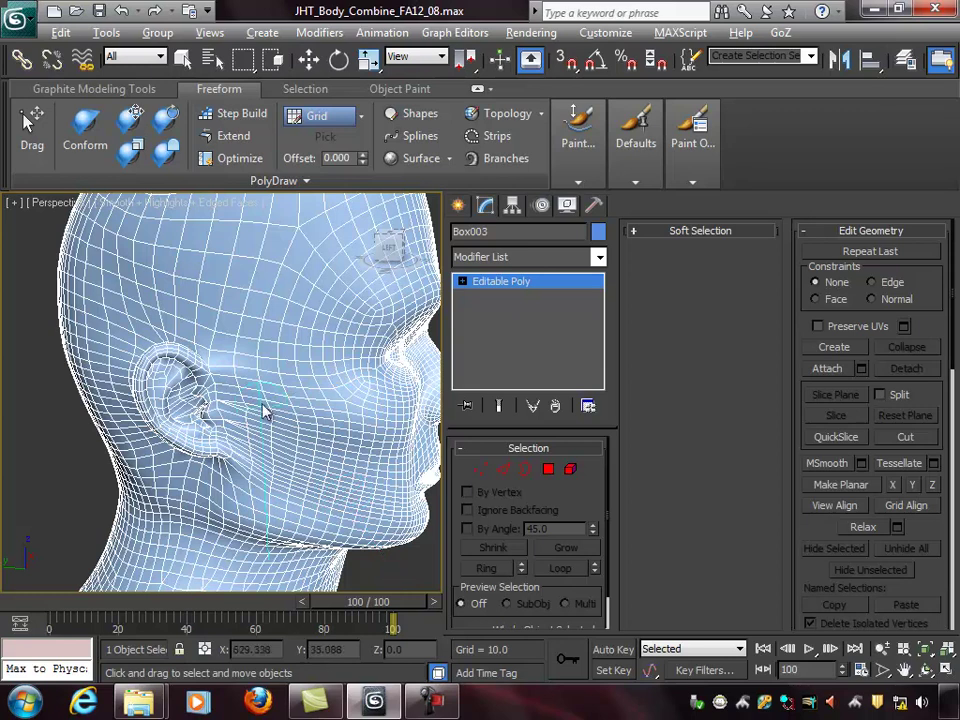
Relax the mesh along the front of the ear and where the earlobe meets the jaw.
scroll(265, 410, "up", 10)
left_click_drag(220, 420, 191, 403)
scroll(330, 450, "down", 10)
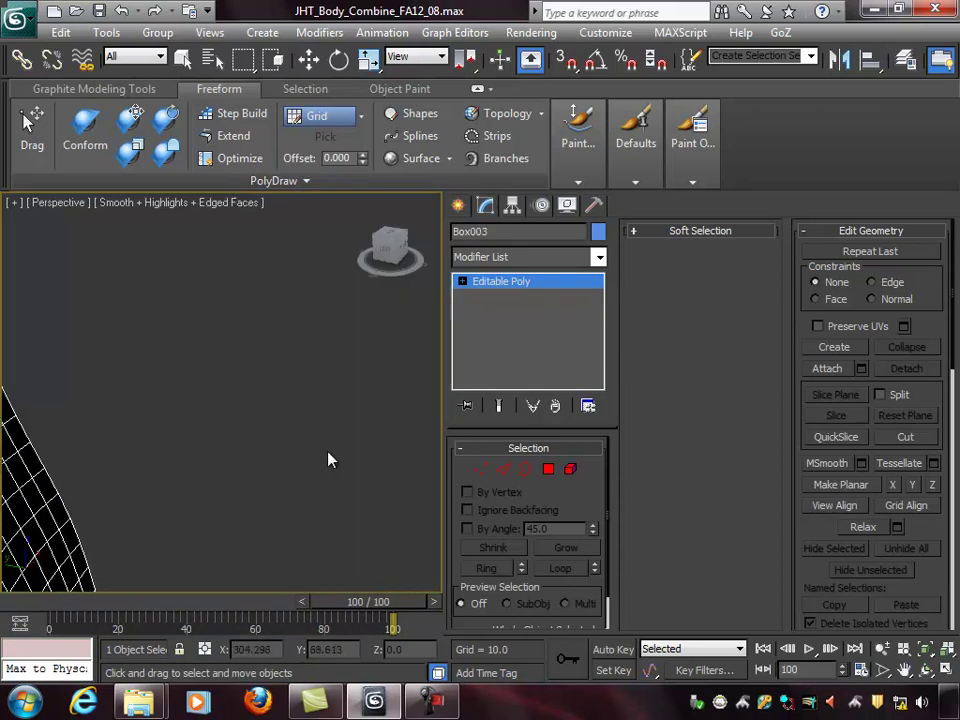
middle_click_drag(370, 463, 258, 420, "alt")
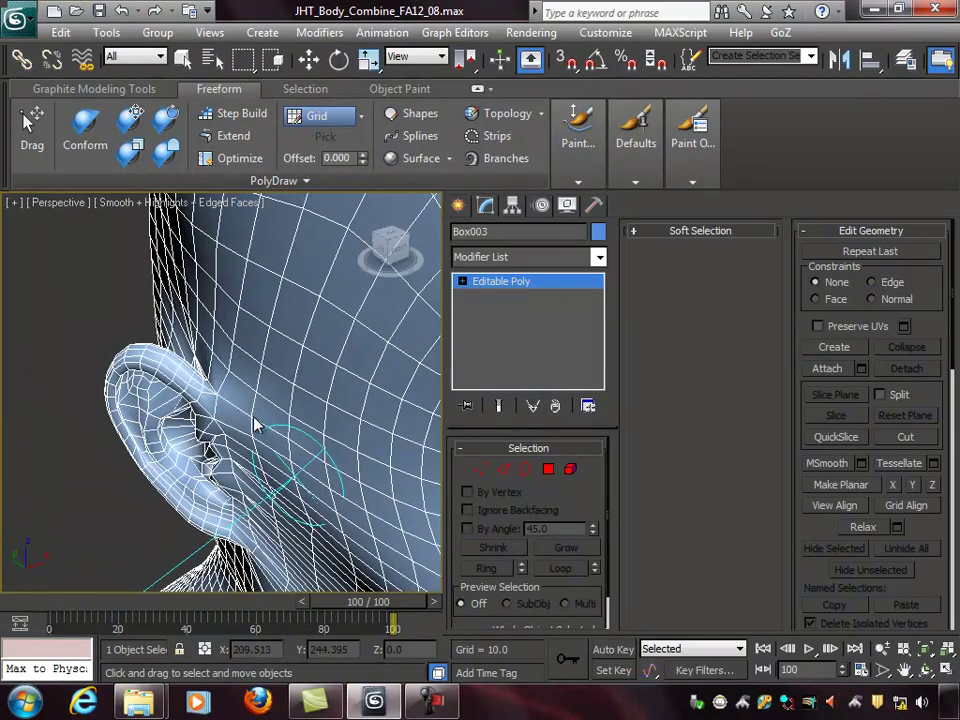
scroll(250, 395, "down", 5)
middle_click_drag(237, 440, 255, 407, "alt")
scroll(250, 412, "up", 3)
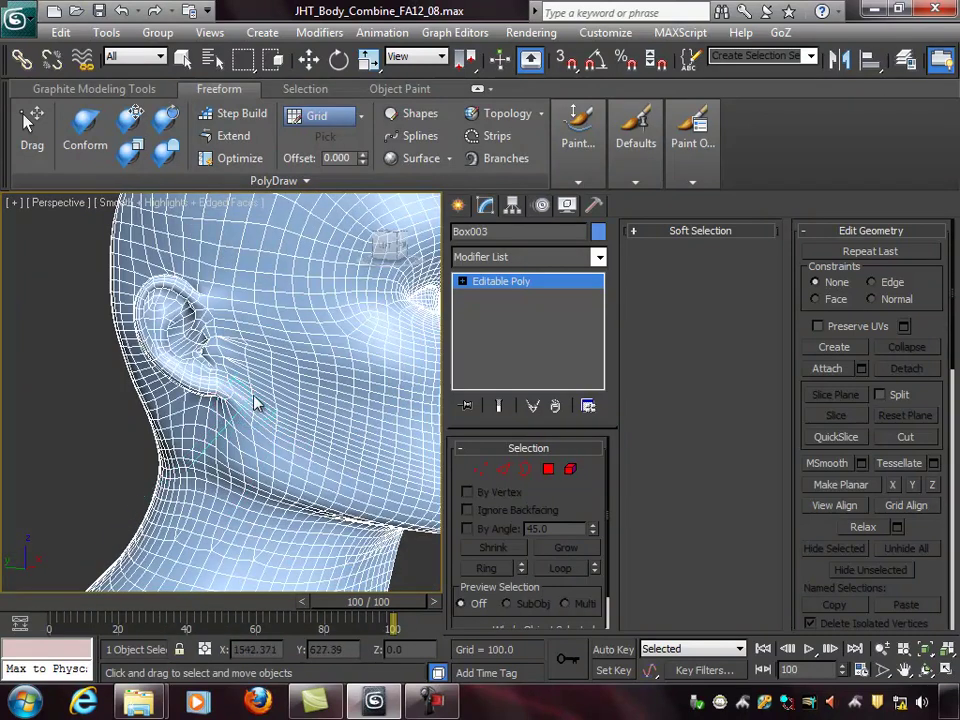
scroll(255, 403, "up", 2)
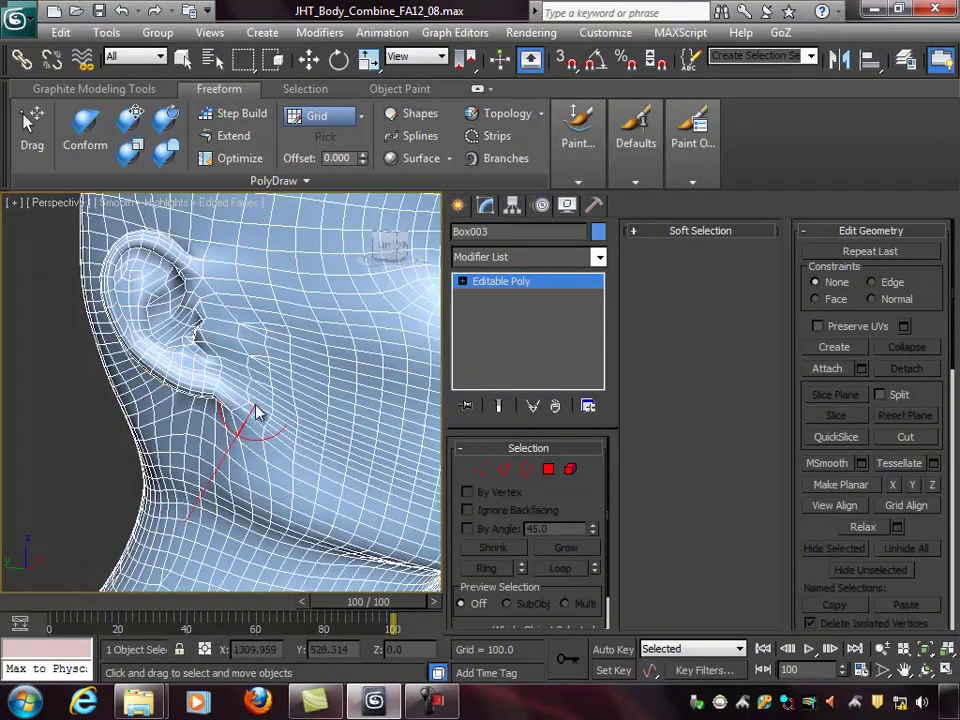
middle_click_drag(304, 396, 317, 439, "alt")
middle_click_drag(375, 444, 433, 513, "alt")
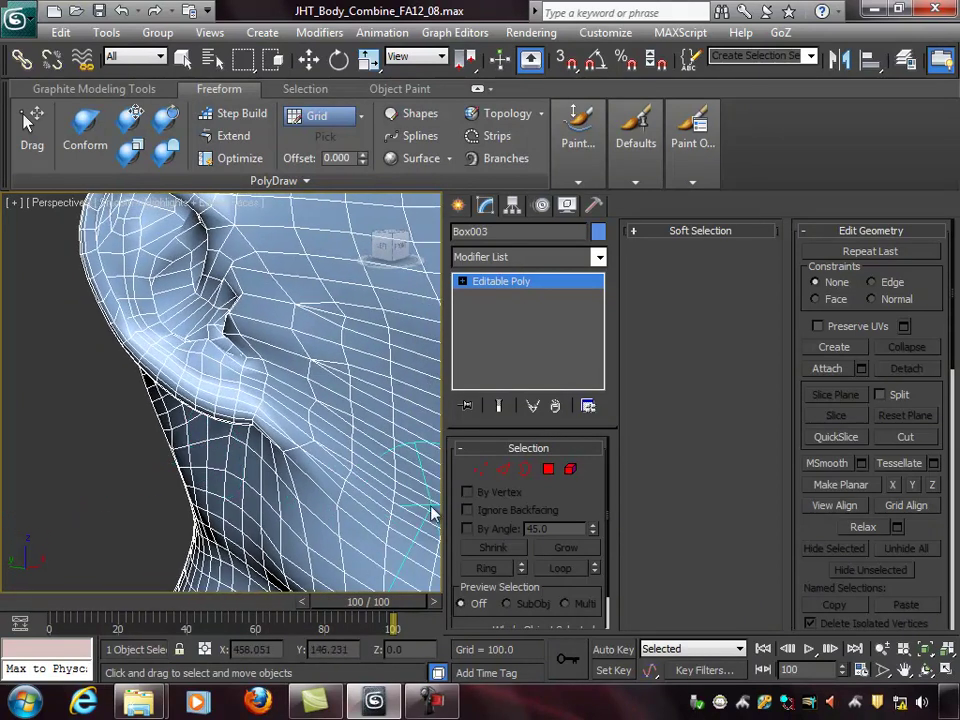
Switch to vertex level with the Move tool, select the vertices where the earlobe joins the jaw, and reposition them.
left_click(481, 470)
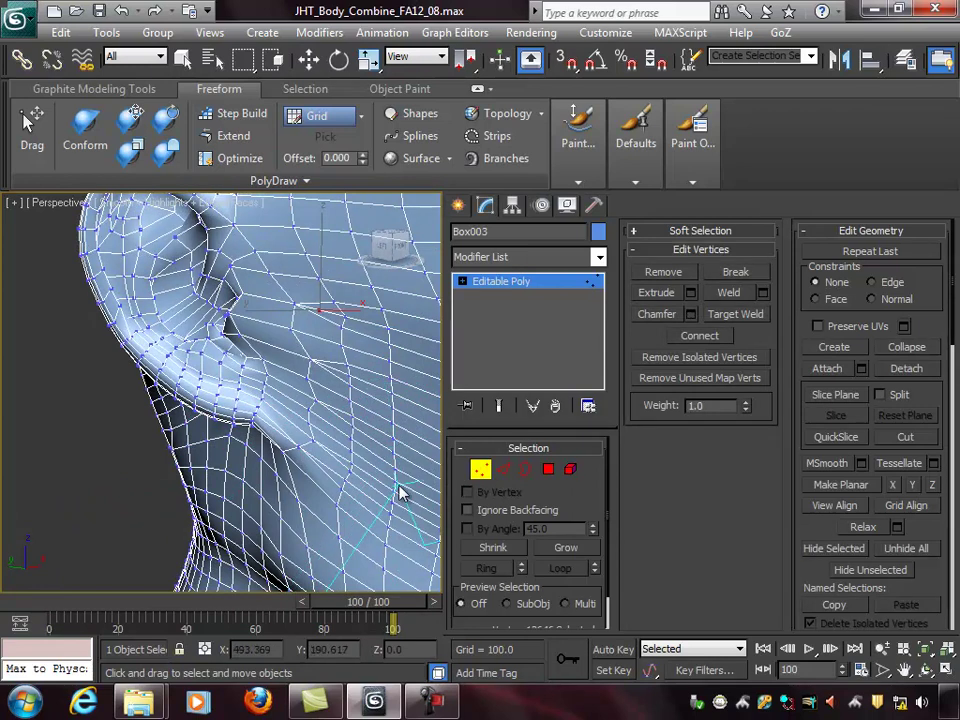
key("w")
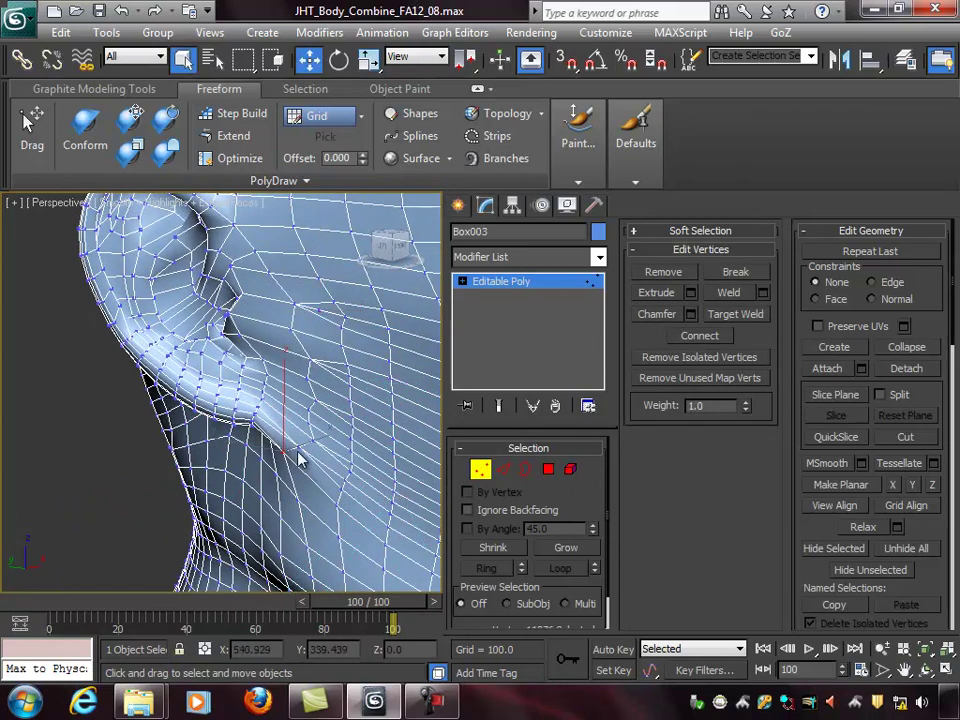
mouse_move(310, 441)
middle_mouse_down("alt")
mouse_move(394, 467)
mouse_move(420, 422)
mouse_move(330, 452)
mouse_move(392, 452)
mouse_move(392, 460)
mouse_move(336, 477)
mouse_move(318, 458)
middle_mouse_up("alt")
middle_click_drag(349, 453, 377, 441, "alt")
left_click_drag(298, 394, 298, 378)
middle_click_drag(365, 437, 353, 452, "alt")
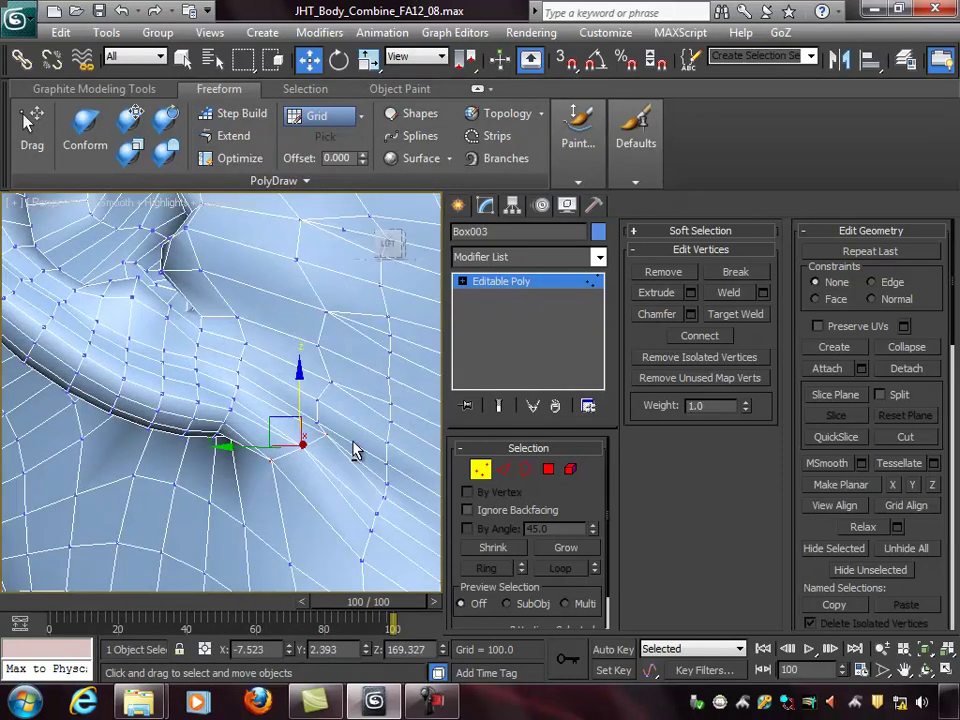
middle_click_drag(238, 446, 250, 440, "alt")
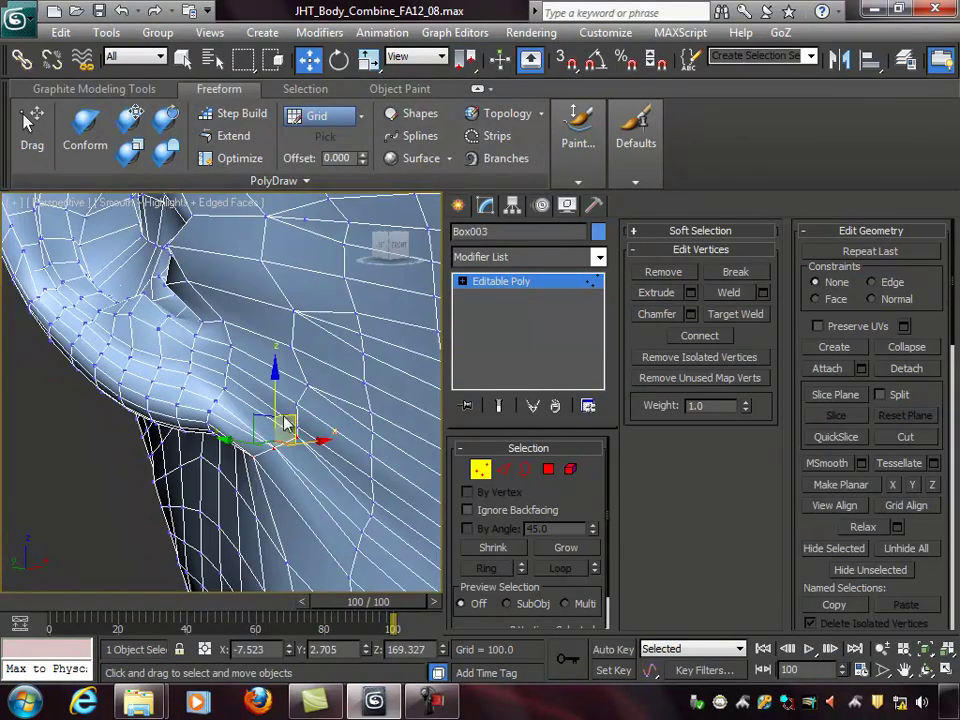
Raise the selected earlobe-junction vertices slightly and shift them along the X axis to reshape the lobe's attachment.
left_click_drag(272, 389, 273, 379)
middle_click_drag(321, 408, 340, 439, "alt")
left_click_drag(340, 439, 323, 442)
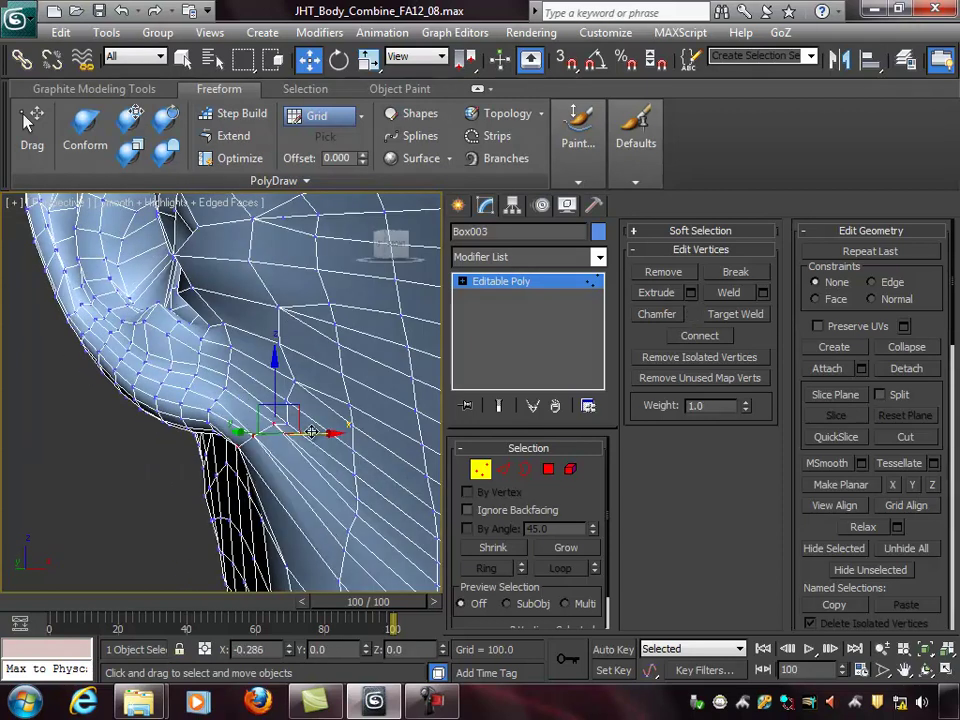
middle_click_drag(322, 444, 265, 490, "alt")
left_click_drag(227, 451, 311, 452)
middle_click_drag(311, 452, 217, 488, "alt")
left_click_drag(296, 442, 315, 439)
Fine-tune the height and X position of the vertices just in front of the earlobe to blend it into the cheek.
middle_click_drag(318, 438, 281, 422, "alt")
left_click_drag(281, 422, 287, 407)
middle_click_drag(338, 438, 339, 434, "alt")
left_click_drag(276, 343, 276, 348)
middle_click_drag(276, 348, 319, 409, "alt")
left_click_drag(339, 427, 357, 427)
mouse_move(338, 423)
middle_mouse_down("alt")
mouse_move(317, 409)
mouse_move(324, 440)
middle_mouse_up("alt")
Nudge two single vertices beside the earlobe outward along X, and leave vertex level.
left_click(293, 420)
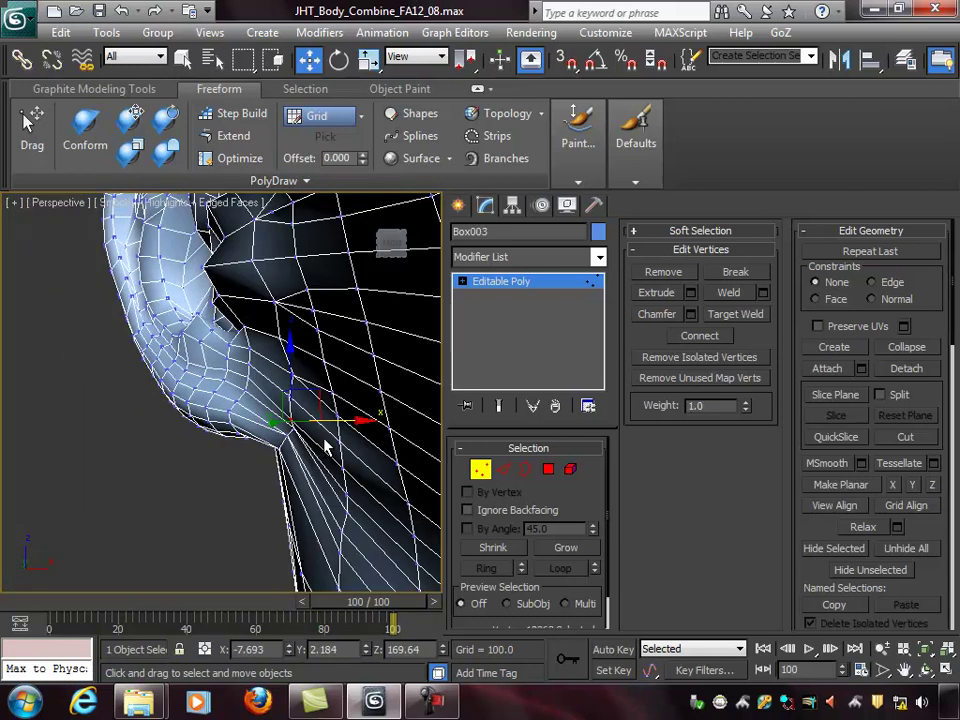
left_click_drag(347, 421, 354, 421)
left_click(289, 398)
mouse_move(349, 422)
middle_mouse_down("alt")
mouse_move(375, 420)
mouse_move(358, 403)
middle_mouse_up("alt")
left_click_drag(351, 398, 356, 398)
middle_click_drag(308, 427, 358, 487, "alt")
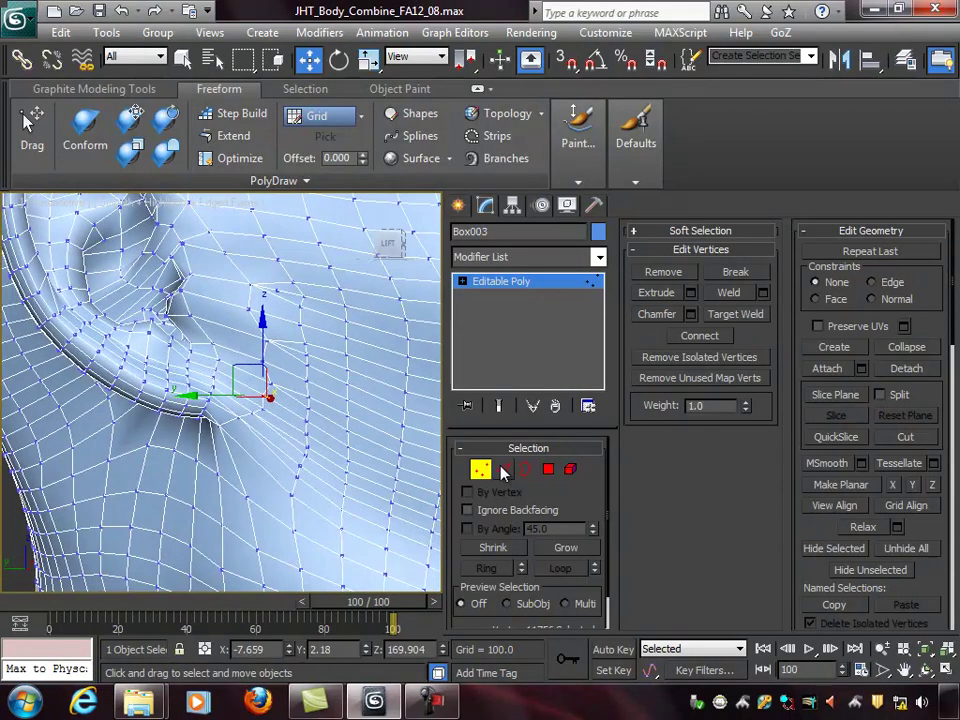
left_click(490, 470)
scroll(360, 465, "down", 5)
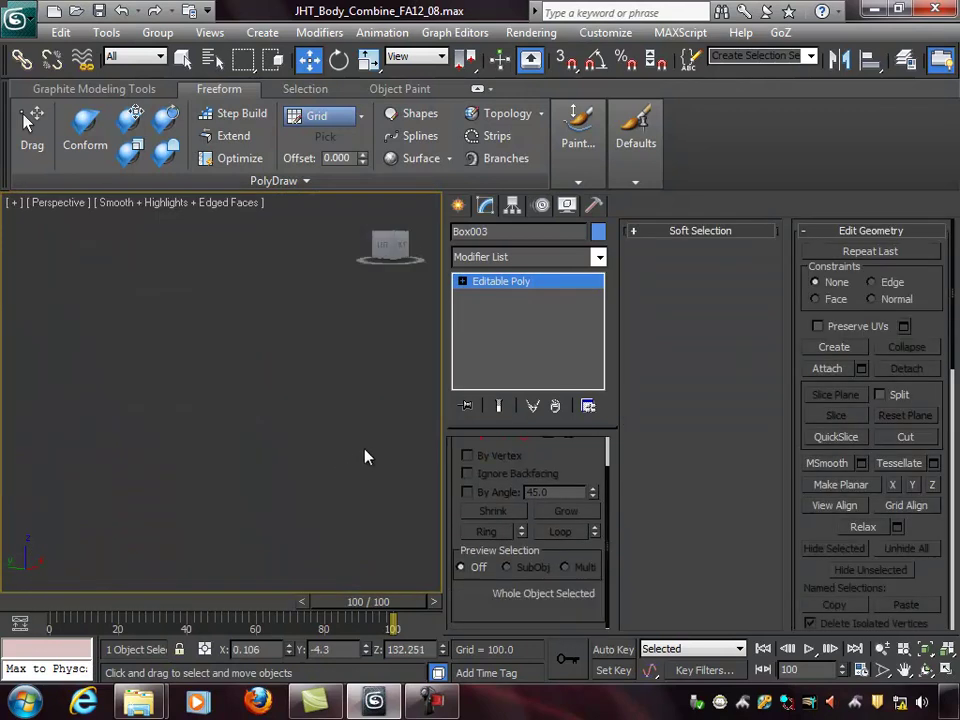
Reselect the body mesh and examine its smooth shading from several angles with edged faces turned off, restoring the edges at the end.
scroll(282, 440, "down", 10)
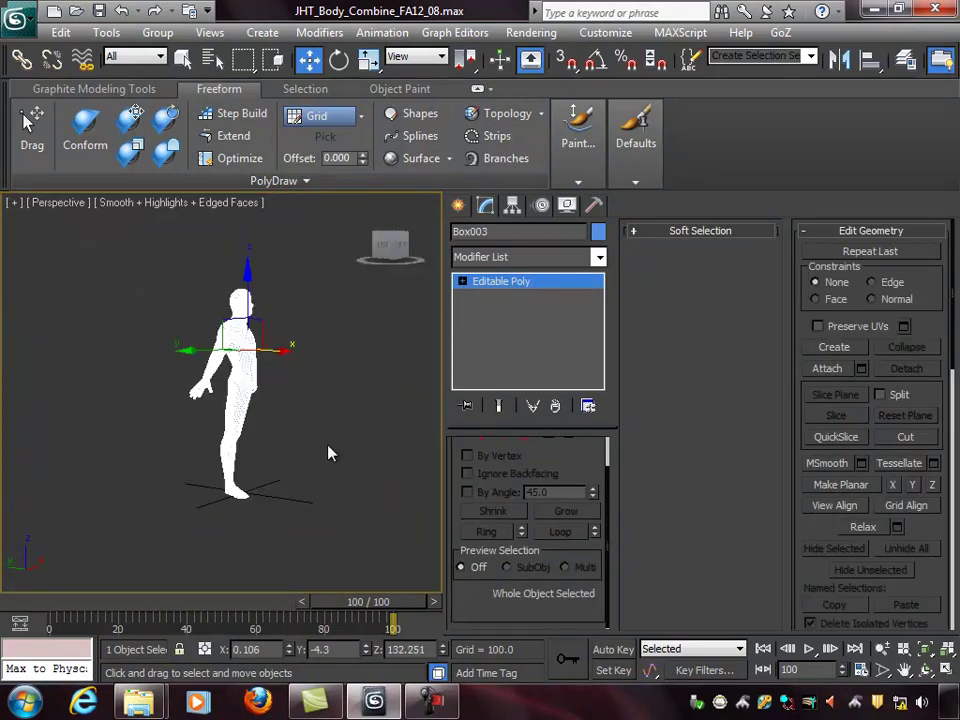
left_click(337, 447)
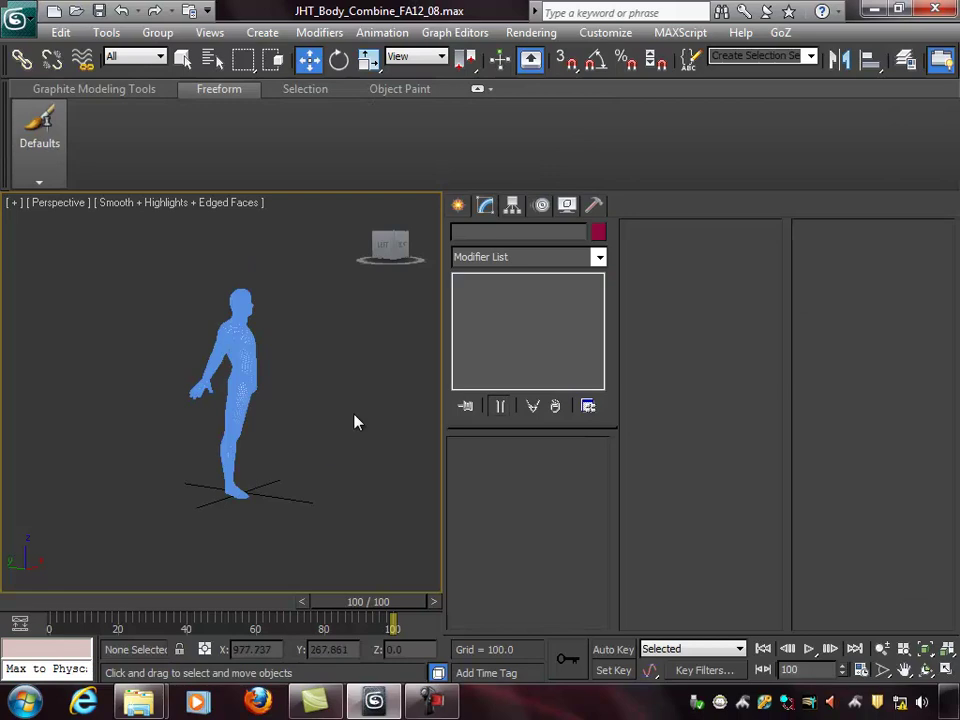
left_click(246, 360)
middle_click_drag(346, 403, 340, 435, "alt")
scroll(301, 426, "up", 3)
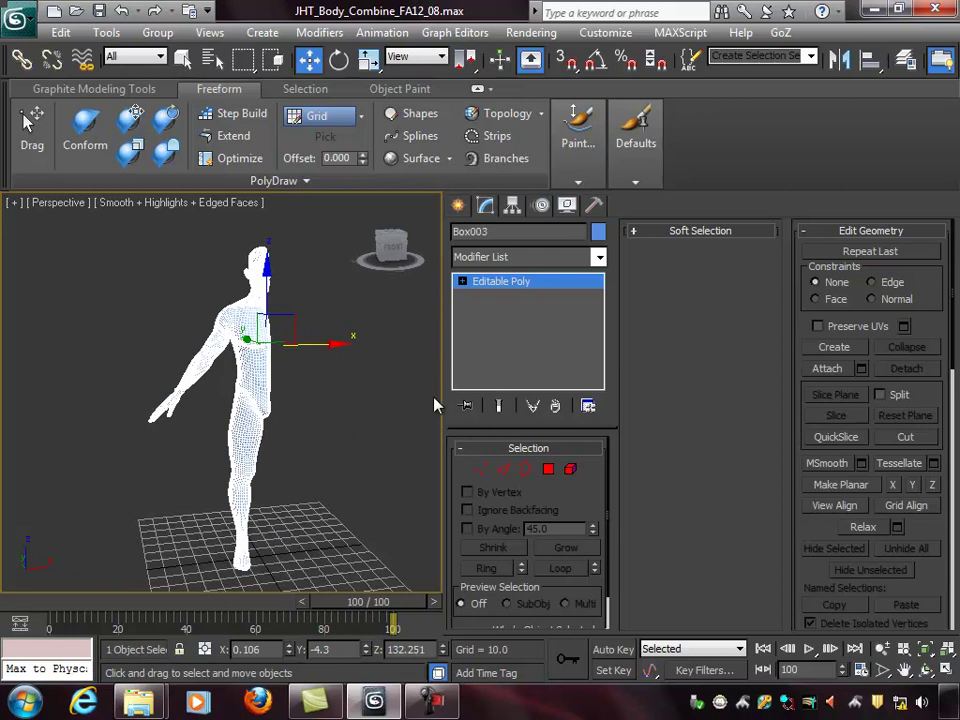
key("F4")
middle_click_drag(348, 388, 264, 369, "alt")
middle_click_drag(332, 368, 306, 388, "alt")
middle_click_drag(381, 360, 400, 415, "alt")
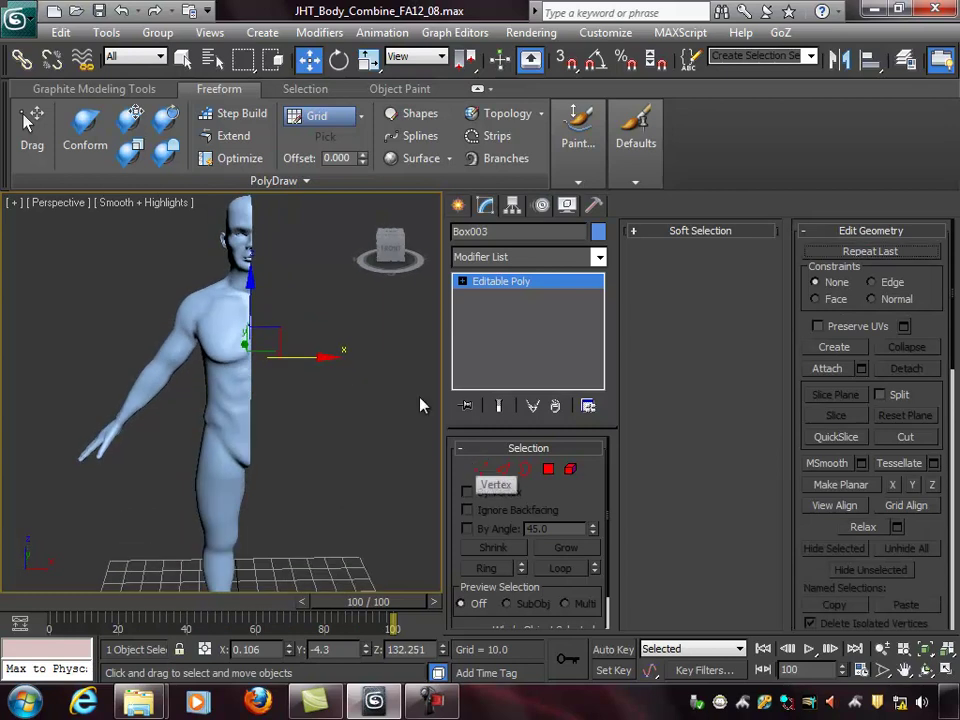
middle_click_drag(288, 379, 336, 439, "alt")
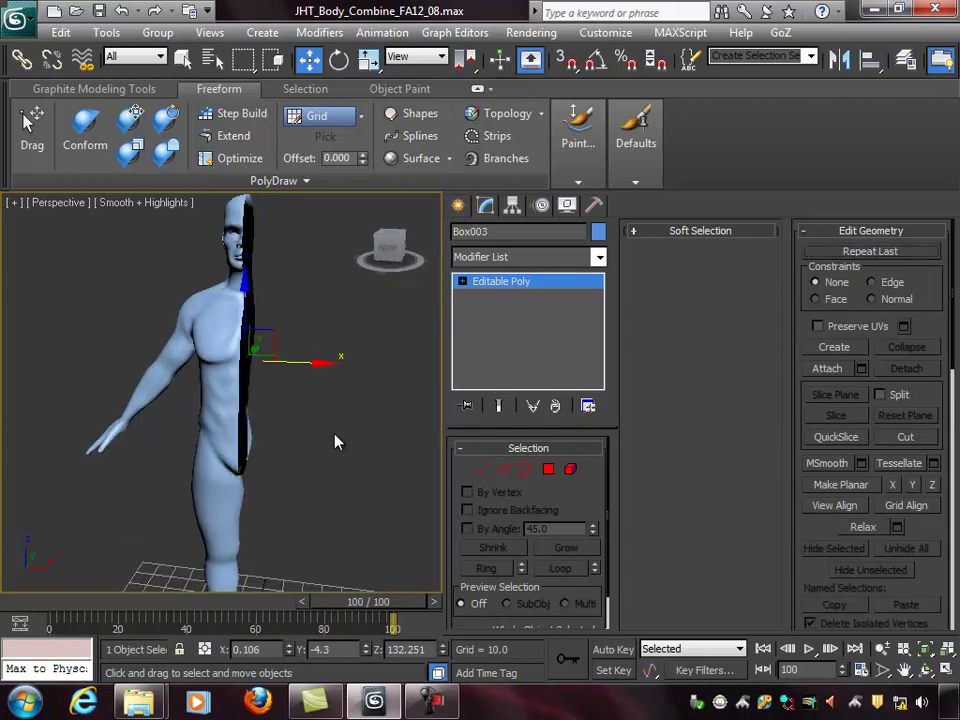
key("F4")
Switch to Border level and select the open border along the body's centre line.
left_click(526, 469)
mouse_move(330, 380)
middle_mouse_down("alt")
mouse_move(230, 264)
mouse_move(272, 328)
mouse_move(316, 355)
mouse_move(423, 343)
mouse_move(364, 339)
mouse_move(321, 388)
mouse_move(277, 372)
mouse_move(273, 430)
mouse_move(278, 412)
mouse_move(333, 379)
mouse_move(332, 415)
mouse_move(343, 381)
middle_mouse_up("alt")
scroll(321, 388, "up", 3)
scroll(302, 388, "up", 3)
scroll(333, 405, "down", 3)
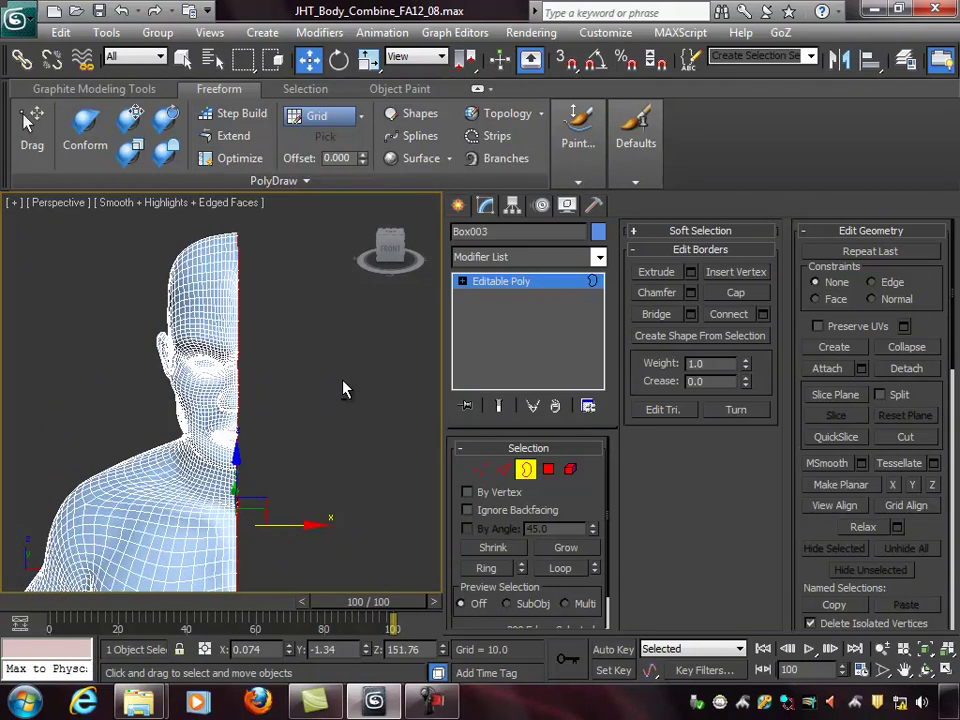
middle_click_drag(342, 392, 368, 291, "alt")
Examine the selected centre border close up in the Front view, from the torso up to the forehead, for straightness.
key("alt+w")
key("alt+w")
scroll(300, 343, "up", 10)
scroll(293, 373, "up", 8)
scroll(290, 400, "up", 8)
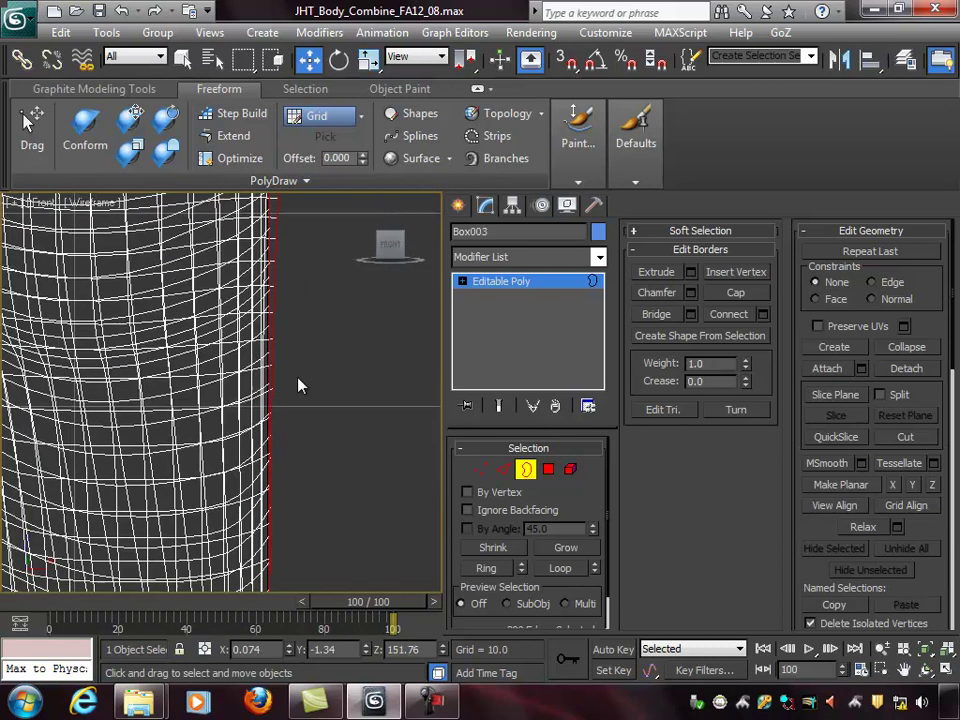
middle_click_drag(300, 223, 304, 343)
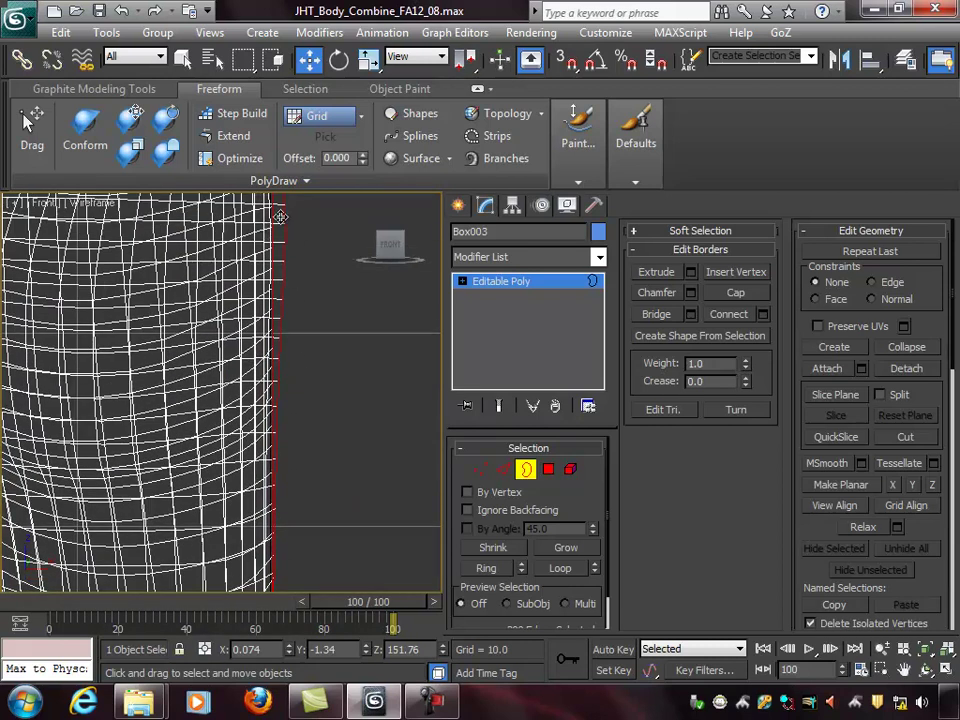
scroll(283, 218, "down", 8)
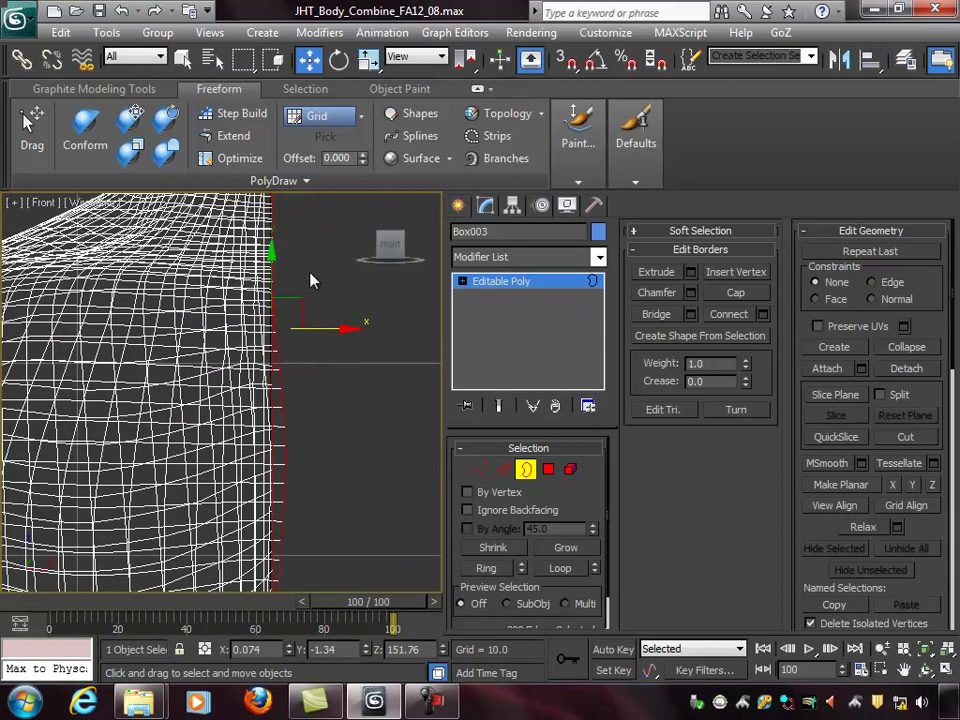
middle_click_drag(330, 328, 324, 437)
scroll(324, 437, "up", 8)
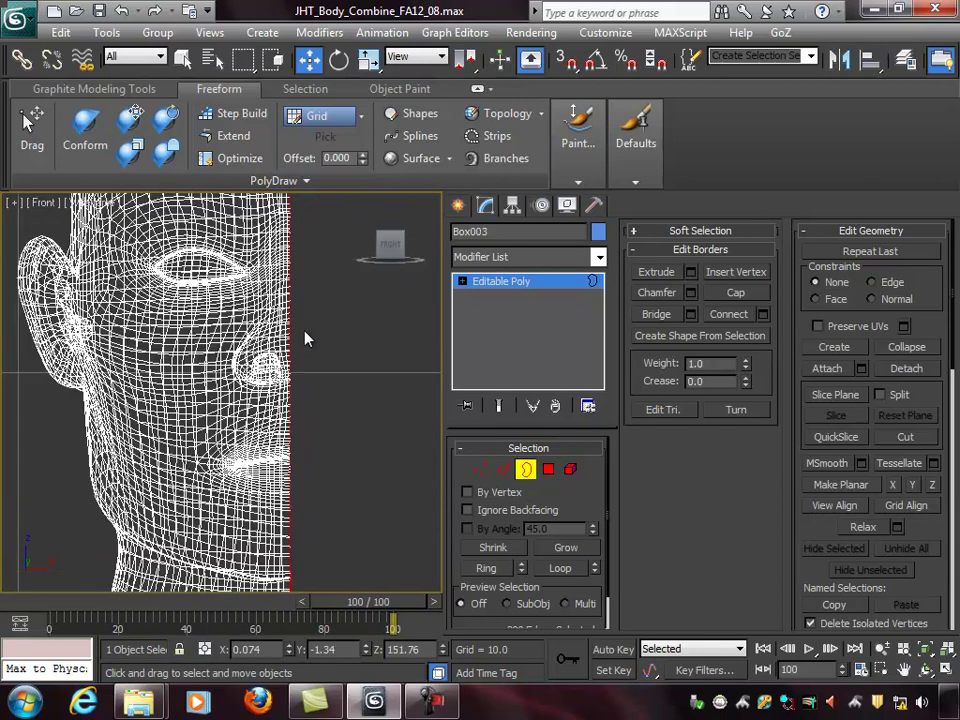
scroll(303, 360, "up", 8)
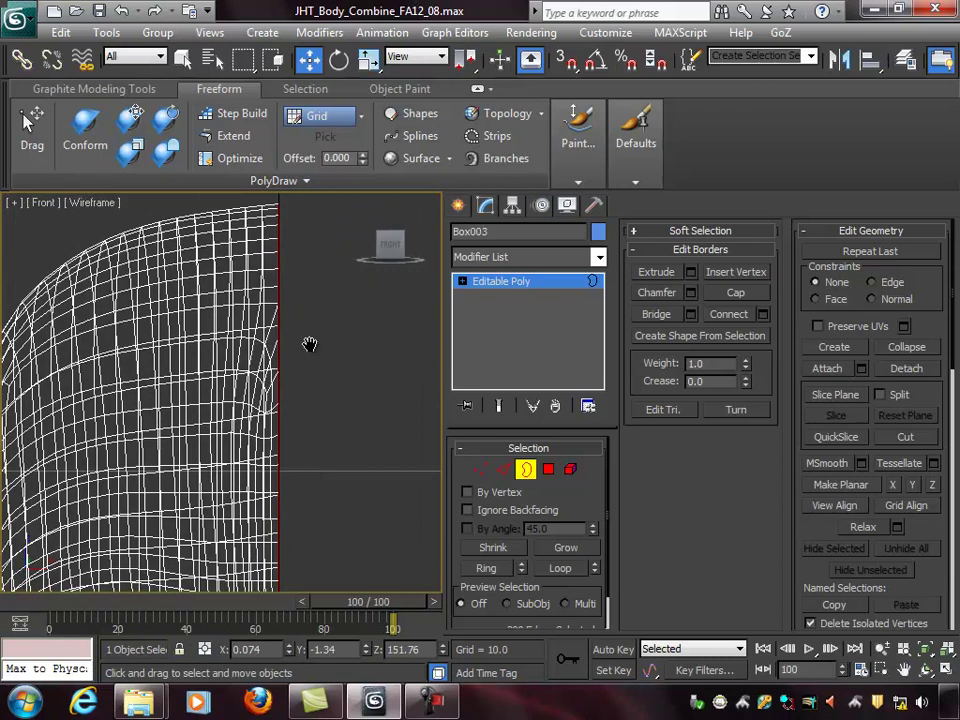
middle_click_drag(301, 352, 300, 240)
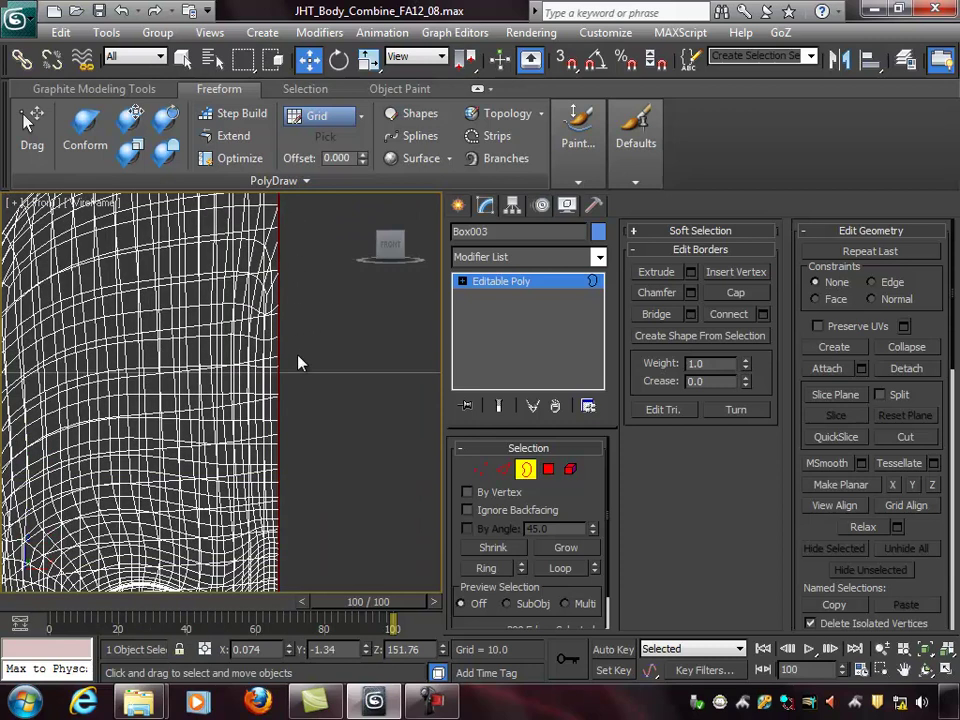
scroll(306, 300, "down", 12)
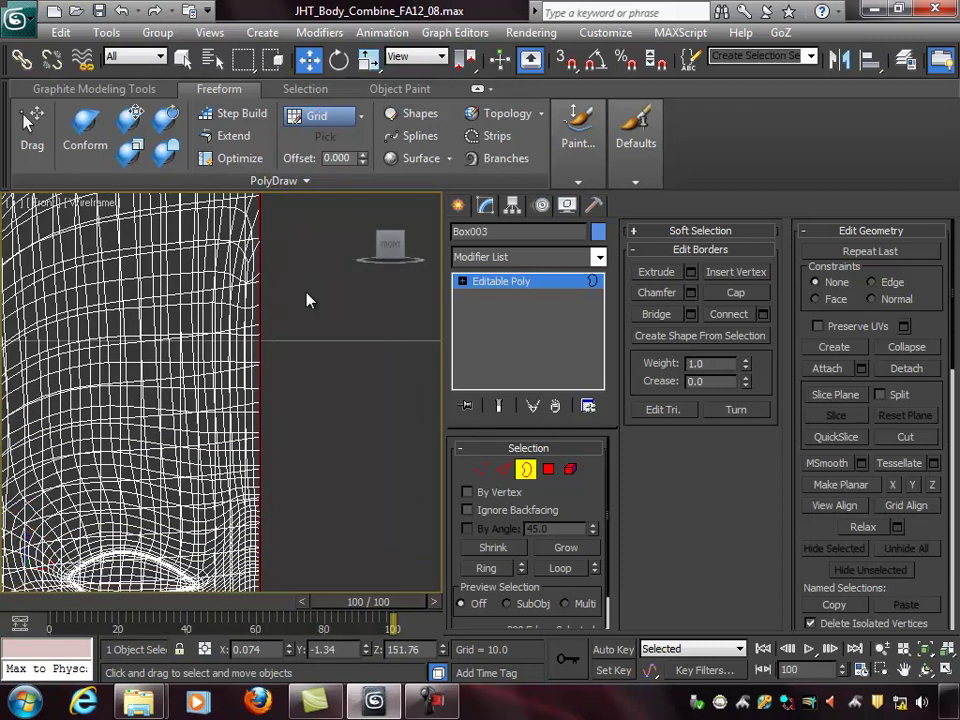
mouse_move(306, 360)
middle_mouse_down()
mouse_move(298, 360)
mouse_move(306, 346)
middle_mouse_up()
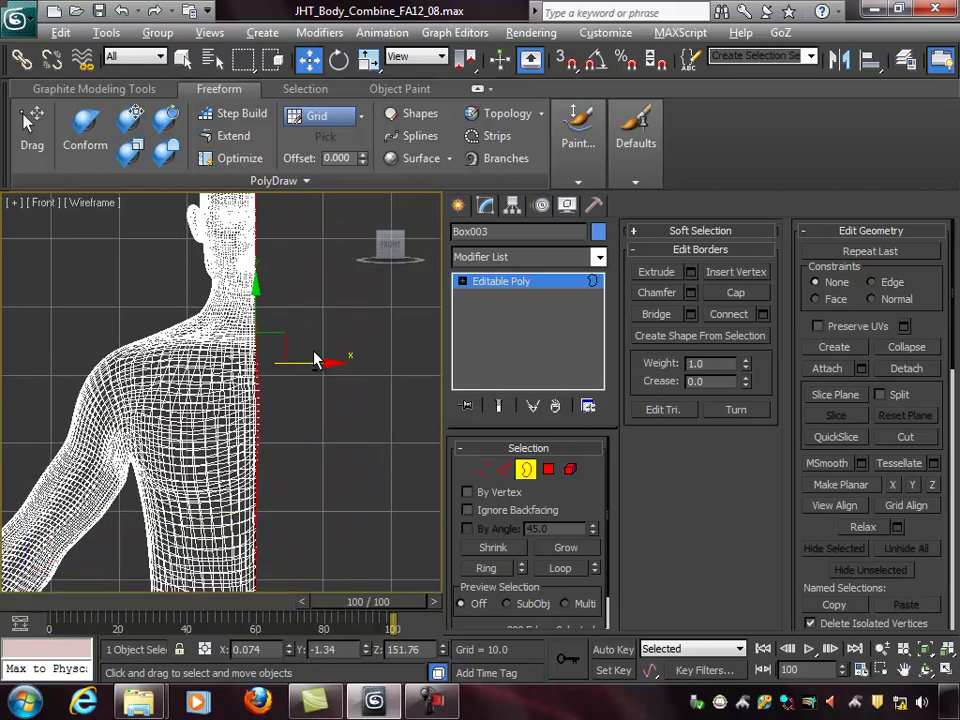
scroll(345, 431, "down", 3)
Return to the maximized Perspective view, leave and re-enter Border level, and reselect the body's open centre border.
key("alt+w")
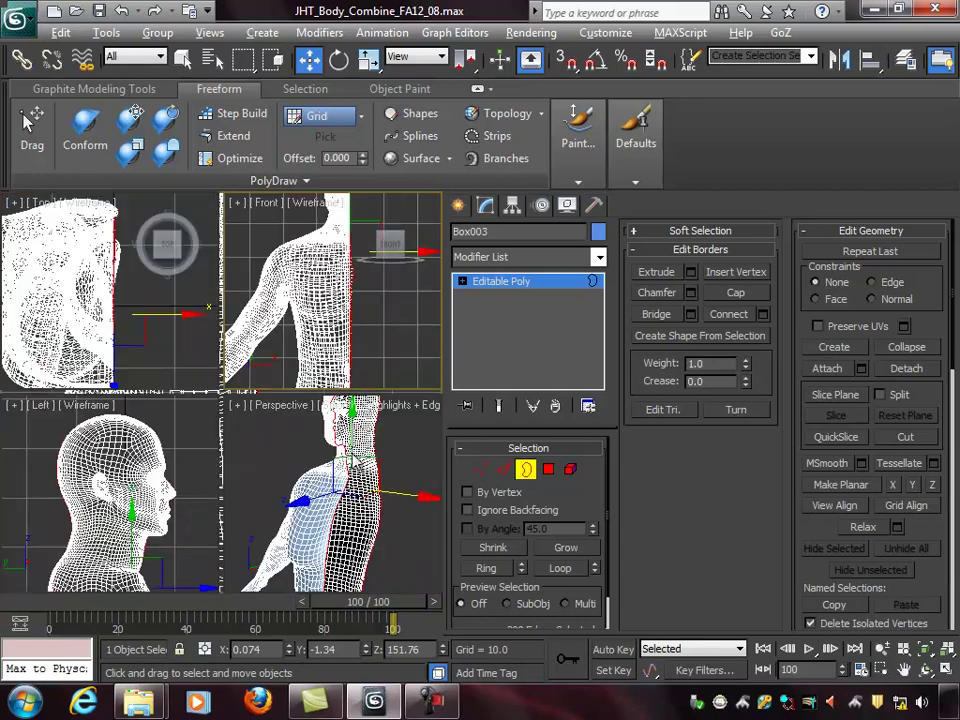
middle_click_drag(368, 535, 378, 543, "alt")
key("alt+w")
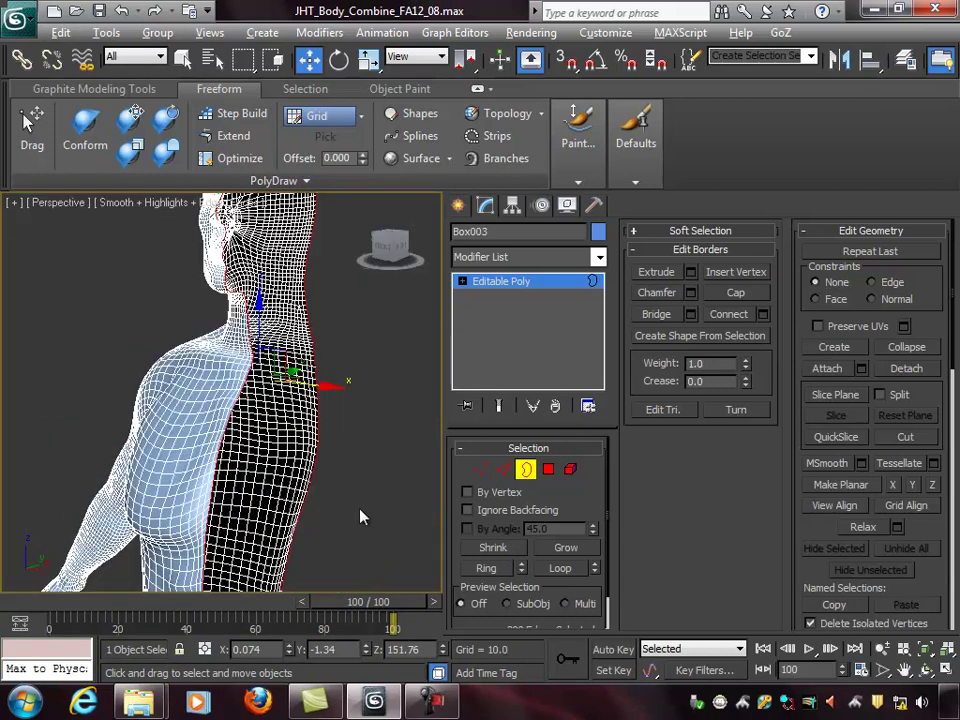
scroll(375, 428, "down", 10)
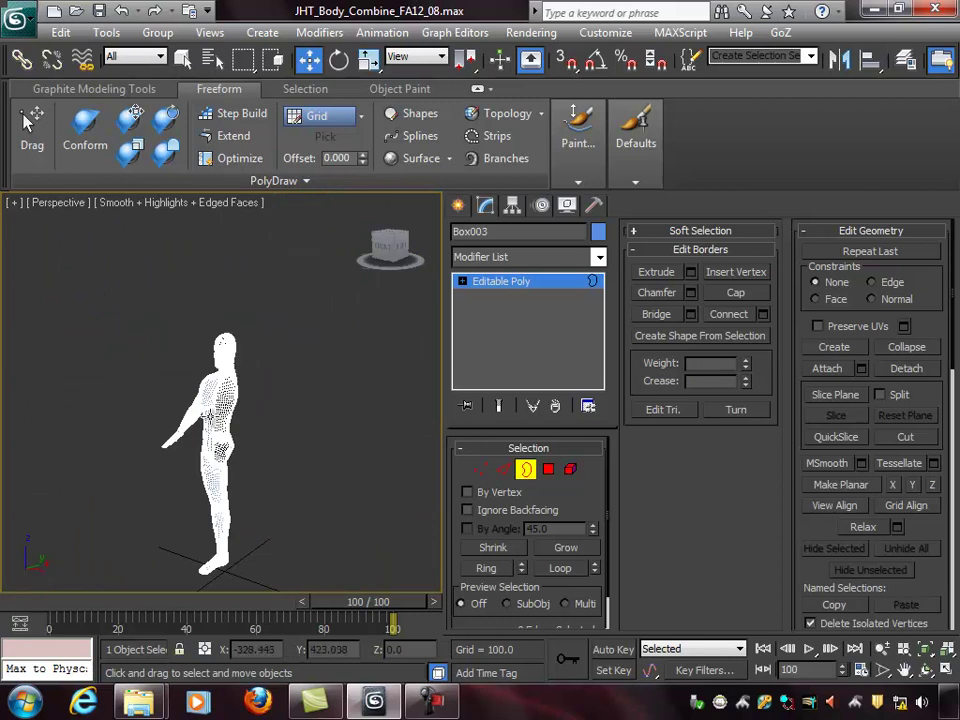
middle_click_drag(240, 385, 272, 379, "alt")
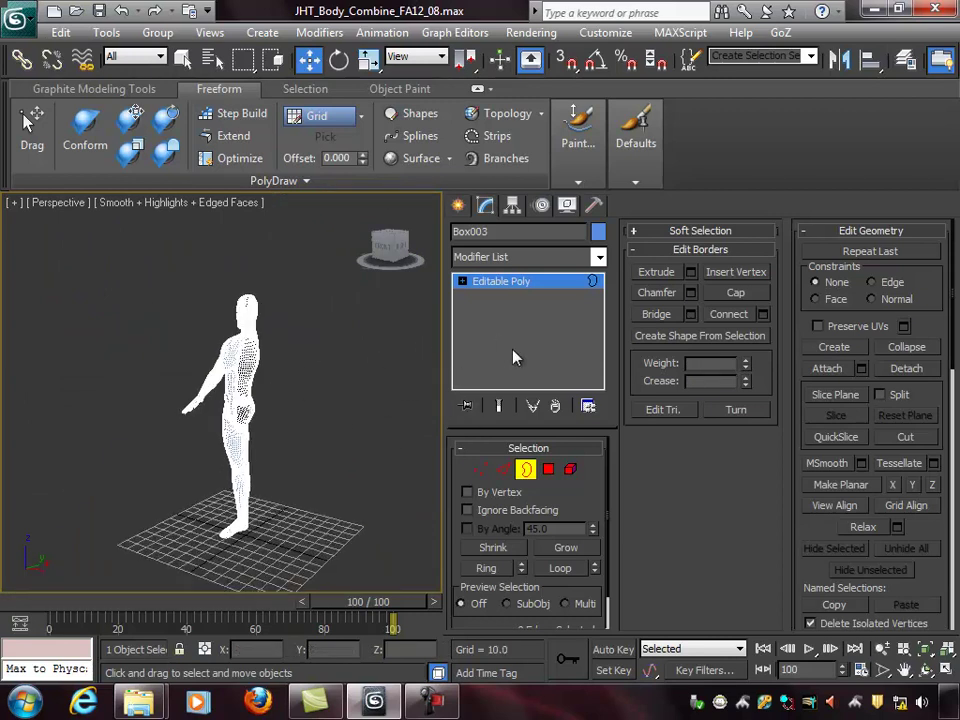
left_click(463, 283)
left_click(500, 327)
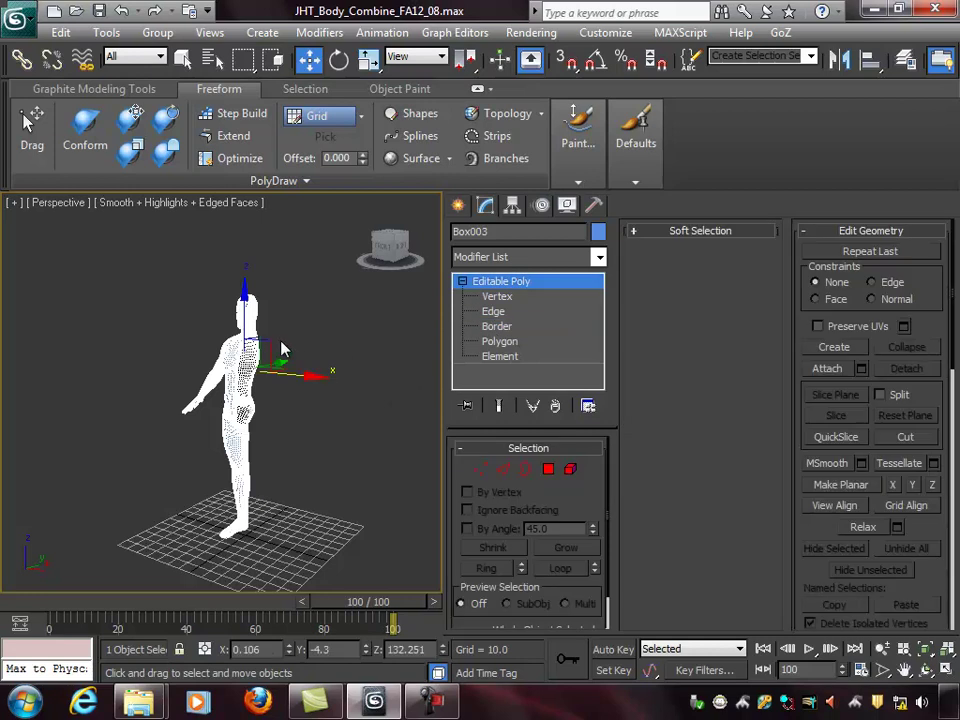
key("3")
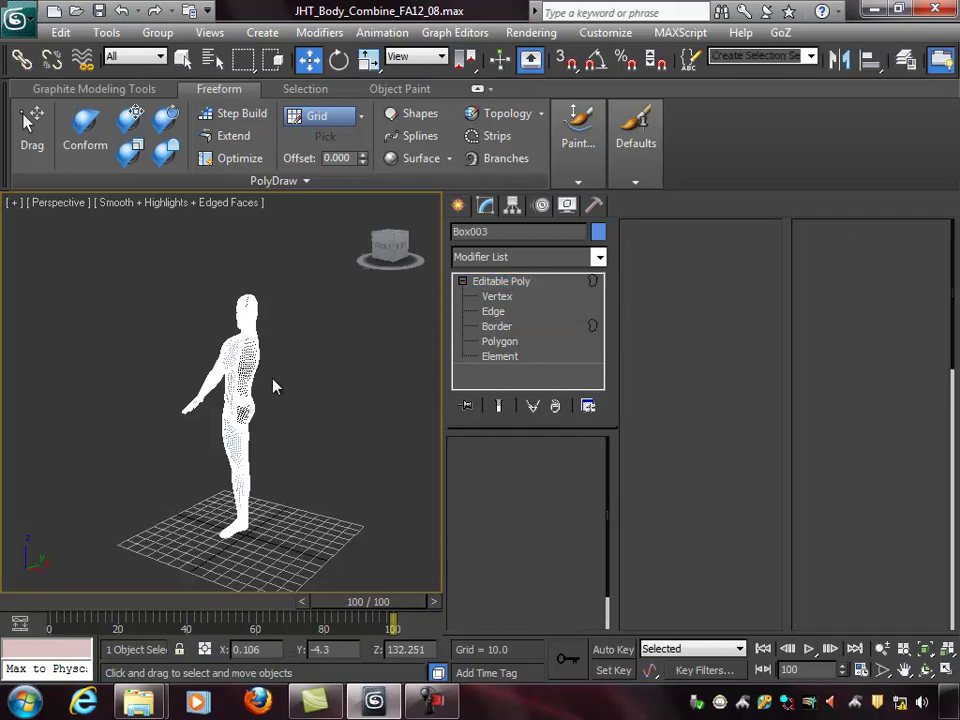
scroll(311, 418, "up", 5)
middle_click_drag(317, 420, 370, 410, "alt")
mouse_move(446, 372)
middle_mouse_down("alt")
mouse_move(339, 377)
mouse_move(452, 378)
middle_mouse_up("alt")
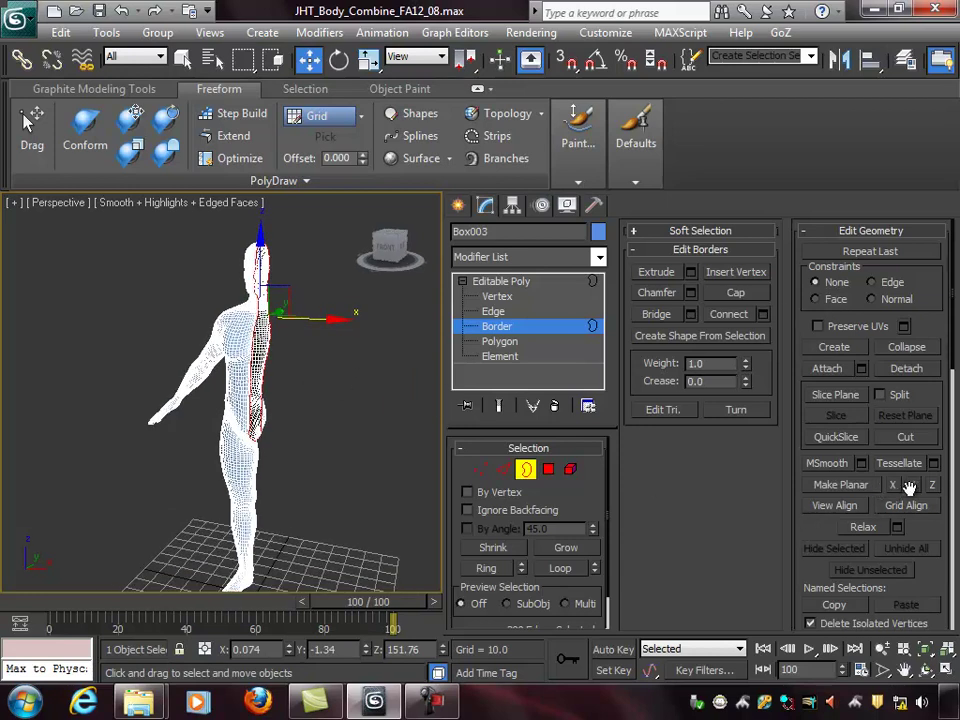
Examine the selected centre border from the front and side to judge which axis it should be flattened along.
middle_click_drag(290, 418, 232, 290, "alt")
scroll(316, 420, "up", 3)
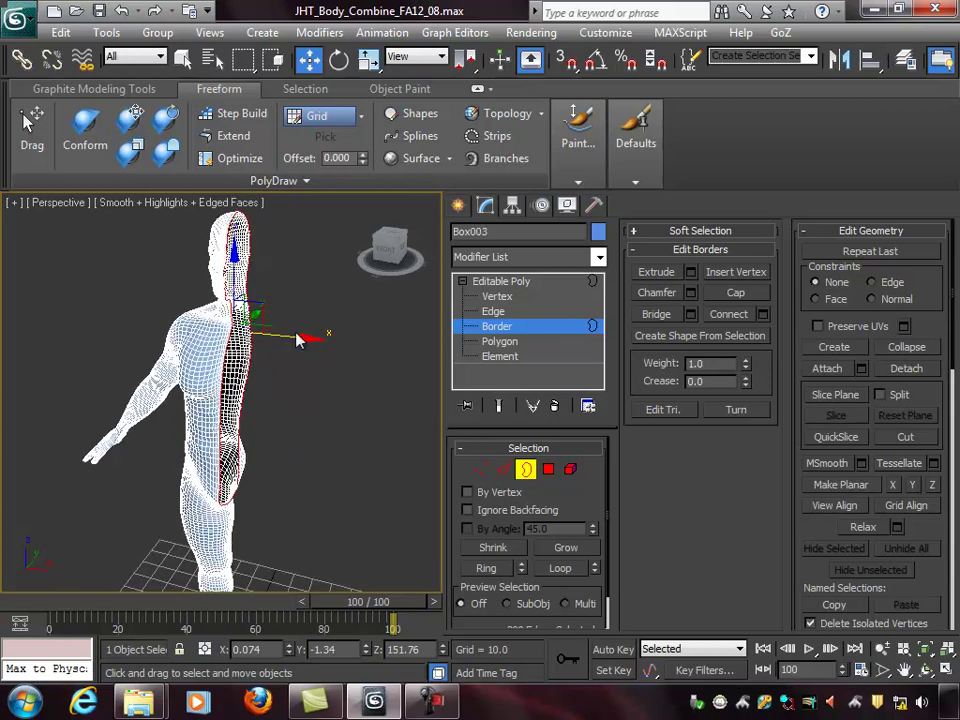
middle_click_drag(349, 356, 304, 343, "alt")
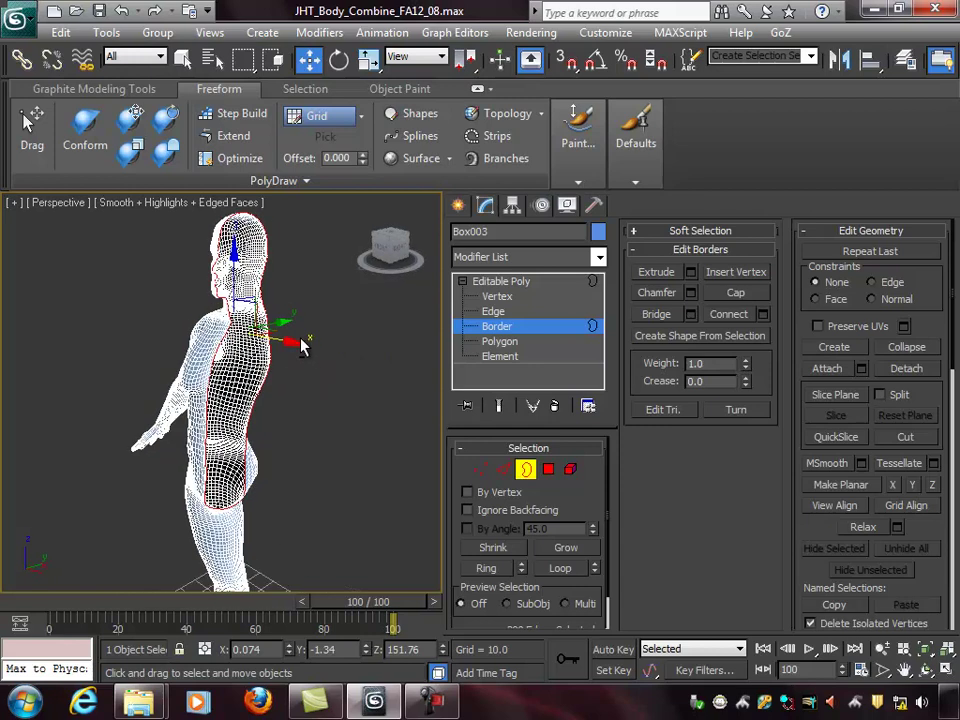
middle_click_drag(246, 328, 297, 335, "alt")
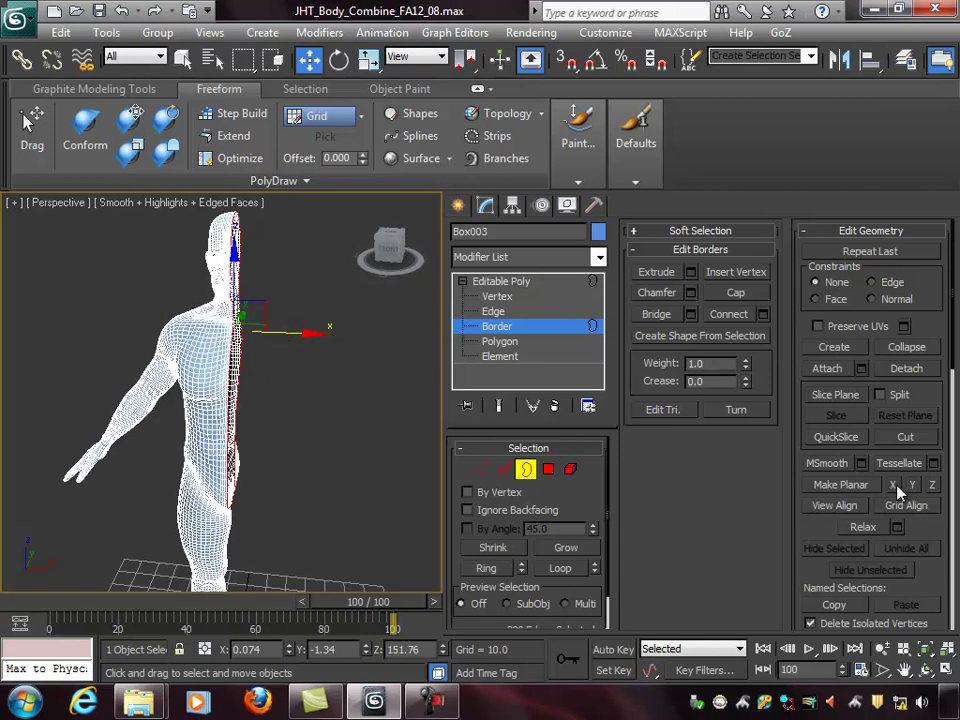
middle_click_drag(300, 392, 273, 345, "alt")
middle_click_drag(352, 383, 293, 370, "alt")
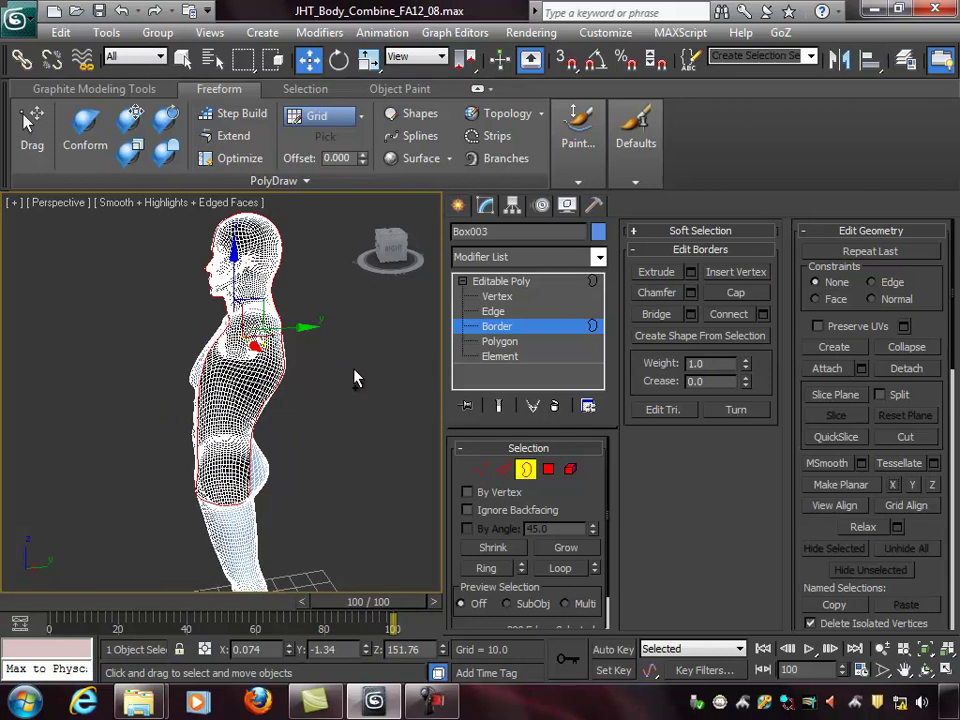
middle_click_drag(215, 285, 363, 393, "alt")
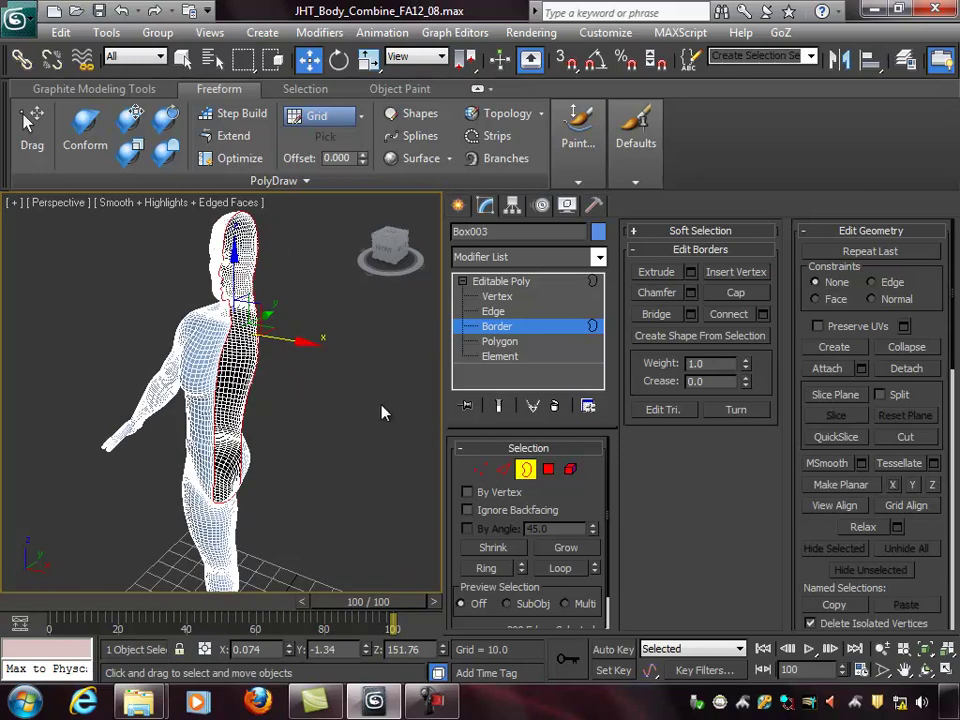
mouse_move(334, 383)
middle_mouse_down("alt")
mouse_move(300, 386)
mouse_move(323, 394)
middle_mouse_up("alt")
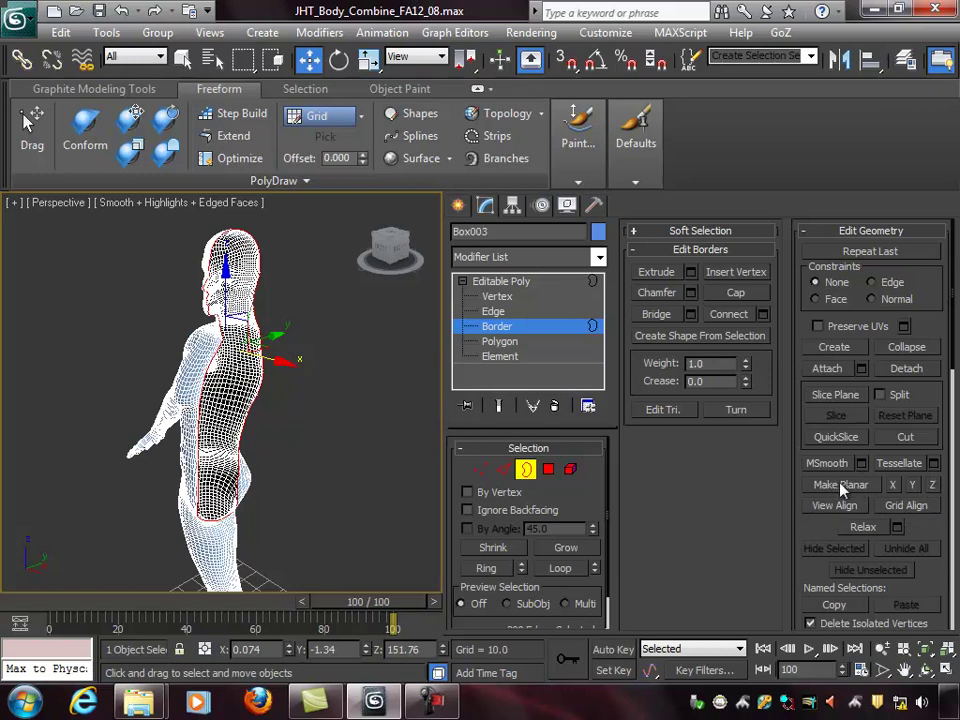
Try making the selected centre border planar along the Z and Y axes.
left_click(931, 485)
left_click(913, 485)
middle_click_drag(279, 358, 375, 356, "alt")
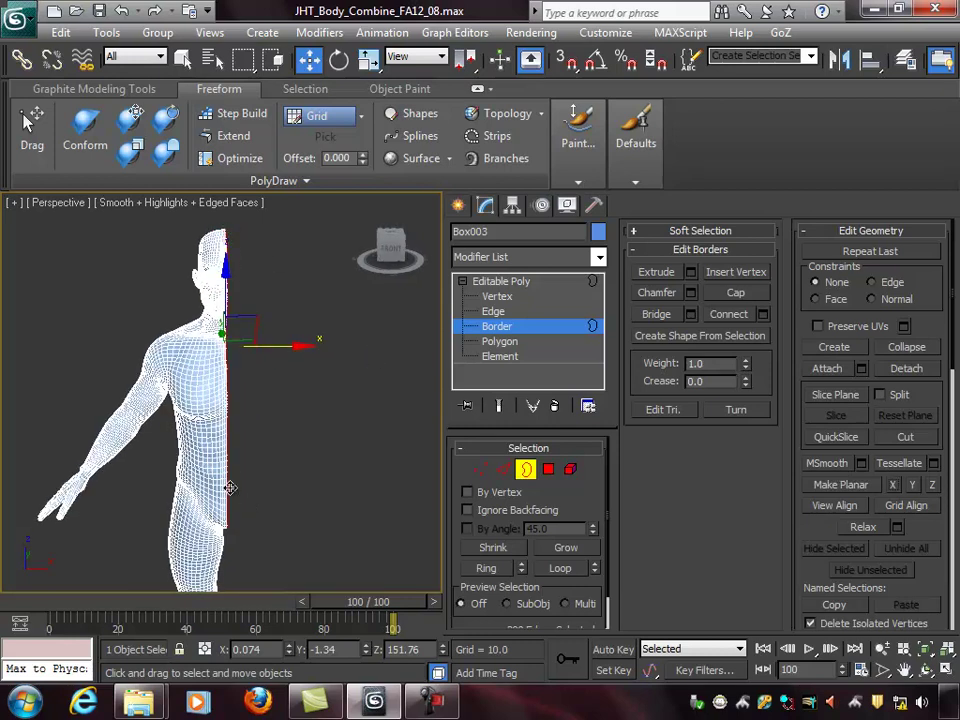
Clear the border selection and examine the open centre seam of the head and torso from several angles.
middle_click_drag(352, 397, 213, 260, "alt")
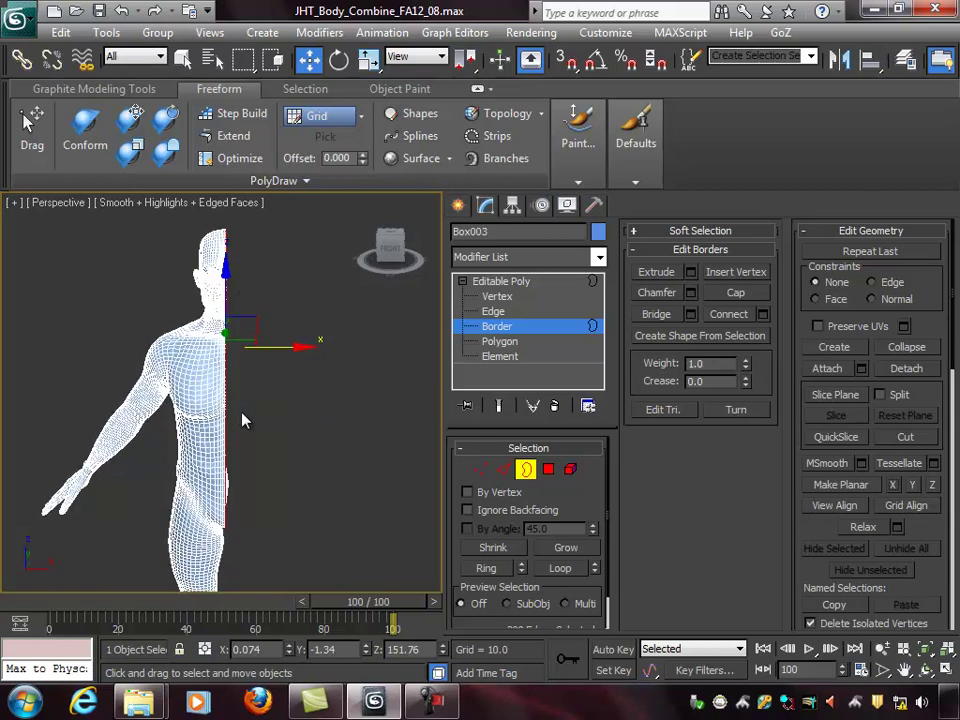
middle_click_drag(230, 369, 196, 365, "alt")
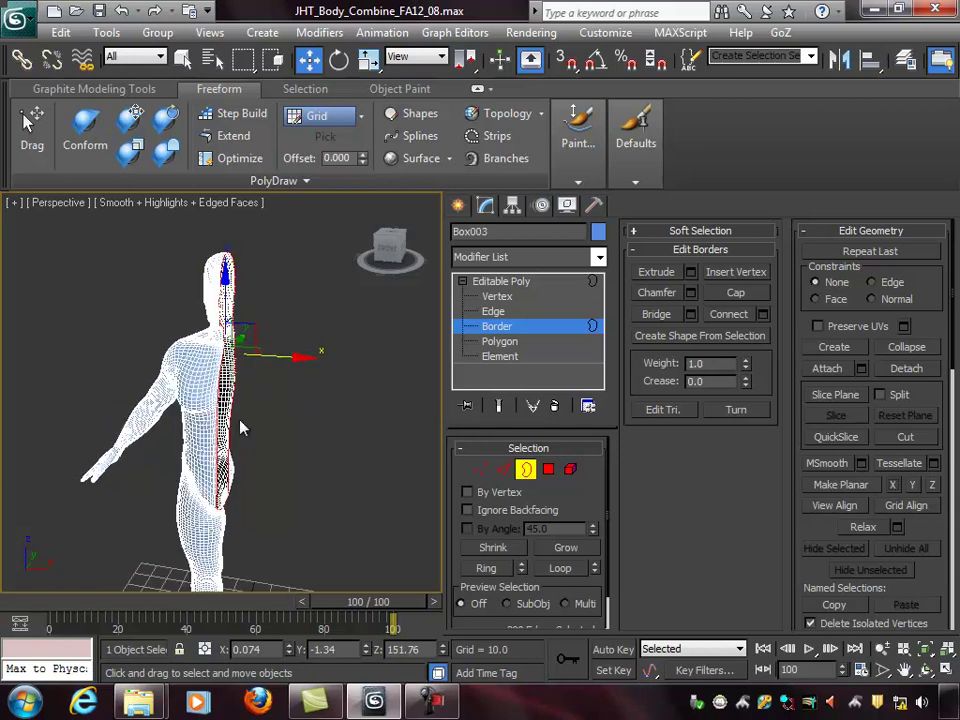
scroll(221, 316, "up", 3)
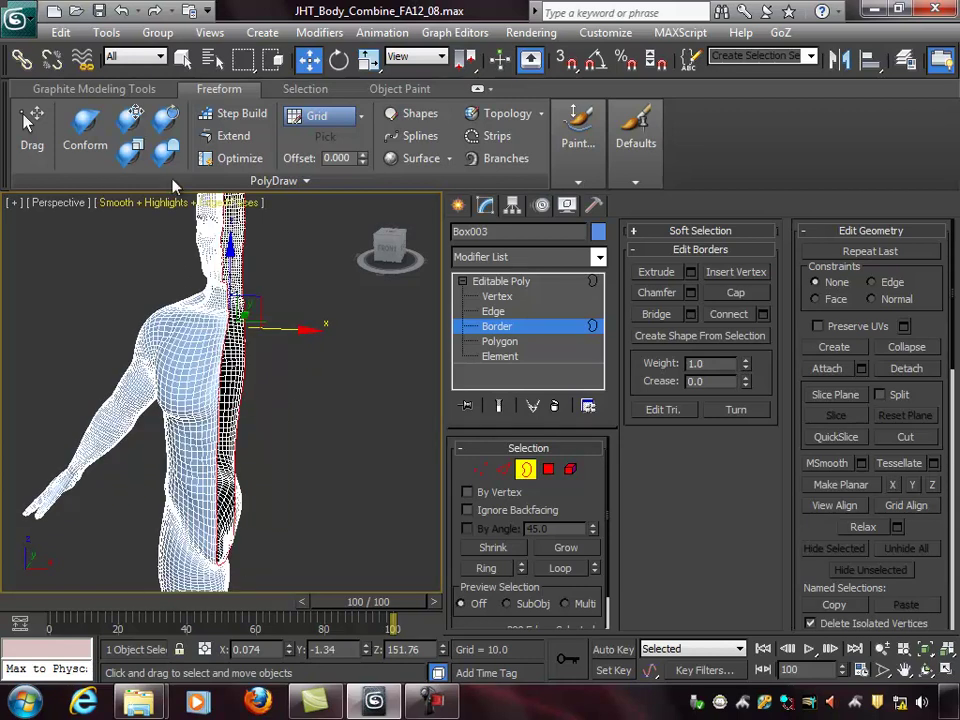
middle_click_drag(270, 495, 302, 424, "alt")
middle_click_drag(290, 325, 281, 392)
scroll(283, 380, "up", 2)
middle_click_drag(326, 295, 265, 355)
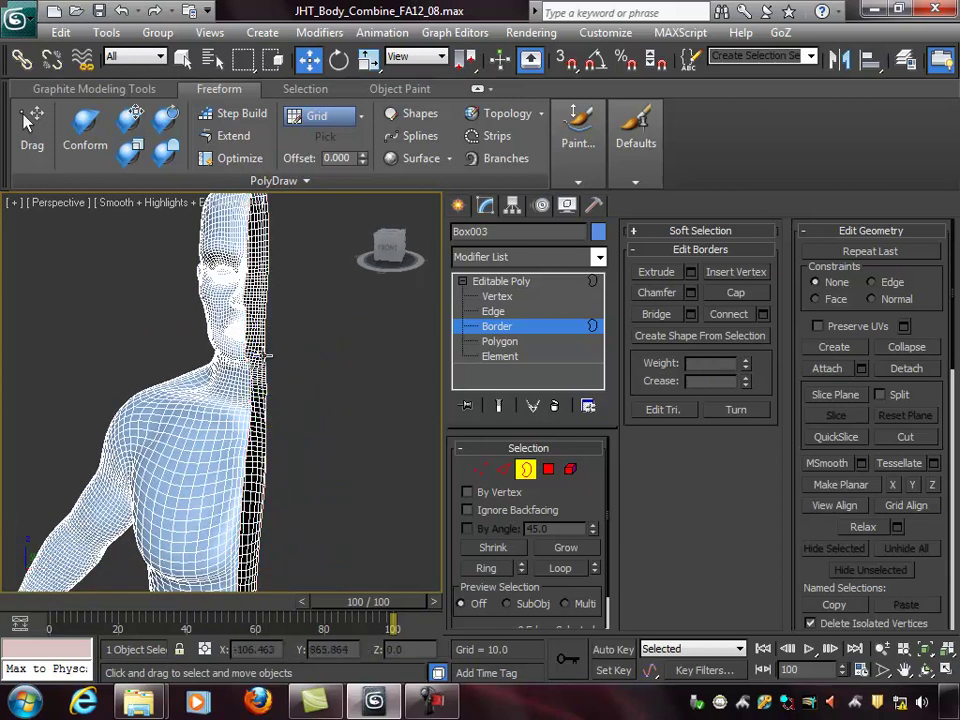
middle_click_drag(306, 401, 236, 302, "alt")
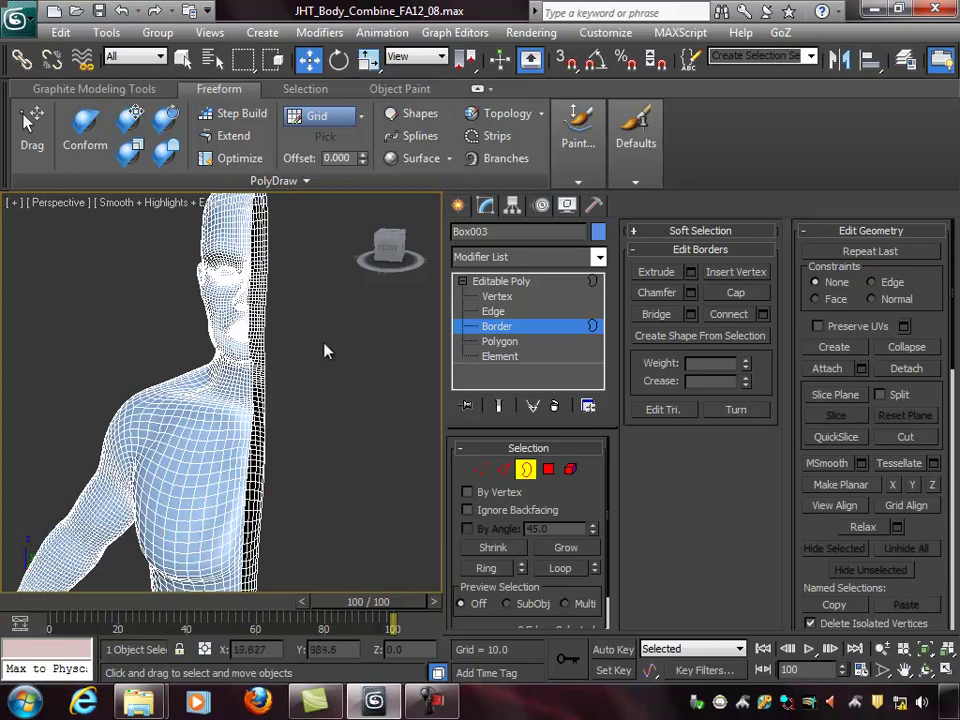
scroll(349, 360, "down", 3)
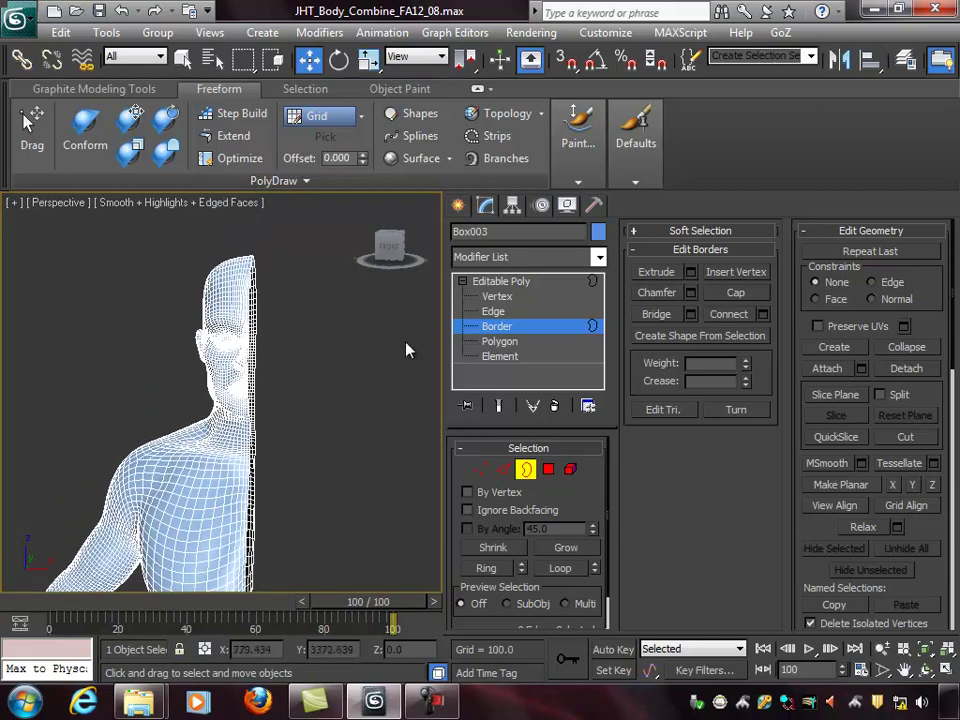
left_click(578, 135)
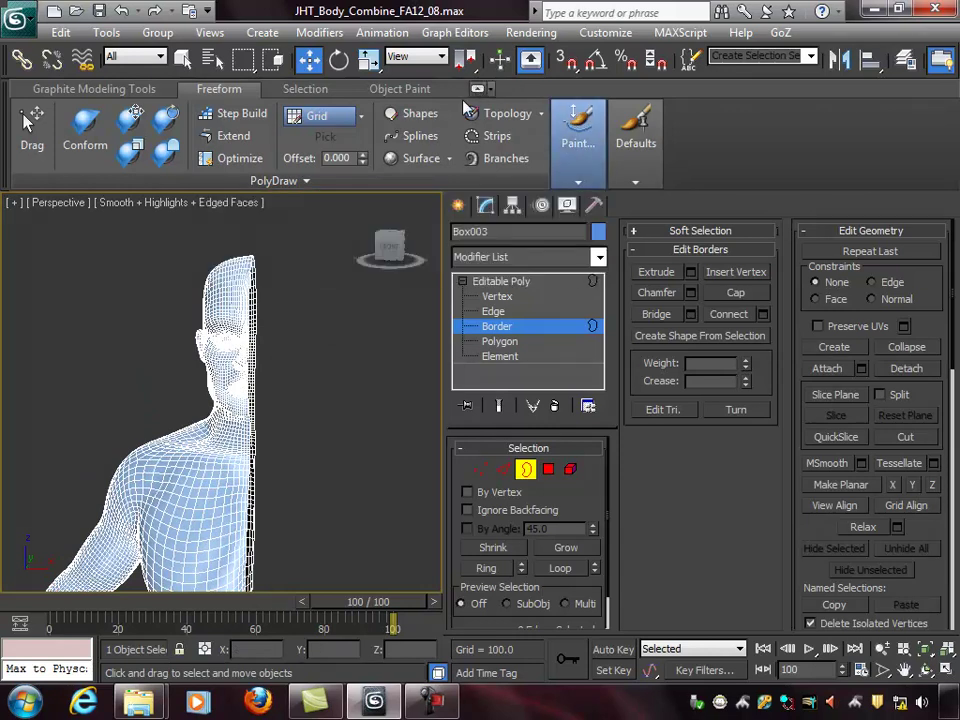
Minimize the ribbon to its panel titles and show the pivot adjustment settings for the half body.
left_click(478, 91)
left_click(477, 90)
left_click(479, 90)
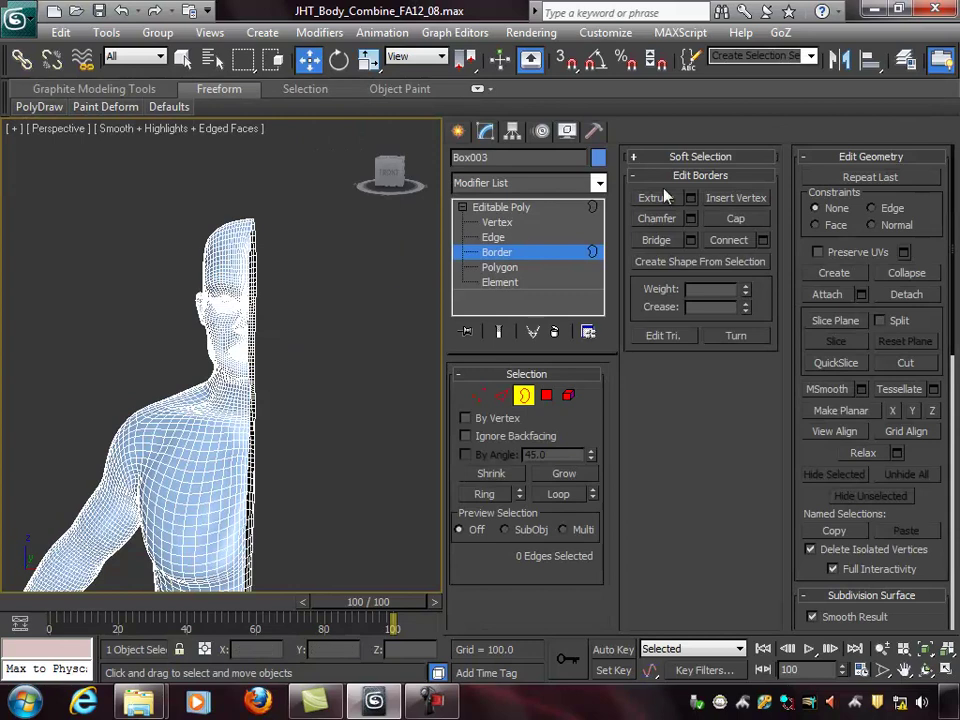
left_click(512, 134)
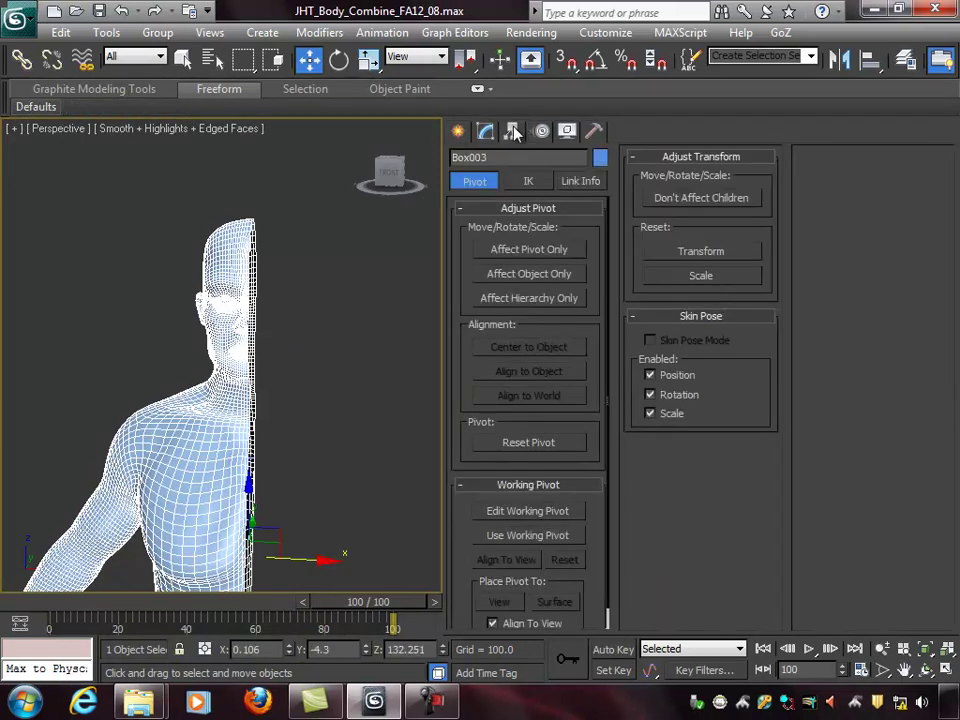
Examine the half body's pivot position against its centre seam up close in the maximized Front view.
middle_click_drag(310, 370, 303, 331)
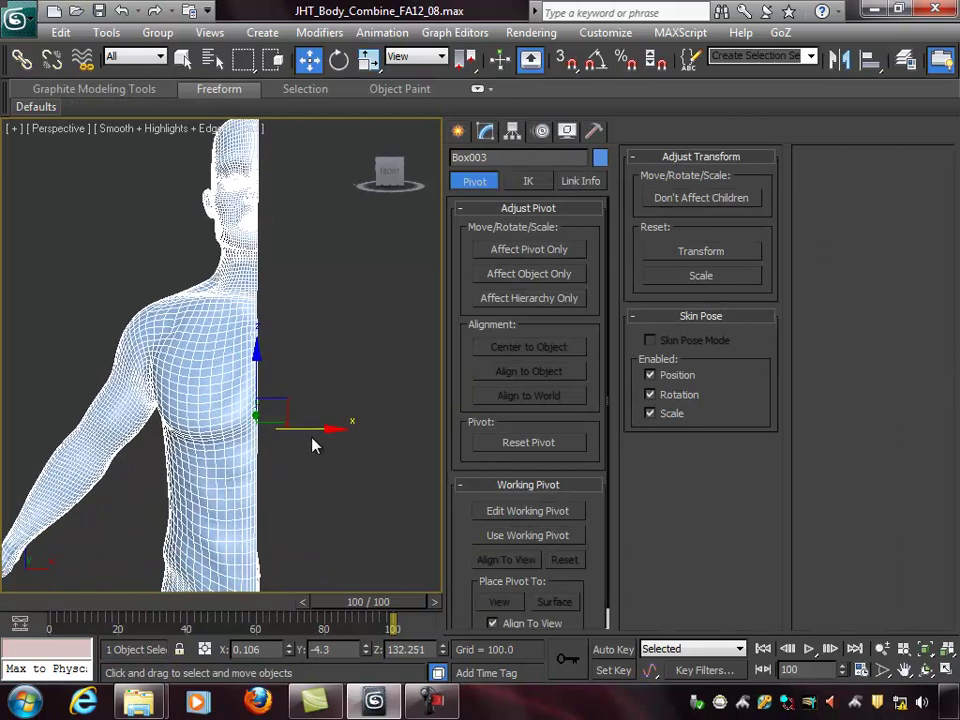
key("alt+w")
middle_click(386, 292)
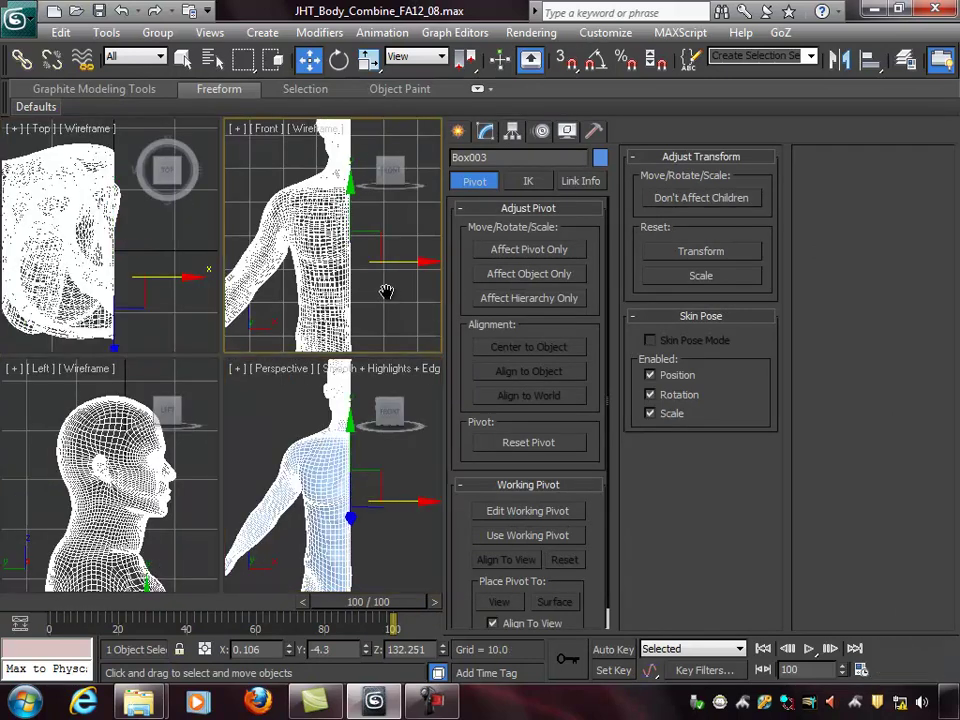
middle_click_drag(386, 292, 375, 285)
key("alt+w")
middle_click_drag(306, 332, 259, 358)
scroll(360, 388, "up", 12)
scroll(281, 296, "up", 2)
scroll(276, 287, "up", 2)
middle_click_drag(306, 255, 233, 394)
scroll(257, 308, "up", 2)
middle_click_drag(258, 307, 258, 324)
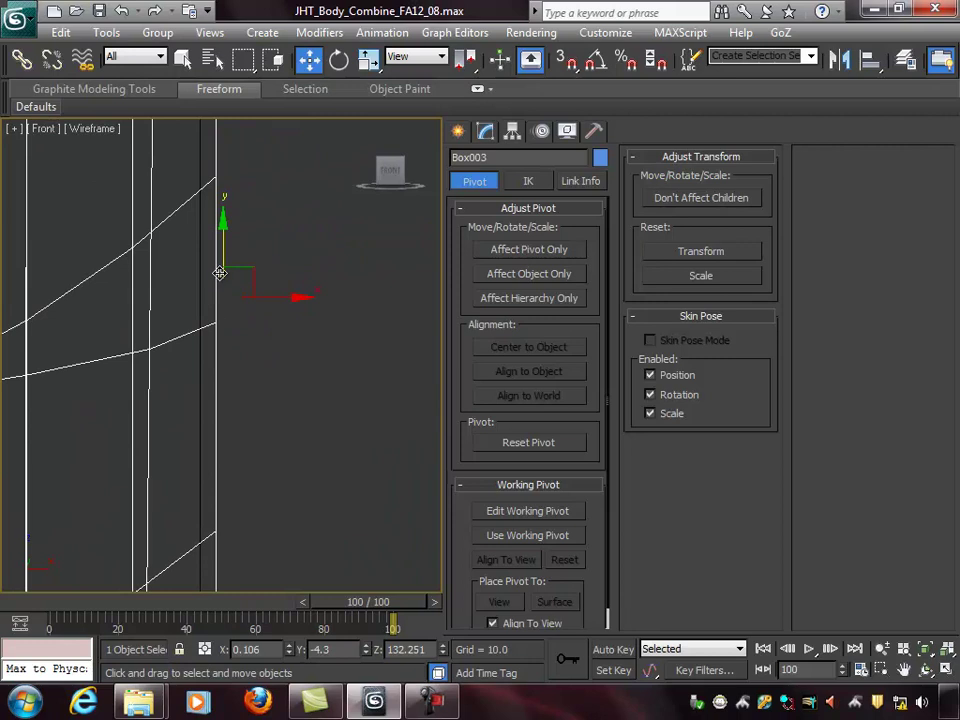
scroll(248, 298, "up", 2)
middle_click_drag(248, 298, 273, 335)
scroll(273, 335, "up", 4)
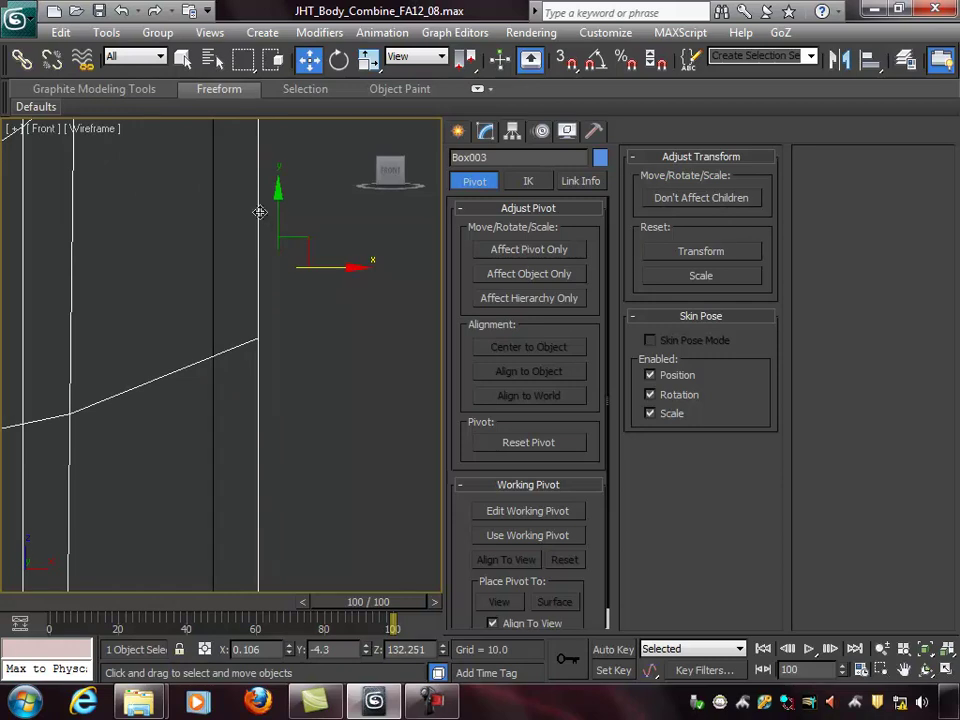
middle_click_drag(263, 226, 272, 300)
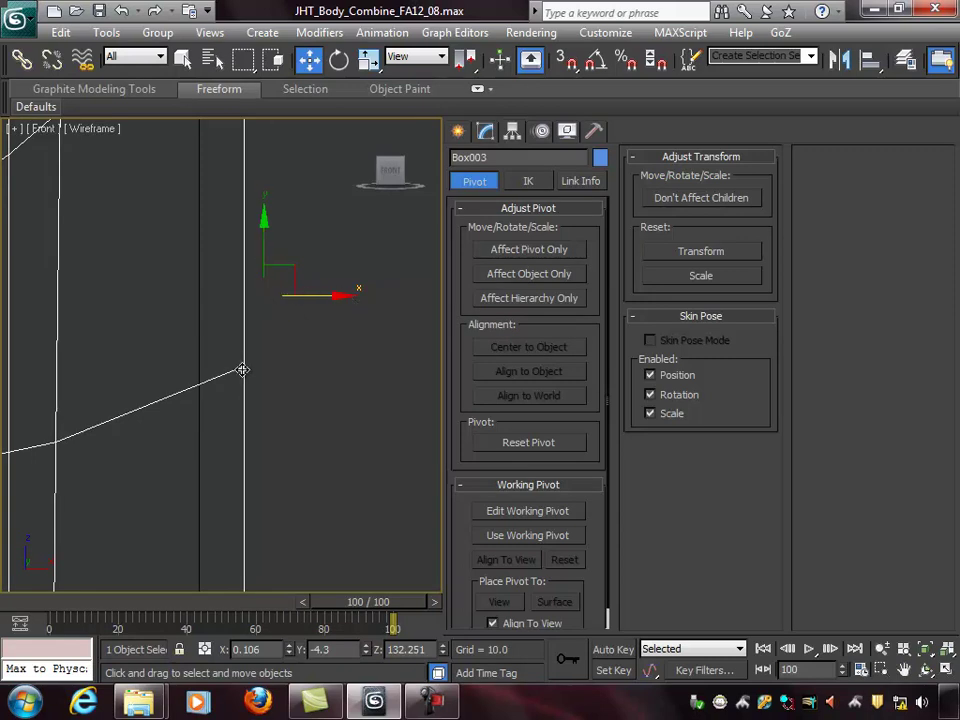
middle_click_drag(306, 378, 300, 341)
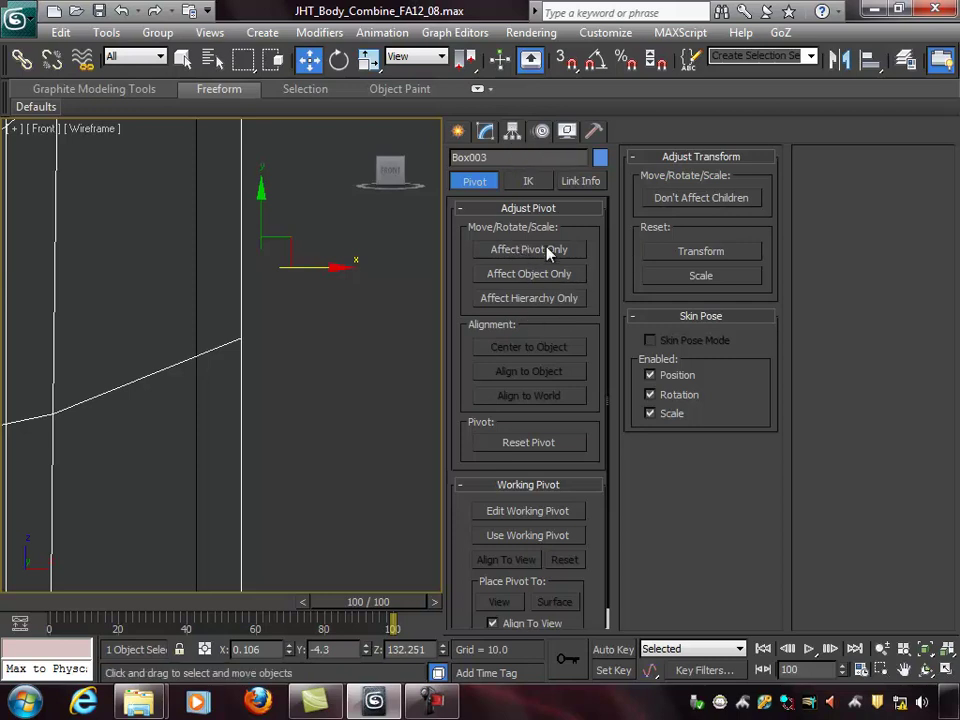
Enable pivot-only editing for the half body and turn on 3D snapping with the Vertex snap.
left_click(520, 252)
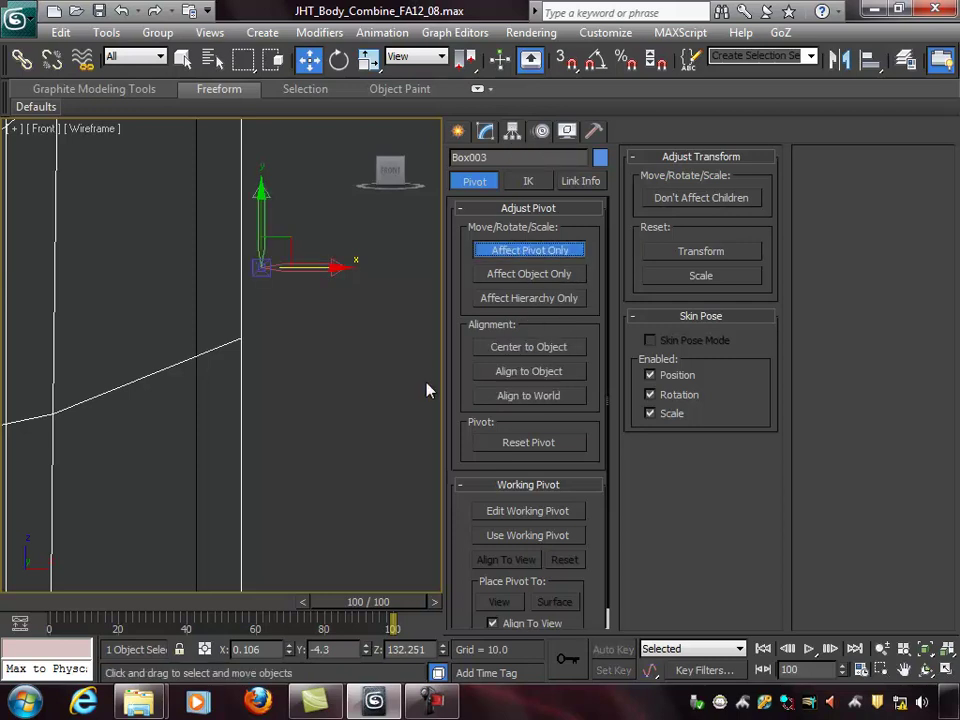
left_click_drag(261, 267, 331, 291)
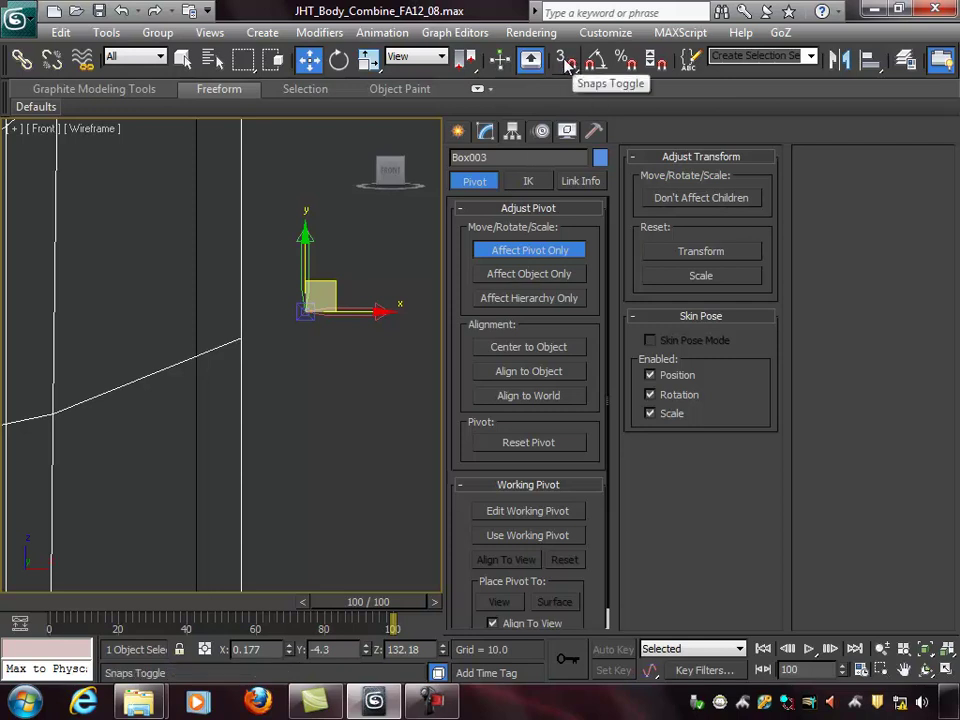
left_click(566, 62)
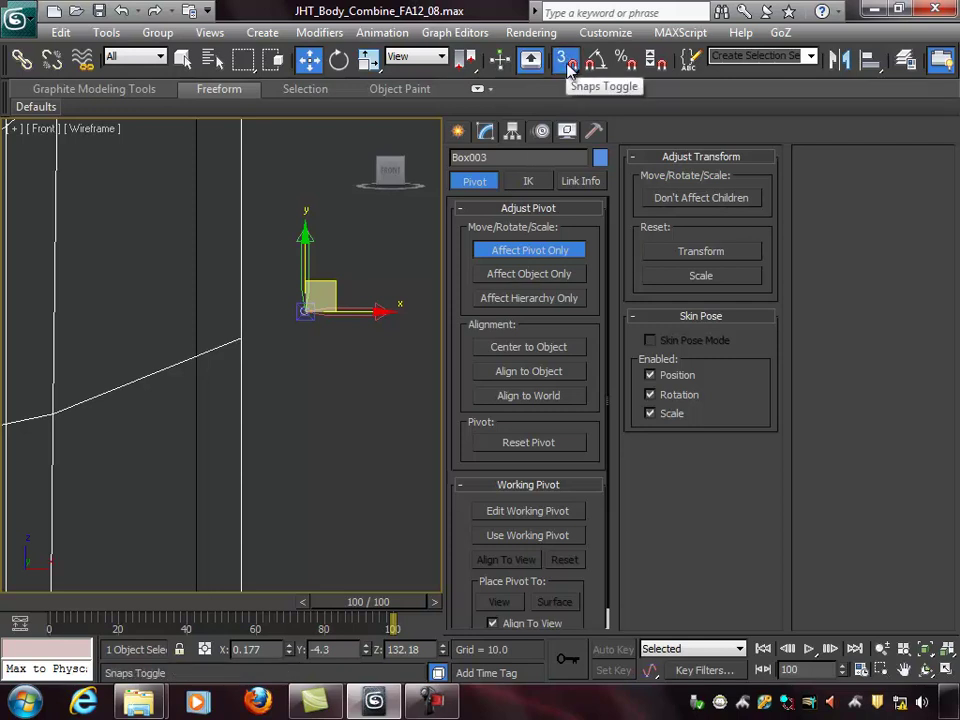
right_click(567, 64)
left_click_drag(455, 174, 517, 128)
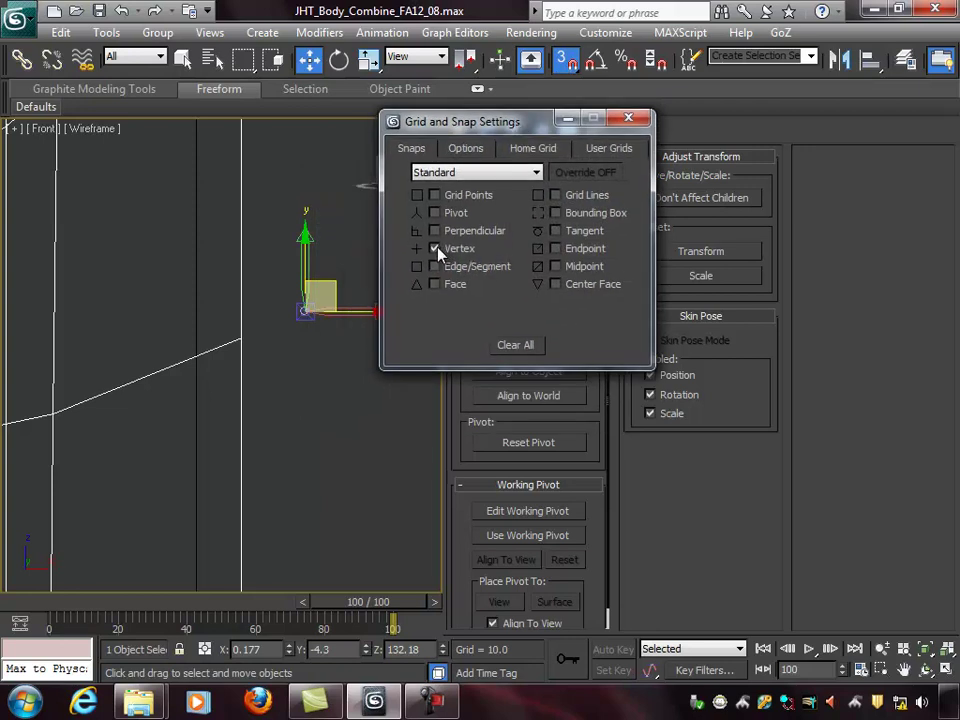
left_click(628, 118)
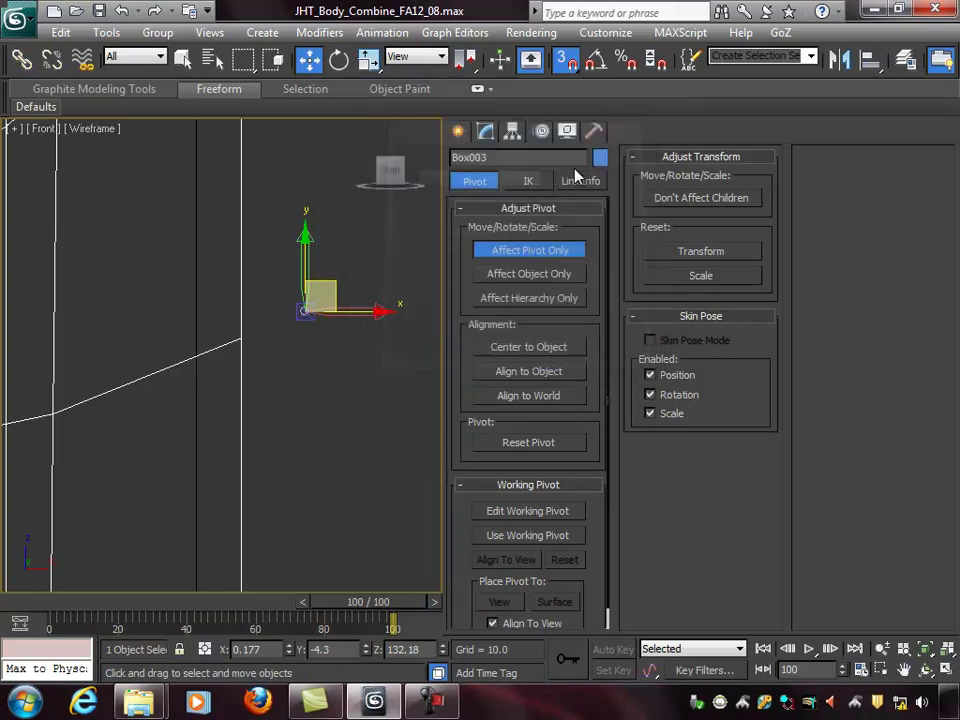
Snap the half body's pivot onto the nearby vertex on the centre seam and leave pivot-only editing.
left_click_drag(305, 310, 247, 334)
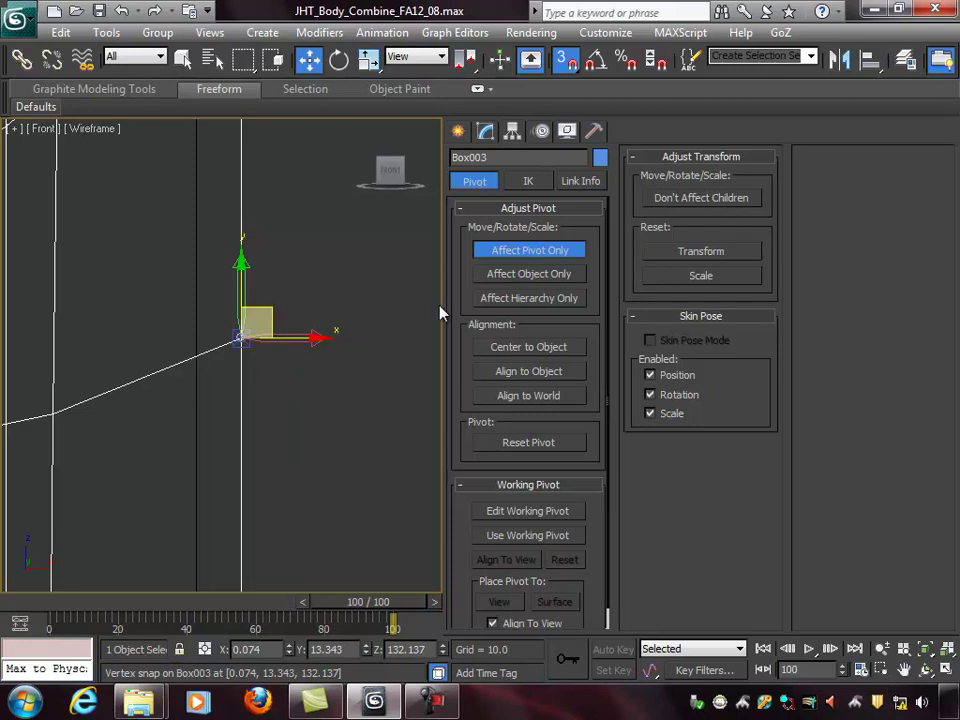
left_click(508, 250)
middle_click_drag(307, 328, 305, 286)
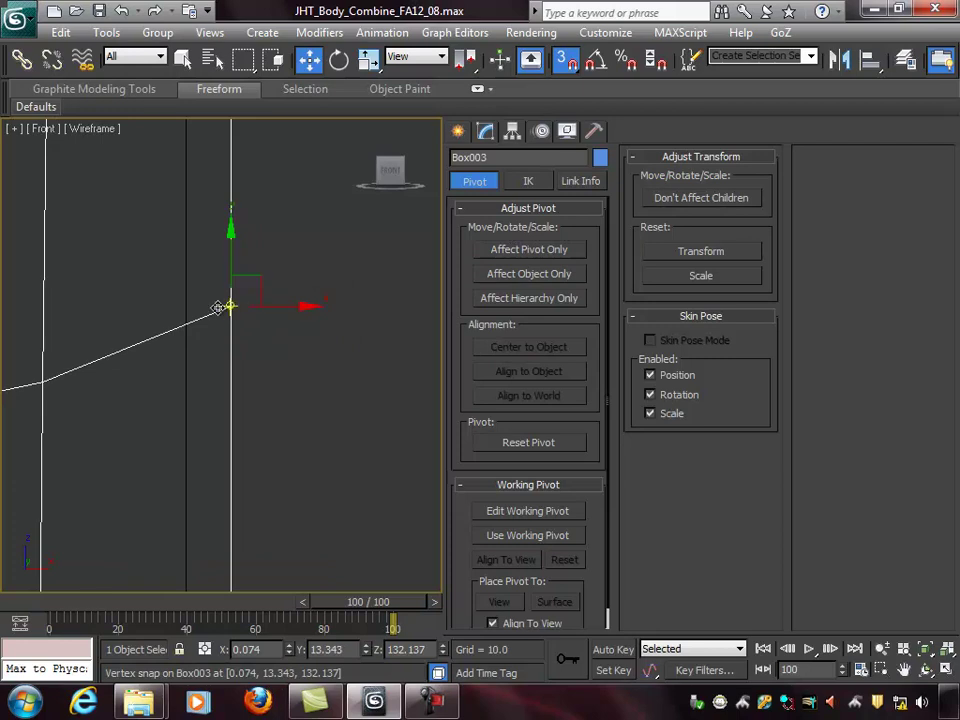
middle_click_drag(334, 311, 338, 328)
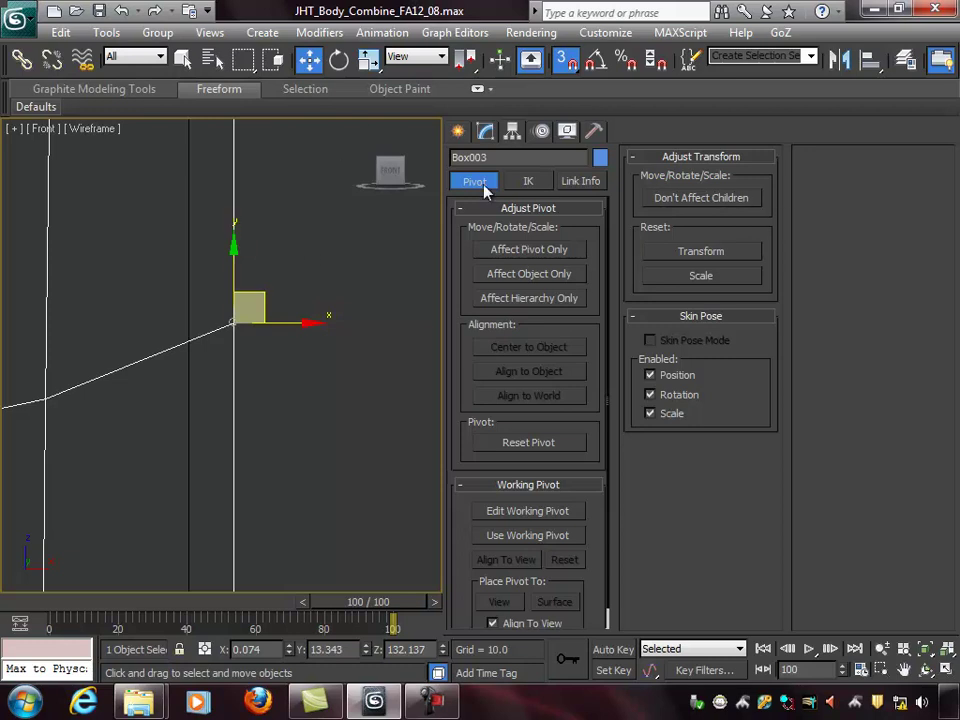
left_click(531, 251)
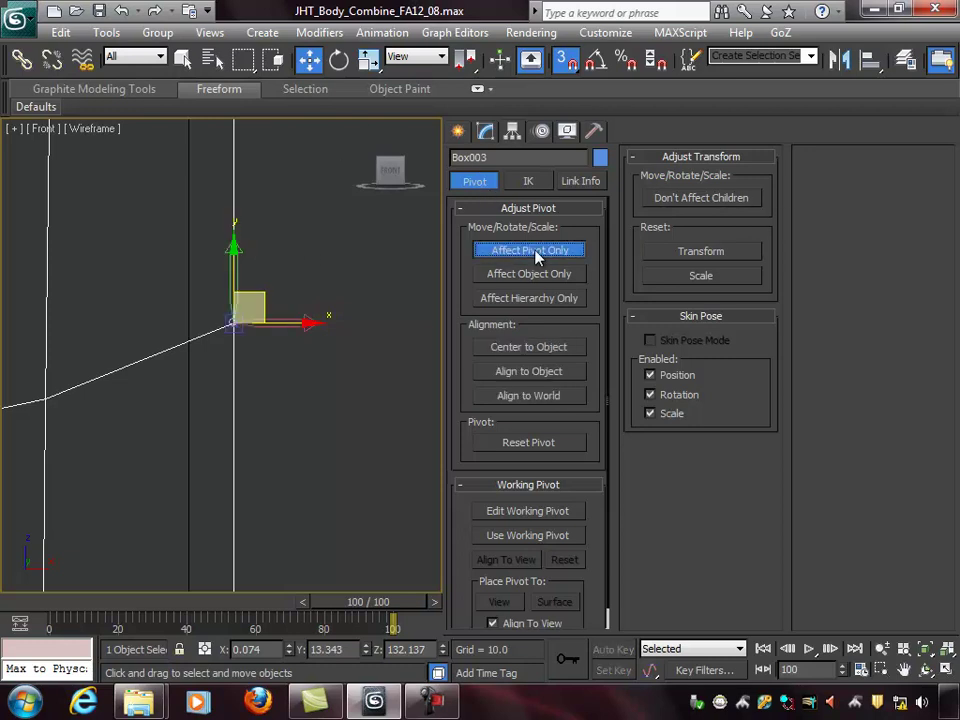
left_click(504, 260)
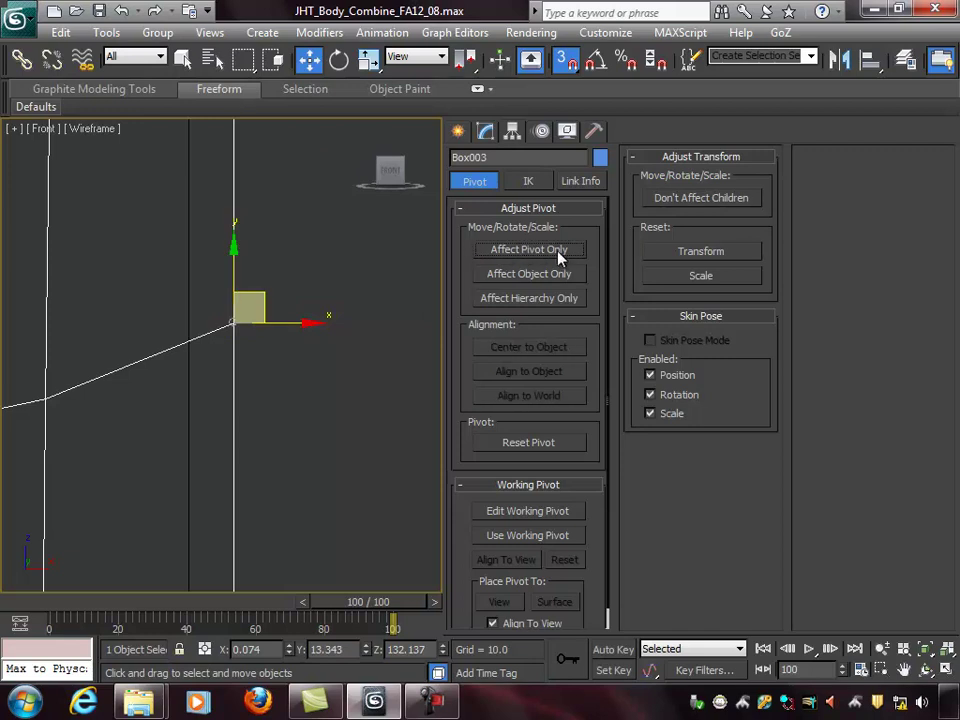
Mirror the half body across the X axis as a Copy with an offset of 0.0.
scroll(296, 302, "down", 5)
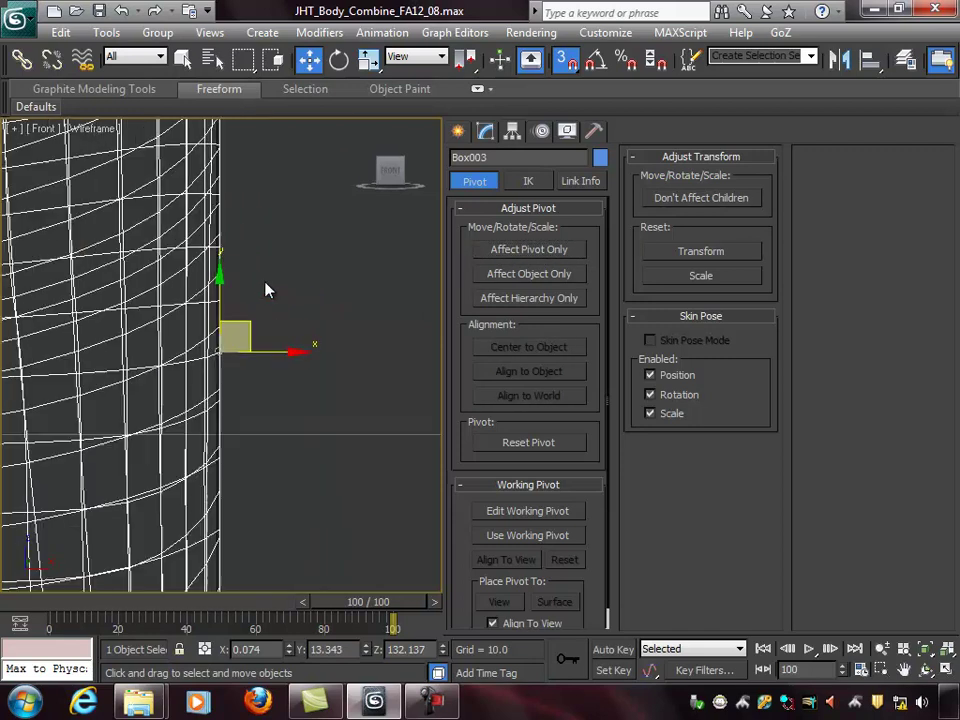
scroll(266, 290, "down", 4)
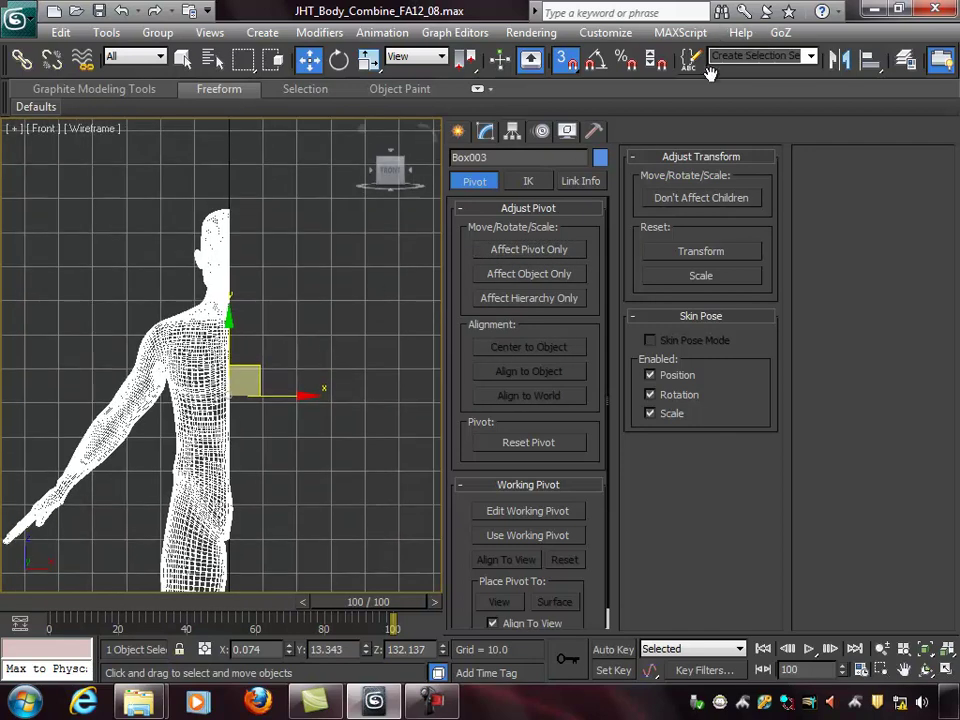
left_click(842, 58)
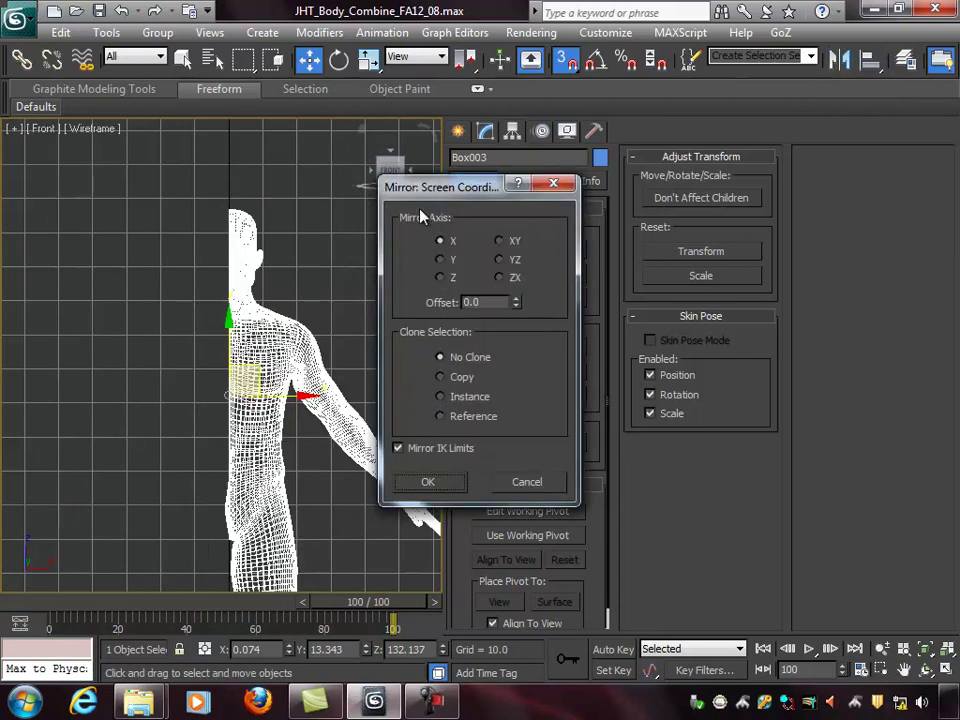
left_click(440, 379)
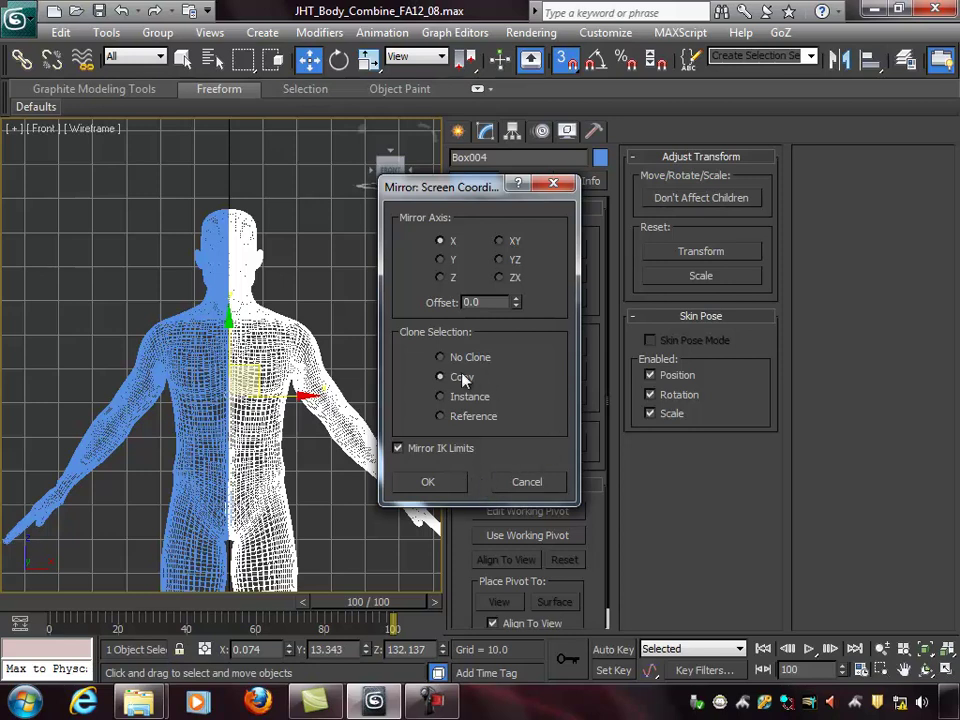
left_click(428, 483)
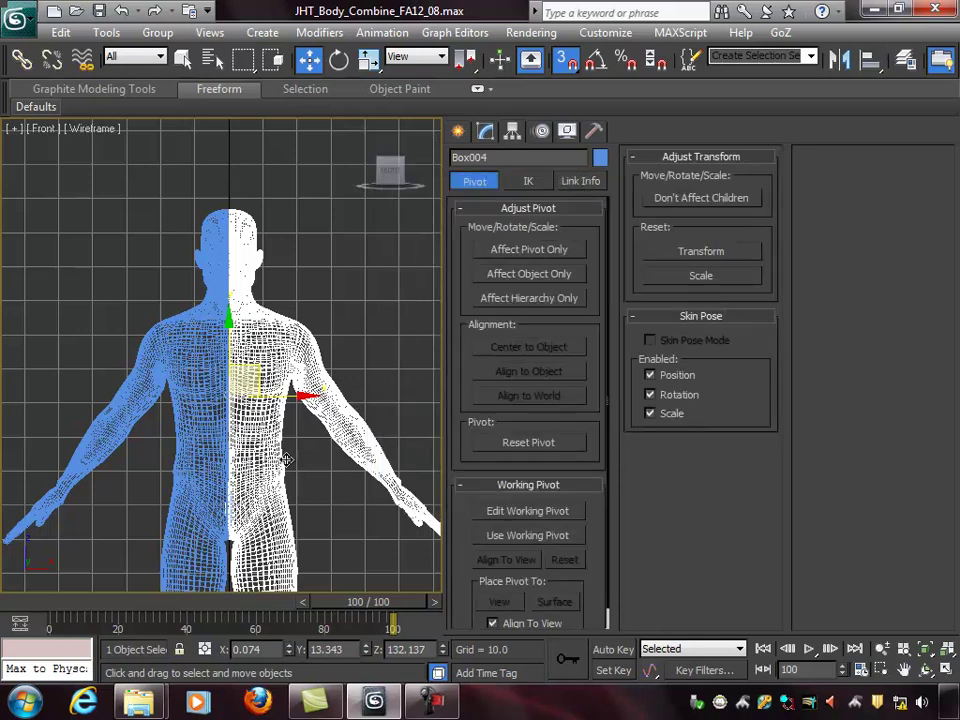
Clear the selection in the maximized Perspective view and examine the front seam between both halves from the torso up to the face.
scroll(285, 398, "up", 3)
middle_click_drag(282, 412, 313, 405)
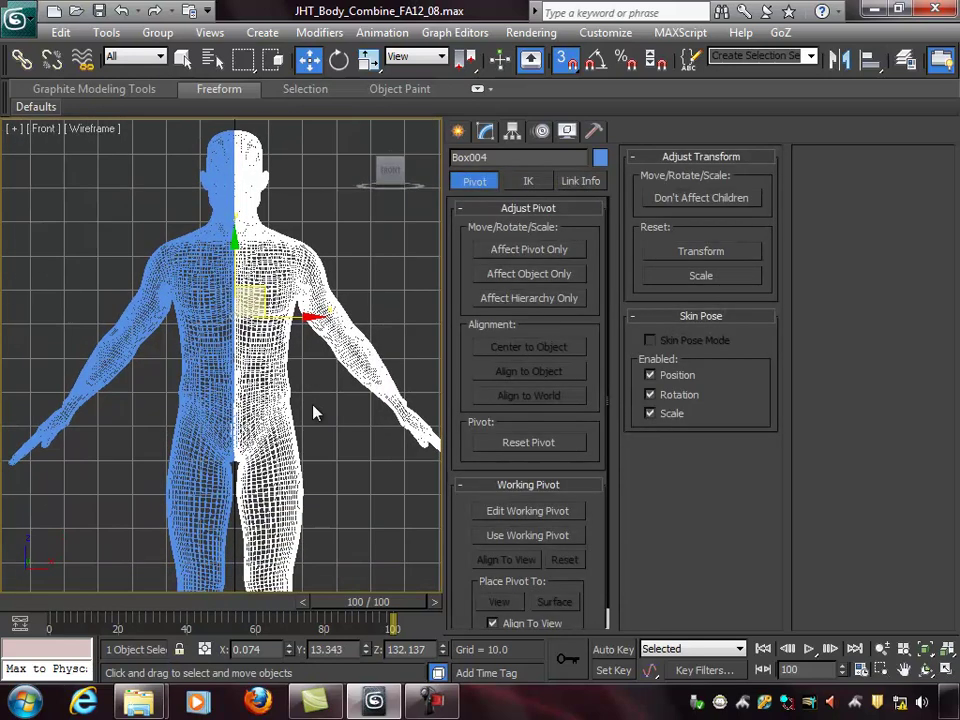
key("alt+w")
middle_click_drag(387, 471, 345, 474, "alt")
key("alt+w")
left_click(377, 334)
middle_click_drag(306, 392, 348, 359, "alt")
middle_click_drag(323, 436, 320, 255)
middle_click_drag(284, 433, 284, 394, "alt")
scroll(291, 464, "up", 1)
middle_click_drag(291, 464, 327, 406)
scroll(298, 399, "up", 5)
middle_click_drag(329, 298, 314, 425)
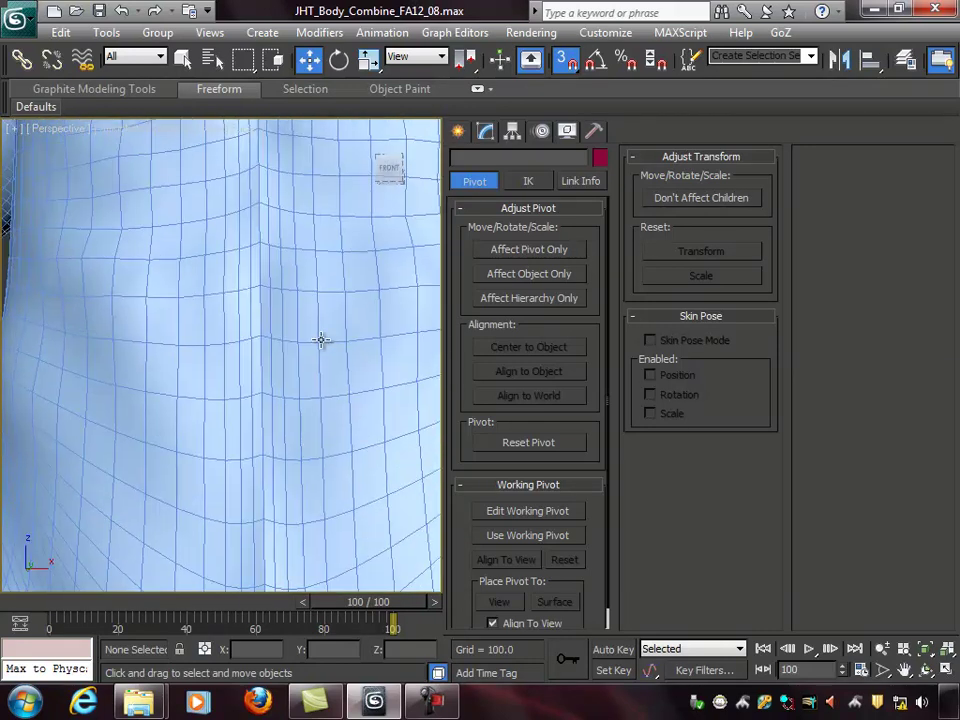
middle_click_drag(321, 341, 326, 376, "alt")
middle_click_drag(332, 276, 316, 473)
middle_click_drag(322, 205, 326, 430, "alt")
middle_click_drag(336, 258, 338, 284, "alt")
middle_click_drag(341, 180, 334, 372)
middle_click_drag(332, 286, 331, 318, "alt")
middle_click_drag(300, 229, 289, 480)
middle_click_drag(289, 335, 271, 300, "alt")
scroll(248, 344, "up", 1)
scroll(250, 345, "down", 1)
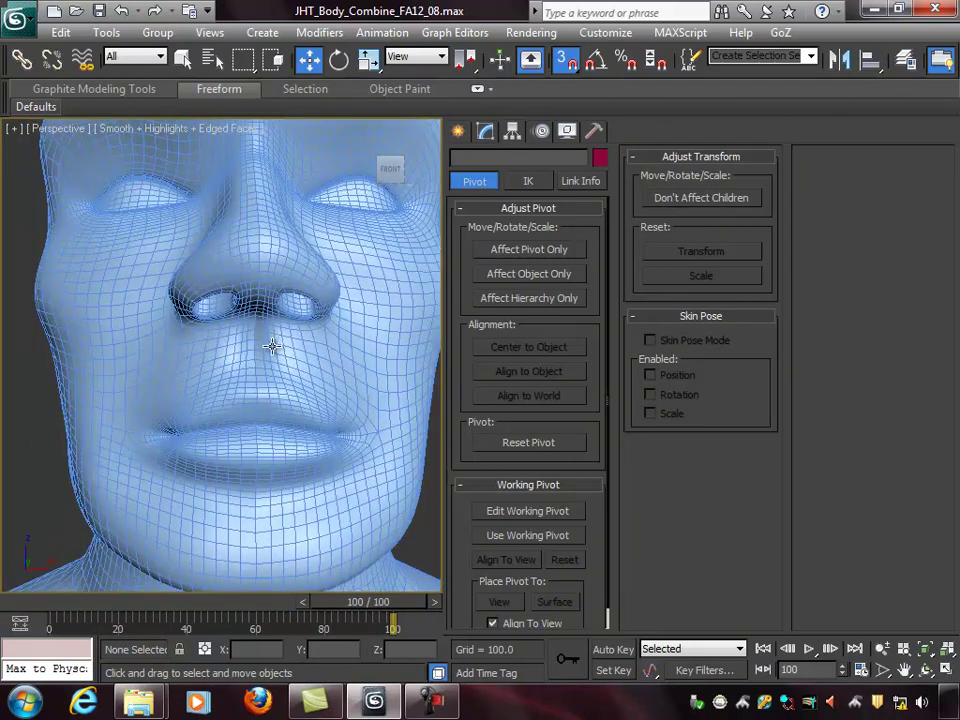
middle_click_drag(285, 356, 299, 341, "alt")
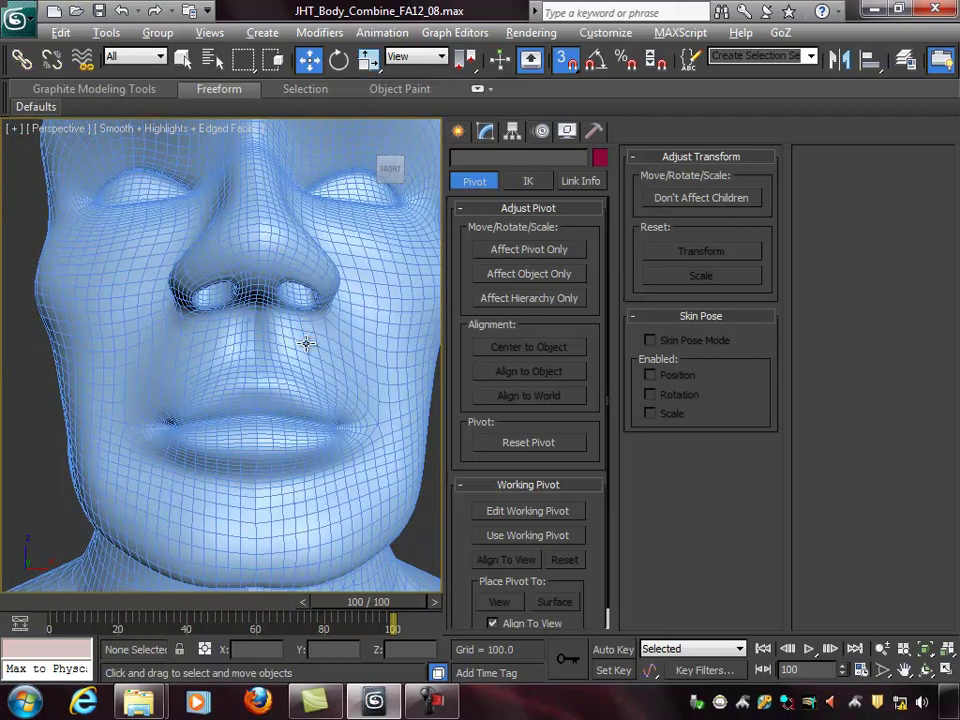
Examine the seam between the two halves along the buttocks and back, then check the whole figure from the front.
middle_click_drag(300, 276, 206, 381)
middle_click_drag(225, 510, 263, 332)
middle_click_drag(257, 403, 272, 299)
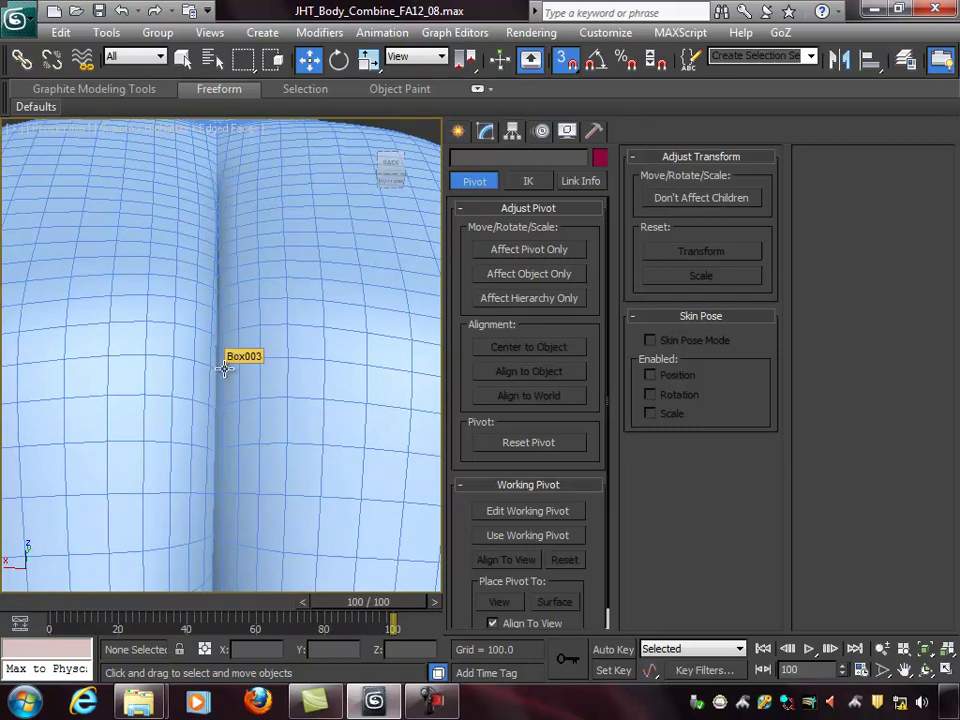
middle_click_drag(207, 343, 214, 362, "alt")
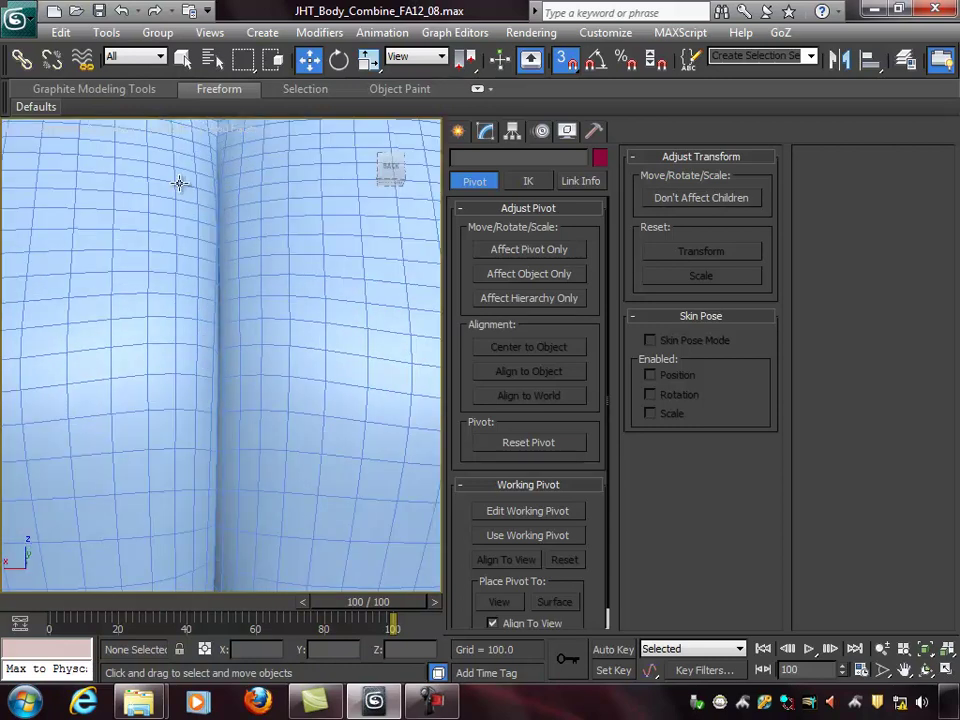
middle_click_drag(251, 456, 286, 486, "alt")
scroll(298, 378, "down", 4)
scroll(286, 486, "down", 4)
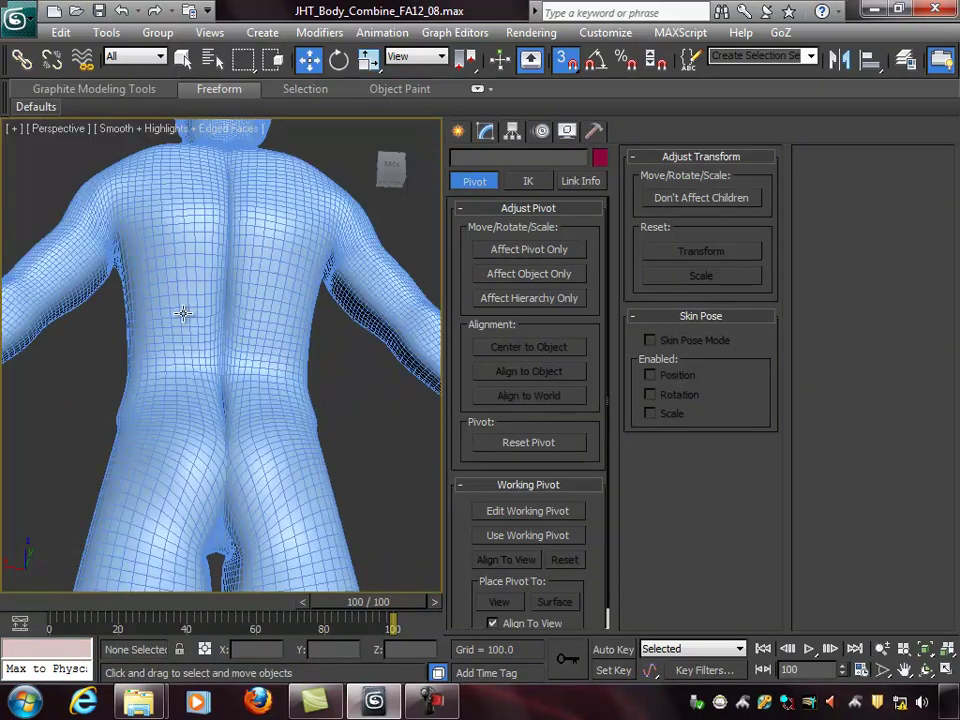
middle_click_drag(184, 315, 476, 379, "alt")
middle_click_drag(166, 341, 216, 354, "alt")
middle_click_drag(245, 290, 255, 411)
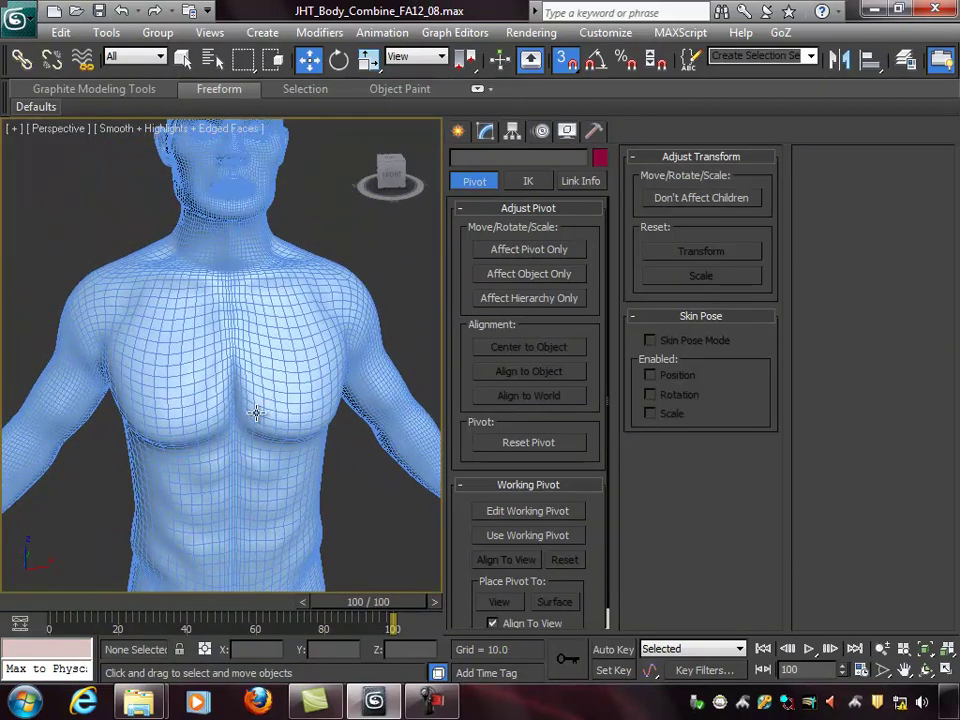
scroll(214, 297, "down", 4)
Attach the mirrored half to the original half body so both form one editable poly object.
left_click(216, 318)
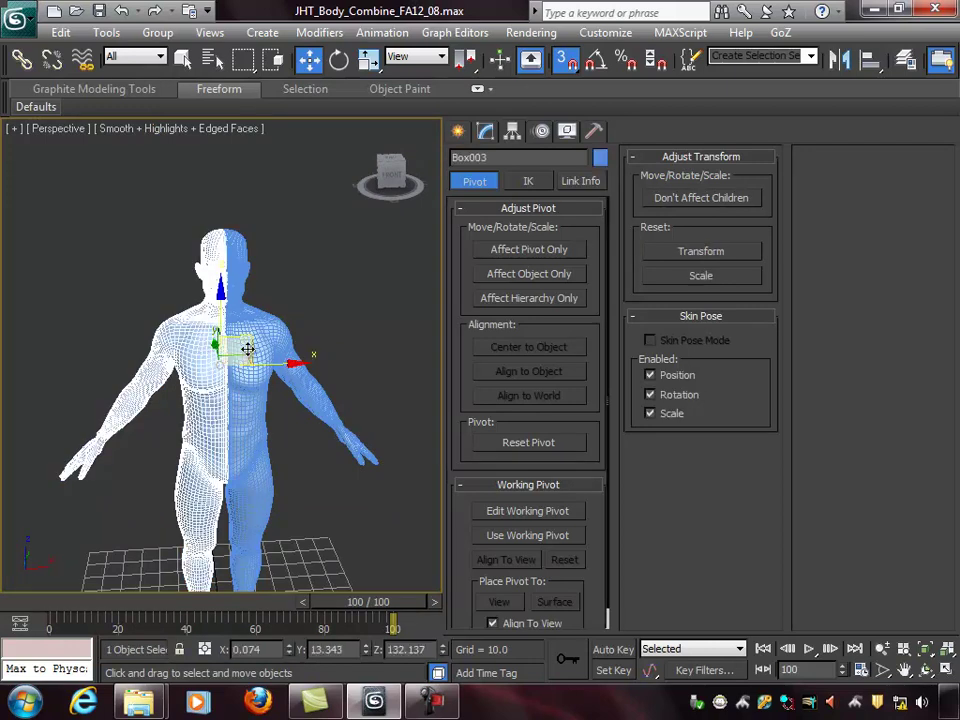
middle_click_drag(207, 352, 300, 456, "alt")
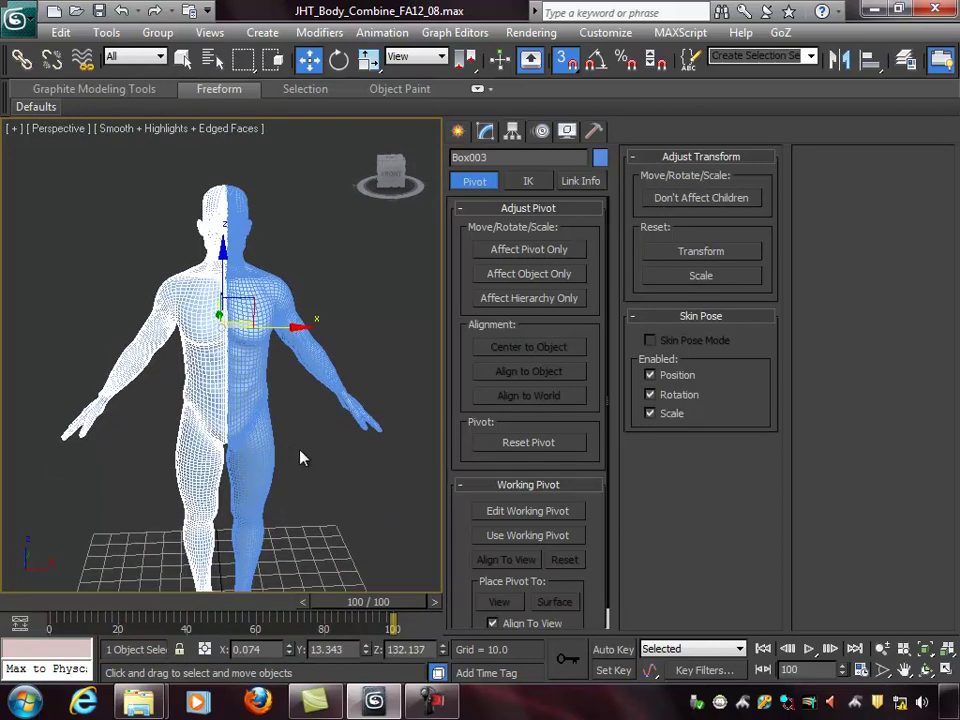
left_click(485, 132)
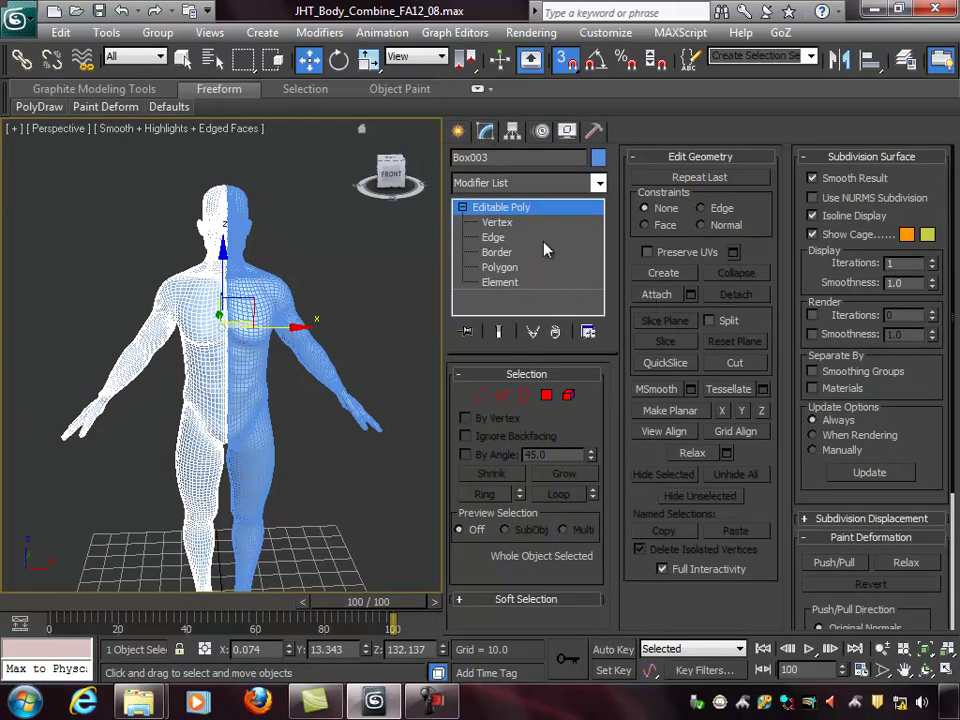
left_click(658, 294)
left_click(310, 365)
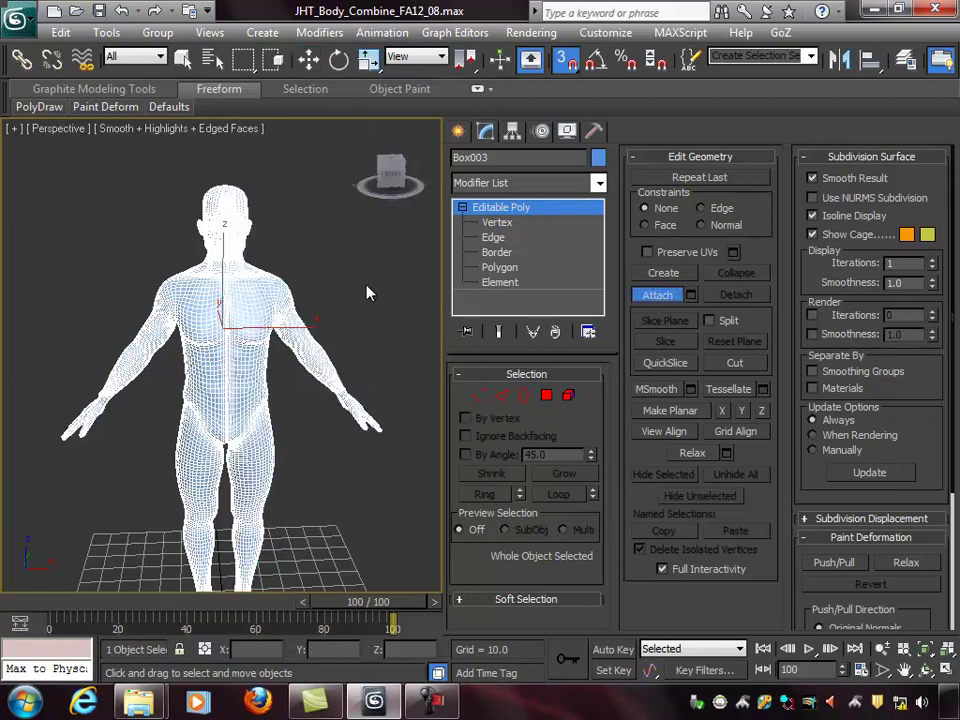
Finish attaching and switch the combined body to vertex editing.
mouse_move(296, 330)
middle_mouse_down("alt")
mouse_move(422, 303)
mouse_move(291, 313)
middle_mouse_up("alt")
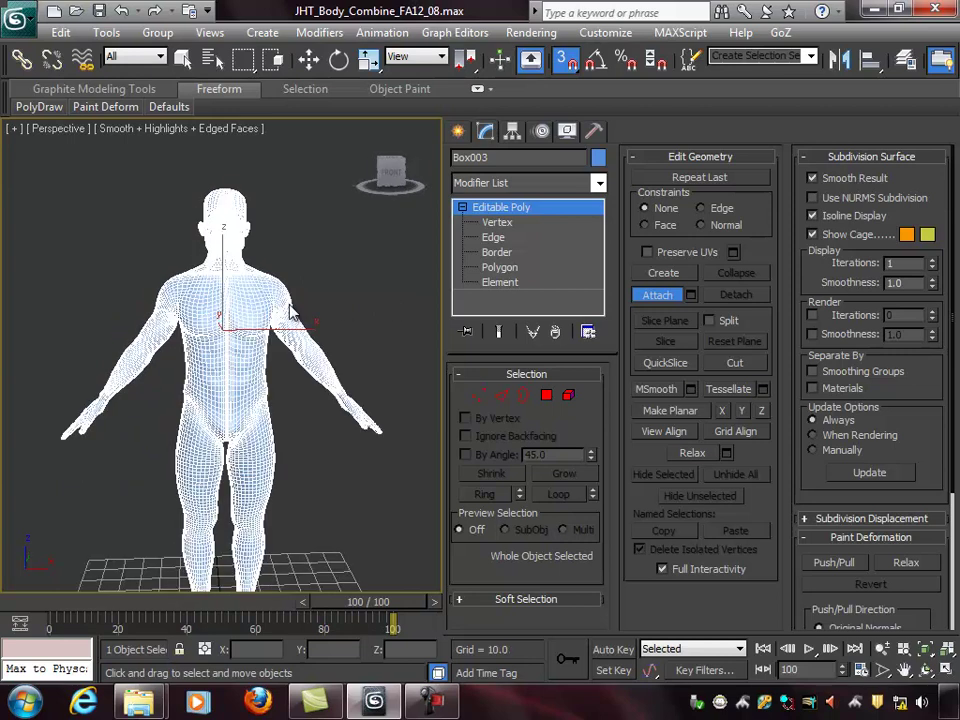
key("w")
right_click(380, 268)
middle_click_drag(250, 238, 260, 330, "alt")
left_click(480, 397)
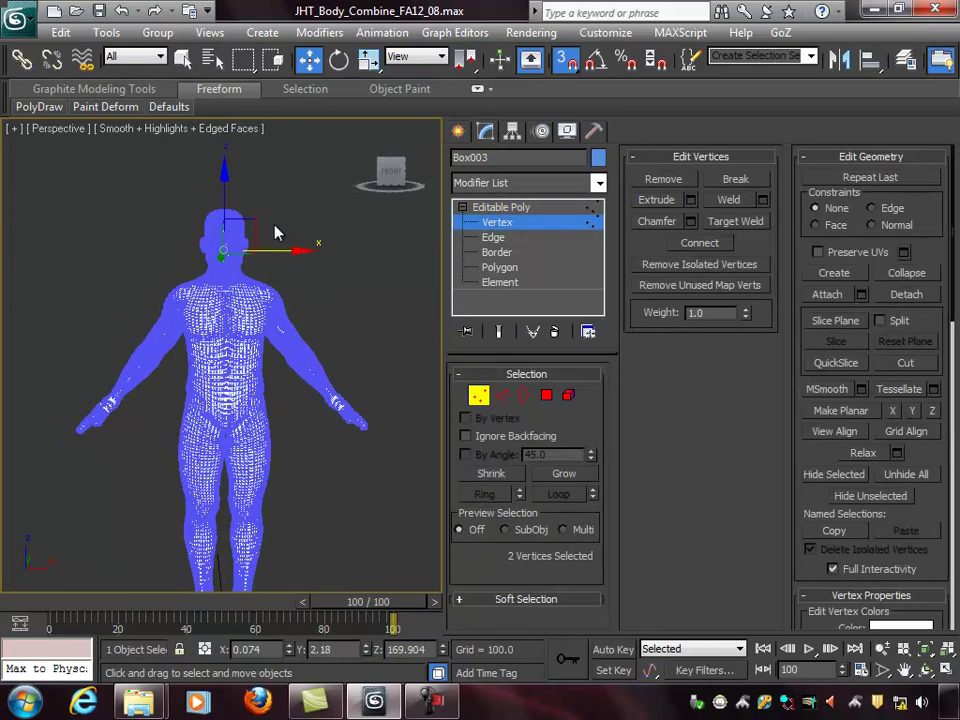
Select the narrow strip of centre-line vertices down the head and neck in the maximized Front view.
scroll(253, 315, "up", 4)
middle_click_drag(261, 268, 267, 331)
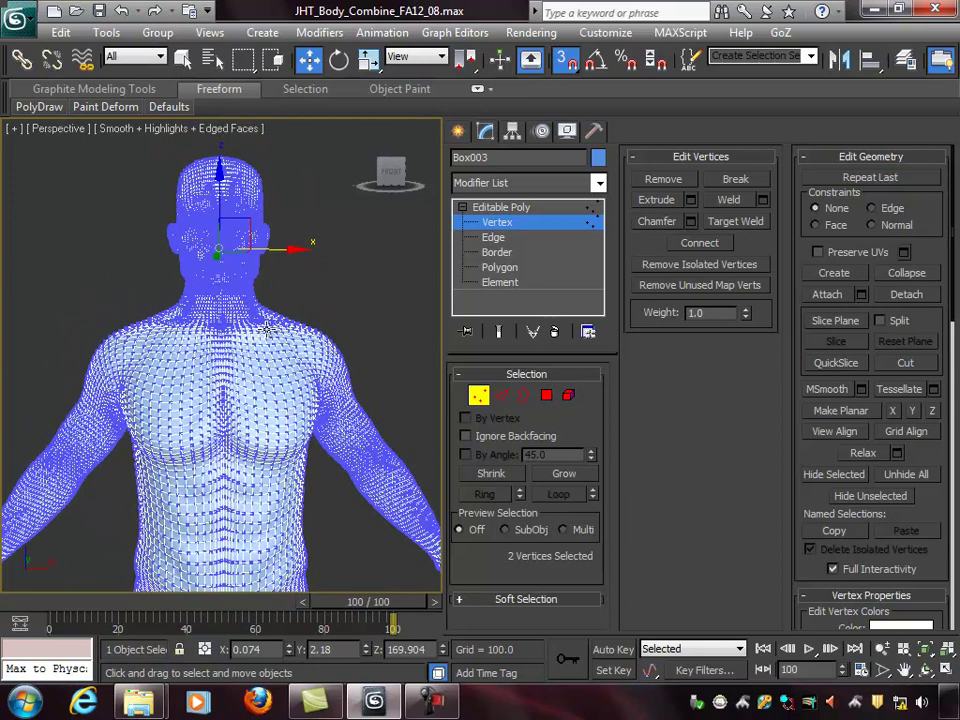
scroll(258, 256, "up", 4)
middle_click_drag(267, 261, 269, 275)
key("alt+w")
middle_click_drag(376, 232, 338, 291)
key("alt+w")
left_click(351, 253)
scroll(289, 294, "up", 6)
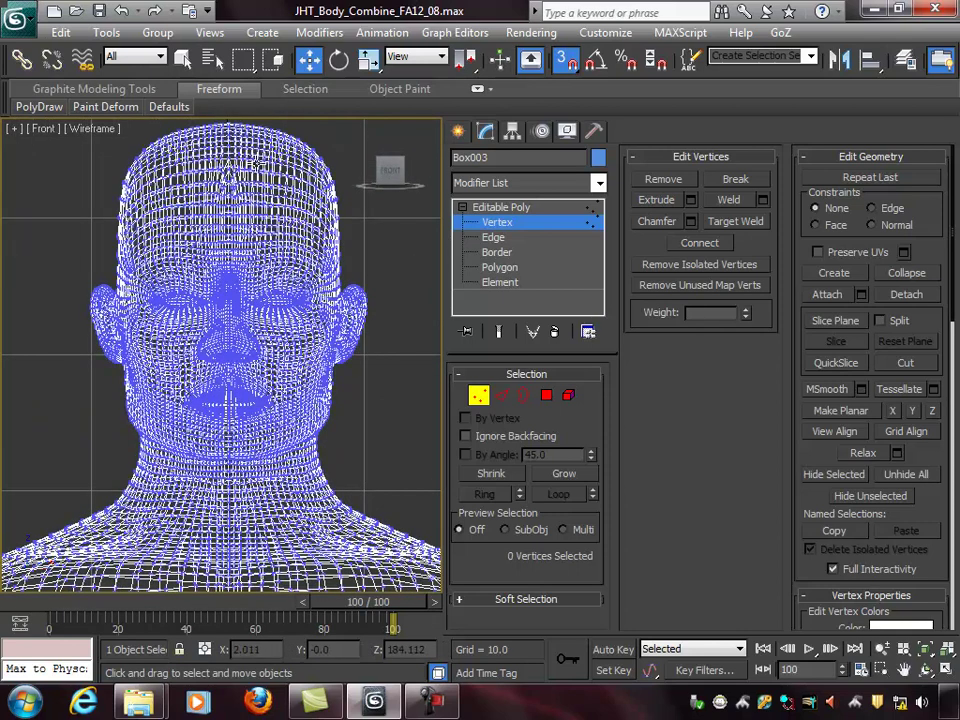
middle_click_drag(232, 140, 241, 152)
left_click_drag(241, 271, 254, 684)
middle_click_drag(298, 470, 290, 110)
scroll(282, 306, "down", 3)
middle_click_drag(289, 361, 289, 207)
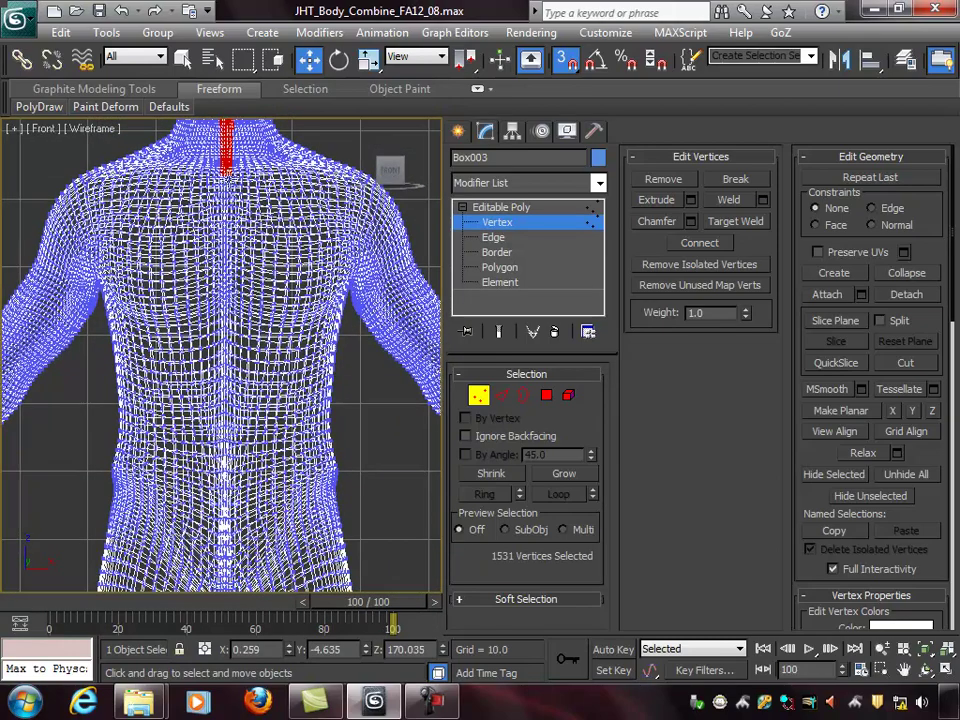
left_click_drag(218, 169, 240, 222, "shift")
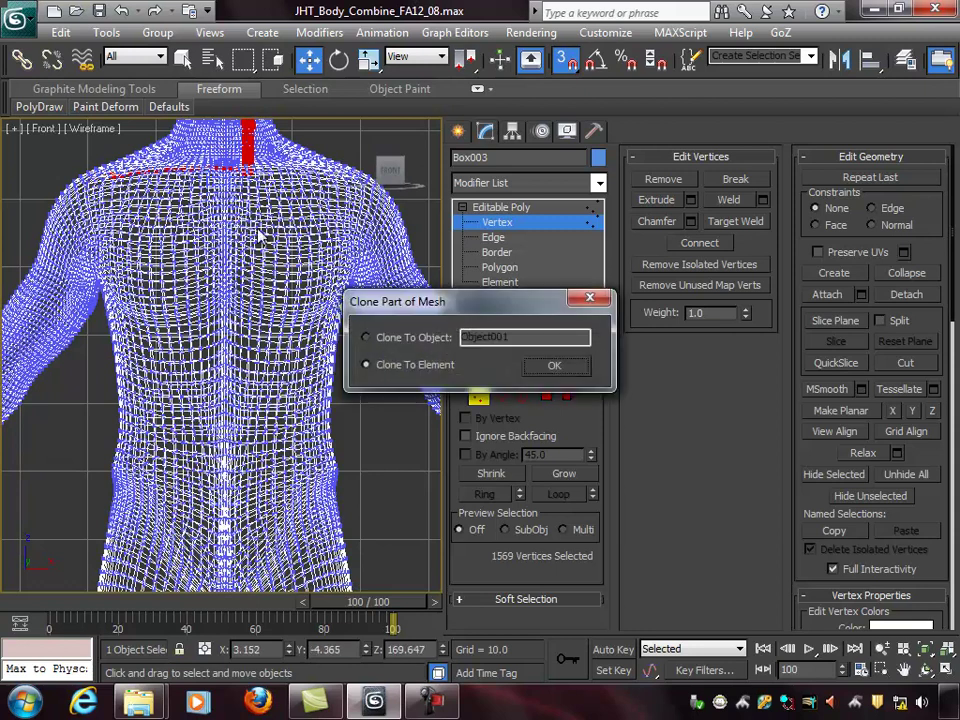
left_click(590, 298)
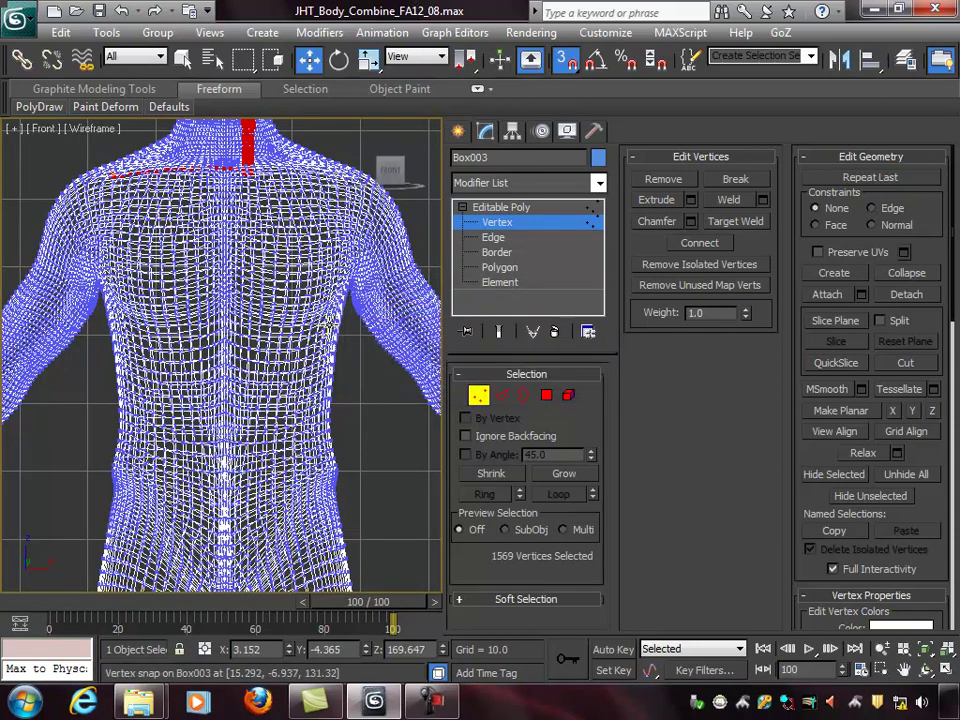
key("ctrl+z")
Remove the stray shoulder vertices from the selection, keeping the centre-line strip on the head and neck.
middle_click_drag(321, 204, 328, 266)
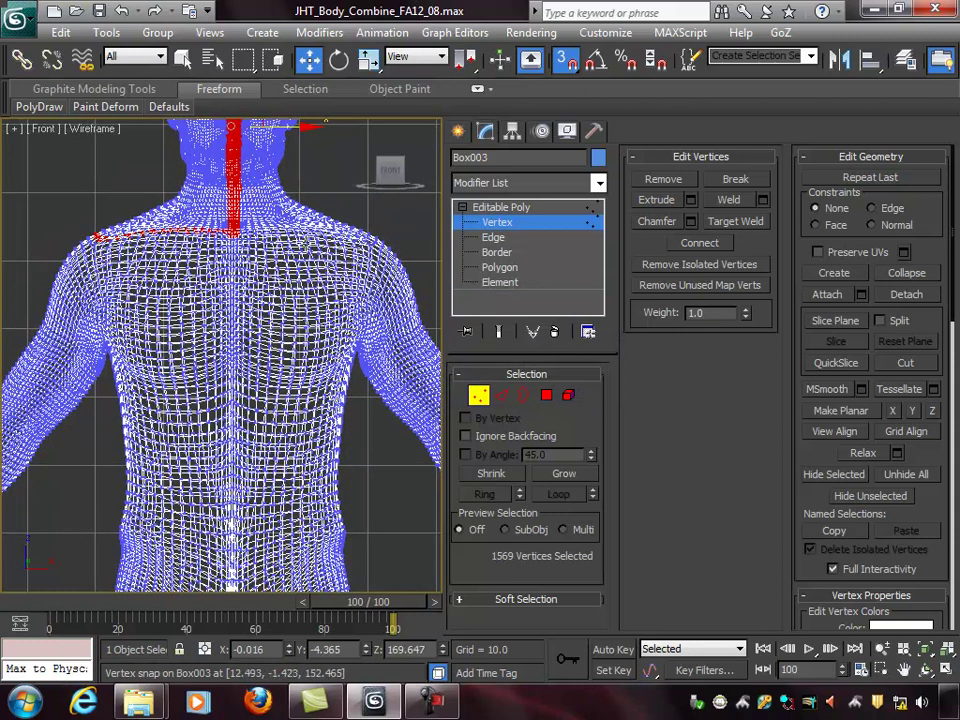
left_click_drag(59, 198, 226, 300, "alt")
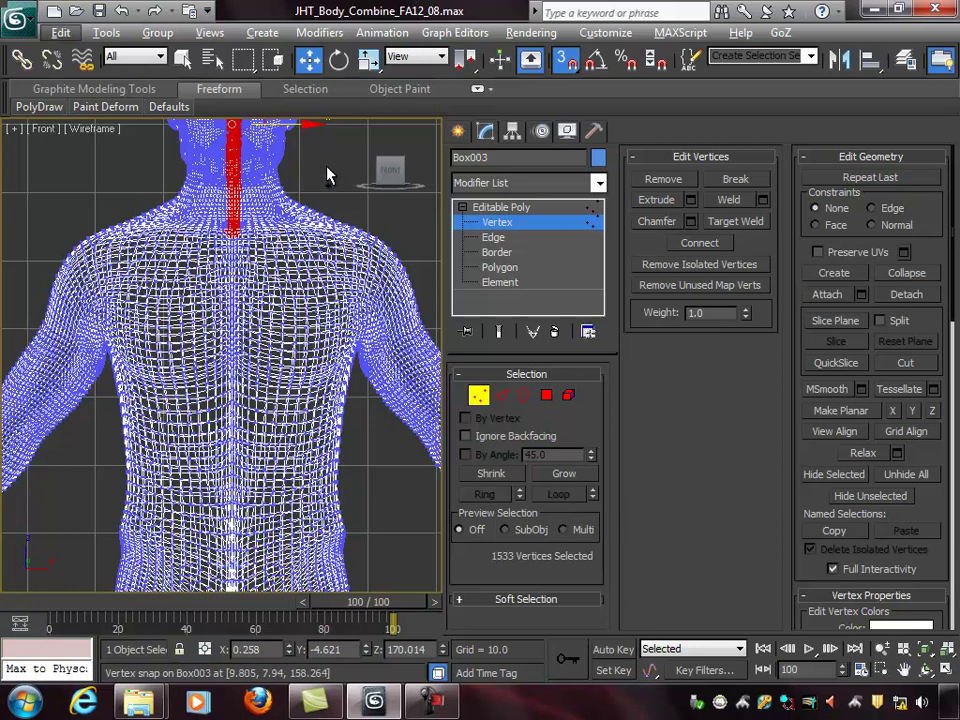
left_click_drag(231, 232, 262, 374, "ctrl")
key("ctrl+z")
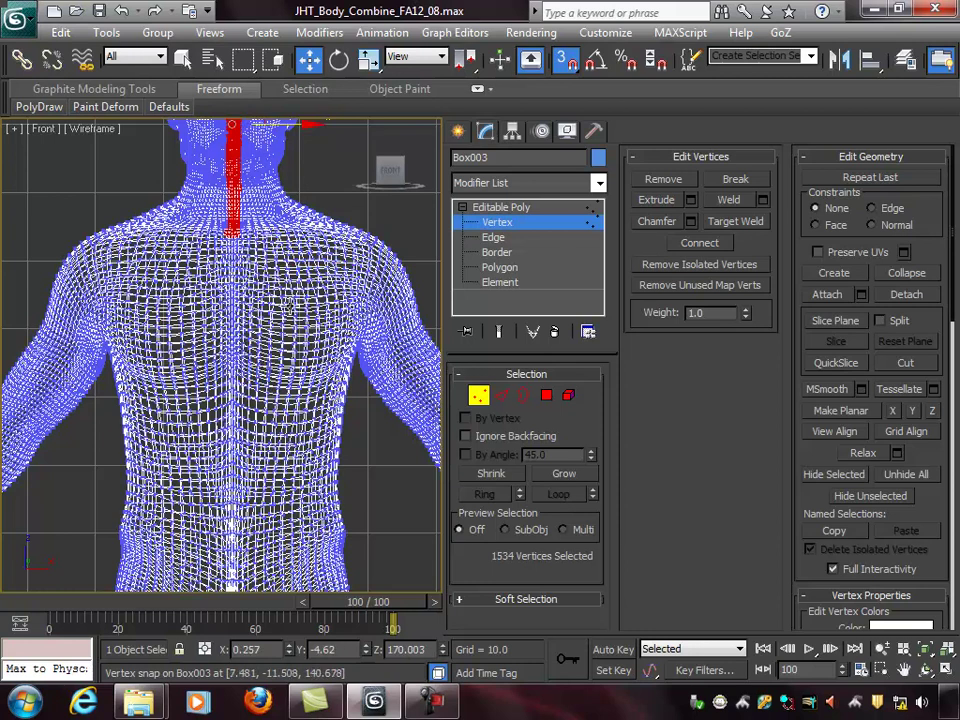
scroll(300, 306, "down", 5)
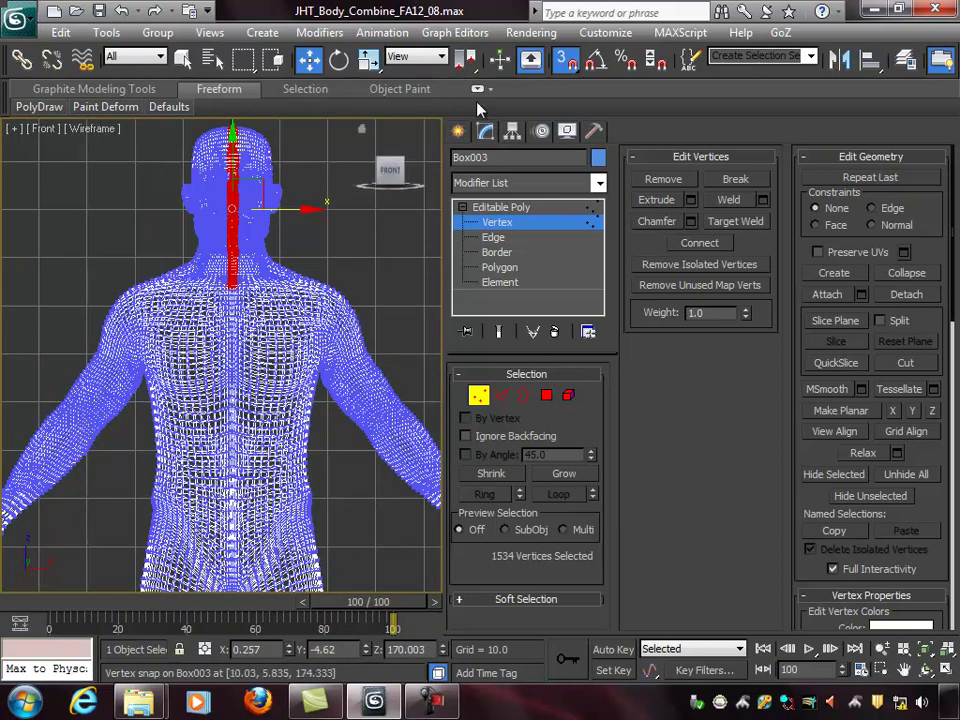
Turn off 3D snapping and extend the vertex selection down the torso's centre line to the crotch with the Select tool.
left_click(565, 62)
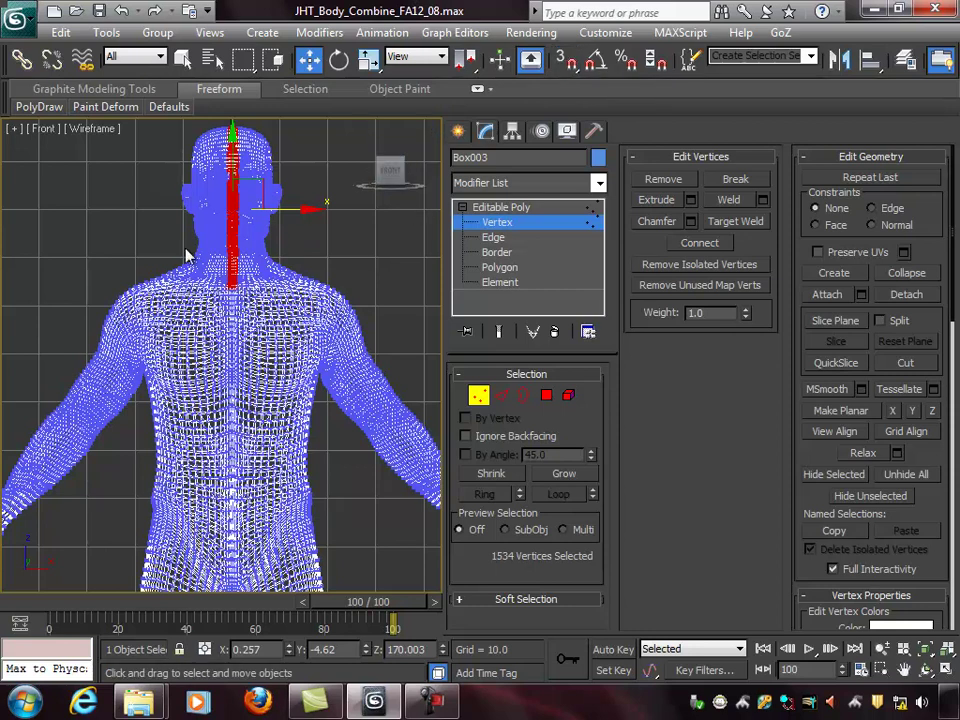
left_click_drag(228, 284, 239, 321, "ctrl")
key("ctrl+z")
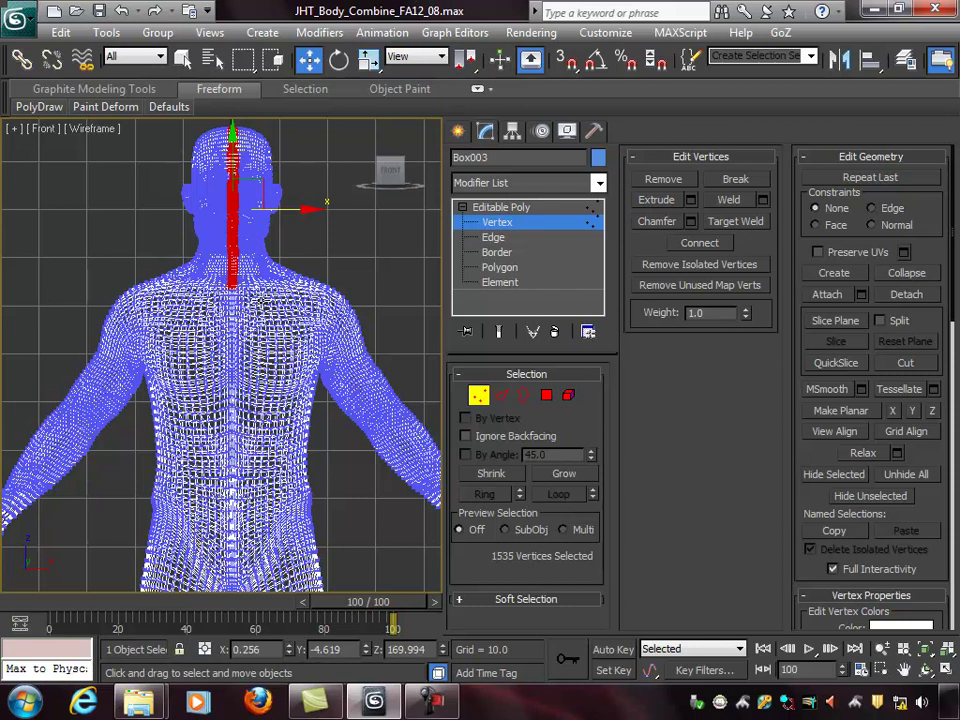
key("q")
left_click(229, 288, "ctrl")
left_click_drag(246, 571, 243, 577, "ctrl")
middle_click_drag(303, 469, 307, 293)
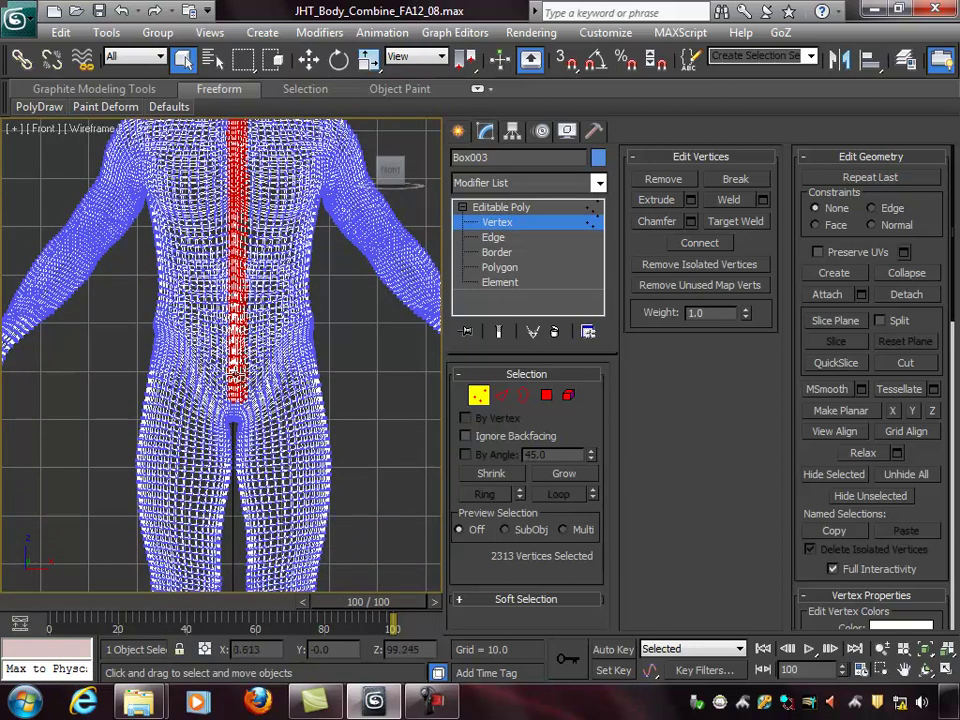
left_click_drag(226, 387, 245, 436, "ctrl")
scroll(287, 310, "down", 4)
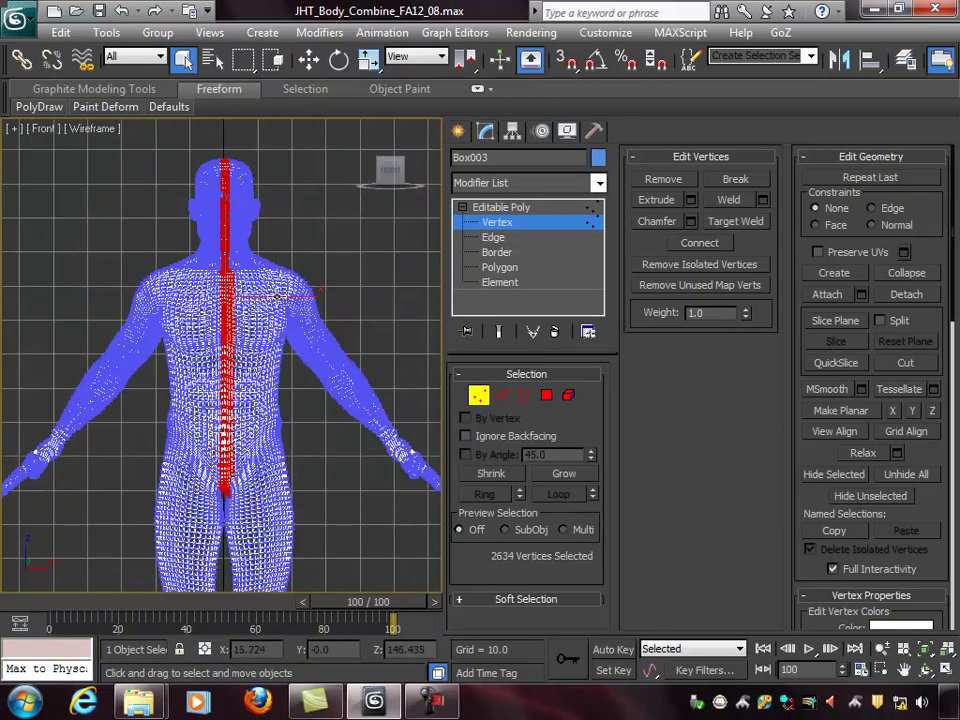
Try to weld the selected centre-line vertices in the maximized Perspective view with a threshold of 0.01.
key("alt+w")
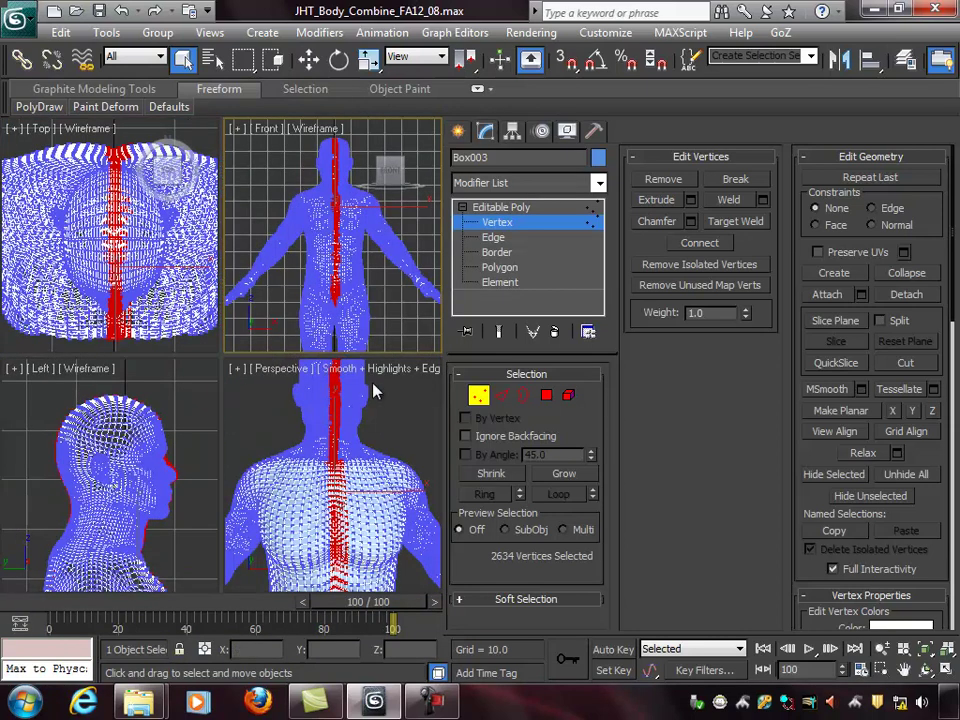
middle_click(358, 490)
key("alt+w")
middle_click_drag(304, 474, 258, 428, "alt")
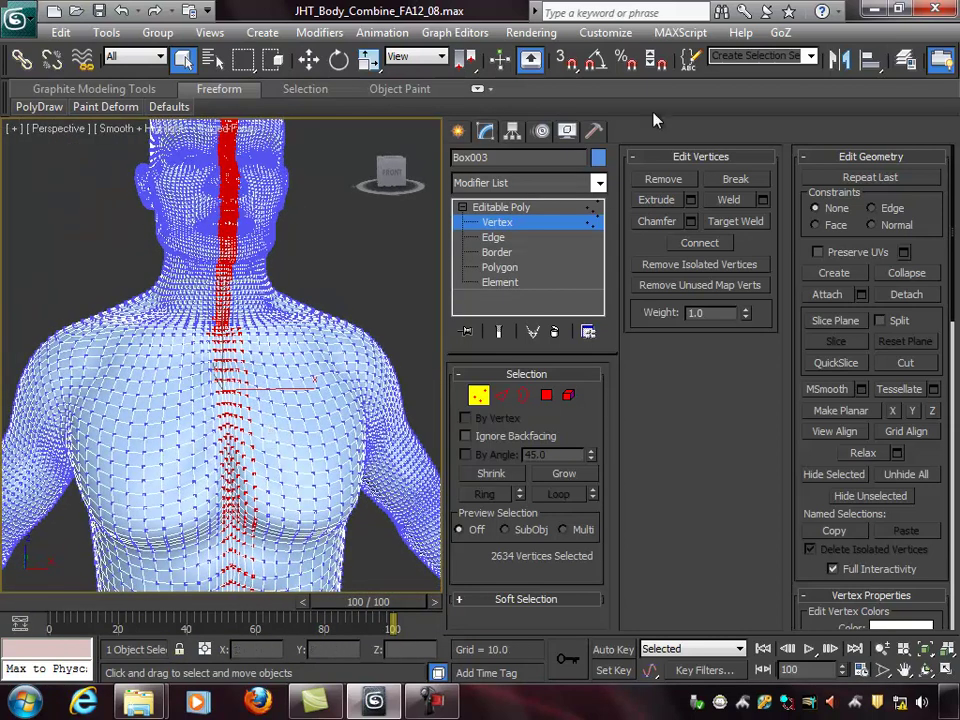
left_click(763, 200)
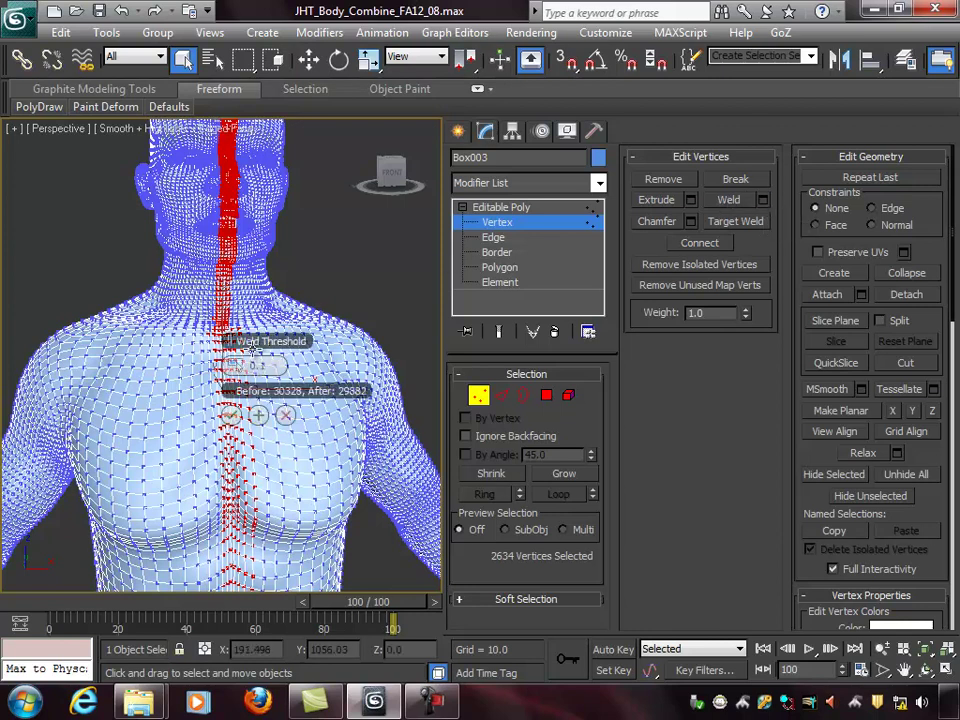
left_click_drag(234, 342, 341, 211)
double_click(339, 231)
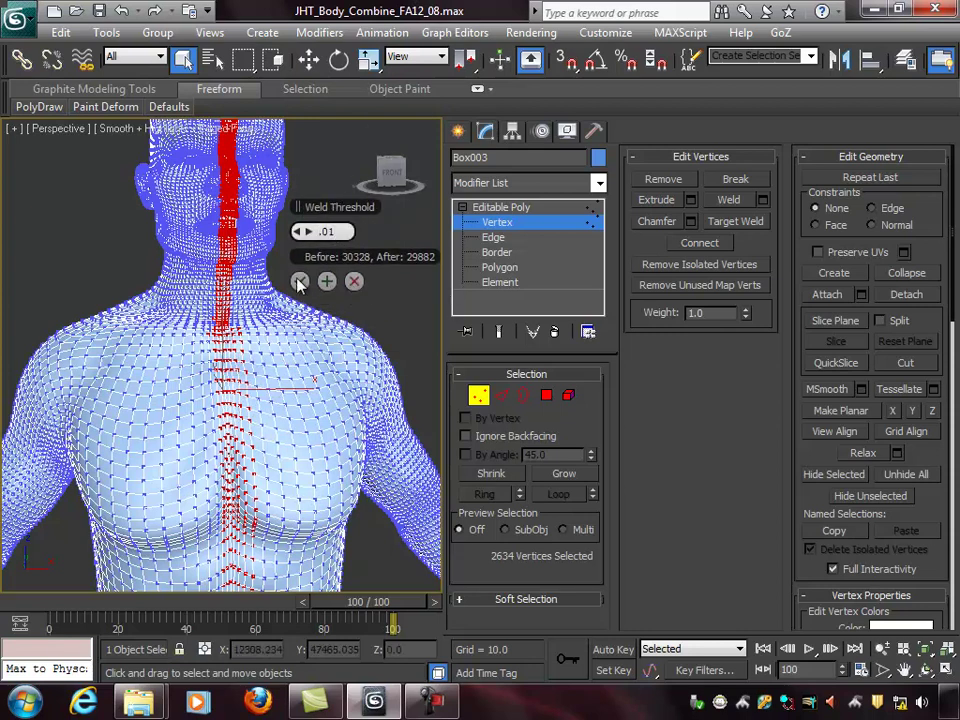
key("Return")
Examine the weld preview around the lips, undo the last selection addition and cancel the weld.
scroll(178, 200, "up", 5)
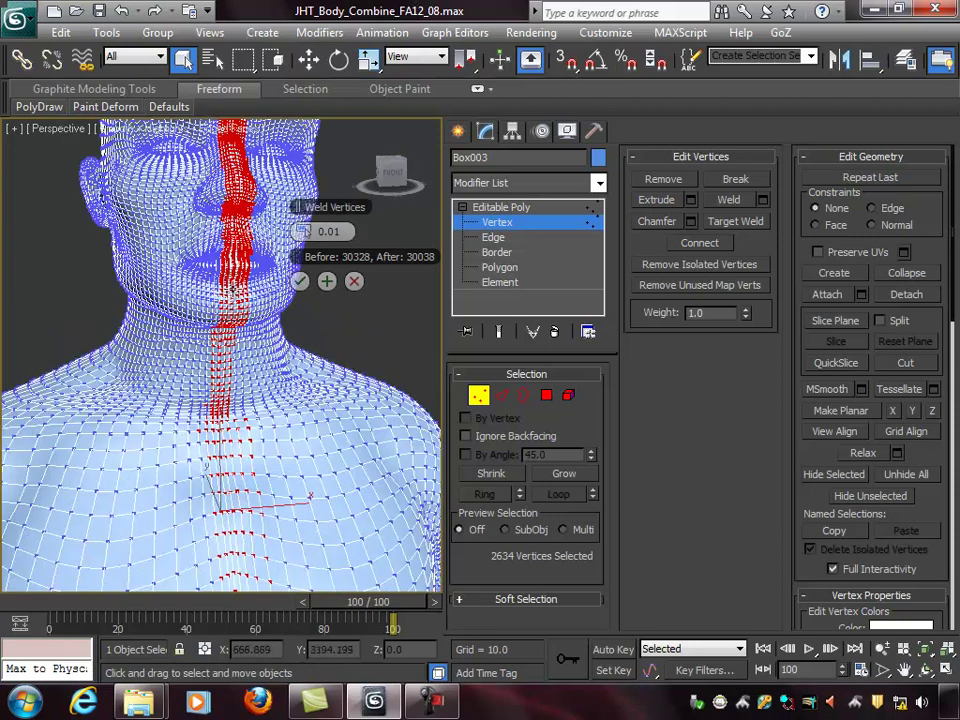
scroll(232, 286, "up", 6)
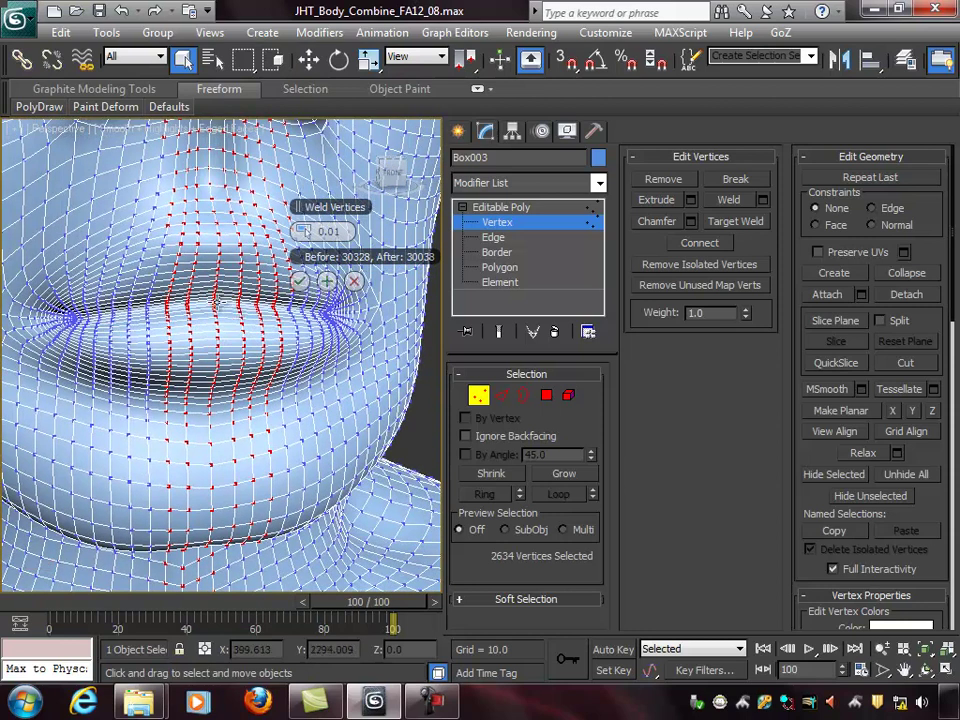
scroll(240, 338, "up", 5)
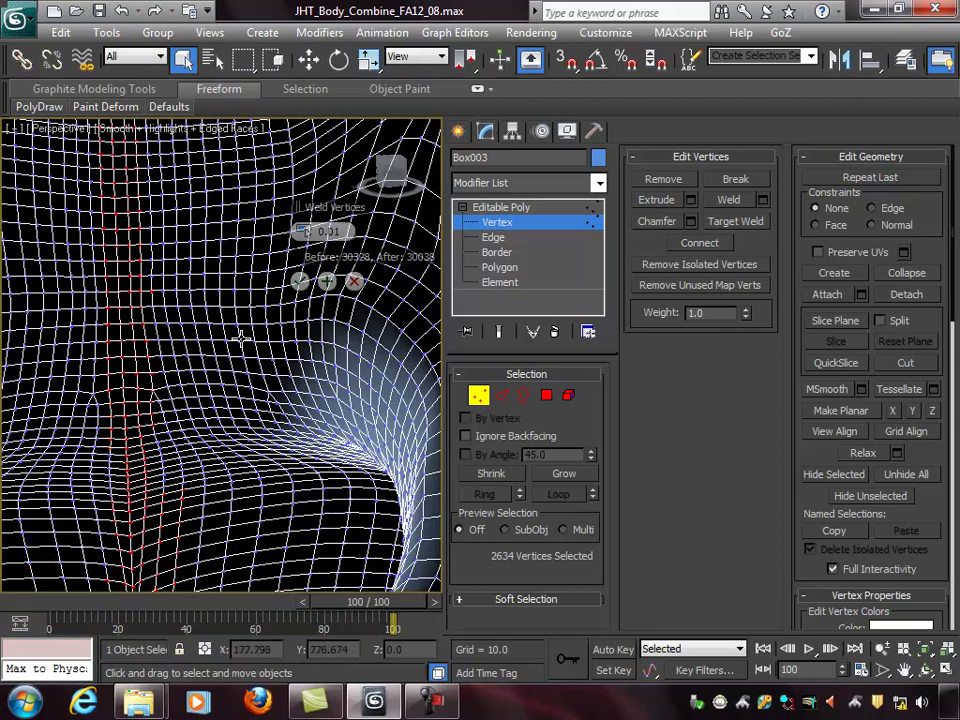
scroll(240, 338, "down", 3)
key("ctrl+z")
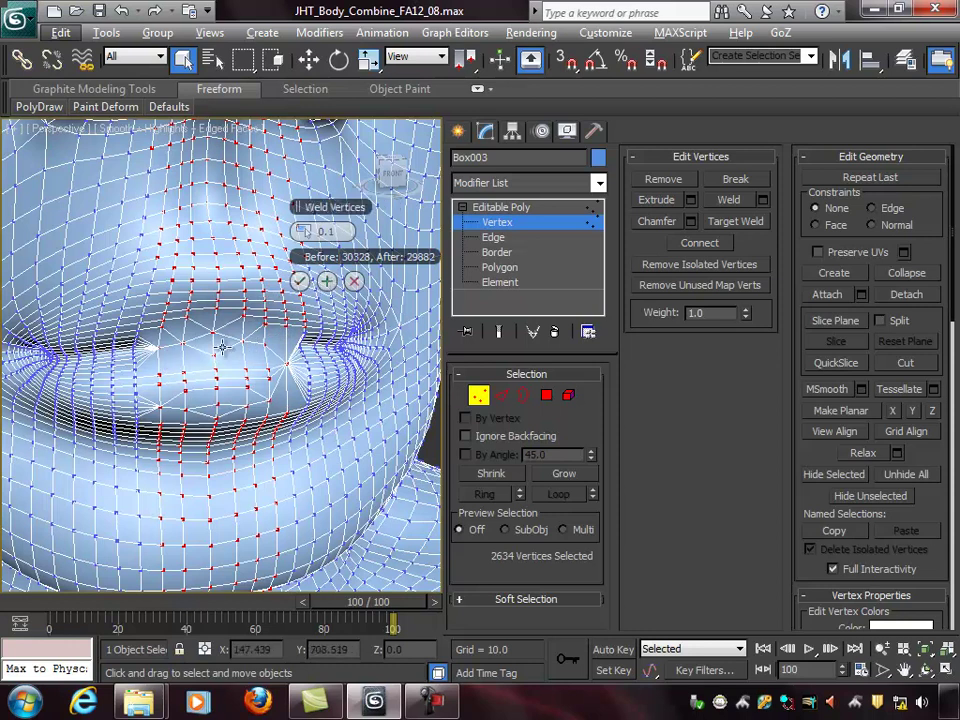
key("ctrl+z")
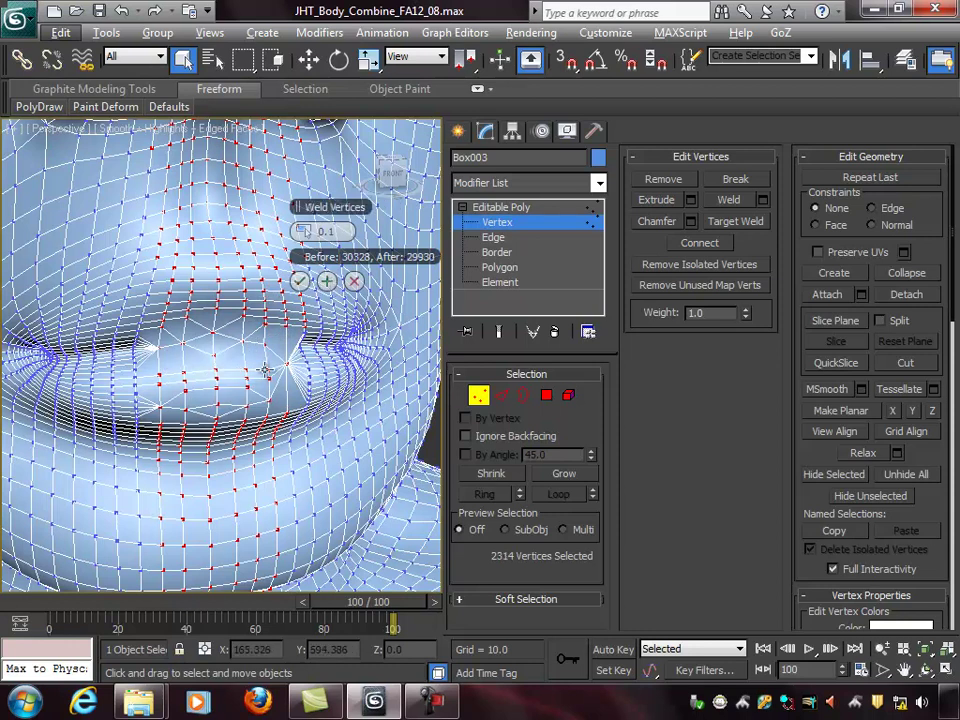
left_click(354, 281)
Weld the selected centre-line vertices with a threshold of 0.01, checking the preview on the lips.
middle_click_drag(287, 336, 295, 320, "alt")
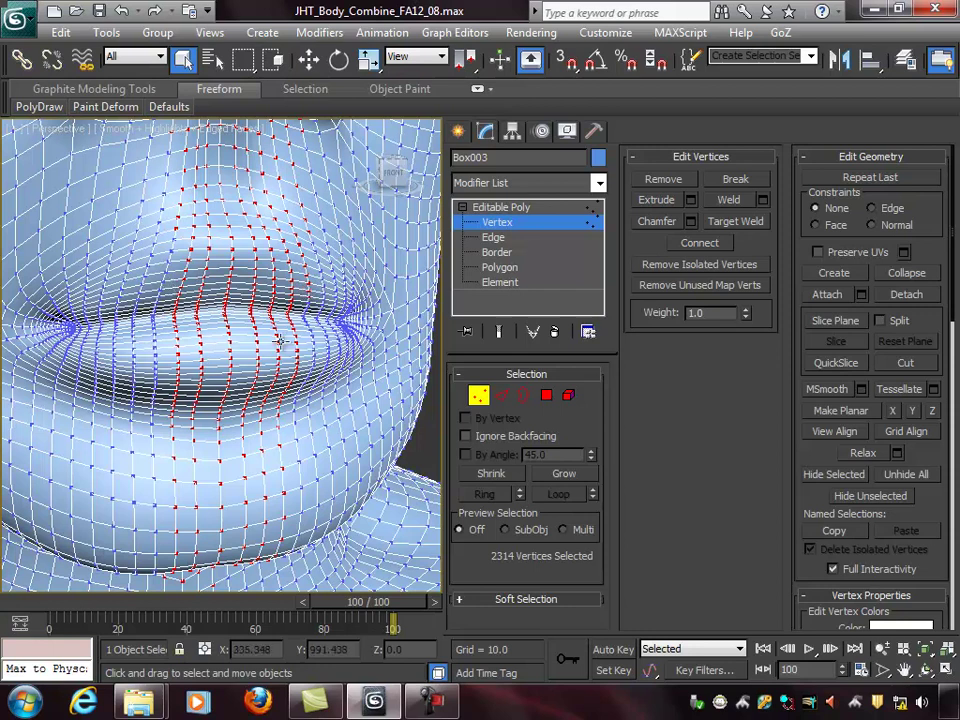
left_click(762, 200)
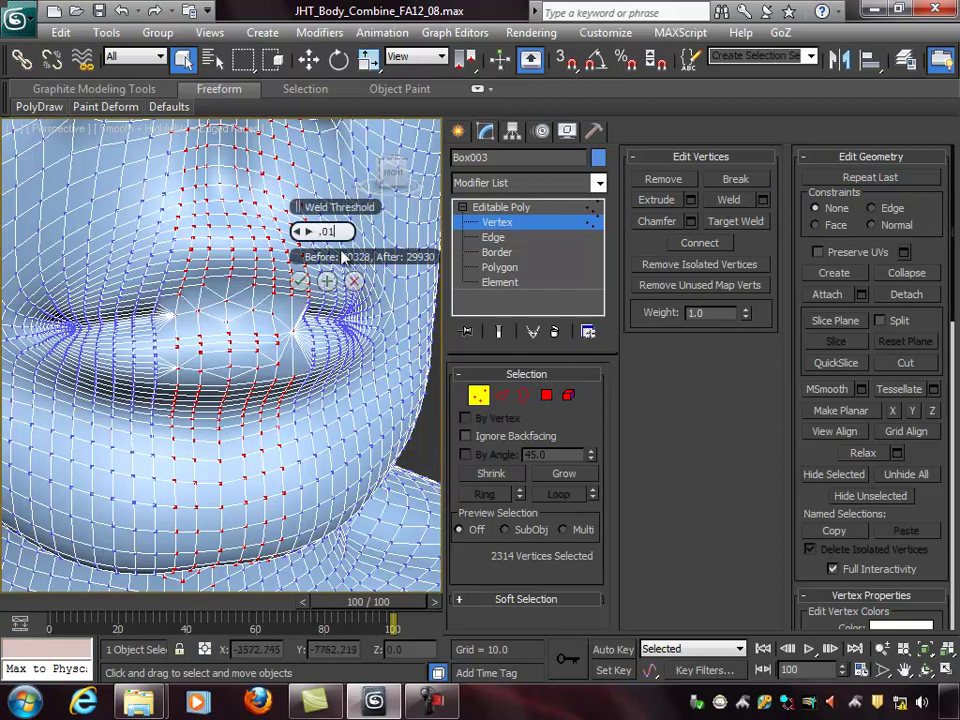
key("Return")
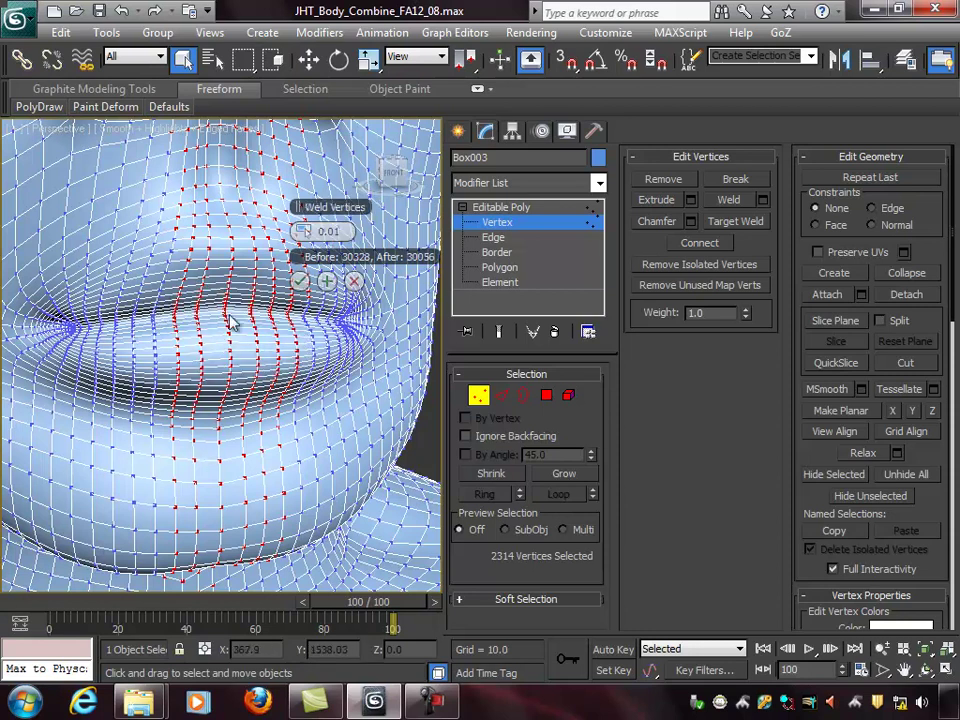
middle_click_drag(246, 299, 262, 314)
scroll(263, 317, "up", 1)
scroll(266, 322, "down", 1)
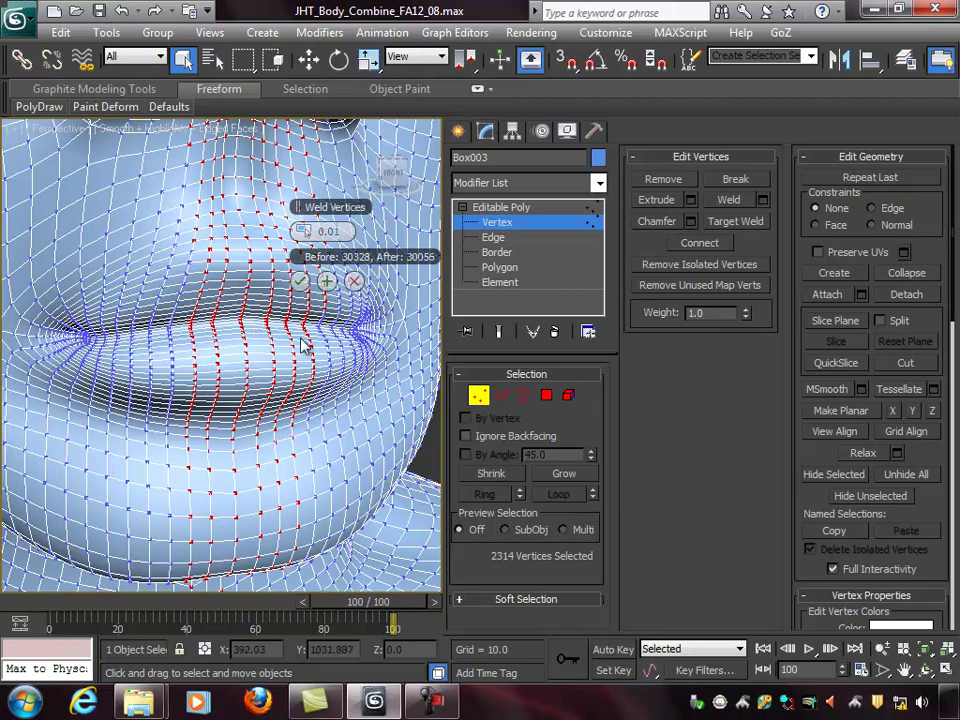
left_click(300, 281)
Leave vertex editing, check the welded mesh on the head and torso, and reselect the body.
scroll(350, 338, "down", 3)
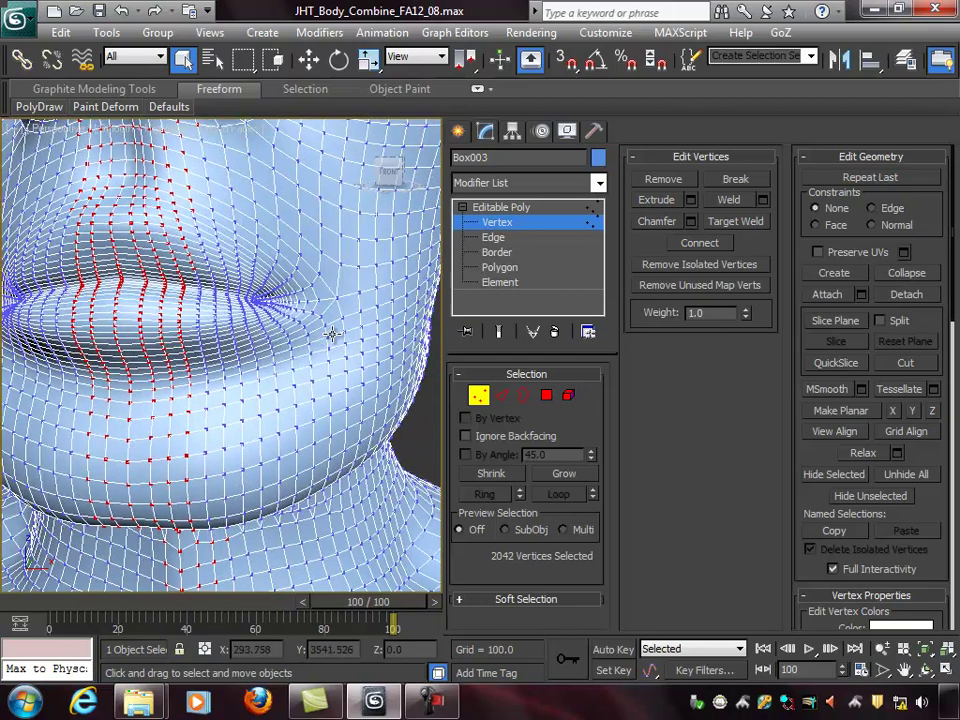
key("1")
scroll(354, 380, "down", 5)
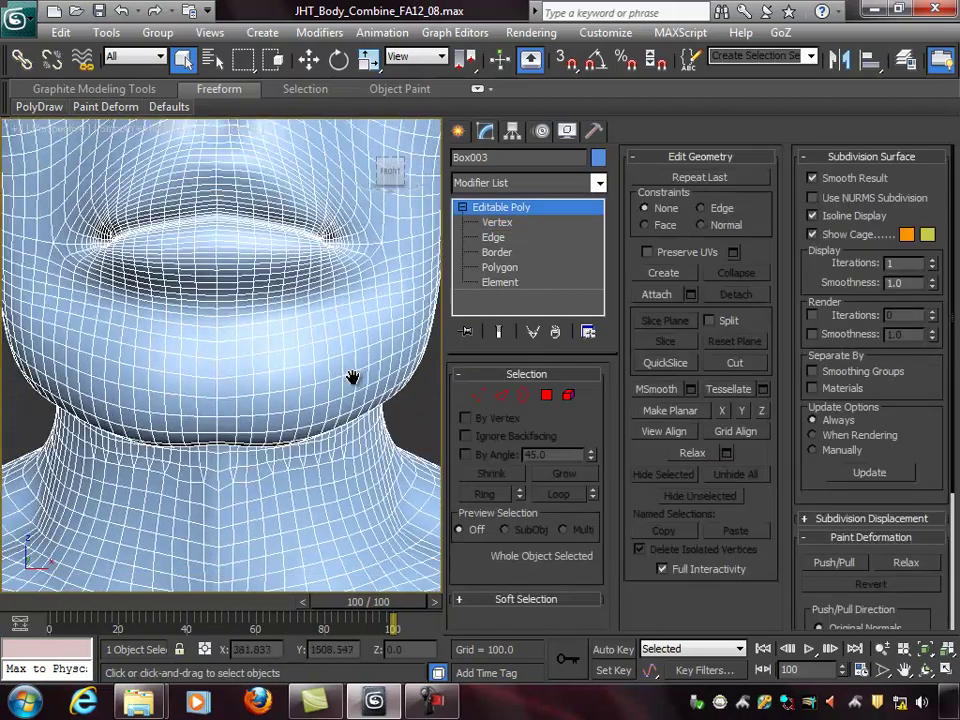
scroll(354, 380, "up", 1)
left_click(395, 377)
mouse_move(375, 410)
middle_mouse_down("alt")
mouse_move(364, 380)
mouse_move(343, 379)
mouse_move(360, 411)
middle_mouse_up("alt")
scroll(349, 370, "down", 5)
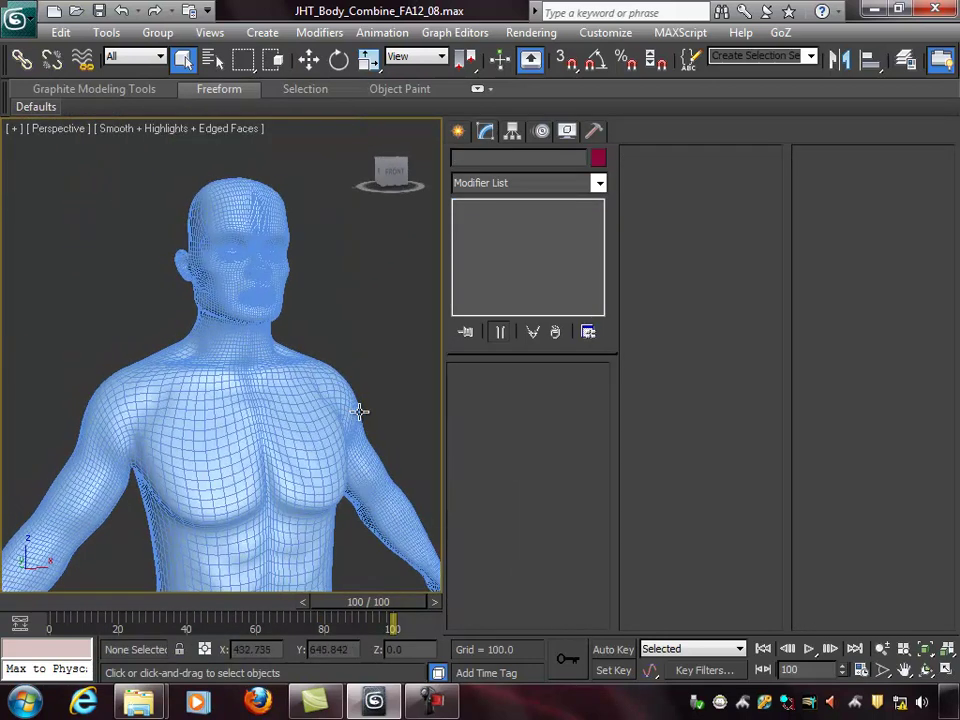
scroll(345, 345, "up", 3)
scroll(334, 355, "down", 3)
left_click(326, 375)
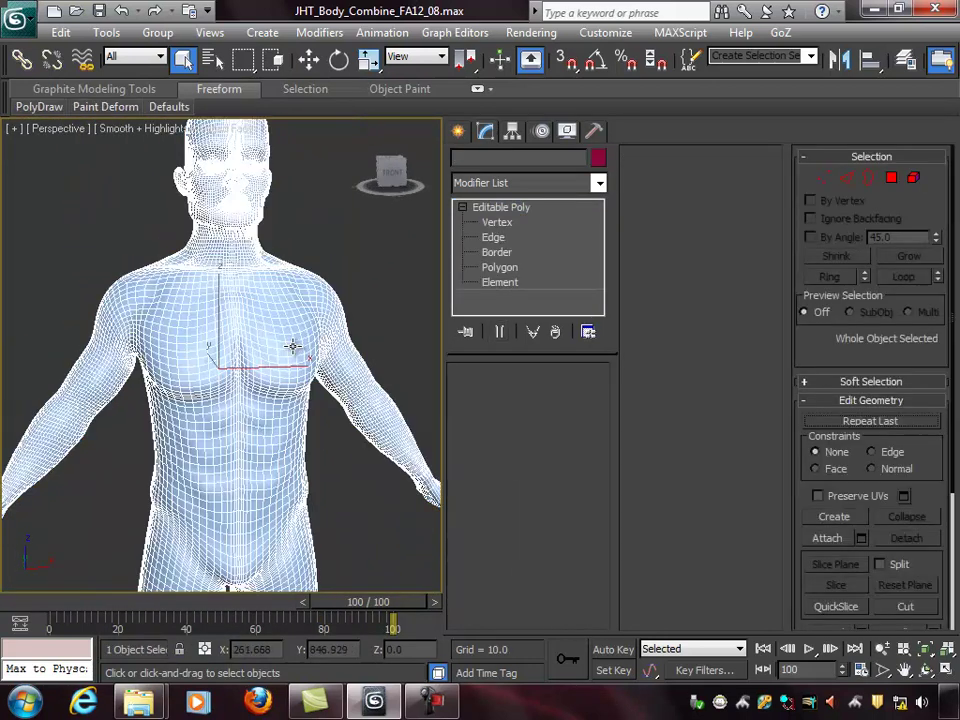
Turn off the edged faces display and examine the smooth-shaded face along the centre seam.
key("F4")
mouse_move(314, 352)
middle_mouse_down("alt")
mouse_move(356, 334)
mouse_move(287, 356)
mouse_move(311, 328)
mouse_move(308, 370)
middle_mouse_up("alt")
scroll(272, 324, "up", 3)
middle_click_drag(275, 303, 240, 327)
scroll(276, 320, "down", 3)
scroll(276, 326, "up", 3)
middle_click_drag(303, 298, 326, 266, "alt")
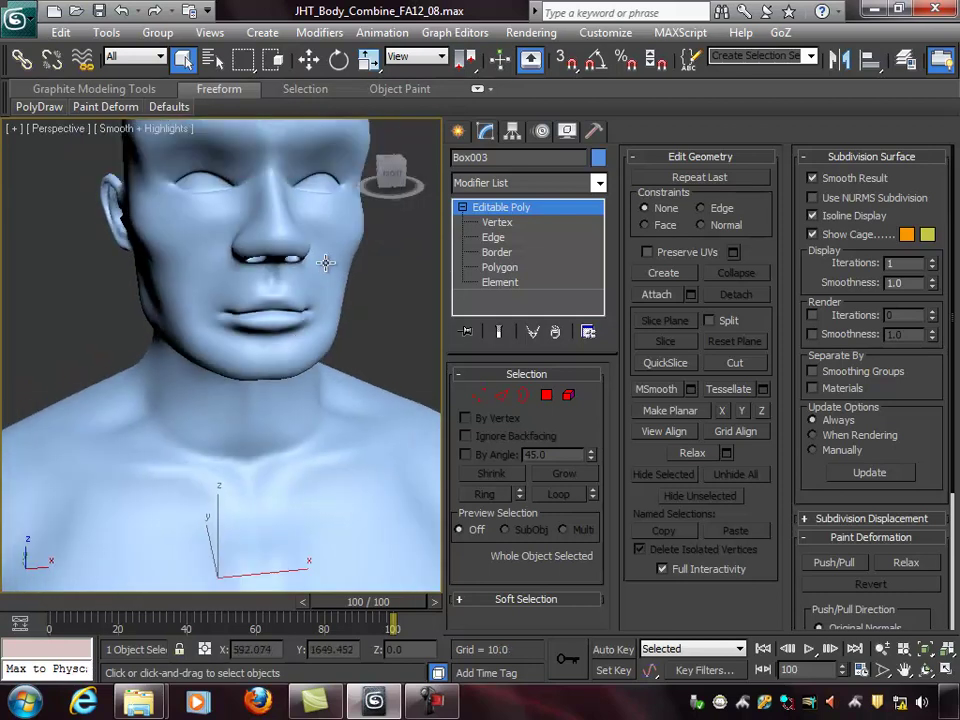
Examine the centre seam under the chin and down the front of the neck to the collarbones.
middle_click_drag(266, 160, 234, 268)
middle_click_drag(269, 304, 280, 350, "alt")
scroll(304, 371, "down", 3)
middle_click_drag(275, 435, 273, 352)
scroll(273, 352, "up", 5)
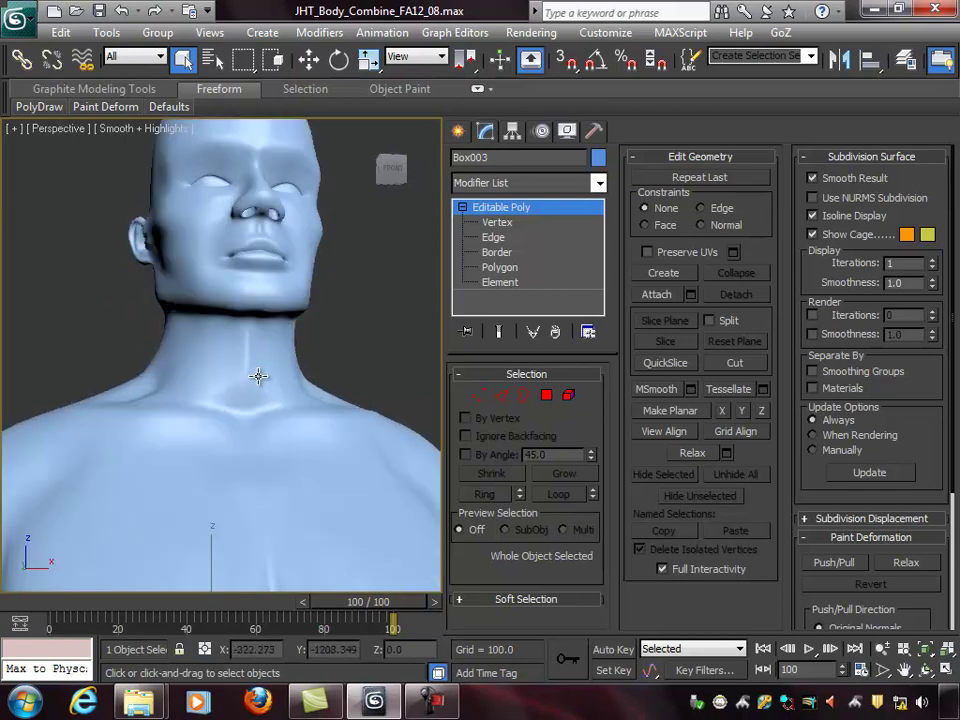
scroll(284, 326, "down", 2)
mouse_move(284, 326)
middle_mouse_down("alt")
mouse_move(236, 326)
mouse_move(287, 347)
middle_mouse_up("alt")
scroll(236, 326, "up", 1)
left_click(219, 336)
left_click(287, 347)
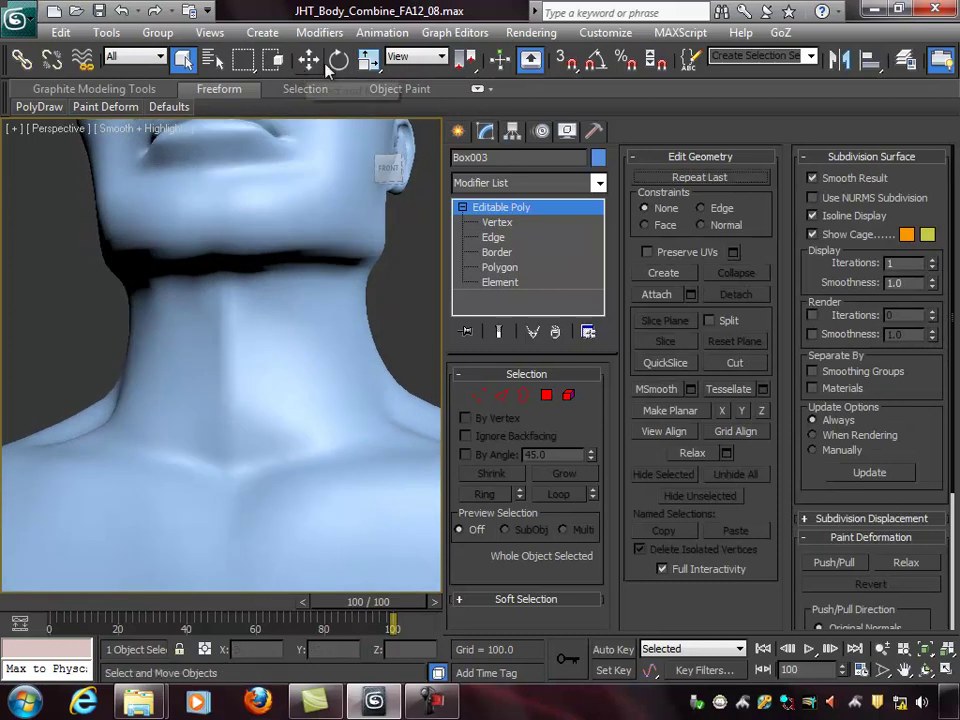
Activate the Relax/Soften brush and smooth the centre seam down the front of the neck.
left_click(478, 91)
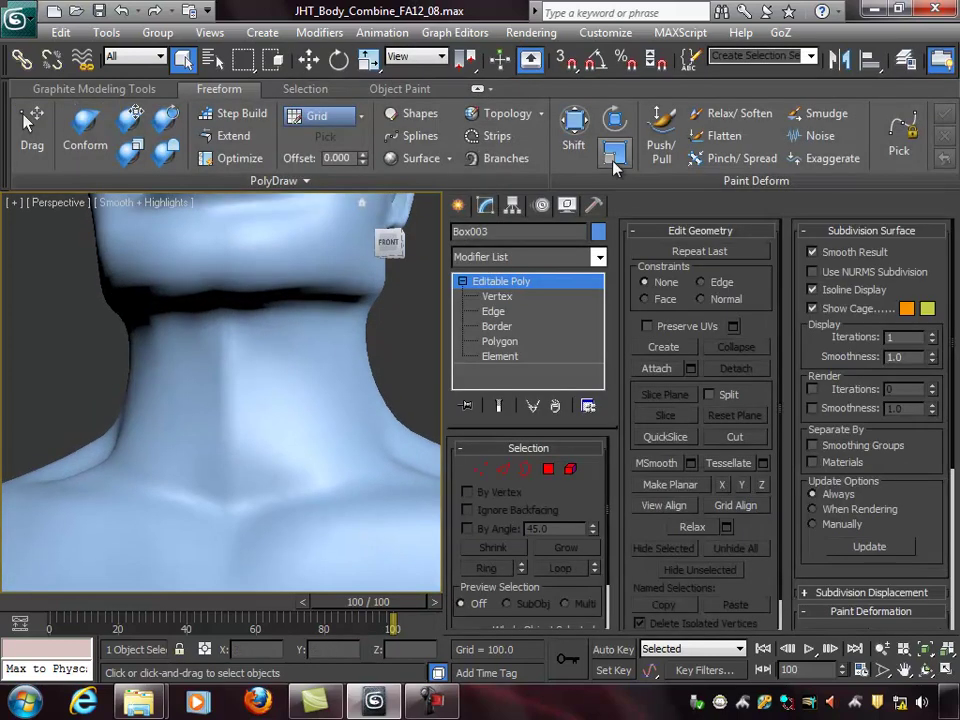
left_click(725, 113)
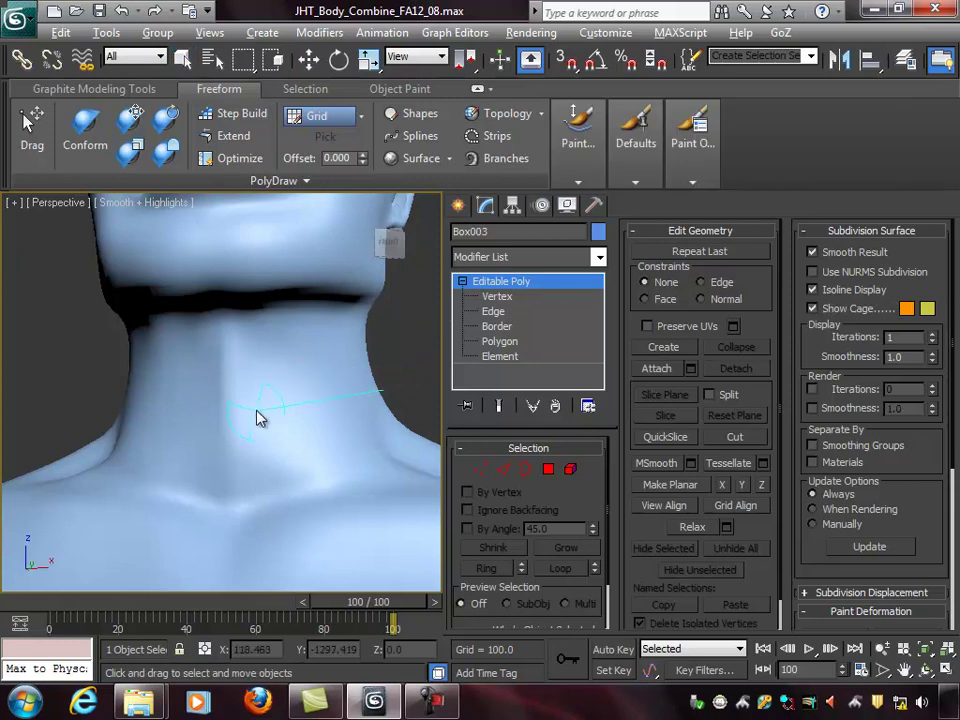
middle_click_drag(264, 416, 328, 418, "alt")
mouse_move(231, 349)
middle_mouse_down("alt")
mouse_move(288, 359)
mouse_move(264, 349)
middle_mouse_up("alt")
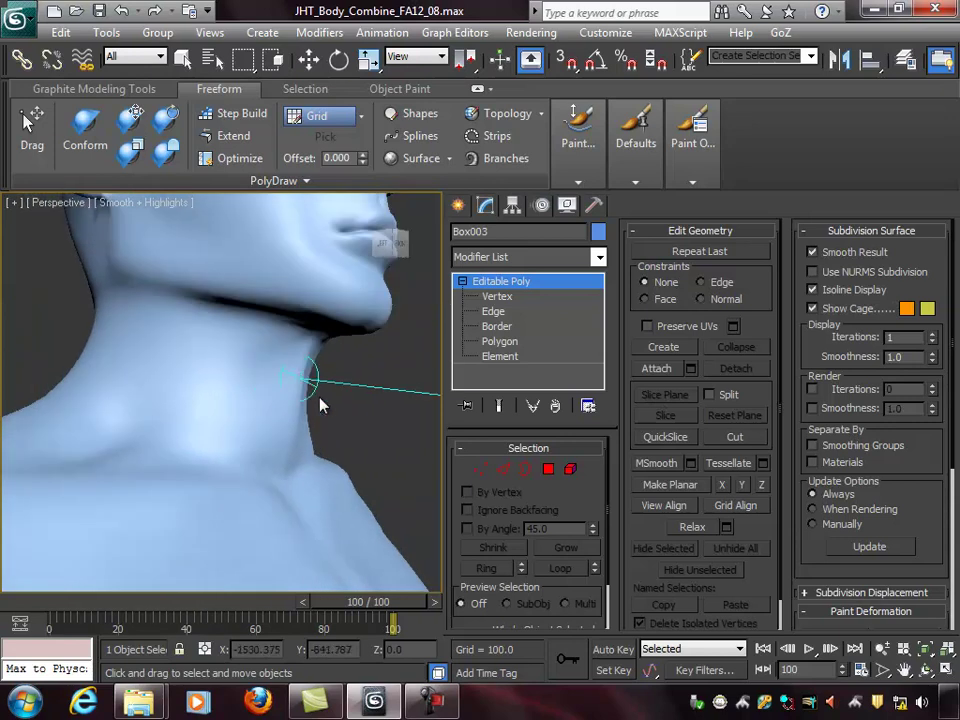
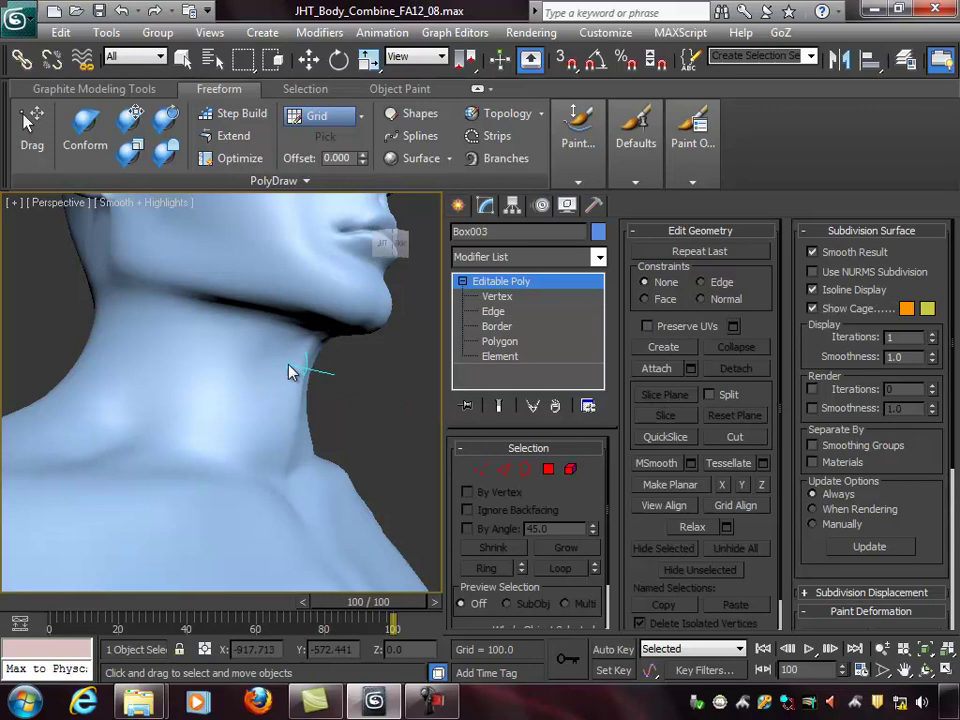
middle_click_drag(358, 403, 305, 383, "alt")
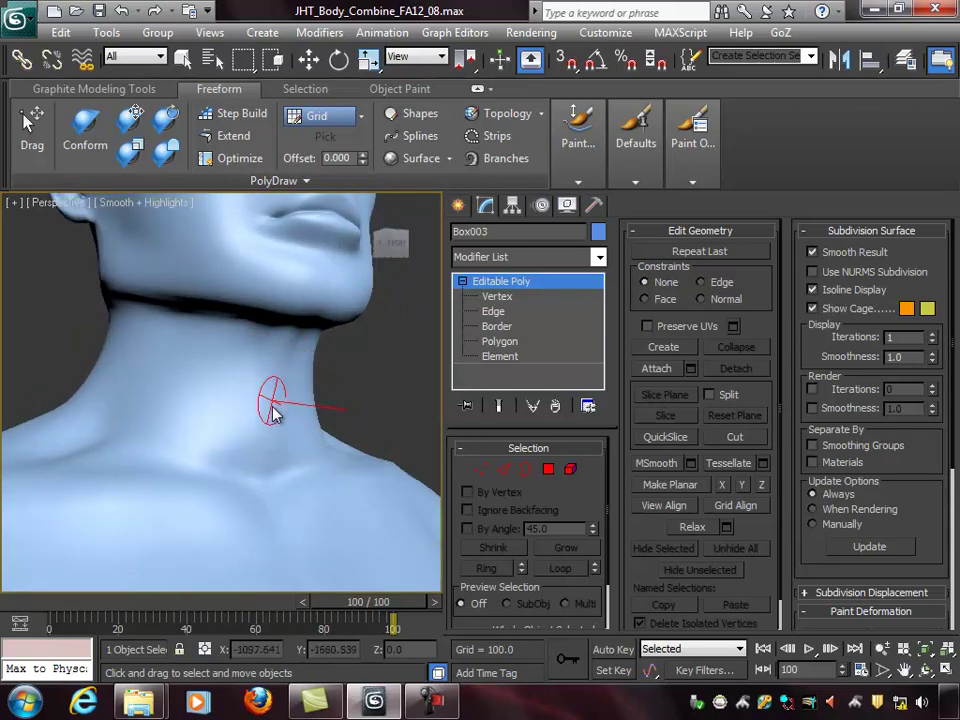
middle_click_drag(267, 437, 234, 367, "alt")
scroll(291, 387, "down", 4)
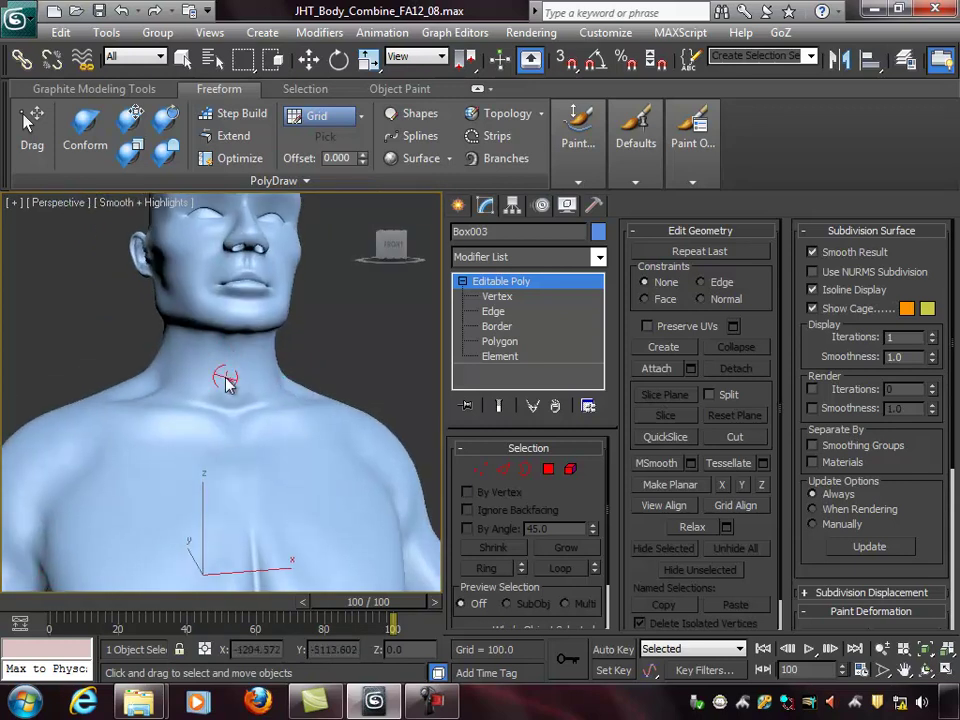
Turn on the edged faces display and relax the face's centre seam from the nose up to the forehead.
key("F4")
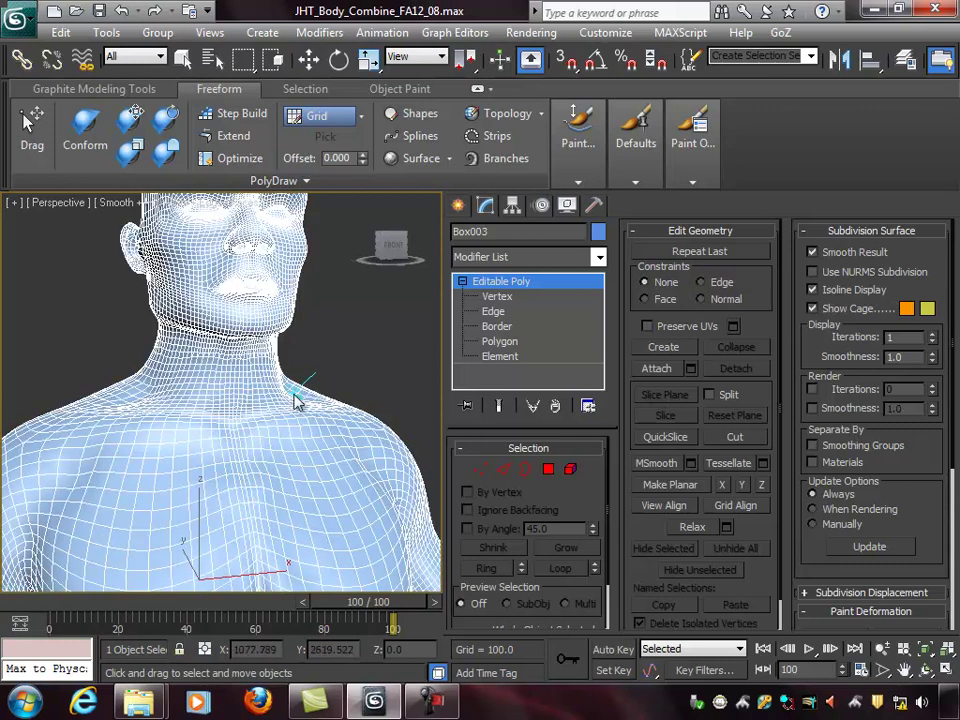
mouse_move(303, 394)
middle_mouse_down("alt")
mouse_move(279, 401)
mouse_move(293, 375)
middle_mouse_up("alt")
middle_click_drag(294, 350, 299, 420)
scroll(292, 401, "up", 4)
scroll(320, 417, "up", 4)
scroll(321, 417, "down", 4)
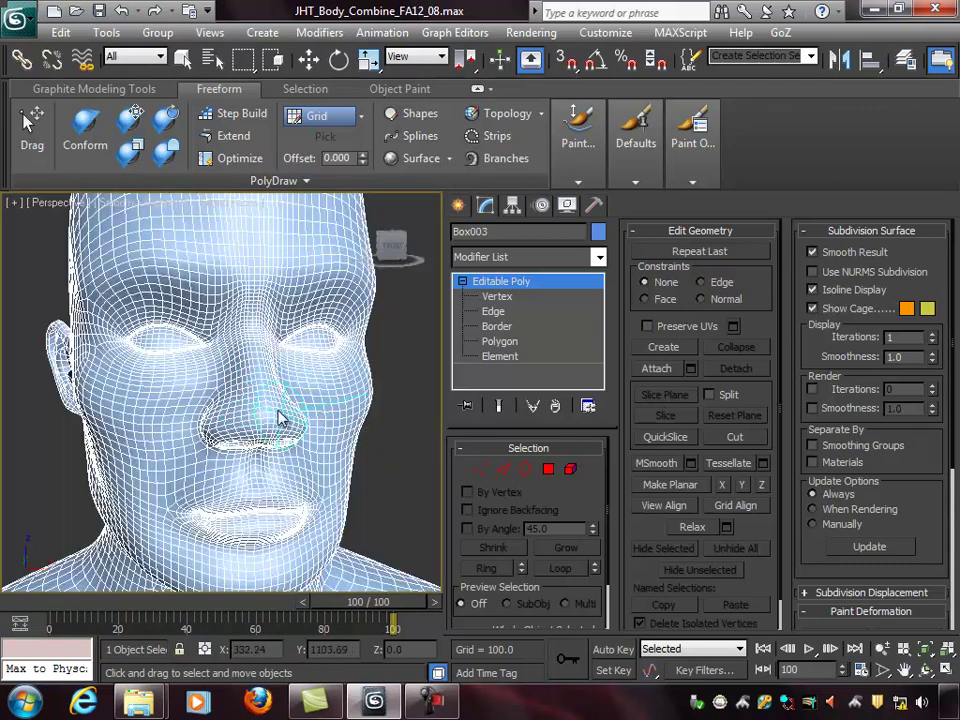
left_click_drag(273, 410, 262, 284)
scroll(287, 281, "up", 5)
scroll(288, 311, "down", 6)
middle_click_drag(296, 298, 307, 380, "alt")
Adjust the brush strength and relax the centre seam over the forehead and top of the head.
scroll(302, 394, "up", 5)
scroll(307, 380, "down", 6)
scroll(309, 371, "up", 1)
scroll(297, 382, "up", 5)
scroll(297, 380, "down", 5)
scroll(298, 362, "up", 5)
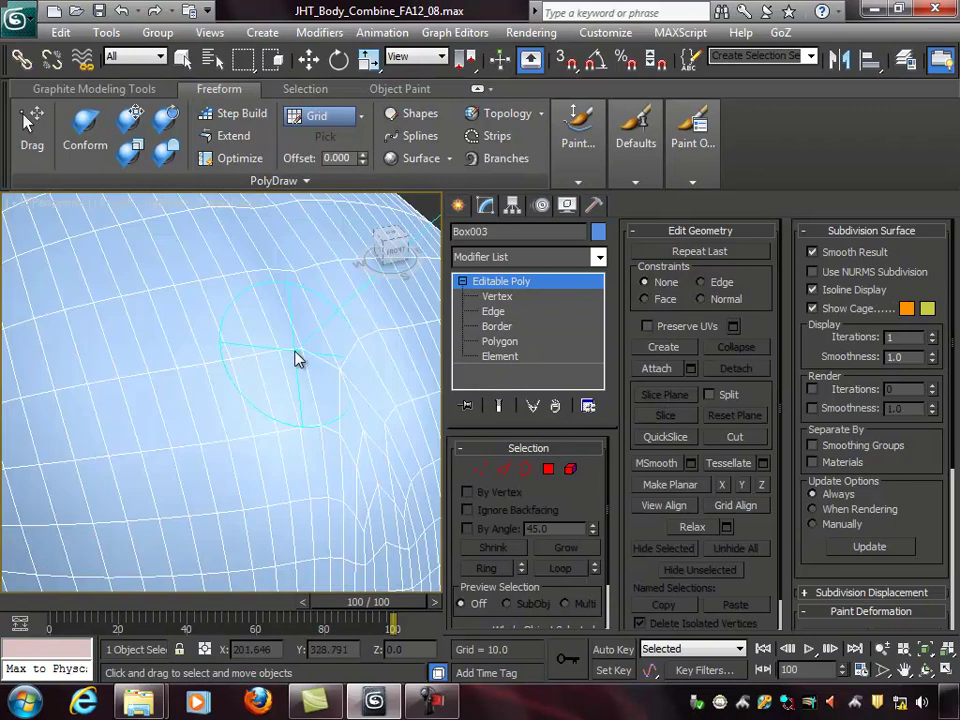
middle_click_drag(335, 347, 337, 352, "alt")
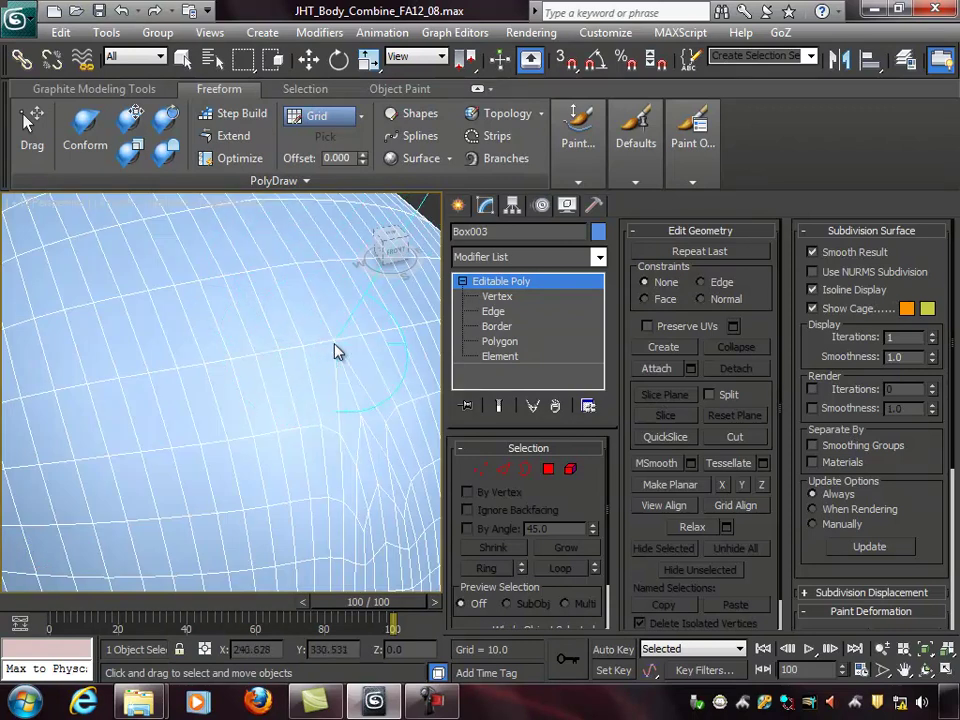
left_click_drag(252, 290, 256, 296, "alt+shift")
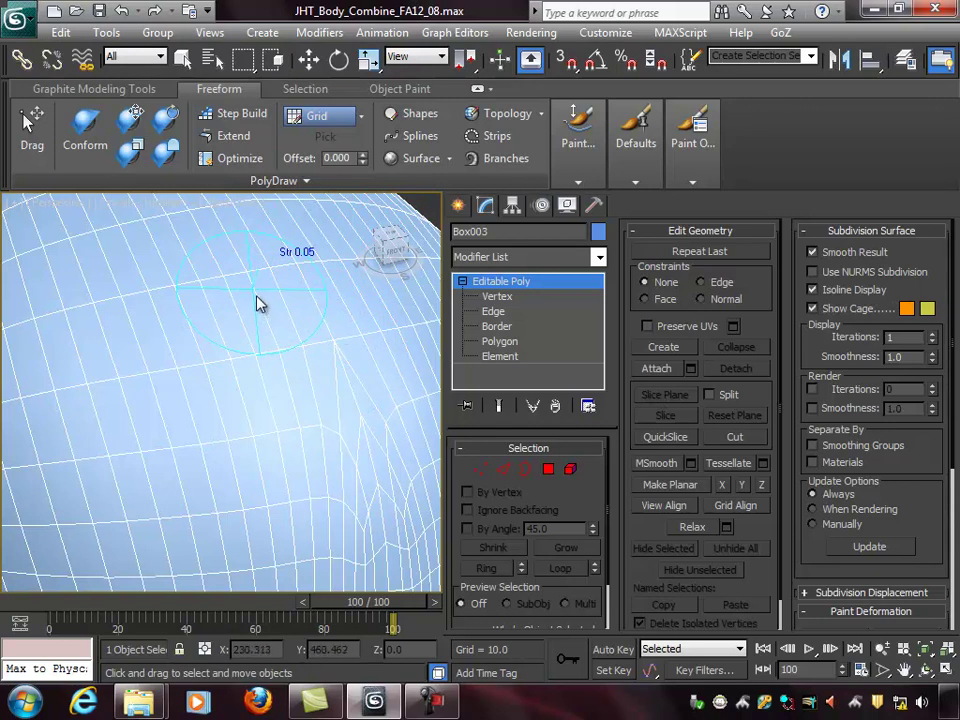
left_click_drag(330, 320, 295, 283)
scroll(345, 320, "down", 6)
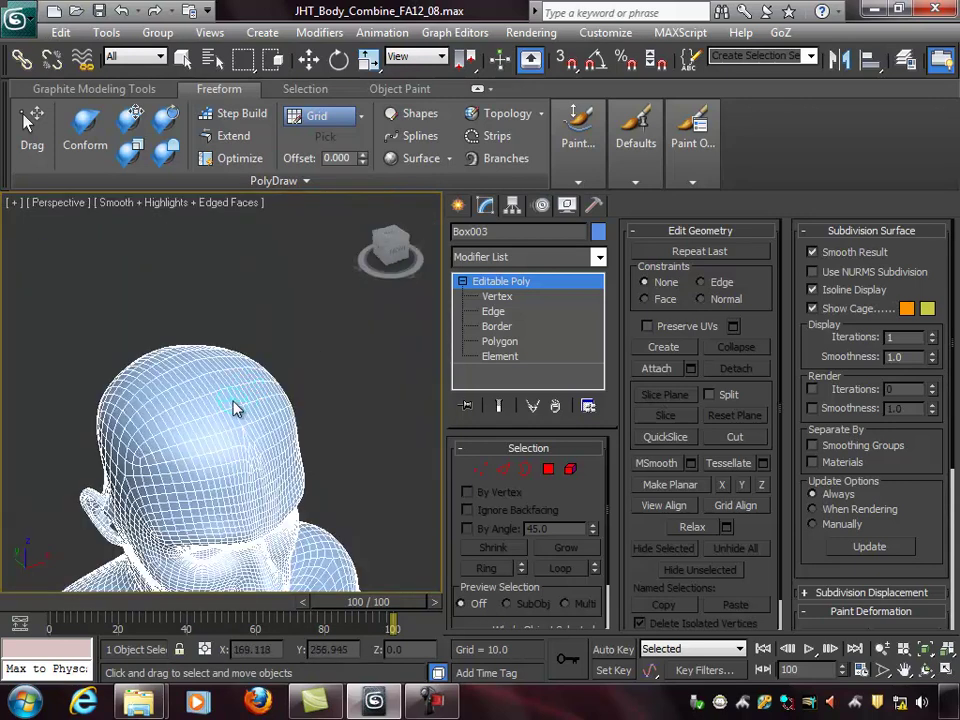
Relax the centre seam over the crown and down the back of the head and neck.
scroll(230, 408, "up", 5)
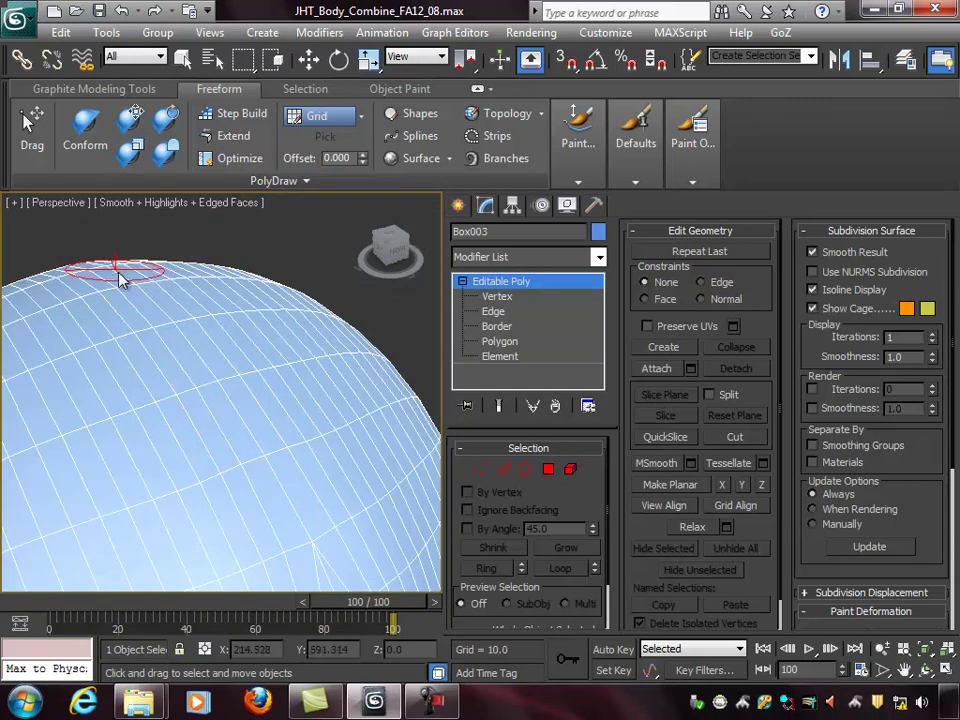
scroll(122, 274, "down", 5)
middle_click_drag(247, 363, 296, 373, "alt")
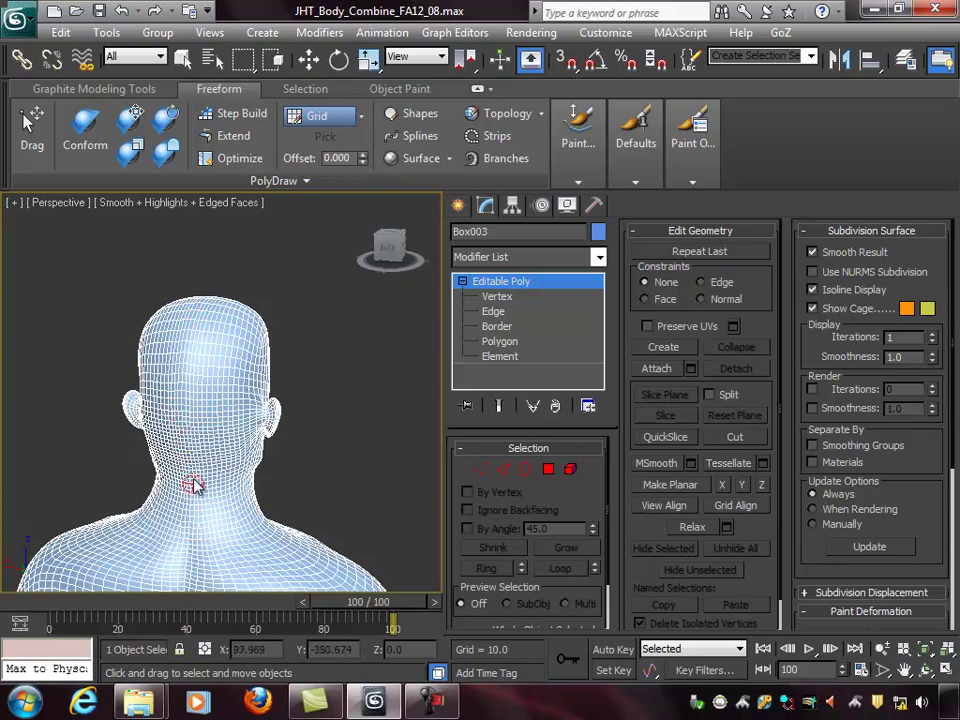
middle_click_drag(199, 466, 274, 358, "alt")
scroll(260, 414, "up", 3)
scroll(277, 366, "down", 6)
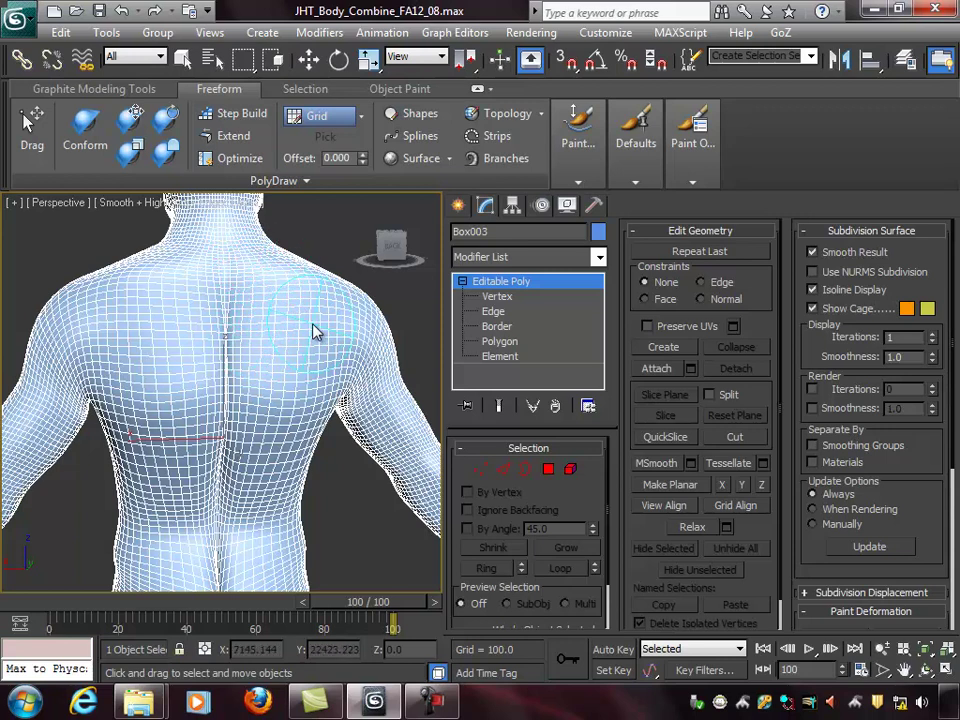
Readjust the brush strength and relax the centre seam along the spine, lower back and buttocks.
left_click_drag(302, 327, 311, 310, "alt+shift")
mouse_move(321, 456)
middle_mouse_down("alt")
mouse_move(343, 425)
mouse_move(322, 416)
mouse_move(274, 446)
mouse_move(306, 443)
middle_mouse_up("alt")
mouse_move(281, 506)
middle_mouse_down()
mouse_move(293, 380)
mouse_move(287, 417)
middle_mouse_up()
scroll(288, 424, "up", 5)
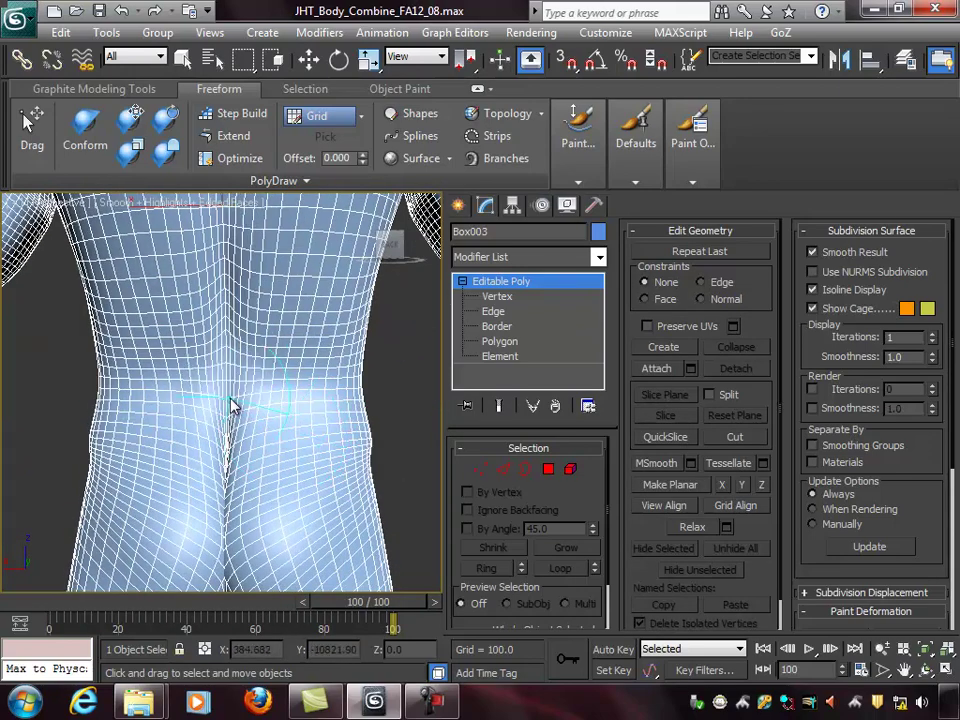
left_click_drag(235, 316, 237, 328)
middle_click_drag(285, 336, 310, 346, "alt")
left_click_drag(240, 427, 236, 437)
mouse_move(325, 449)
middle_mouse_down("alt")
mouse_move(286, 454)
mouse_move(310, 450)
middle_mouse_up("alt")
left_click_drag(243, 456, 239, 478)
mouse_move(312, 463)
middle_mouse_down("alt")
mouse_move(346, 460)
mouse_move(351, 437)
mouse_move(338, 438)
middle_mouse_up("alt")
middle_click_drag(345, 372, 386, 379, "alt")
Return to the front of the body and examine the centre seam on the chest and abdomen.
scroll(311, 351, "down", 5)
middle_click_drag(245, 379, 423, 382, "alt")
middle_click_drag(334, 381, 377, 360)
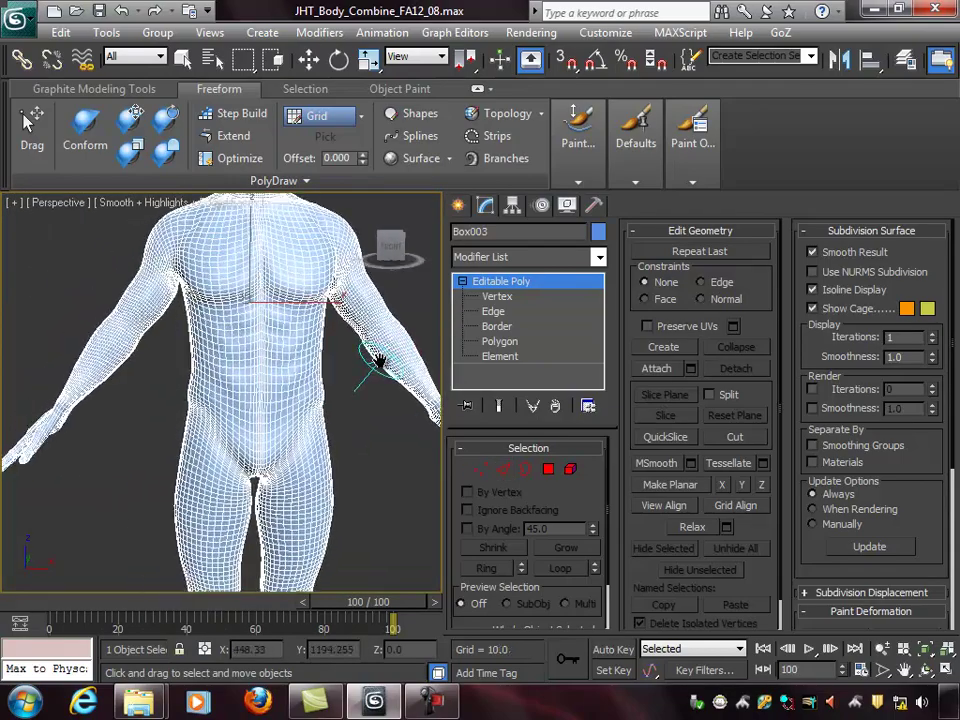
scroll(342, 389, "down", 5)
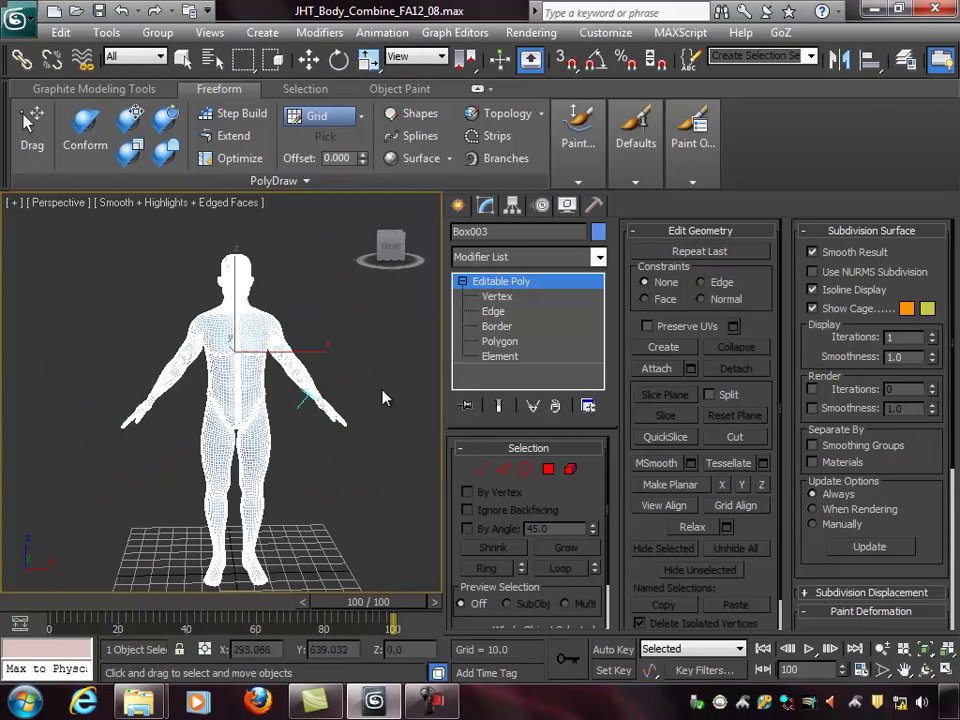
middle_click_drag(311, 392, 298, 350, "alt")
scroll(307, 350, "up", 4)
middle_click_drag(368, 355, 272, 381, "alt")
scroll(268, 388, "up", 4)
scroll(268, 380, "up", 3)
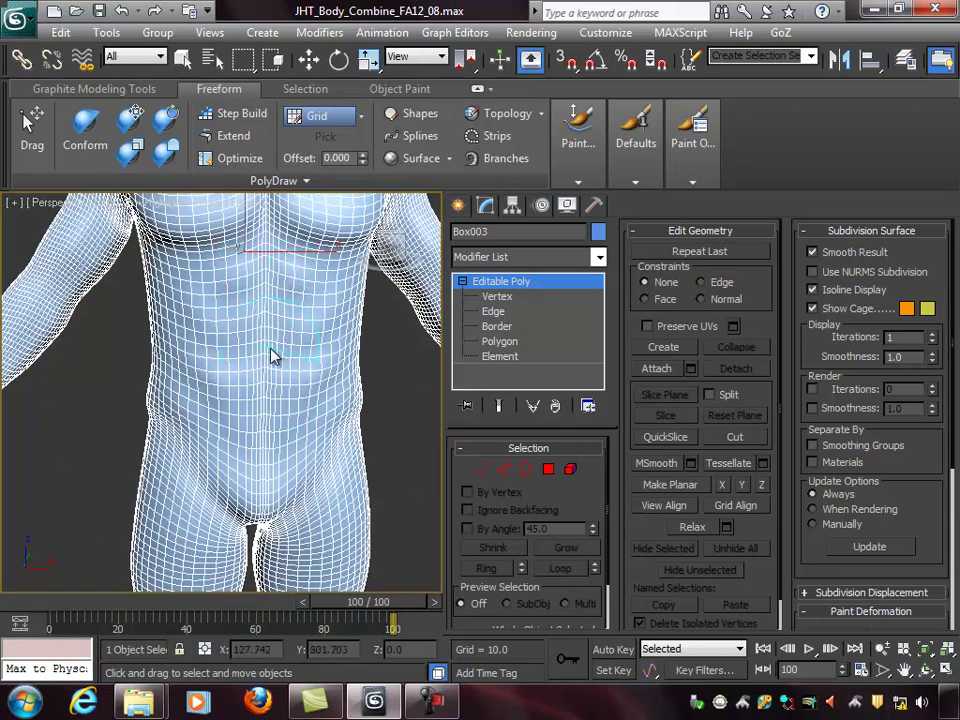
middle_click_drag(342, 446, 339, 409, "alt")
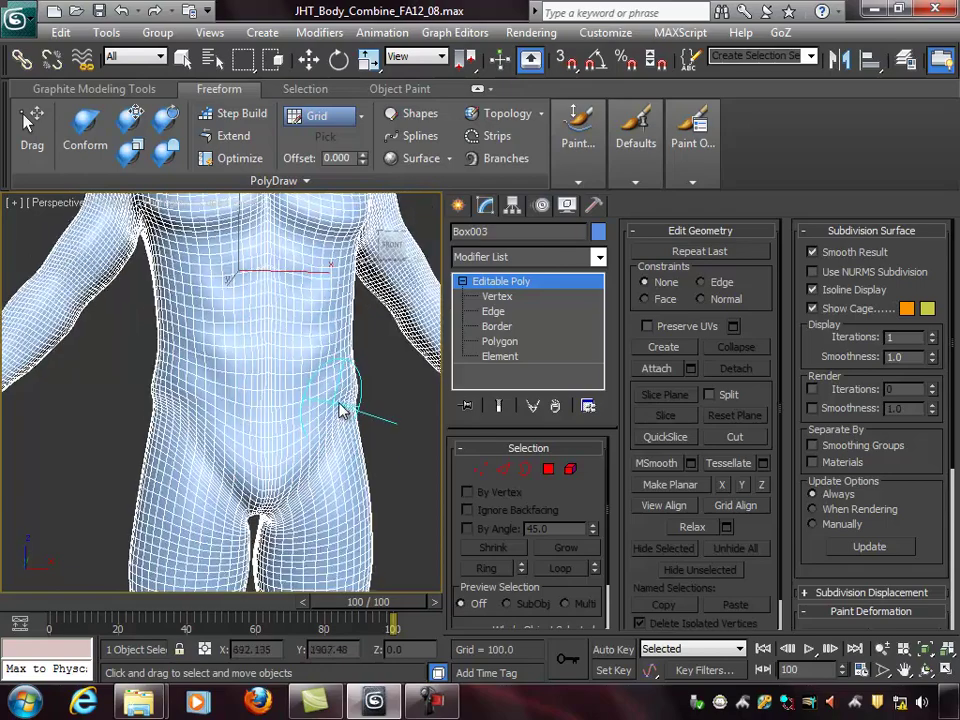
Relax the centre seam on the lower abdomen and groin and inspect the crease between the legs.
middle_click_drag(295, 477, 309, 396, "alt")
scroll(308, 395, "up", 3)
left_click_drag(268, 388, 261, 364)
mouse_move(270, 402)
middle_mouse_down("alt")
mouse_move(313, 421)
mouse_move(326, 414)
mouse_move(354, 343)
mouse_move(336, 328)
middle_mouse_up("alt")
mouse_move(265, 392)
middle_mouse_down("alt")
mouse_move(360, 429)
mouse_move(377, 387)
mouse_move(328, 353)
middle_mouse_up("alt")
scroll(377, 387, "up", 2)
scroll(305, 380, "up", 2)
middle_click_drag(386, 370, 316, 374, "alt")
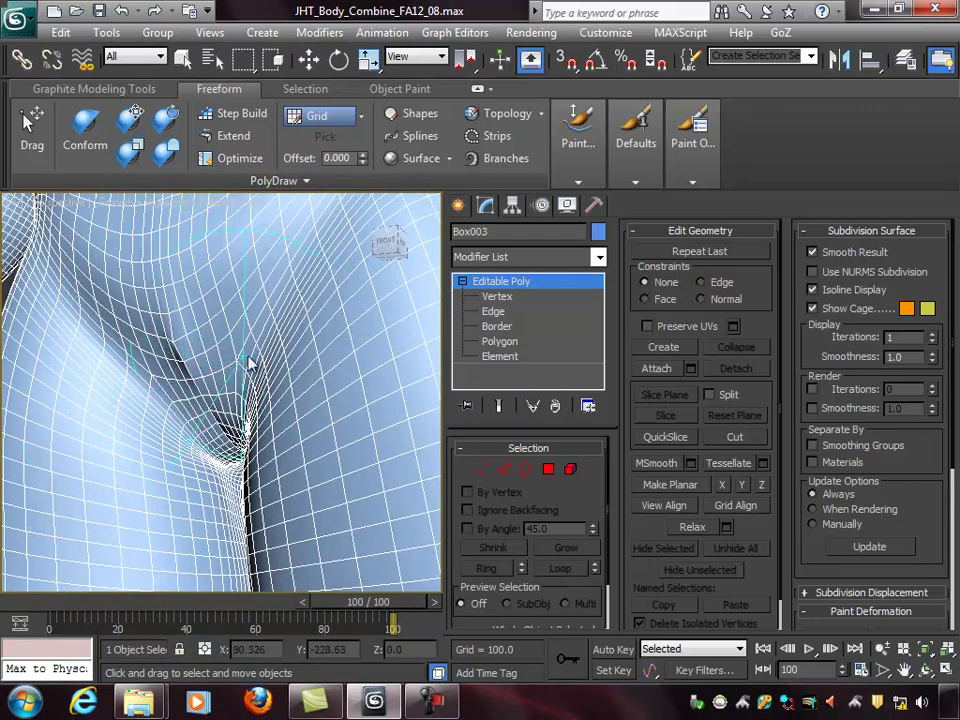
middle_click_drag(249, 364, 303, 367, "alt")
scroll(322, 335, "down", 3)
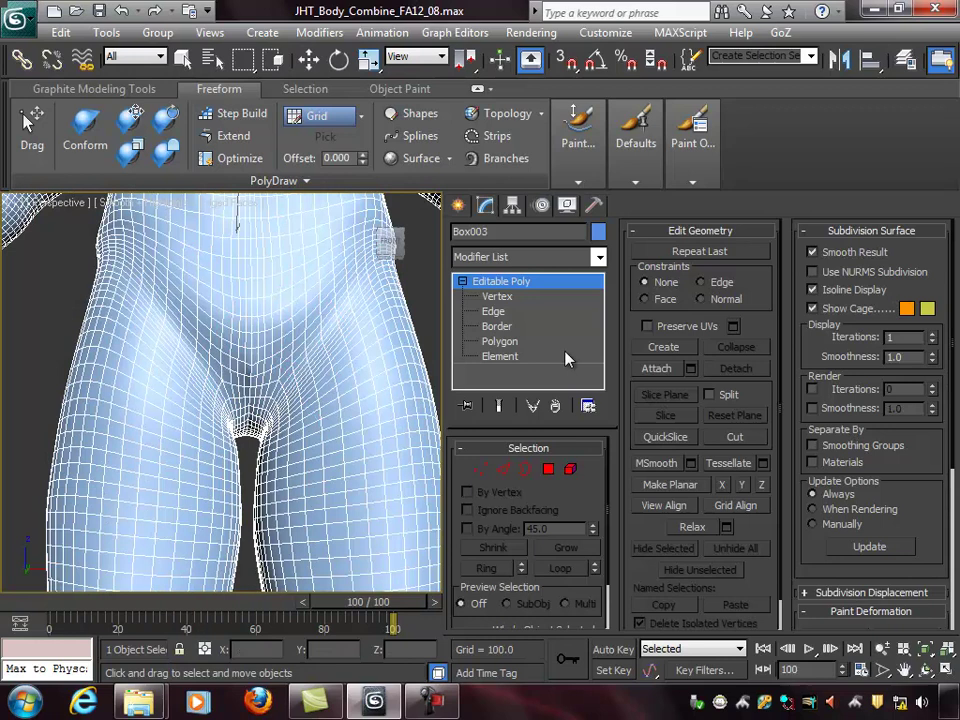
Convert the body to an Editable Mesh and back to an Editable Poly.
right_click(527, 286)
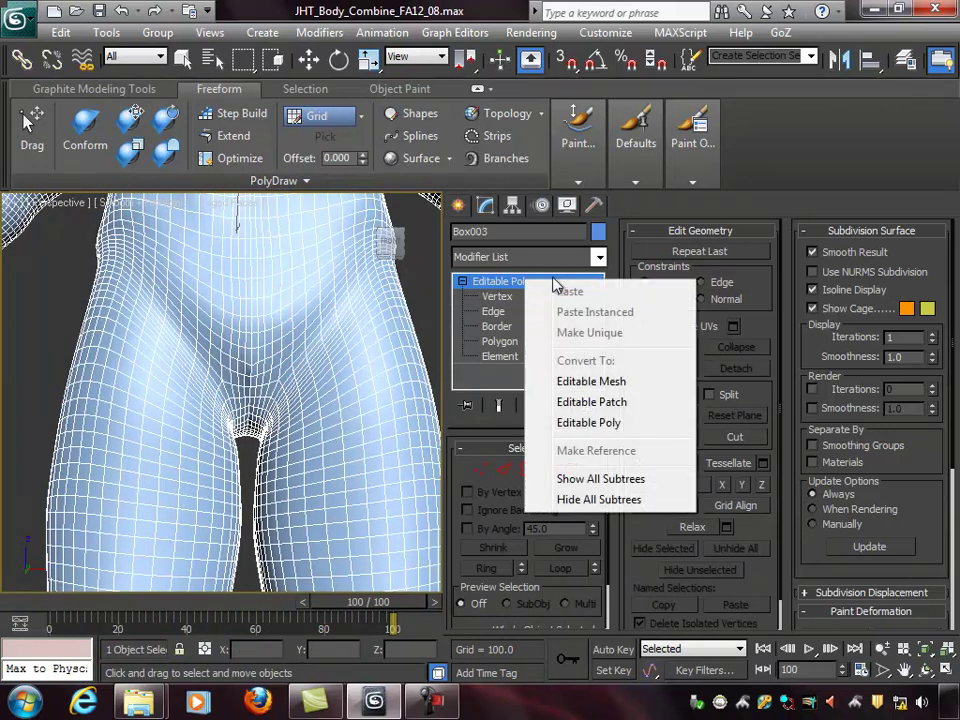
left_click(624, 382)
right_click(532, 290)
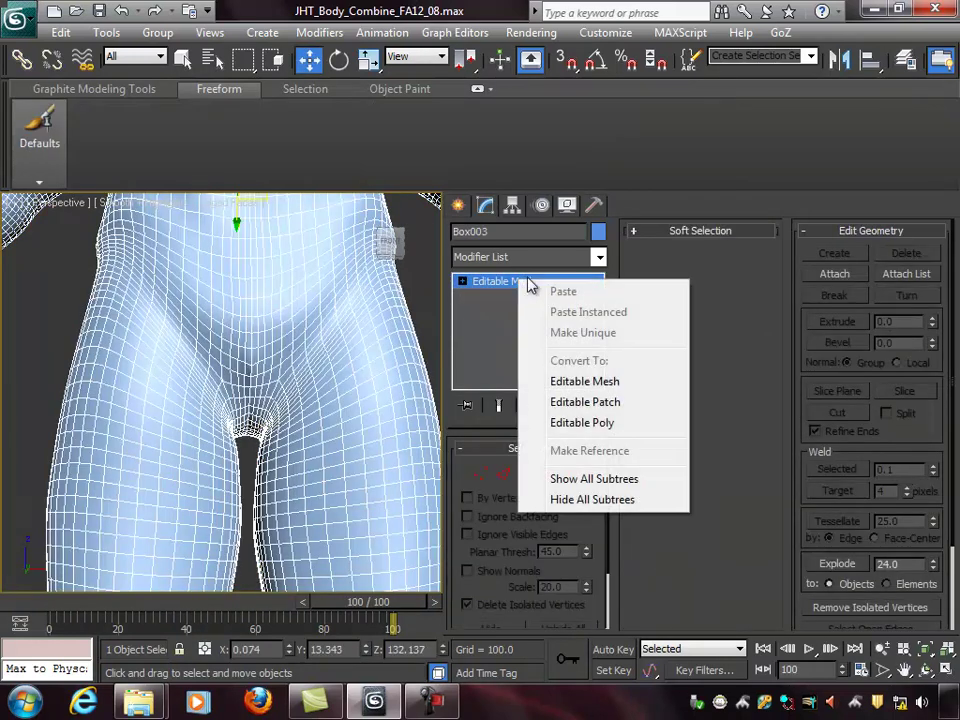
left_click(615, 423)
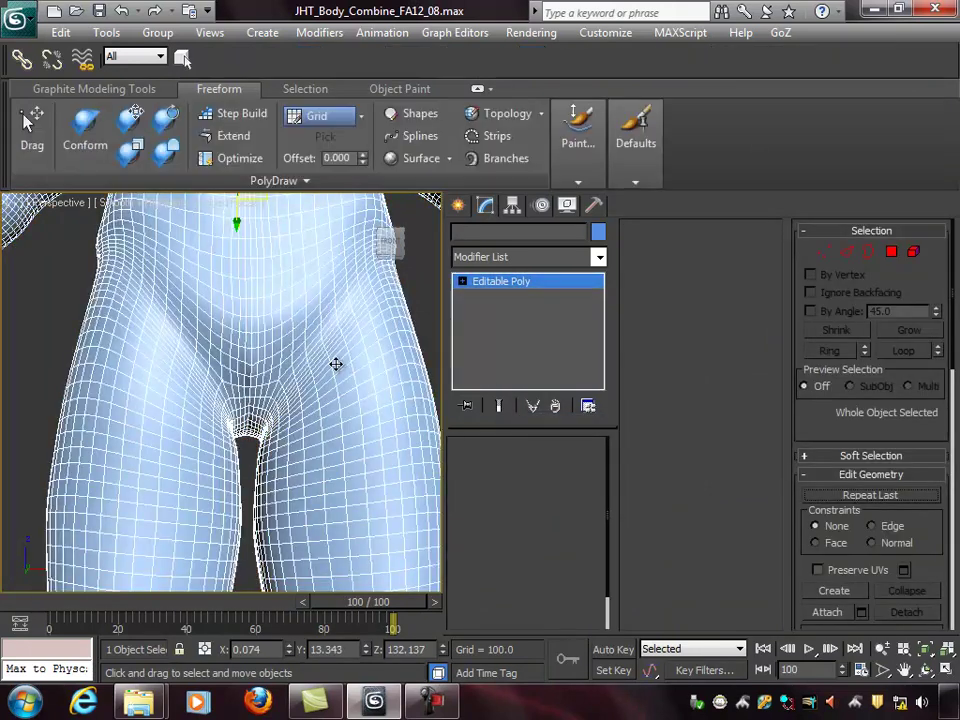
Reactivate the Relax/Soften brush and try to smooth the crease in the groin's centre seam.
mouse_move(575, 143)
left_click(345, 207)
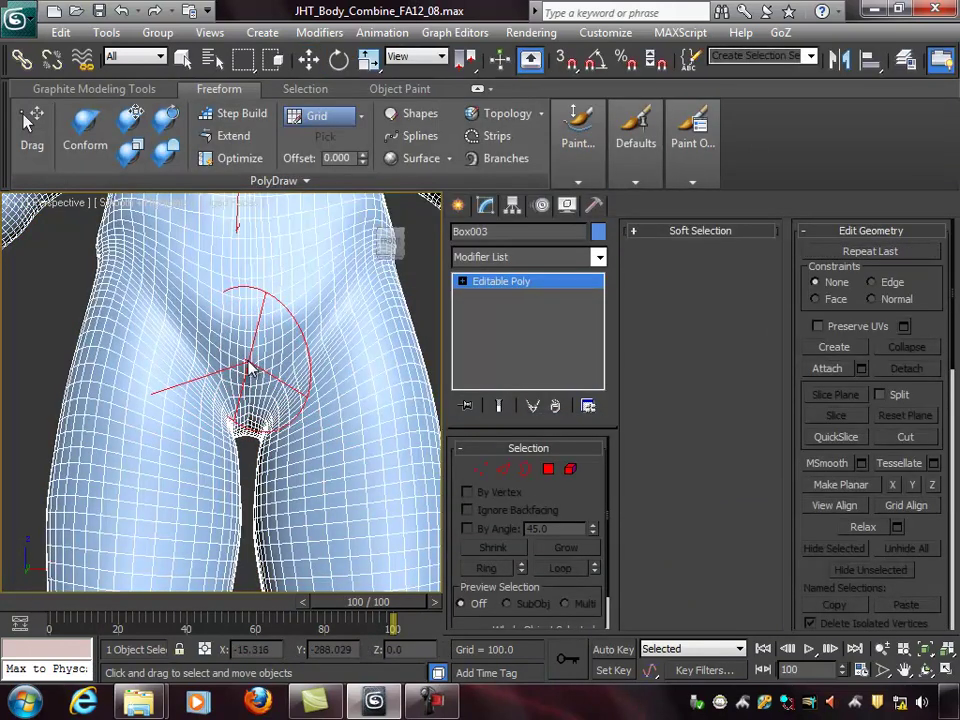
mouse_move(315, 382)
middle_mouse_down("alt")
mouse_move(328, 391)
mouse_move(319, 382)
middle_mouse_up("alt")
scroll(338, 387, "up", 3)
scroll(319, 382, "down", 3)
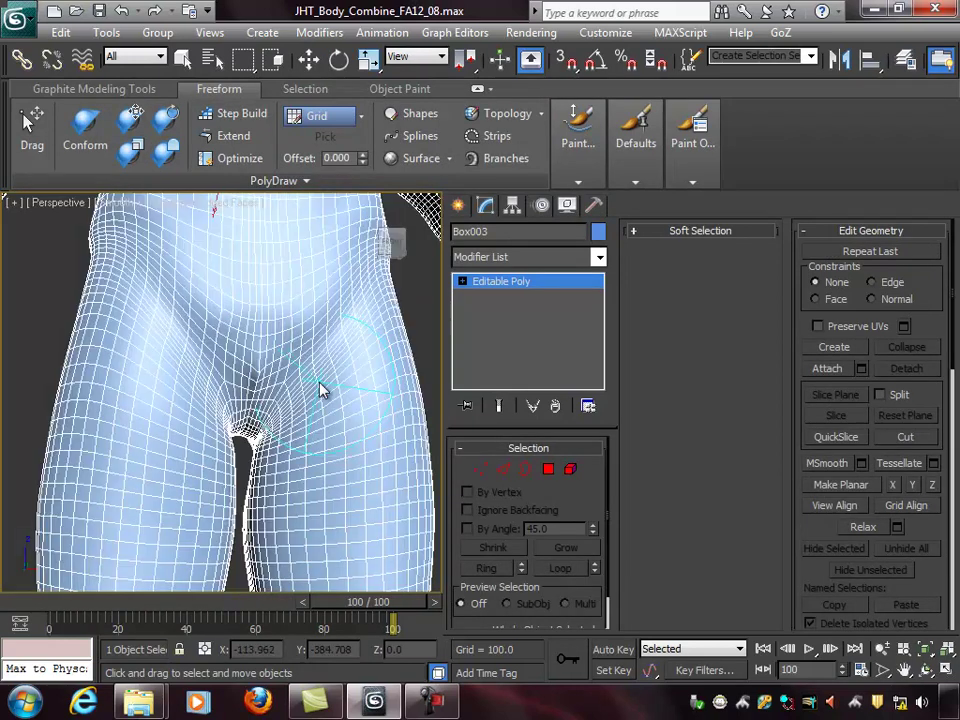
scroll(289, 378, "up", 5)
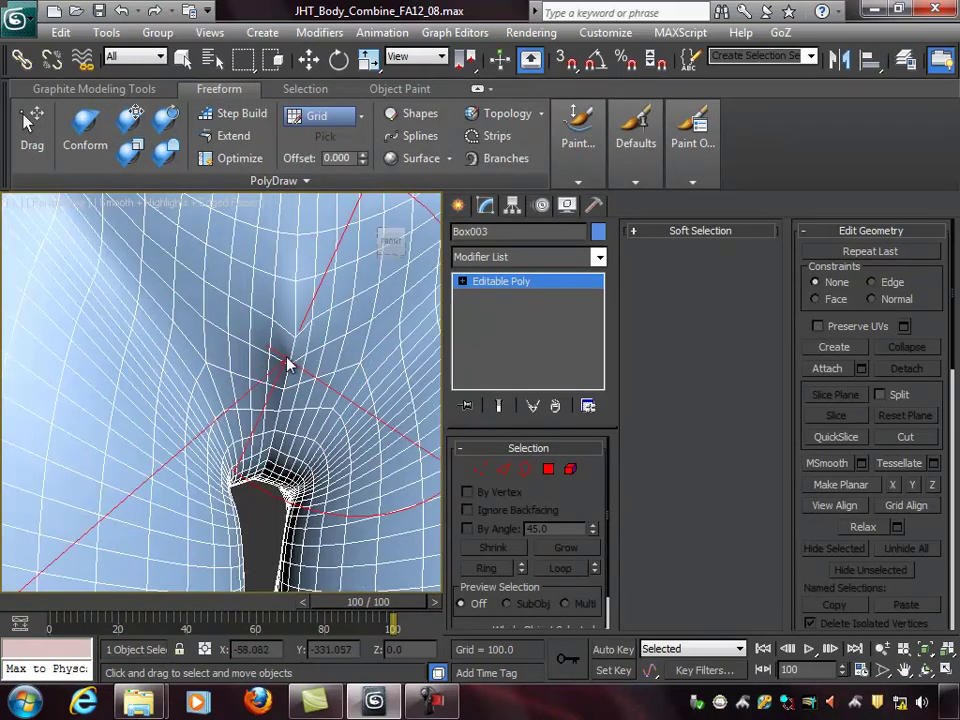
middle_click_drag(315, 325, 301, 321, "alt")
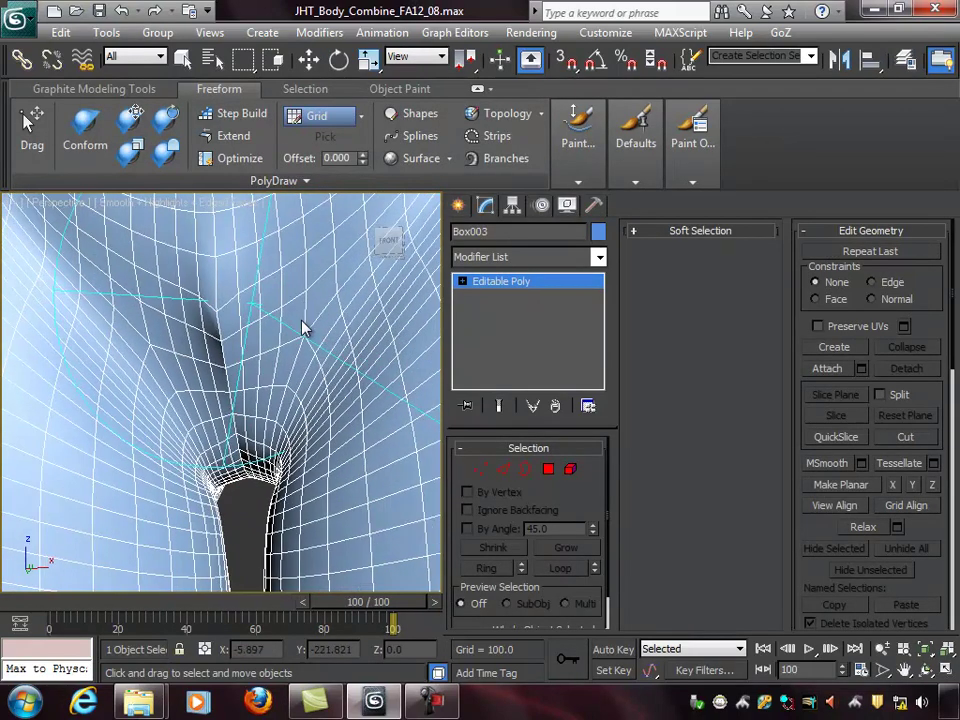
Switch to edge editing and move edges on the groin's centre seam to test for an unwelded gap.
left_click(479, 470)
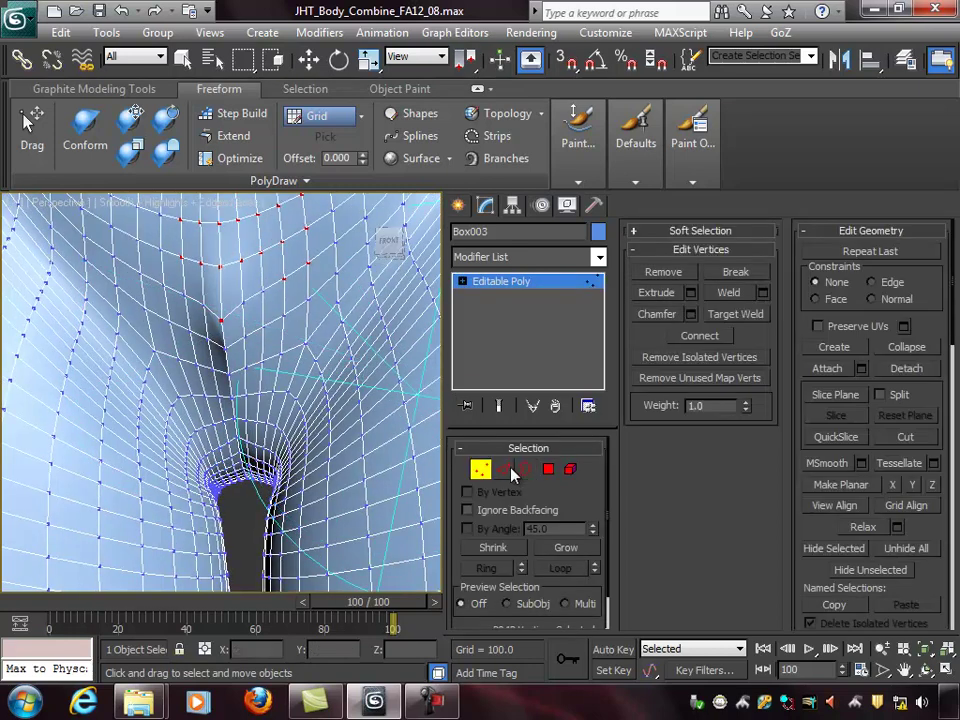
left_click(508, 471)
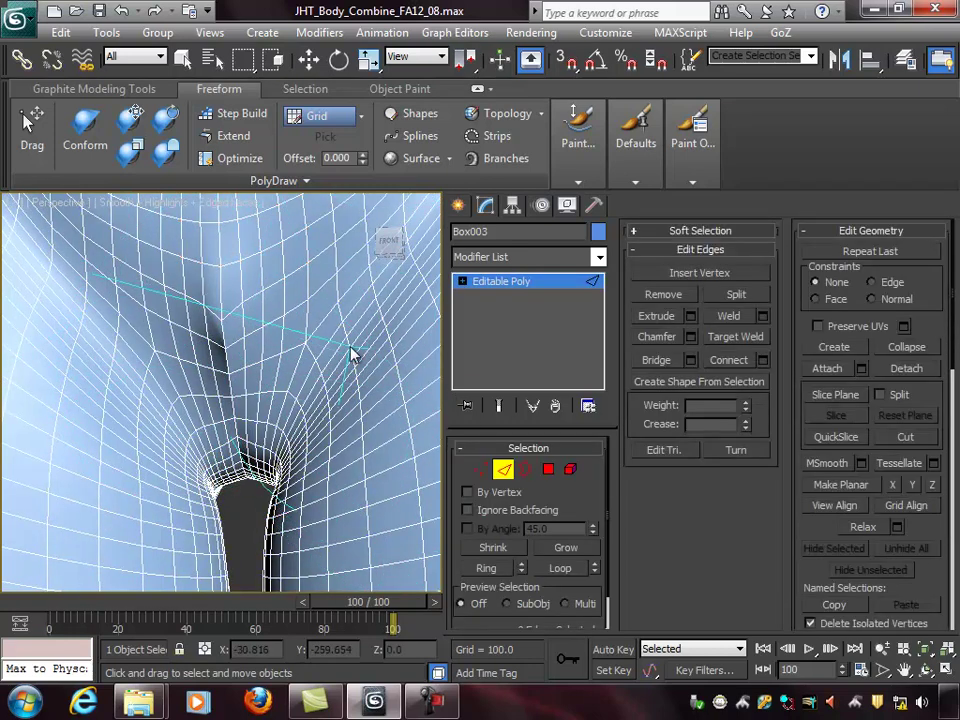
key("w")
left_click(227, 335)
middle_click_drag(228, 336, 243, 318, "alt")
left_click_drag(224, 250, 222, 239)
mouse_move(296, 293)
left_mouse_down()
mouse_move(276, 289)
mouse_move(302, 285)
left_mouse_up()
middle_click_drag(320, 285, 399, 384, "alt")
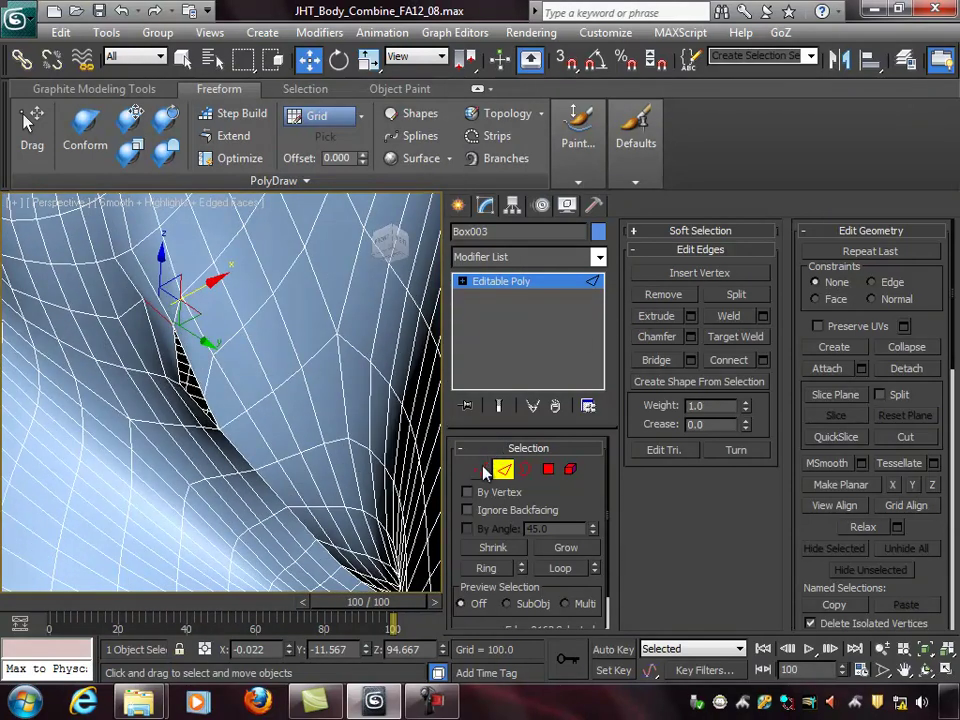
Target-weld the open vertices on the groin's centre seam, then return to edge editing.
left_click(483, 470)
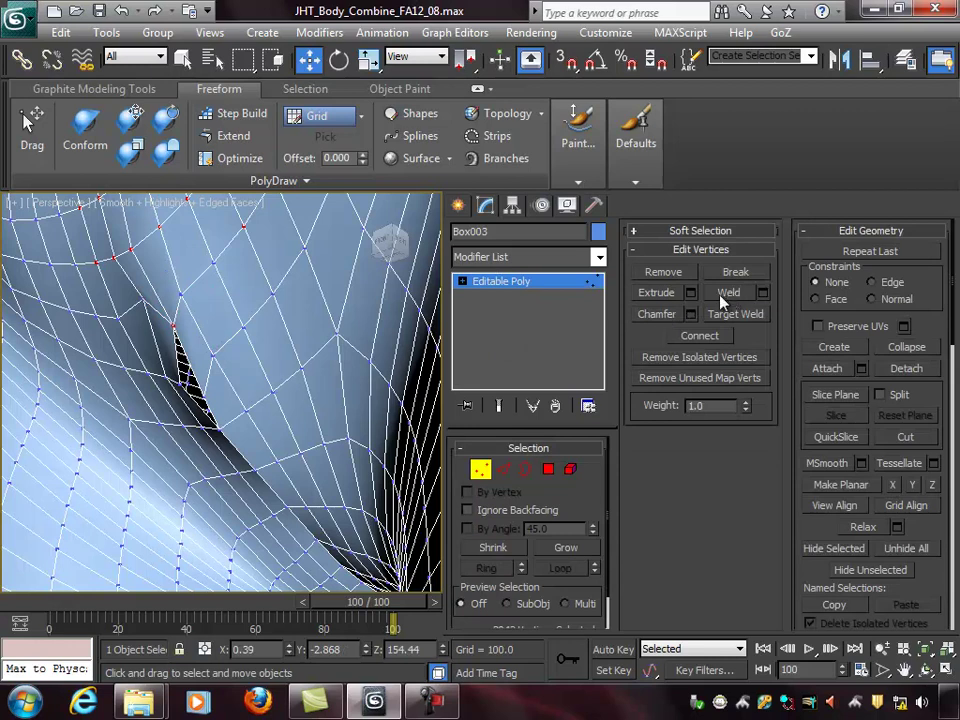
left_click(736, 314)
middle_click_drag(309, 397, 233, 384, "alt")
left_click(131, 382)
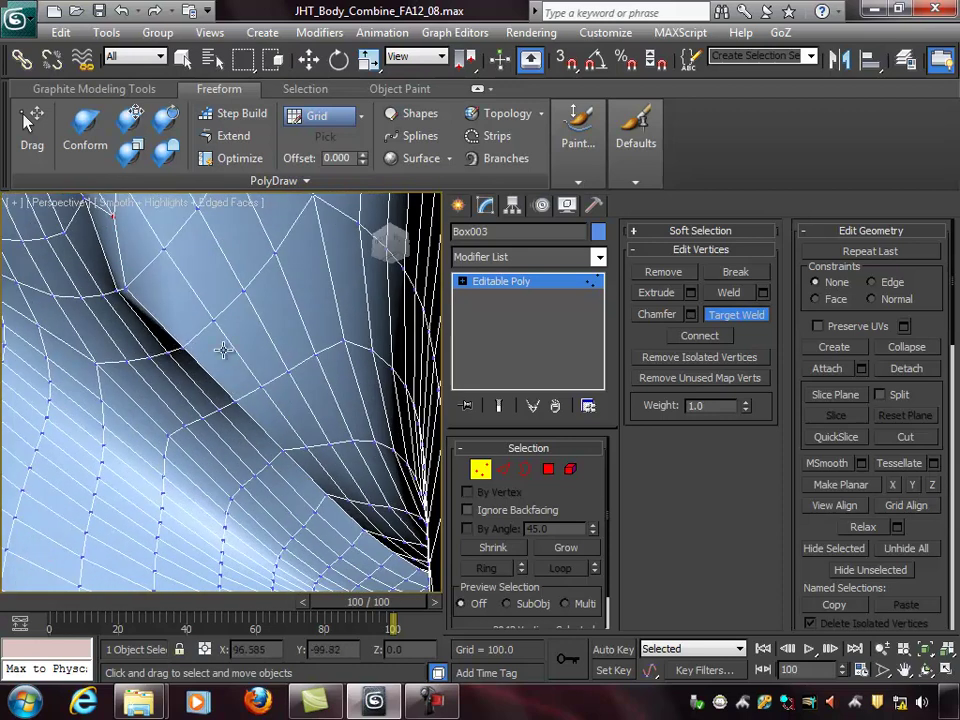
left_click(502, 469)
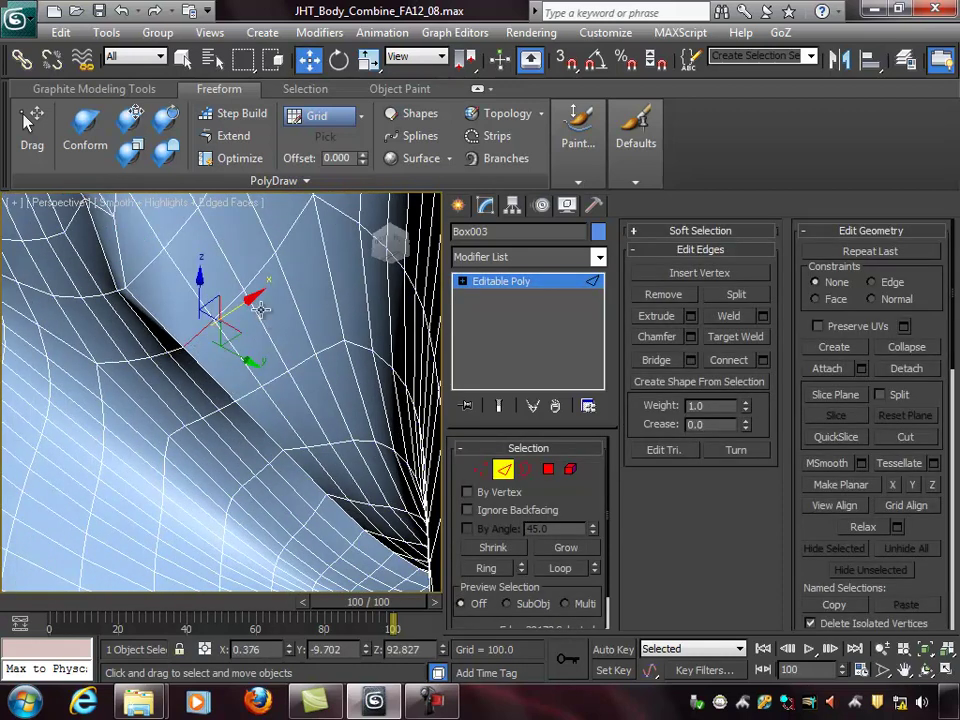
Pull open the unwelded edge on the groin's centre seam and target-weld it to its matching edge.
left_click_drag(262, 293, 271, 288)
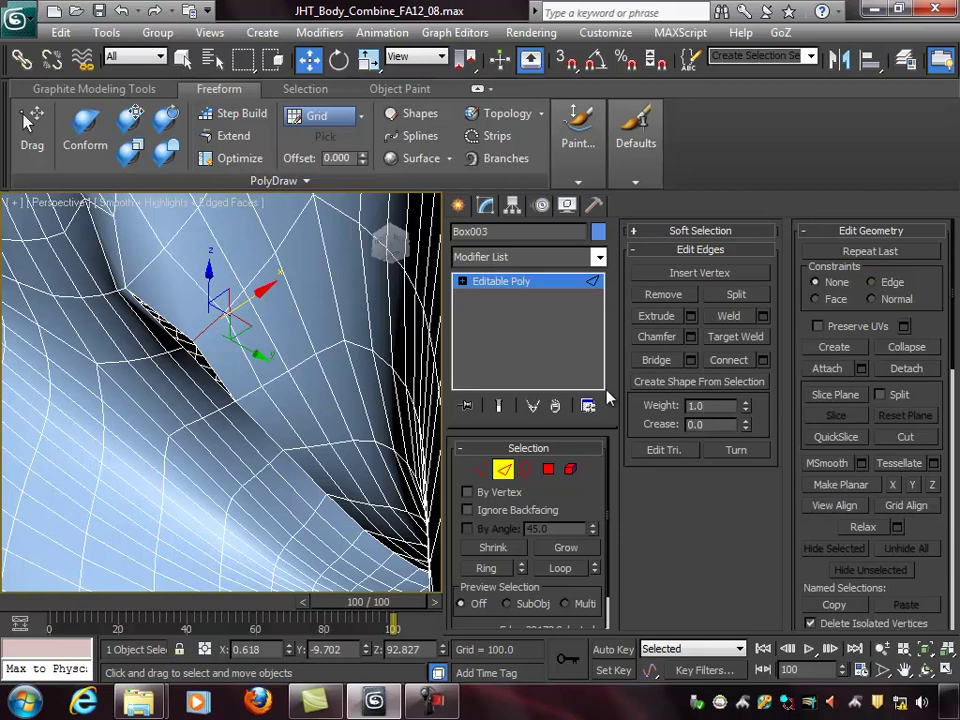
left_click(735, 337)
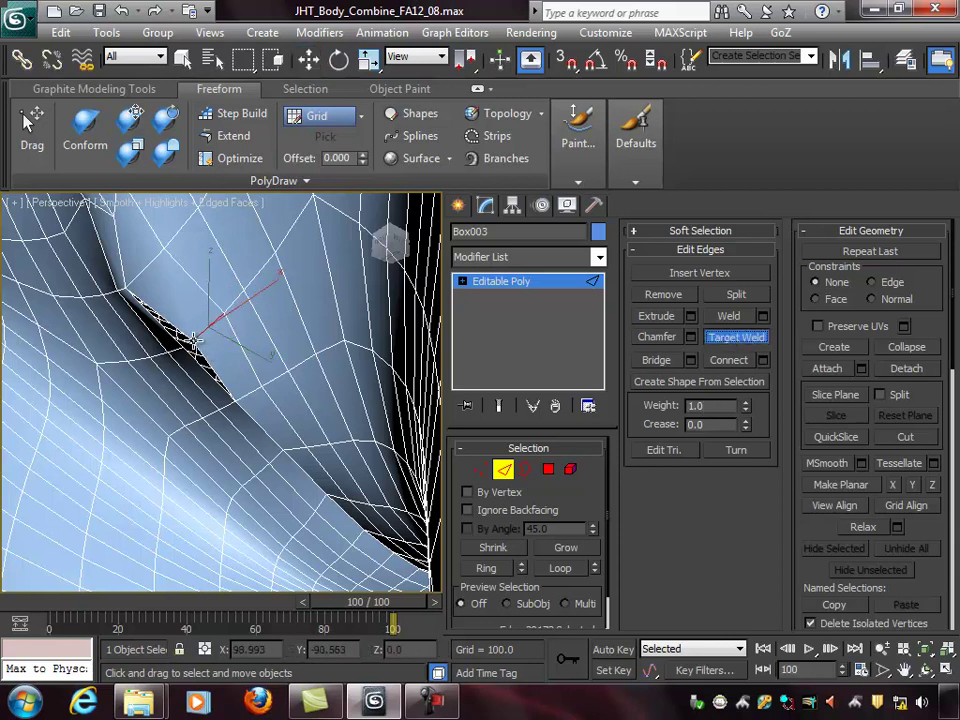
left_click(181, 349)
middle_click_drag(335, 387, 339, 415, "alt")
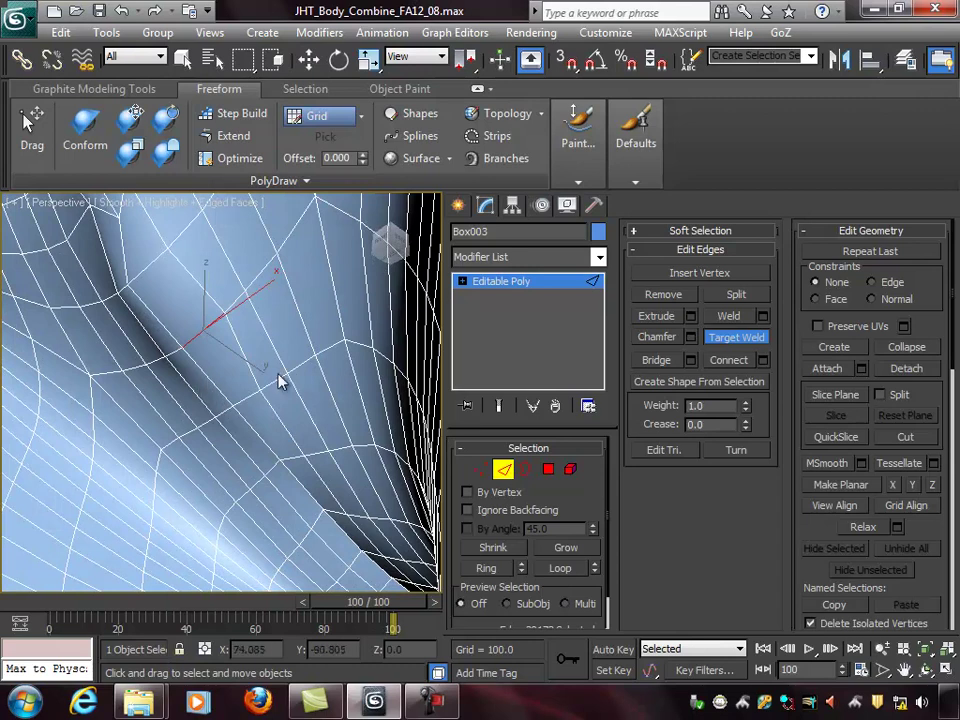
key("w")
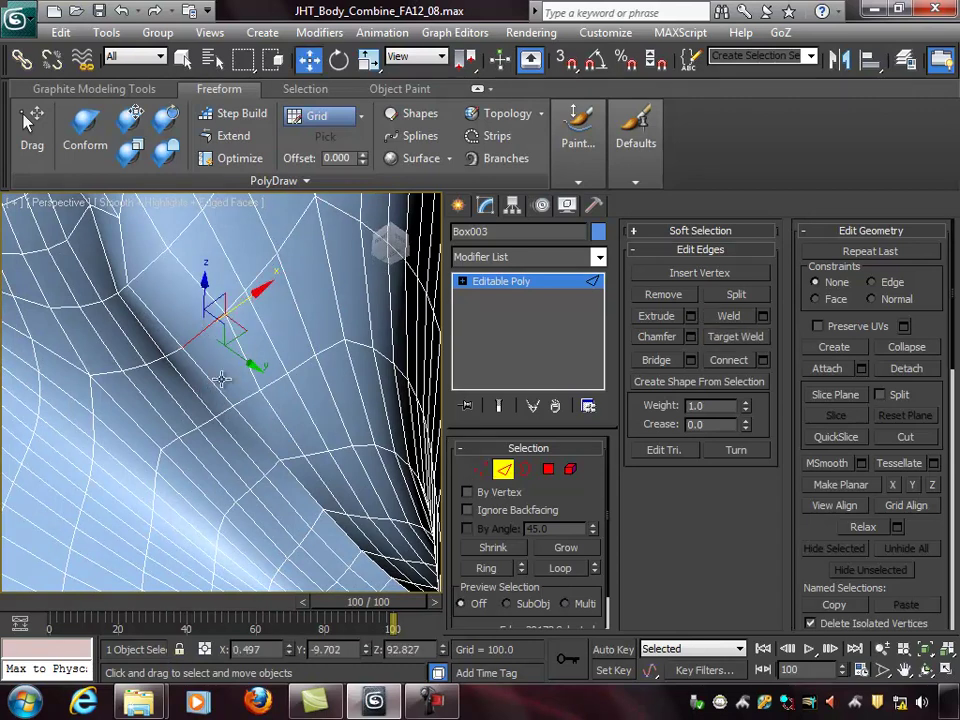
Test-move neighbouring edges on the groin's centre seam to check for gaps, undoing each move.
left_click(197, 373)
middle_click_drag(288, 382, 277, 382, "alt")
mouse_move(263, 341)
left_mouse_down()
mouse_move(272, 334)
mouse_move(250, 343)
left_mouse_up()
key("ctrl+z")
left_click(208, 377)
middle_click_drag(295, 358, 323, 364, "alt")
mouse_move(258, 345)
left_mouse_down()
mouse_move(279, 337)
mouse_move(262, 344)
left_mouse_up()
key("ctrl+z")
Leave edge editing, reactivate the Relax/Soften brush and smooth the crease along the groin's centre seam.
middle_click_drag(318, 375, 357, 392, "alt")
scroll(369, 382, "down", 5)
middle_click_drag(299, 323, 301, 331)
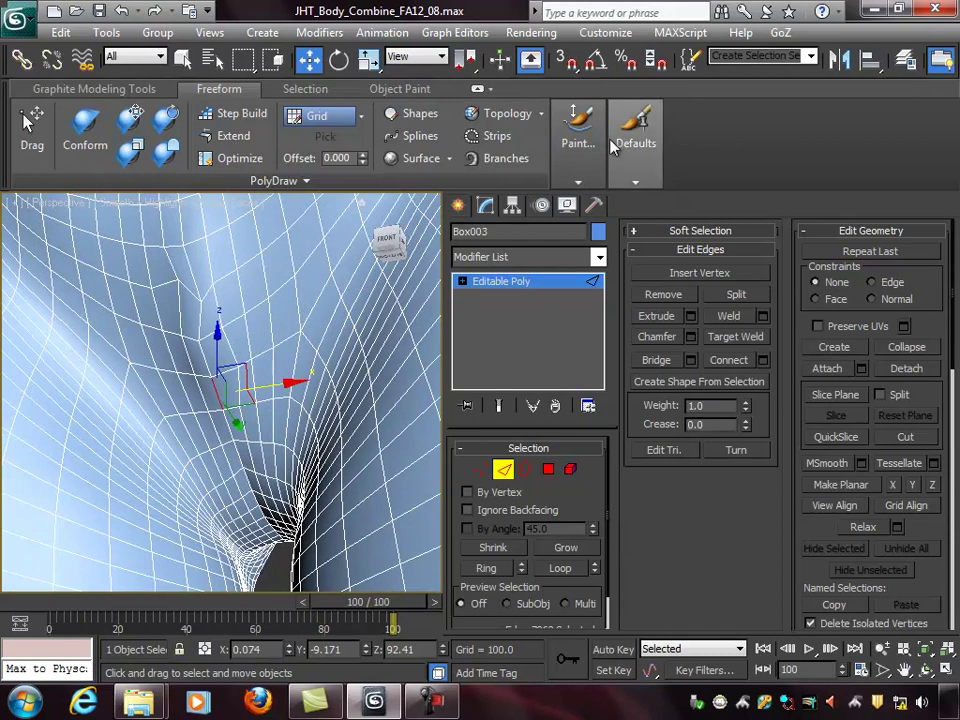
left_click(583, 170)
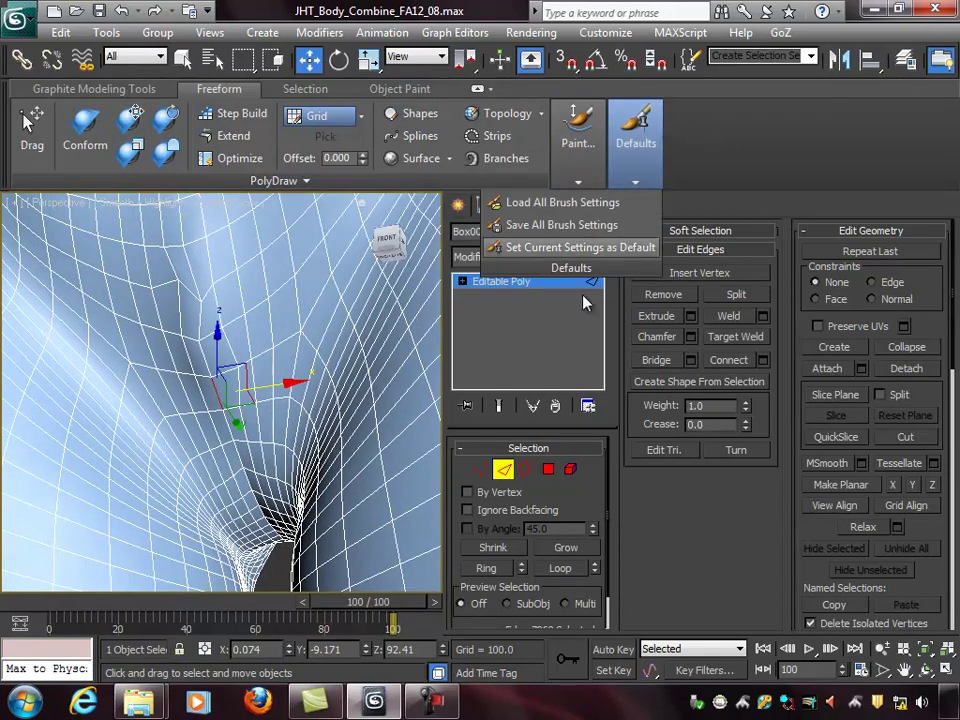
left_click(506, 471)
mouse_move(583, 140)
left_click(405, 204)
middle_click_drag(277, 344, 290, 342, "alt")
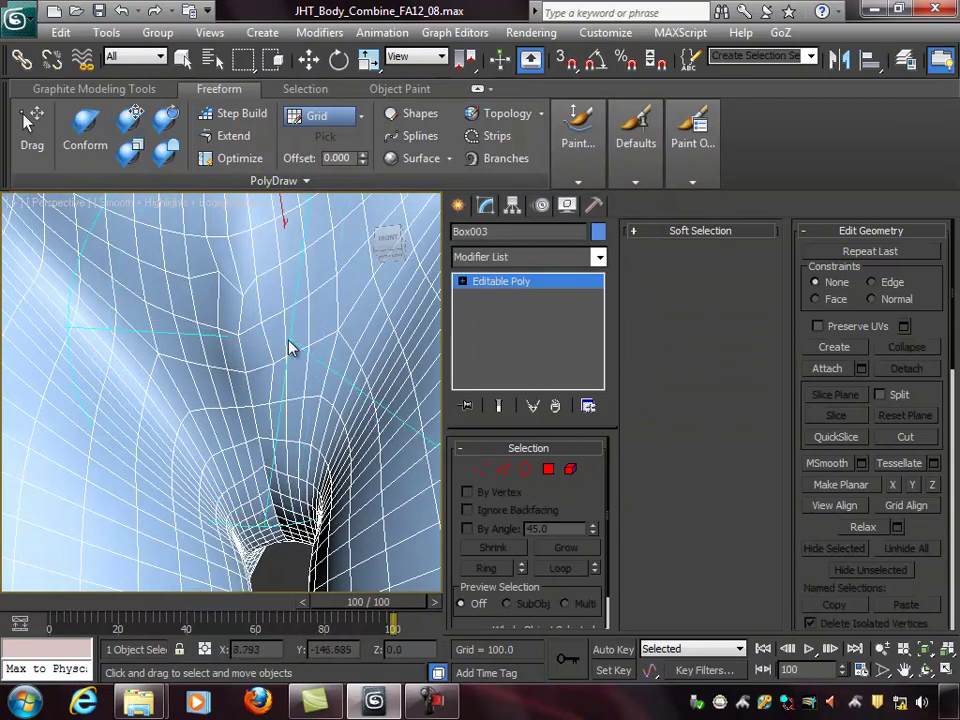
mouse_move(242, 328)
left_mouse_down("ctrl+shift")
mouse_move(240, 380)
mouse_move(234, 284)
left_mouse_up("ctrl+shift")
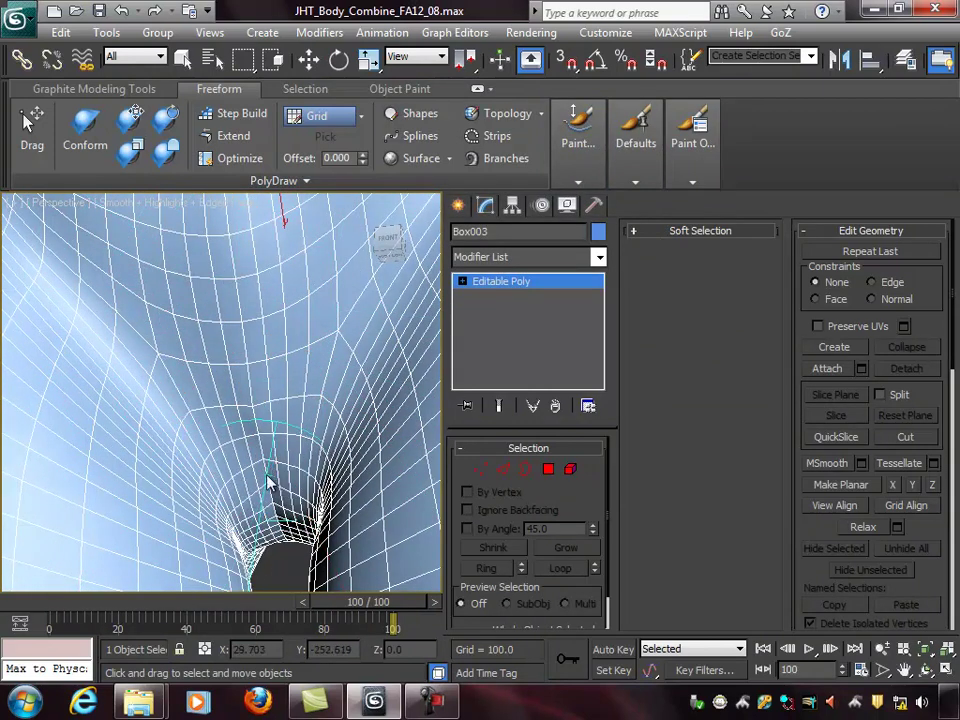
Hide the edged faces and examine the smooth shading of the whole body.
scroll(360, 399, "down", 6)
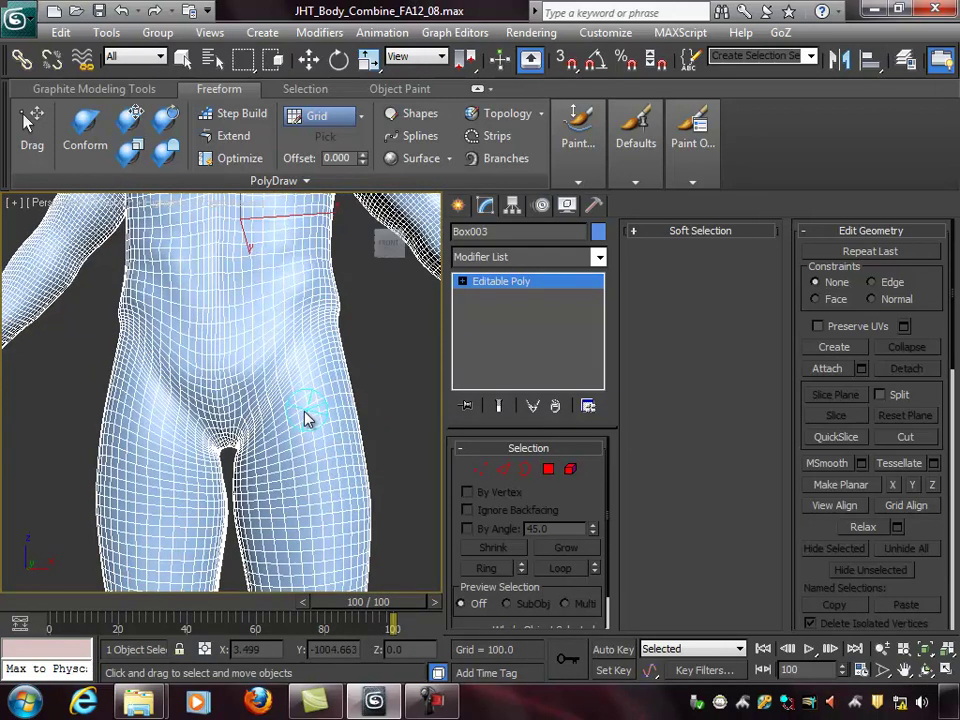
middle_click_drag(377, 330, 383, 360)
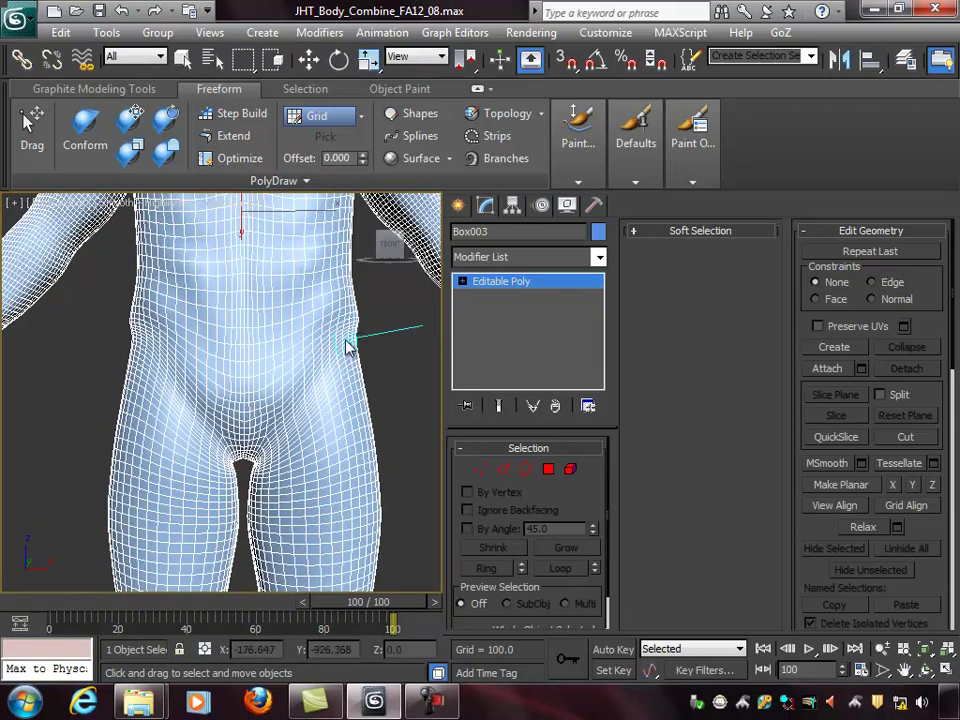
key("F4")
scroll(325, 352, "down", 8)
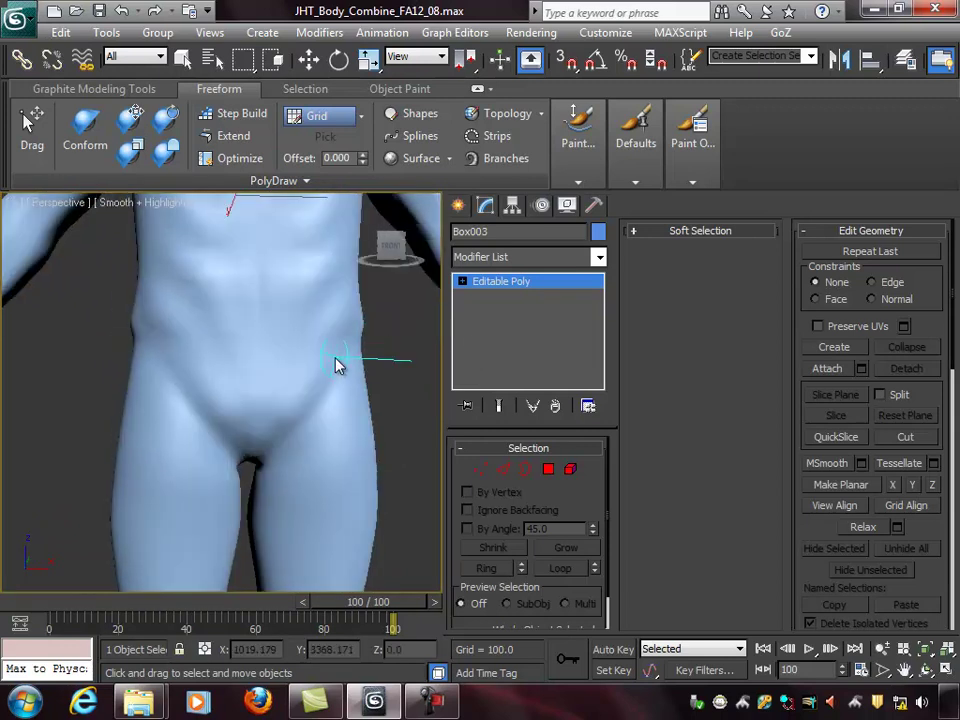
middle_click_drag(307, 338, 309, 381, "alt")
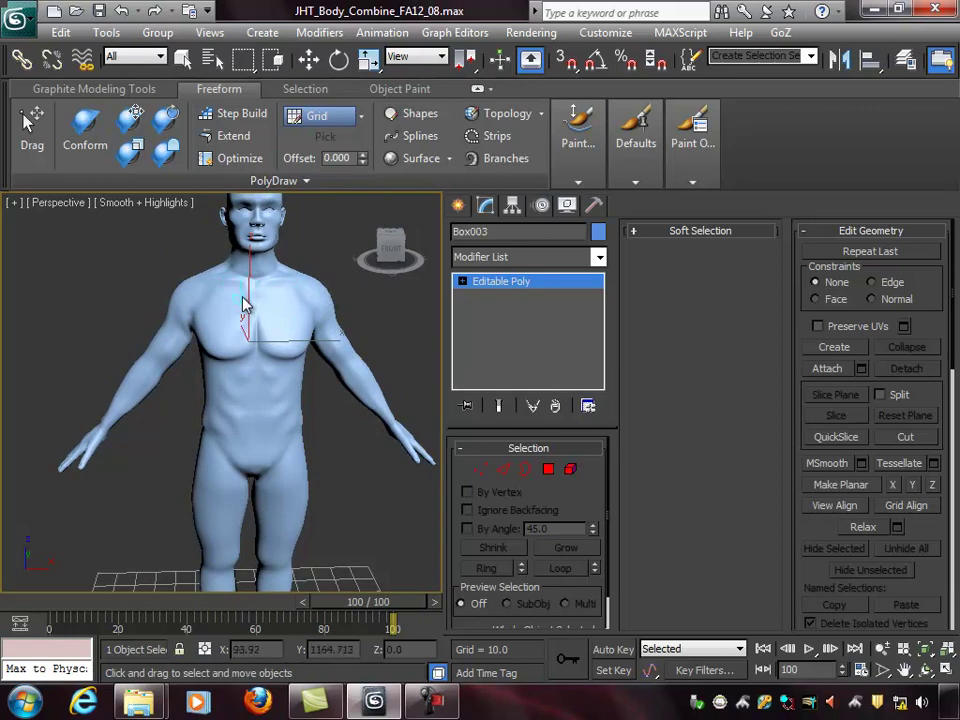
middle_click_drag(287, 295, 313, 298, "alt")
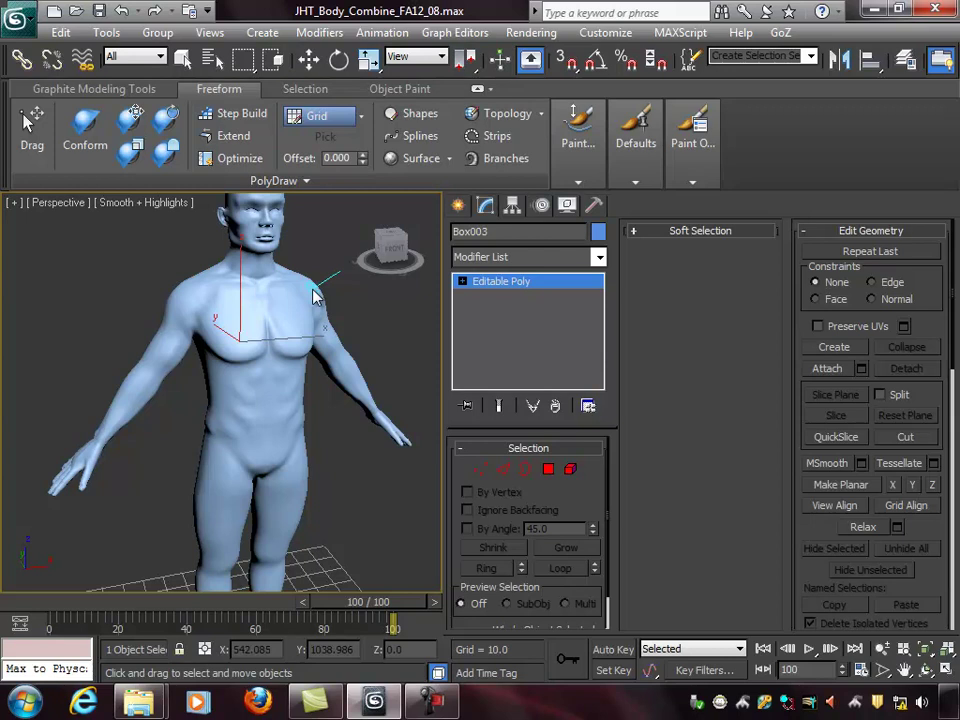
Smooth the centre crease between the chest muscles with the Relax/Soften brush.
scroll(312, 295, "up", 10)
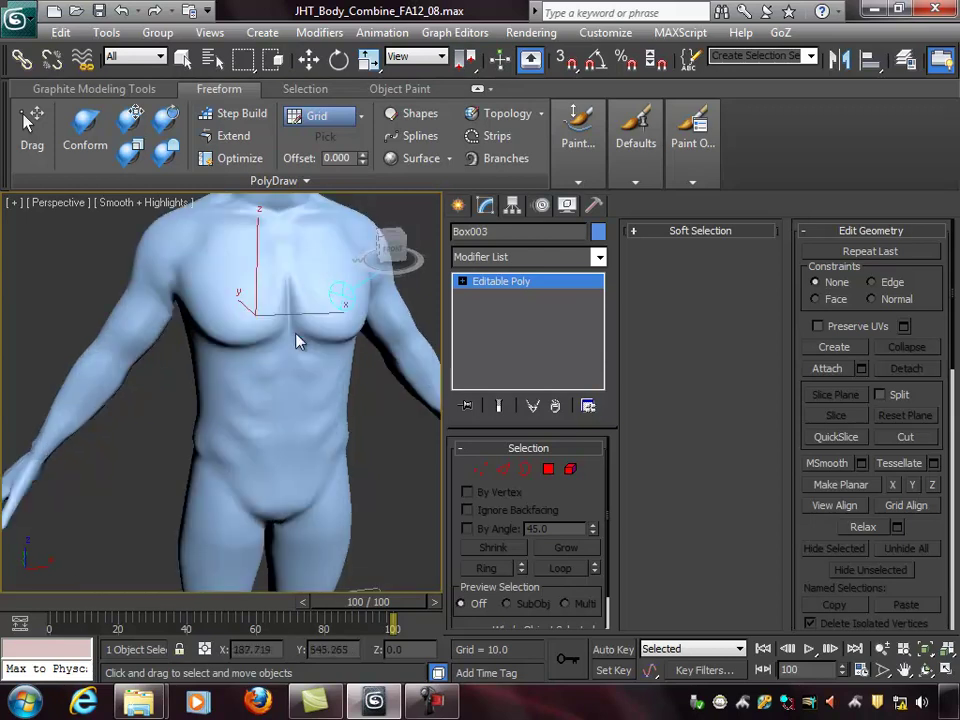
middle_click_drag(306, 350, 272, 340, "alt")
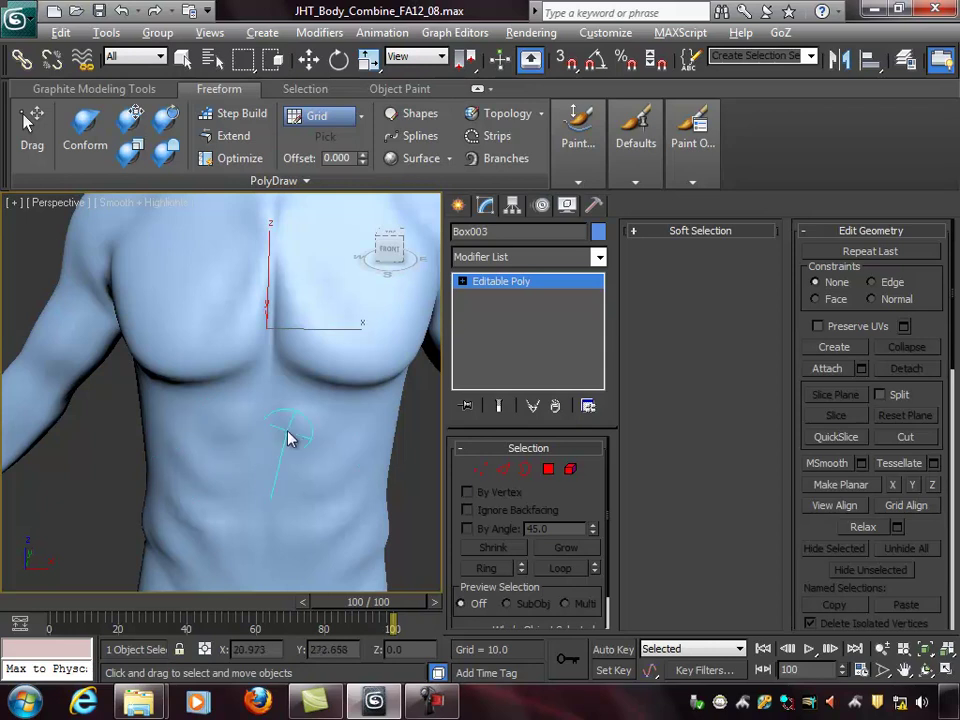
middle_click_drag(288, 438, 322, 381, "alt")
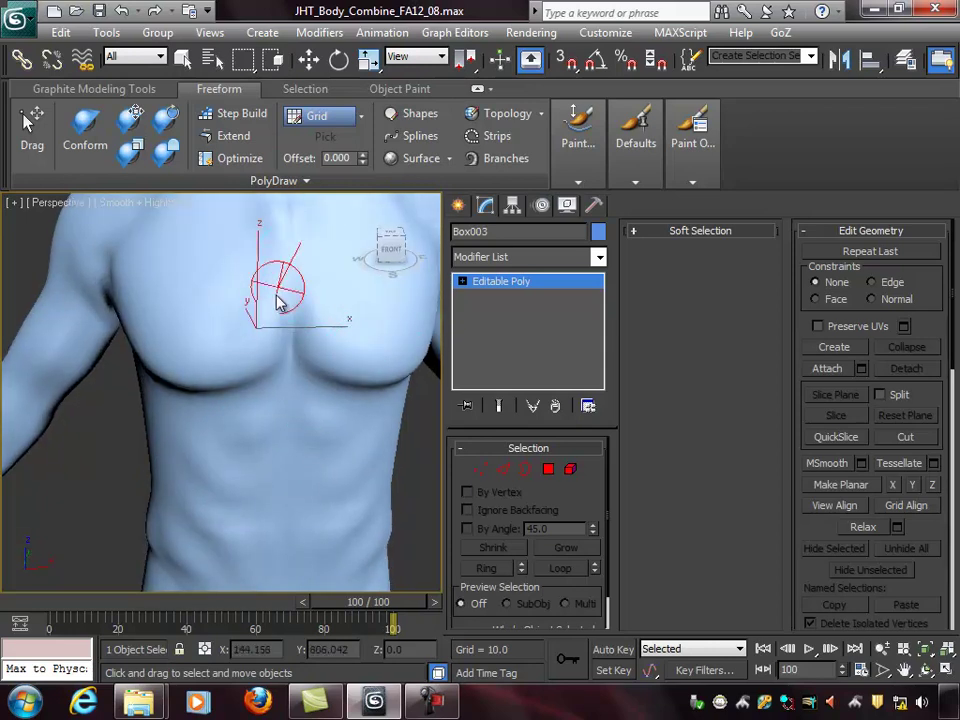
mouse_move(336, 328)
middle_mouse_down("alt")
mouse_move(358, 306)
mouse_move(268, 332)
middle_mouse_up("alt")
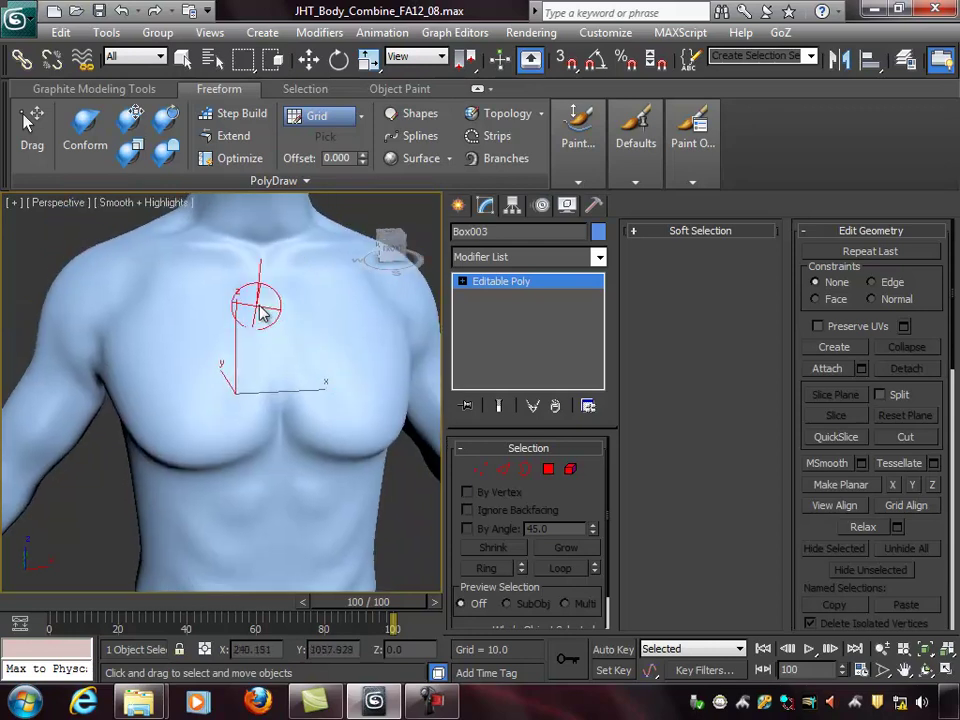
middle_click_drag(379, 431, 272, 396, "alt")
scroll(352, 384, "up", 3)
scroll(348, 378, "down", 3)
scroll(309, 383, "down", 3)
Show the edged faces again, examine the torso's topology and leave the relax brush for the selection tool.
key("F4")
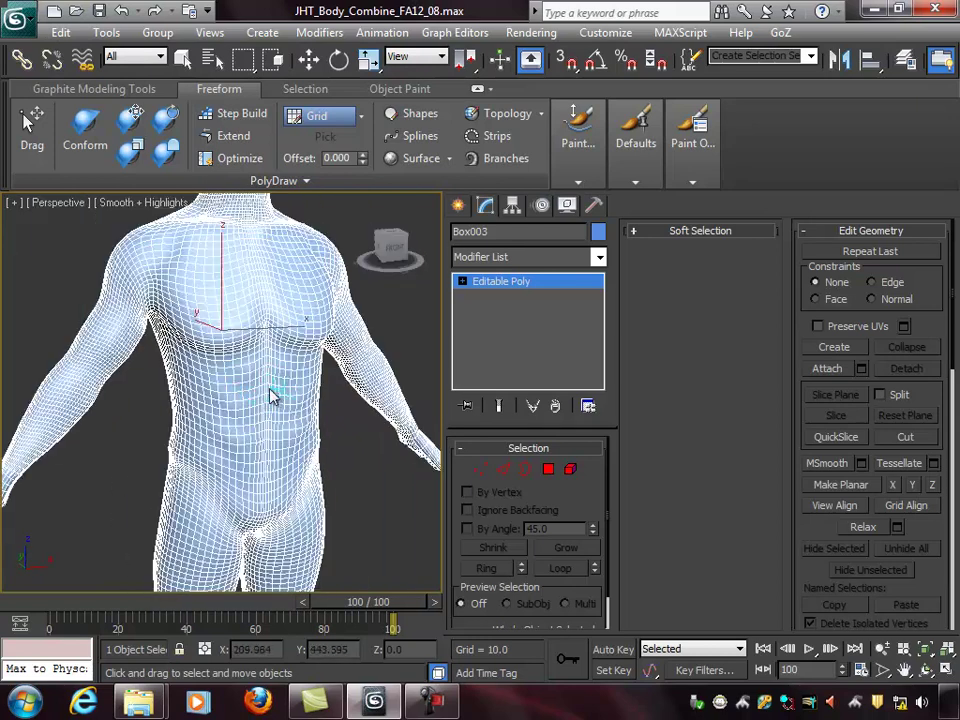
scroll(272, 392, "up", 4)
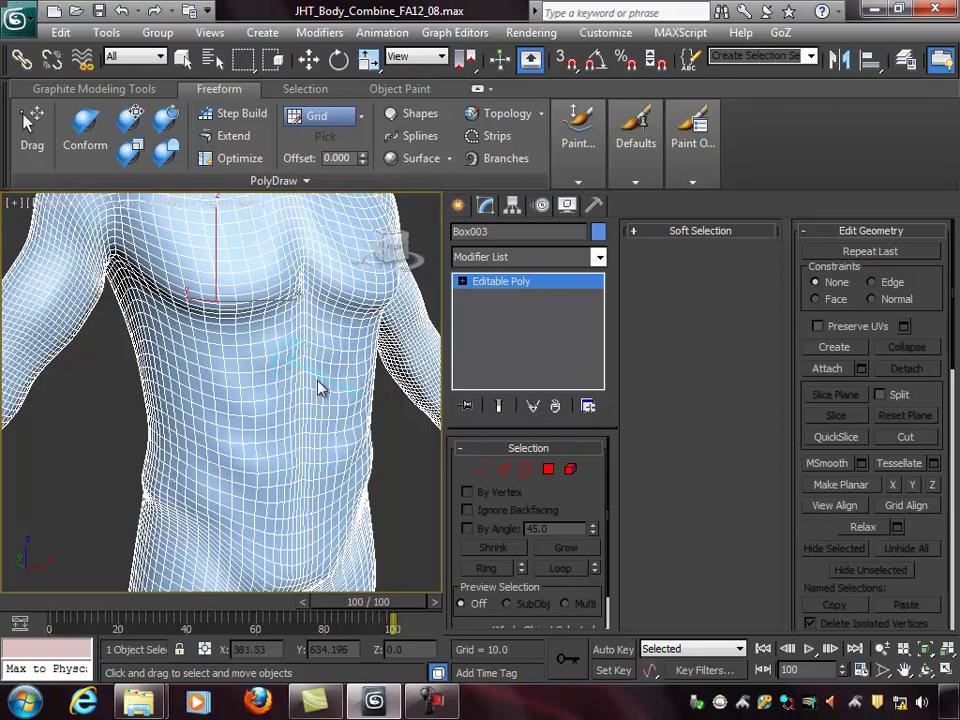
mouse_move(327, 362)
middle_mouse_down("alt")
mouse_move(291, 362)
mouse_move(310, 362)
mouse_move(274, 291)
middle_mouse_up("alt")
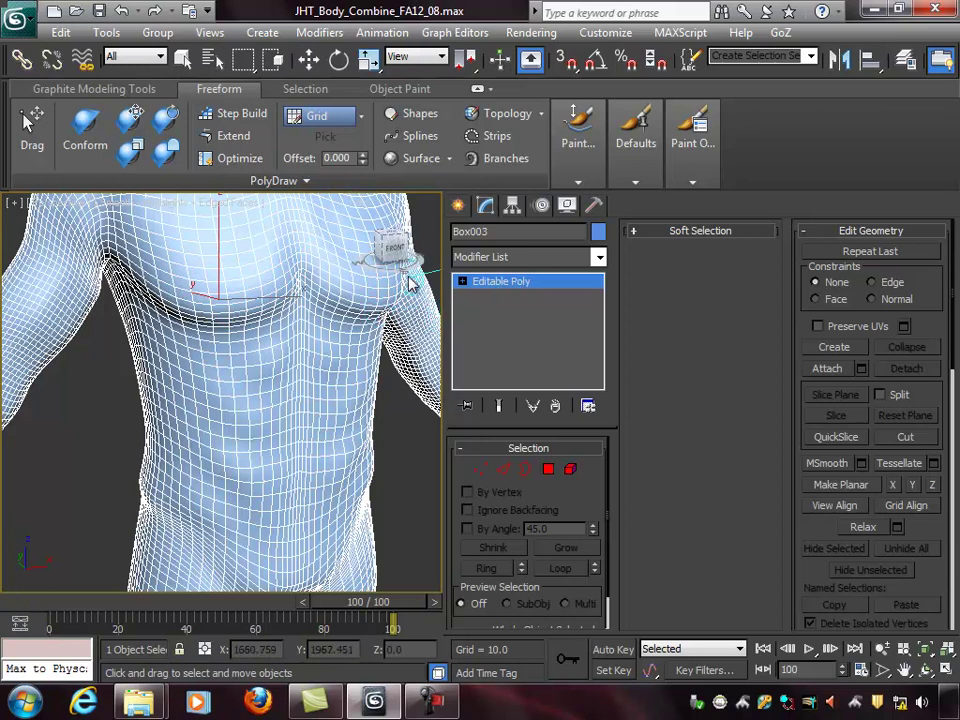
right_click(336, 284)
key("q")
middle_click_drag(316, 270, 349, 273, "alt")
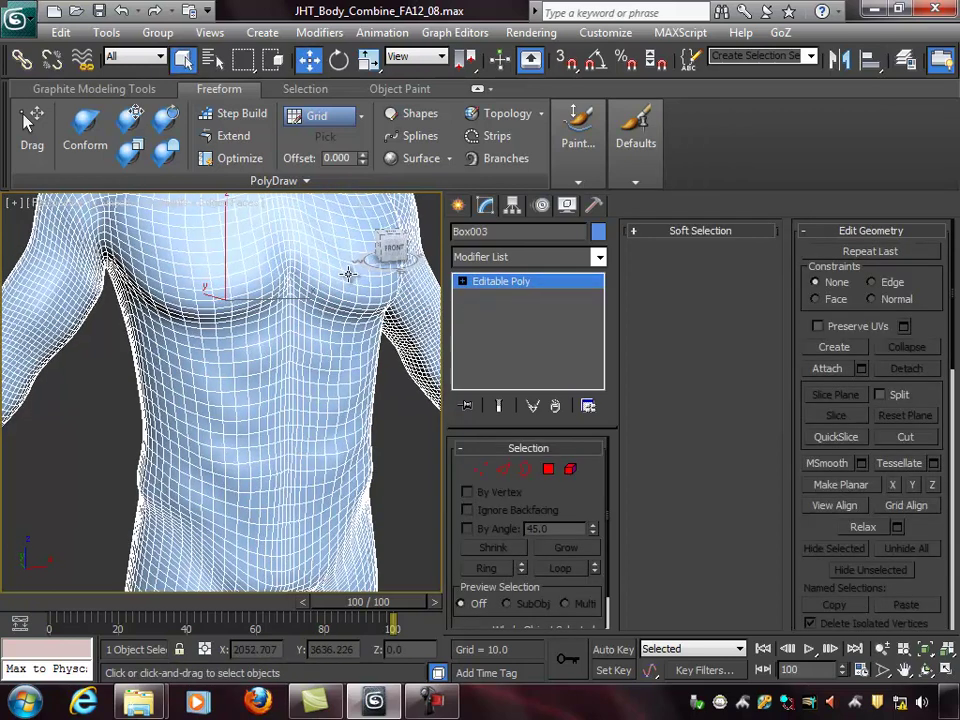
Add a TurboSmooth modifier to the body.
left_click(600, 258)
left_click_drag(601, 316, 622, 627)
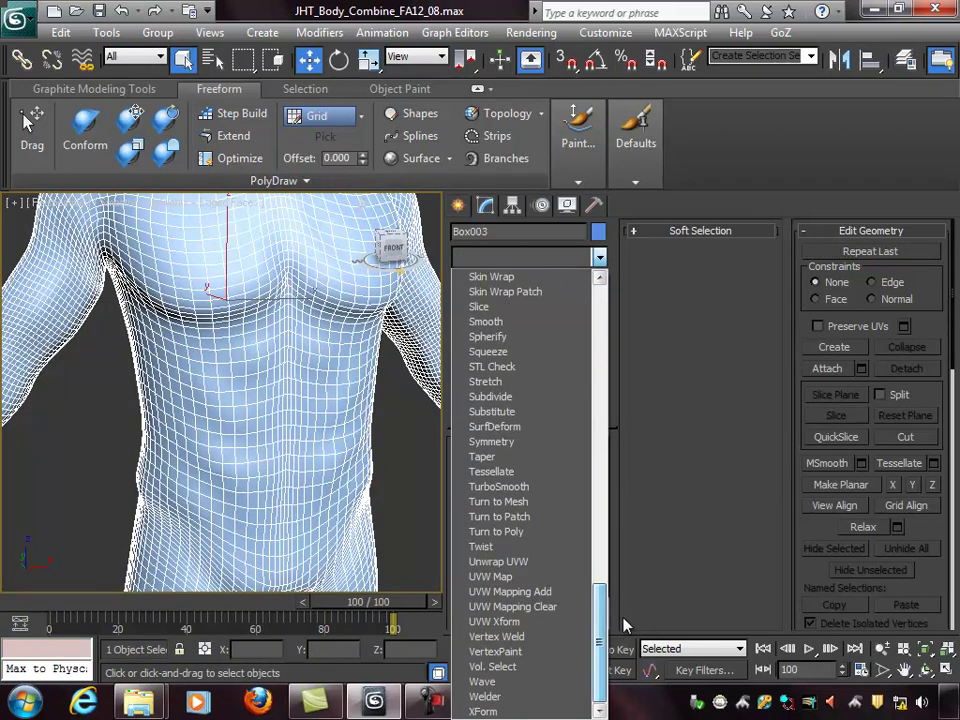
left_click(505, 486)
middle_click_drag(343, 400, 312, 415, "alt")
scroll(248, 385, "down", 2)
middle_click_drag(225, 418, 281, 420, "alt")
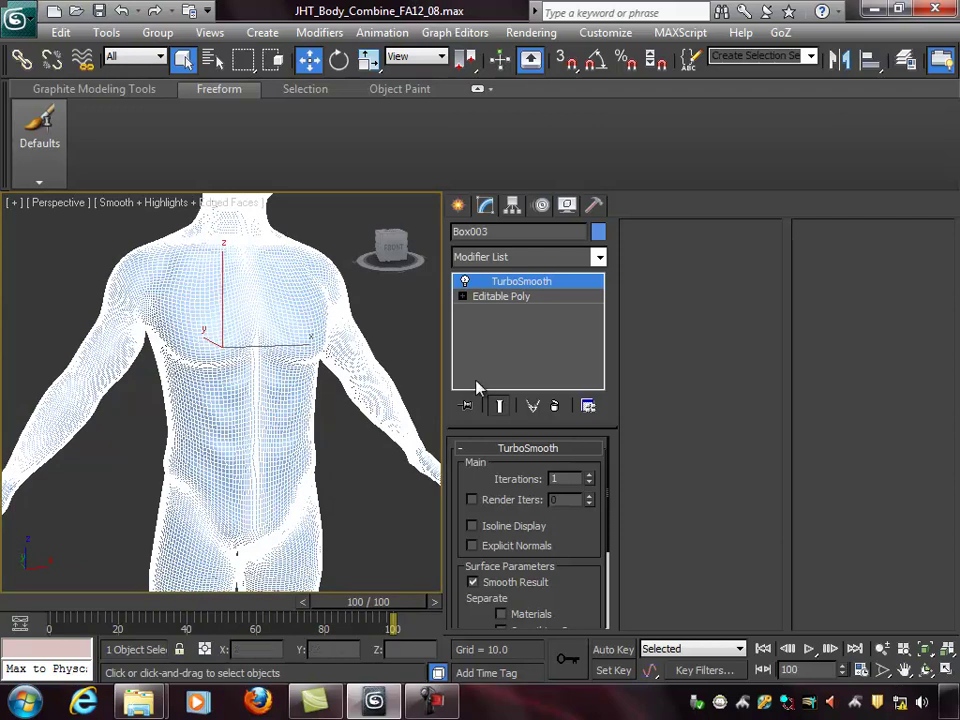
Try TurboSmooth at 2 iterations, then set it back to 1.
left_click(588, 476)
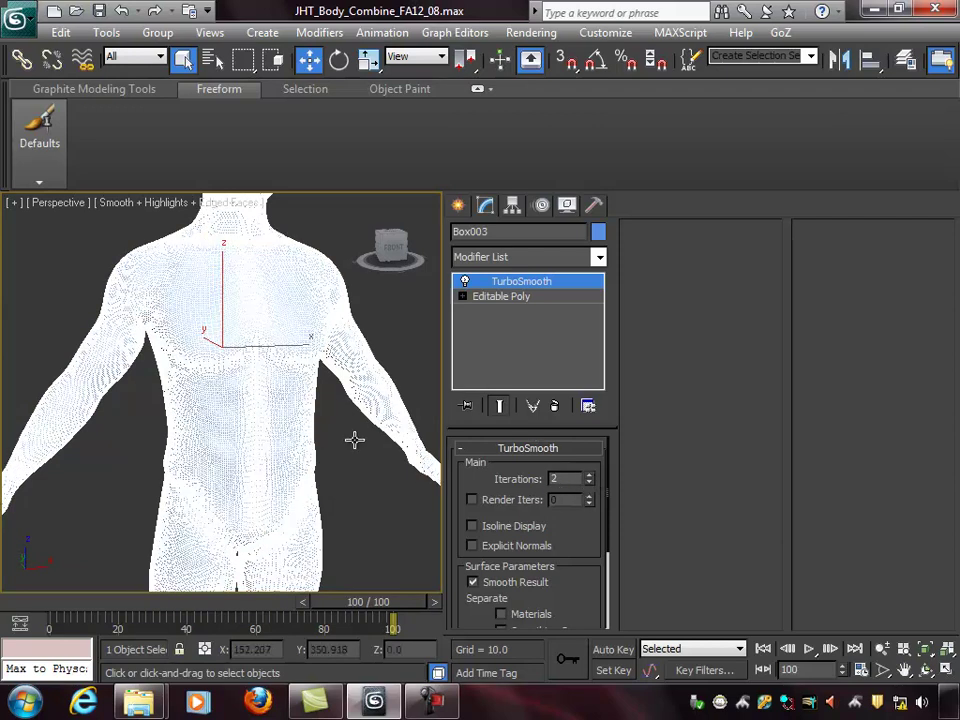
middle_click_drag(361, 440, 270, 439, "alt")
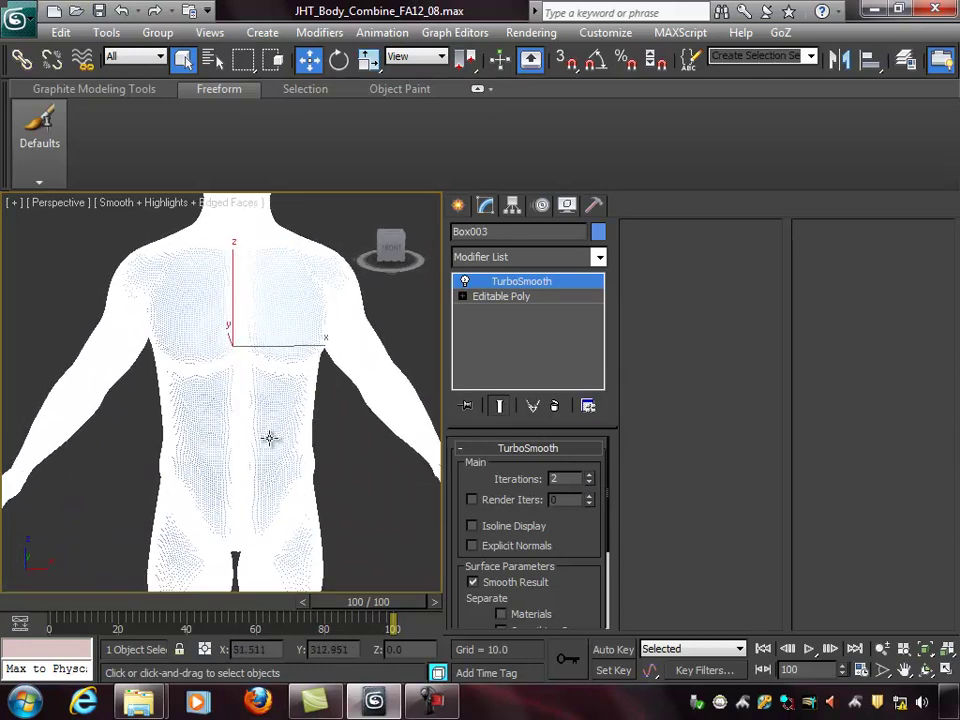
left_click(589, 483)
mouse_move(257, 428)
middle_mouse_down("alt")
mouse_move(328, 428)
mouse_move(272, 424)
middle_mouse_up("alt")
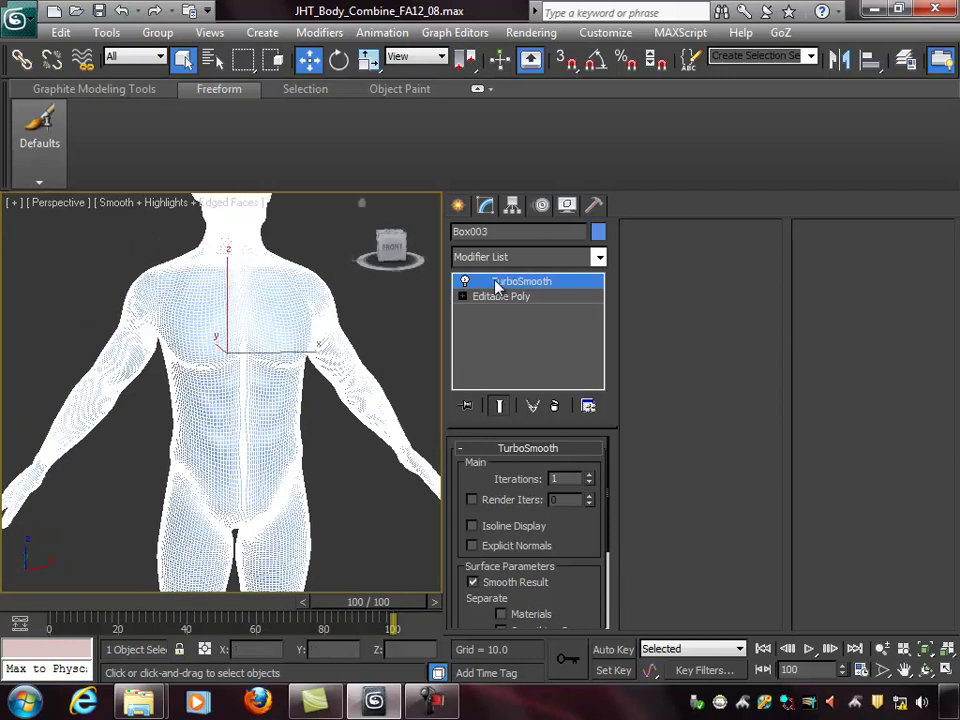
Save the scene as the next incremental version, JHT_Body_Combine_FA12_09.max.
middle_click_drag(253, 326, 230, 290, "alt")
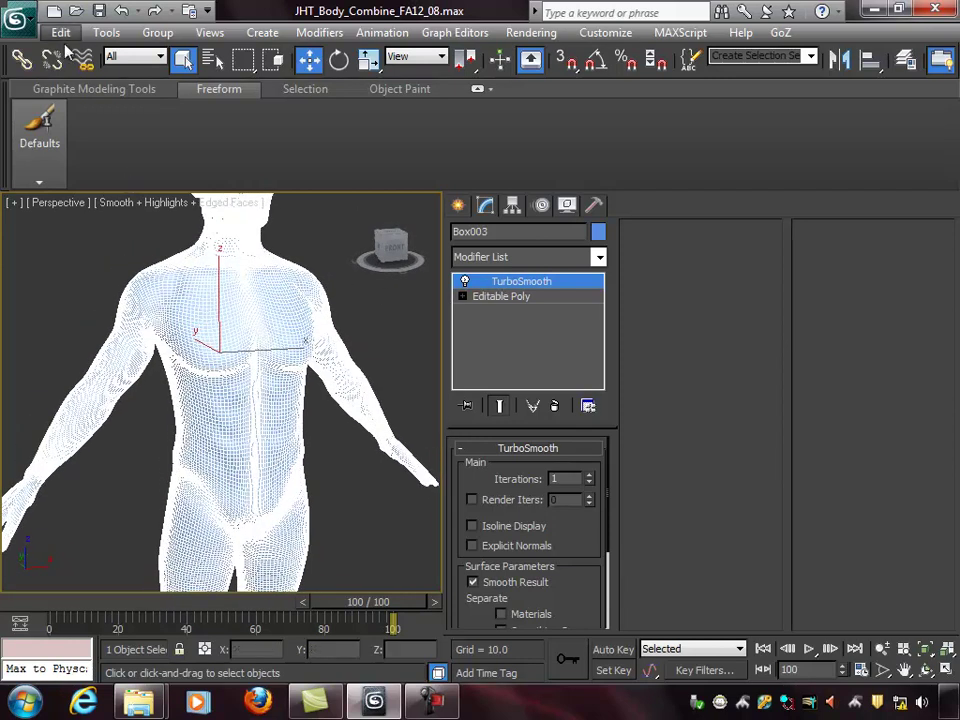
left_click(18, 22)
left_click(66, 224)
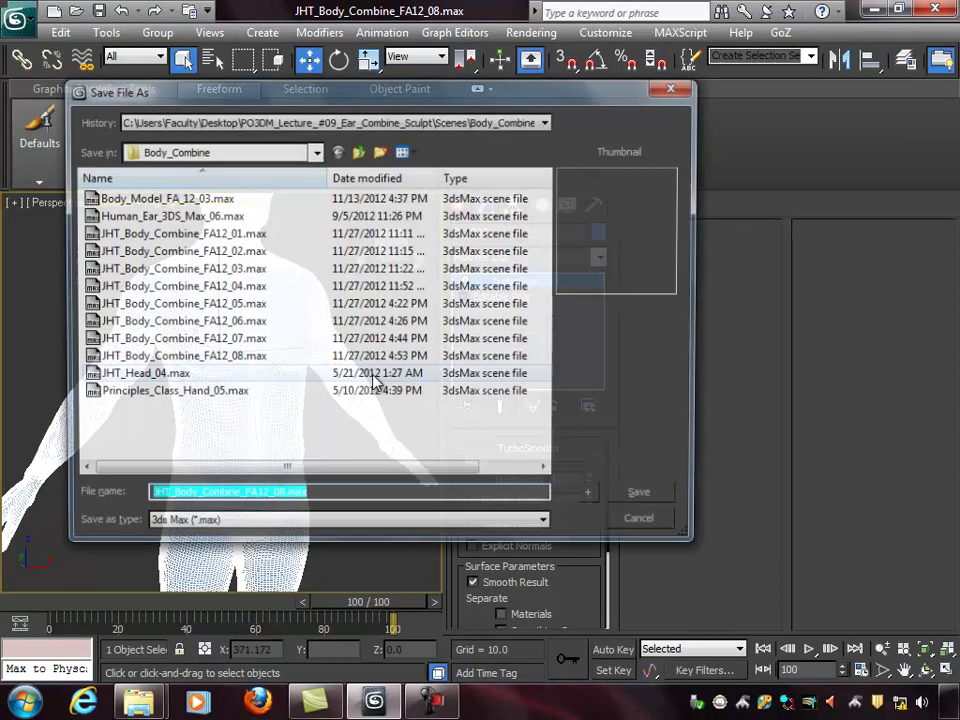
left_click(352, 497)
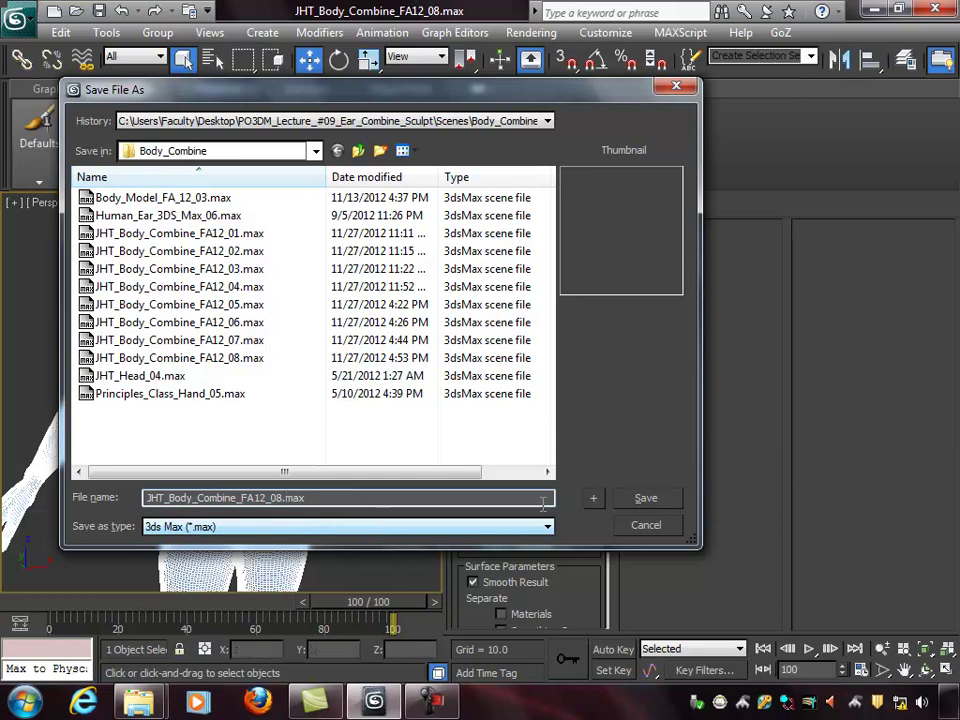
left_click(593, 502)
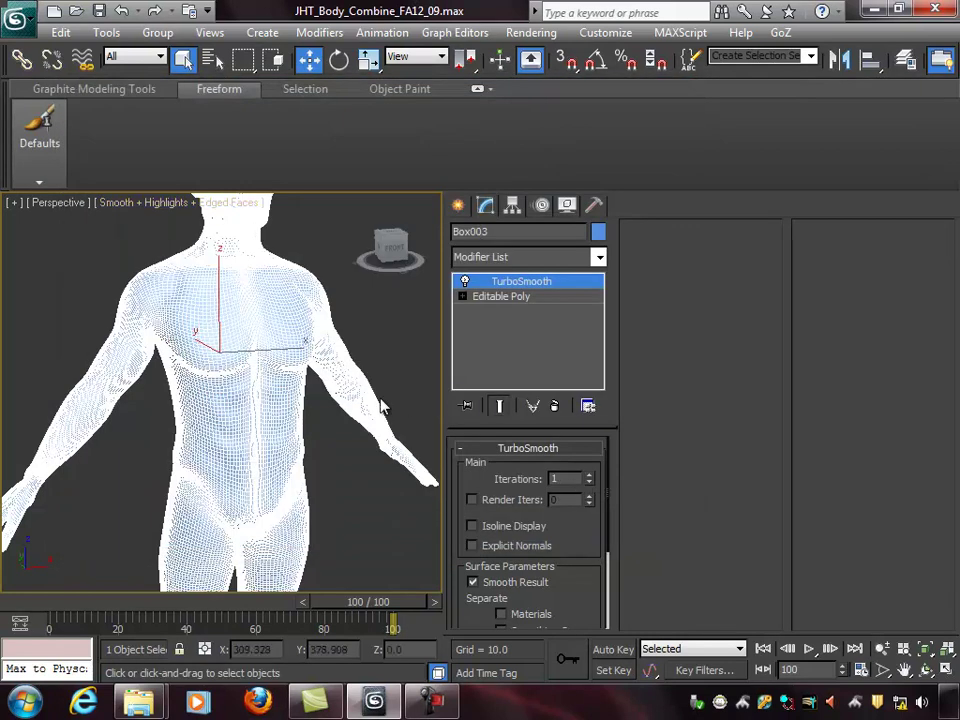
Collapse the body's entire modifier stack, holding the scene first.
middle_click_drag(343, 328, 318, 318, "alt")
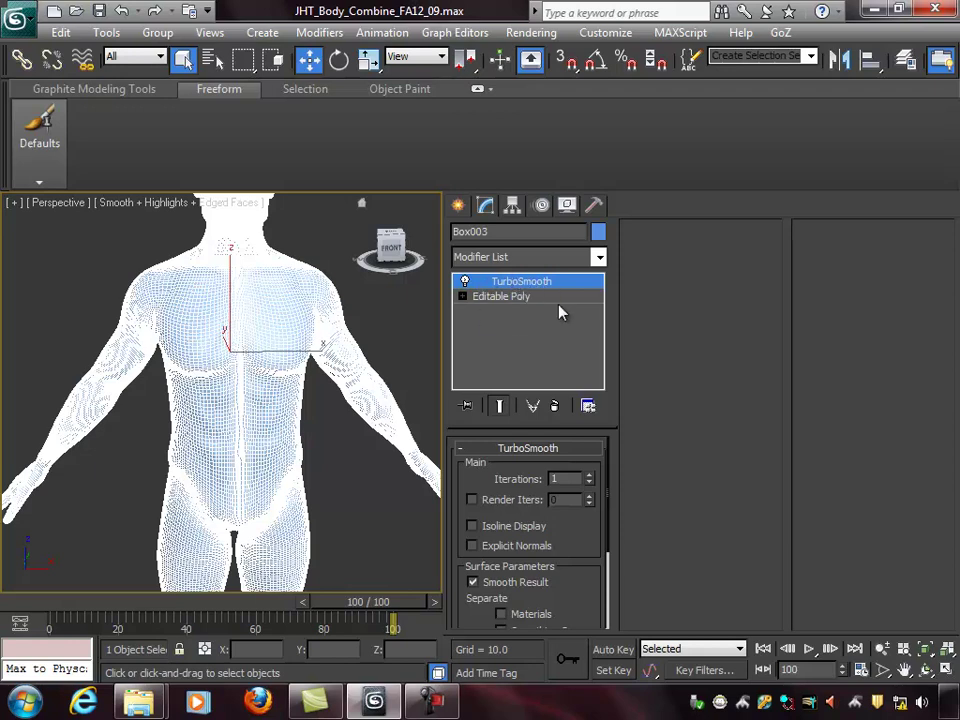
right_click(537, 283)
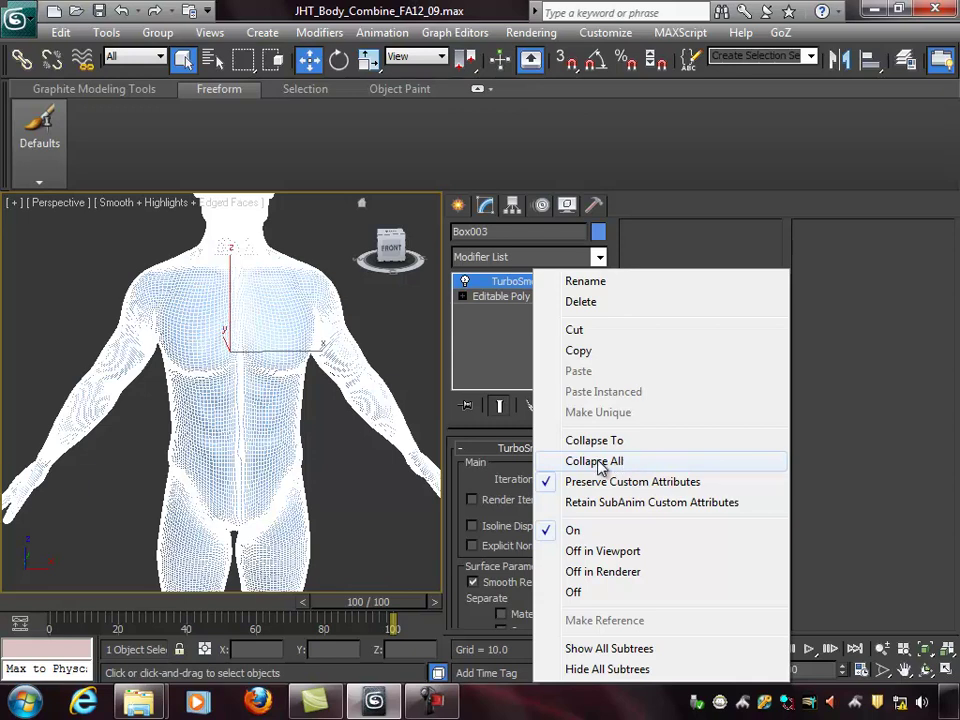
left_click(600, 465)
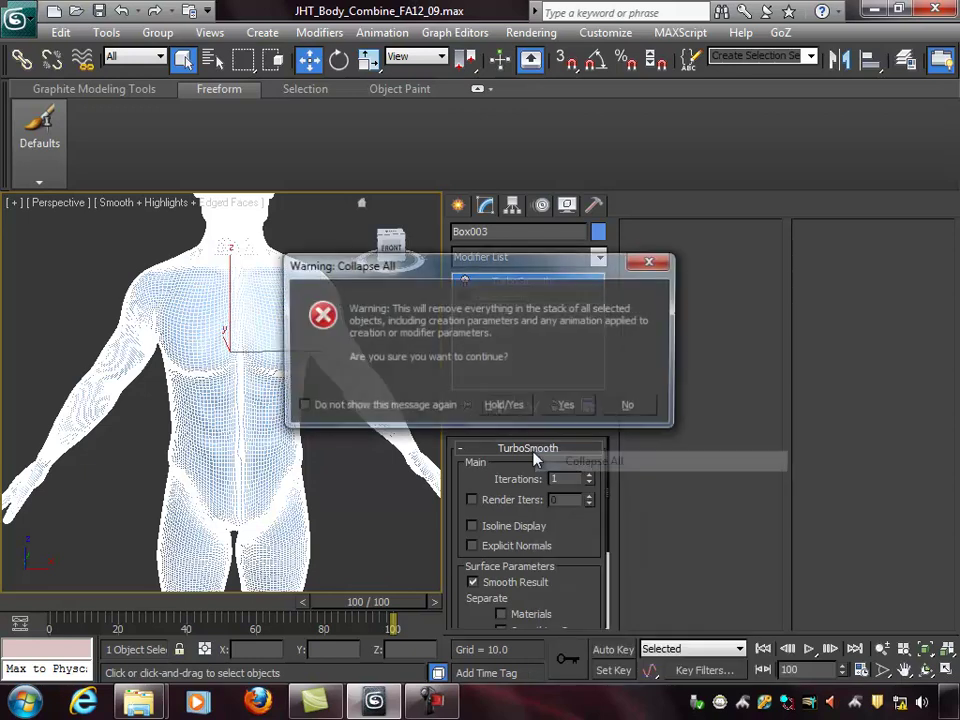
left_click(503, 406)
Examine the subdivided mesh on the torso up close.
middle_click_drag(320, 437, 326, 396, "alt")
scroll(346, 392, "up", 3)
middle_click_drag(326, 396, 206, 347)
scroll(330, 390, "up", 3)
scroll(330, 395, "up", 6)
middle_click_drag(272, 364, 306, 302, "alt")
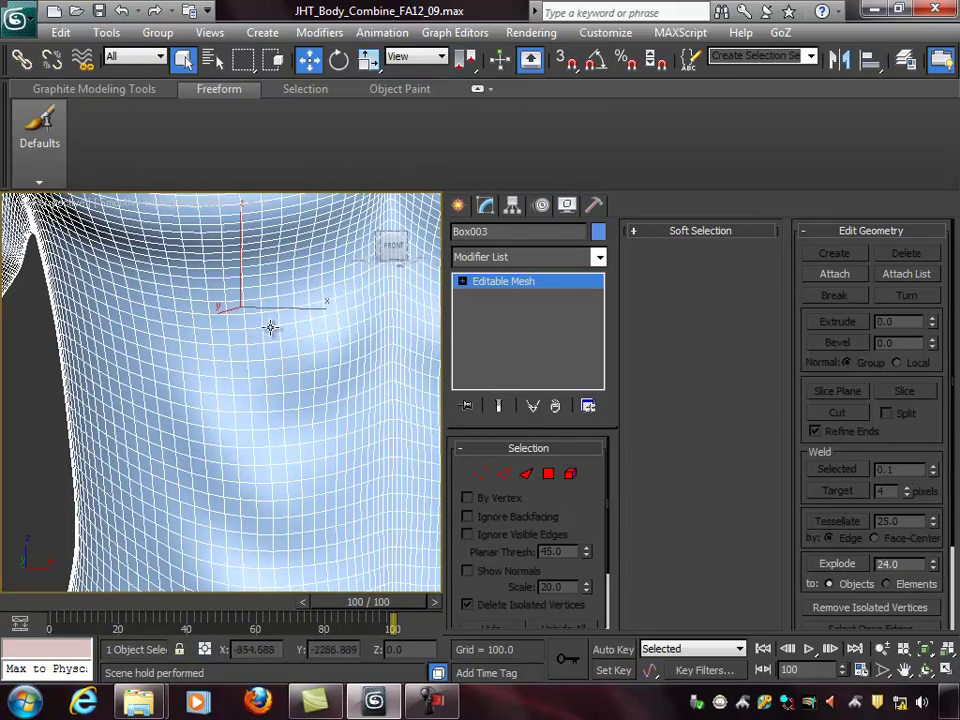
middle_click_drag(332, 388, 231, 324, "alt")
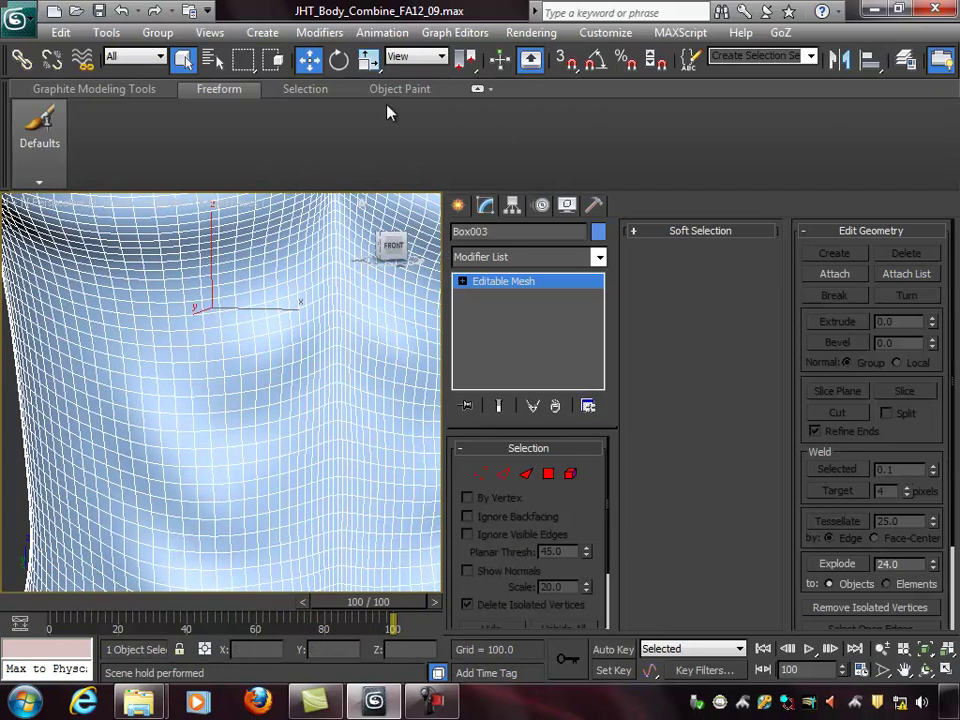
Convert the body mesh to an Editable Poly.
left_click(477, 89)
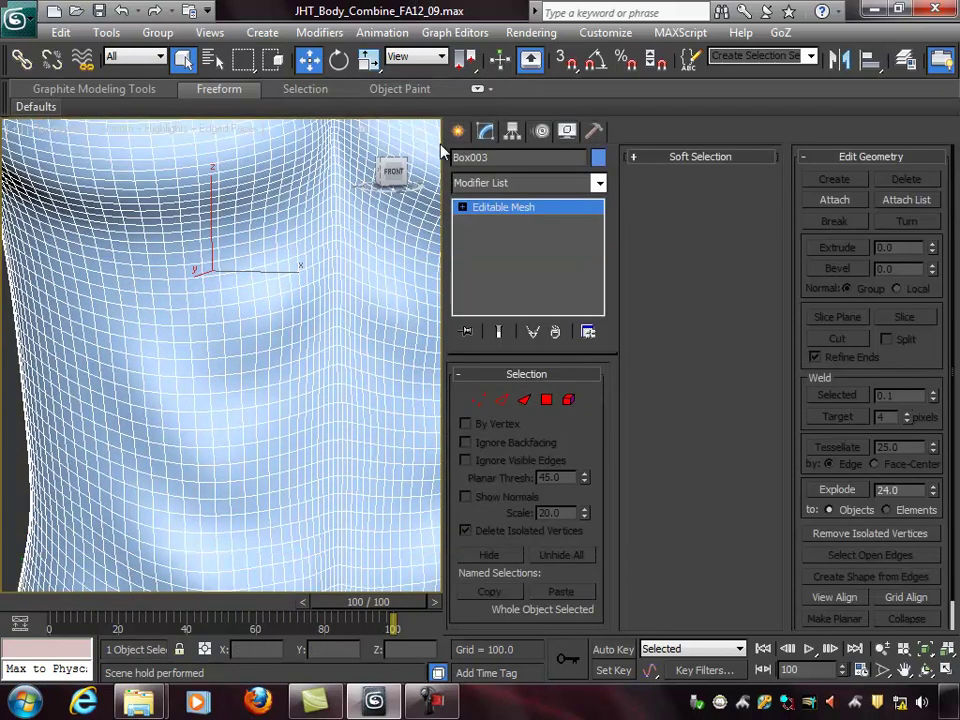
mouse_move(377, 240)
middle_mouse_down("alt")
mouse_move(390, 243)
mouse_move(381, 242)
middle_mouse_up("alt")
left_click(479, 89)
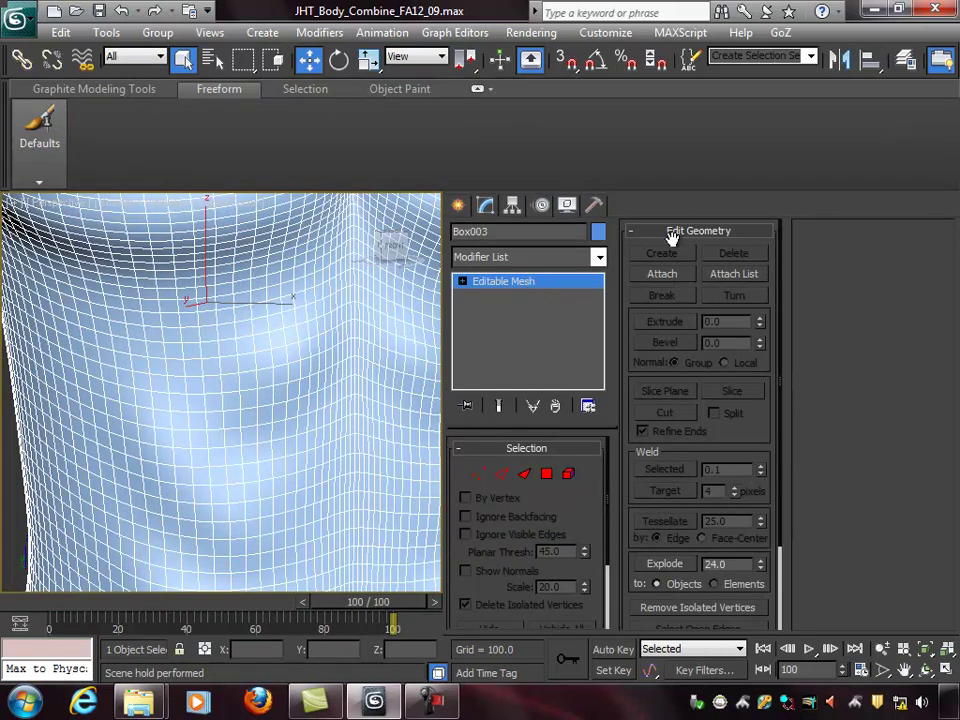
right_click(500, 283)
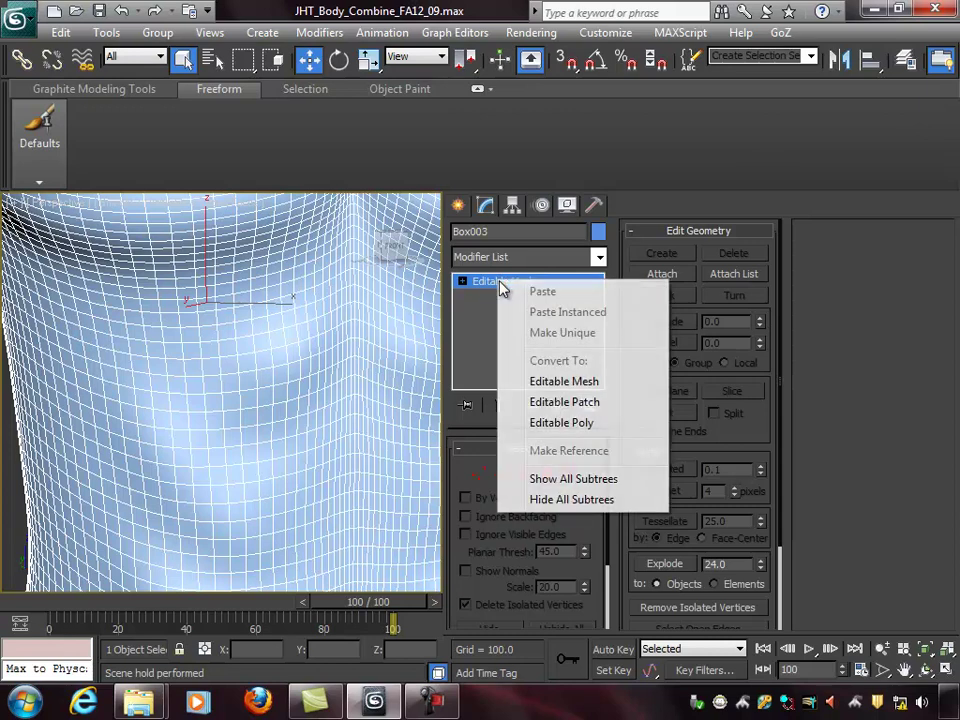
left_click(563, 423)
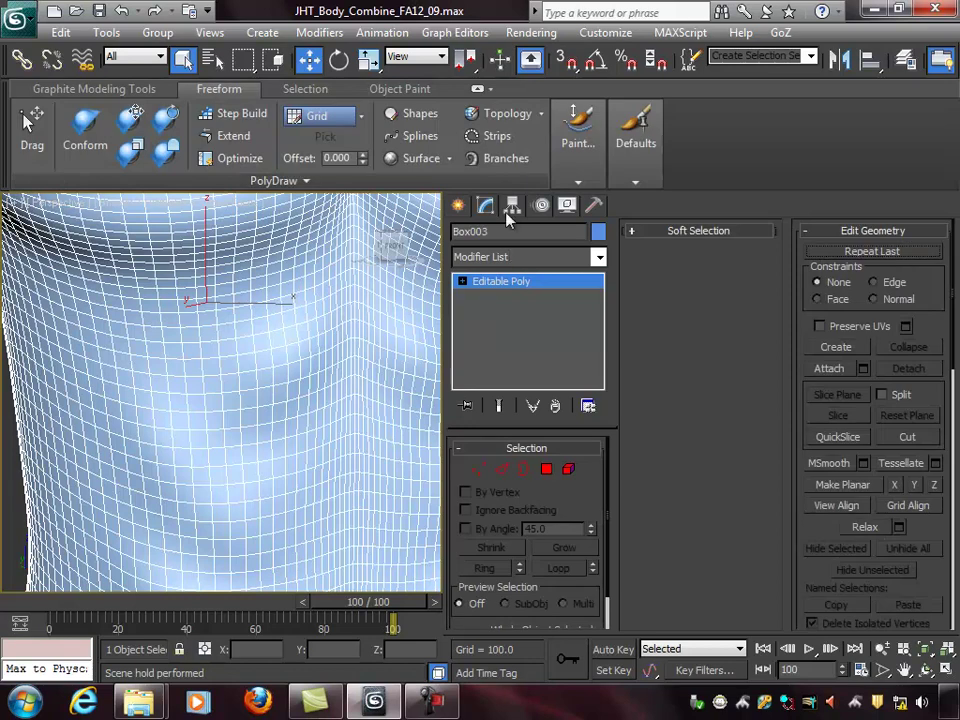
Adjust the Push/Pull paint deform brush and test strokes on the upper abdominal muscle on one side, undoing the overly strong stroke.
left_click(578, 125)
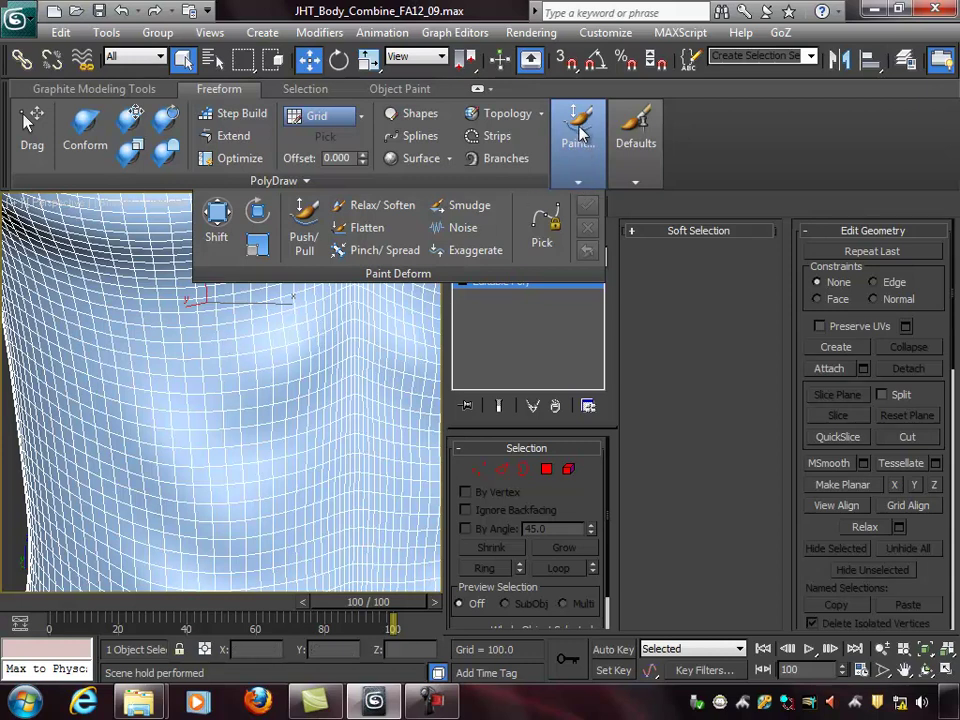
left_click(305, 212)
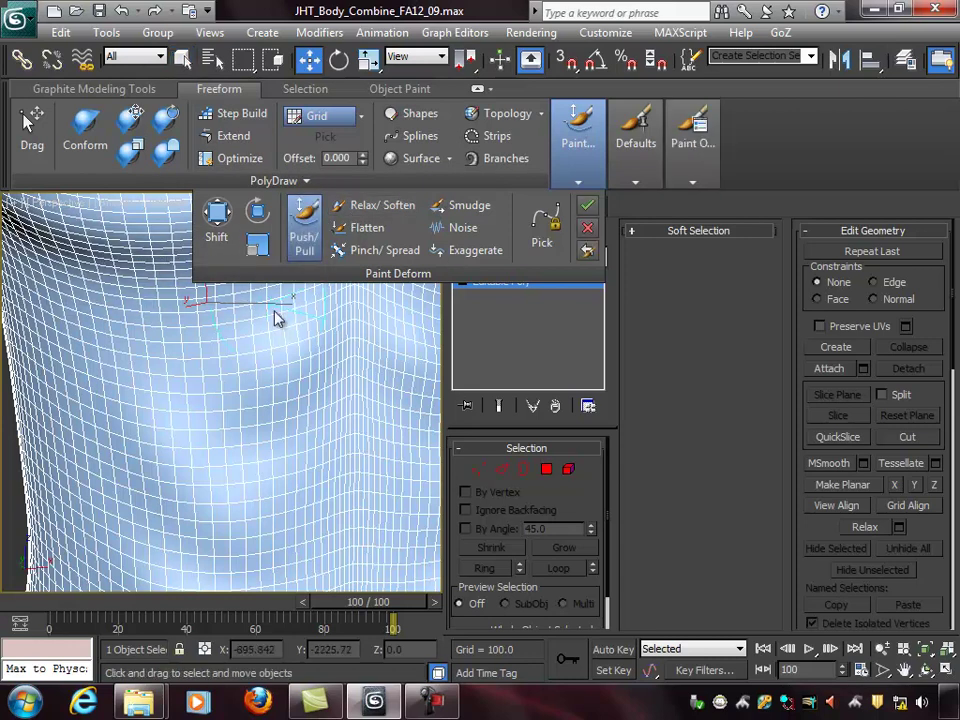
left_click_drag(296, 378, 351, 369)
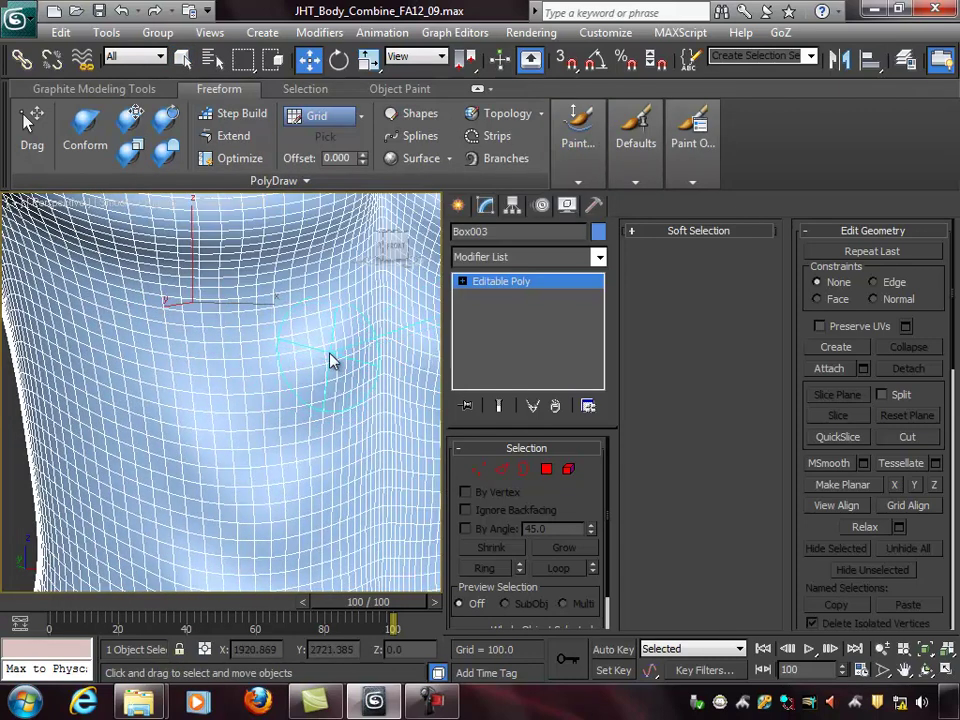
middle_click_drag(301, 350, 302, 350, "alt")
left_click_drag(302, 350, 285, 389, "ctrl+shift")
mouse_move(342, 375)
middle_mouse_down("alt")
mouse_move(333, 394)
mouse_move(310, 343)
middle_mouse_up("alt")
mouse_move(284, 313)
left_mouse_down()
mouse_move(244, 328)
mouse_move(292, 352)
left_mouse_up()
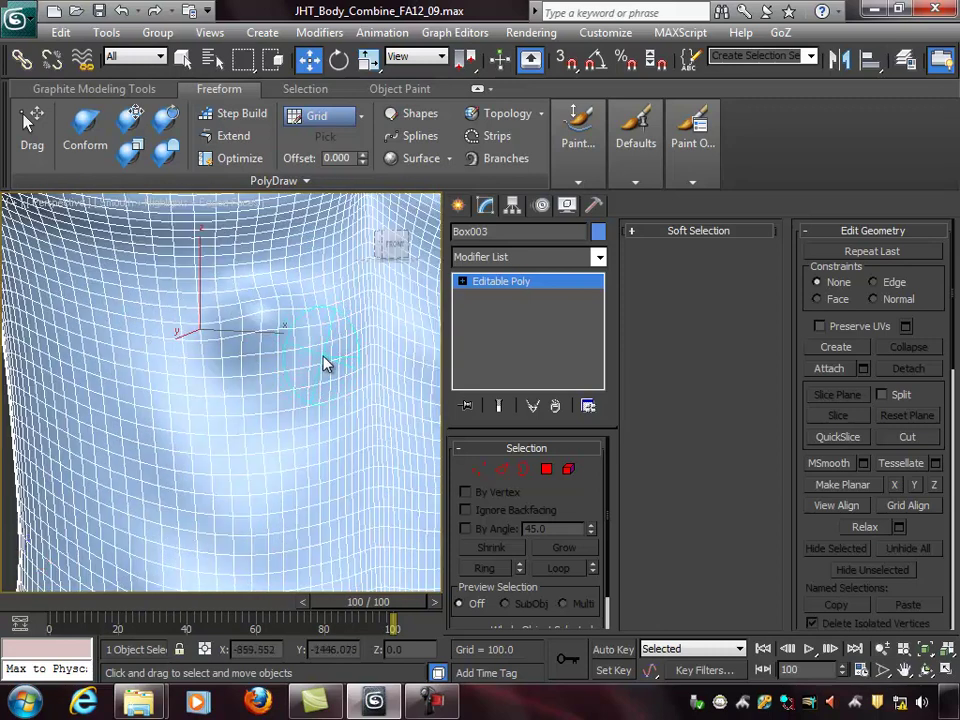
key("ctrl+z")
mouse_move(309, 334)
left_mouse_down("alt+shift")
mouse_move(257, 325)
mouse_move(309, 307)
mouse_move(239, 334)
mouse_move(241, 376)
mouse_move(259, 390)
mouse_move(293, 396)
mouse_move(310, 386)
mouse_move(249, 394)
mouse_move(334, 371)
mouse_move(296, 315)
mouse_move(212, 323)
mouse_move(255, 465)
mouse_move(249, 448)
mouse_move(216, 444)
mouse_move(216, 435)
mouse_move(281, 465)
mouse_move(324, 452)
mouse_move(251, 464)
left_mouse_up("alt+shift")
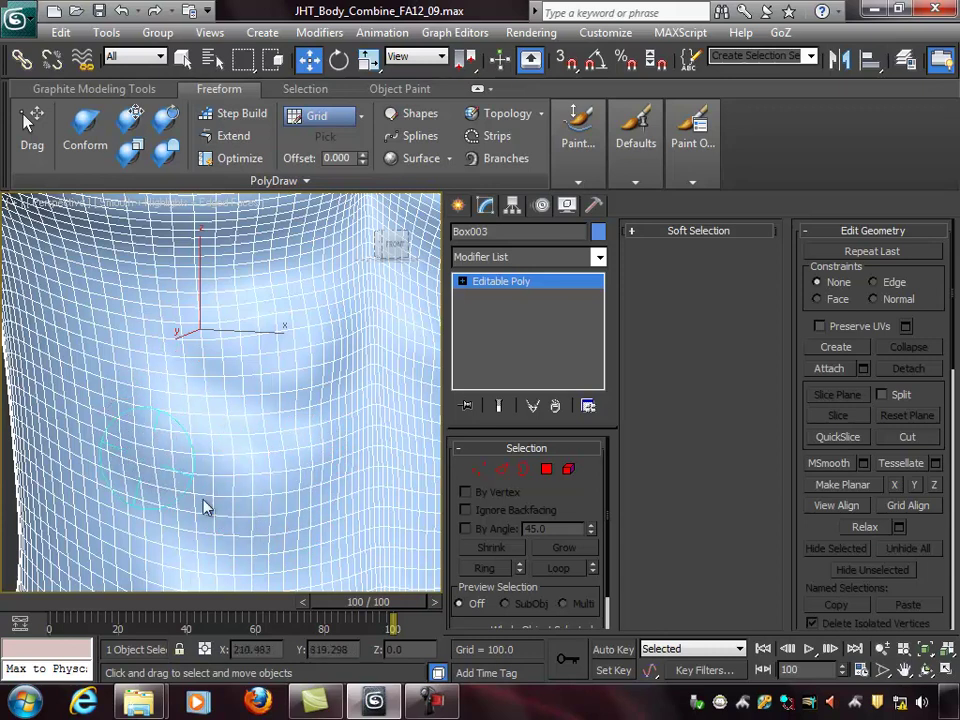
middle_click_drag(377, 447, 364, 435, "alt")
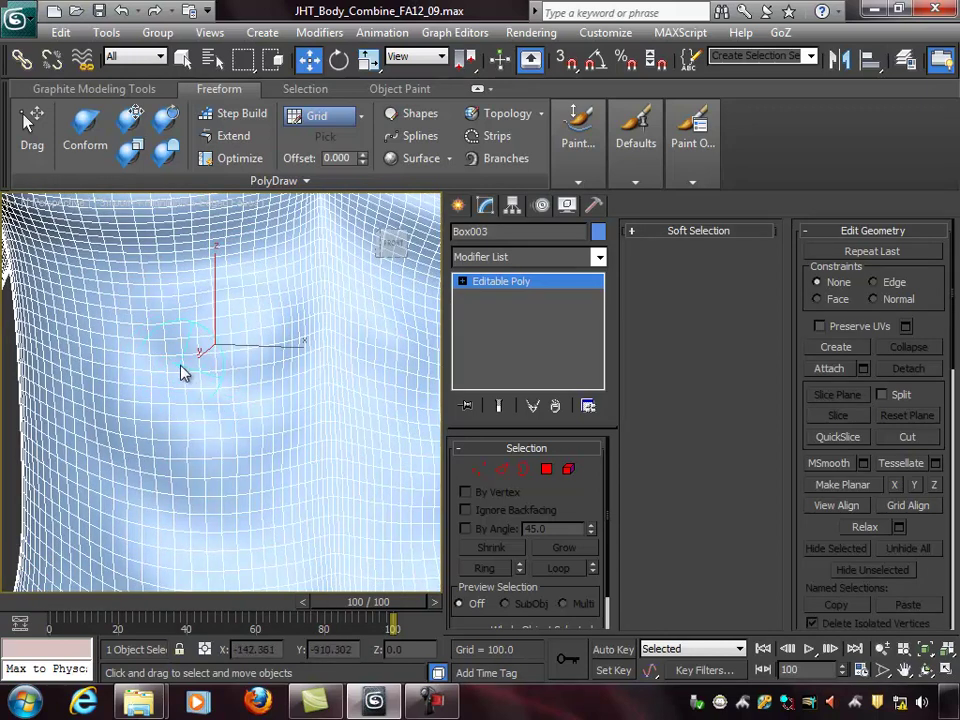
middle_click_drag(279, 394, 310, 435, "alt")
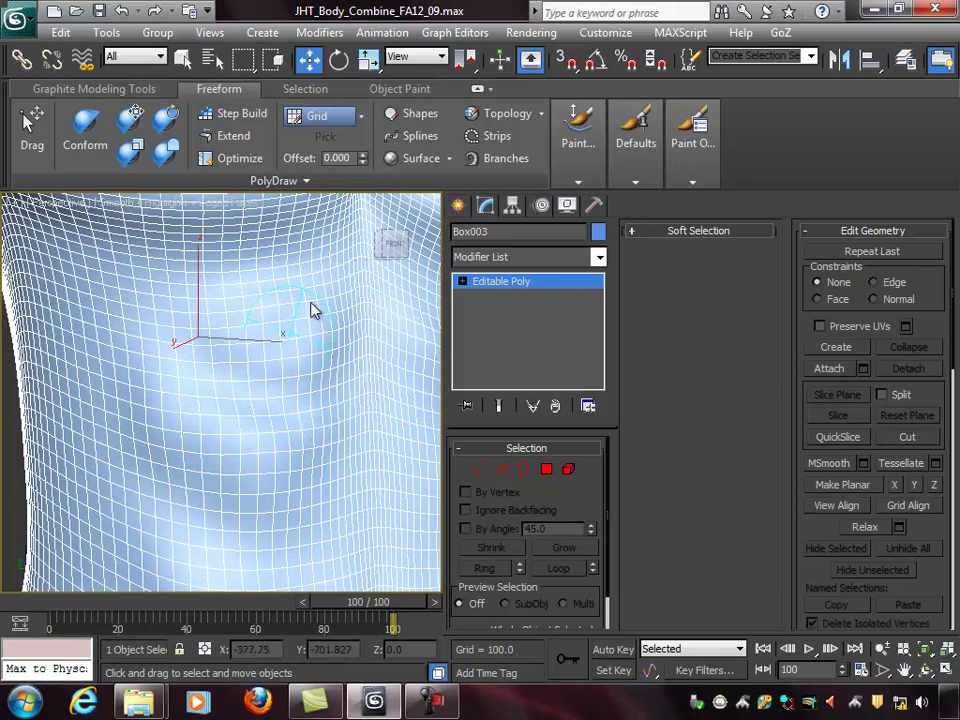
Smudge the upper abdominal muscle with the Smudge brush to shape a defined fold along its lower edge.
left_click(585, 138)
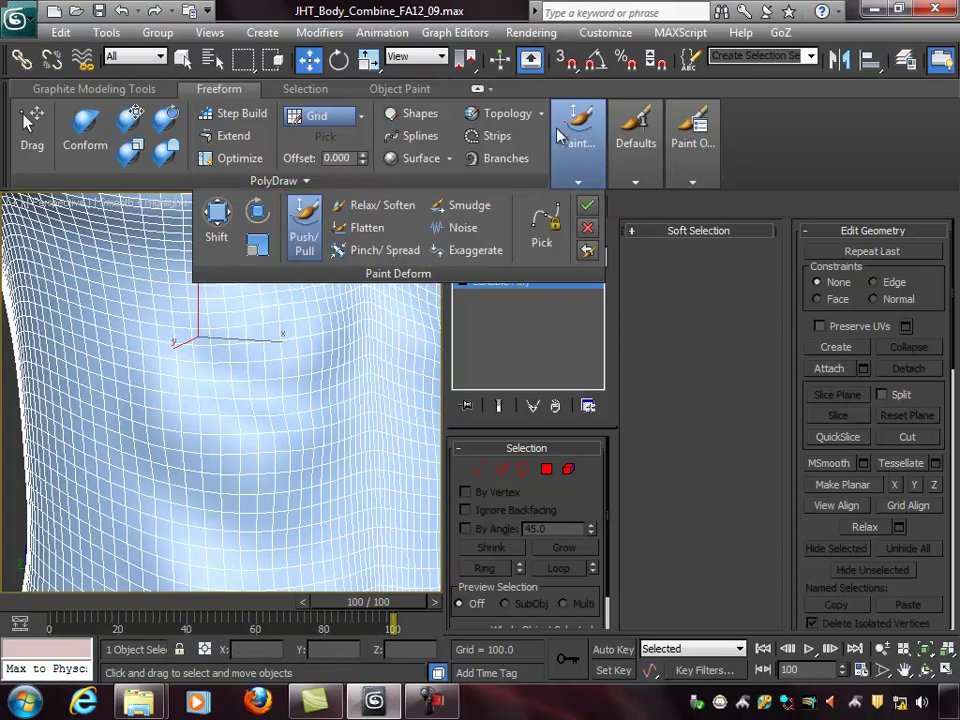
left_click(455, 211)
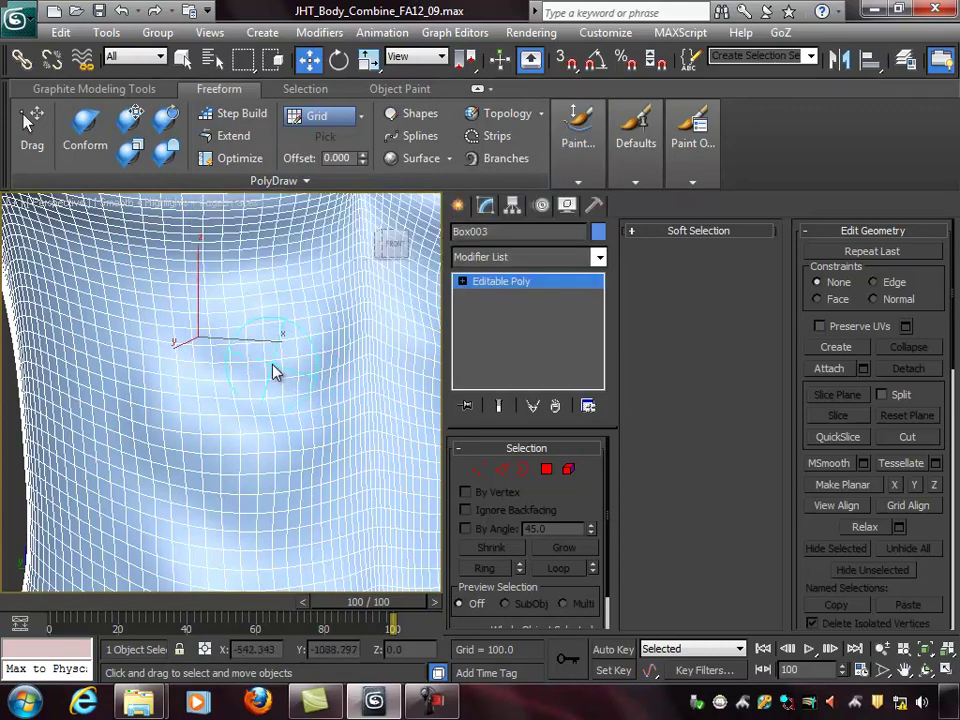
mouse_move(255, 371)
left_mouse_down()
mouse_move(249, 381)
mouse_move(242, 364)
mouse_move(268, 392)
mouse_move(300, 373)
mouse_move(301, 386)
mouse_move(290, 365)
mouse_move(271, 393)
mouse_move(242, 401)
mouse_move(263, 403)
mouse_move(214, 394)
mouse_move(223, 360)
mouse_move(195, 398)
mouse_move(202, 347)
left_mouse_up()
mouse_move(302, 408)
left_mouse_down()
mouse_move(300, 369)
mouse_move(281, 364)
mouse_move(261, 369)
mouse_move(280, 367)
mouse_move(315, 420)
mouse_move(251, 422)
mouse_move(276, 424)
mouse_move(212, 399)
left_mouse_up()
mouse_move(281, 328)
left_mouse_down()
mouse_move(270, 340)
mouse_move(311, 328)
mouse_move(228, 322)
mouse_move(291, 307)
mouse_move(284, 332)
left_mouse_up()
mouse_move(386, 368)
middle_mouse_down("alt")
mouse_move(410, 356)
mouse_move(399, 360)
middle_mouse_up("alt")
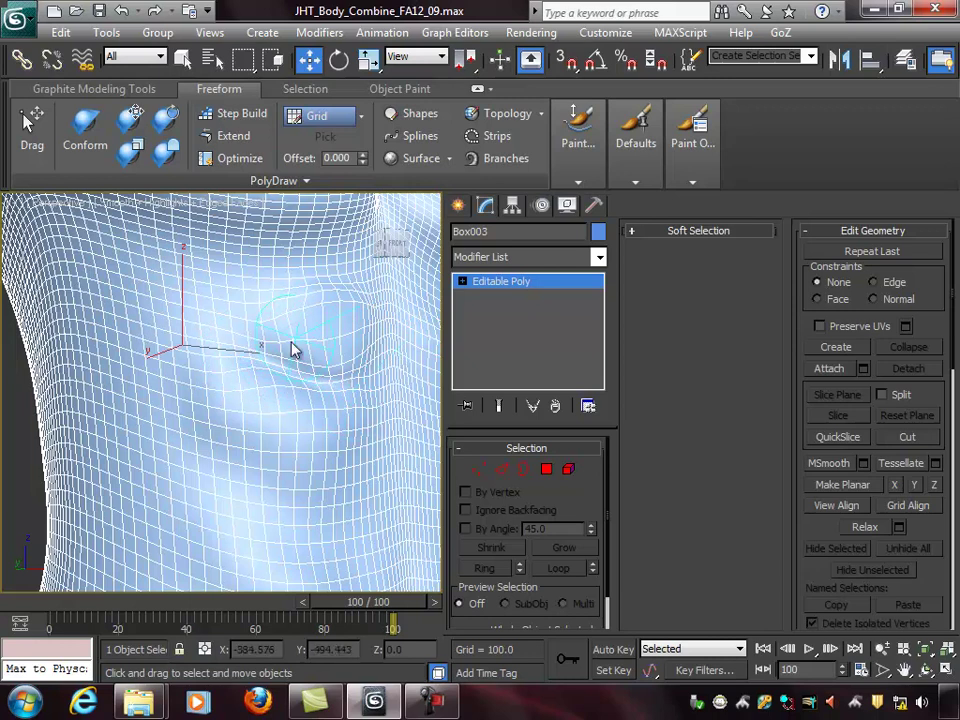
middle_click_drag(300, 349, 328, 356, "alt")
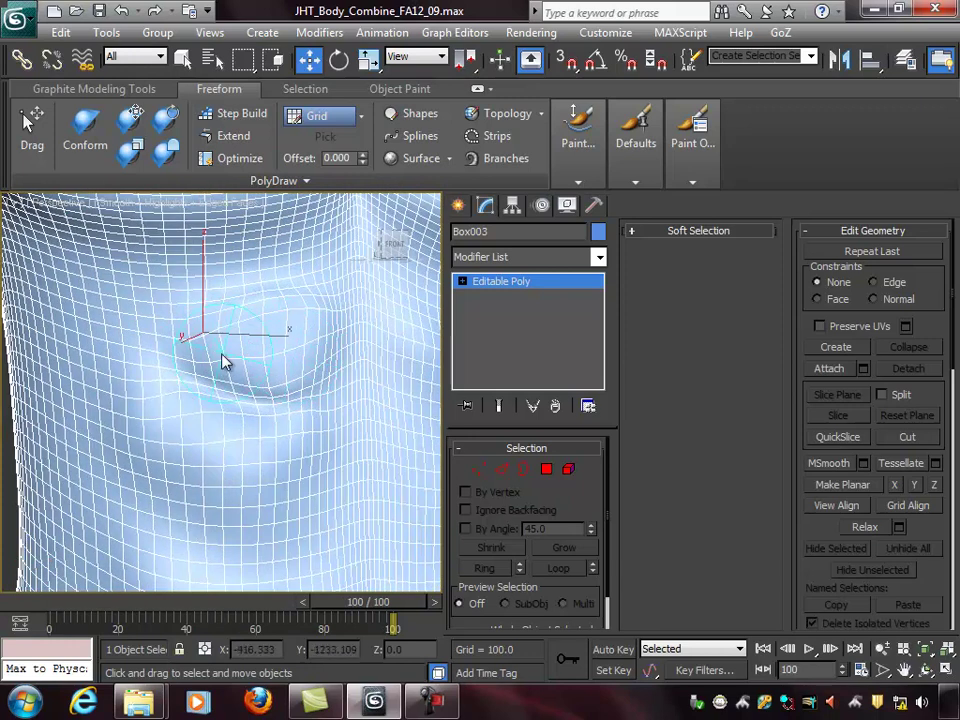
mouse_move(188, 411)
left_mouse_down()
mouse_move(178, 402)
mouse_move(216, 421)
mouse_move(292, 420)
mouse_move(276, 430)
left_mouse_up()
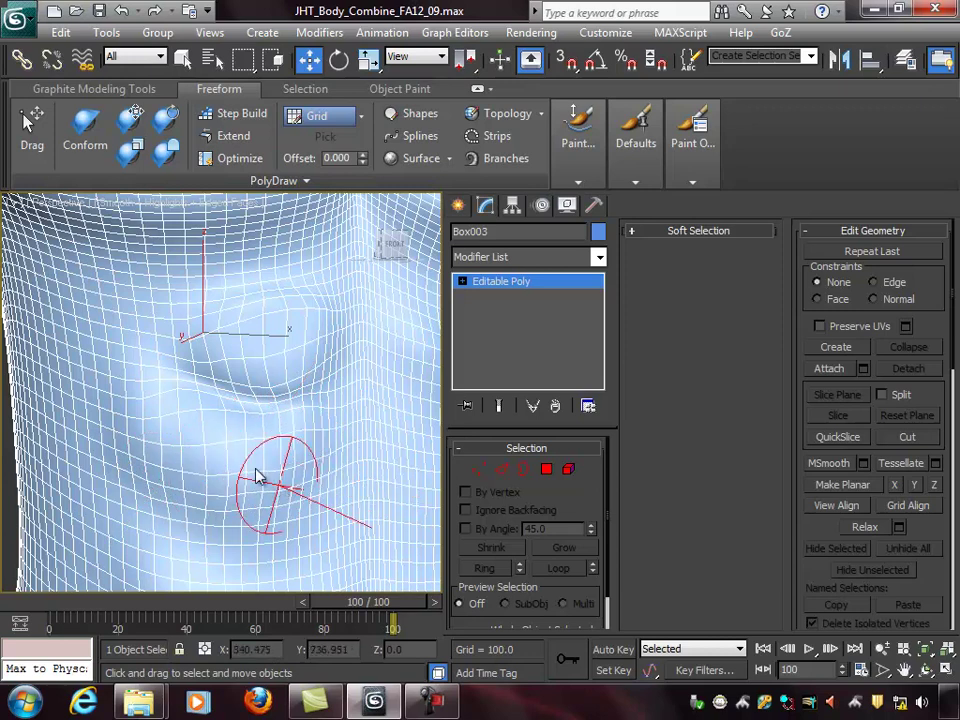
Examine the smudged abdominal muscle from several angles and distances with edged faces off.
mouse_move(311, 444)
middle_mouse_down("alt")
mouse_move(298, 438)
mouse_move(331, 445)
mouse_move(298, 450)
mouse_move(309, 450)
middle_mouse_up("alt")
scroll(333, 453, "down", 5)
key("F4")
key("F4")
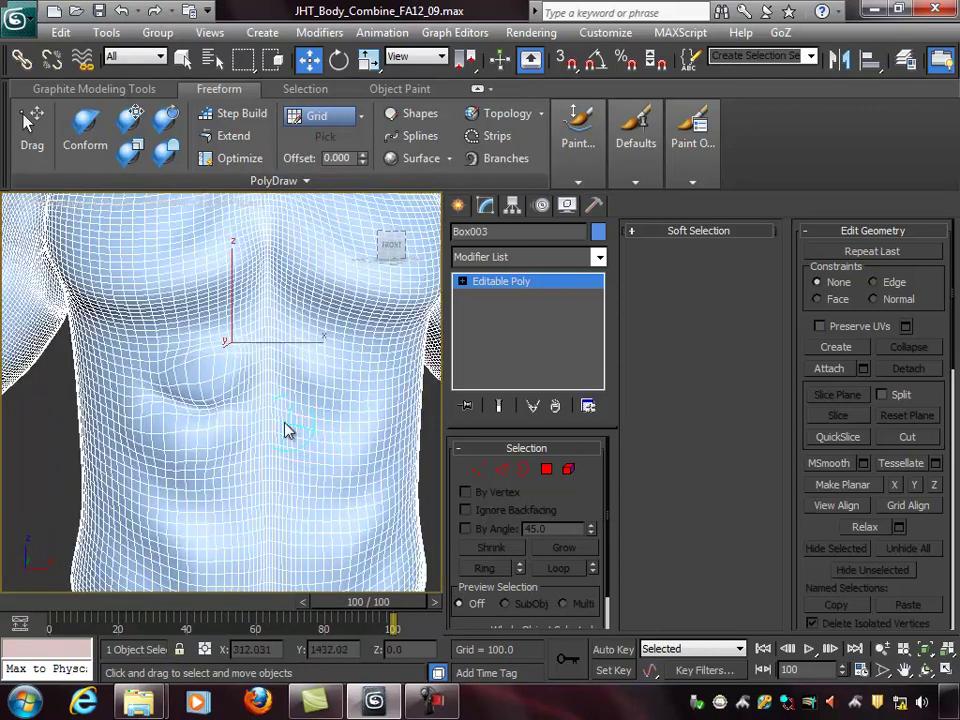
key("F4")
middle_click_drag(346, 440, 228, 412, "alt")
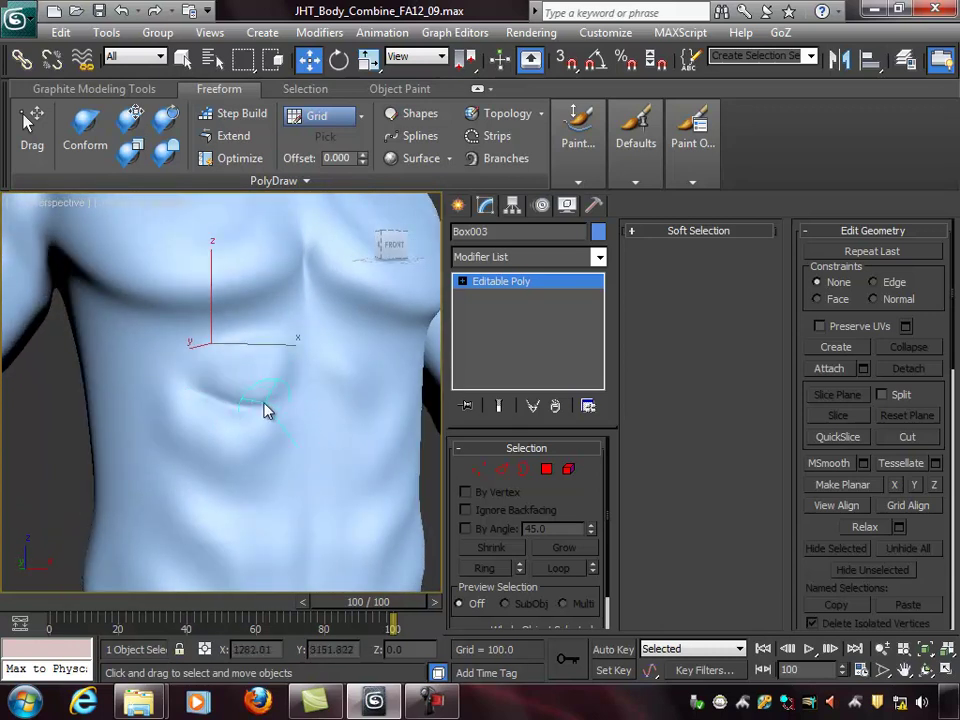
middle_click_drag(276, 390, 212, 385, "alt")
scroll(262, 392, "down", 3)
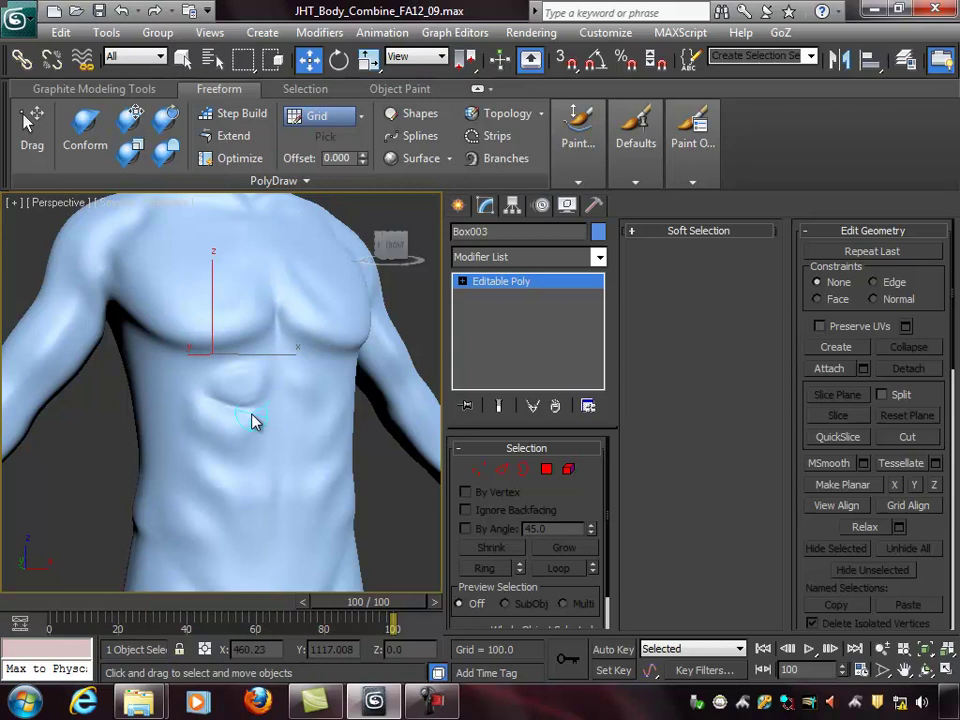
middle_click_drag(253, 418, 300, 440, "alt")
scroll(233, 423, "up", 3)
scroll(295, 393, "up", 5)
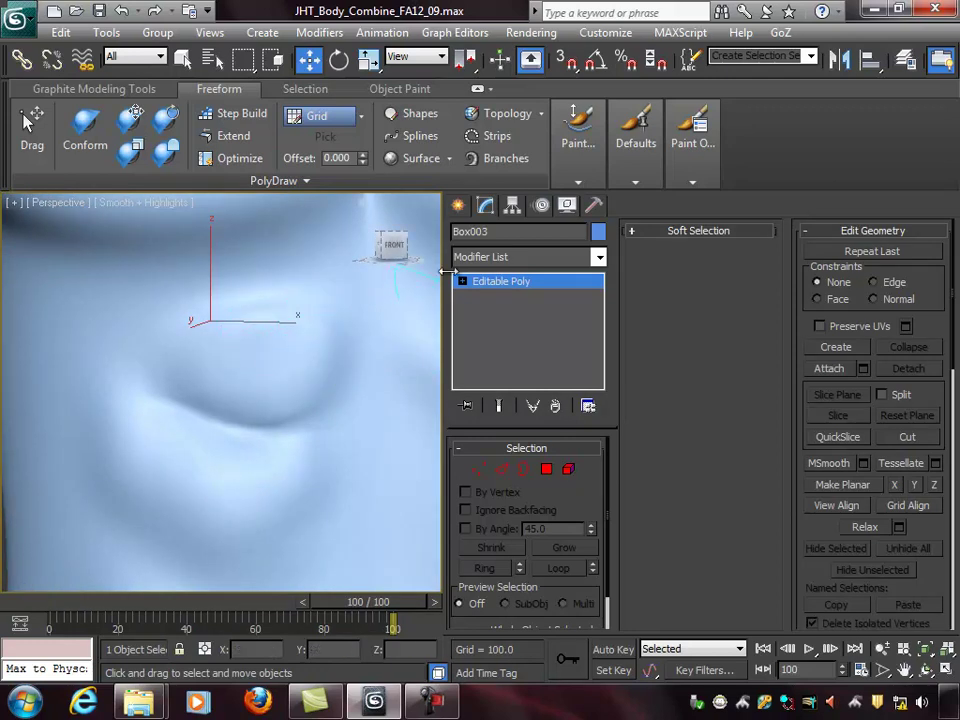
Refine the smudged abdominal muscle and the area beneath it with Push/Pull strokes, showing edged faces again.
left_click(568, 150)
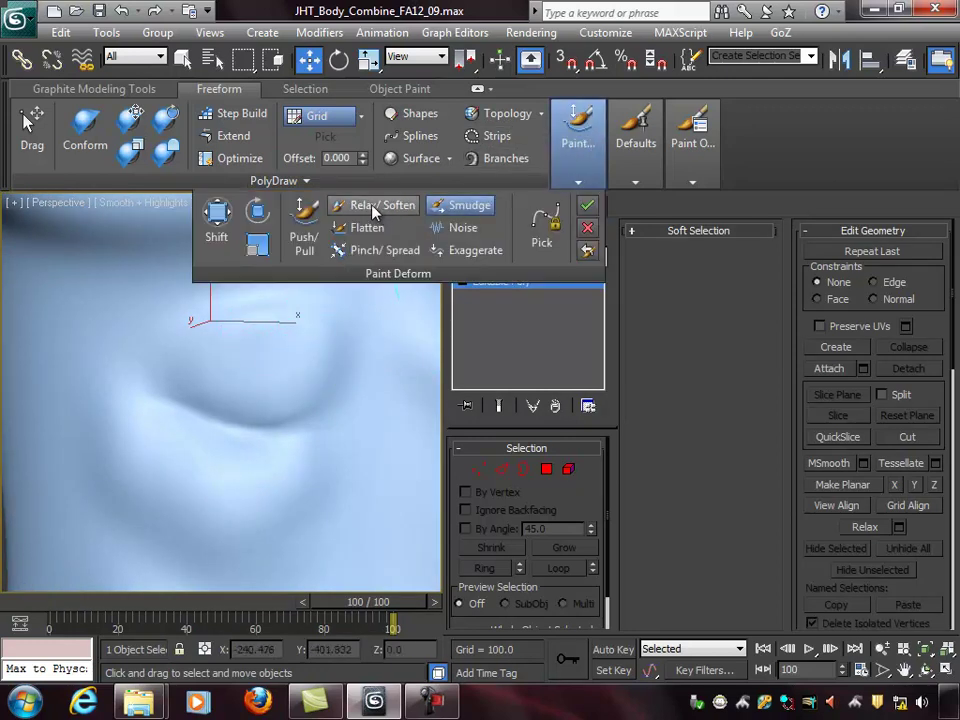
left_click(306, 222)
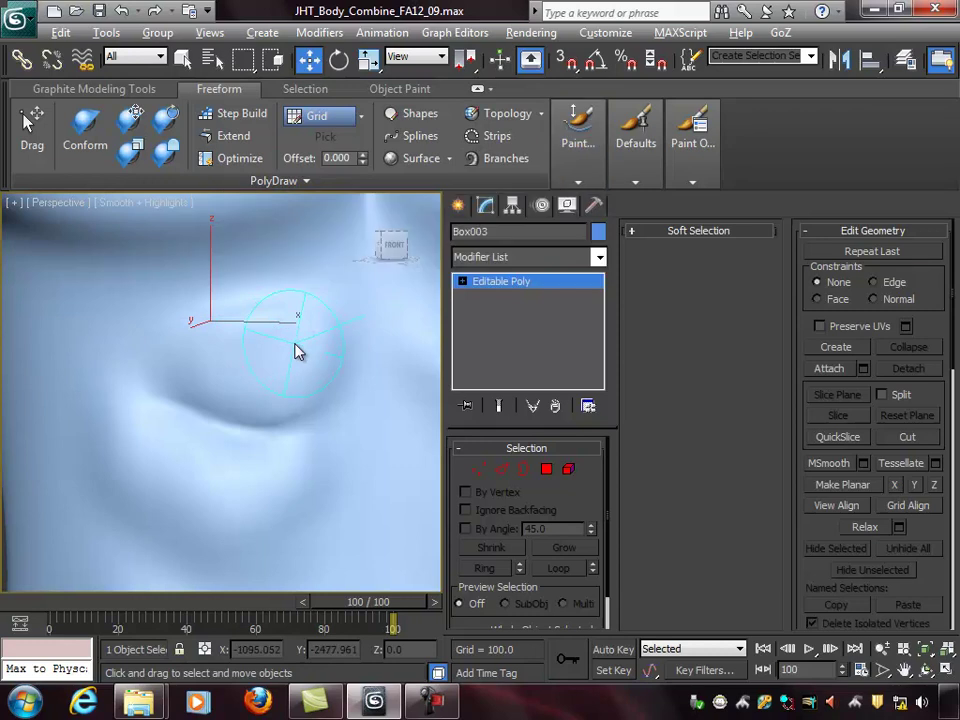
mouse_move(339, 349)
left_mouse_down()
mouse_move(287, 357)
mouse_move(359, 352)
mouse_move(244, 372)
mouse_move(310, 414)
mouse_move(363, 362)
mouse_move(376, 364)
left_mouse_up()
middle_click_drag(376, 384, 343, 394, "alt")
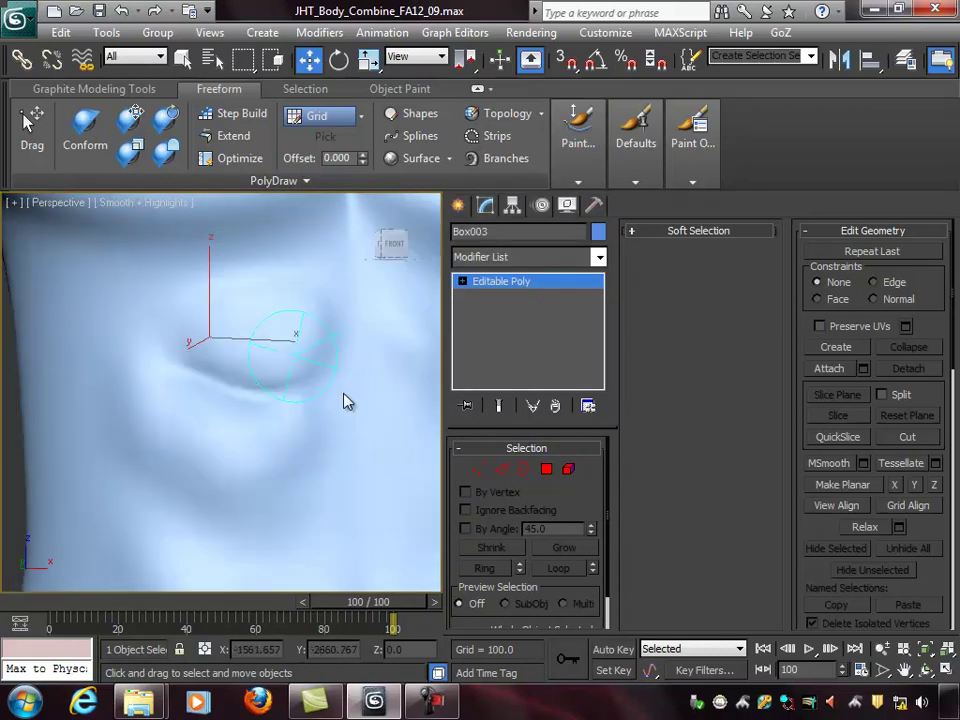
key("F4")
mouse_move(290, 345)
left_mouse_down()
mouse_move(306, 328)
mouse_move(251, 343)
mouse_move(240, 363)
left_mouse_up()
left_click_drag(192, 428, 306, 425)
Try further Push/Pull strokes on the upper part of the abdominal muscle, and undo the resulting dent.
mouse_move(254, 336)
left_mouse_down()
mouse_move(258, 320)
mouse_move(285, 332)
mouse_move(274, 328)
mouse_move(288, 345)
left_mouse_up()
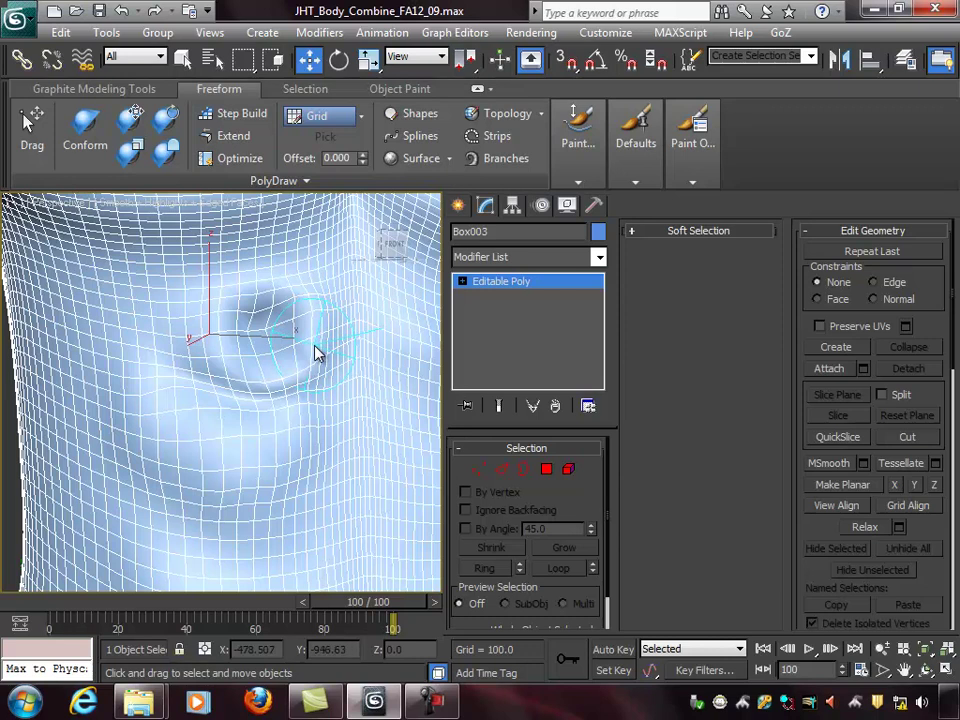
left_click_drag(280, 336, 266, 328)
mouse_move(342, 350)
middle_mouse_down("alt")
mouse_move(325, 350)
mouse_move(346, 347)
mouse_move(332, 342)
middle_mouse_up("alt")
key("ctrl+z")
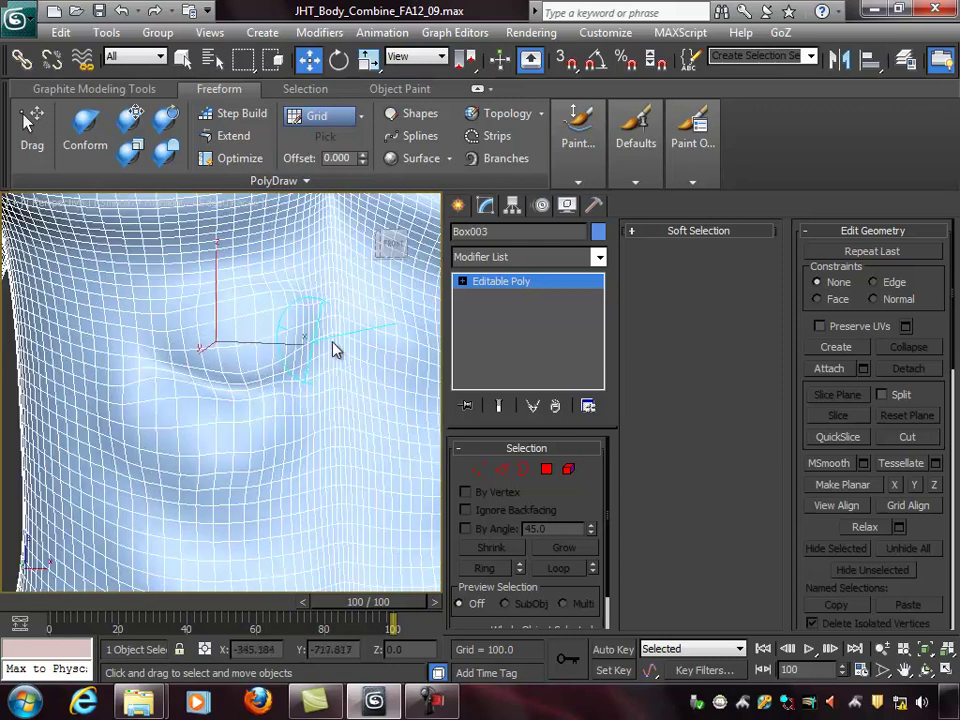
Hide the edged faces, deselect the body and examine the whole figure.
key("F4")
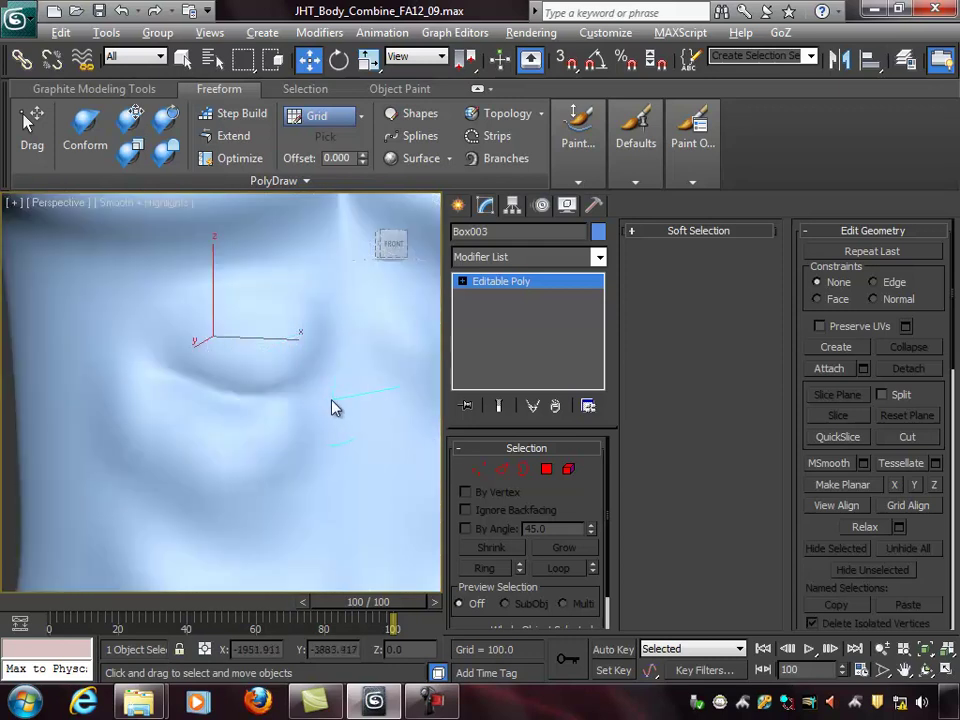
scroll(330, 407, "down", 5)
scroll(322, 419, "down", 3)
scroll(323, 450, "down", 6)
middle_click_drag(358, 444, 316, 402)
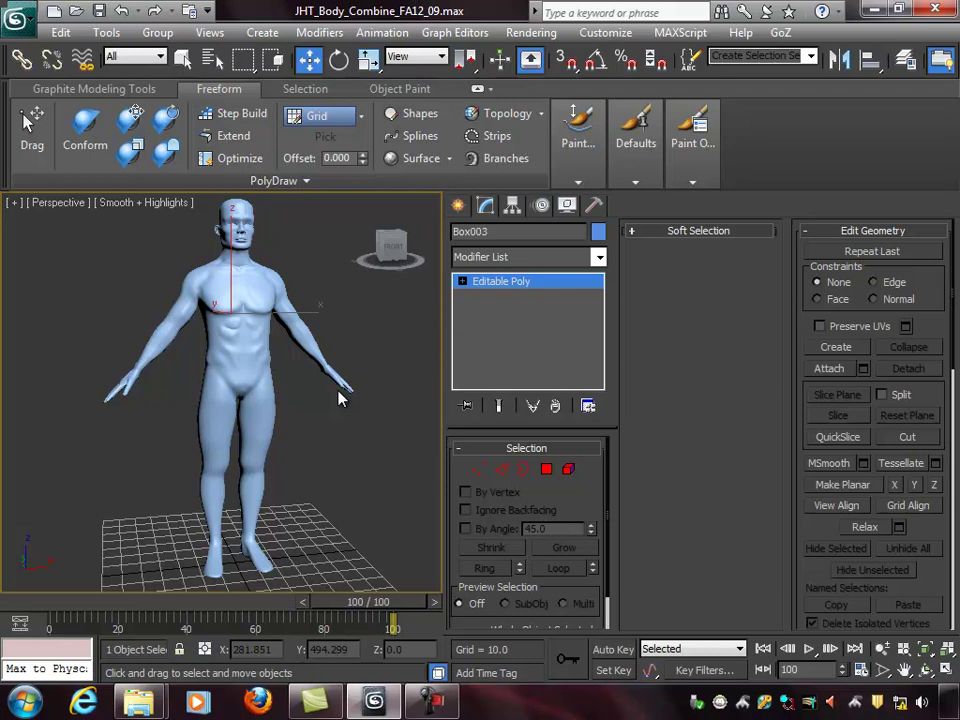
key("q")
left_click(346, 348)
mouse_move(271, 339)
middle_mouse_down("alt")
mouse_move(459, 349)
mouse_move(328, 351)
mouse_move(249, 336)
mouse_move(261, 332)
mouse_move(265, 343)
middle_mouse_up("alt")
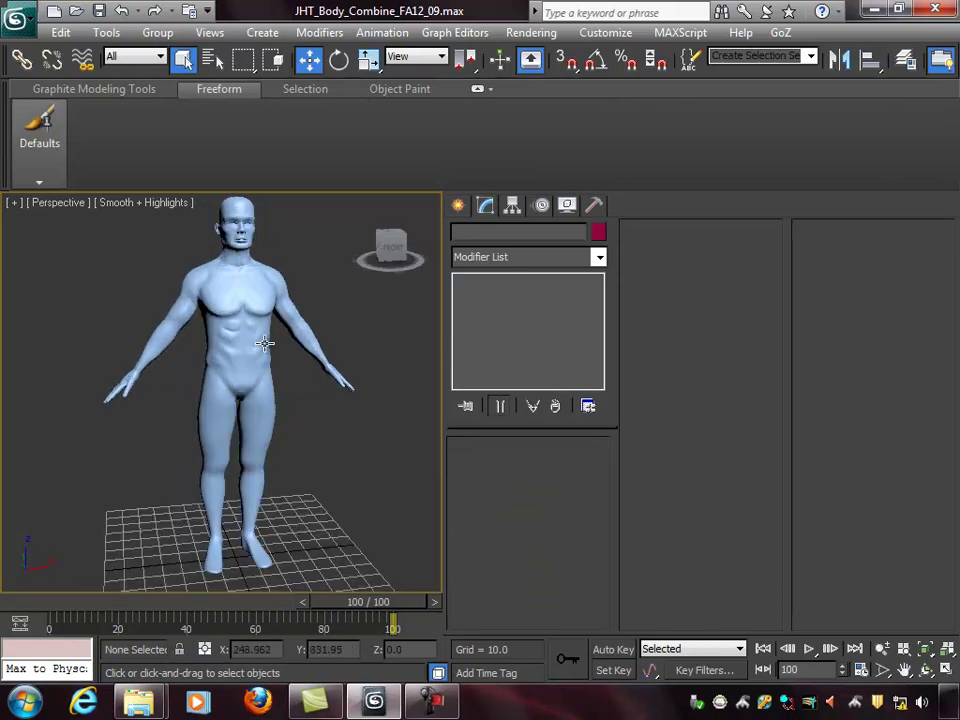
mouse_move(375, 369)
middle_mouse_down("alt")
mouse_move(354, 379)
mouse_move(375, 373)
mouse_move(358, 366)
middle_mouse_up("alt")
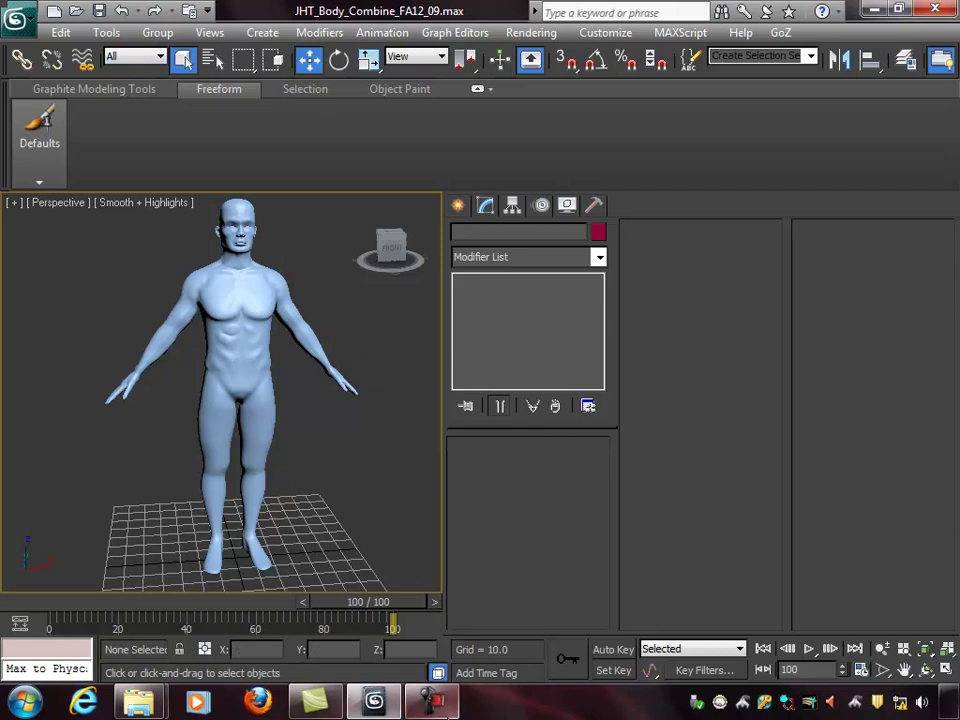